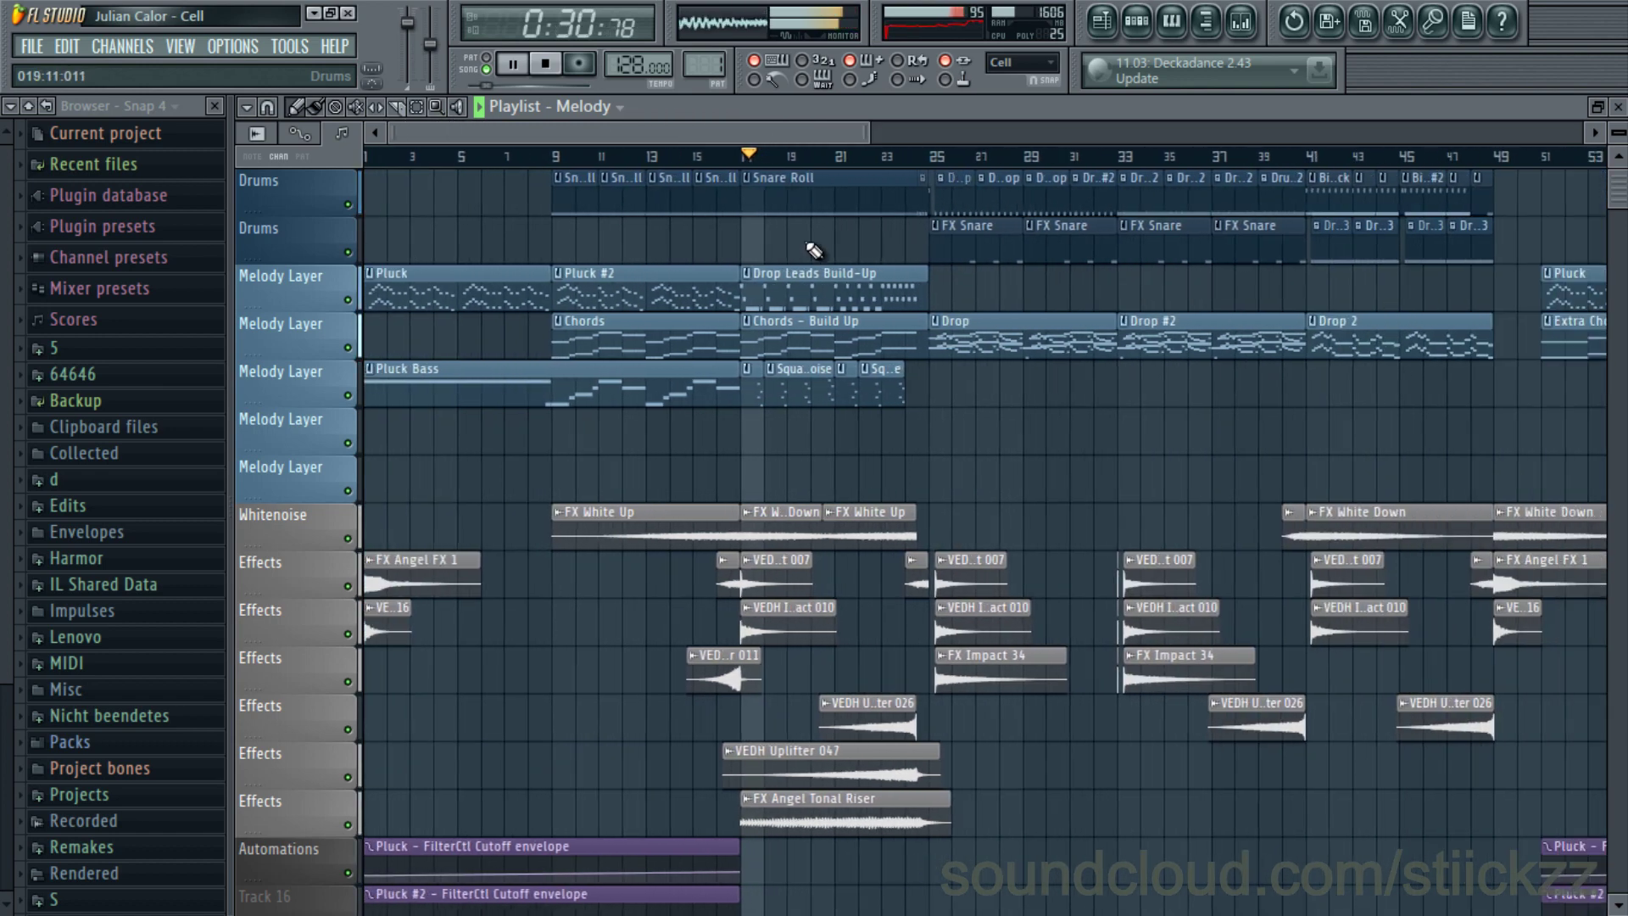
- Examine the drum, melody and effect clips of the first build-up, bars 17 to 25, during playback
{"action": "scroll", "coordinate": [563, 247], "scroll_direction": "up", "scroll_amount": 3}
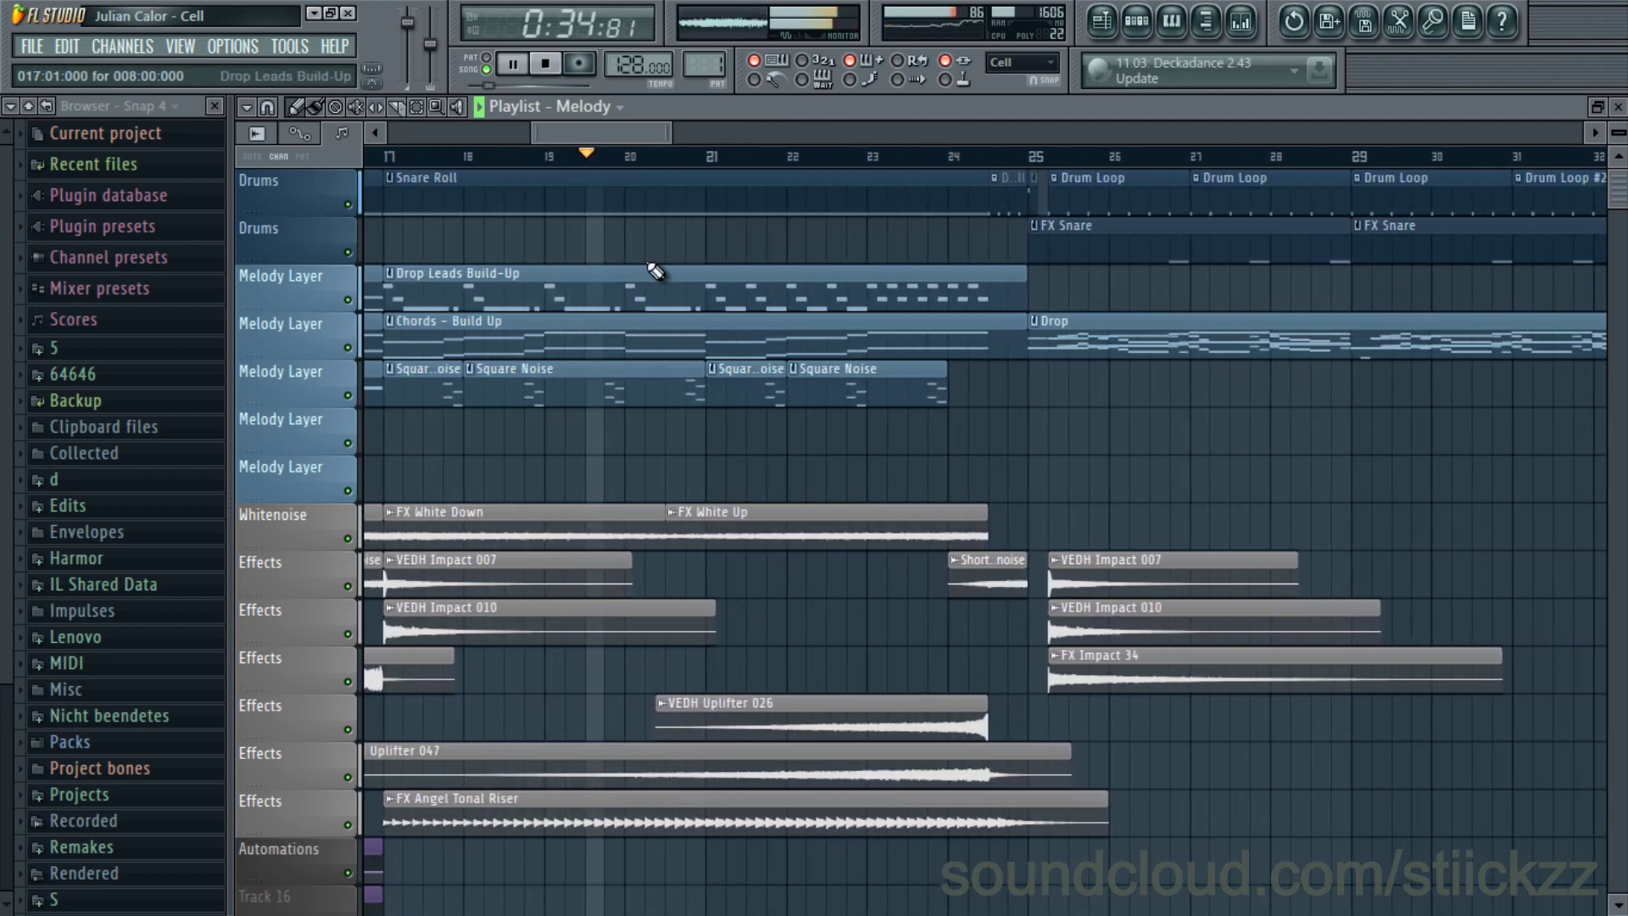
{"action": "scroll", "coordinate": [651, 259], "scroll_direction": "down", "scroll_amount": 4}
{"action": "scroll", "coordinate": [682, 366], "scroll_direction": "down", "scroll_amount": 3}
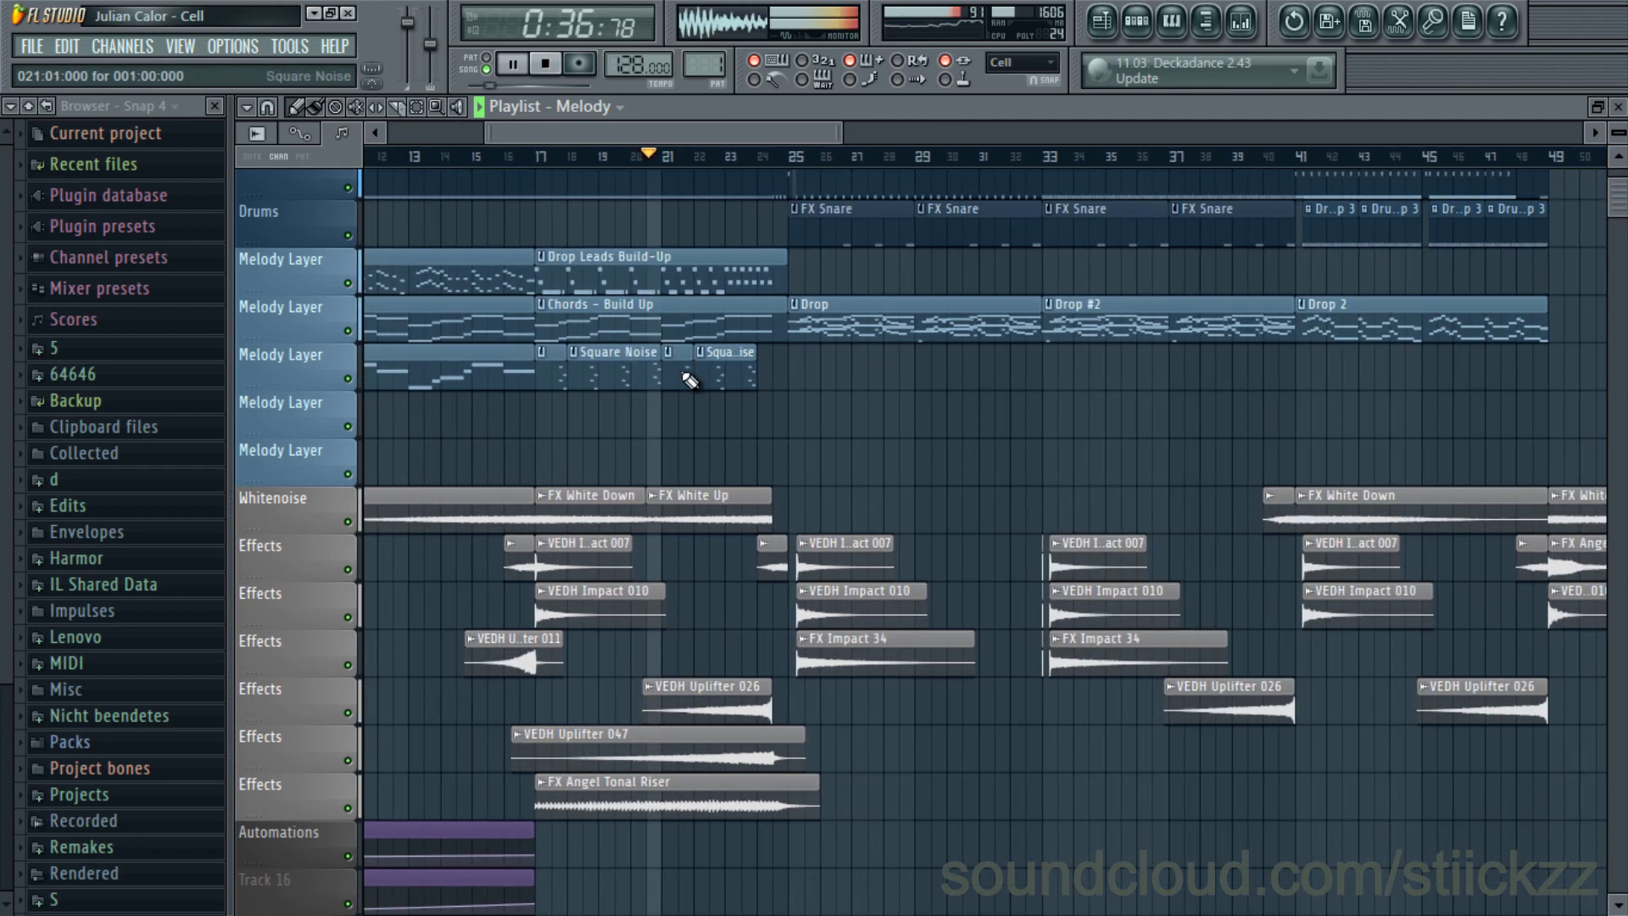
{"action": "scroll", "coordinate": [690, 362], "scroll_direction": "down", "scroll_amount": 1}
{"action": "scroll", "coordinate": [689, 364], "scroll_direction": "up", "scroll_amount": 3}
{"action": "scroll", "coordinate": [695, 339], "scroll_direction": "up", "scroll_amount": 2}
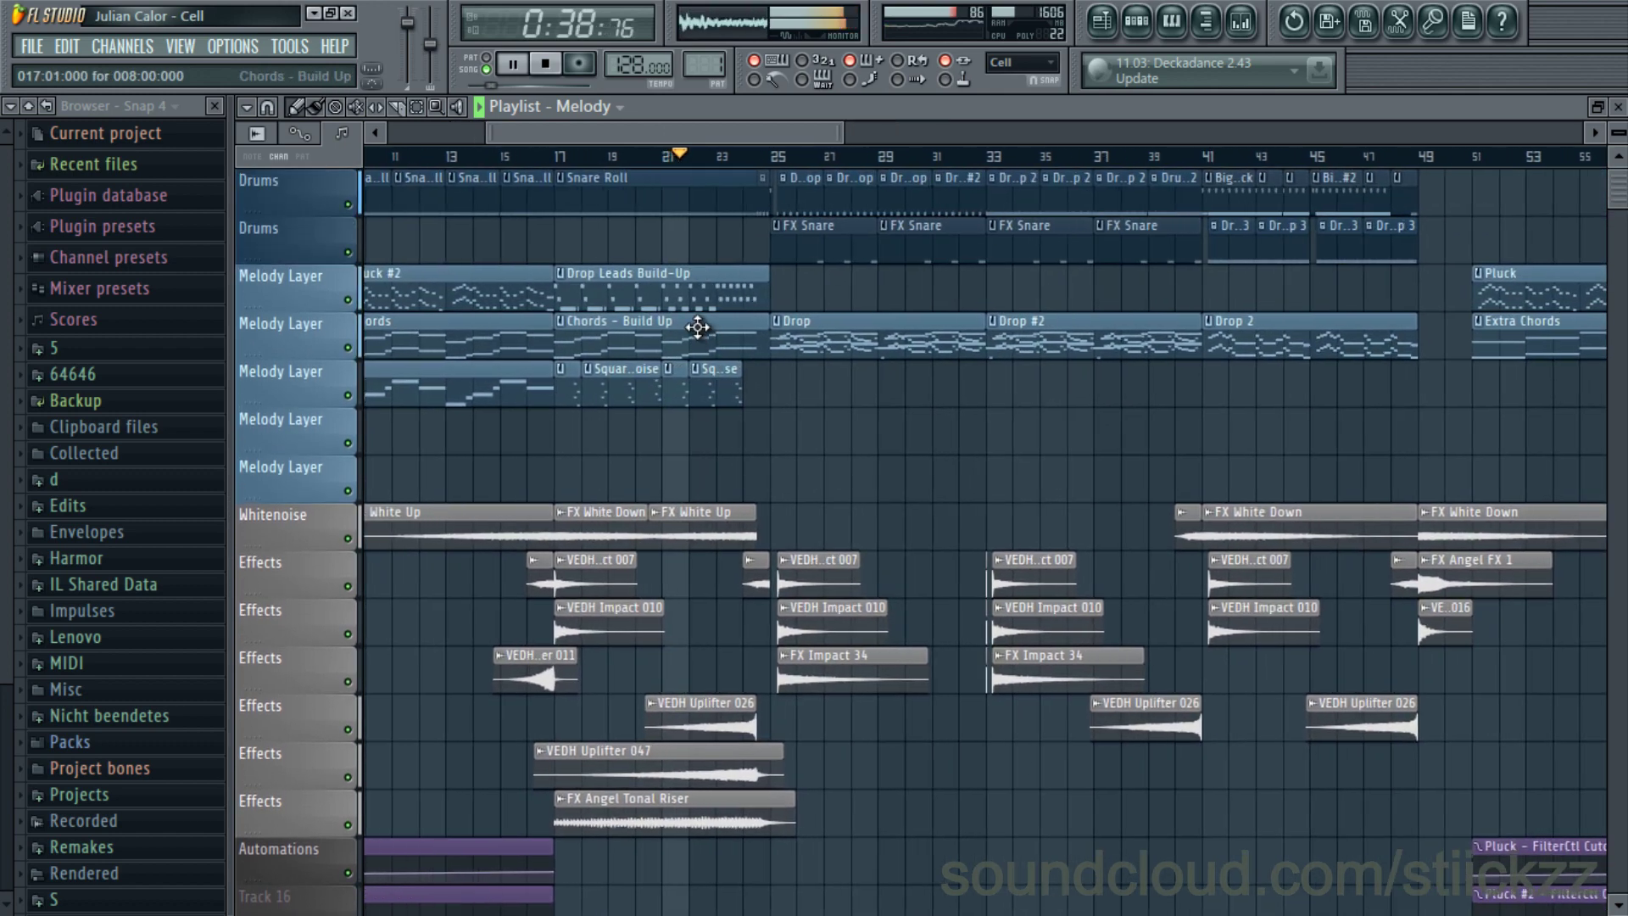
{"action": "scroll", "coordinate": [738, 342], "scroll_direction": "up", "scroll_amount": 2}
{"action": "scroll", "coordinate": [683, 381], "scroll_direction": "up", "scroll_amount": 2}
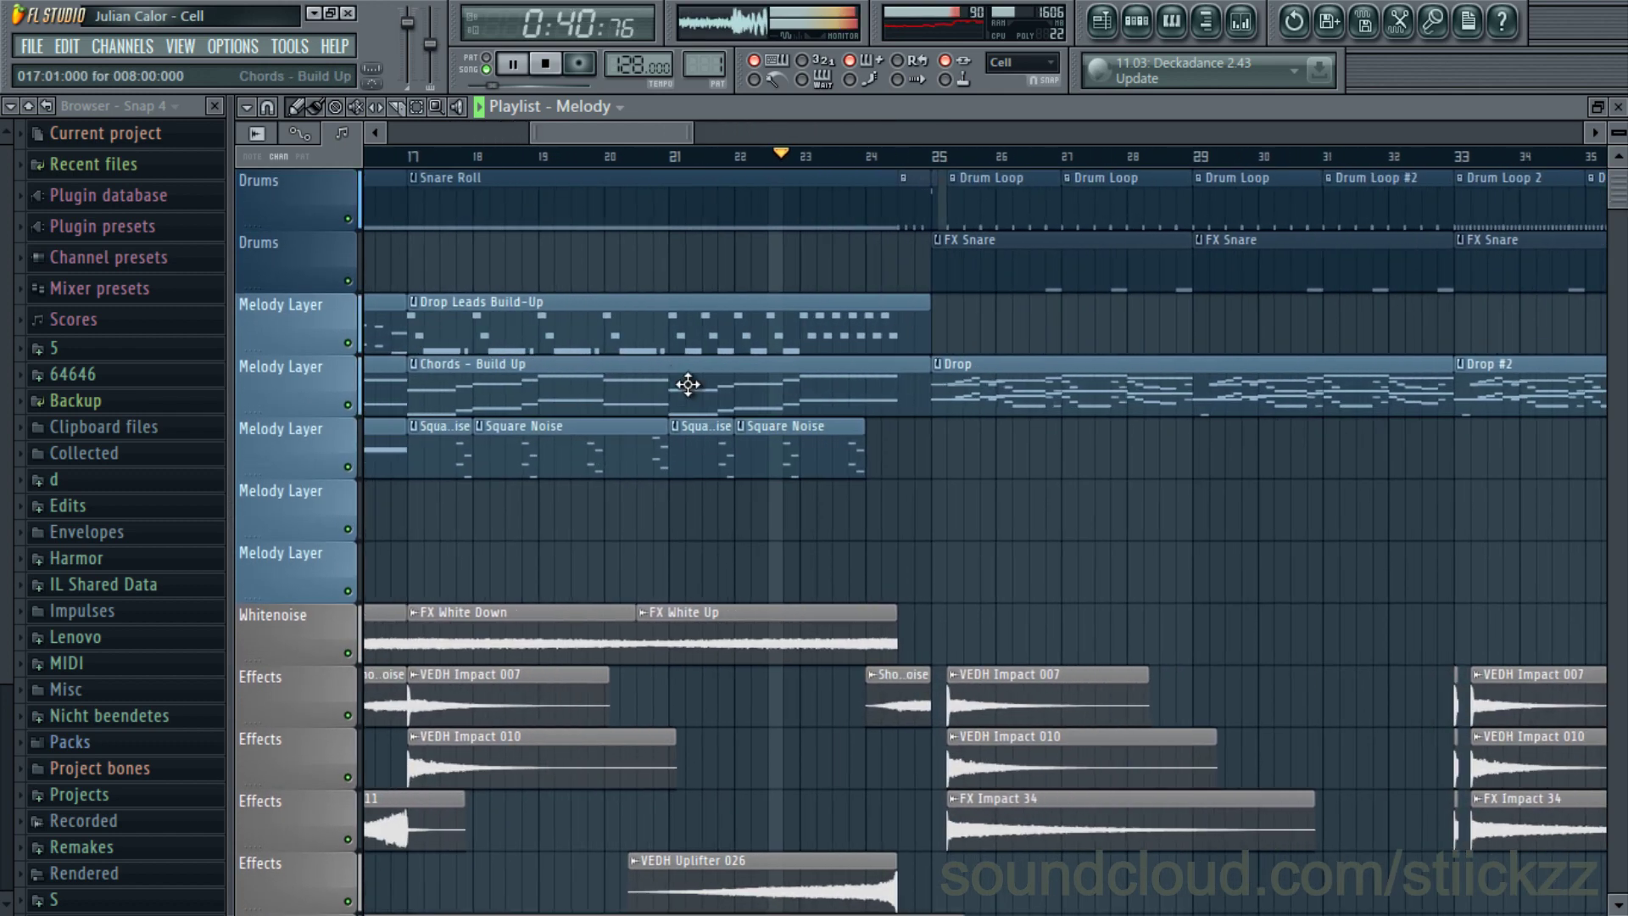
{"action": "scroll", "coordinate": [949, 339], "scroll_direction": "up", "scroll_amount": 3}
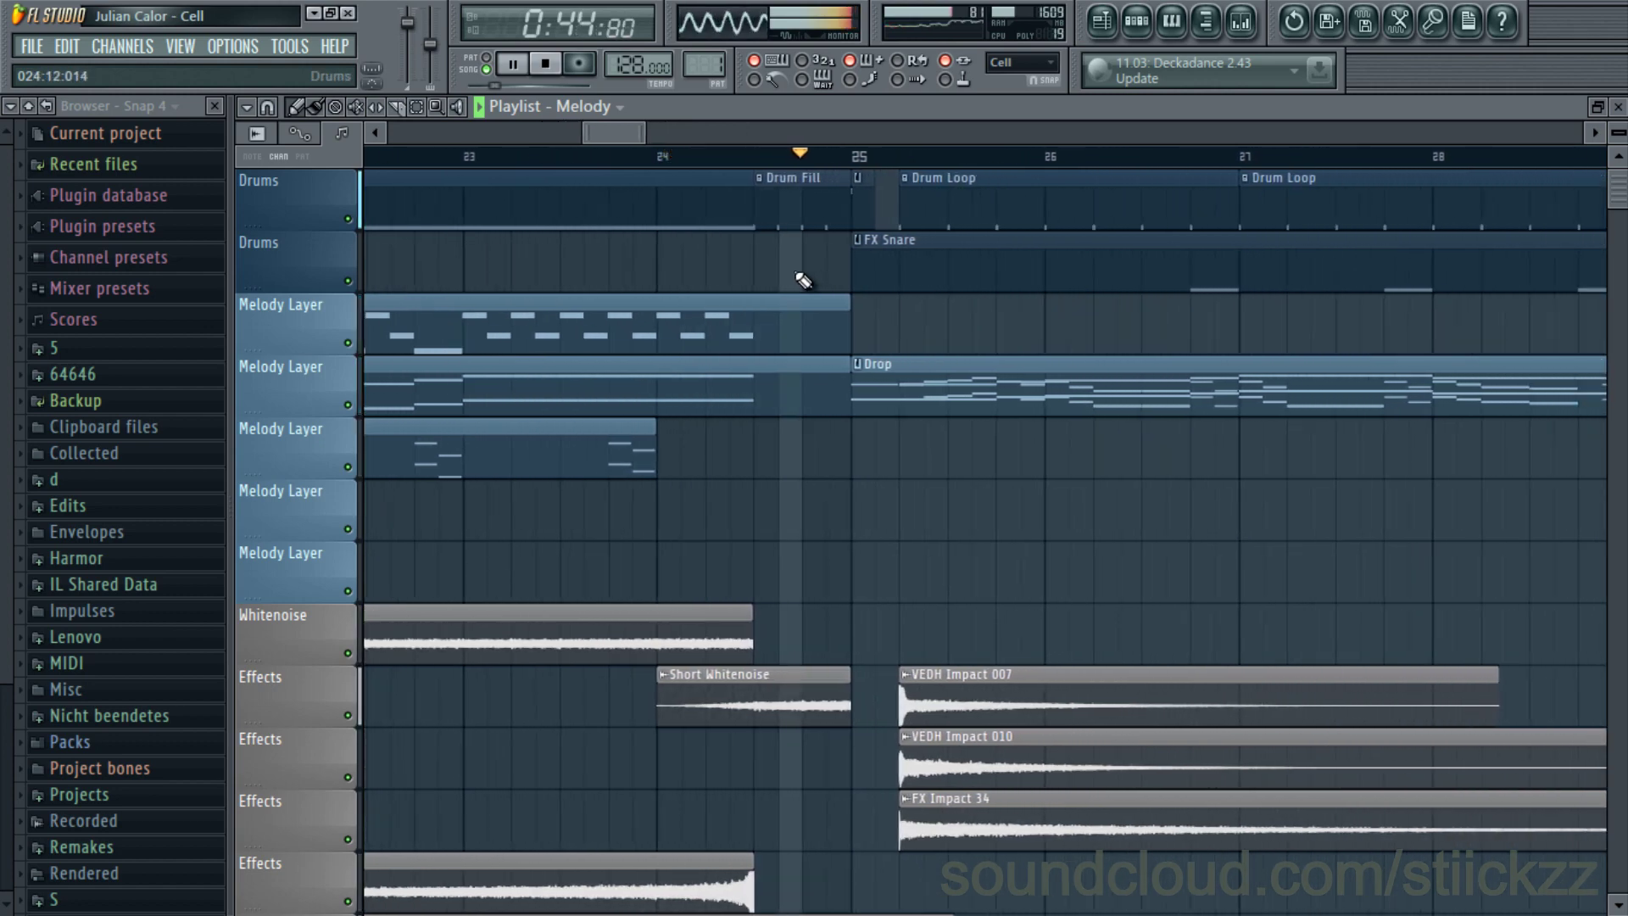
- Follow playback through the first drop and examine the Drop and Drop #2 clips with their drum loops, bars 25 to 41
{"action": "scroll", "coordinate": [803, 280], "scroll_direction": "down", "scroll_amount": 5}
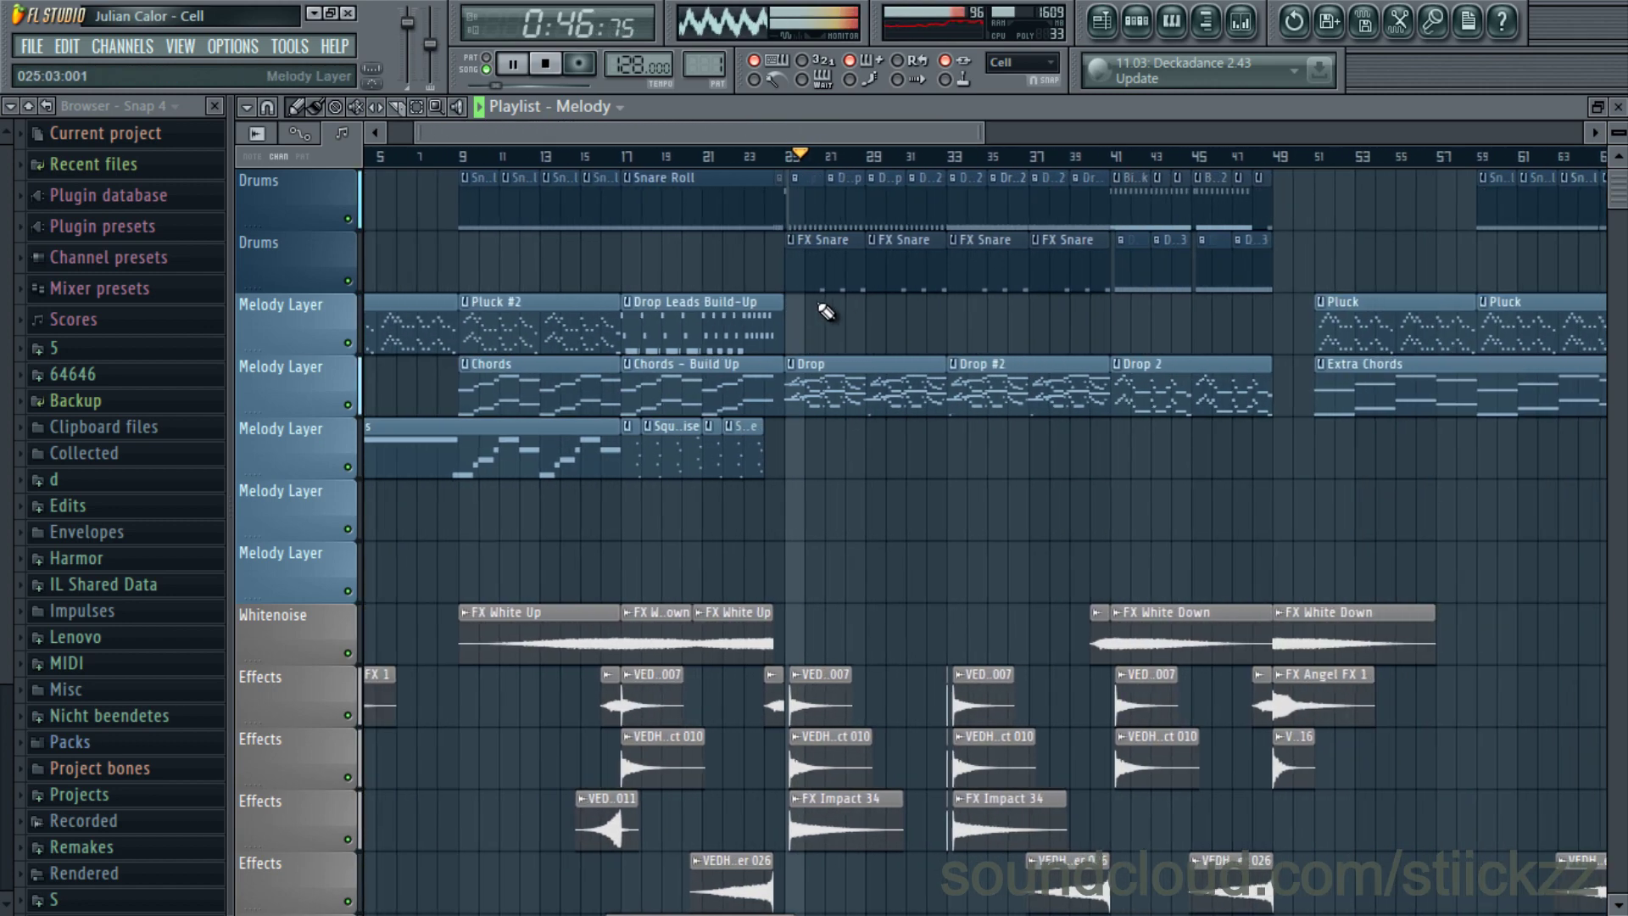
{"action": "scroll", "coordinate": [857, 311], "scroll_direction": "down", "scroll_amount": 1}
{"action": "scroll", "coordinate": [967, 319], "scroll_direction": "up", "scroll_amount": 2}
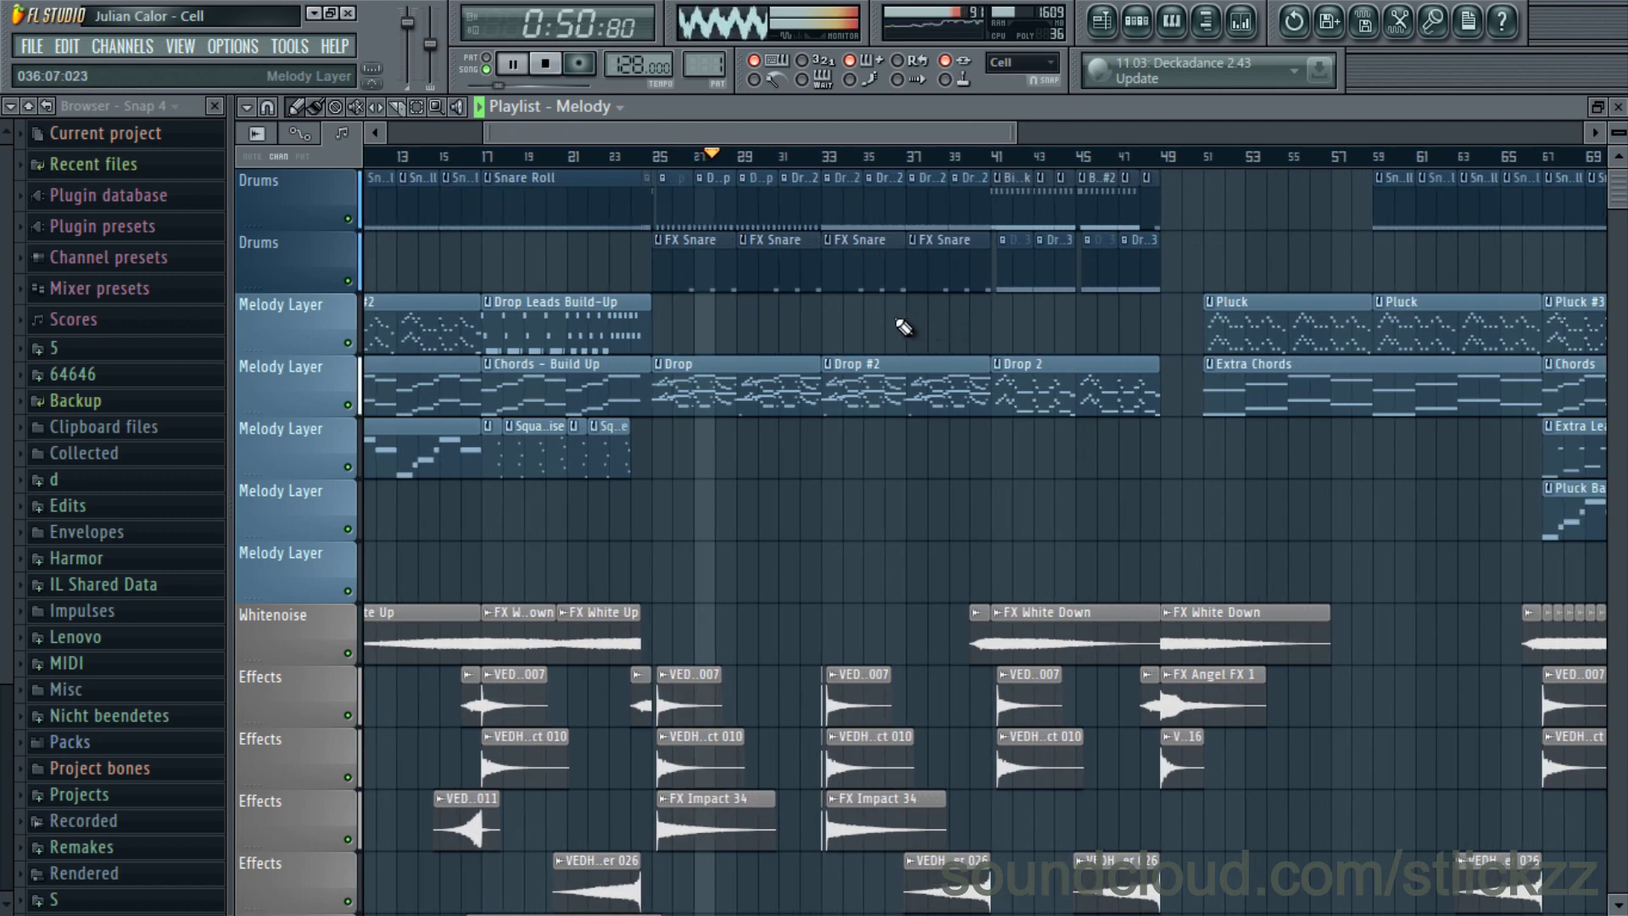
{"action": "scroll", "coordinate": [886, 318], "scroll_direction": "down", "scroll_amount": 2}
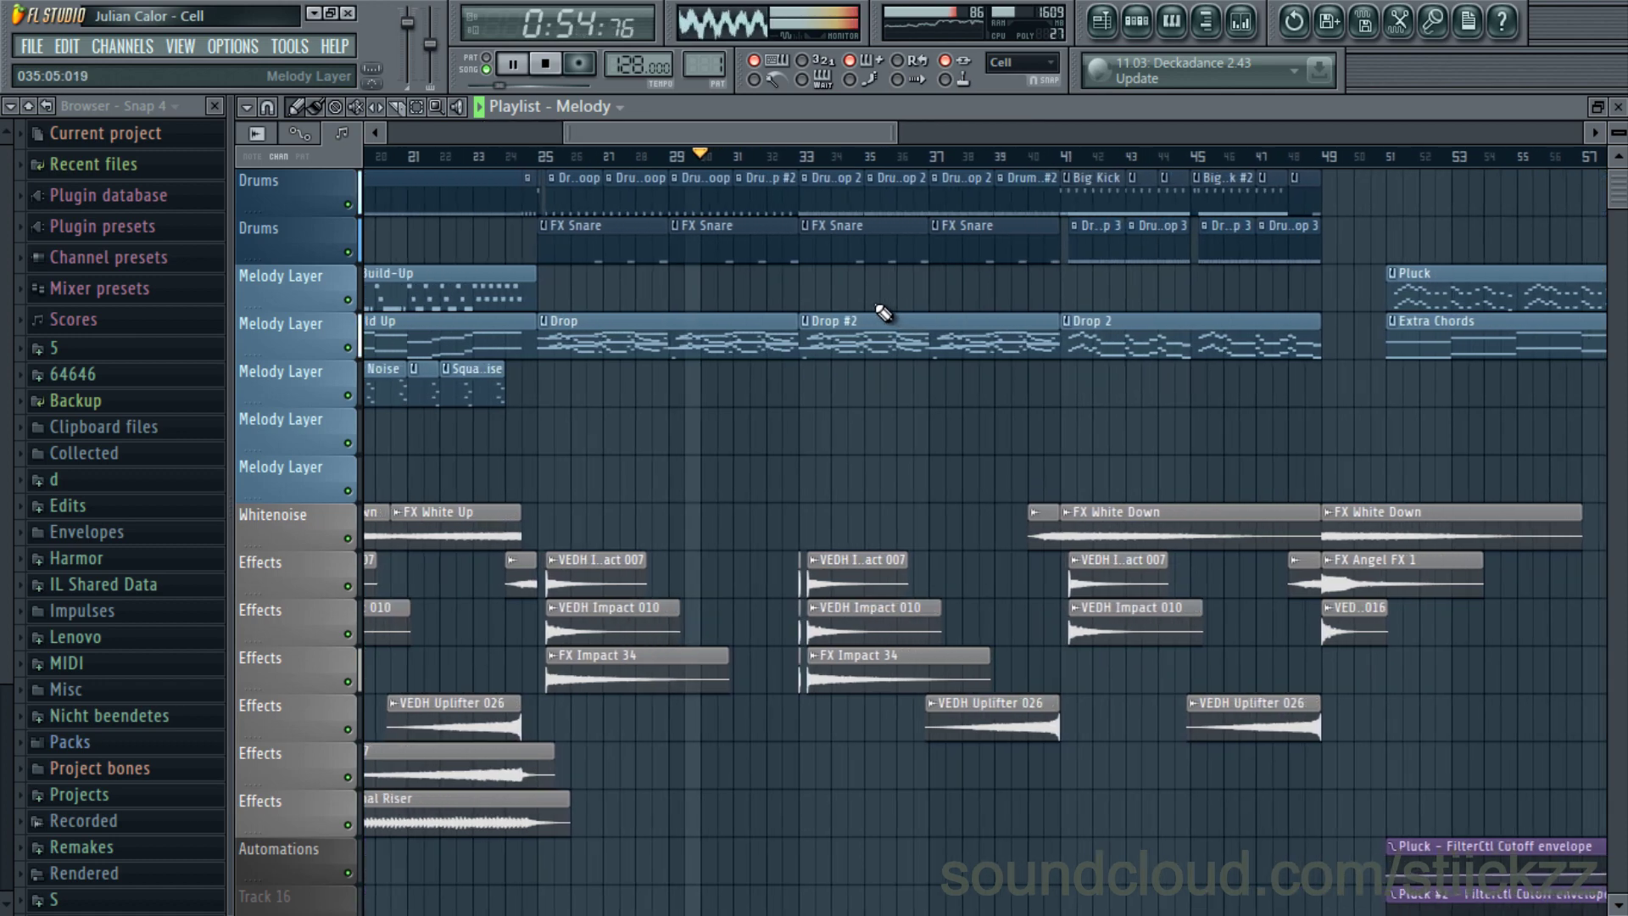
{"action": "scroll", "coordinate": [874, 312], "scroll_direction": "up", "scroll_amount": 2}
{"action": "scroll", "coordinate": [839, 317], "scroll_direction": "down", "scroll_amount": 4}
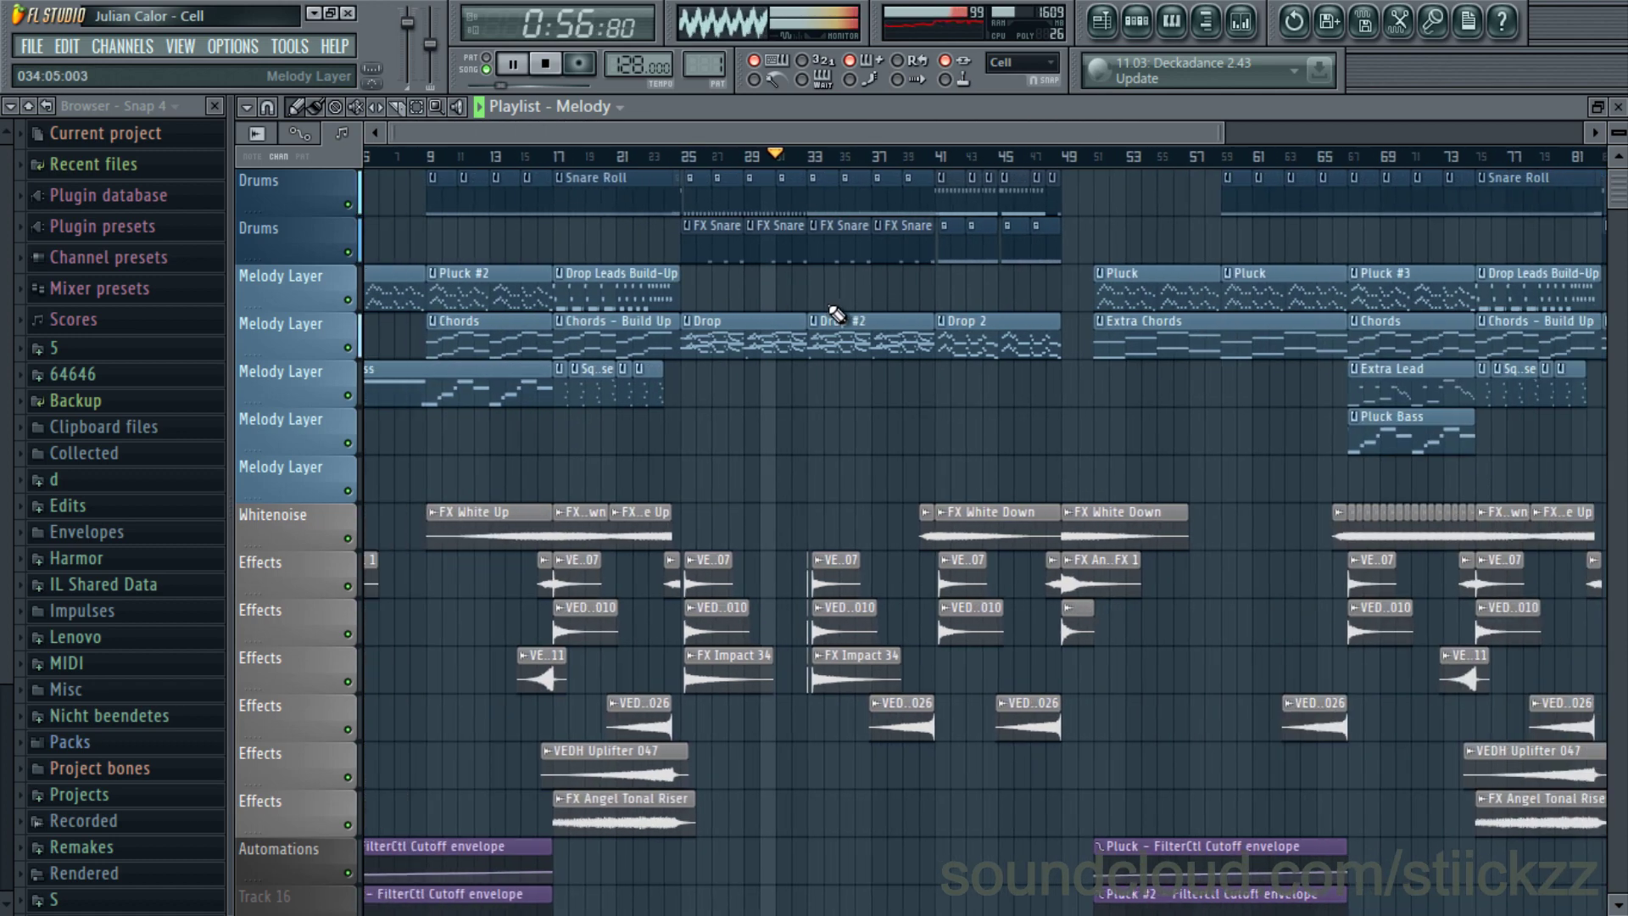
{"action": "scroll", "coordinate": [848, 319], "scroll_direction": "up", "scroll_amount": 6}
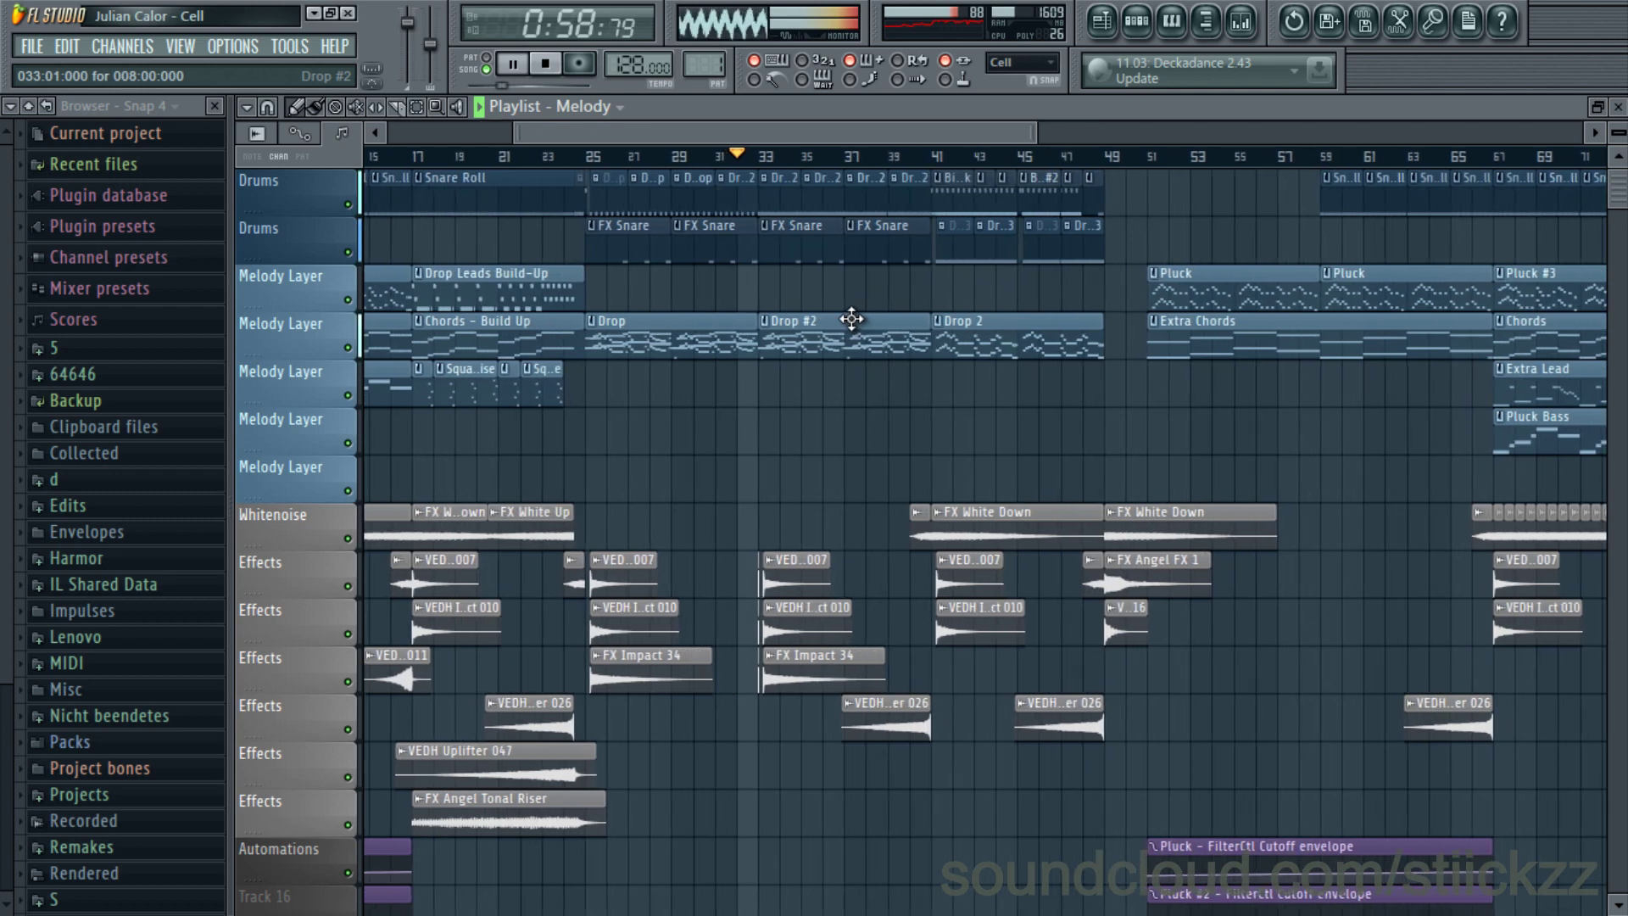
{"action": "scroll", "coordinate": [780, 310], "scroll_direction": "up", "scroll_amount": 2}
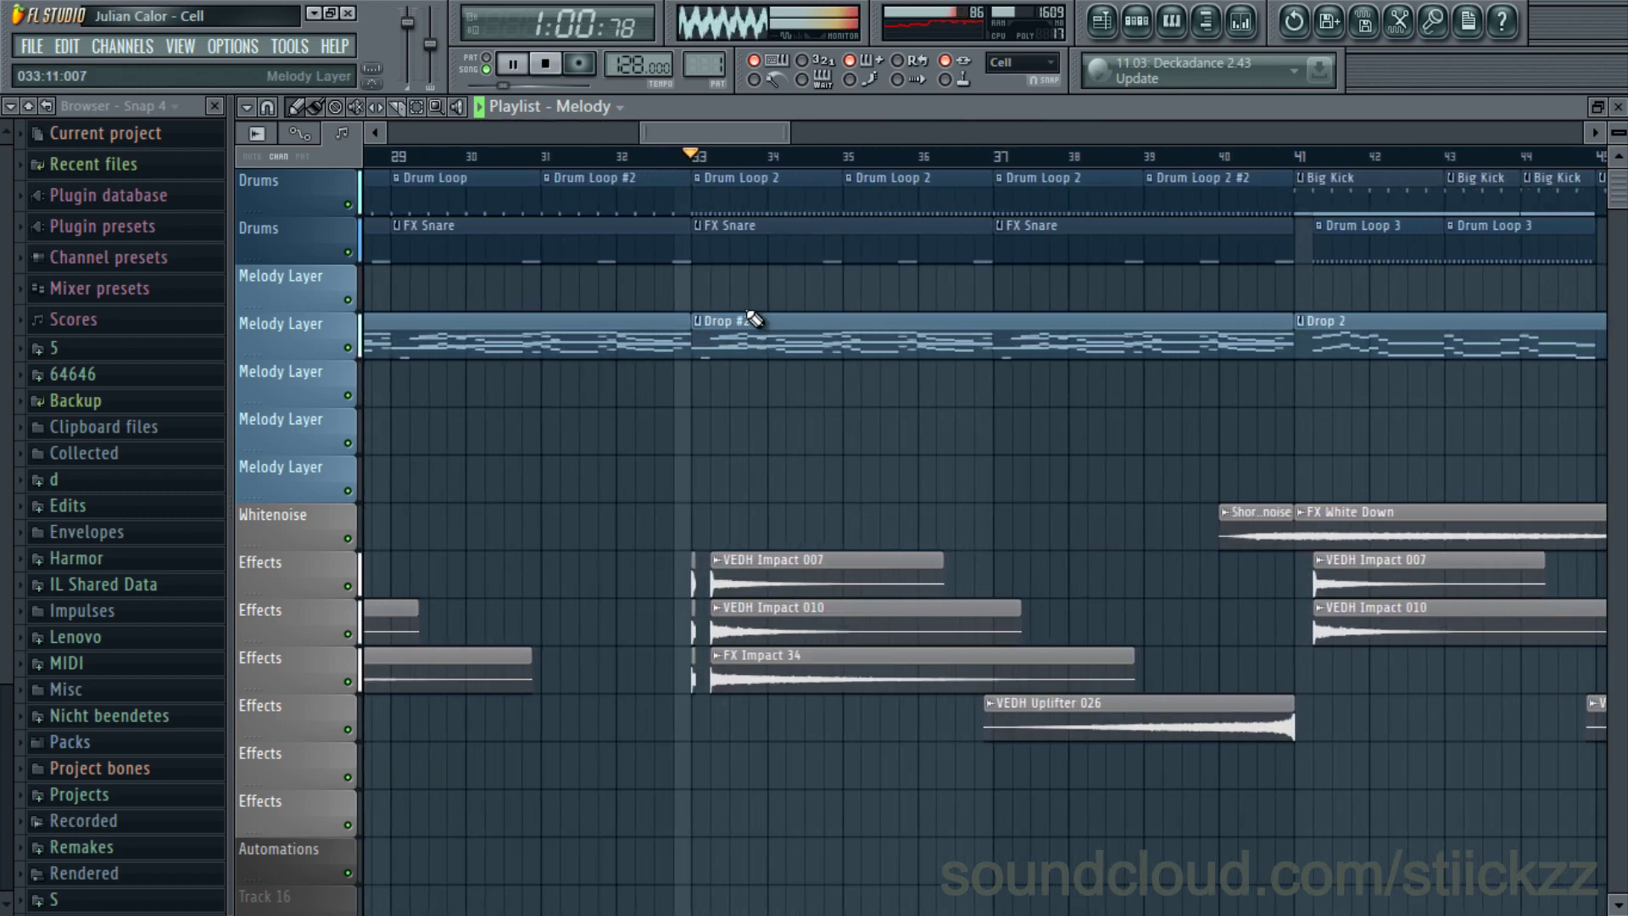
{"action": "scroll", "coordinate": [757, 316], "scroll_direction": "down", "scroll_amount": 3}
{"action": "scroll", "coordinate": [759, 316], "scroll_direction": "down", "scroll_amount": 4}
{"action": "scroll", "coordinate": [760, 316], "scroll_direction": "up", "scroll_amount": 3}
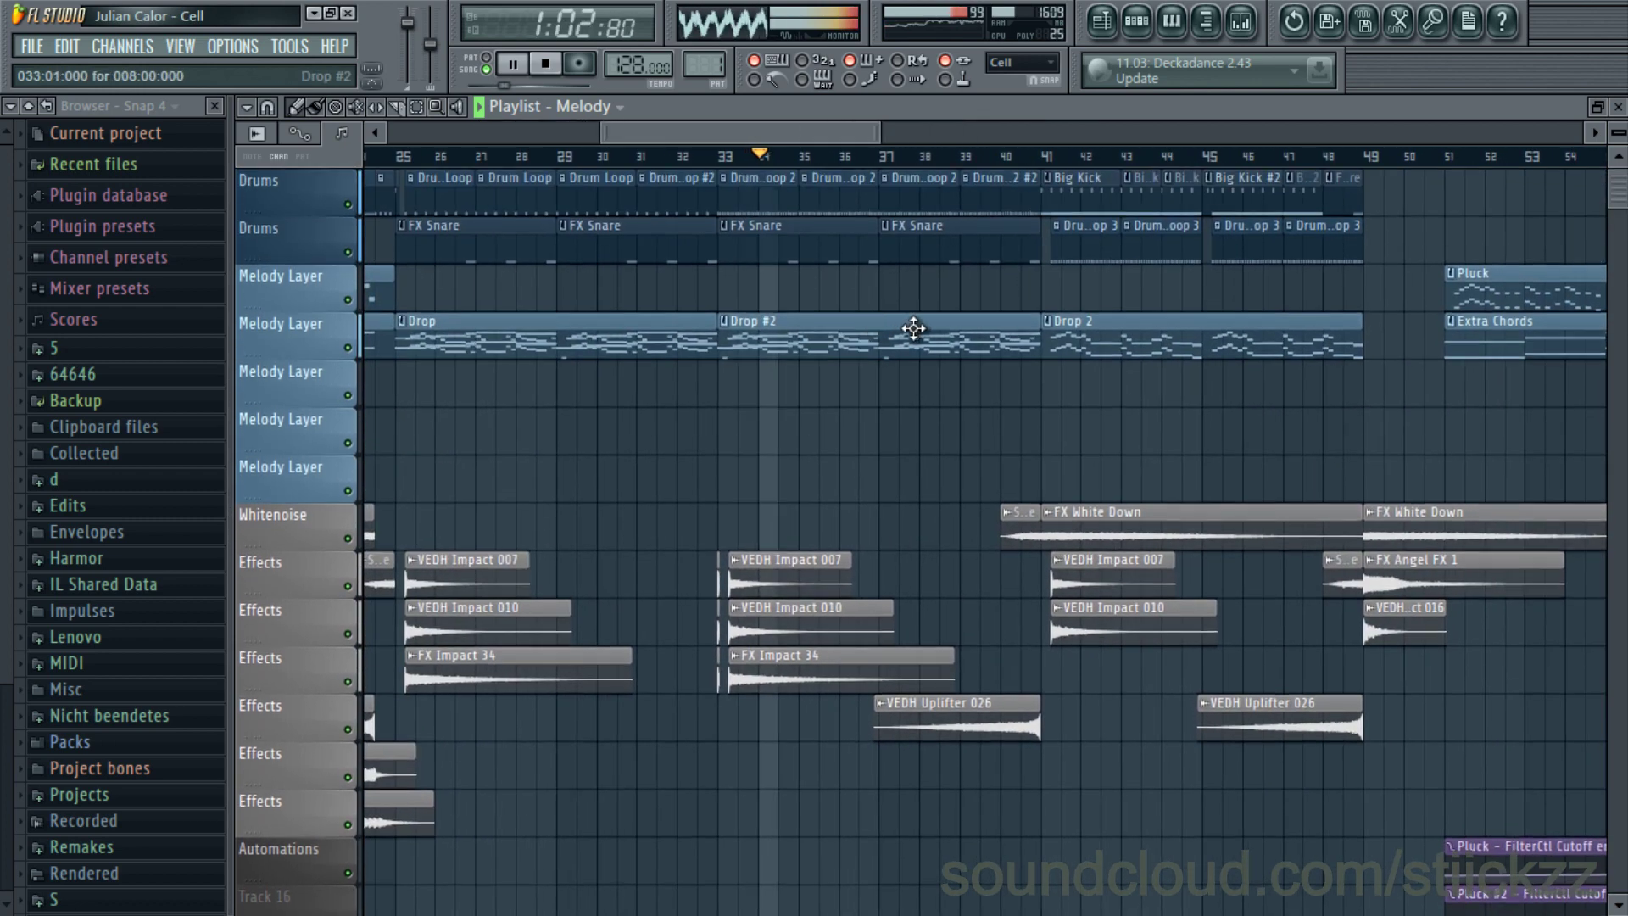
{"action": "scroll", "coordinate": [873, 320], "scroll_direction": "down", "scroll_amount": 3}
{"action": "scroll", "coordinate": [883, 317], "scroll_direction": "up", "scroll_amount": 4}
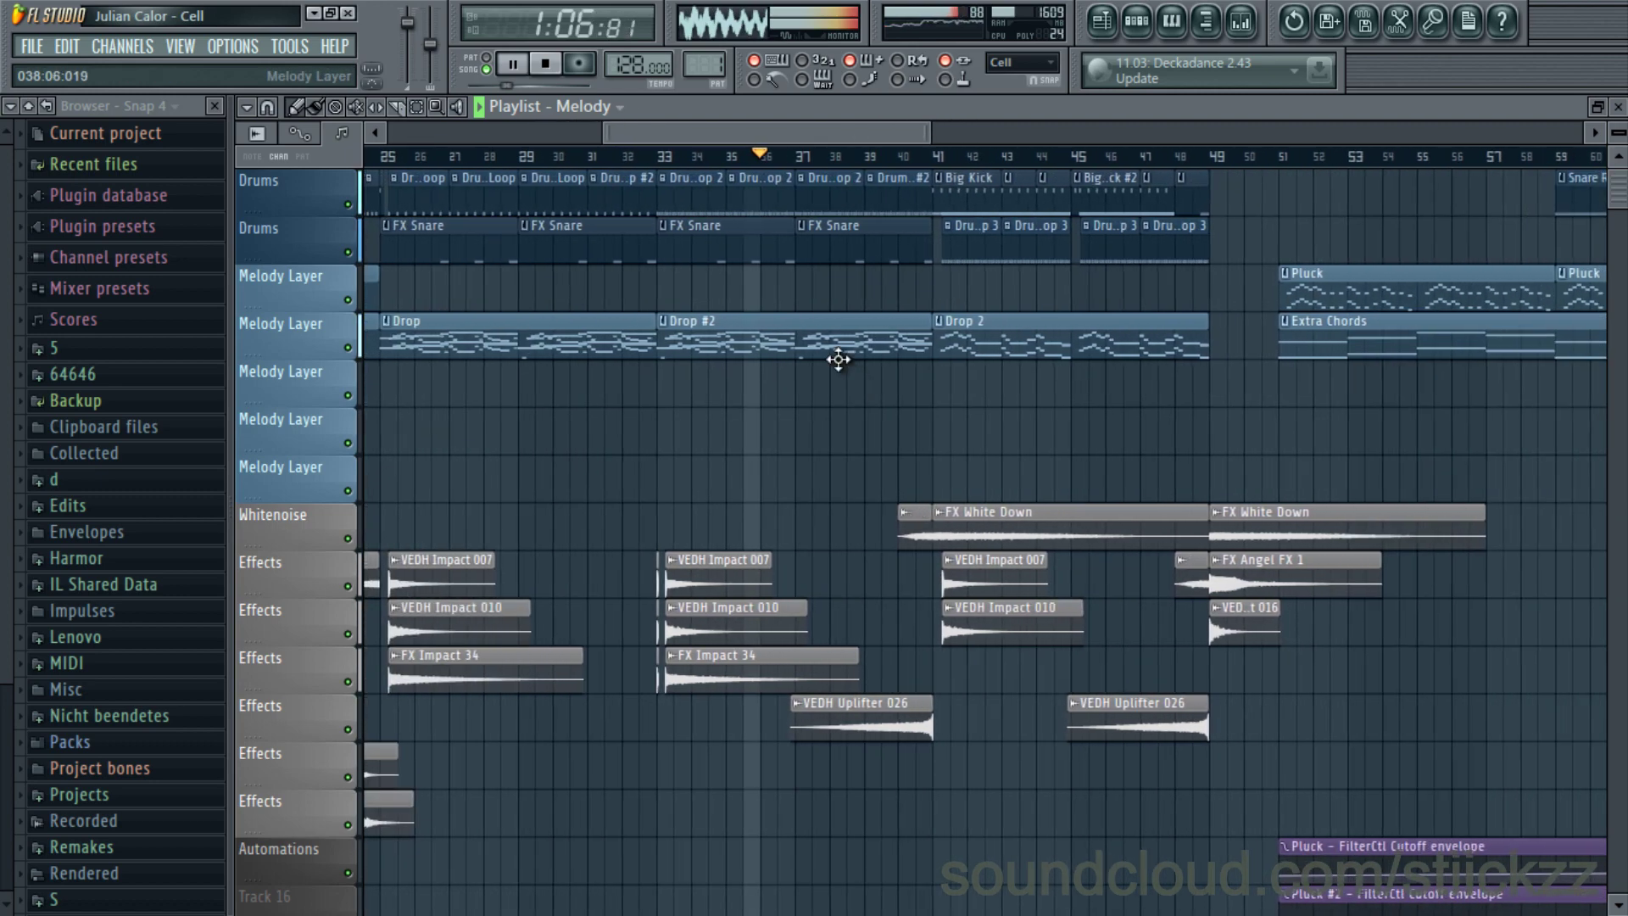
- Review the full song arrangement, from the drum and melody tracks to the effects and automation tracks
{"action": "scroll", "coordinate": [848, 348], "scroll_direction": "down", "scroll_amount": 2}
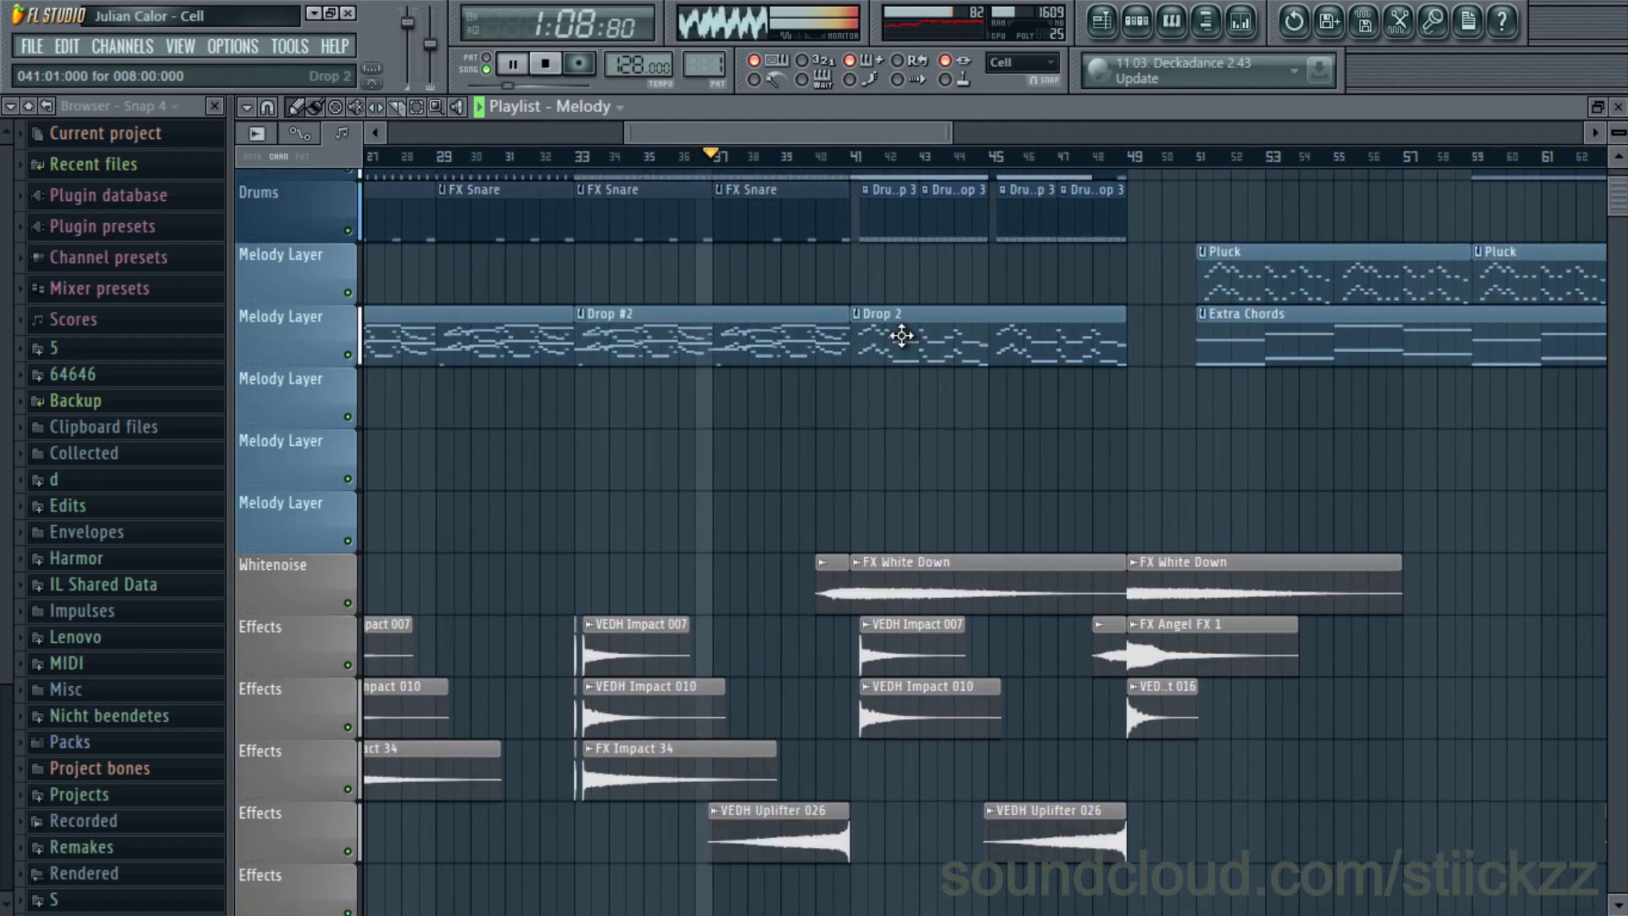
{"action": "scroll", "coordinate": [908, 345], "scroll_direction": "down", "scroll_amount": 3}
{"action": "scroll", "coordinate": [937, 338], "scroll_direction": "down", "scroll_amount": 2}
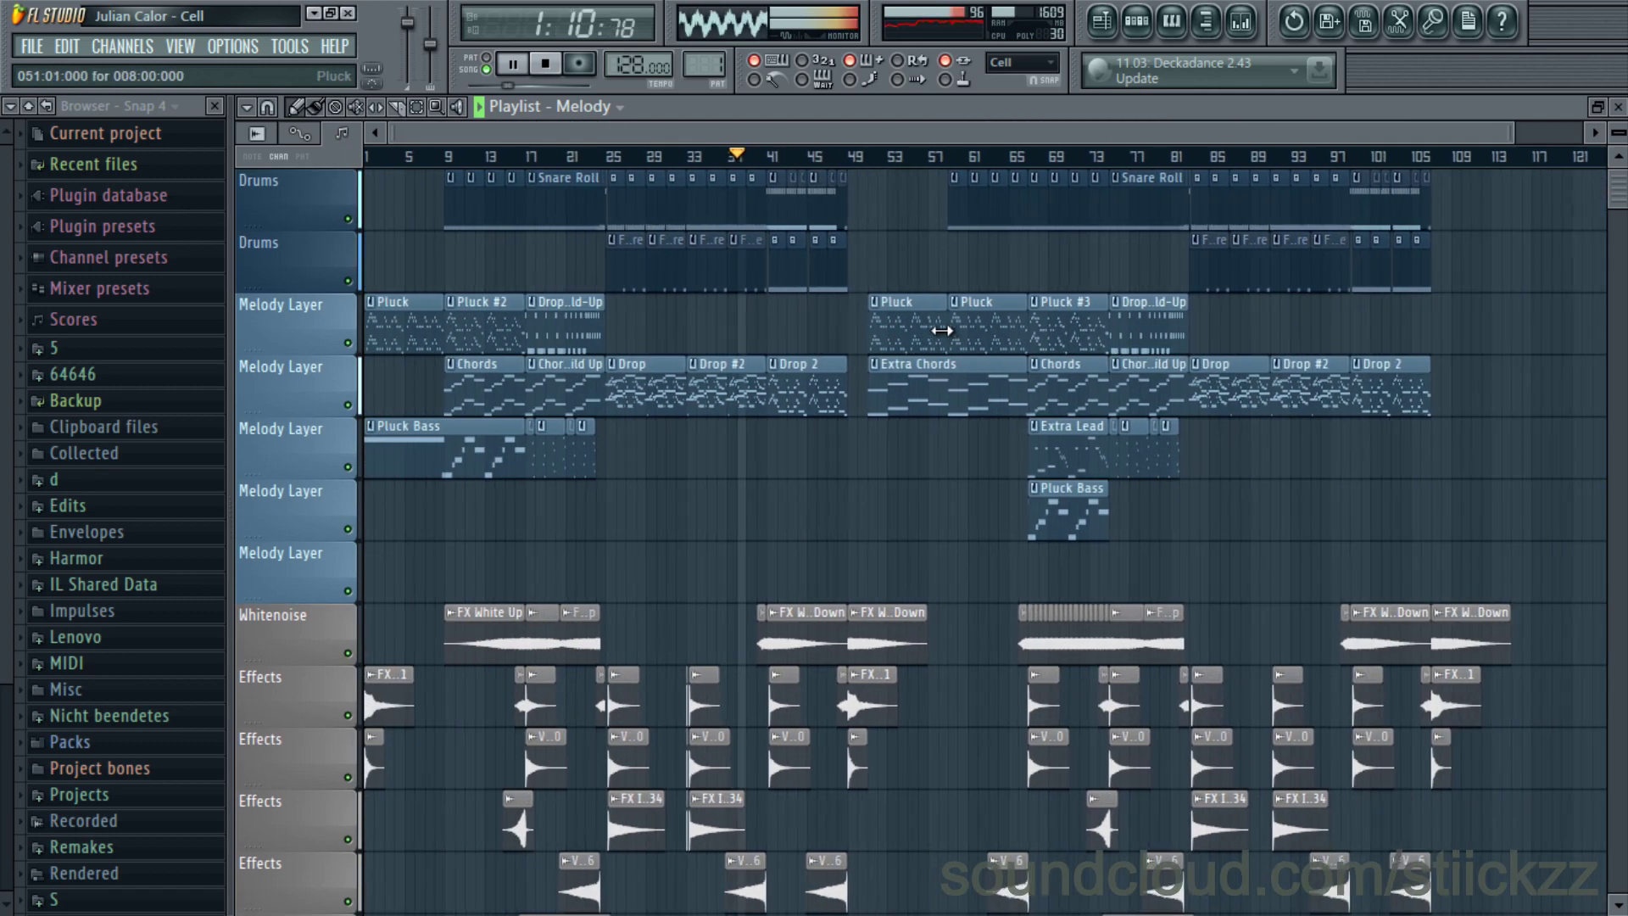
{"action": "scroll", "coordinate": [872, 334], "scroll_direction": "down", "scroll_amount": 3}
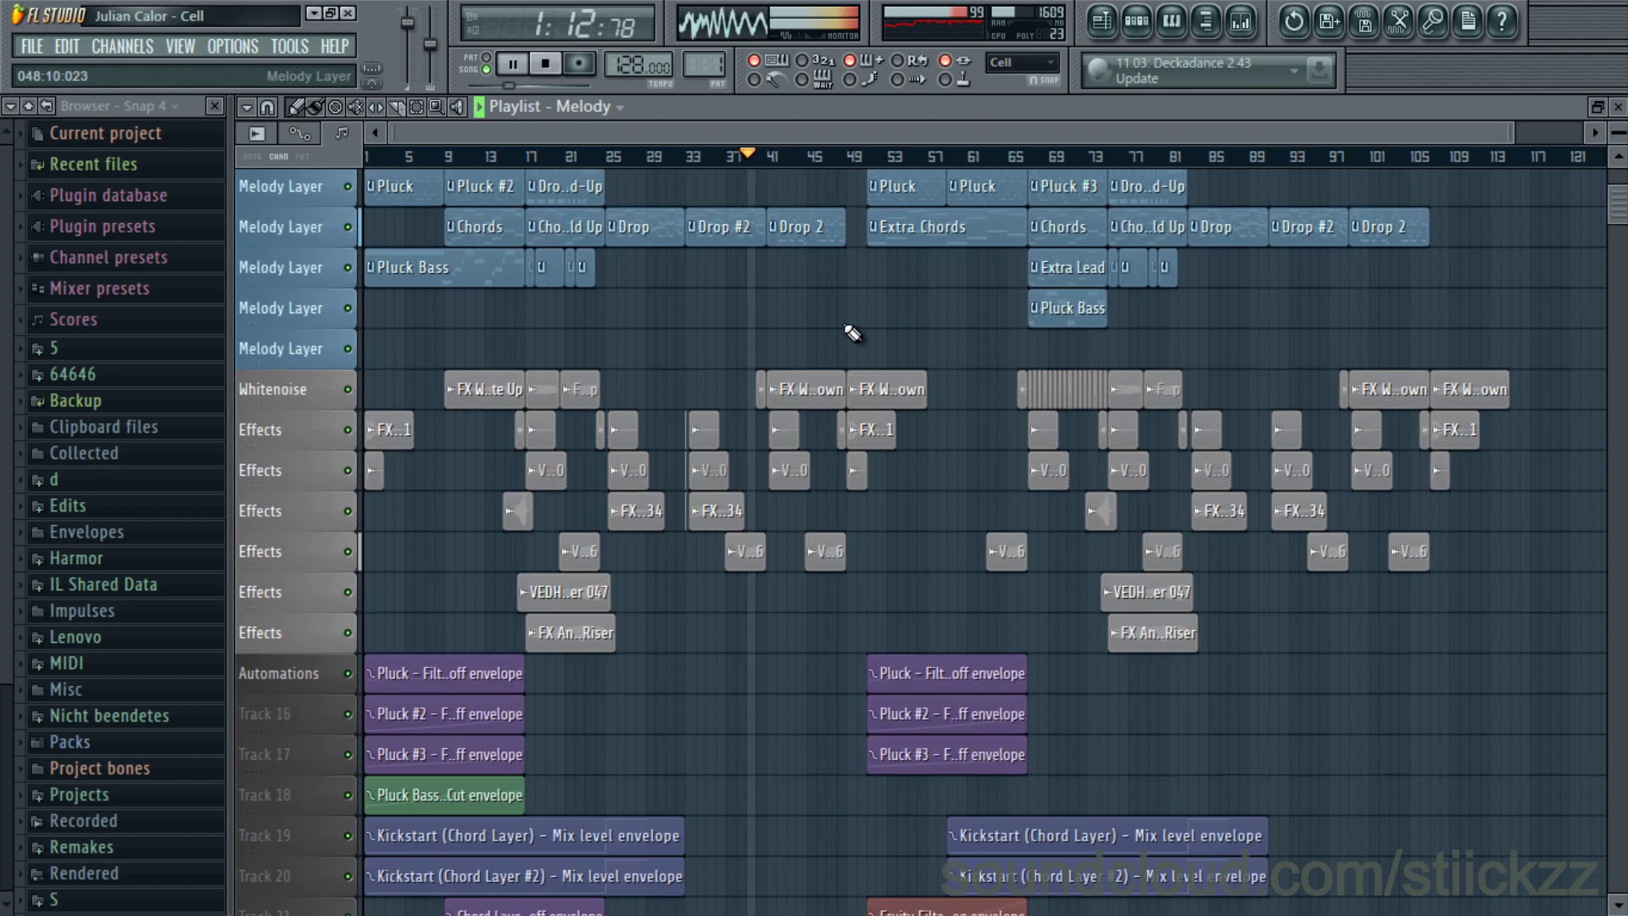
{"action": "scroll", "coordinate": [839, 315], "scroll_direction": "down", "scroll_amount": 1}
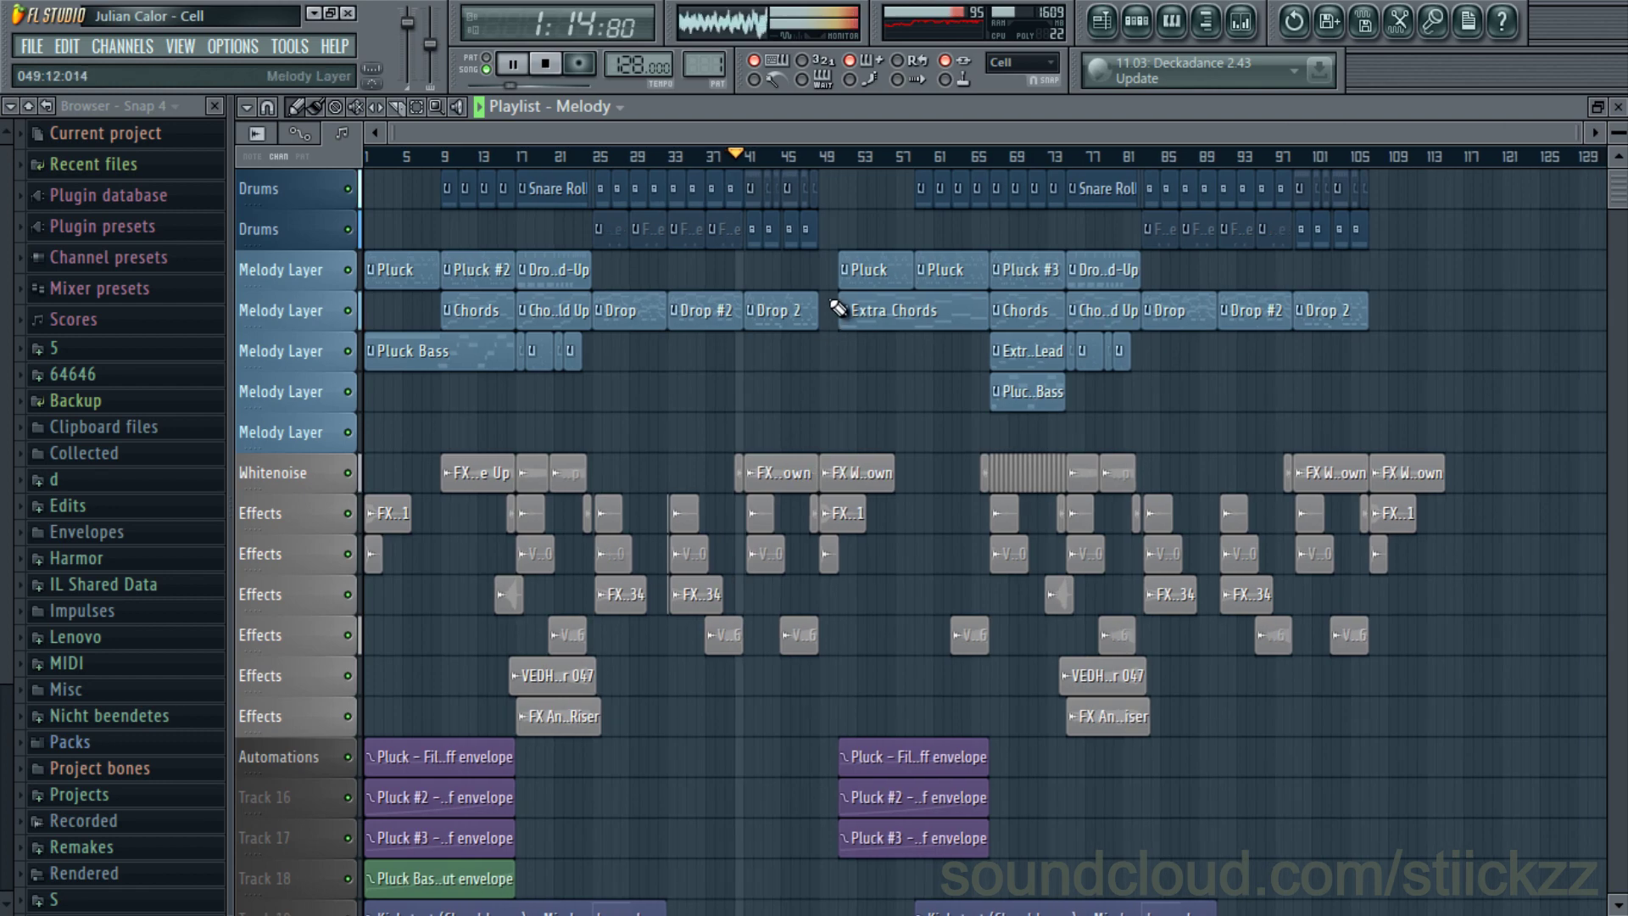
{"action": "scroll", "coordinate": [817, 275], "scroll_direction": "up", "scroll_amount": 3}
{"action": "scroll", "coordinate": [790, 301], "scroll_direction": "up", "scroll_amount": 1}
{"action": "scroll", "coordinate": [769, 309], "scroll_direction": "up", "scroll_amount": 1}
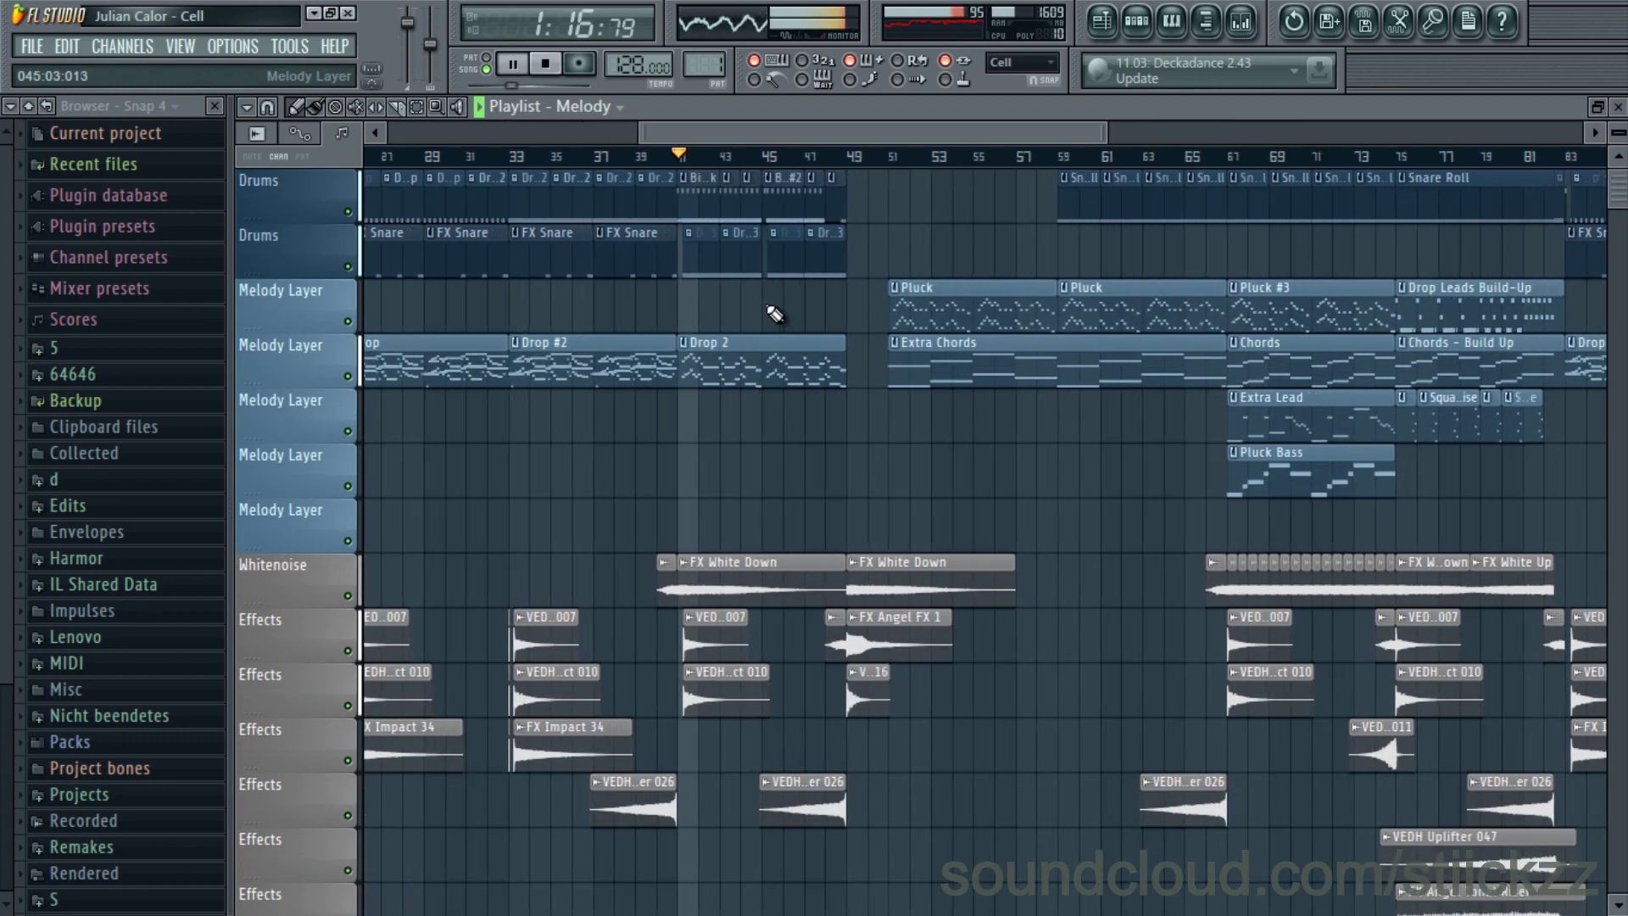
- Examine the Drop 2 section with its Big Kick and Drum Loop 3 clips, bars 41 to 49
{"action": "scroll", "coordinate": [765, 306], "scroll_direction": "down", "scroll_amount": 1}
{"action": "scroll", "coordinate": [818, 309], "scroll_direction": "up", "scroll_amount": 2}
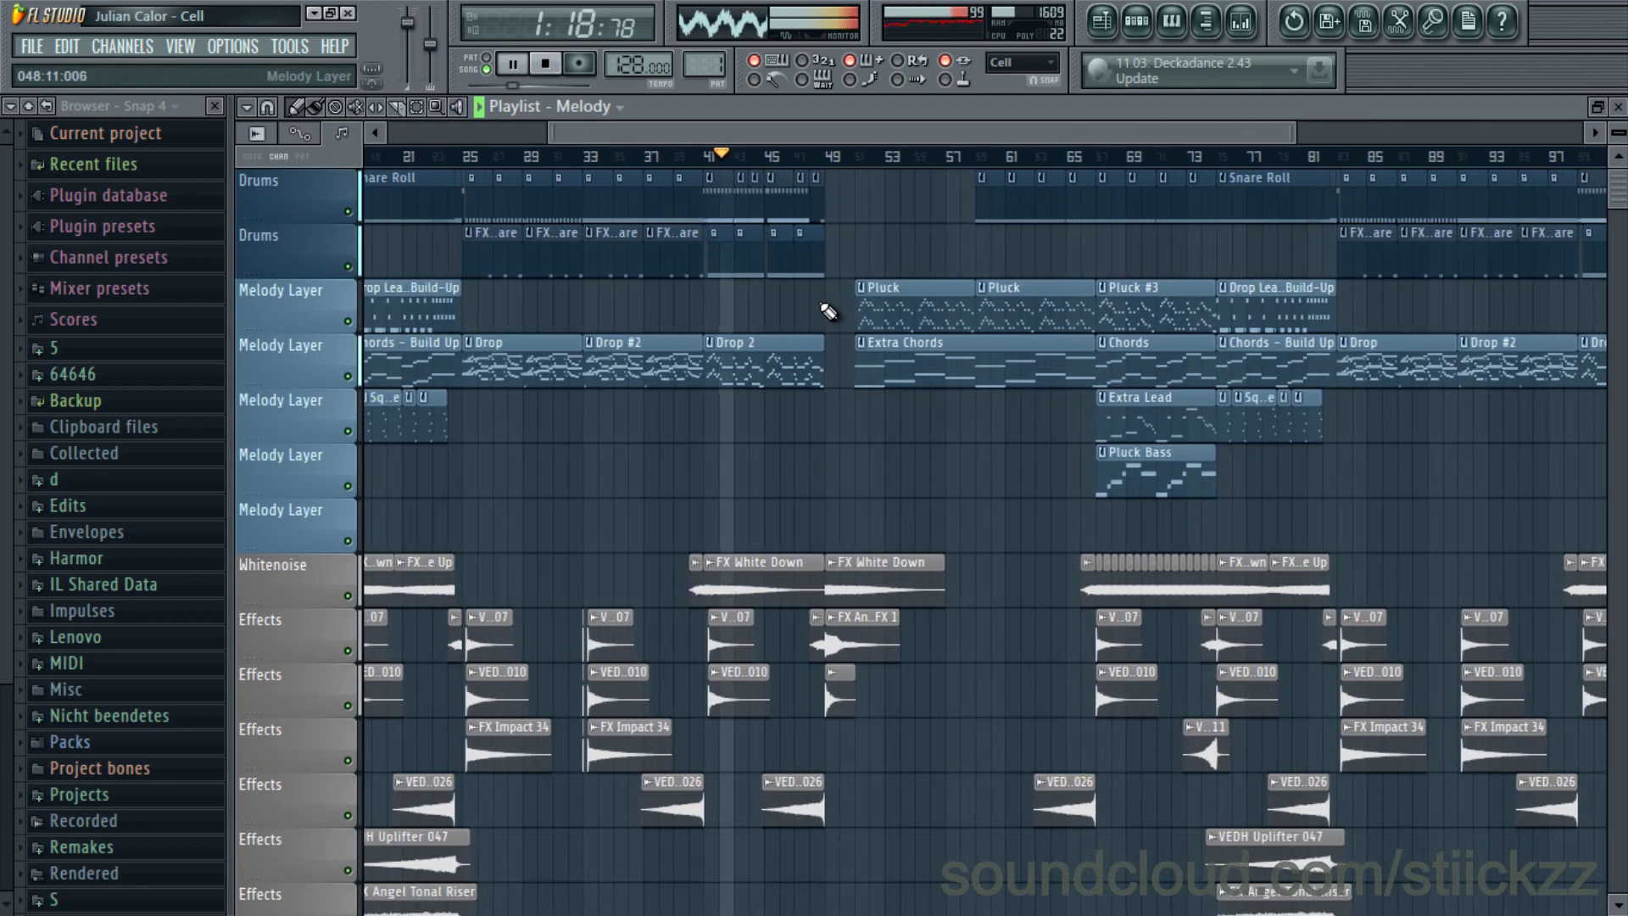
{"action": "scroll", "coordinate": [814, 312], "scroll_direction": "up", "scroll_amount": 3}
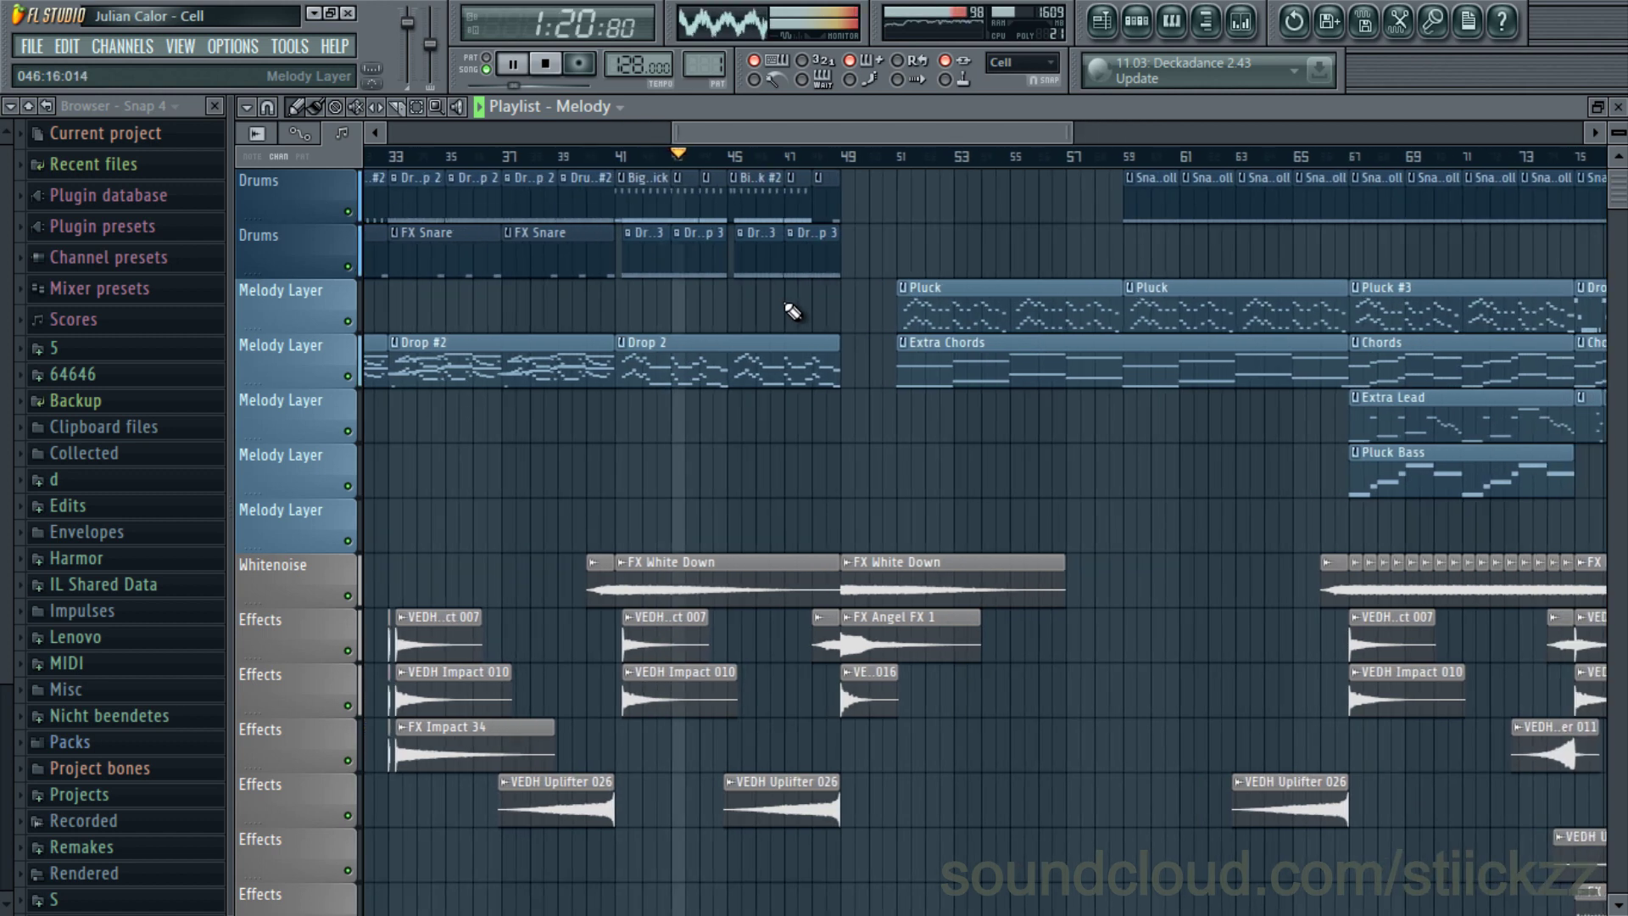
{"action": "scroll", "coordinate": [792, 312], "scroll_direction": "up", "scroll_amount": 3}
{"action": "scroll", "coordinate": [791, 312], "scroll_direction": "up", "scroll_amount": 2}
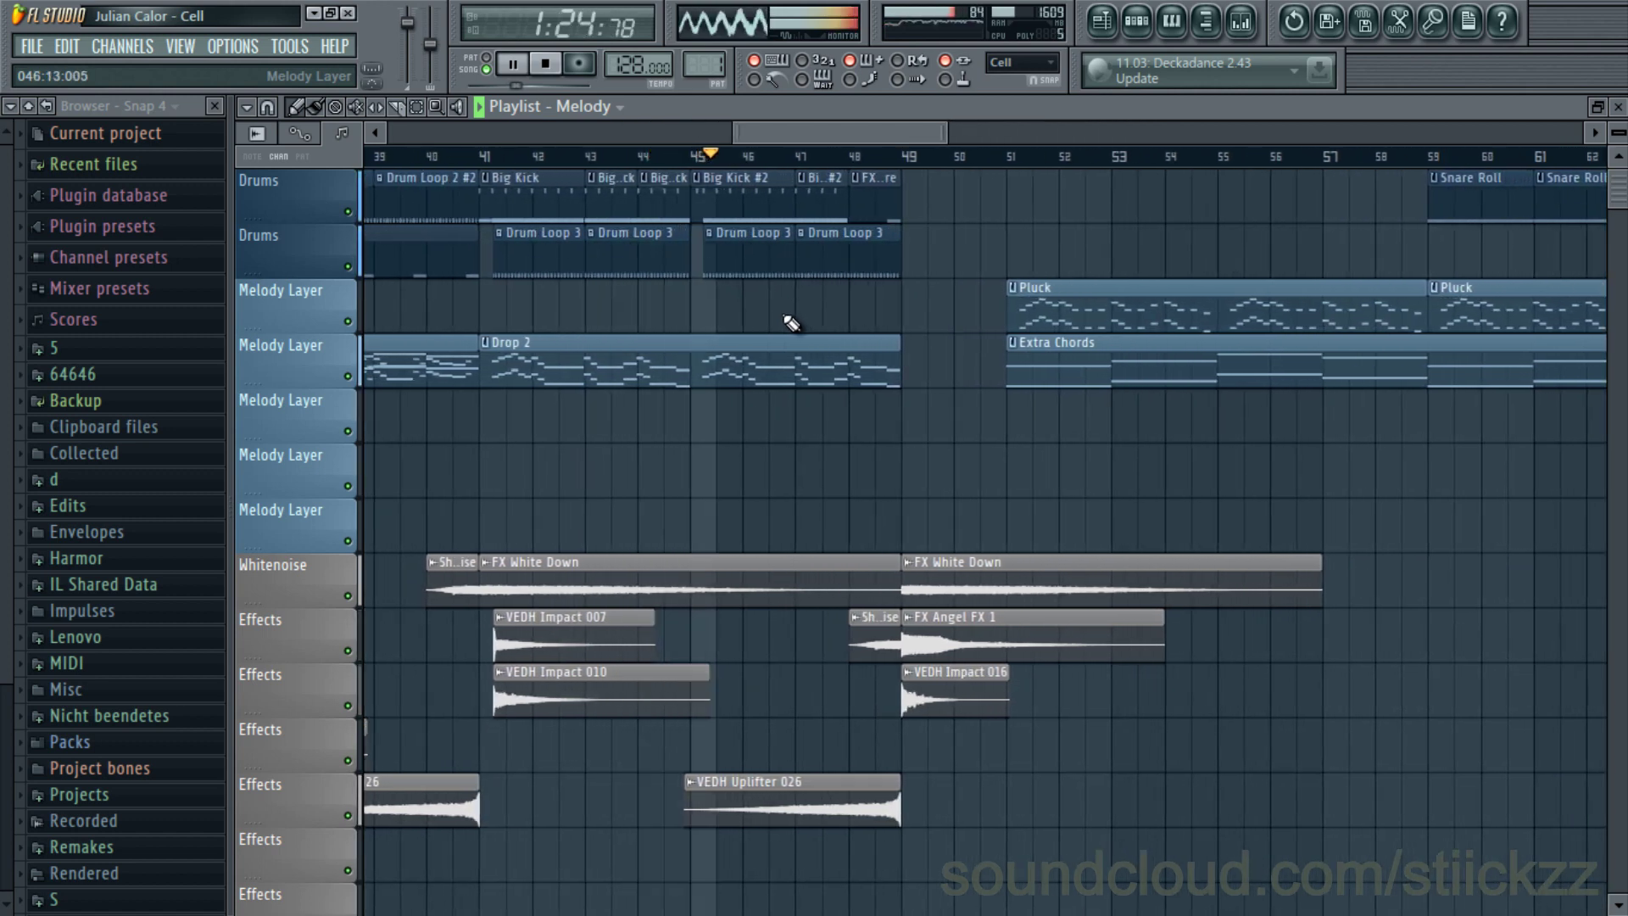
{"action": "scroll", "coordinate": [864, 313], "scroll_direction": "down", "scroll_amount": 1}
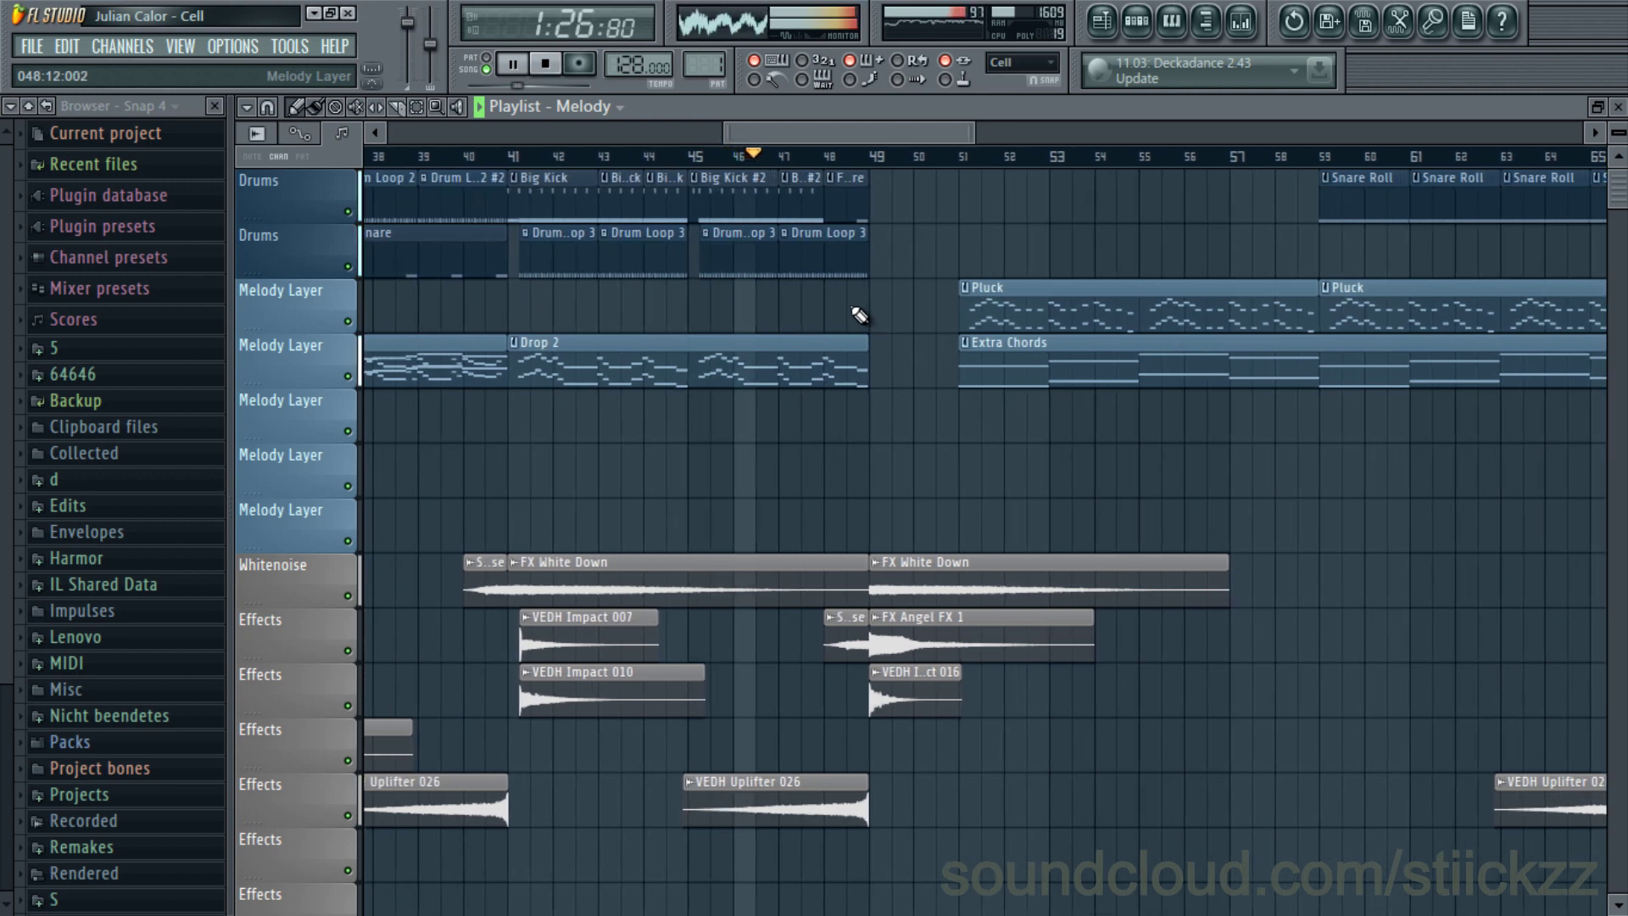
{"action": "scroll", "coordinate": [860, 314], "scroll_direction": "down", "scroll_amount": 3}
{"action": "scroll", "coordinate": [920, 347], "scroll_direction": "up", "scroll_amount": 4}
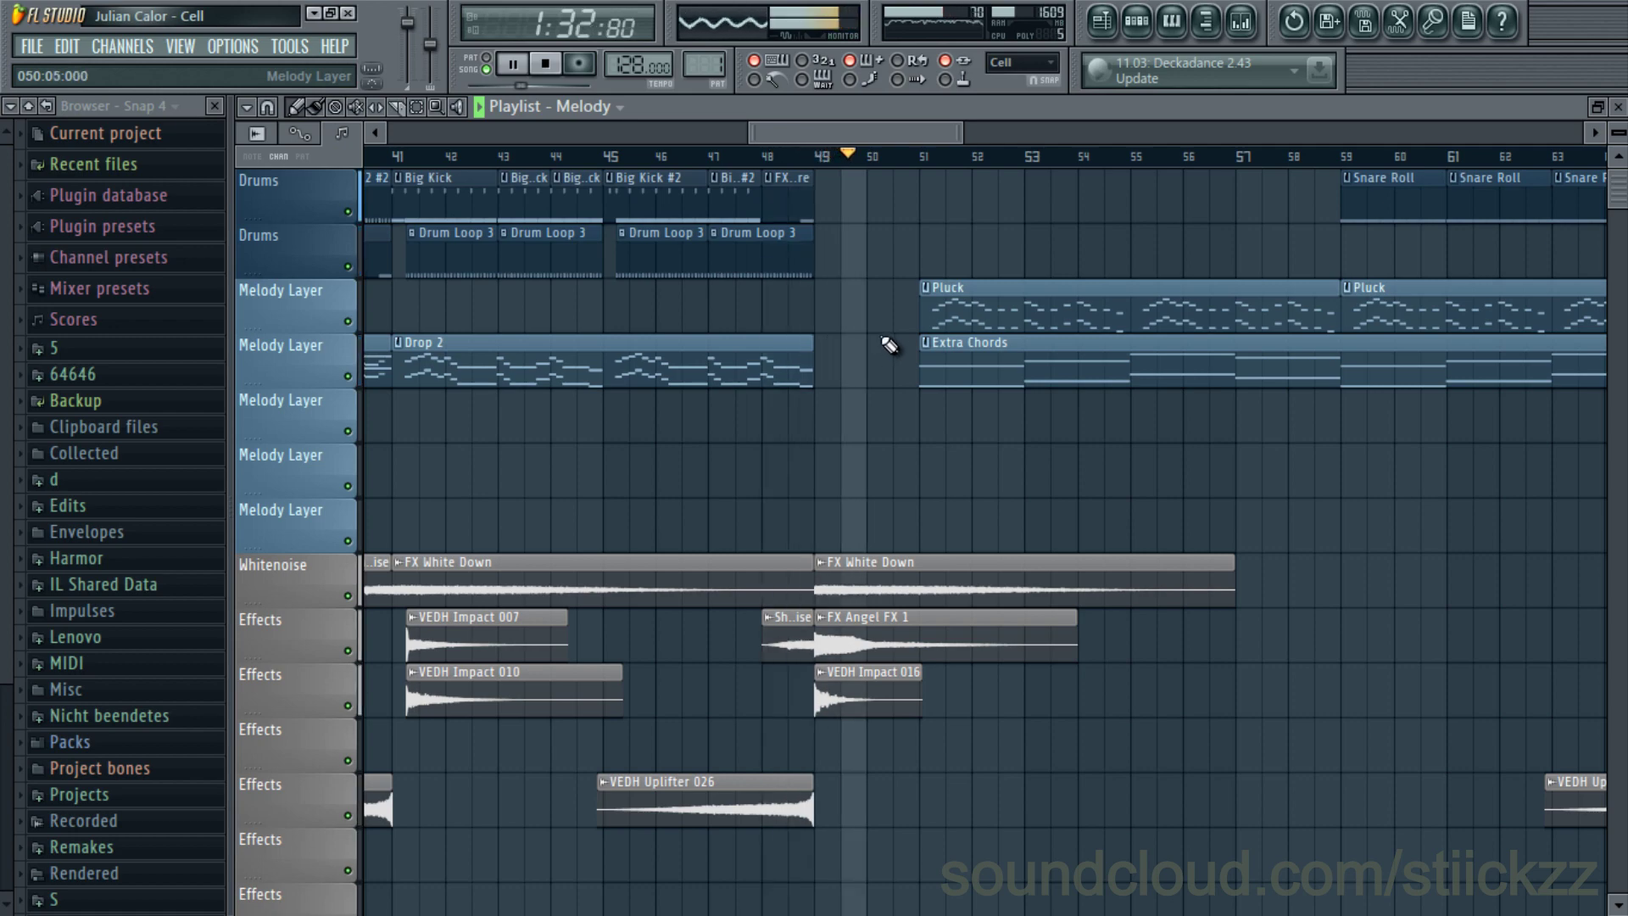
- Examine the break and second build-up, bars 51 to 83, including the Extra Chords, Extra Lead and Pluck Bass clips
{"action": "scroll", "coordinate": [888, 349], "scroll_direction": "down", "scroll_amount": 5}
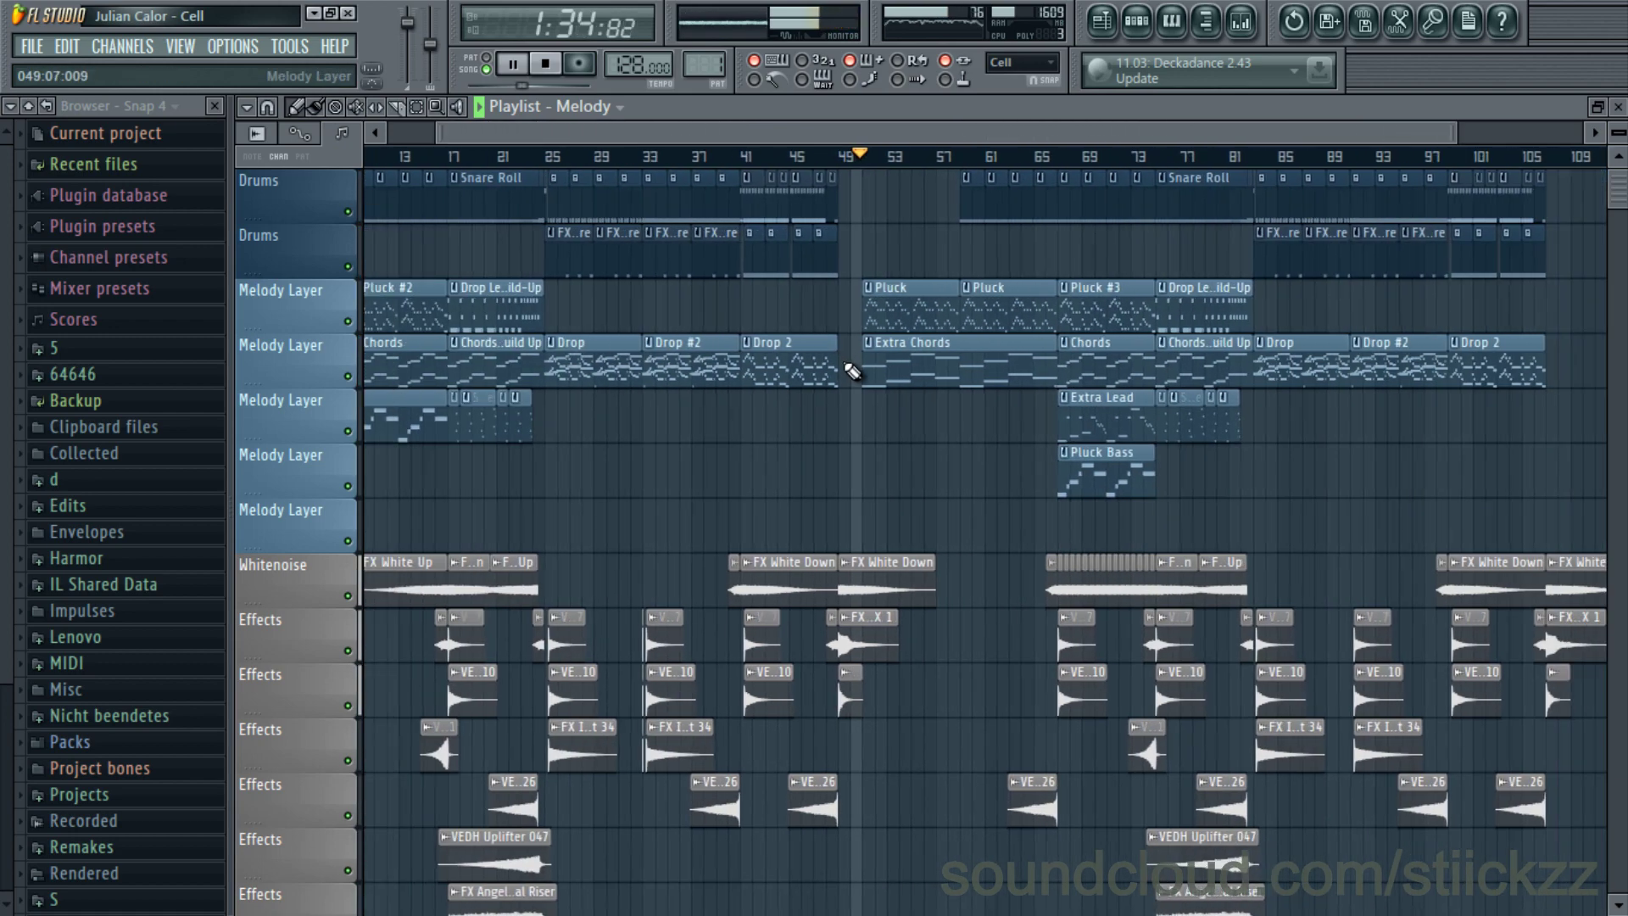
{"action": "scroll", "coordinate": [975, 475], "scroll_direction": "up", "scroll_amount": 5}
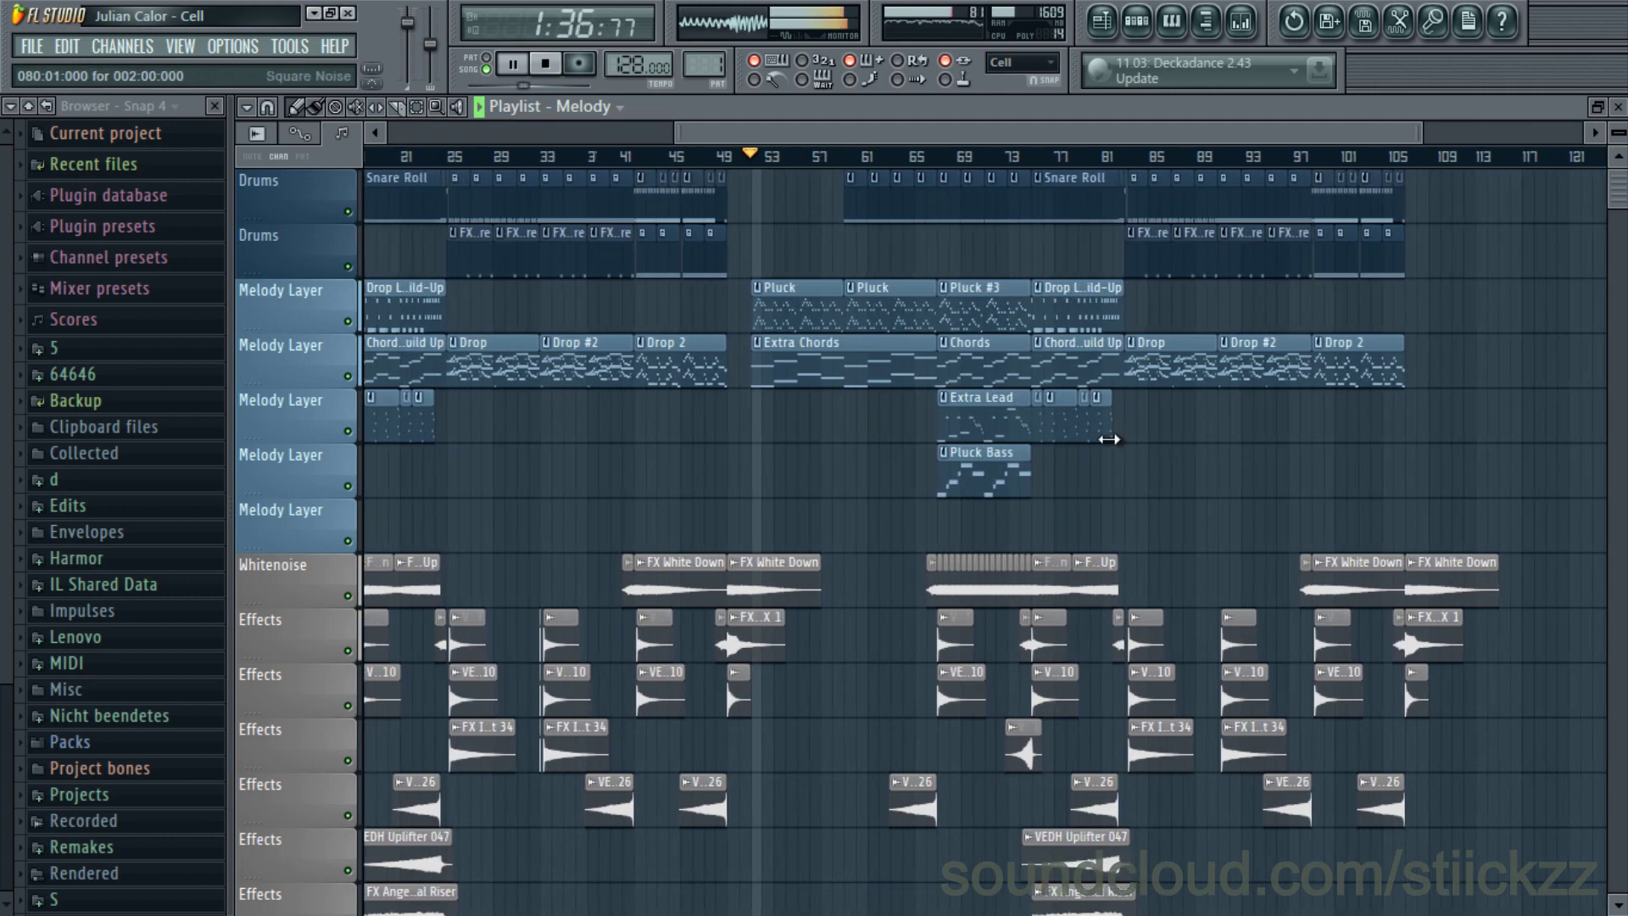
{"action": "scroll", "coordinate": [857, 456], "scroll_direction": "up", "scroll_amount": 3}
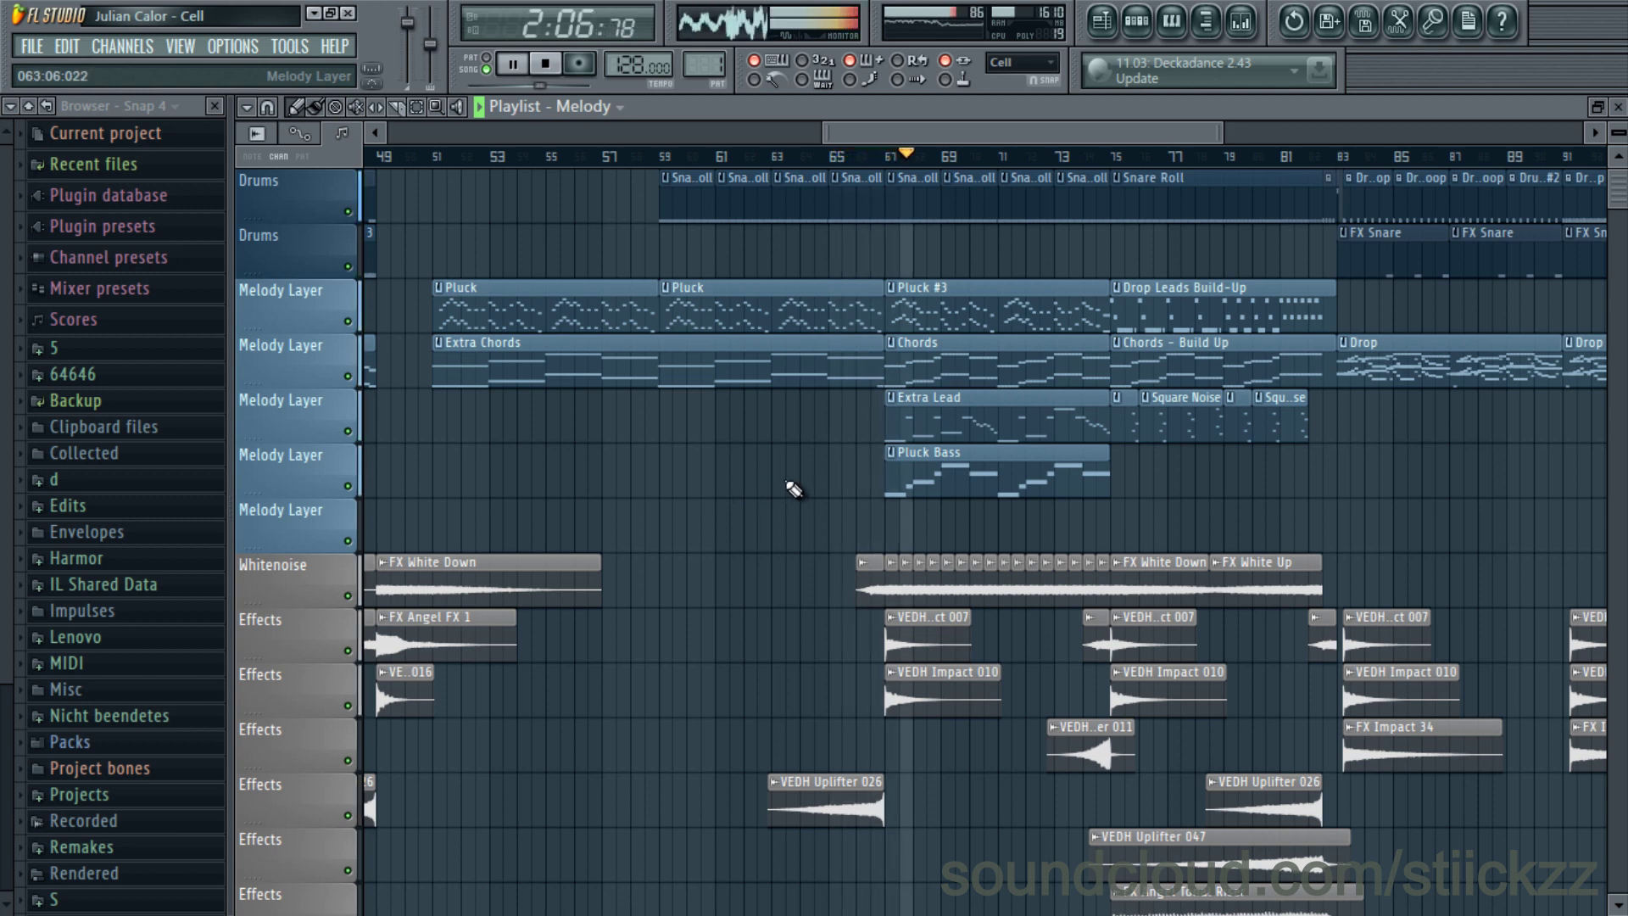
{"action": "scroll", "coordinate": [1018, 462], "scroll_direction": "down", "scroll_amount": 5}
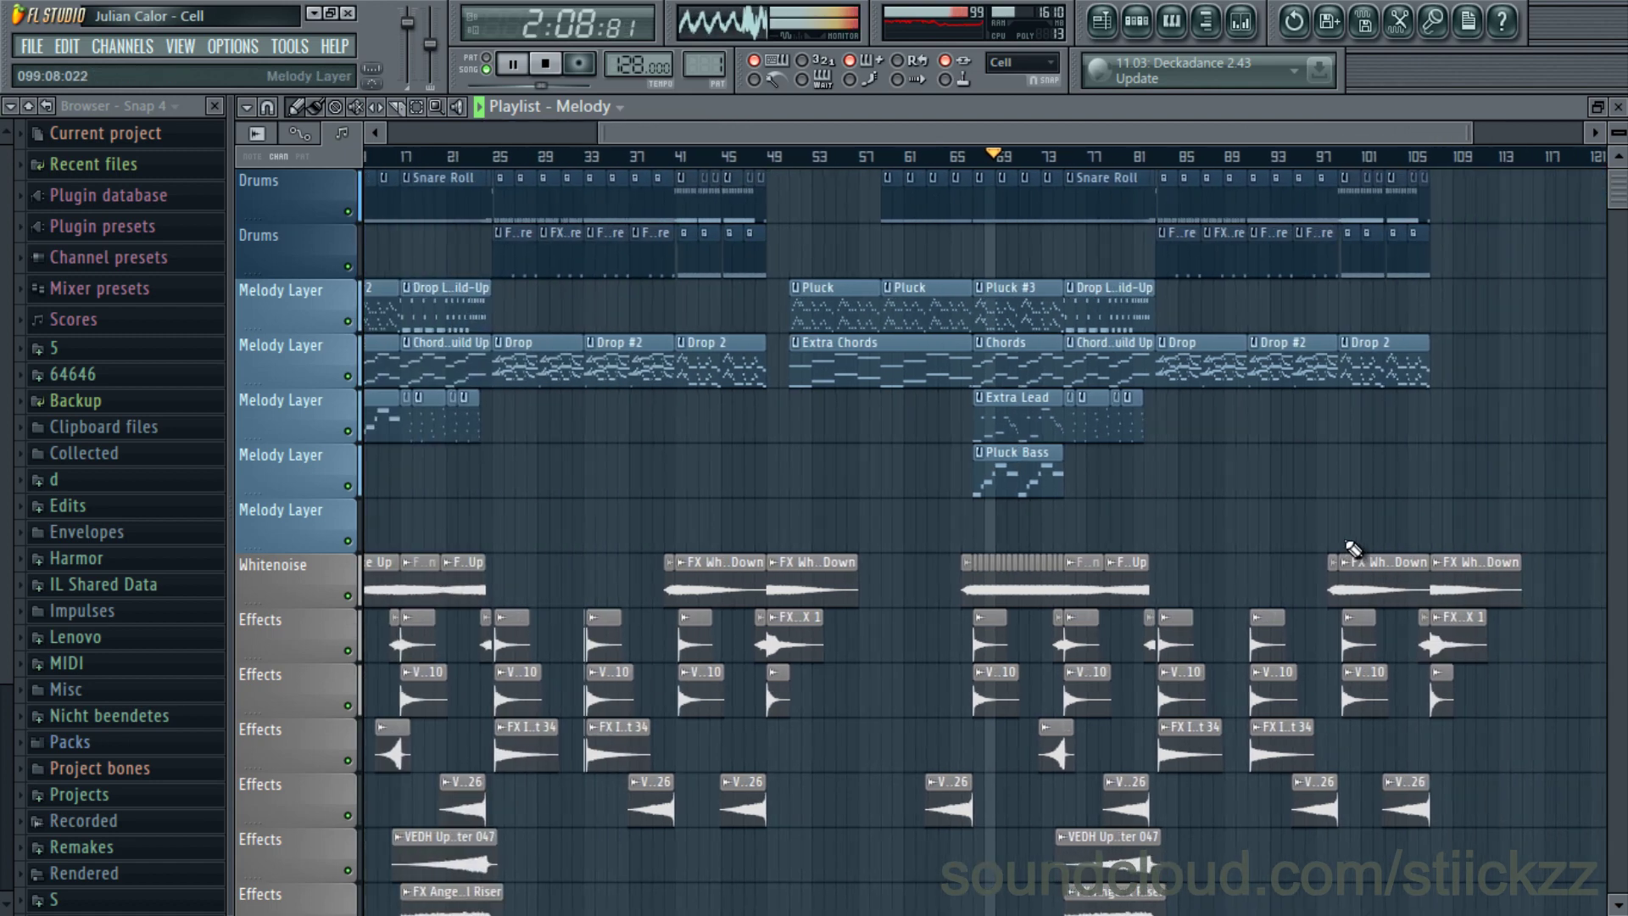
{"action": "scroll", "coordinate": [1352, 548], "scroll_direction": "up", "scroll_amount": 4}
{"action": "scroll", "coordinate": [1070, 489], "scroll_direction": "down", "scroll_amount": 3}
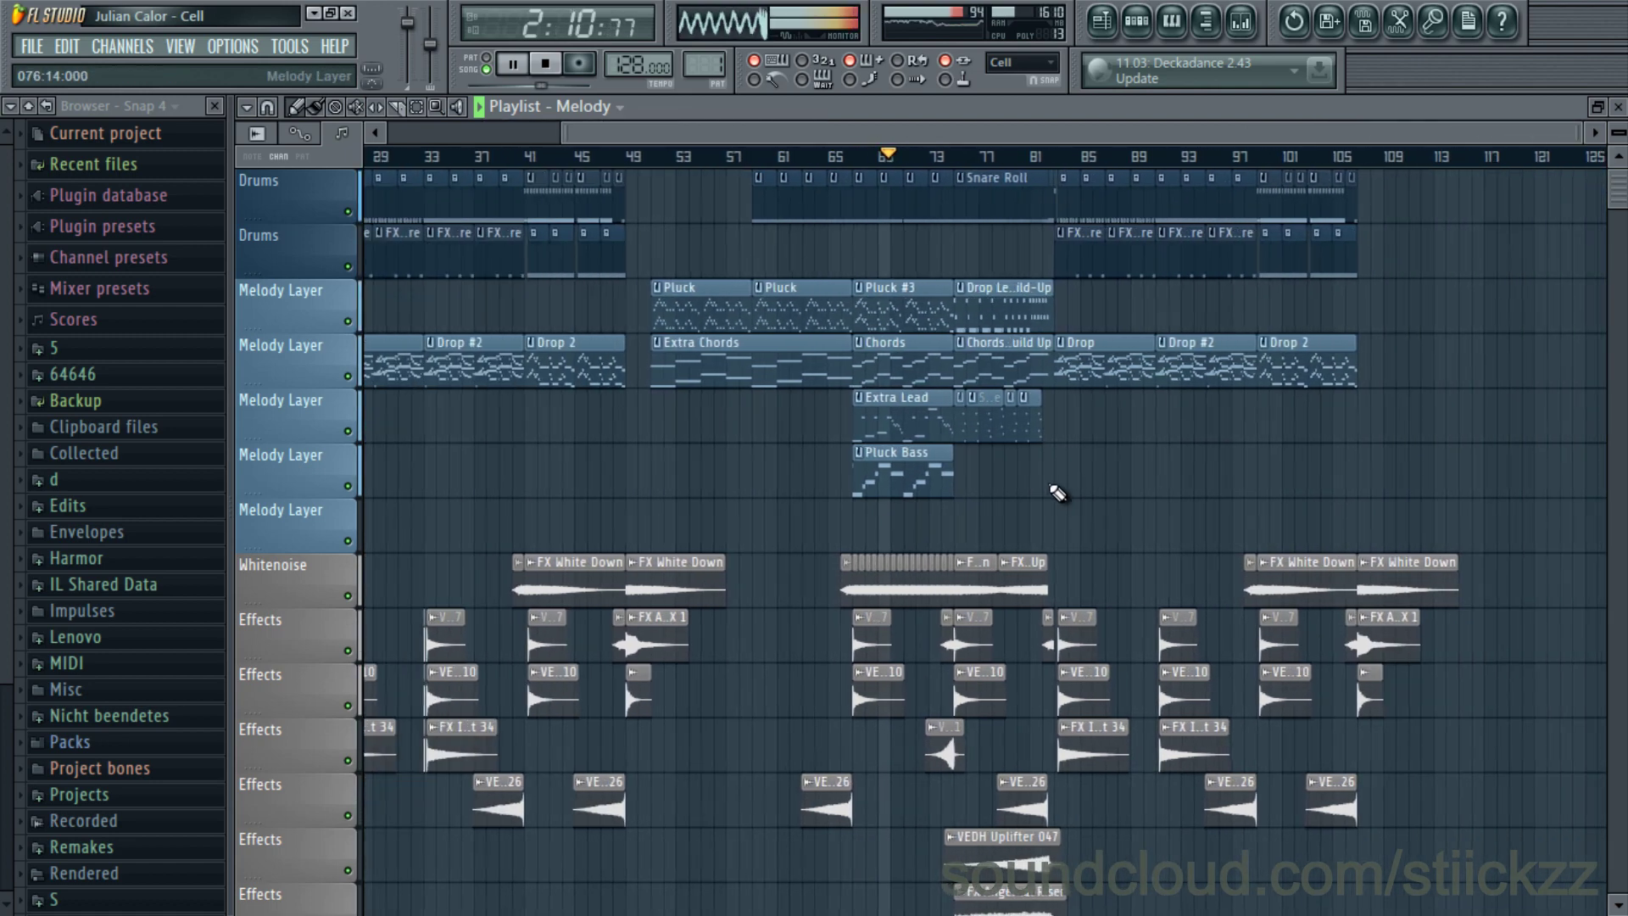
{"action": "scroll", "coordinate": [1334, 520], "scroll_direction": "up", "scroll_amount": 5}
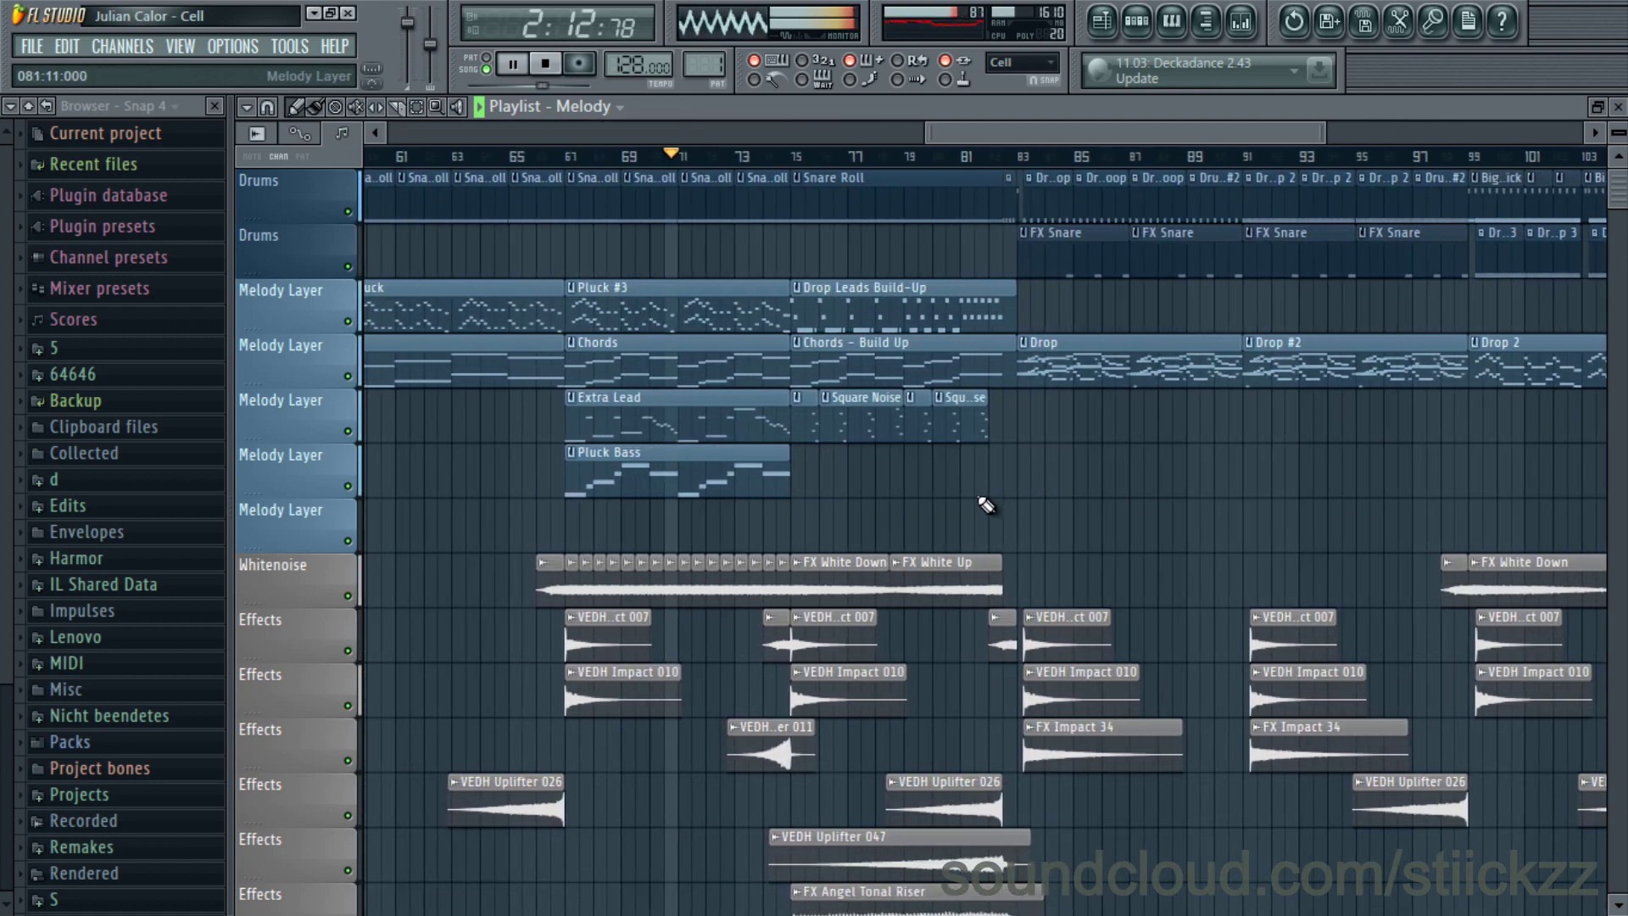
{"action": "scroll", "coordinate": [963, 510], "scroll_direction": "up", "scroll_amount": 3}
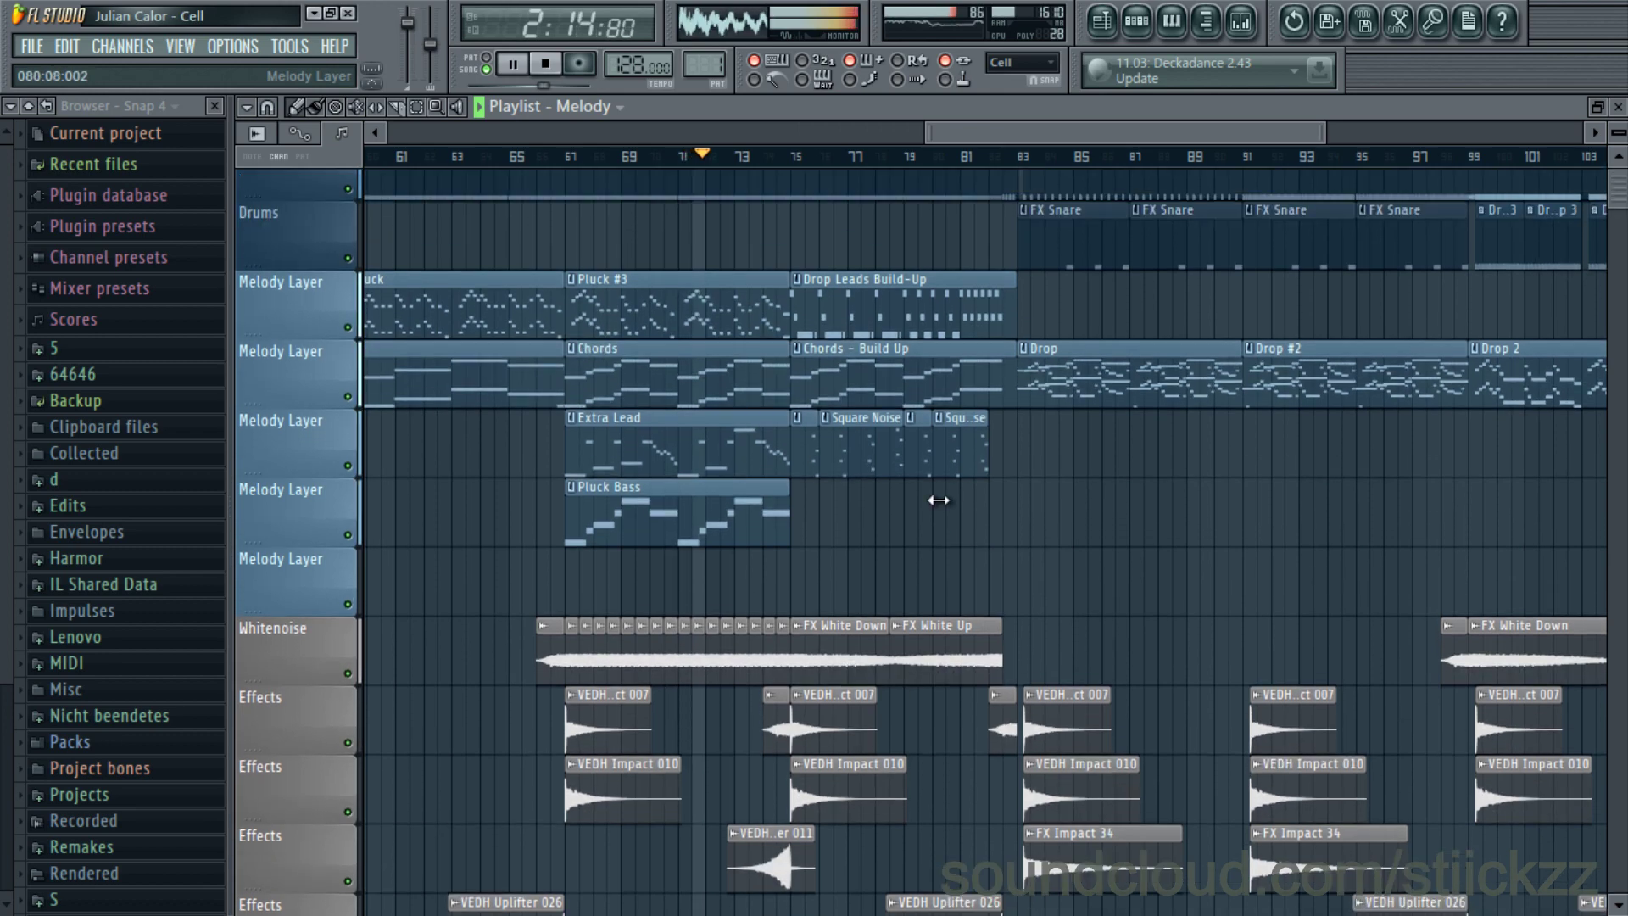
- Inspect the lead-in to the second drop at bar 83, including the white noise, uplifter, riser and automation tracks
{"action": "scroll", "coordinate": [924, 511], "scroll_direction": "down", "scroll_amount": 3}
{"action": "scroll", "coordinate": [909, 492], "scroll_direction": "down", "scroll_amount": 3}
{"action": "scroll", "coordinate": [965, 497], "scroll_direction": "up", "scroll_amount": 4}
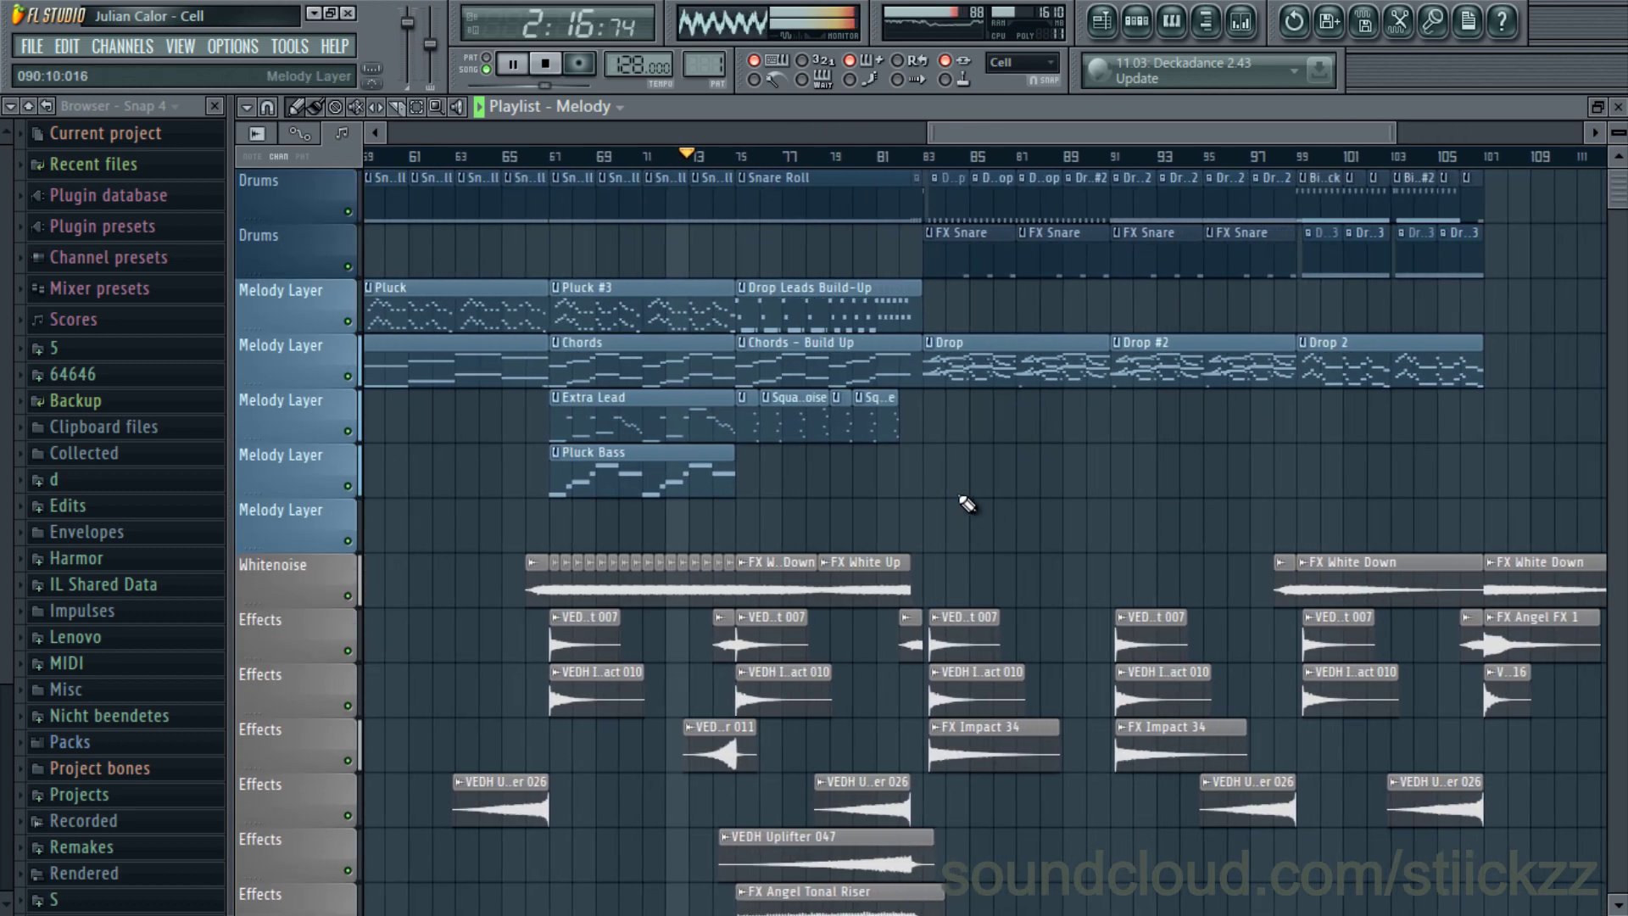
{"action": "scroll", "coordinate": [902, 488], "scroll_direction": "up", "scroll_amount": 2}
{"action": "scroll", "coordinate": [911, 487], "scroll_direction": "down", "scroll_amount": 4}
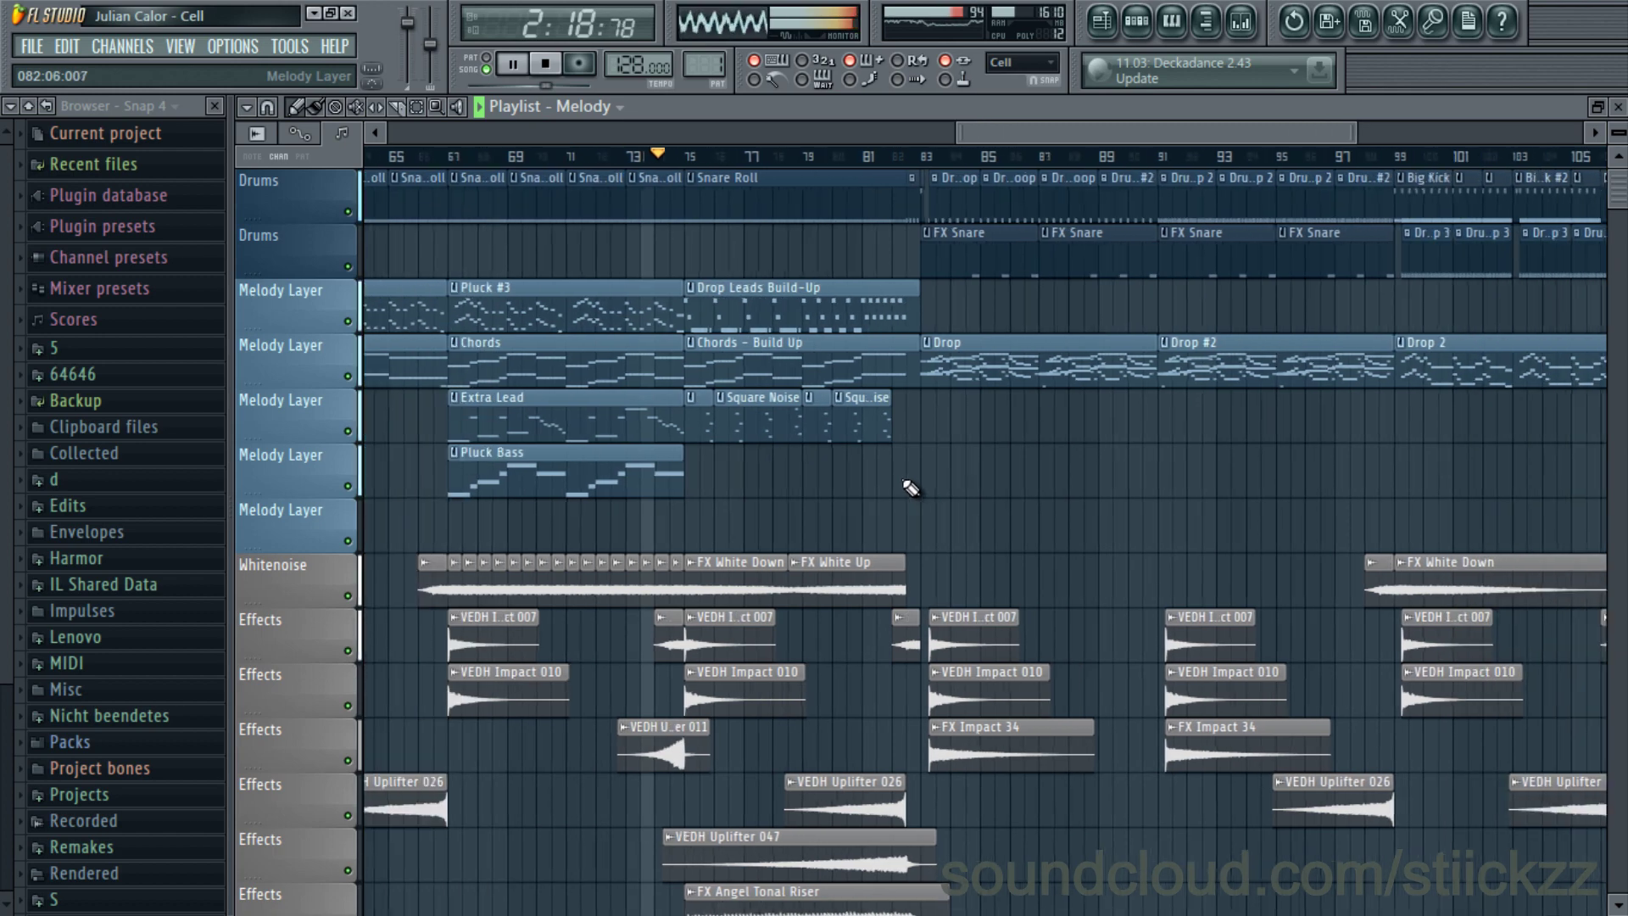
{"action": "scroll", "coordinate": [1045, 487], "scroll_direction": "up", "scroll_amount": 2}
{"action": "scroll", "coordinate": [975, 492], "scroll_direction": "down", "scroll_amount": 10}
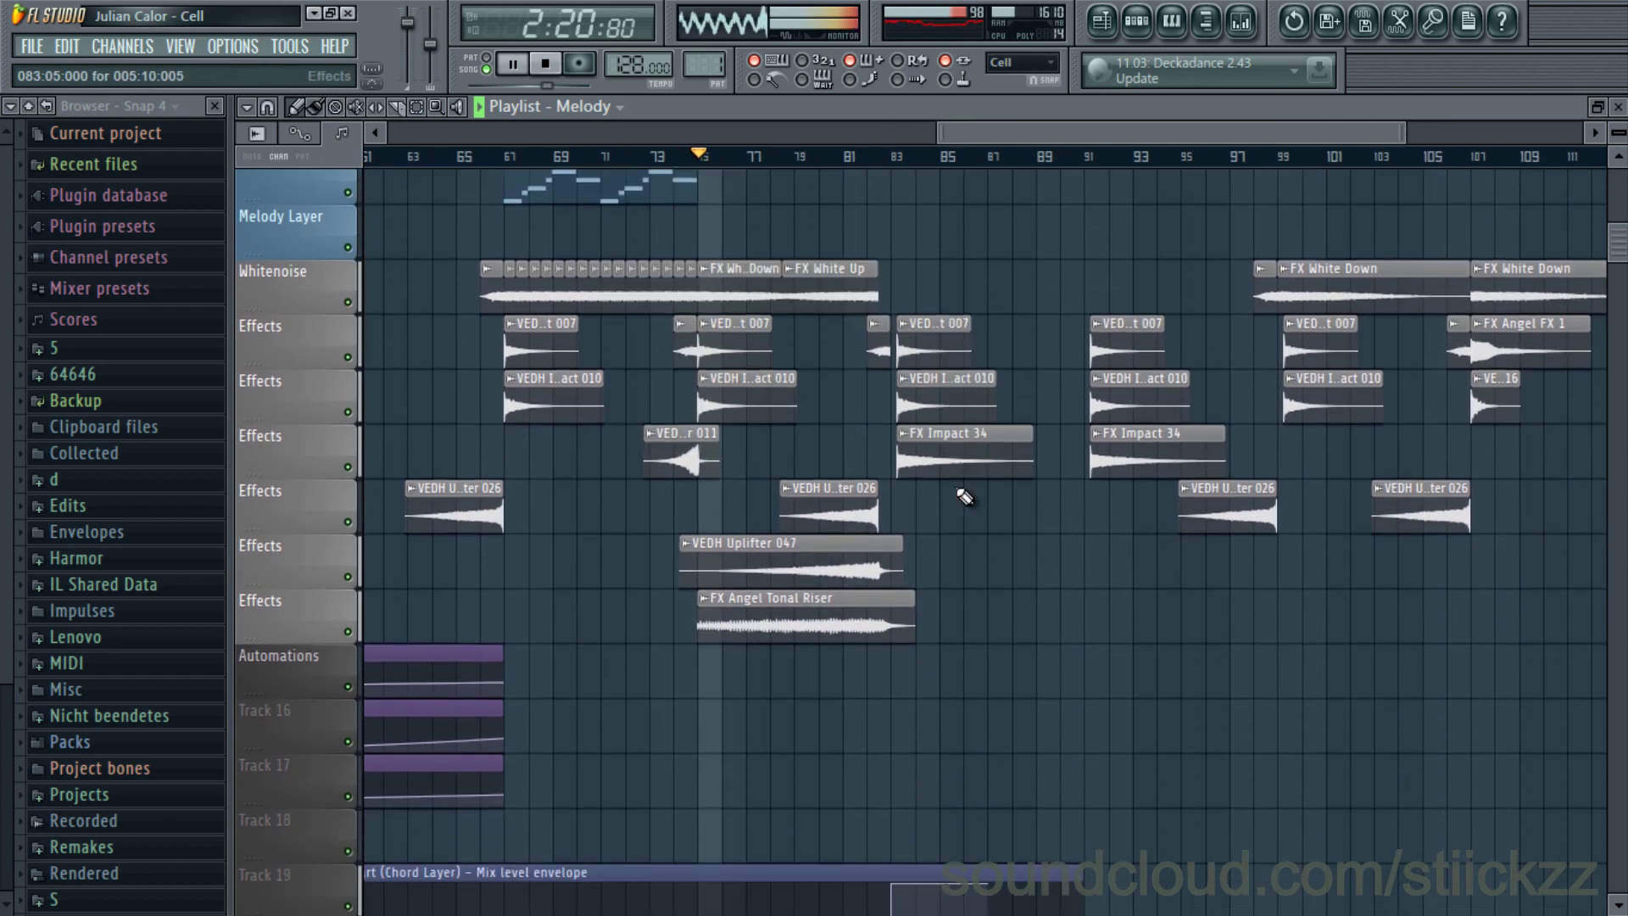
{"action": "scroll", "coordinate": [933, 496], "scroll_direction": "up", "scroll_amount": 11}
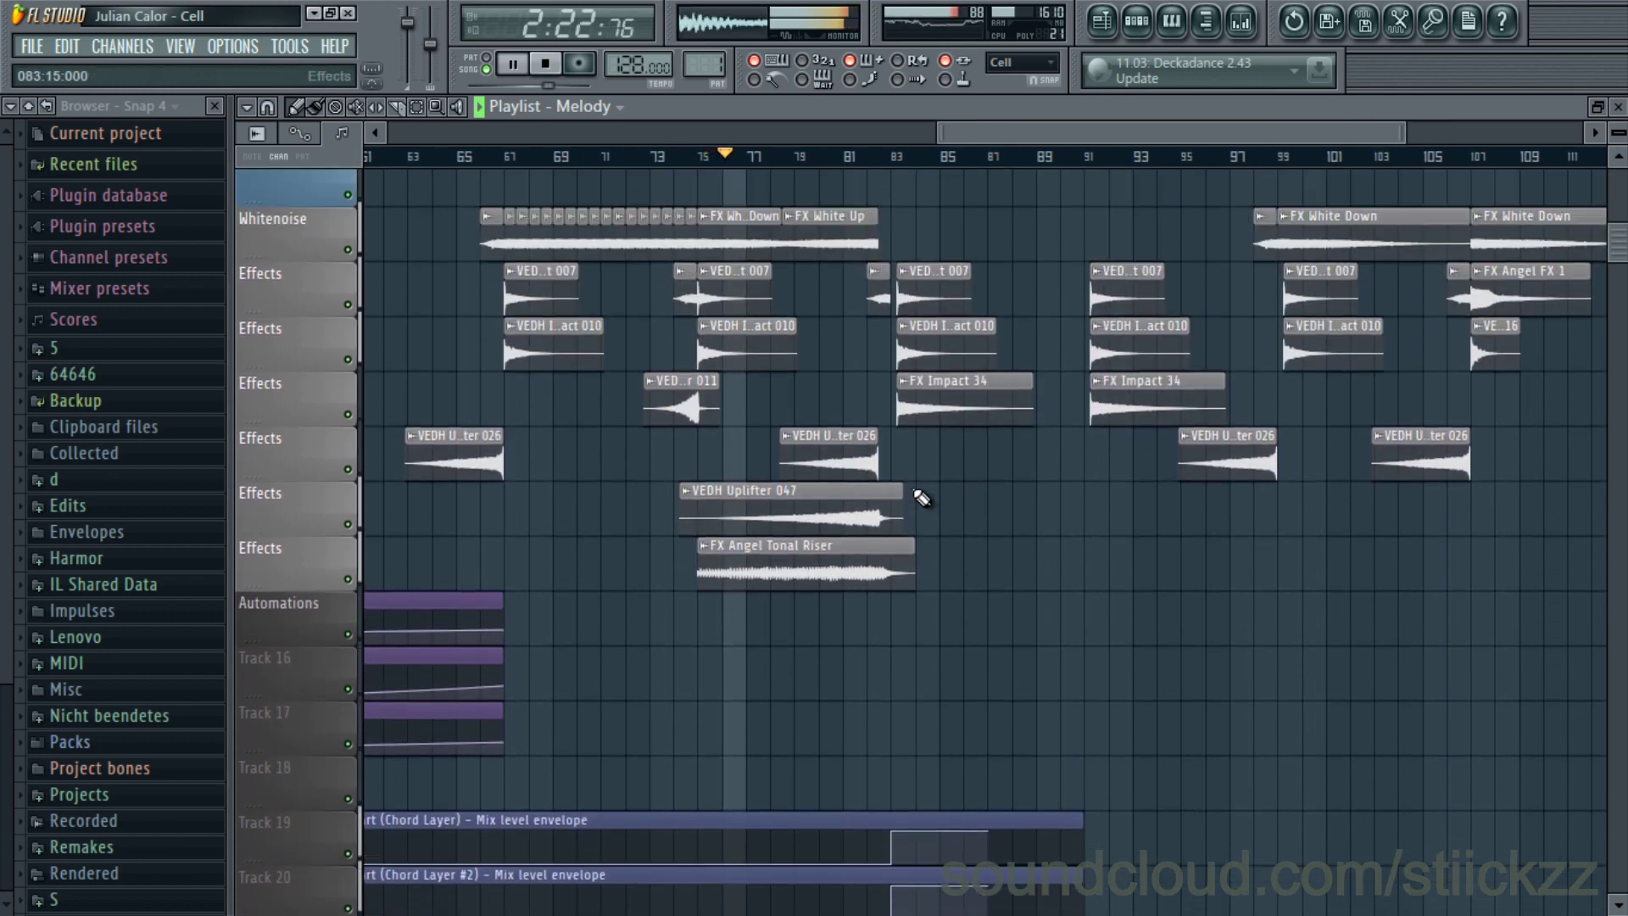
{"action": "scroll", "coordinate": [916, 484], "scroll_direction": "down", "scroll_amount": 4}
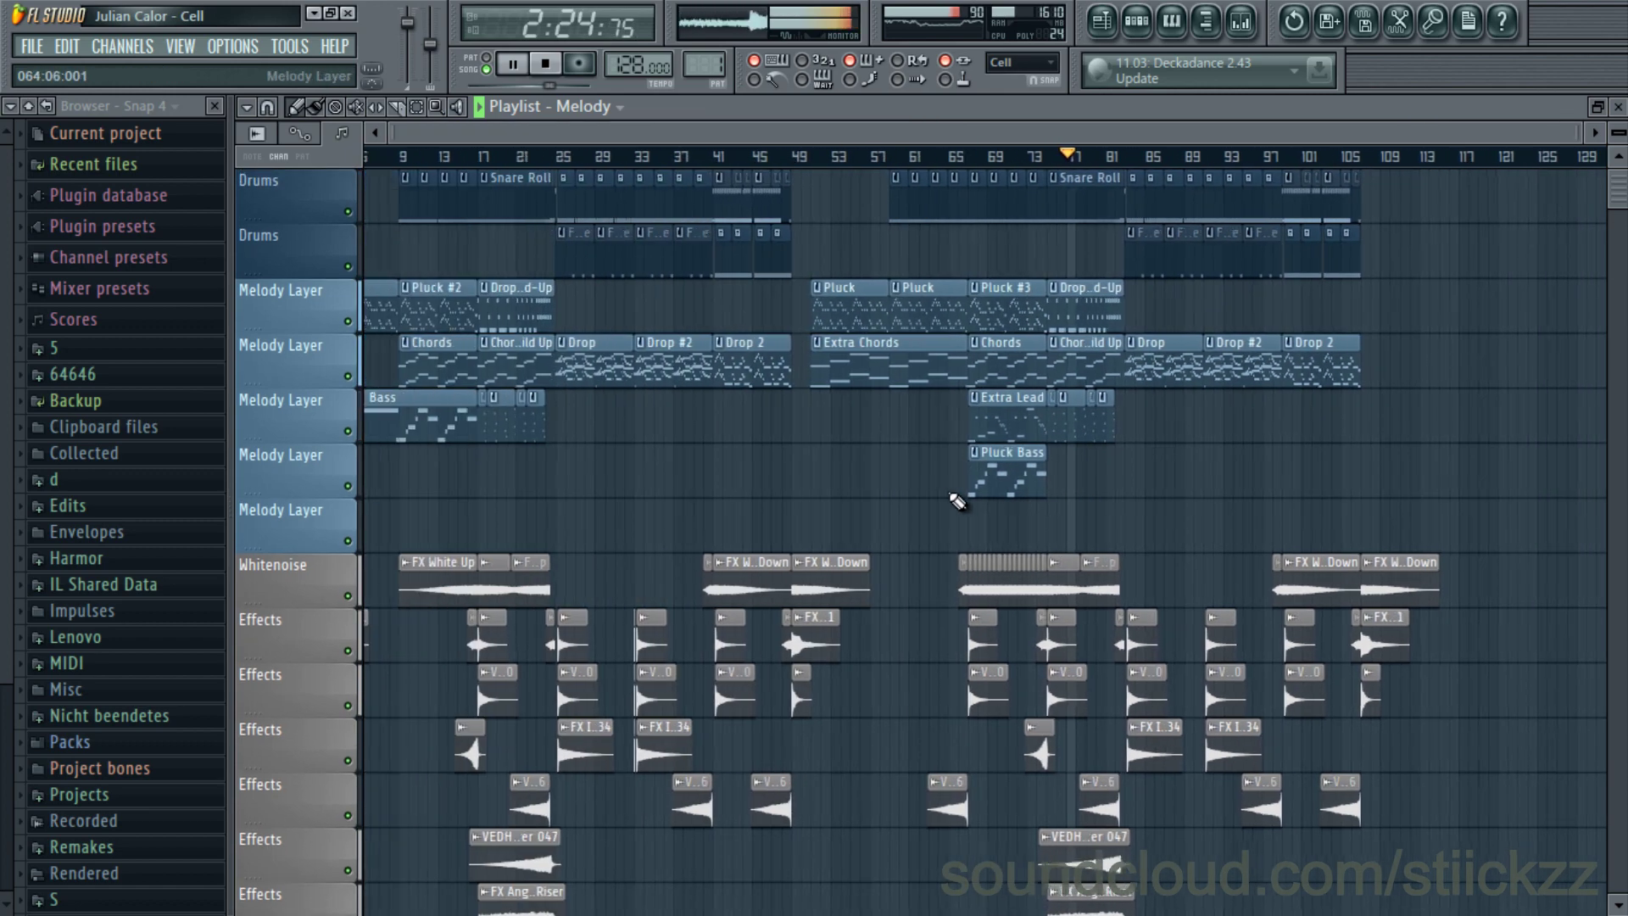
- Review the automation envelopes on tracks 16 to 30, including the Kickstart mix levels, Chord Layer volumes and Fruity Filter sweeps
{"action": "scroll", "coordinate": [917, 494], "scroll_direction": "down", "scroll_amount": 4}
{"action": "scroll", "coordinate": [917, 494], "scroll_direction": "down", "scroll_amount": 15}
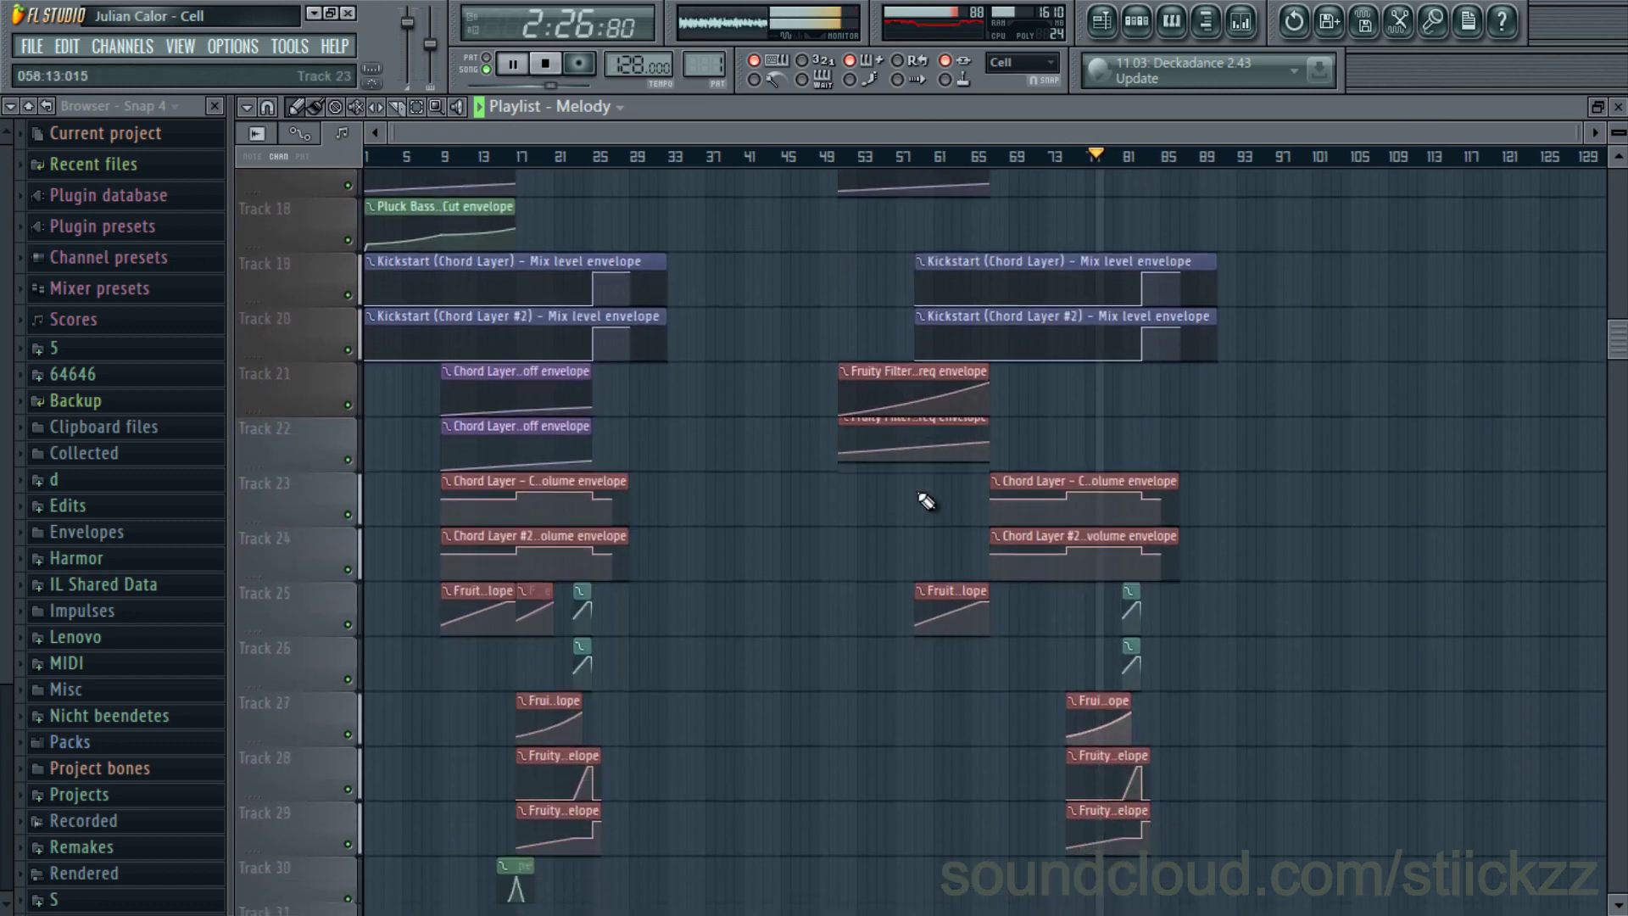
{"action": "scroll", "coordinate": [1036, 534], "scroll_direction": "up", "scroll_amount": 15}
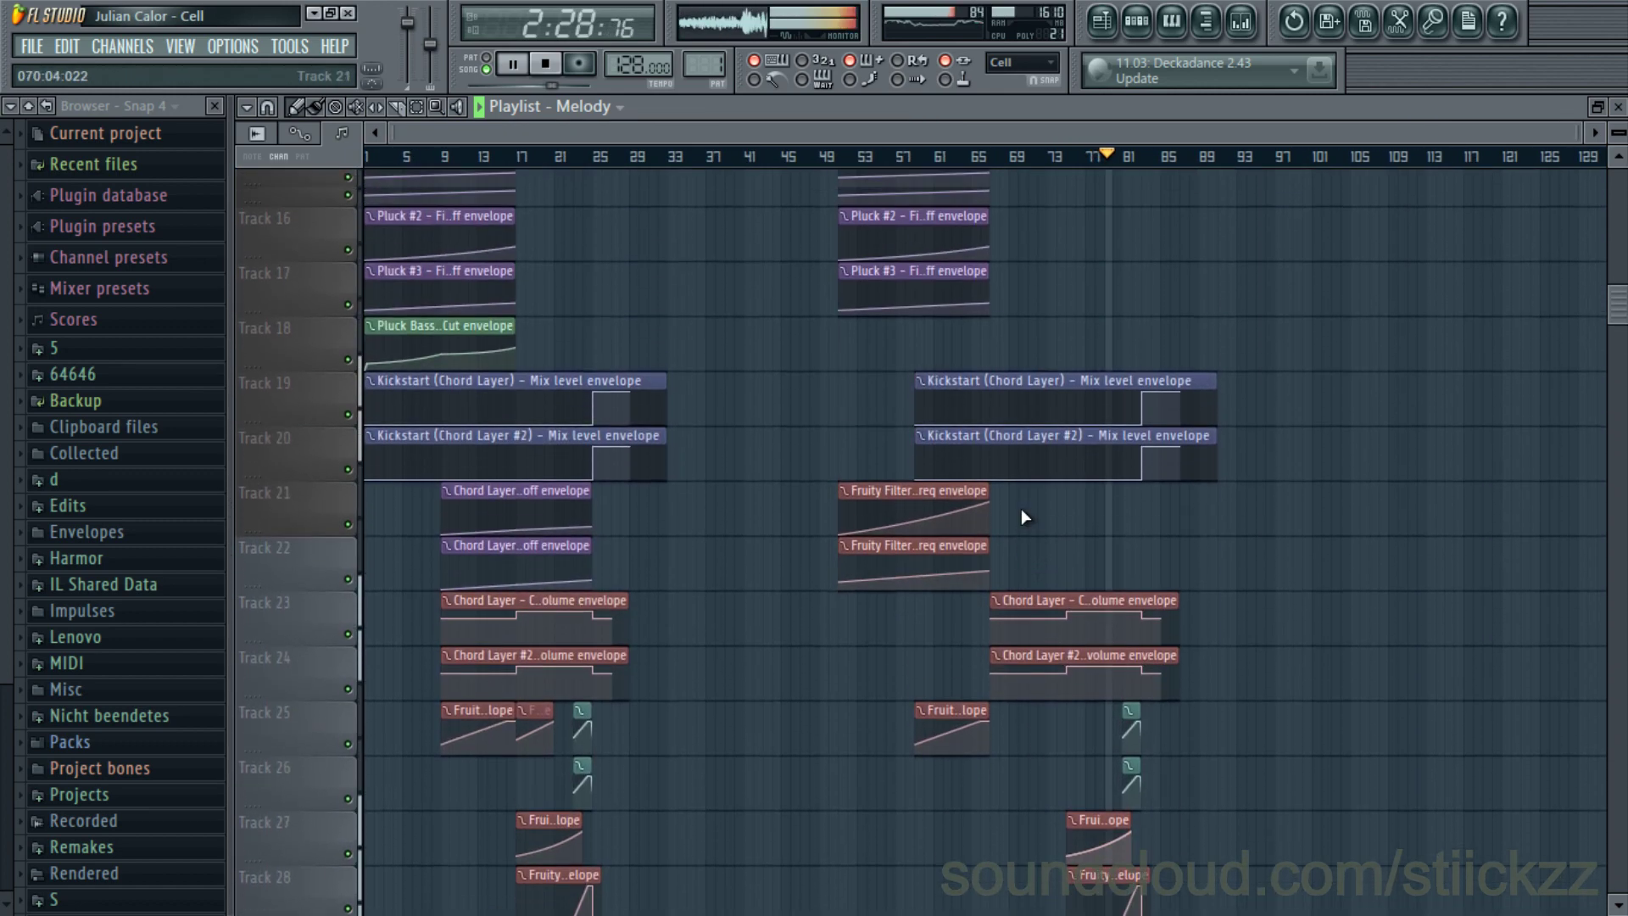
{"action": "scroll", "coordinate": [1029, 508], "scroll_direction": "up", "scroll_amount": 6}
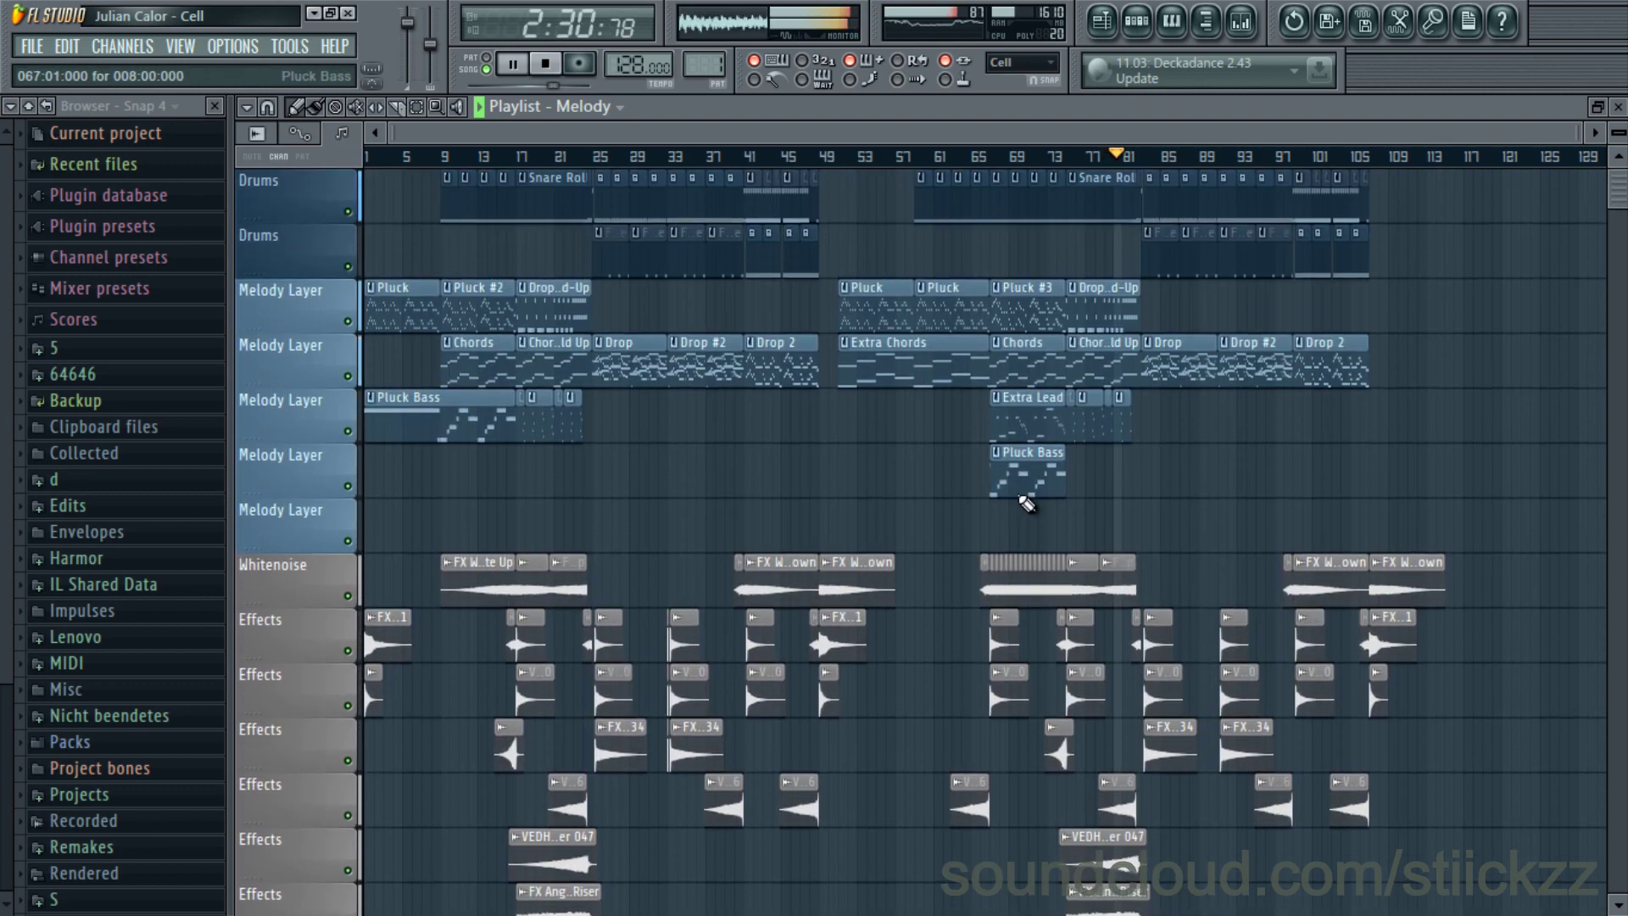
- Examine the transition from the second build-up into the Drop at bar 83, including the Square Noise, uplifter and impact clips
{"action": "scroll", "coordinate": [1144, 358], "scroll_direction": "up", "scroll_amount": 3}
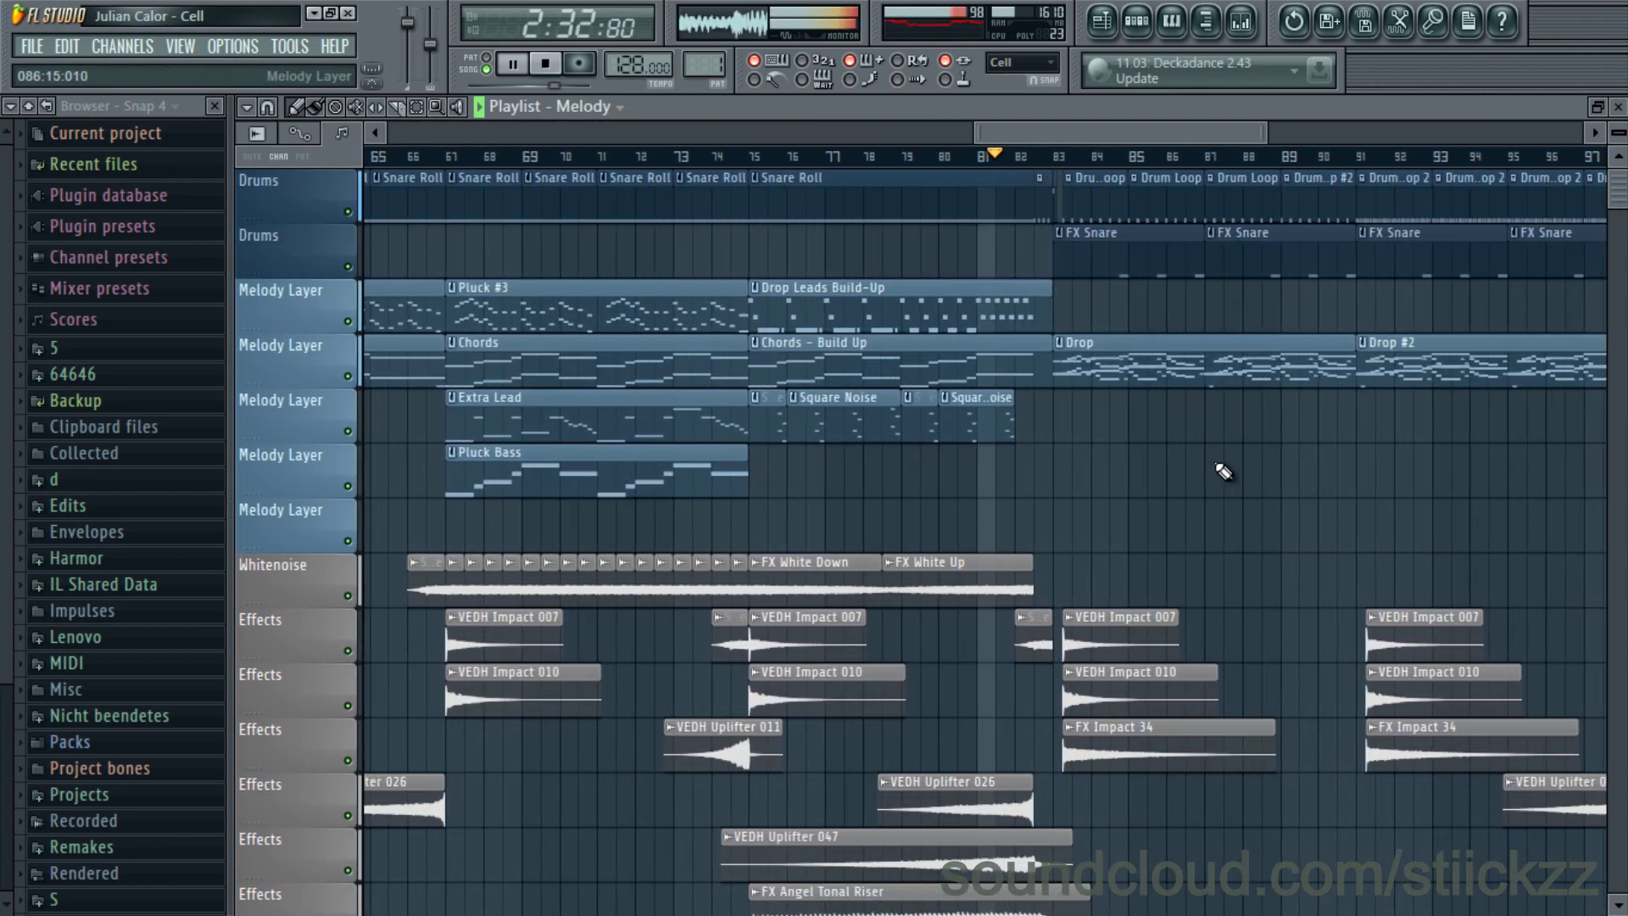
{"action": "scroll", "coordinate": [1148, 466], "scroll_direction": "up", "scroll_amount": 3}
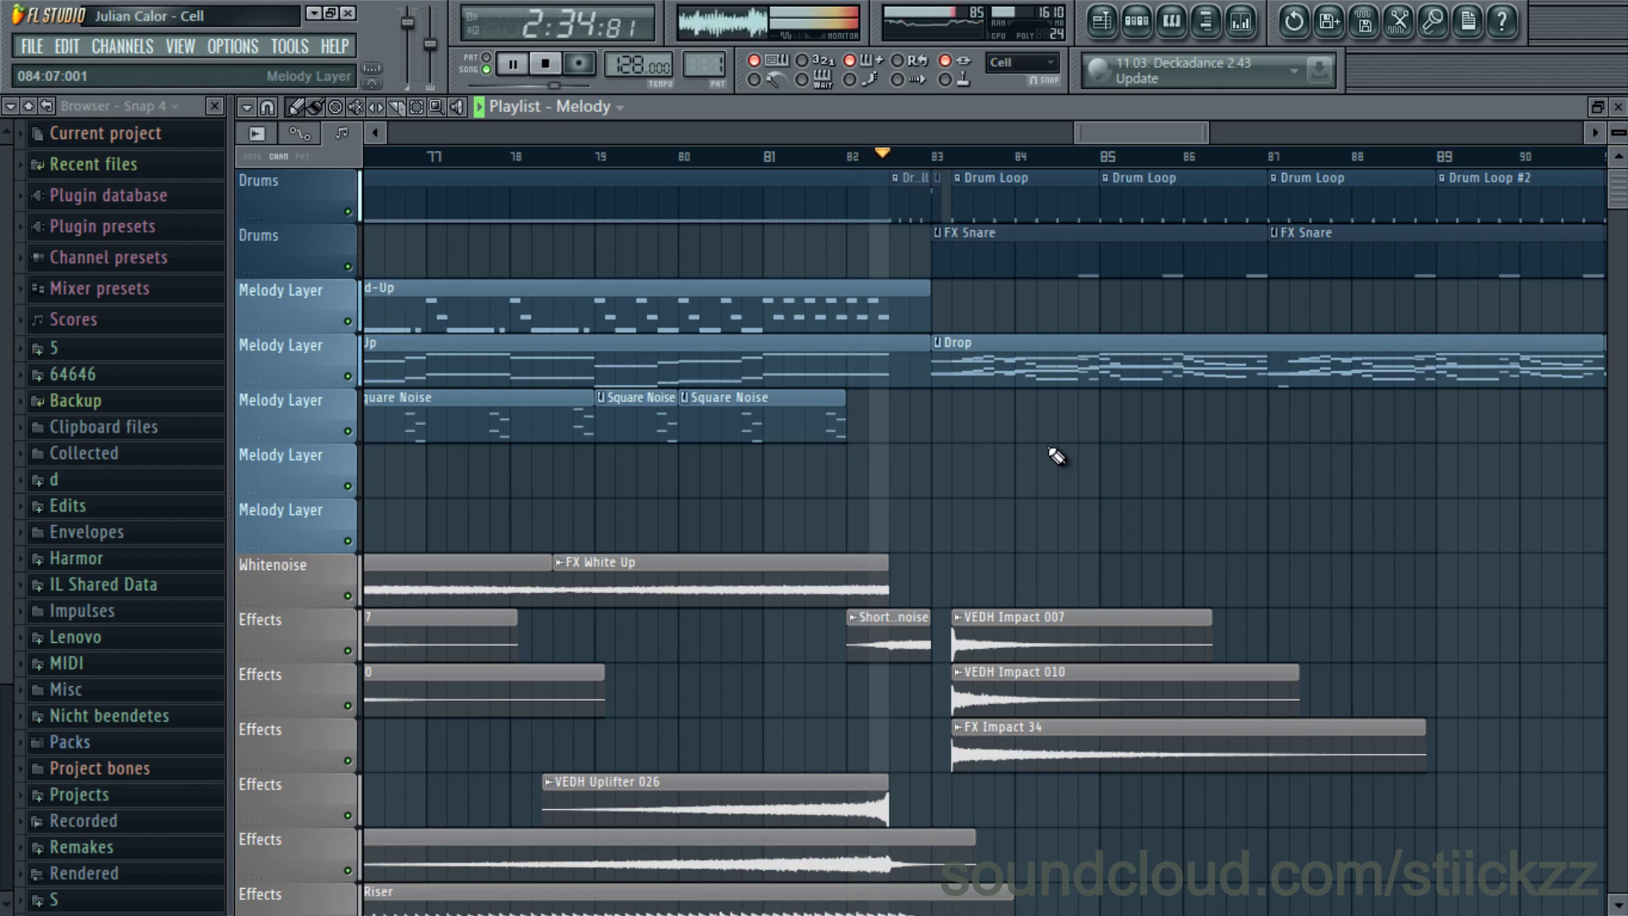
{"action": "scroll", "coordinate": [941, 435], "scroll_direction": "down", "scroll_amount": 1}
{"action": "scroll", "coordinate": [1192, 454], "scroll_direction": "down", "scroll_amount": 2}
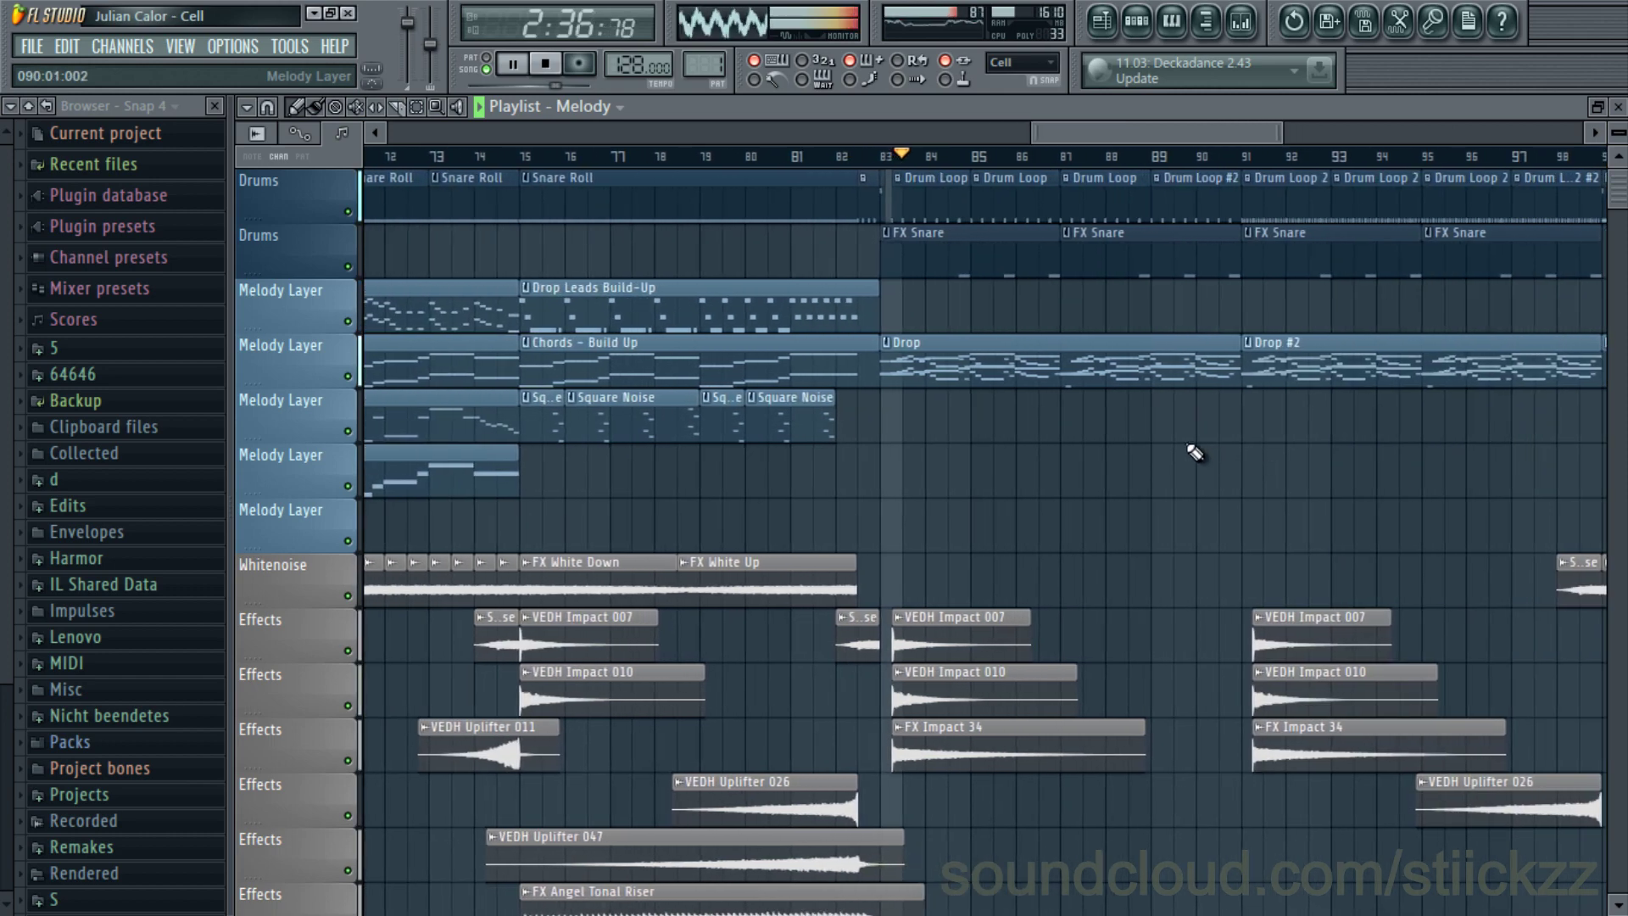
{"action": "scroll", "coordinate": [1068, 408], "scroll_direction": "down", "scroll_amount": 1}
{"action": "scroll", "coordinate": [1014, 402], "scroll_direction": "down", "scroll_amount": 3}
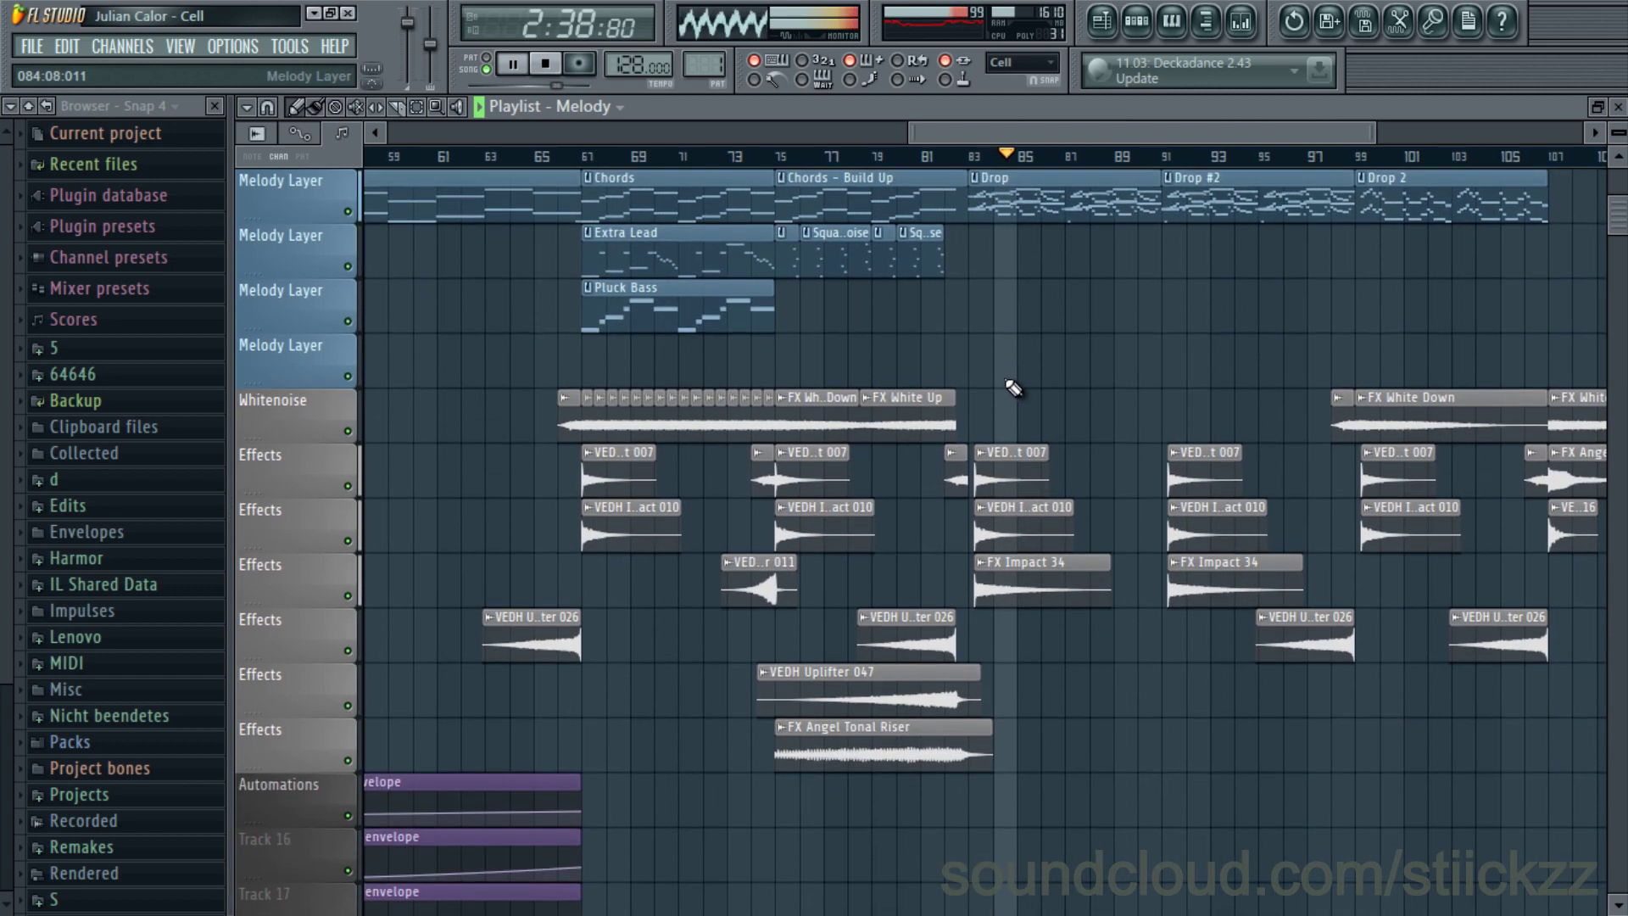
- Examine the Drop and Drop #2 sections, bars 83 to 99, with their Drum Loop, FX Snare and FX Impact 34 clips
{"action": "scroll", "coordinate": [1014, 385], "scroll_direction": "up", "scroll_amount": 3}
{"action": "scroll", "coordinate": [1002, 378], "scroll_direction": "down", "scroll_amount": 2}
{"action": "scroll", "coordinate": [1290, 364], "scroll_direction": "up", "scroll_amount": 1}
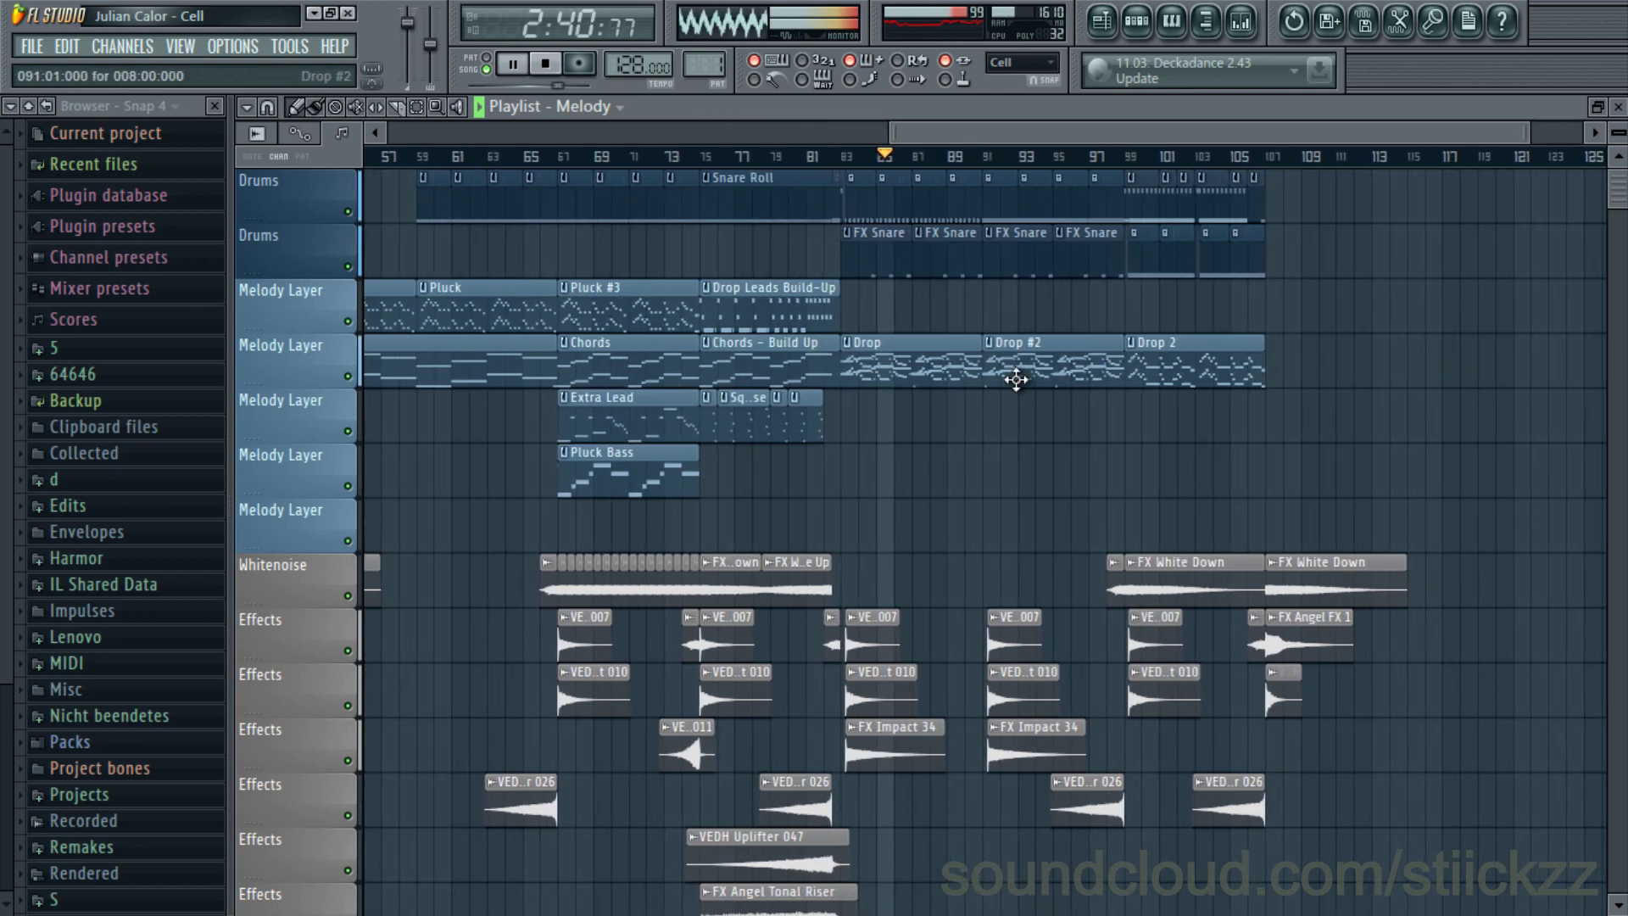
{"action": "scroll", "coordinate": [974, 364], "scroll_direction": "down", "scroll_amount": 1}
{"action": "scroll", "coordinate": [1007, 401], "scroll_direction": "up", "scroll_amount": 1}
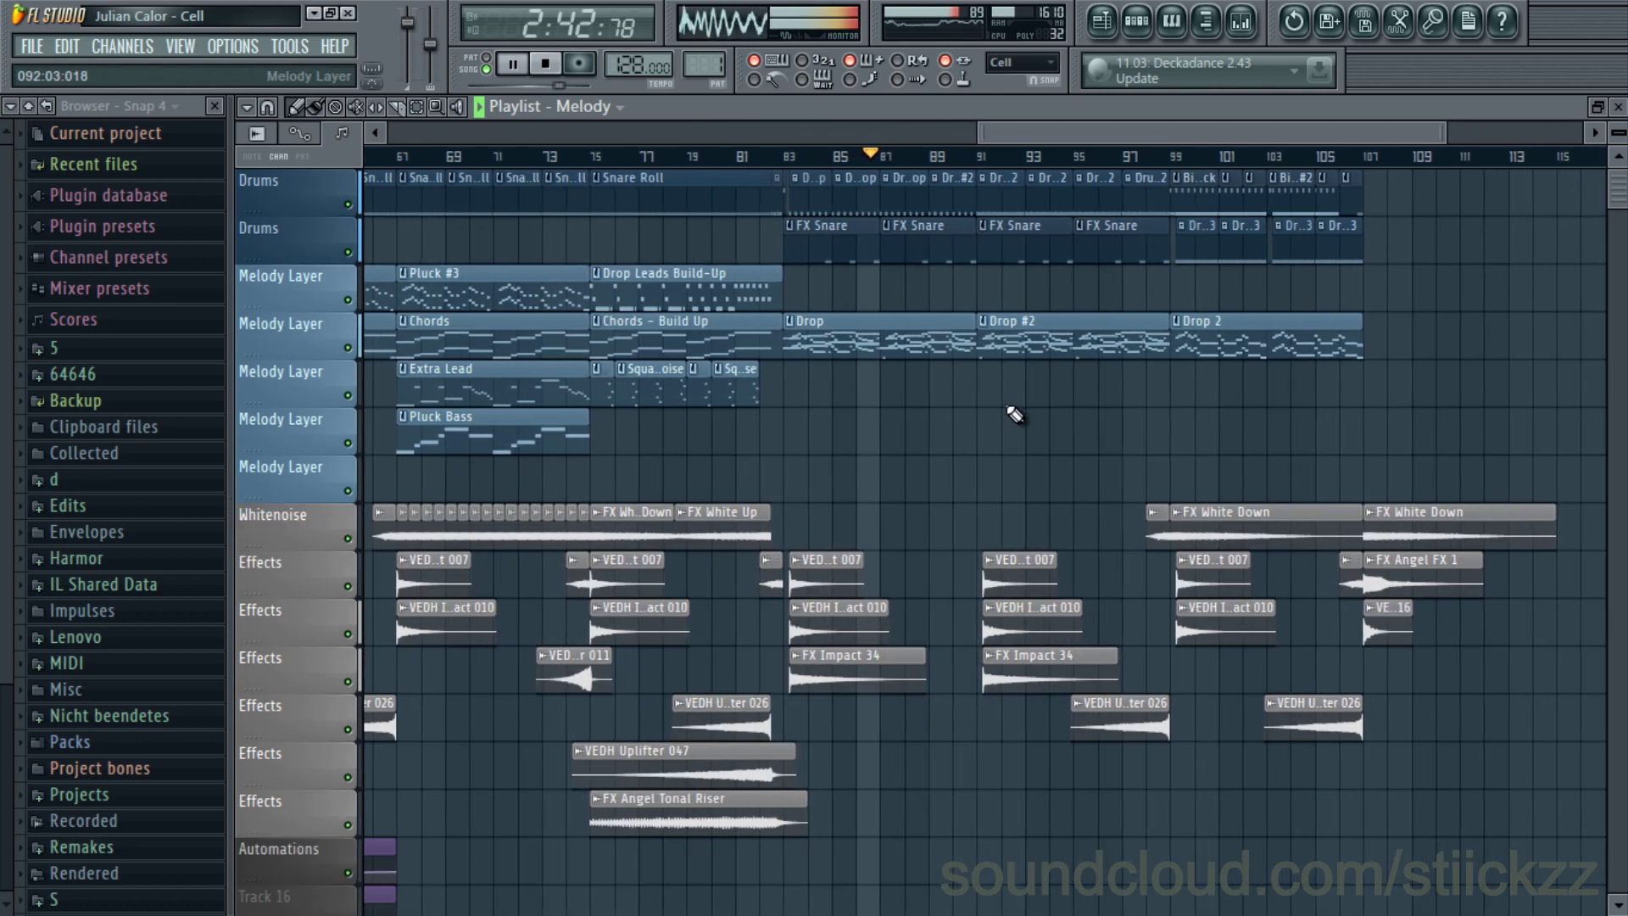
{"action": "scroll", "coordinate": [1005, 409], "scroll_direction": "up", "scroll_amount": 1}
{"action": "scroll", "coordinate": [1005, 410], "scroll_direction": "up", "scroll_amount": 1}
{"action": "scroll", "coordinate": [1005, 410], "scroll_direction": "up", "scroll_amount": 1}
{"action": "scroll", "coordinate": [1011, 416], "scroll_direction": "up", "scroll_amount": 2}
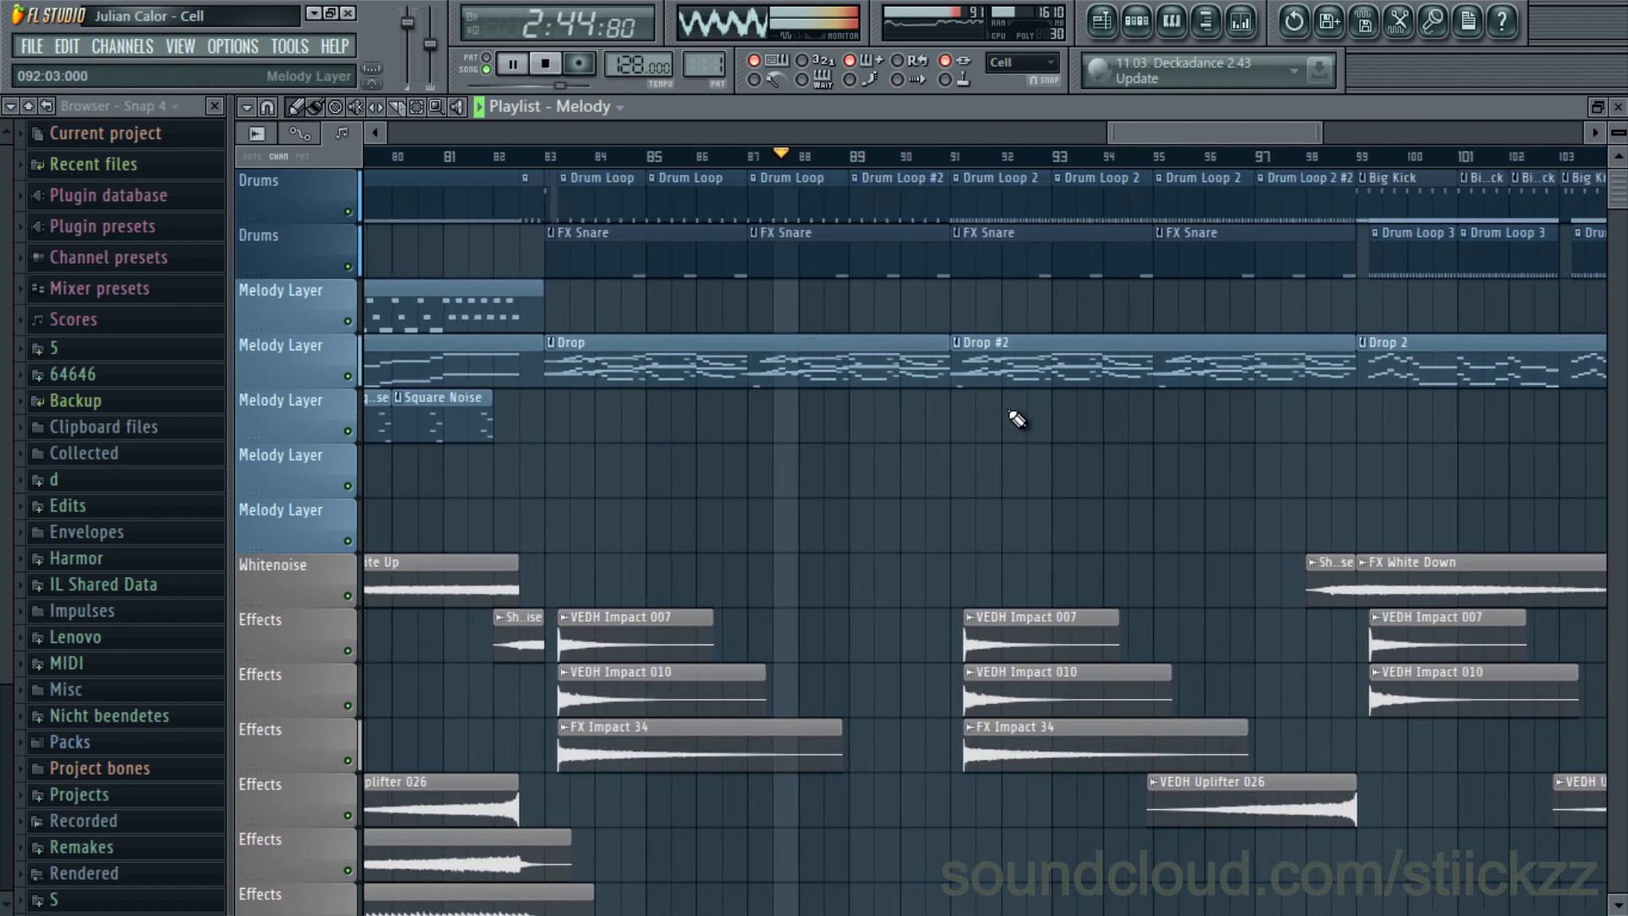
{"action": "scroll", "coordinate": [983, 412], "scroll_direction": "down", "scroll_amount": 2}
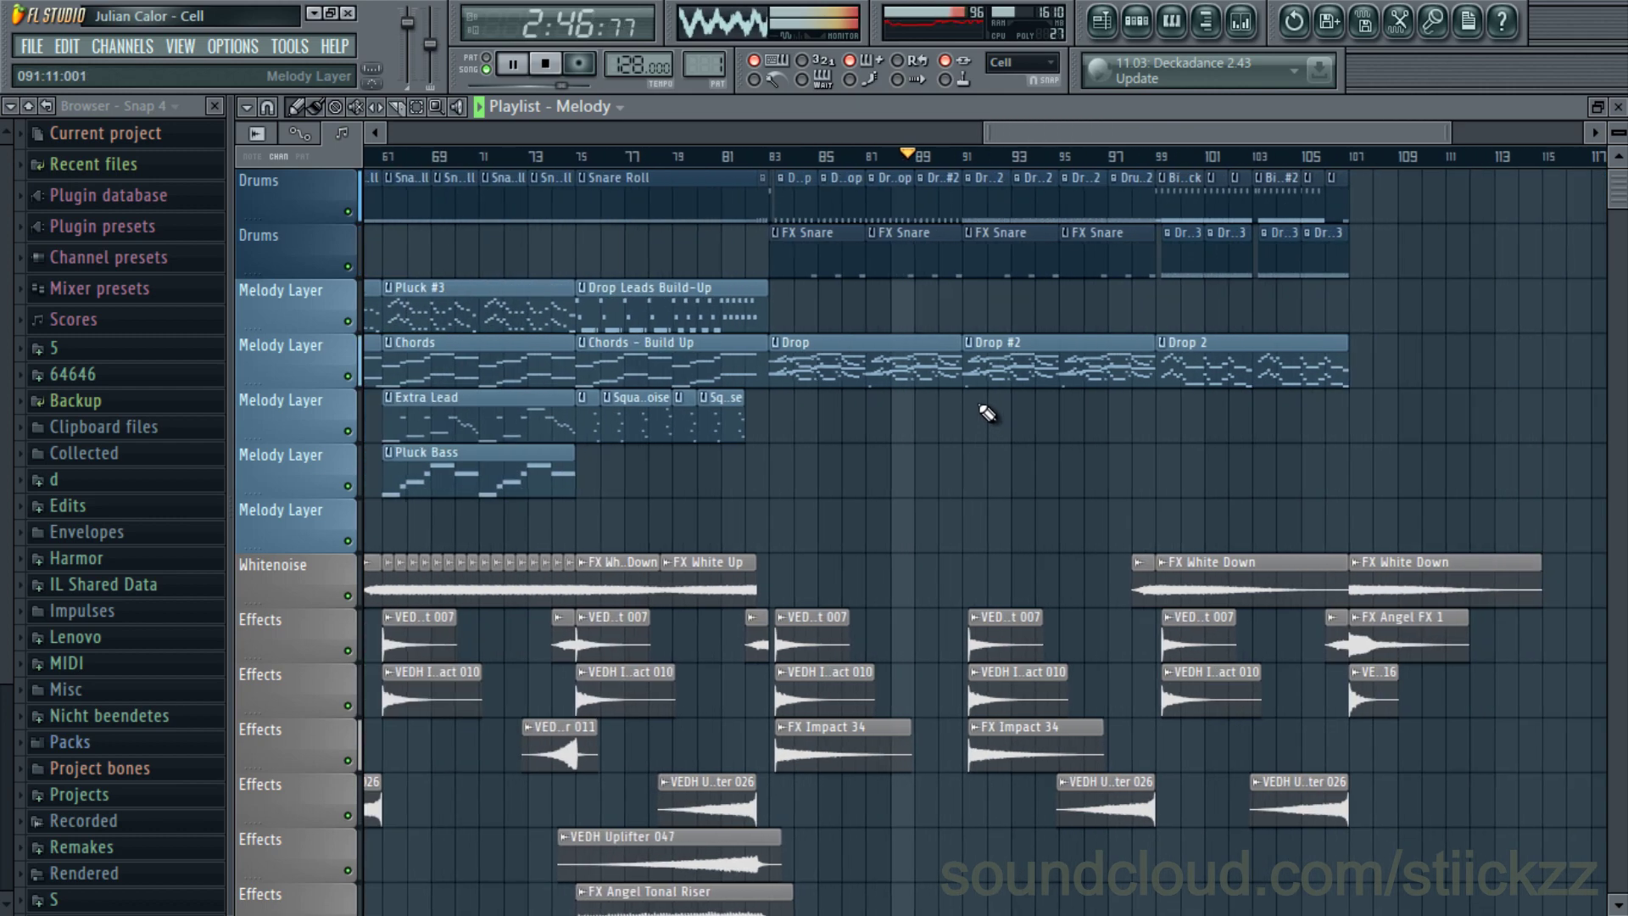
{"action": "scroll", "coordinate": [1093, 420], "scroll_direction": "down", "scroll_amount": 2}
{"action": "scroll", "coordinate": [1098, 420], "scroll_direction": "up", "scroll_amount": 2}
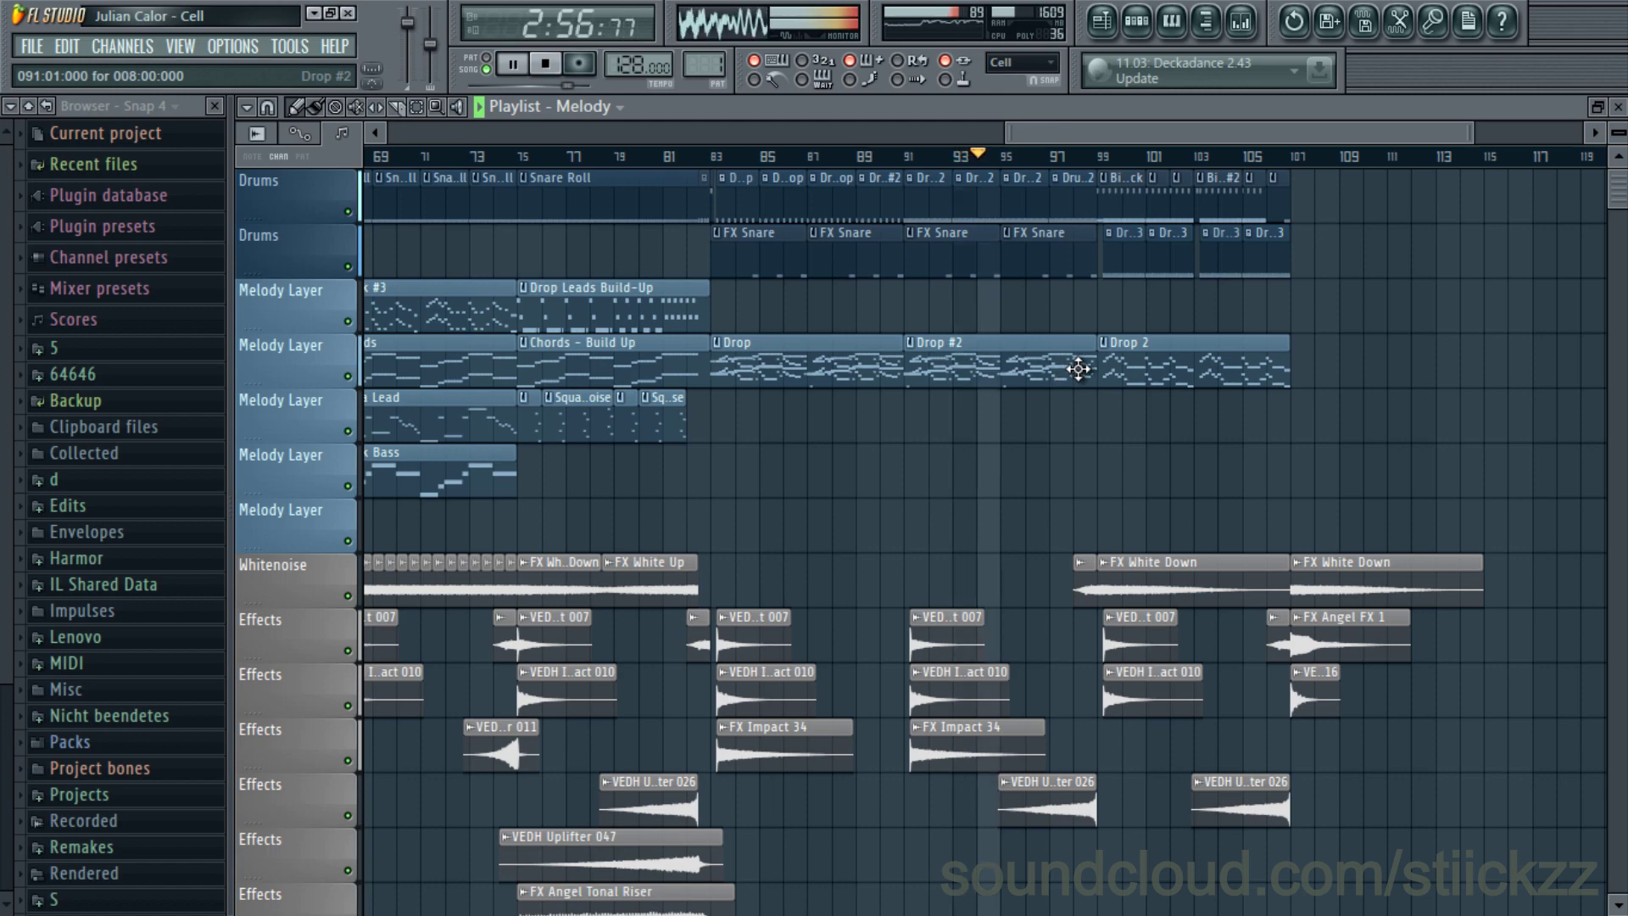
- Inspect the change from Drop #2 to Drop 2 at bar 99, including the Short Whitenoise and Big Kick clips
{"action": "scroll", "coordinate": [1077, 369], "scroll_direction": "down", "scroll_amount": 5}
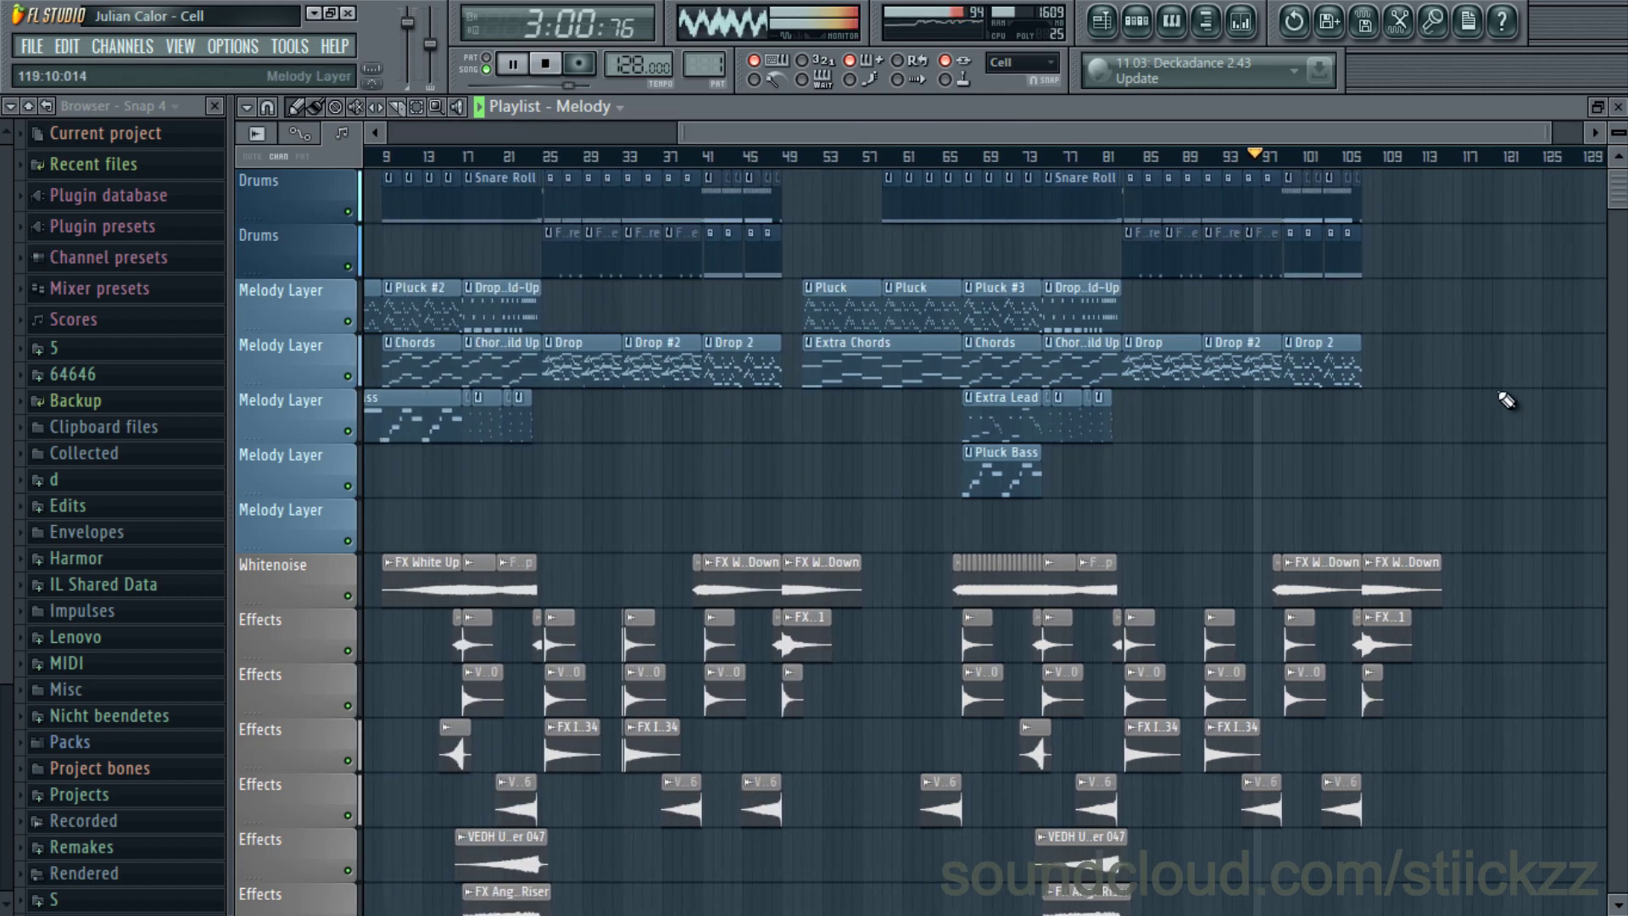
{"action": "scroll", "coordinate": [1271, 378], "scroll_direction": "up", "scroll_amount": 6}
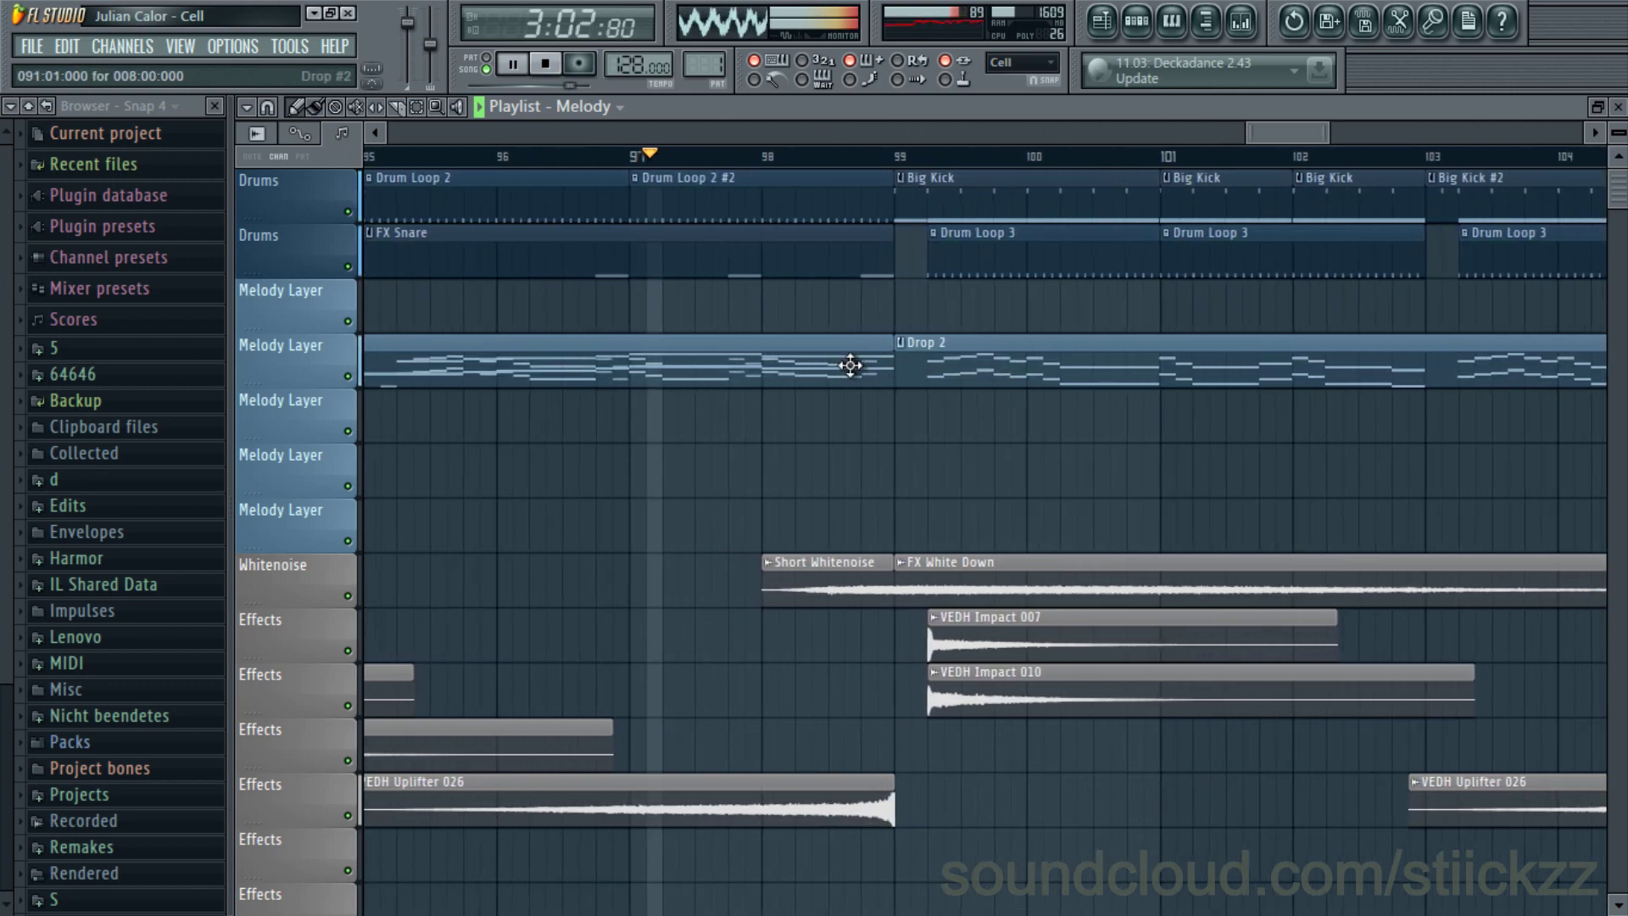
{"action": "scroll", "coordinate": [873, 348], "scroll_direction": "up", "scroll_amount": 3}
{"action": "scroll", "coordinate": [908, 345], "scroll_direction": "up", "scroll_amount": 3}
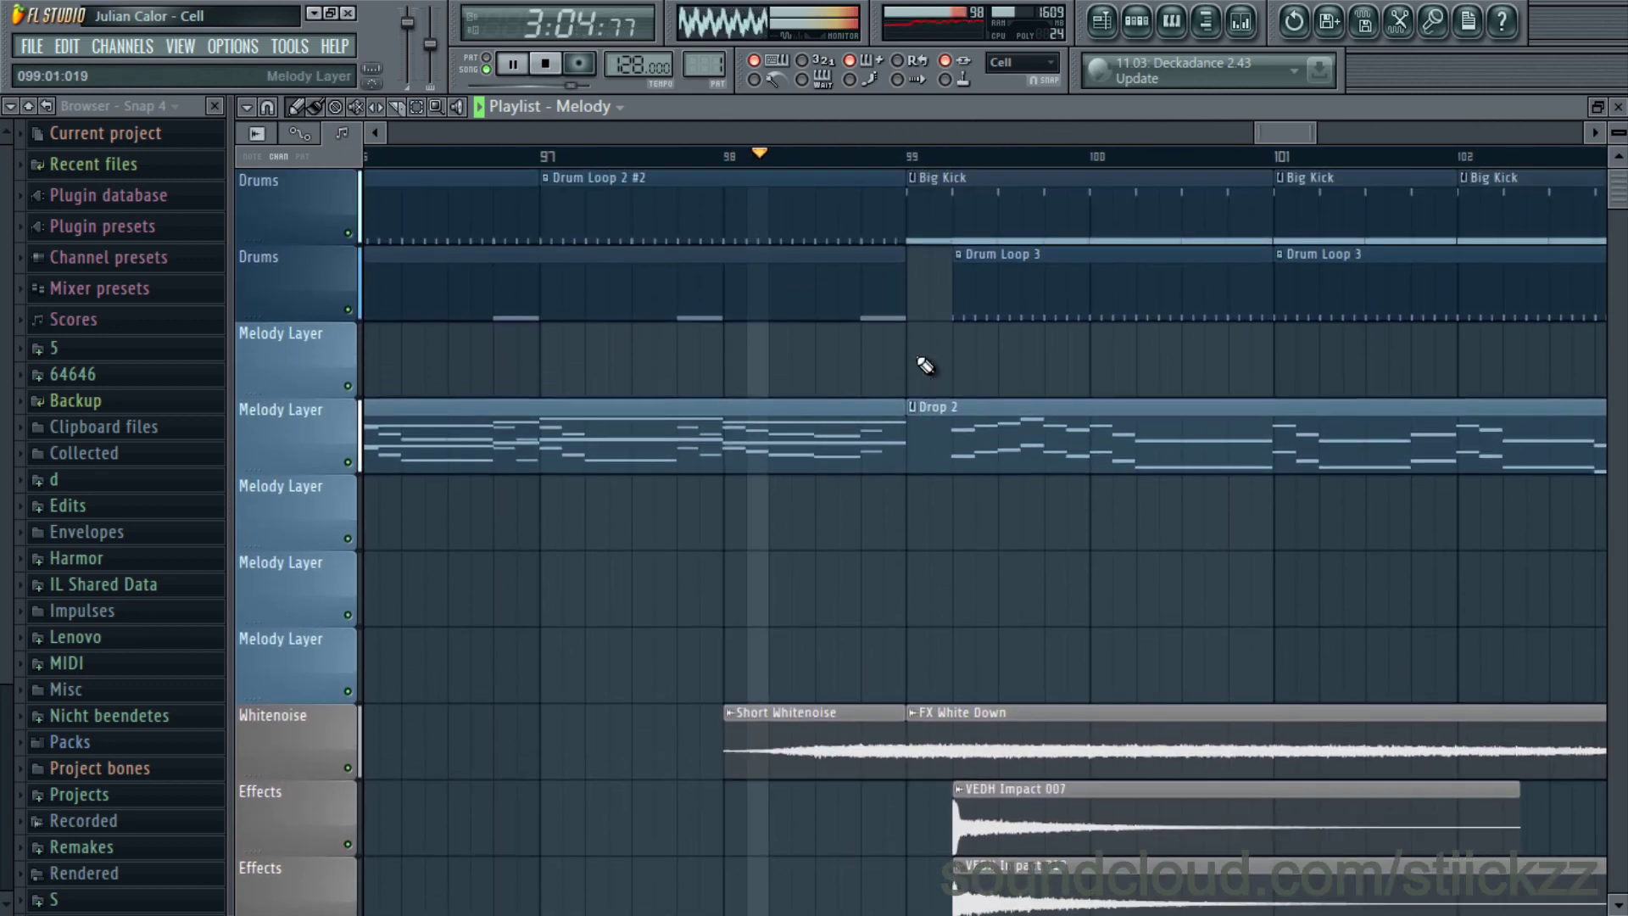
{"action": "scroll", "coordinate": [918, 356], "scroll_direction": "down", "scroll_amount": 4}
{"action": "scroll", "coordinate": [835, 349], "scroll_direction": "down", "scroll_amount": 5}
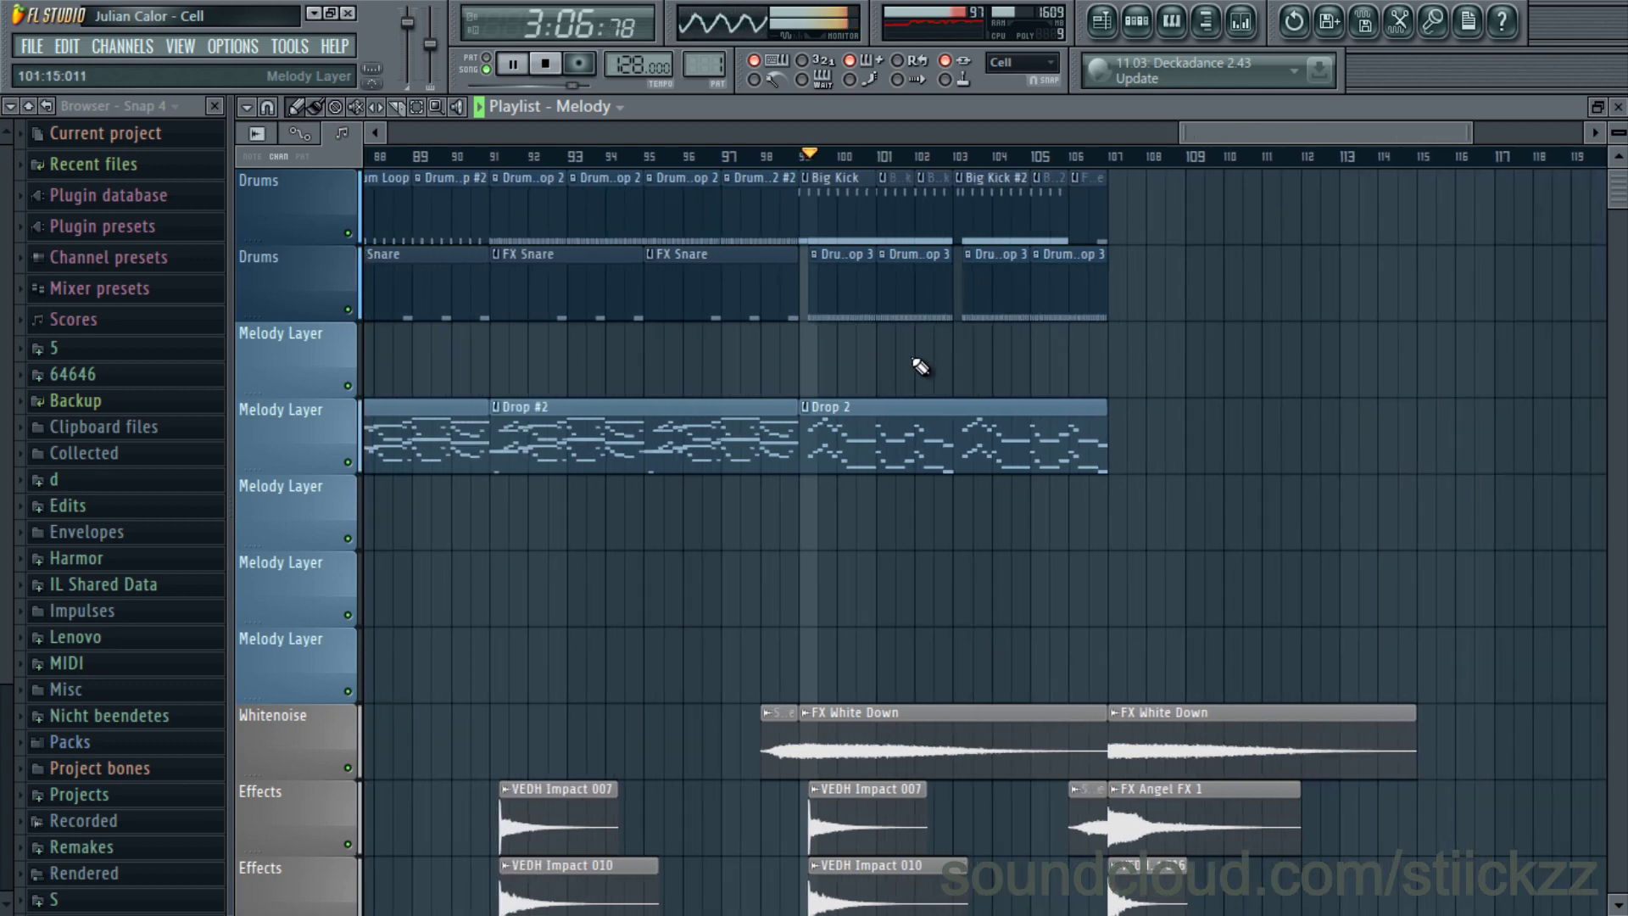
- Examine the final Drop 2 section, bars 99 to 107, with its Big Kick, Drum Loop 3 and impact clips
{"action": "scroll", "coordinate": [905, 352], "scroll_direction": "down", "scroll_amount": 3}
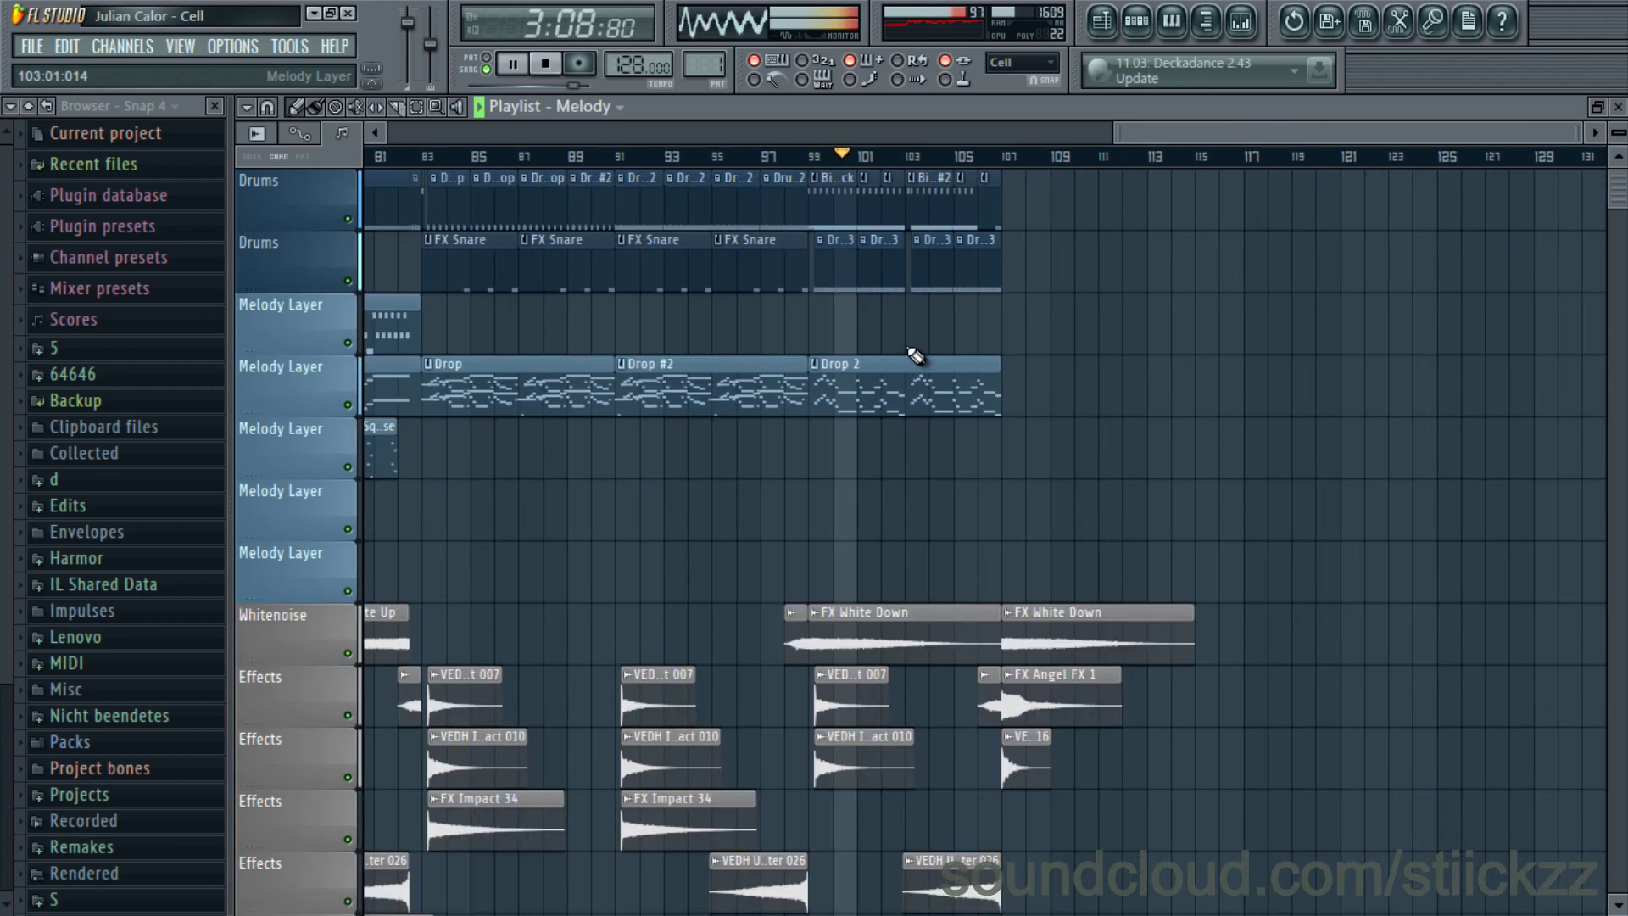
{"action": "scroll", "coordinate": [955, 345], "scroll_direction": "up", "scroll_amount": 4}
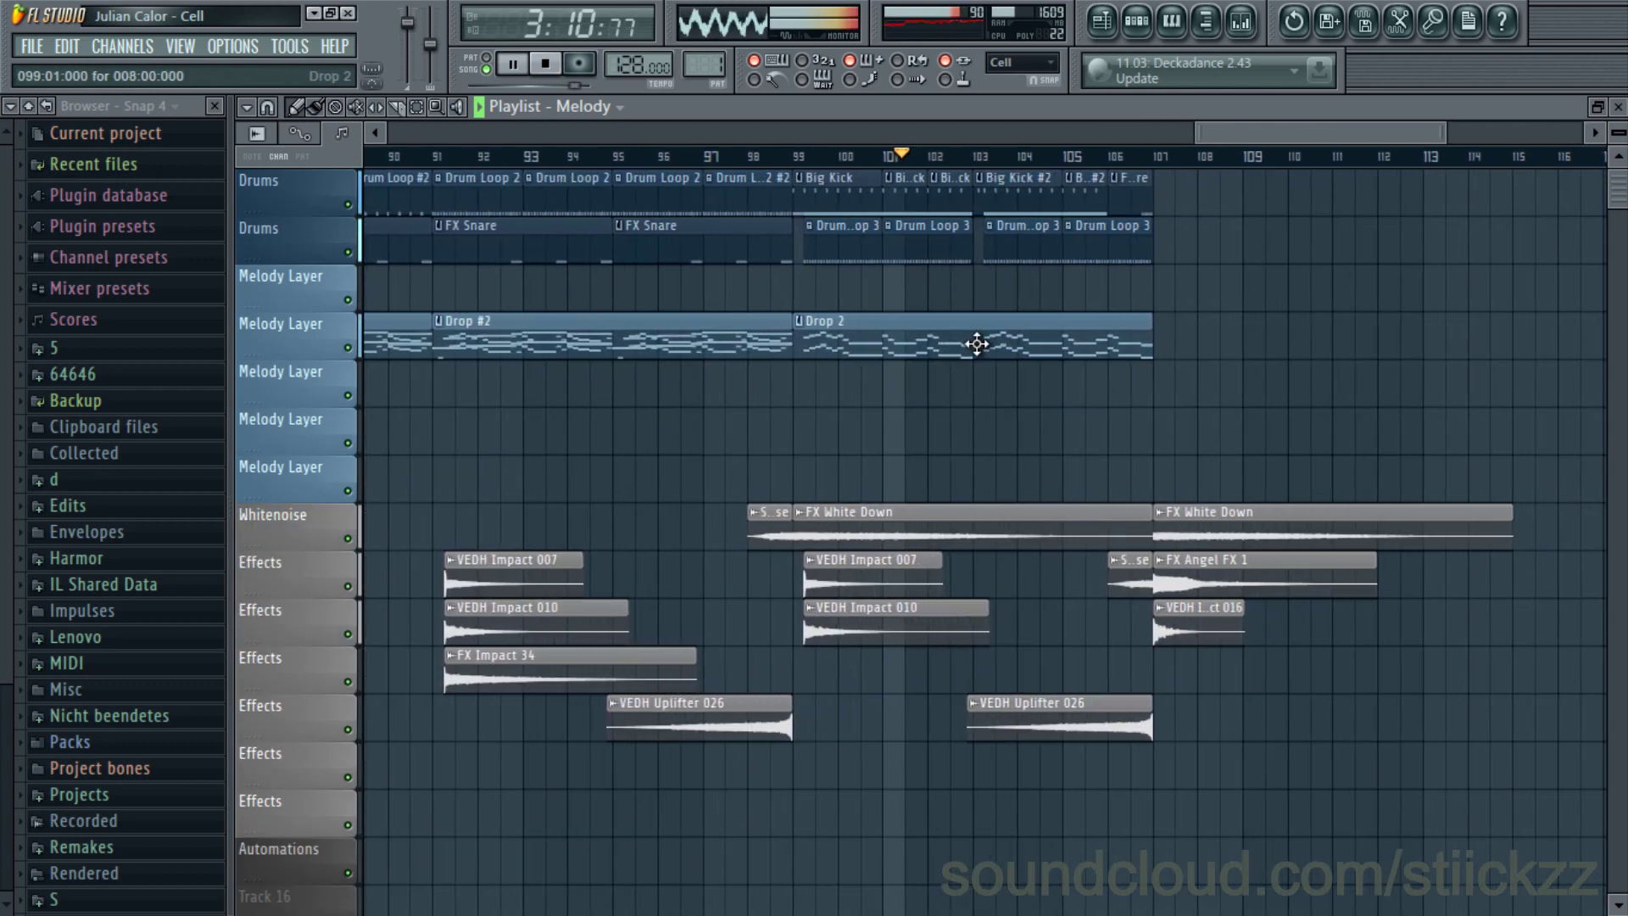
{"action": "scroll", "coordinate": [1015, 356], "scroll_direction": "up", "scroll_amount": 3}
{"action": "scroll", "coordinate": [1008, 362], "scroll_direction": "up", "scroll_amount": 1}
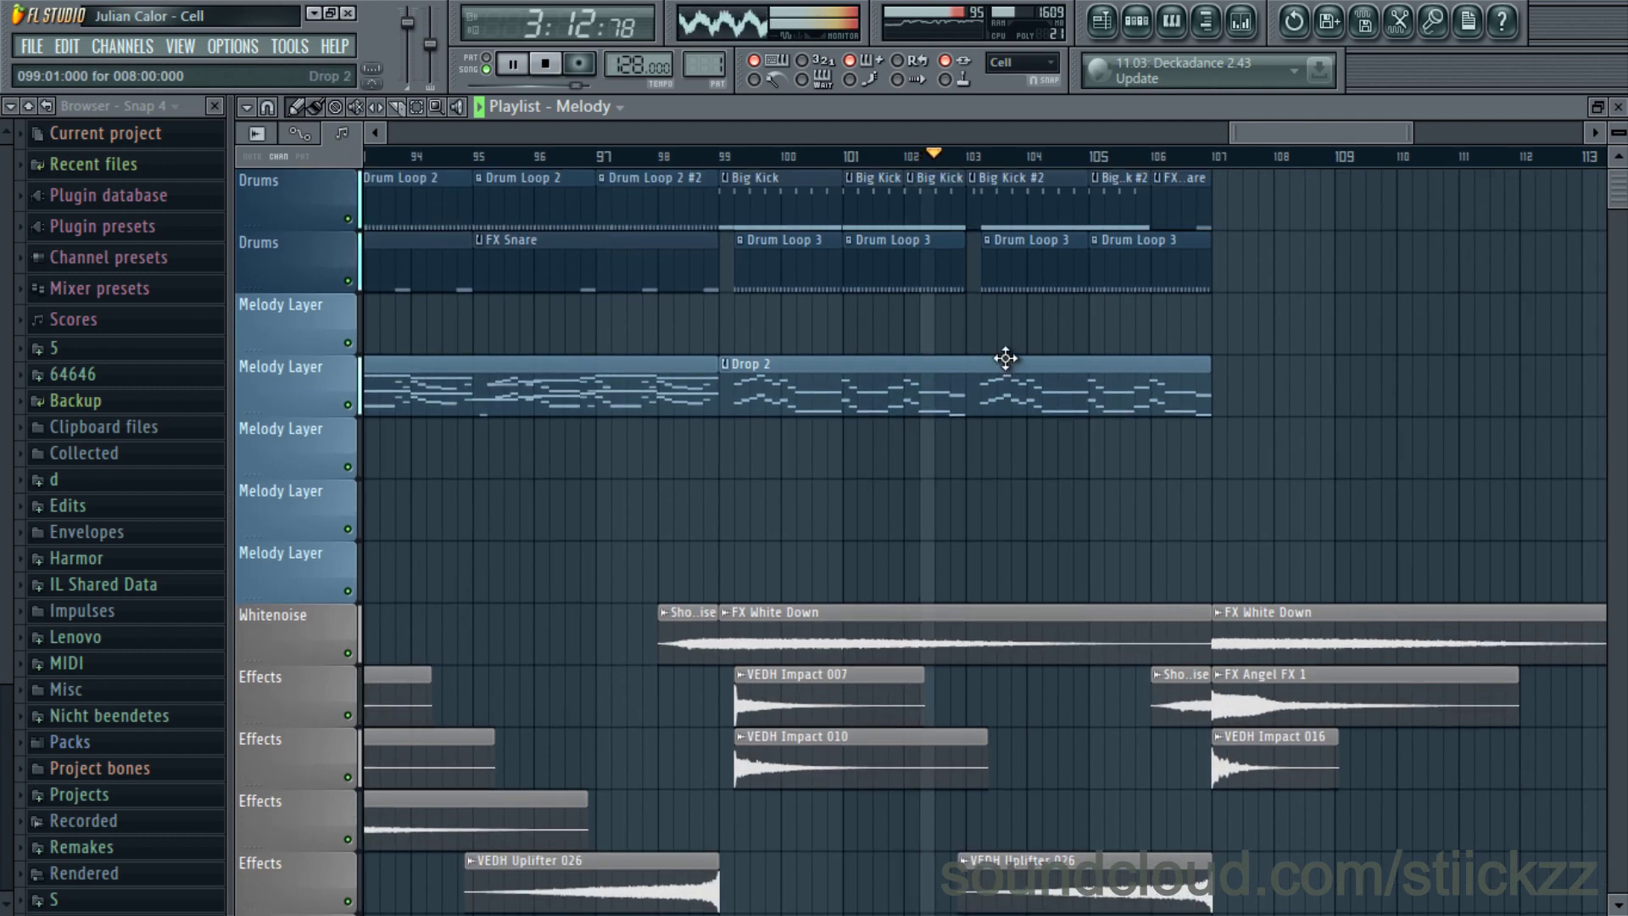
{"action": "scroll", "coordinate": [996, 364], "scroll_direction": "down", "scroll_amount": 3}
{"action": "scroll", "coordinate": [997, 363], "scroll_direction": "down", "scroll_amount": 2}
{"action": "scroll", "coordinate": [1051, 362], "scroll_direction": "up", "scroll_amount": 3}
{"action": "scroll", "coordinate": [1019, 359], "scroll_direction": "down", "scroll_amount": 4}
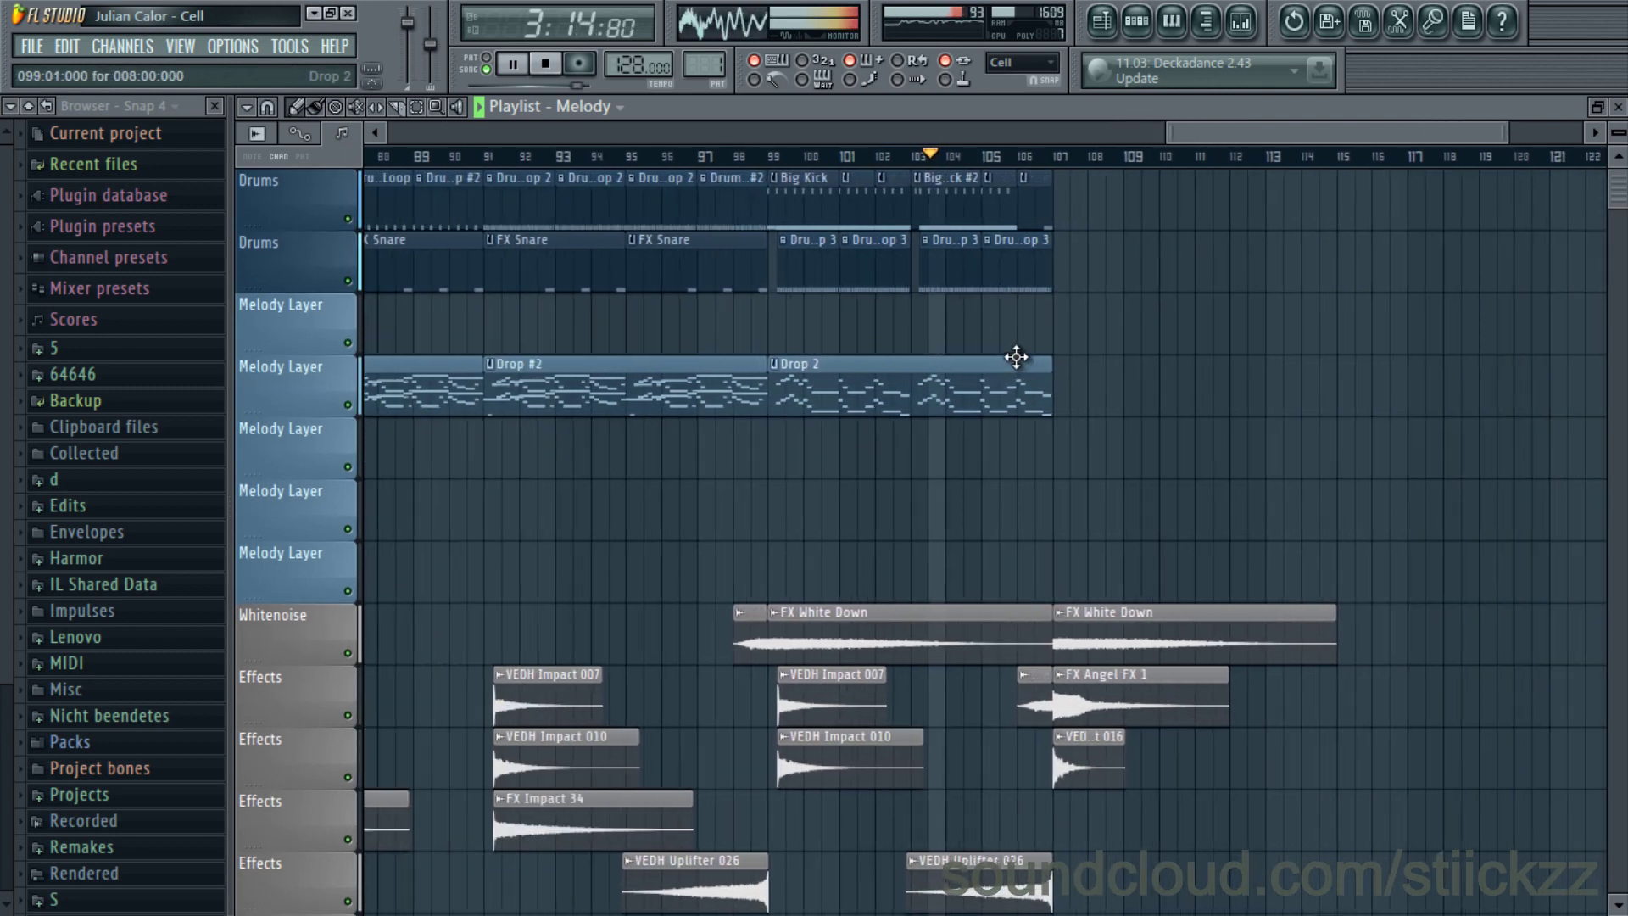
- Inspect the song's ending around bar 107, including the FX White Down, FX Angel FX 1 and VEDH Impact 016 clips
{"action": "scroll", "coordinate": [1039, 374], "scroll_direction": "down", "scroll_amount": 2}
{"action": "scroll", "coordinate": [1051, 375], "scroll_direction": "down", "scroll_amount": 4}
{"action": "scroll", "coordinate": [1194, 383], "scroll_direction": "up", "scroll_amount": 3}
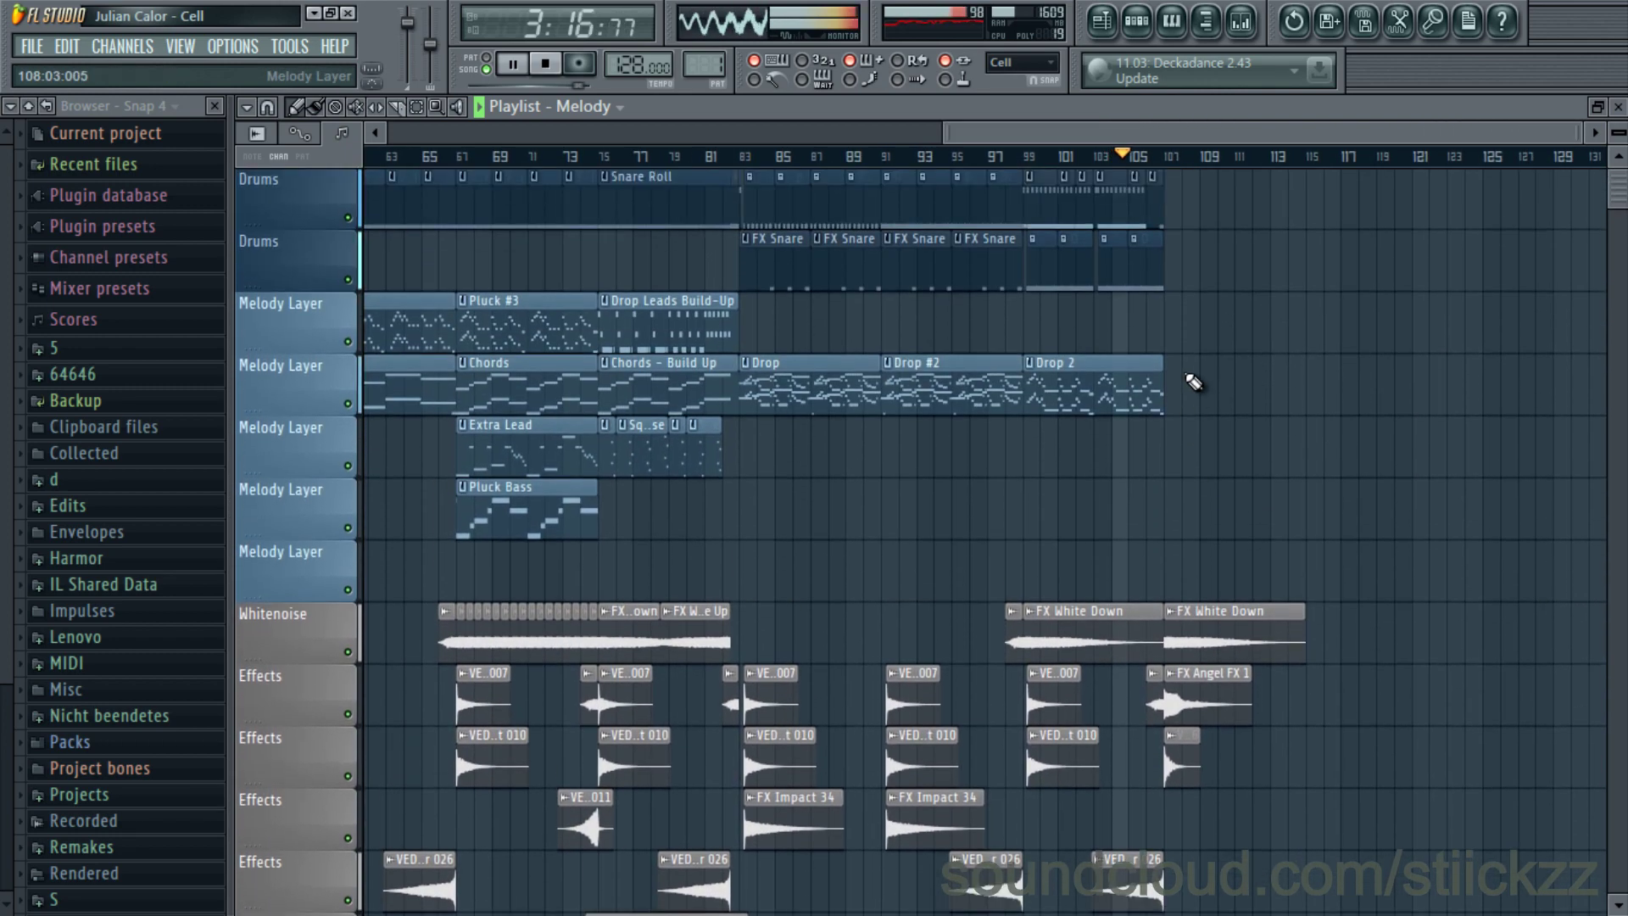
{"action": "scroll", "coordinate": [1170, 310], "scroll_direction": "up", "scroll_amount": 3}
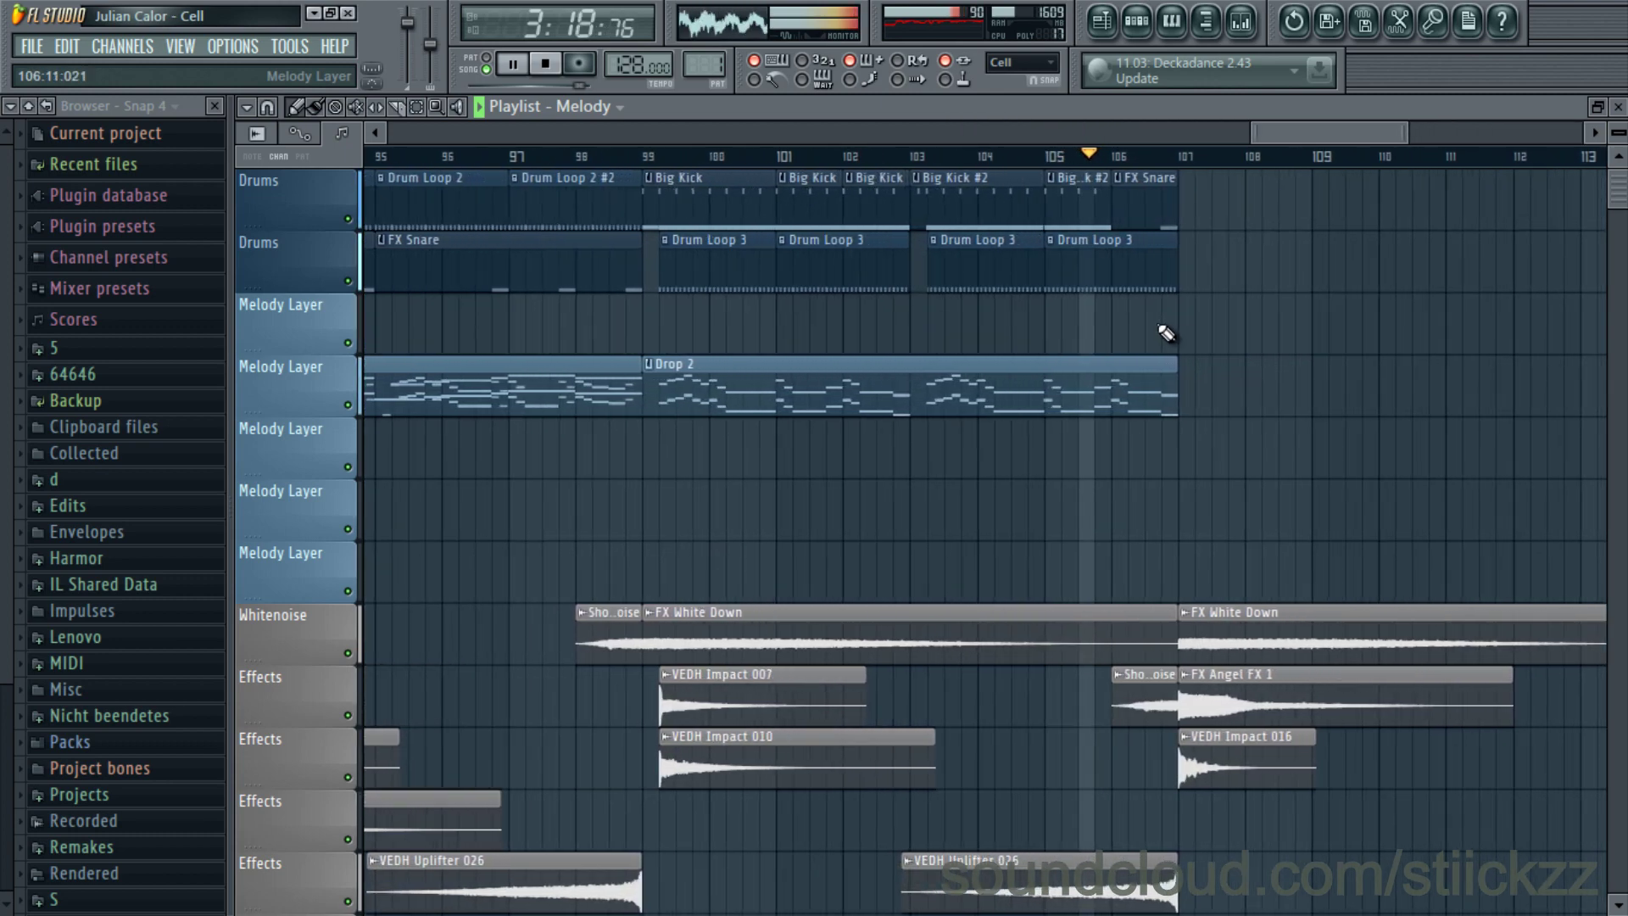
{"action": "scroll", "coordinate": [1167, 314], "scroll_direction": "down", "scroll_amount": 2}
{"action": "scroll", "coordinate": [1170, 320], "scroll_direction": "down", "scroll_amount": 3}
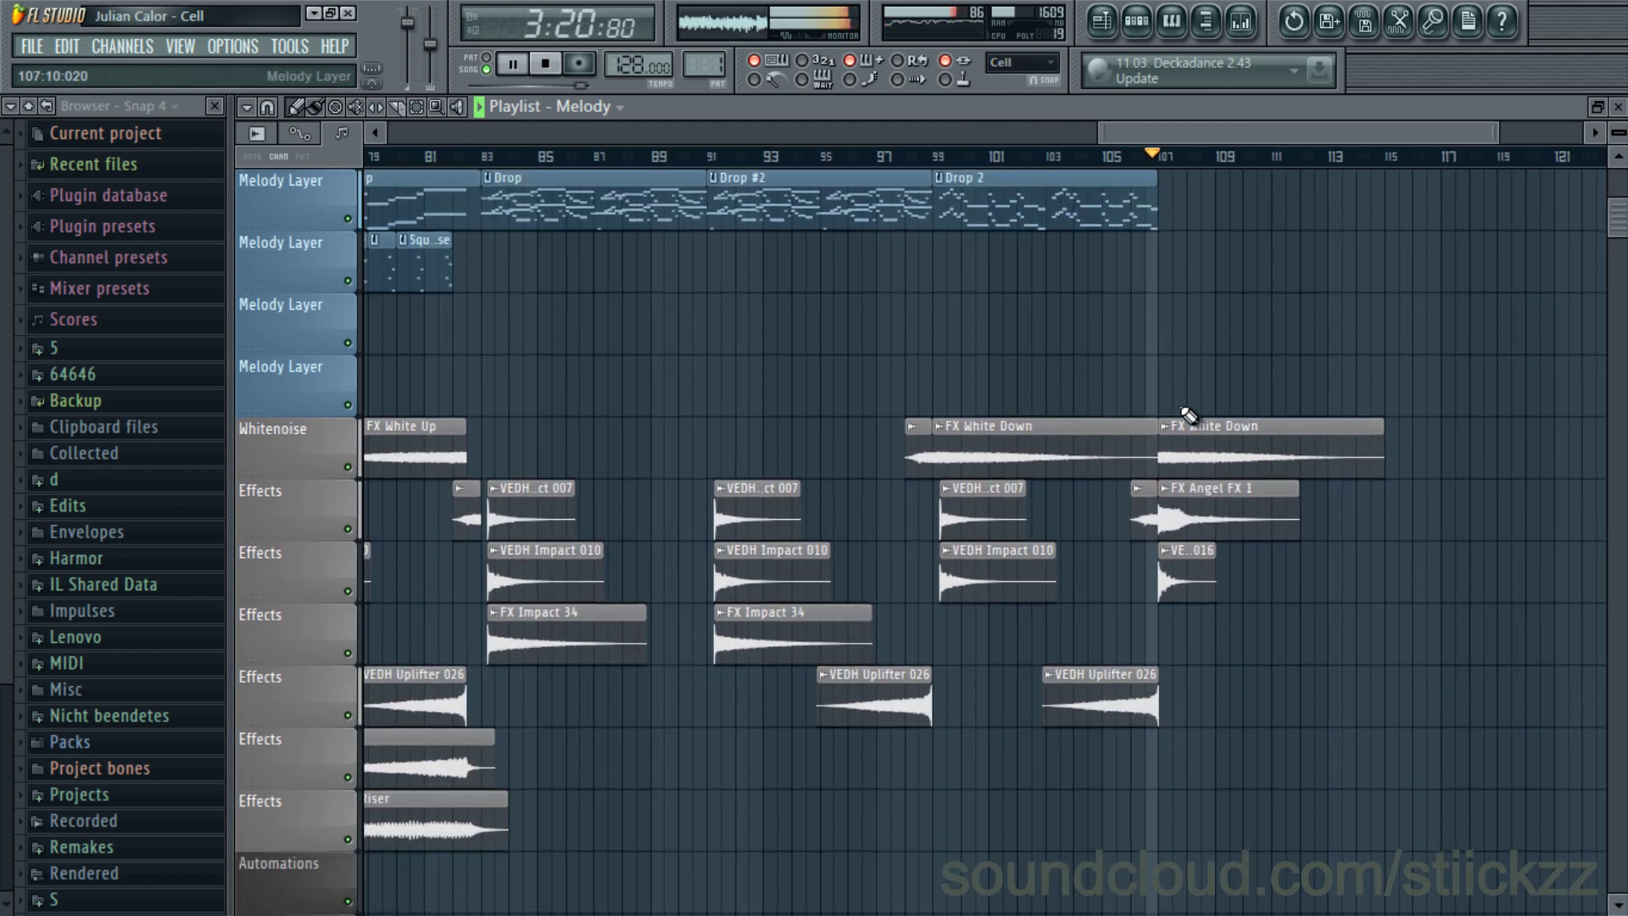
{"action": "scroll", "coordinate": [1162, 356], "scroll_direction": "down", "scroll_amount": 3}
{"action": "scroll", "coordinate": [1161, 356], "scroll_direction": "up", "scroll_amount": 1}
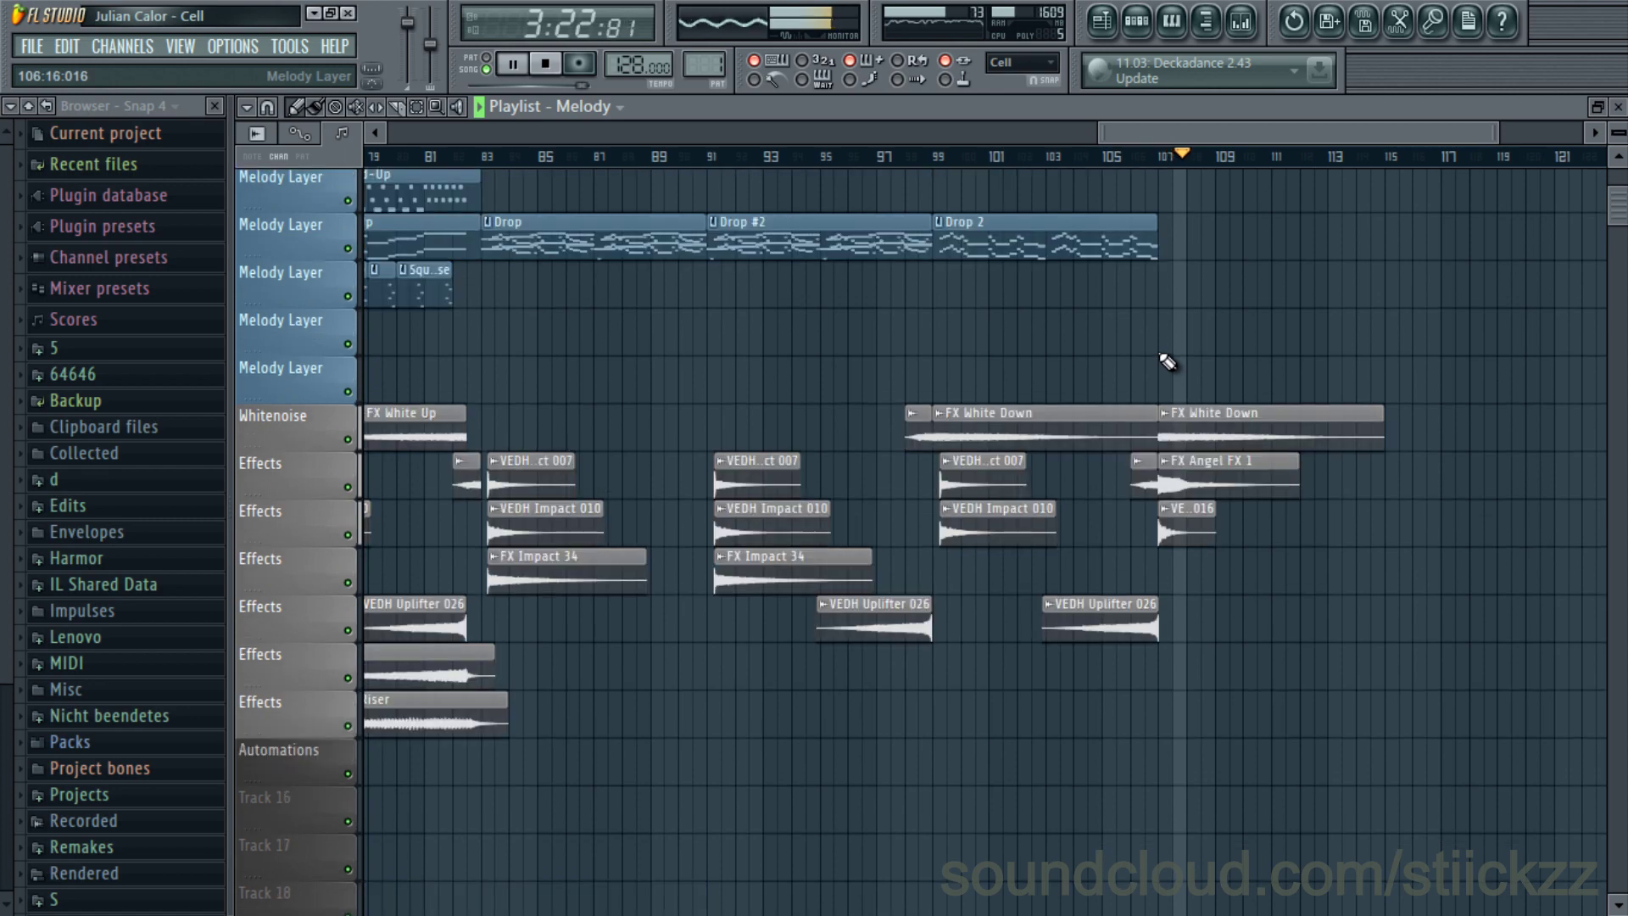
- Review the whole arrangement in one overview, from the drum tracks to the automation tracks
{"action": "scroll", "coordinate": [1170, 370], "scroll_direction": "up", "scroll_amount": 2}
{"action": "scroll", "coordinate": [1182, 348], "scroll_direction": "down", "scroll_amount": 7}
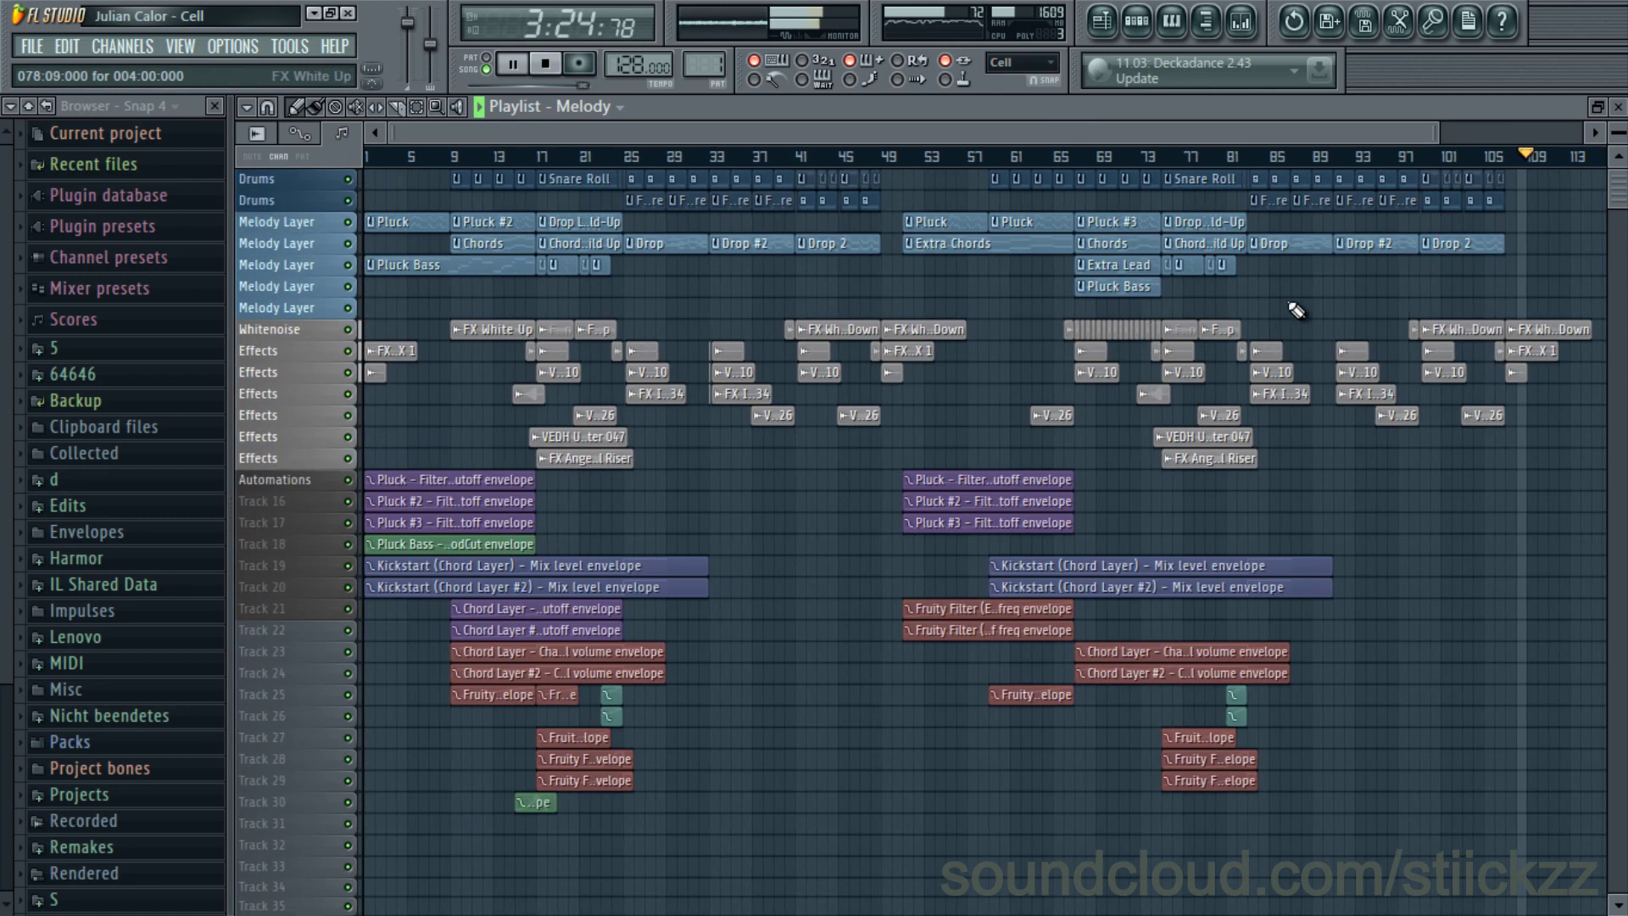
{"action": "scroll", "coordinate": [1297, 311], "scroll_direction": "up", "scroll_amount": 3}
{"action": "scroll", "coordinate": [1301, 318], "scroll_direction": "up", "scroll_amount": 2}
{"action": "scroll", "coordinate": [1306, 323], "scroll_direction": "up", "scroll_amount": 2}
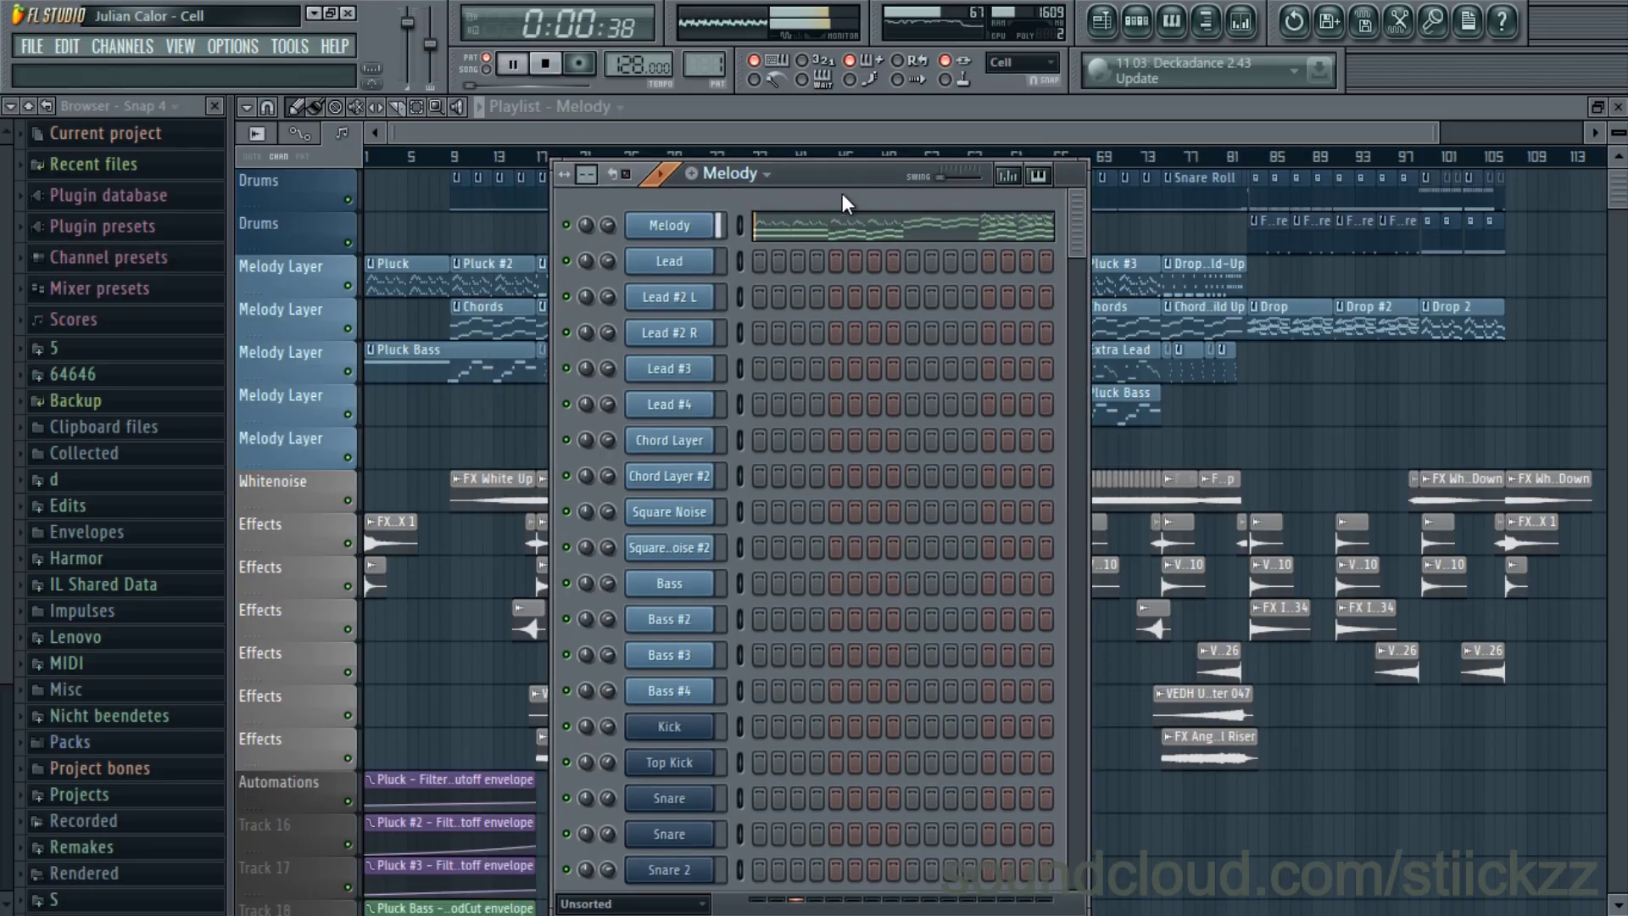
- Open the Melody channel's notes in the piano roll and review the full melody pattern from bar 1
{"action": "left_click", "coordinate": [833, 238]}
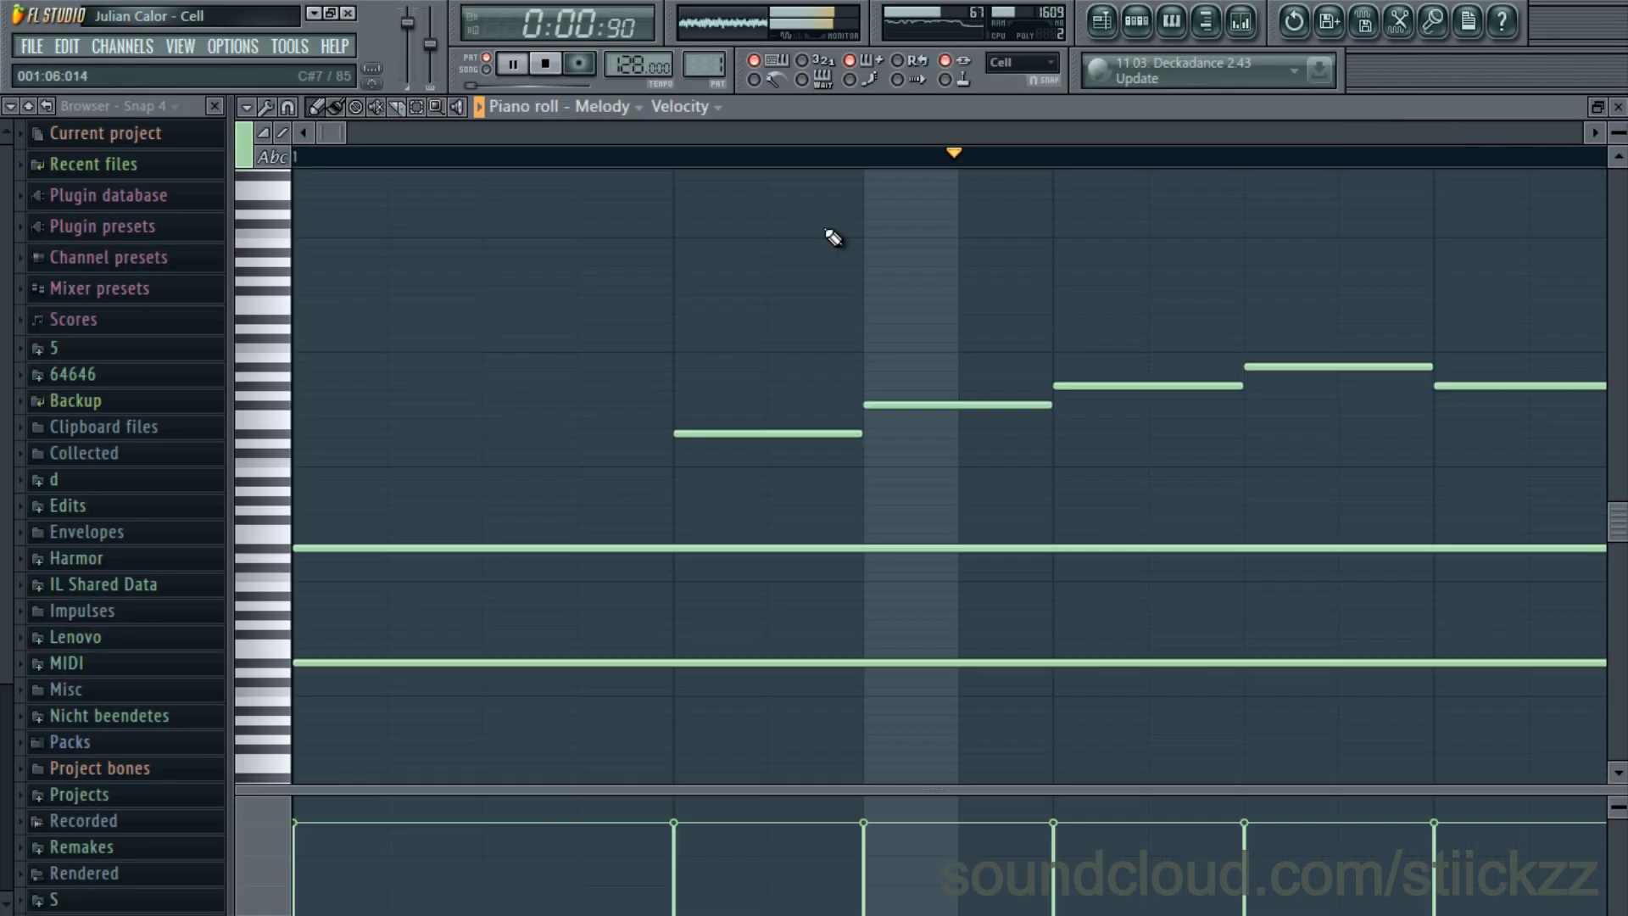
{"action": "scroll", "coordinate": [830, 237], "scroll_direction": "down", "scroll_amount": 8}
{"action": "scroll", "coordinate": [473, 315], "scroll_direction": "up", "scroll_amount": 4}
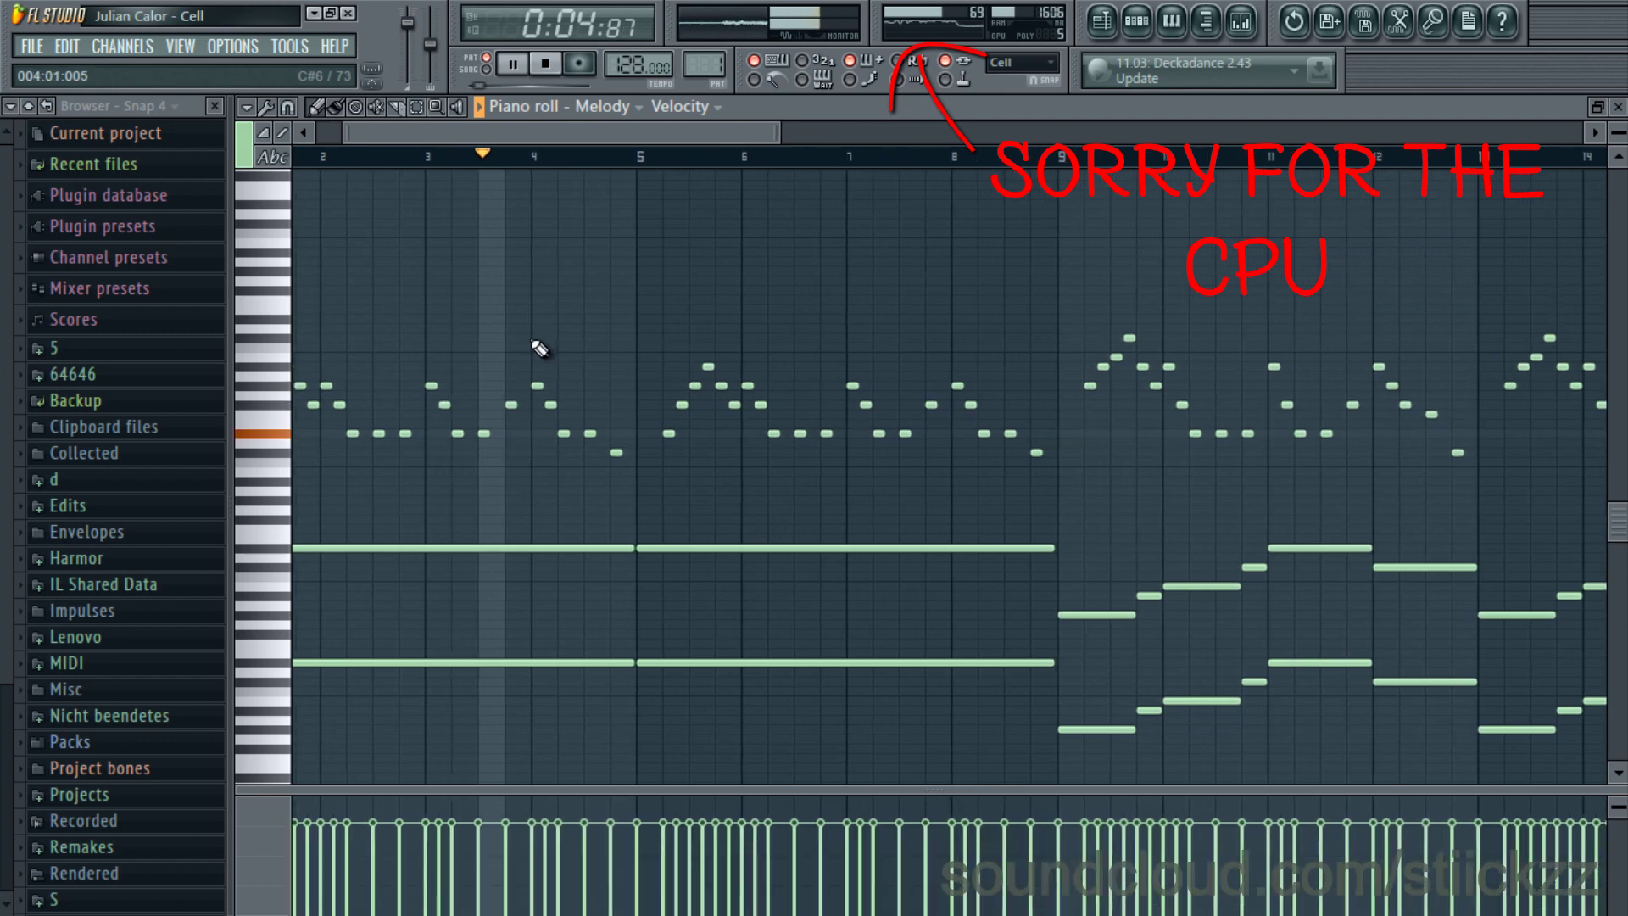
{"action": "scroll", "coordinate": [503, 349], "scroll_direction": "down", "scroll_amount": 4}
{"action": "scroll", "coordinate": [479, 398], "scroll_direction": "down", "scroll_amount": 2}
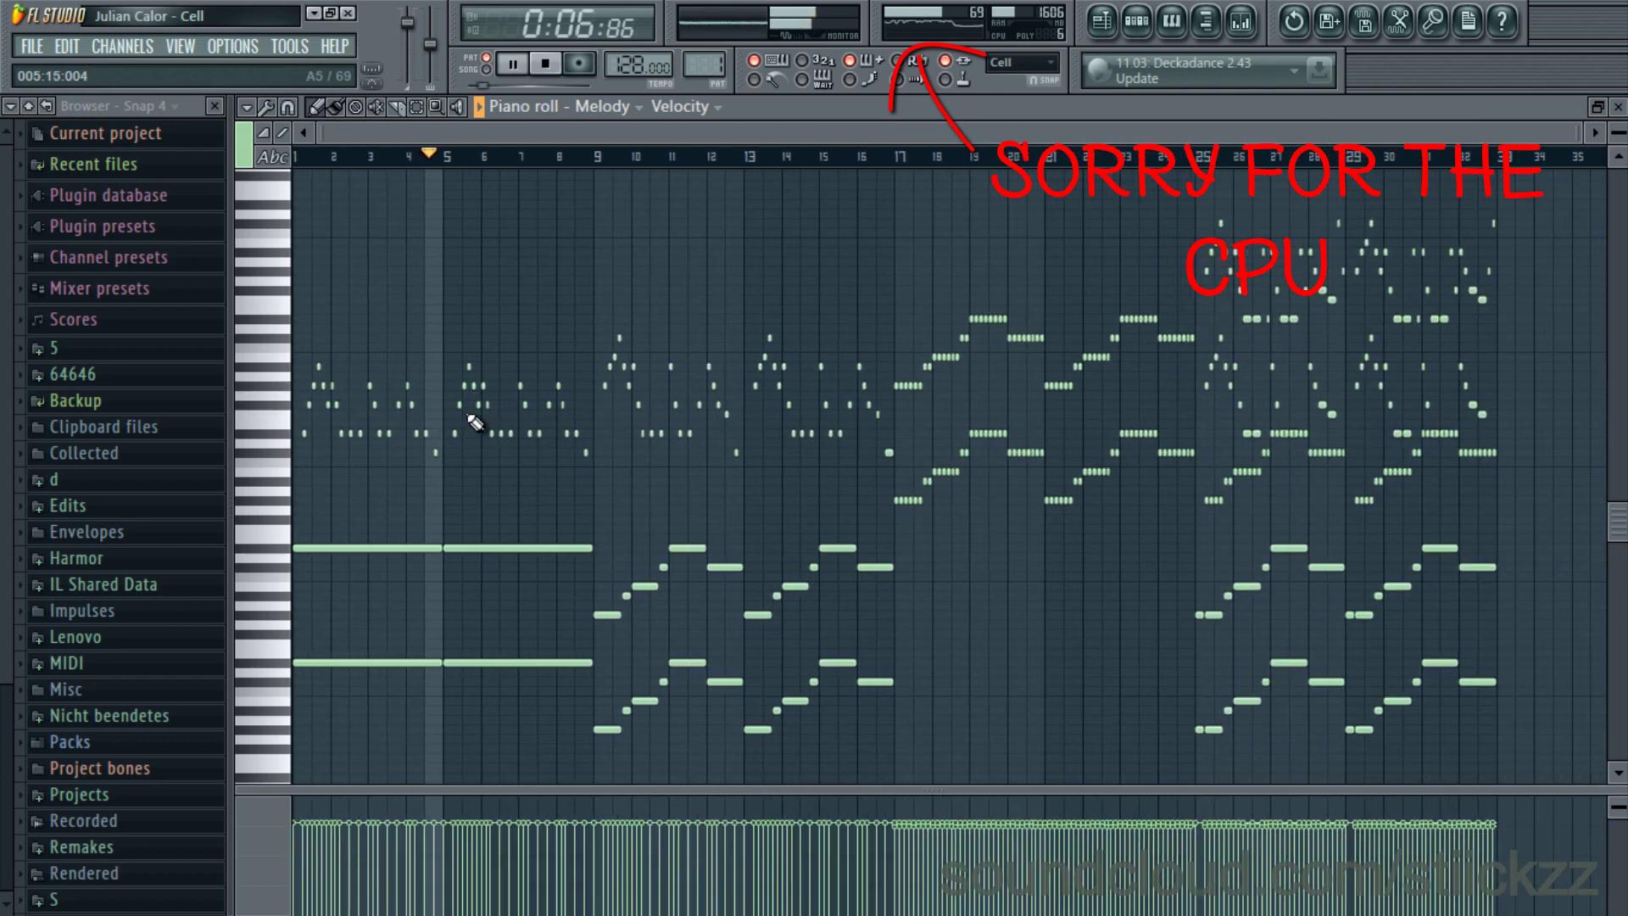
{"action": "scroll", "coordinate": [581, 214], "scroll_direction": "up", "scroll_amount": 2}
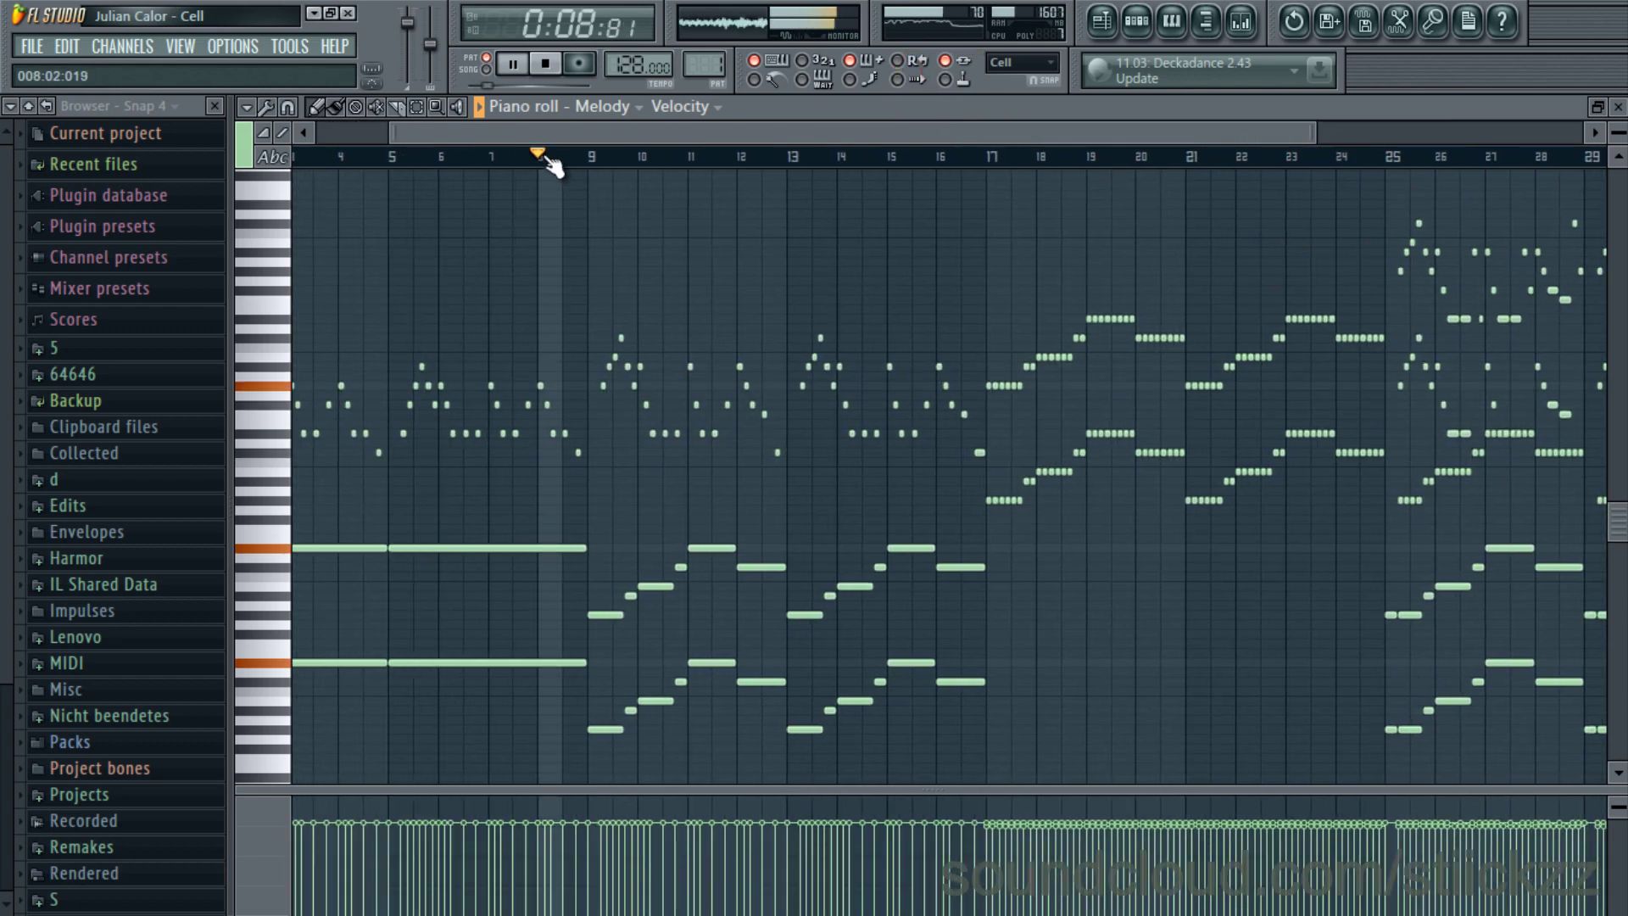
- Examine the melody and bass notes in bars 9 to 17 of the Melody pattern
{"action": "scroll", "coordinate": [616, 339], "scroll_direction": "up", "scroll_amount": 4}
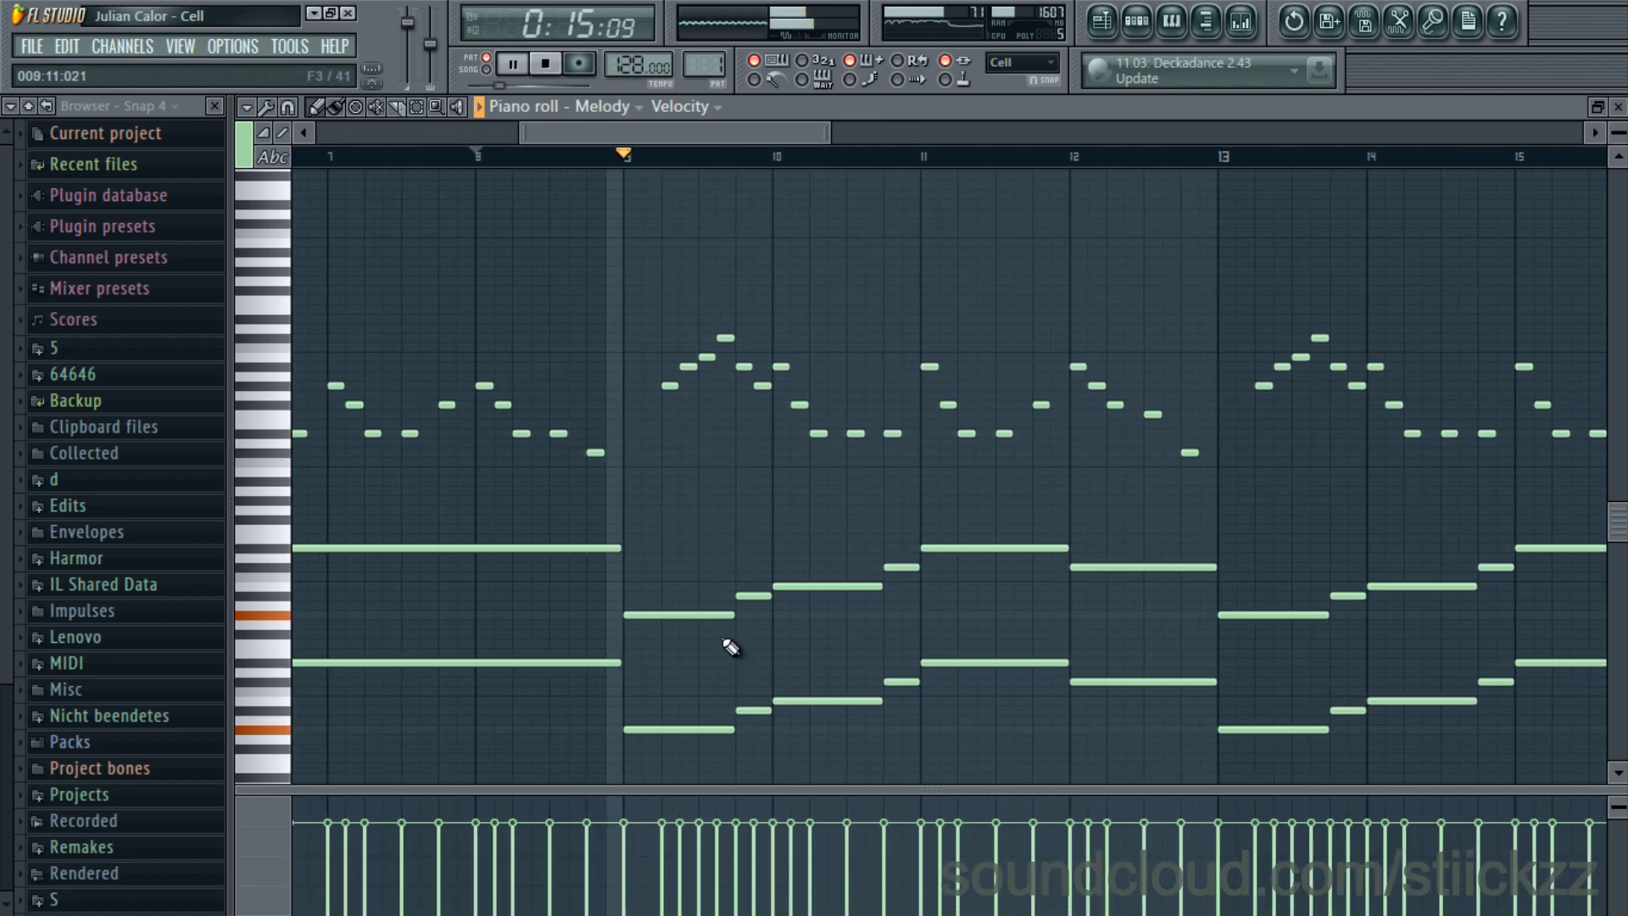
{"action": "scroll", "coordinate": [729, 646], "scroll_direction": "down", "scroll_amount": 4}
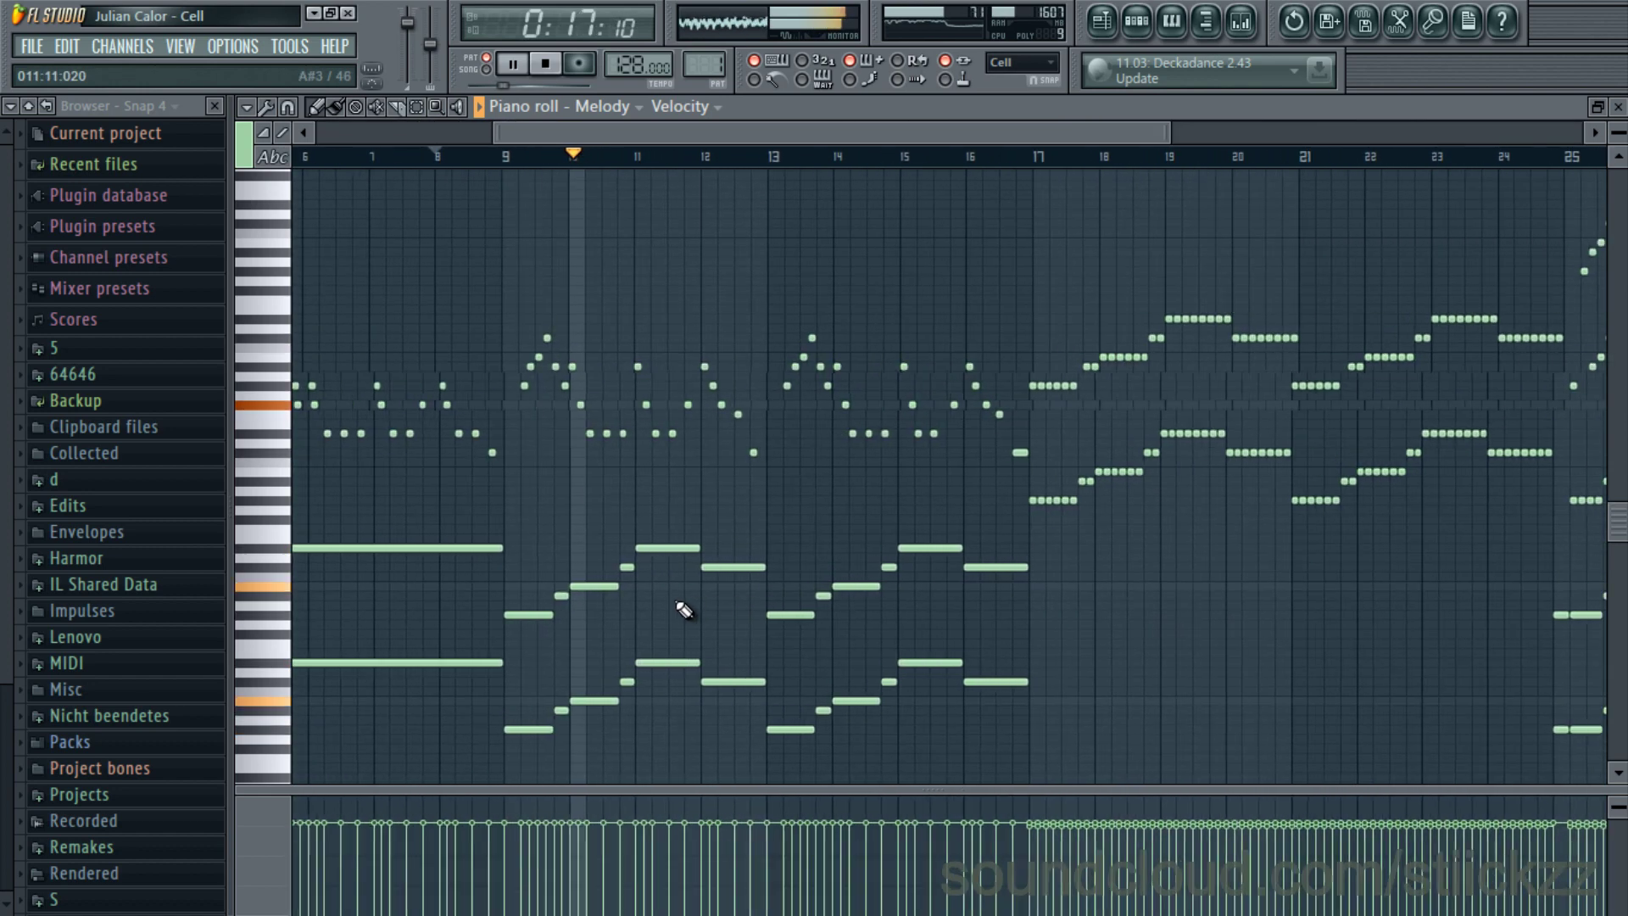
{"action": "scroll", "coordinate": [683, 612], "scroll_direction": "up", "scroll_amount": 4}
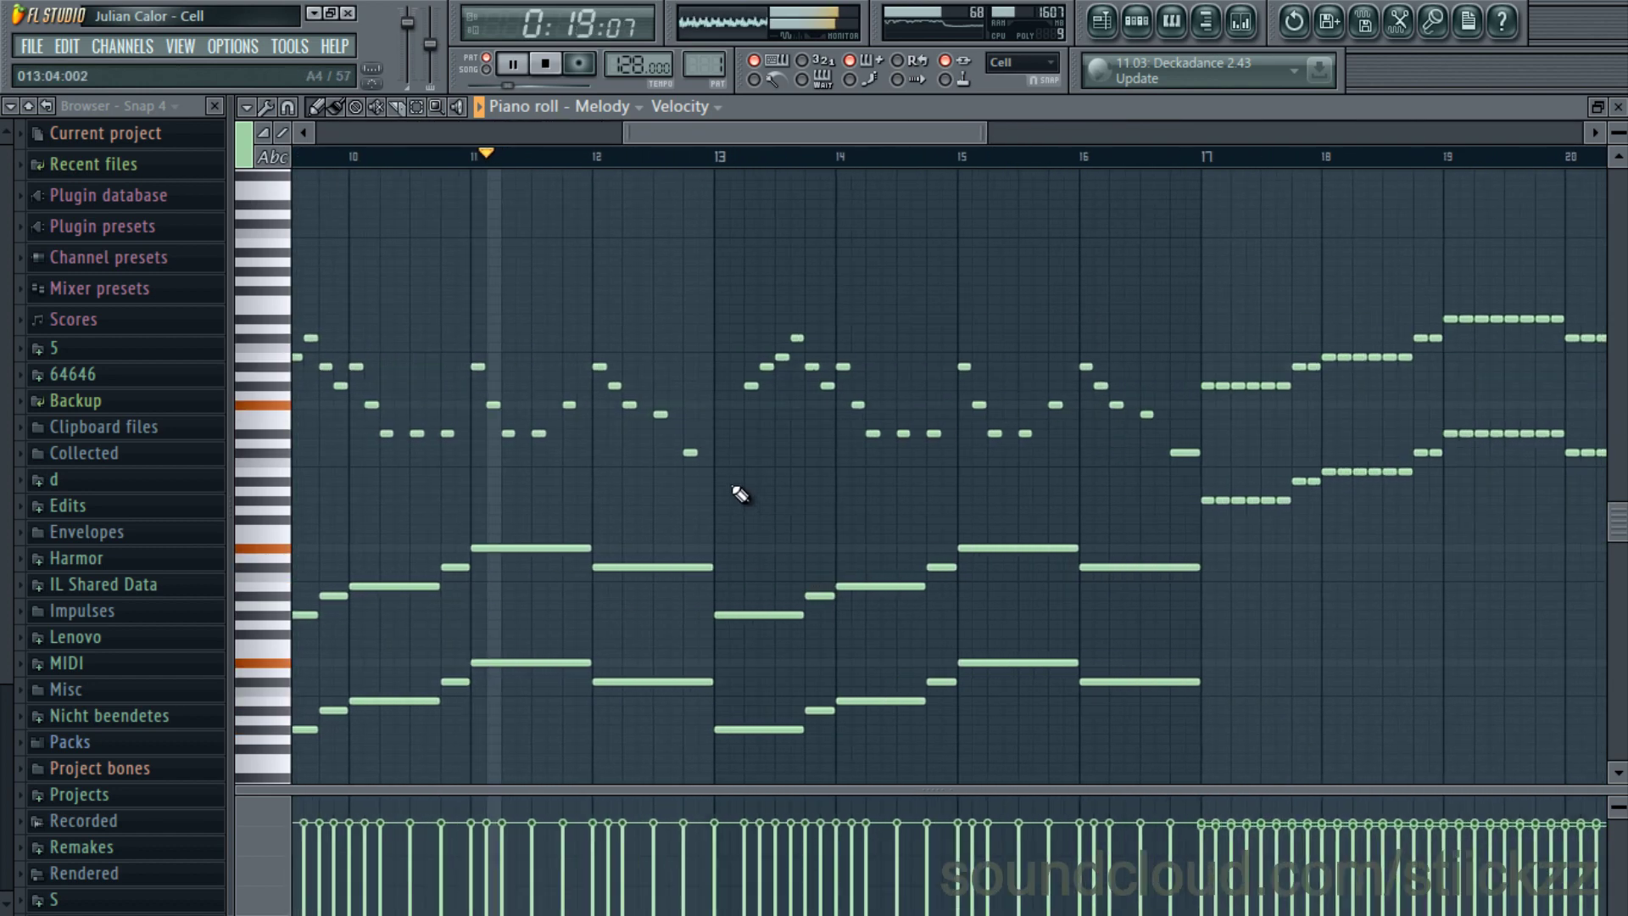
{"action": "scroll", "coordinate": [729, 509], "scroll_direction": "down", "scroll_amount": 5}
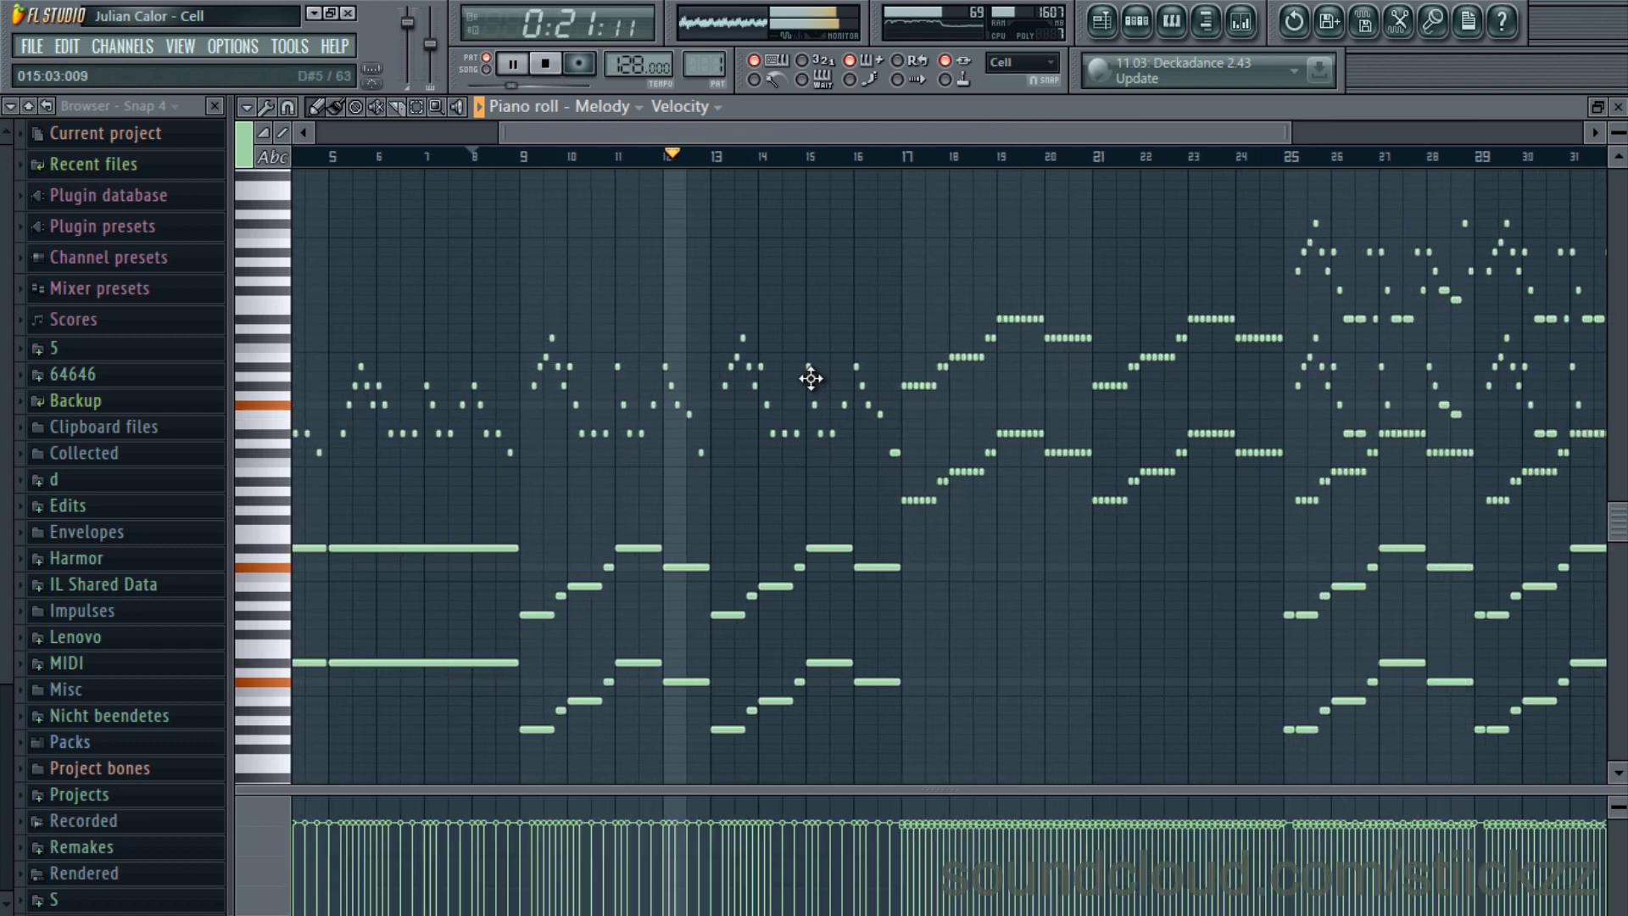
{"action": "scroll", "coordinate": [810, 379], "scroll_direction": "up", "scroll_amount": 1}
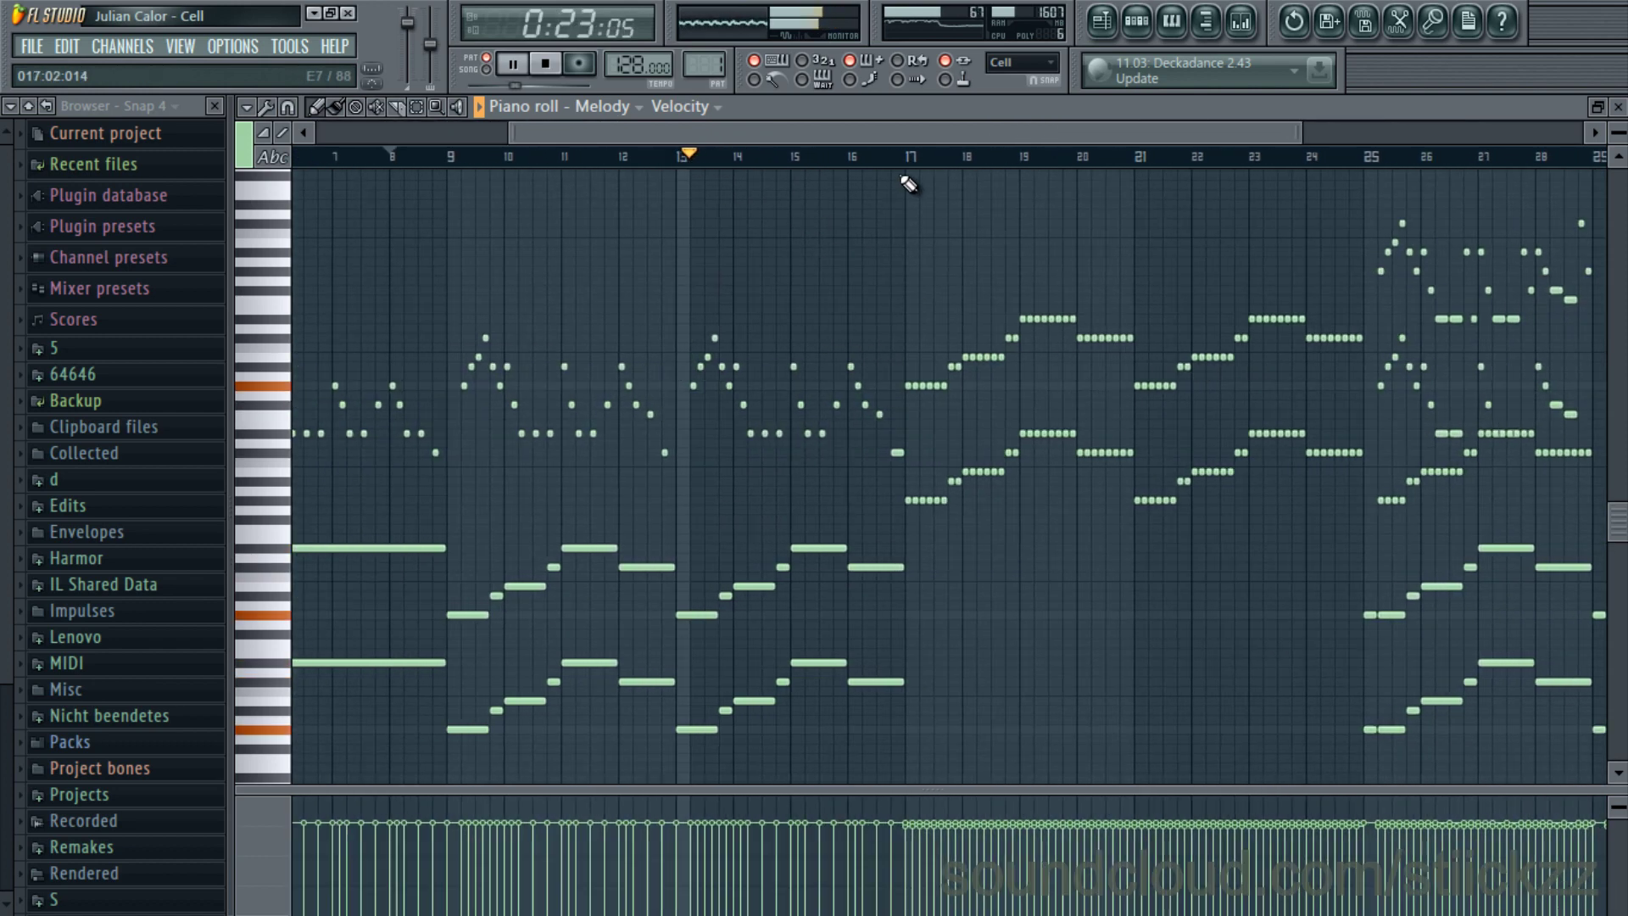
- Play the Melody pattern from several points between bars 17 and 25 and examine its stepped repeated notes
{"action": "scroll", "coordinate": [967, 210], "scroll_direction": "up", "scroll_amount": 1}
{"action": "left_click", "coordinate": [901, 153]}
{"action": "scroll", "coordinate": [1249, 233], "scroll_direction": "down", "scroll_amount": 1}
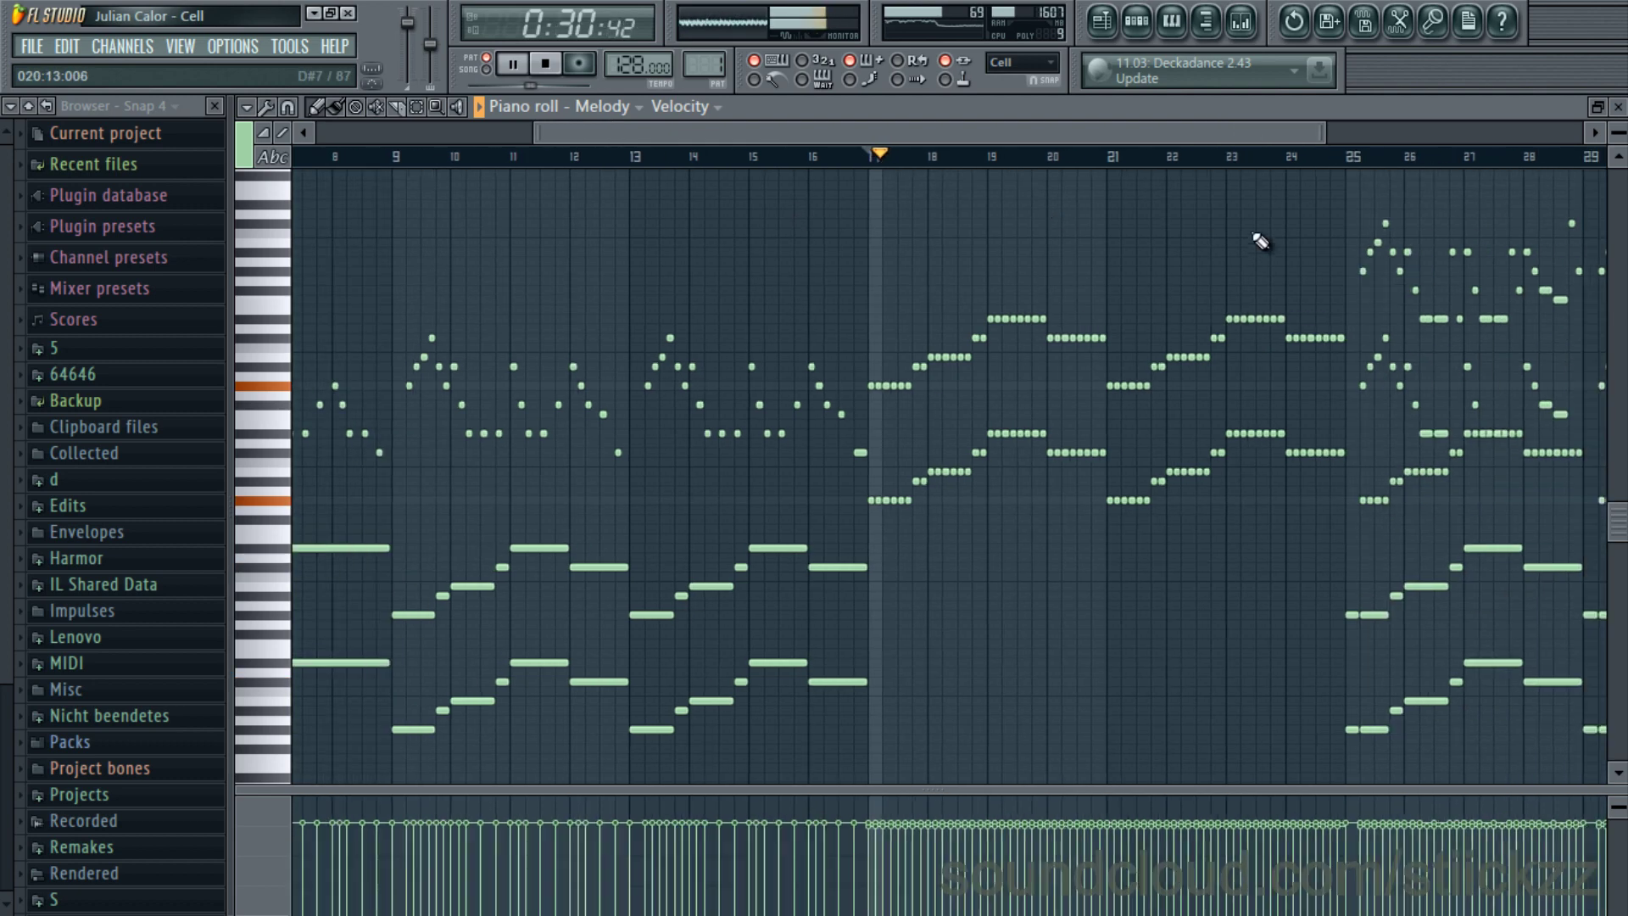
{"action": "scroll", "coordinate": [1249, 234], "scroll_direction": "up", "scroll_amount": 1}
{"action": "left_click", "coordinate": [1072, 159]}
{"action": "scroll", "coordinate": [920, 178], "scroll_direction": "down", "scroll_amount": 2}
{"action": "scroll", "coordinate": [1220, 171], "scroll_direction": "up", "scroll_amount": 2}
{"action": "left_click", "coordinate": [1197, 158]}
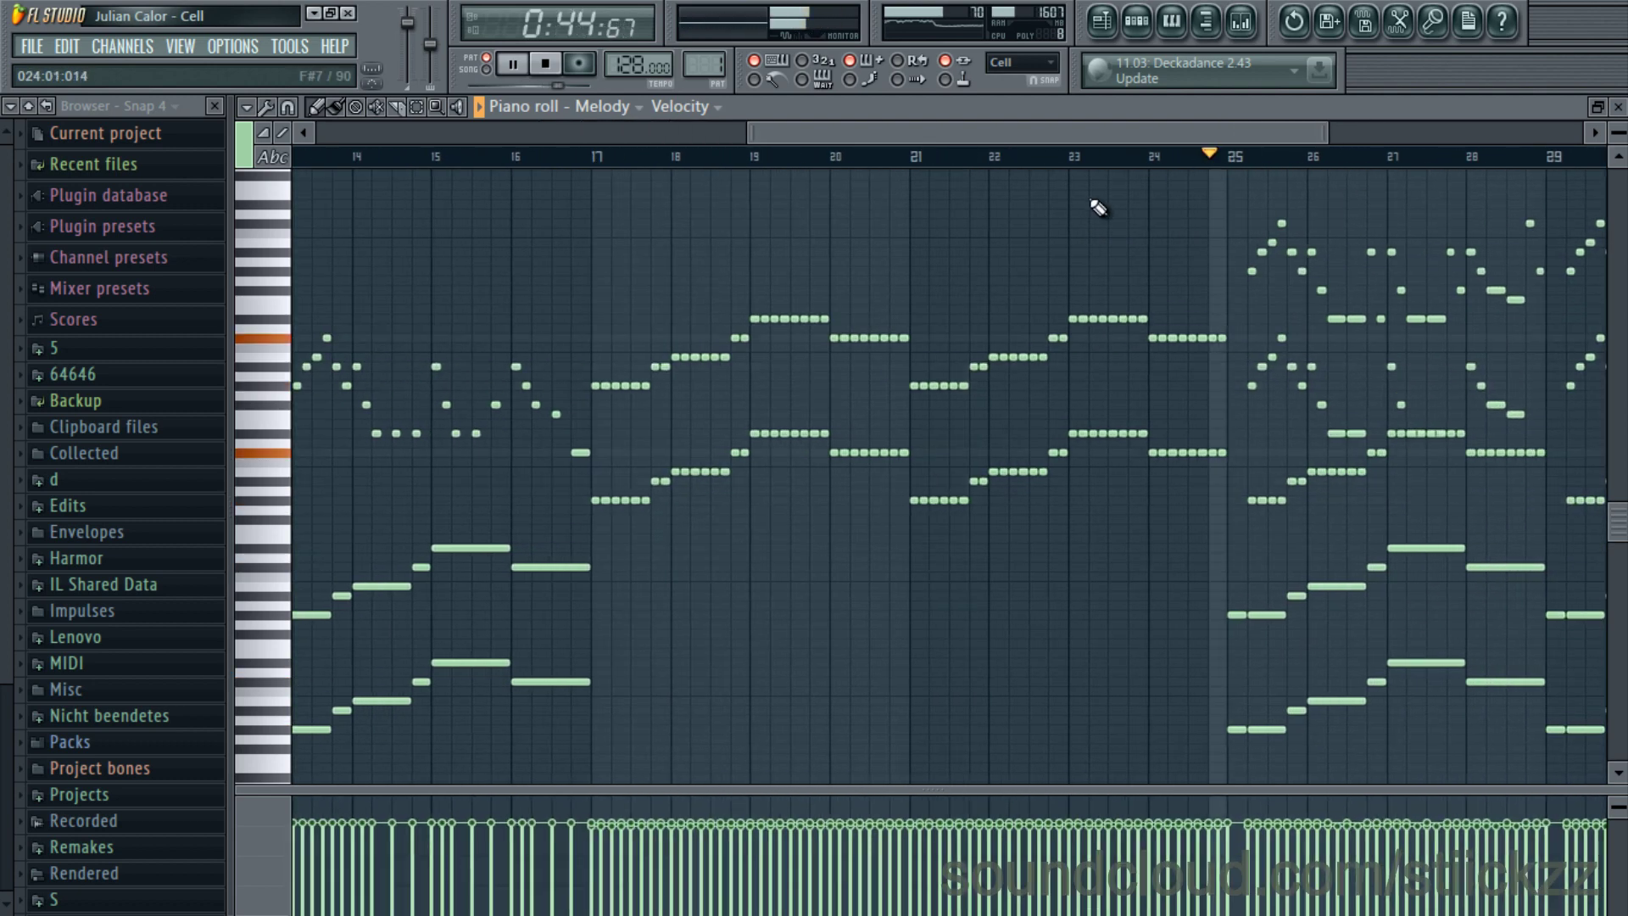
- Examine the layered melody, chord and bass notes in bars 25 to 33 of the Melody pattern
{"action": "scroll", "coordinate": [967, 255], "scroll_direction": "down", "scroll_amount": 4}
{"action": "scroll", "coordinate": [1585, 415], "scroll_direction": "up", "scroll_amount": 1}
{"action": "scroll", "coordinate": [1441, 424], "scroll_direction": "up", "scroll_amount": 5}
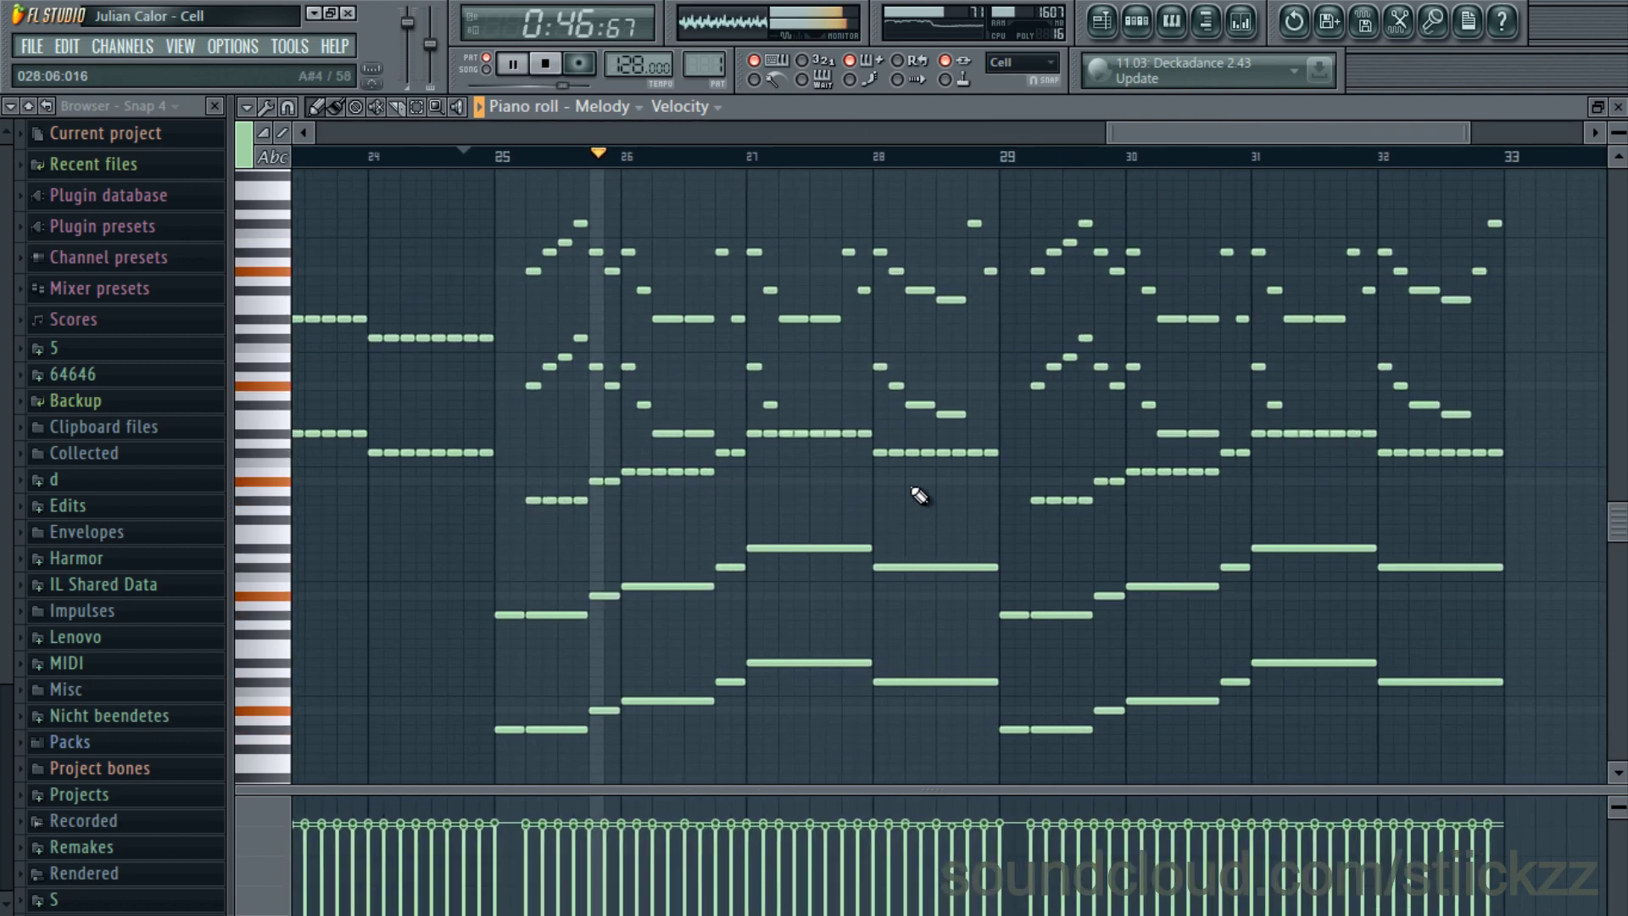
{"action": "scroll", "coordinate": [834, 502], "scroll_direction": "down", "scroll_amount": 2}
{"action": "scroll", "coordinate": [1173, 534], "scroll_direction": "down", "scroll_amount": 2}
{"action": "scroll", "coordinate": [1417, 531], "scroll_direction": "up", "scroll_amount": 2}
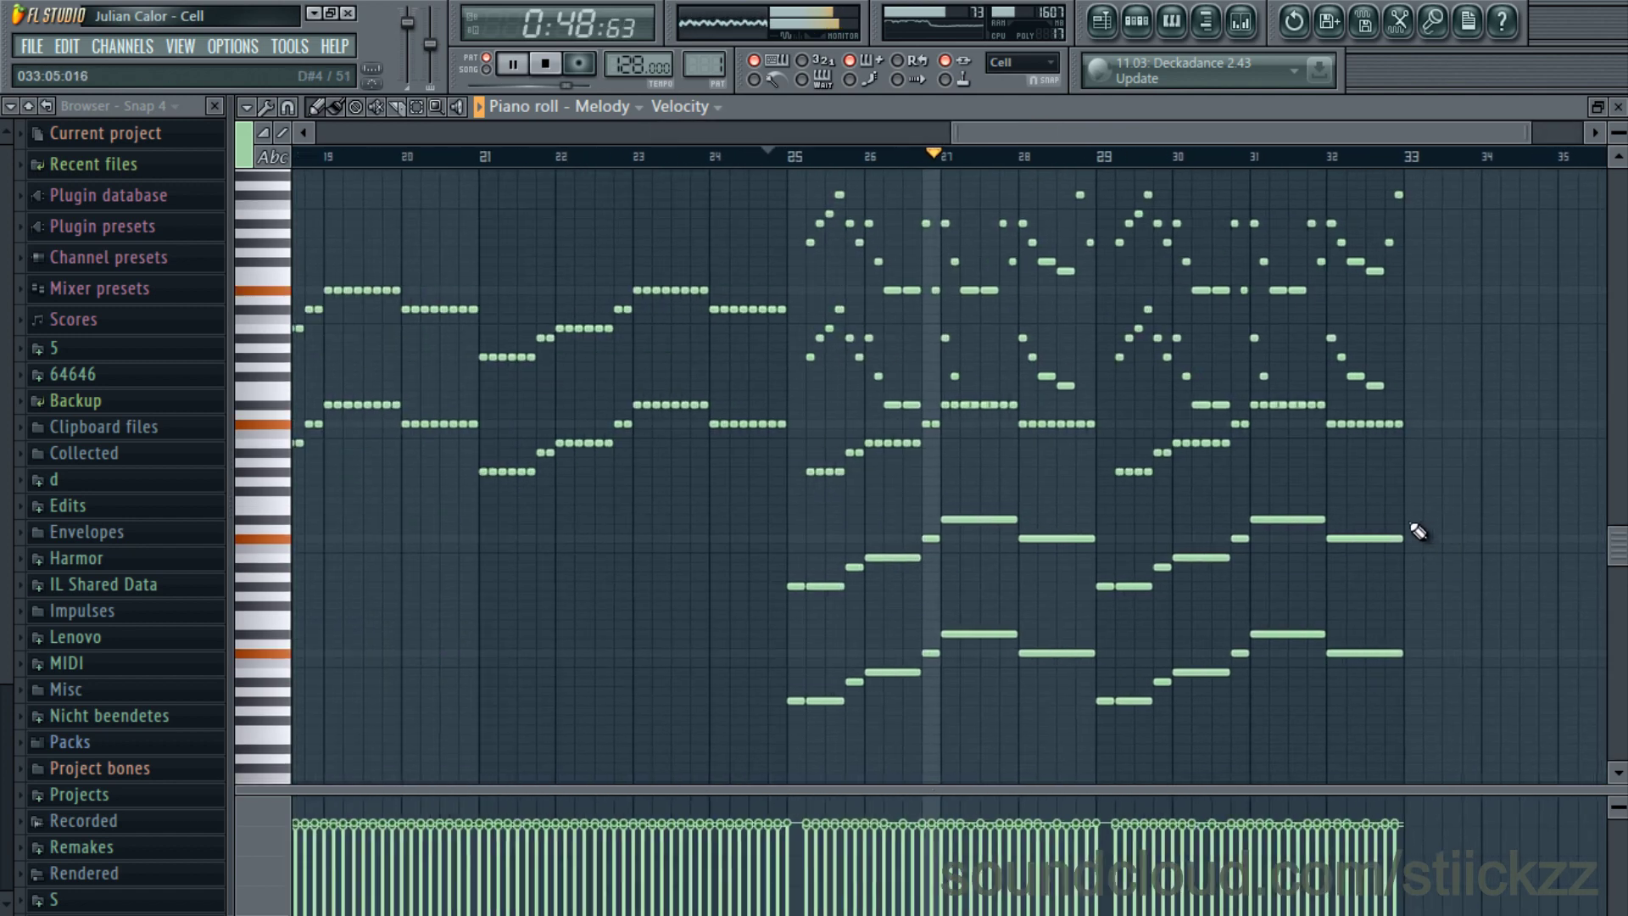
{"action": "scroll", "coordinate": [1162, 488], "scroll_direction": "up", "scroll_amount": 2}
{"action": "scroll", "coordinate": [1119, 476], "scroll_direction": "up", "scroll_amount": 1}
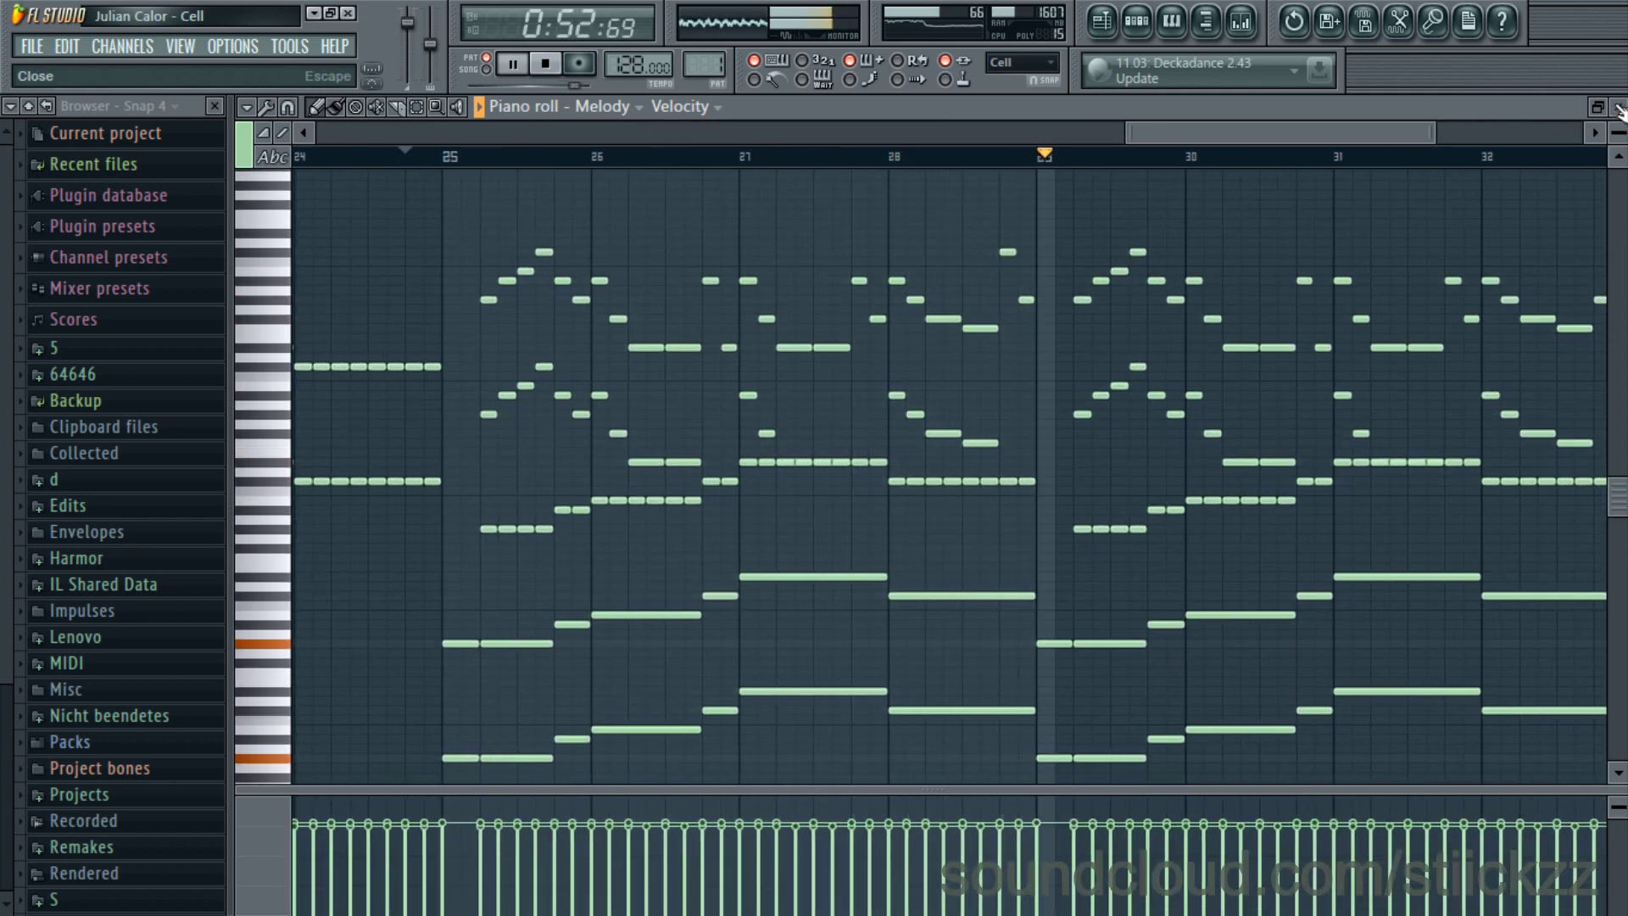
- Stop playback, switch to the Drop pattern, close the piano roll and play the pattern in the channel rack
{"action": "key", "text": "space"}
{"action": "left_click_drag", "start_coordinate": [710, 63], "coordinate": [711, 55]}
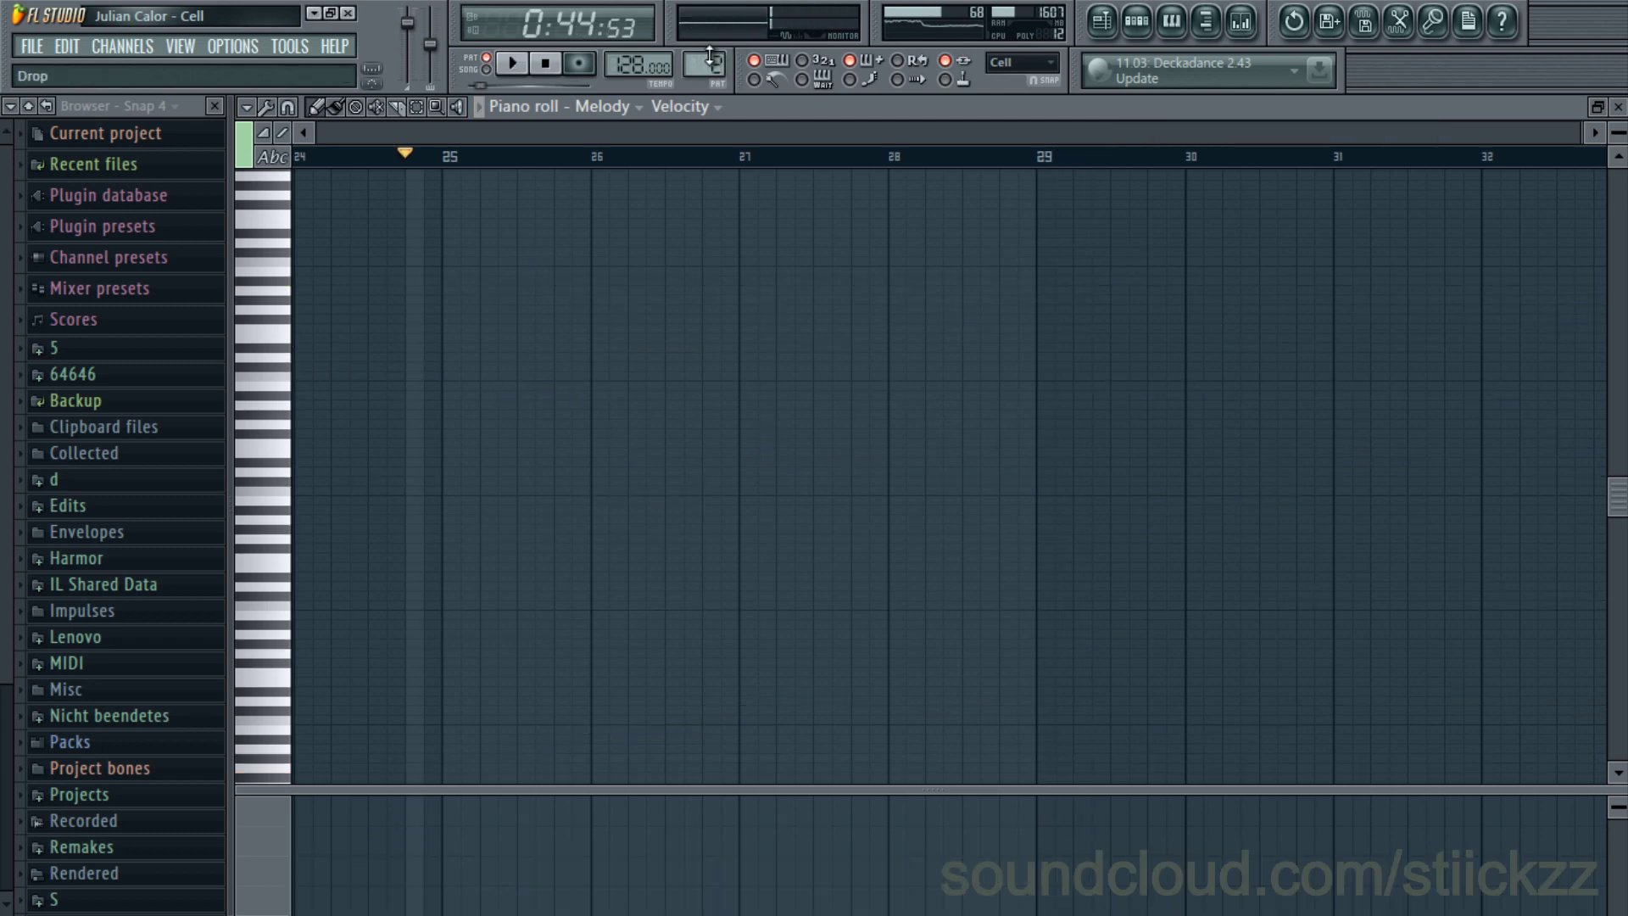
{"action": "left_click", "coordinate": [1618, 105]}
{"action": "key", "text": "space"}
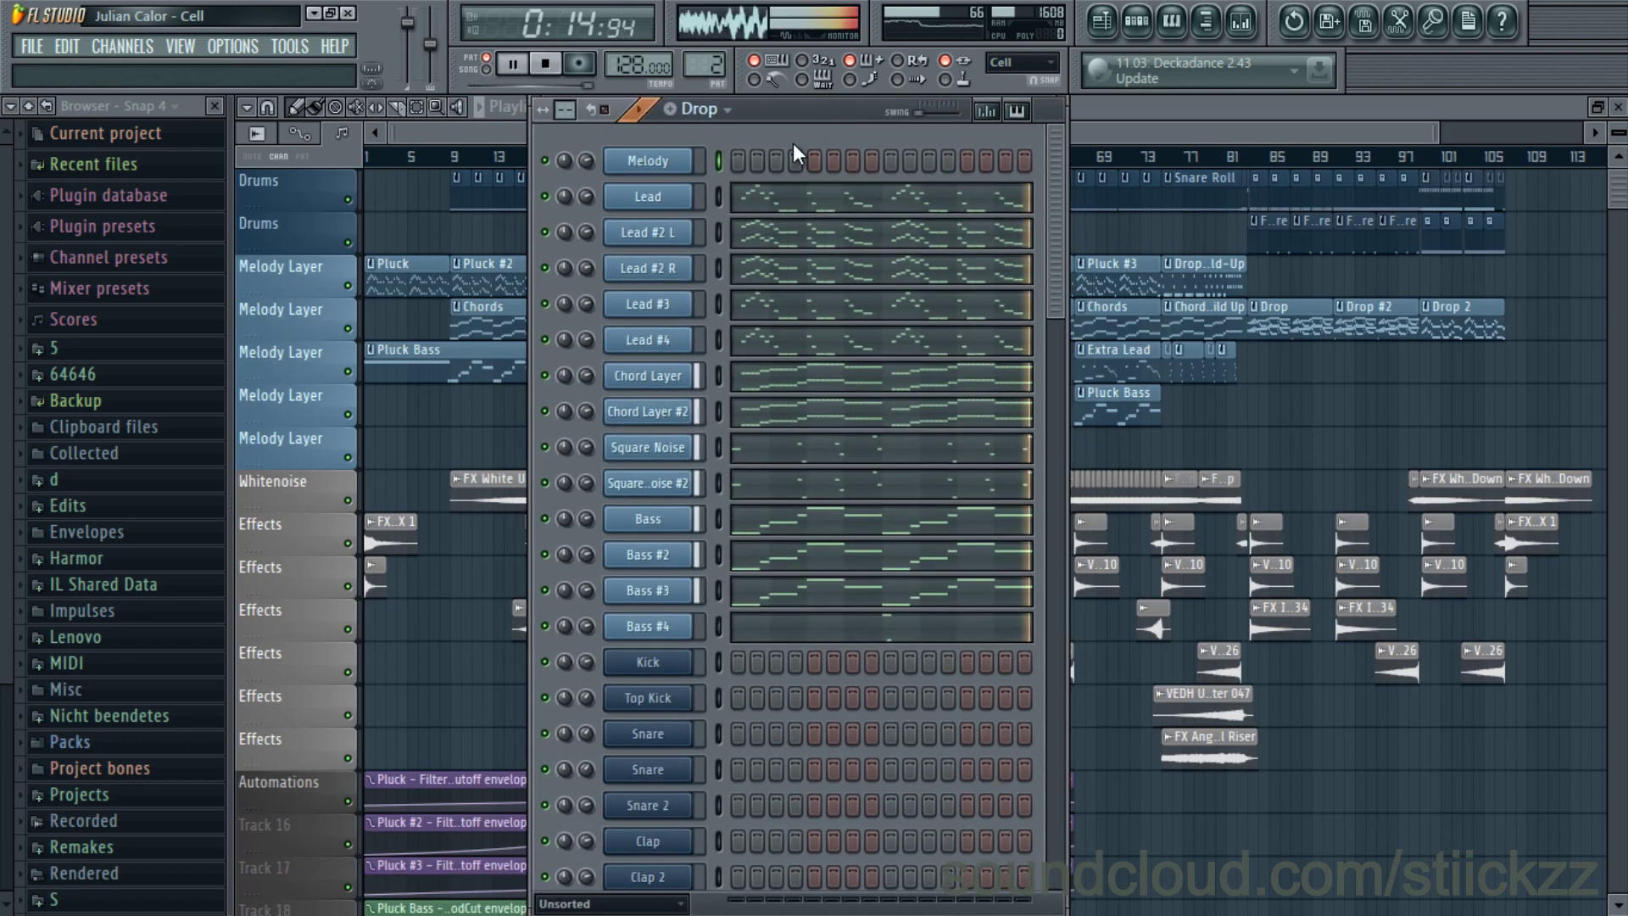
{"action": "key", "text": "space"}
{"action": "key", "text": "space"}
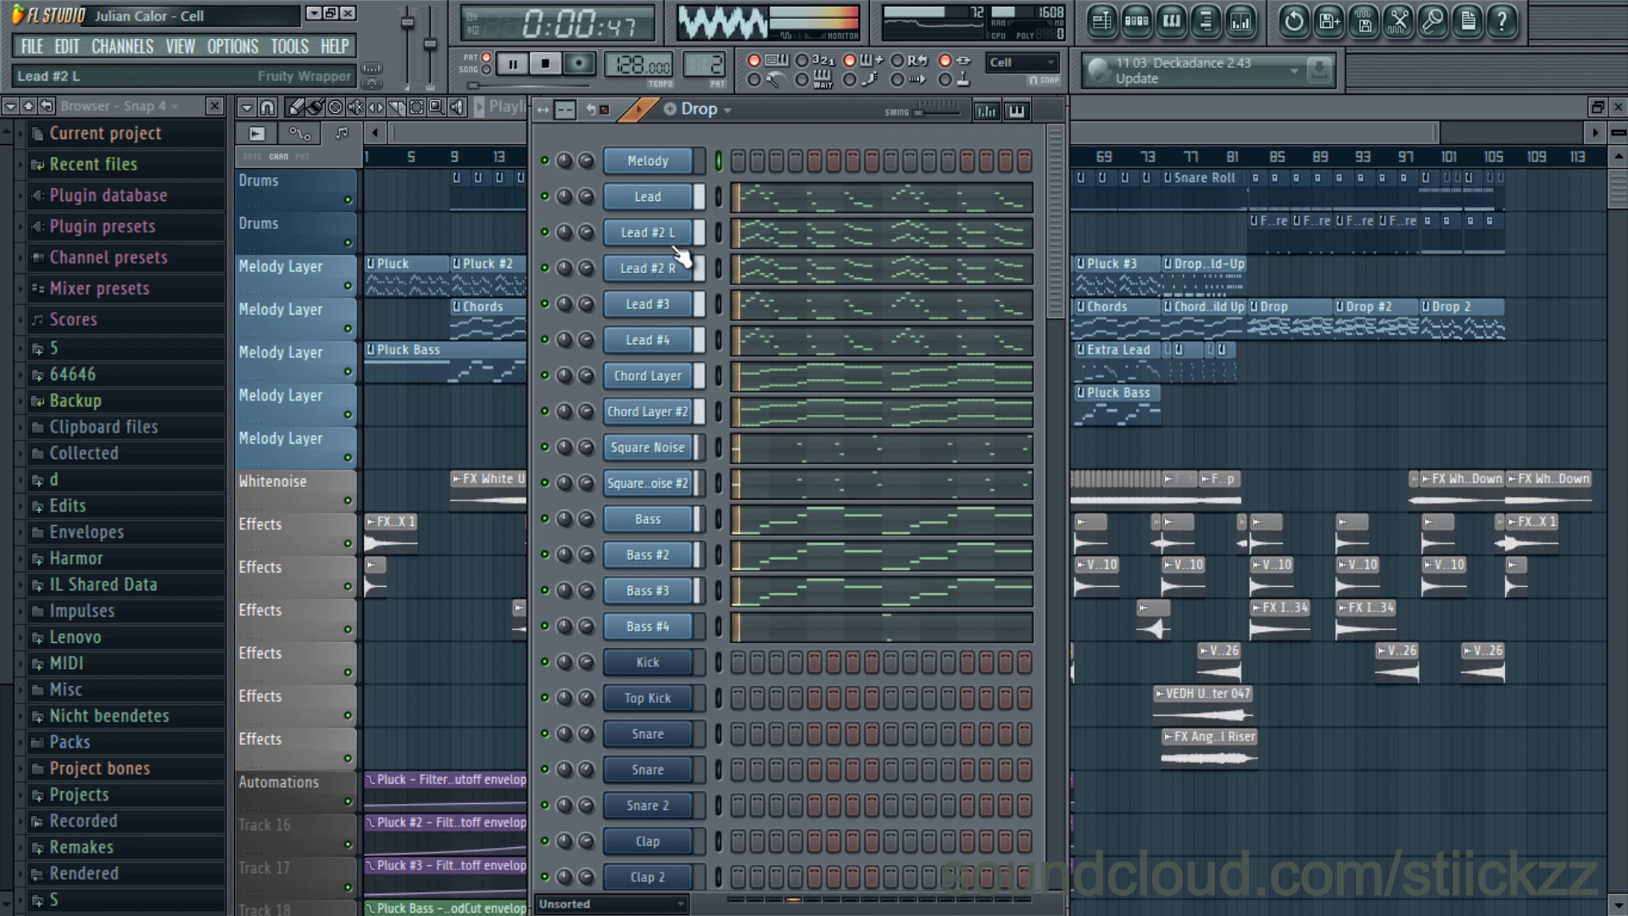
{"action": "left_click_drag", "start_coordinate": [802, 121], "coordinate": [781, 176]}
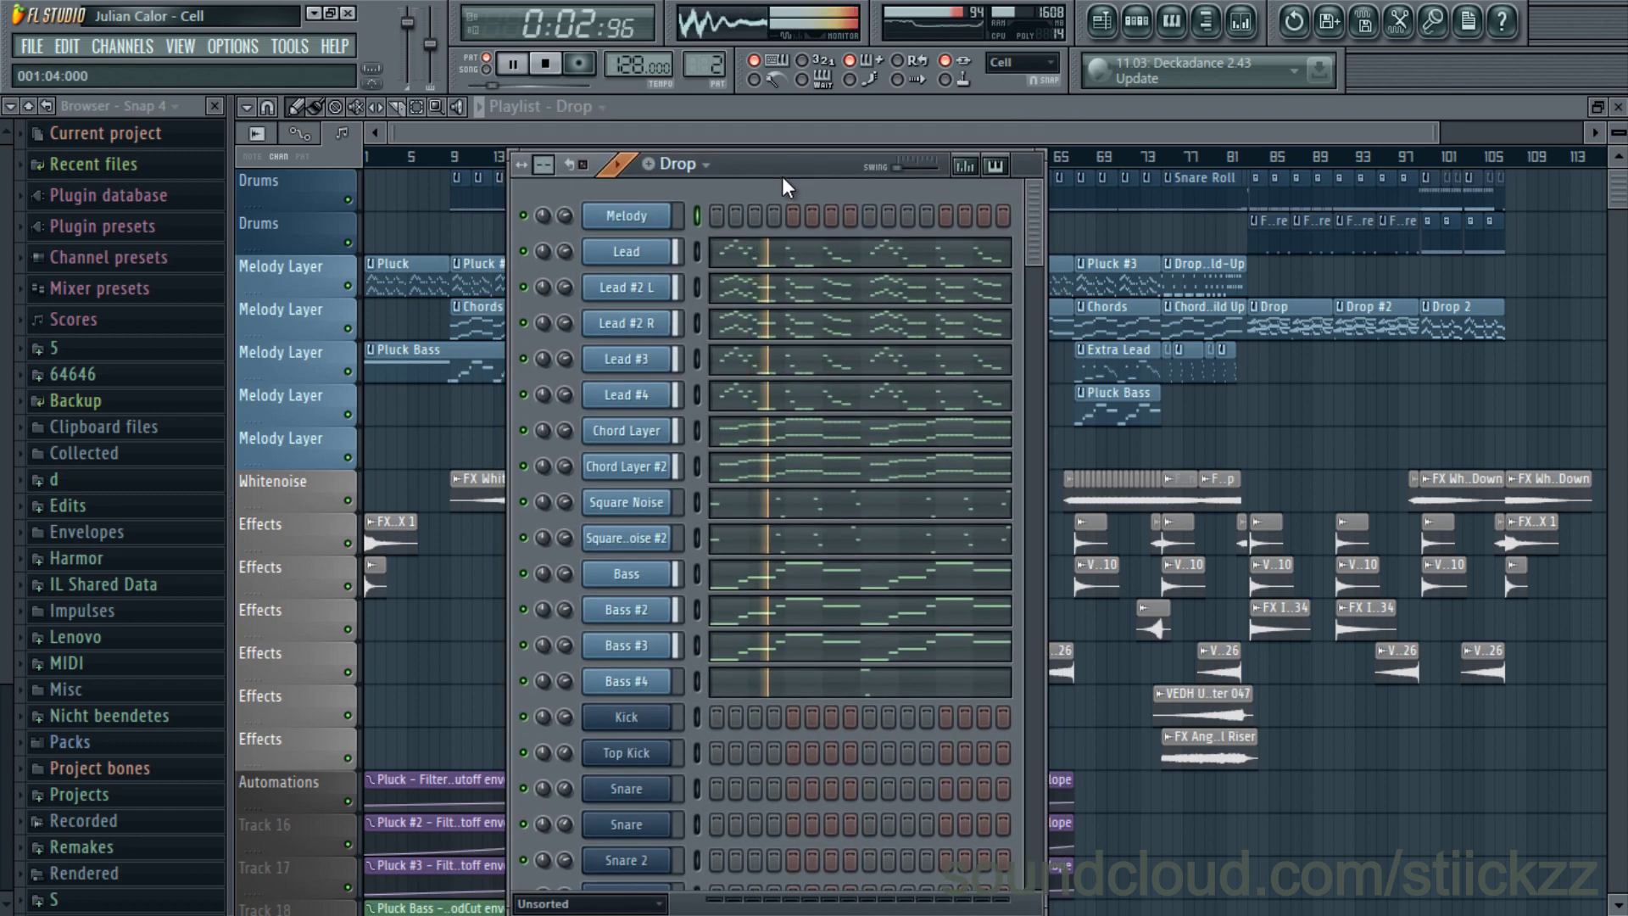
- Solo the Lead channel, inspect its Sylenth1 settings and play it on its own
{"action": "key", "text": "space"}
{"action": "right_click", "coordinate": [523, 252]}
{"action": "left_click", "coordinate": [654, 260]}
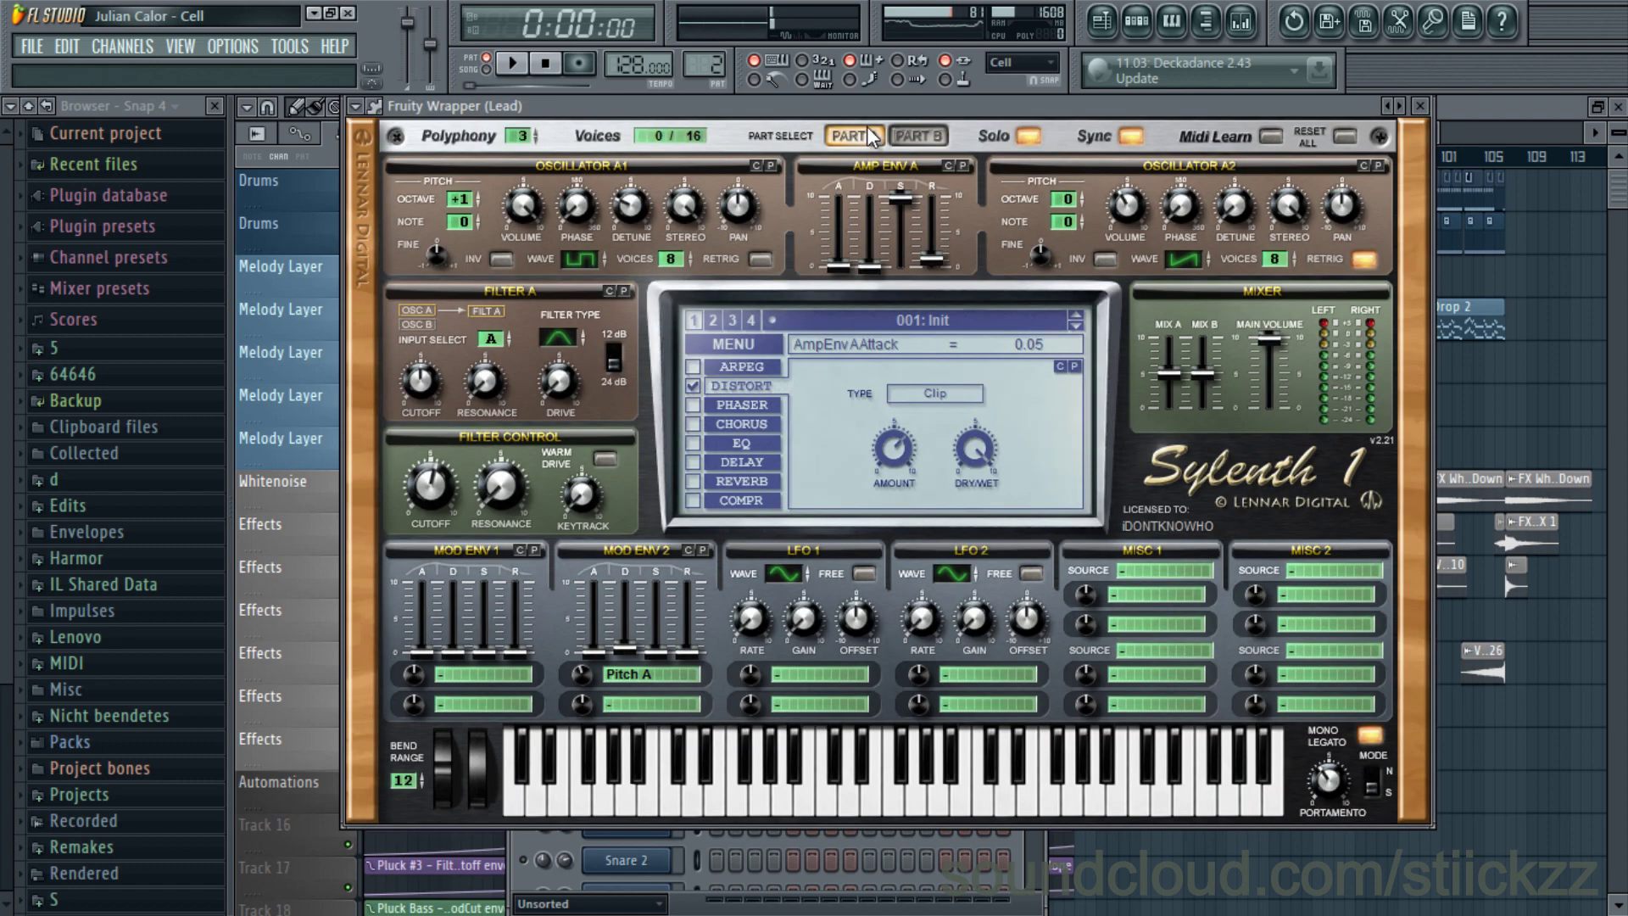
{"action": "key", "text": "space"}
{"action": "left_click_drag", "start_coordinate": [867, 125], "coordinate": [860, 173]}
{"action": "left_click", "coordinate": [1428, 164]}
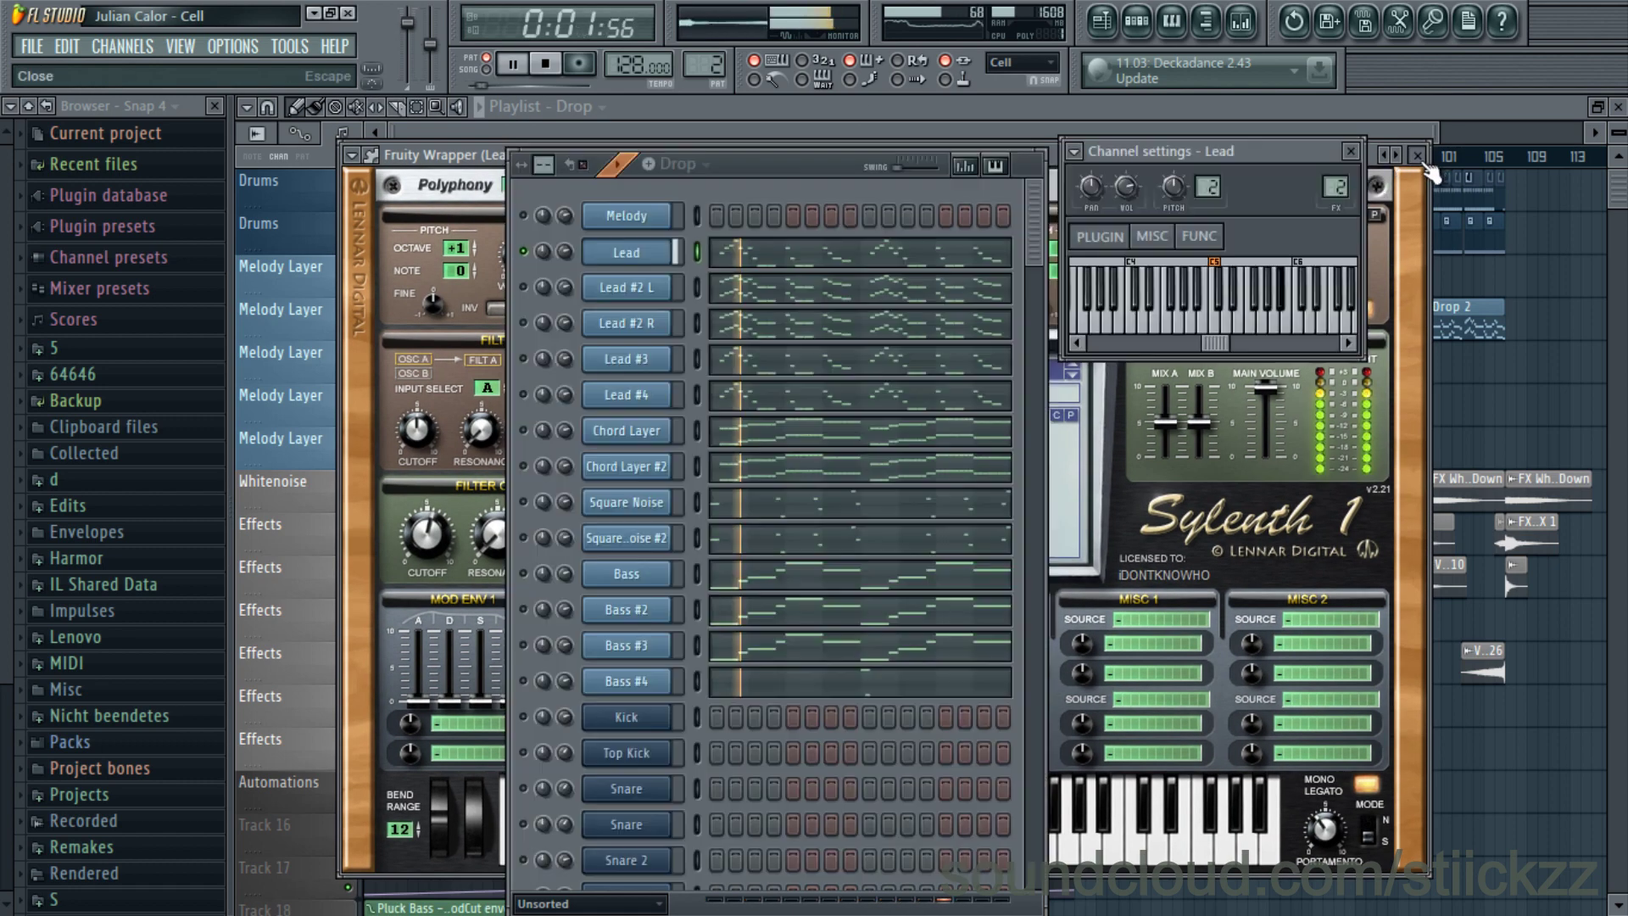
{"action": "key", "text": "space"}
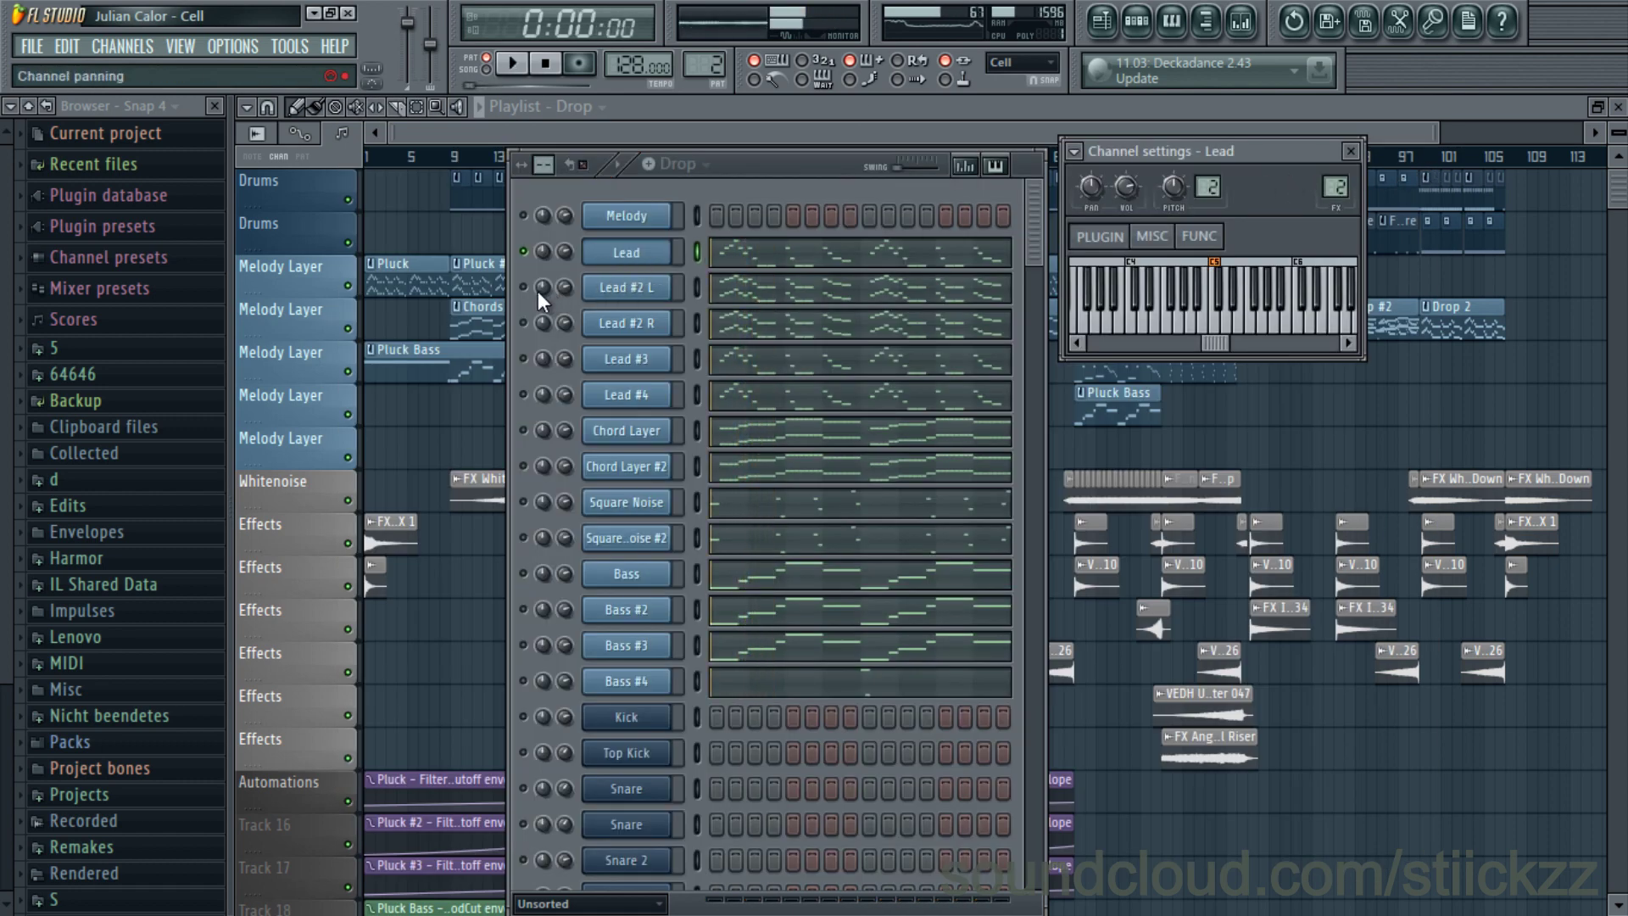
- Play the Lead #2 L and Lead #2 R channels and inspect the Sylenth1 settings of each
{"action": "key", "text": "space"}
{"action": "left_click", "coordinate": [632, 293]}
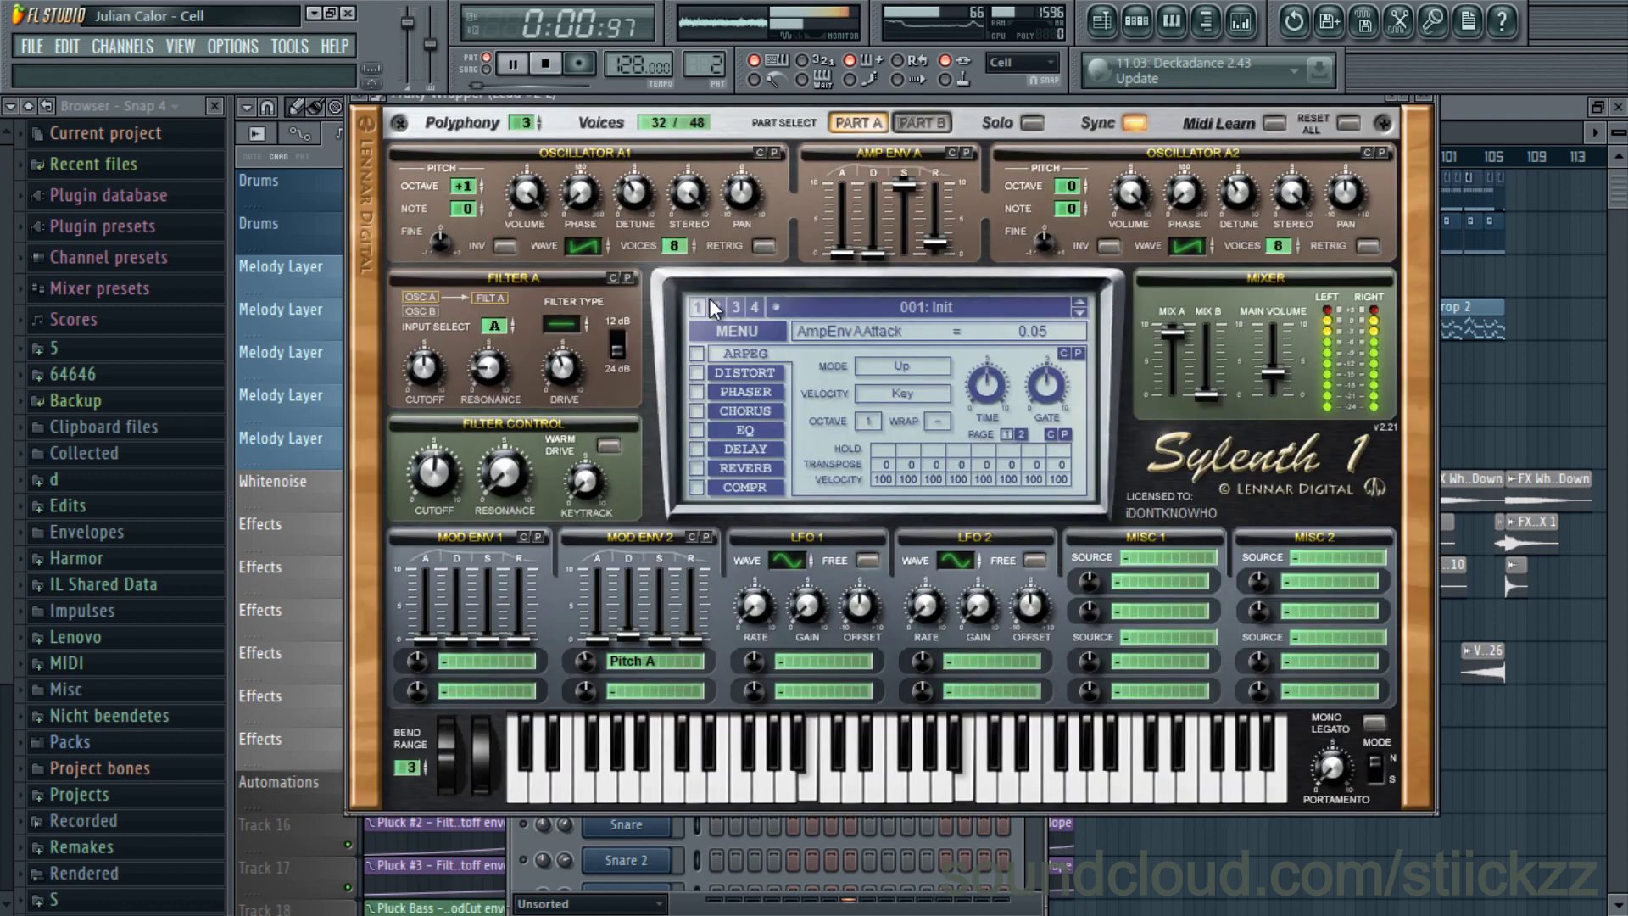
{"action": "left_click", "coordinate": [1439, 114]}
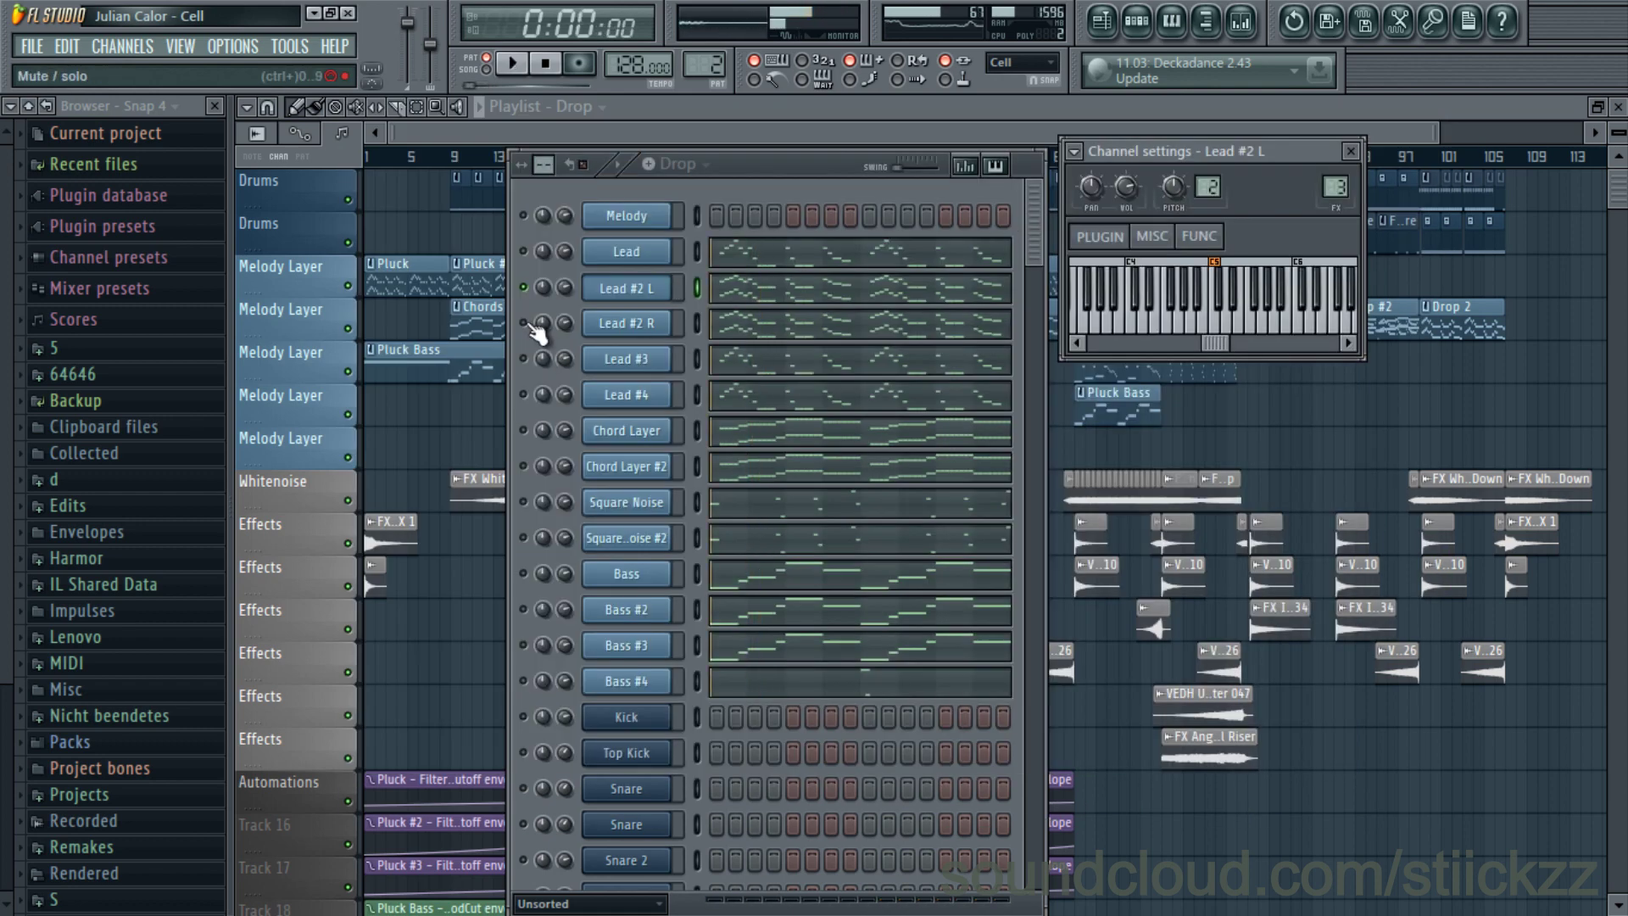
{"action": "left_click", "coordinate": [660, 327]}
{"action": "key", "text": "space"}
{"action": "key", "text": "space"}
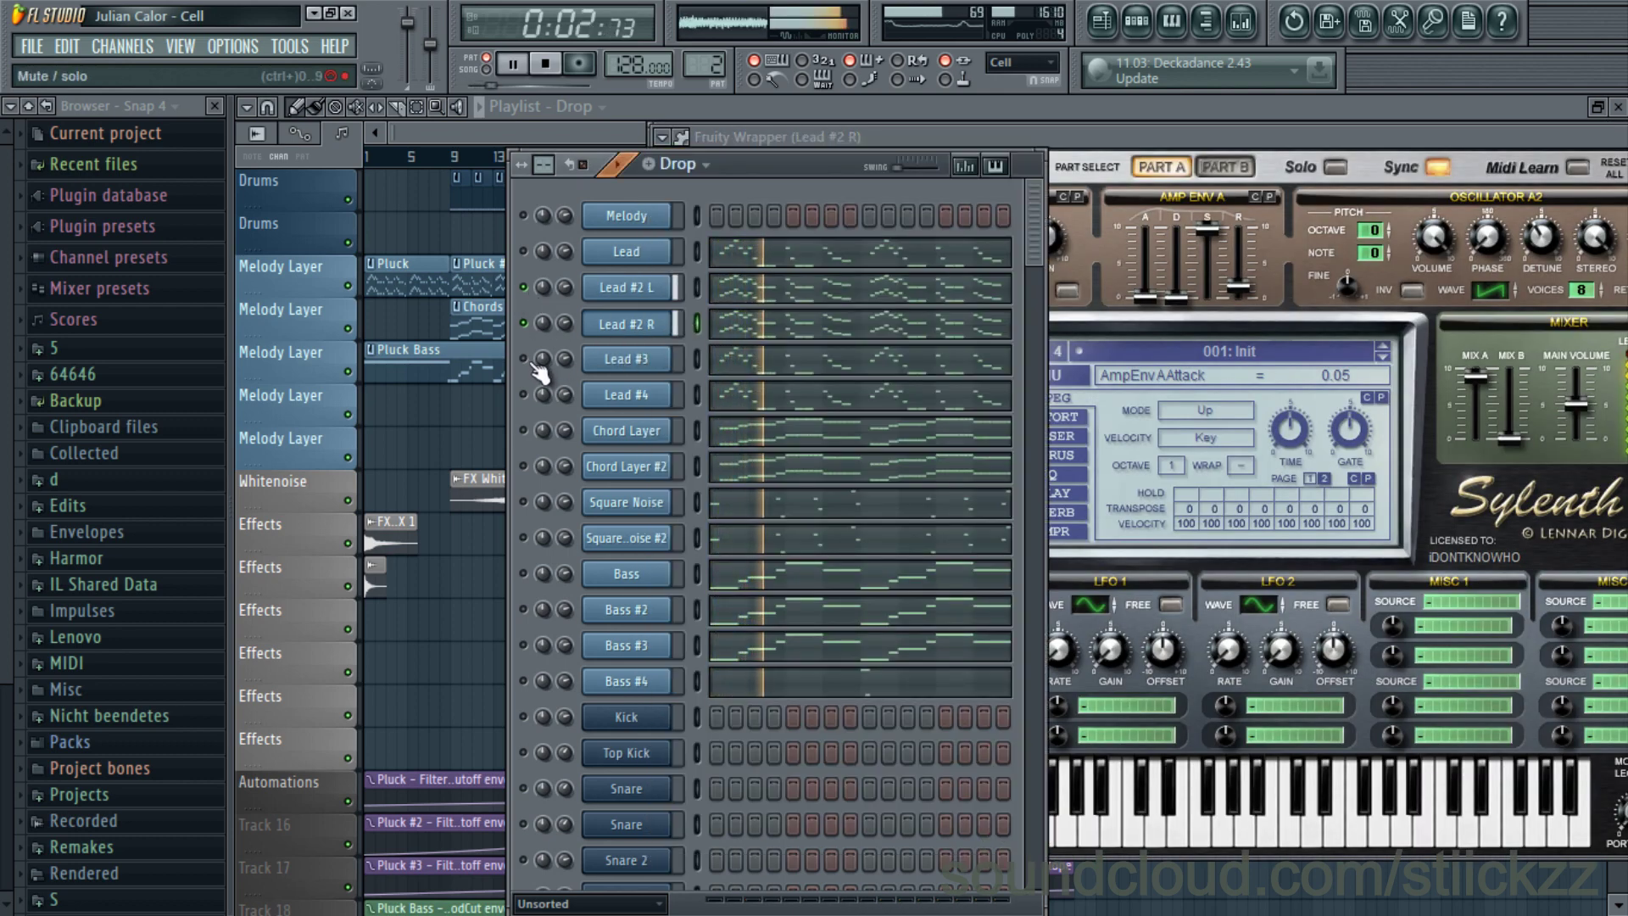
{"action": "key", "text": "space"}
- Play the Lead #3 and Lead #4 channels and inspect the Sylenth1 settings of each
{"action": "left_click", "coordinate": [626, 366]}
{"action": "key", "text": "space"}
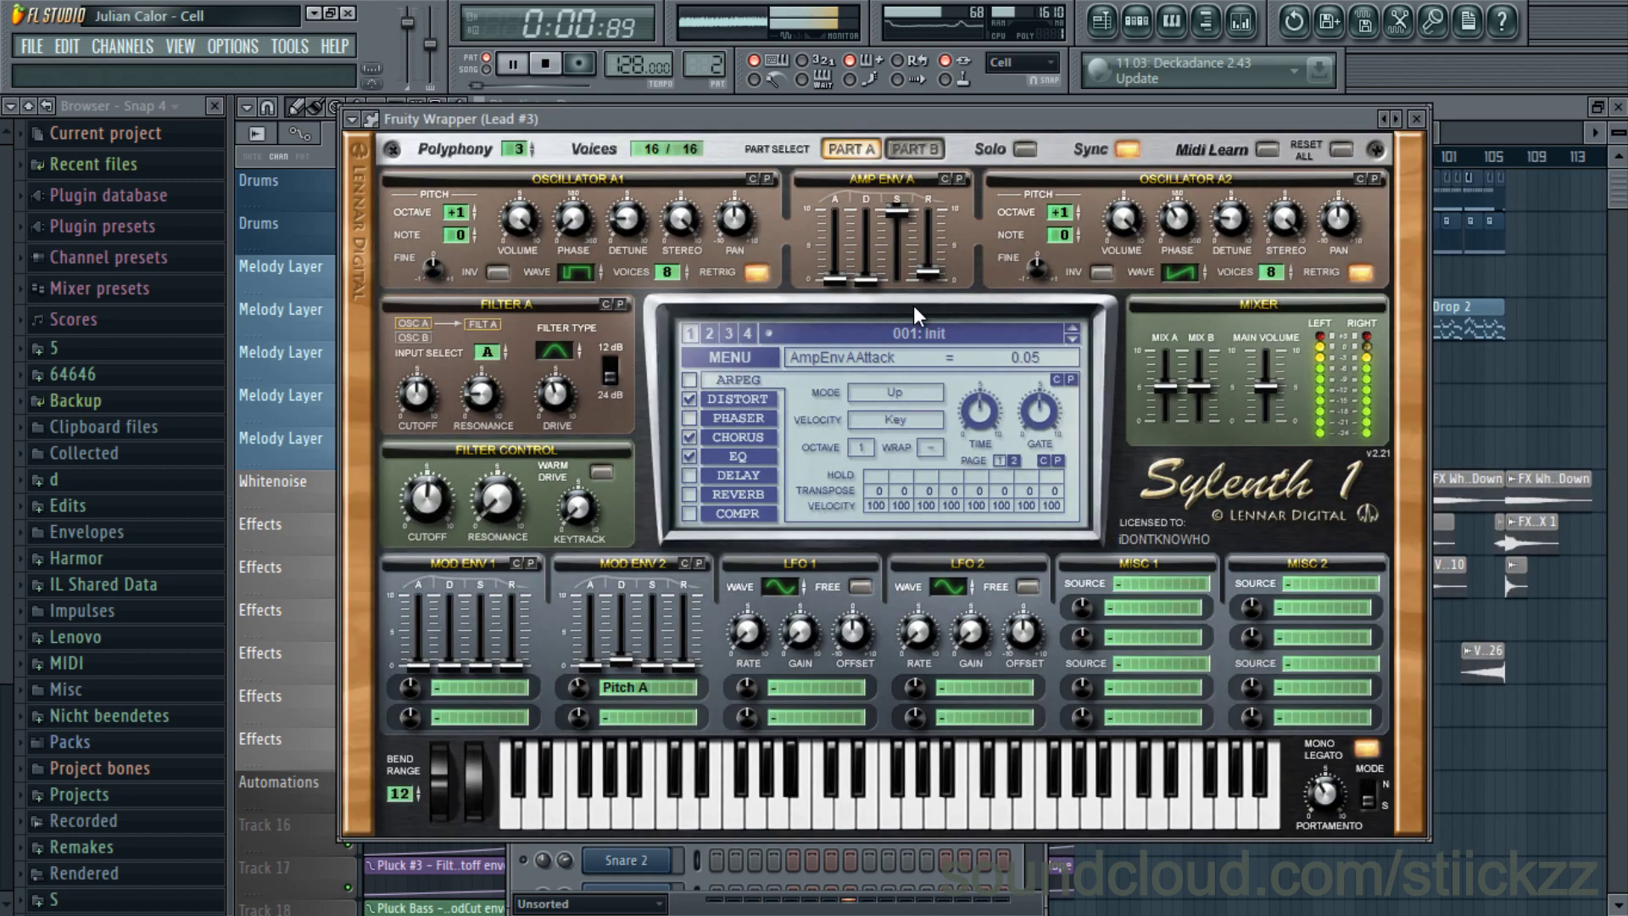
{"action": "left_click", "coordinate": [1415, 121]}
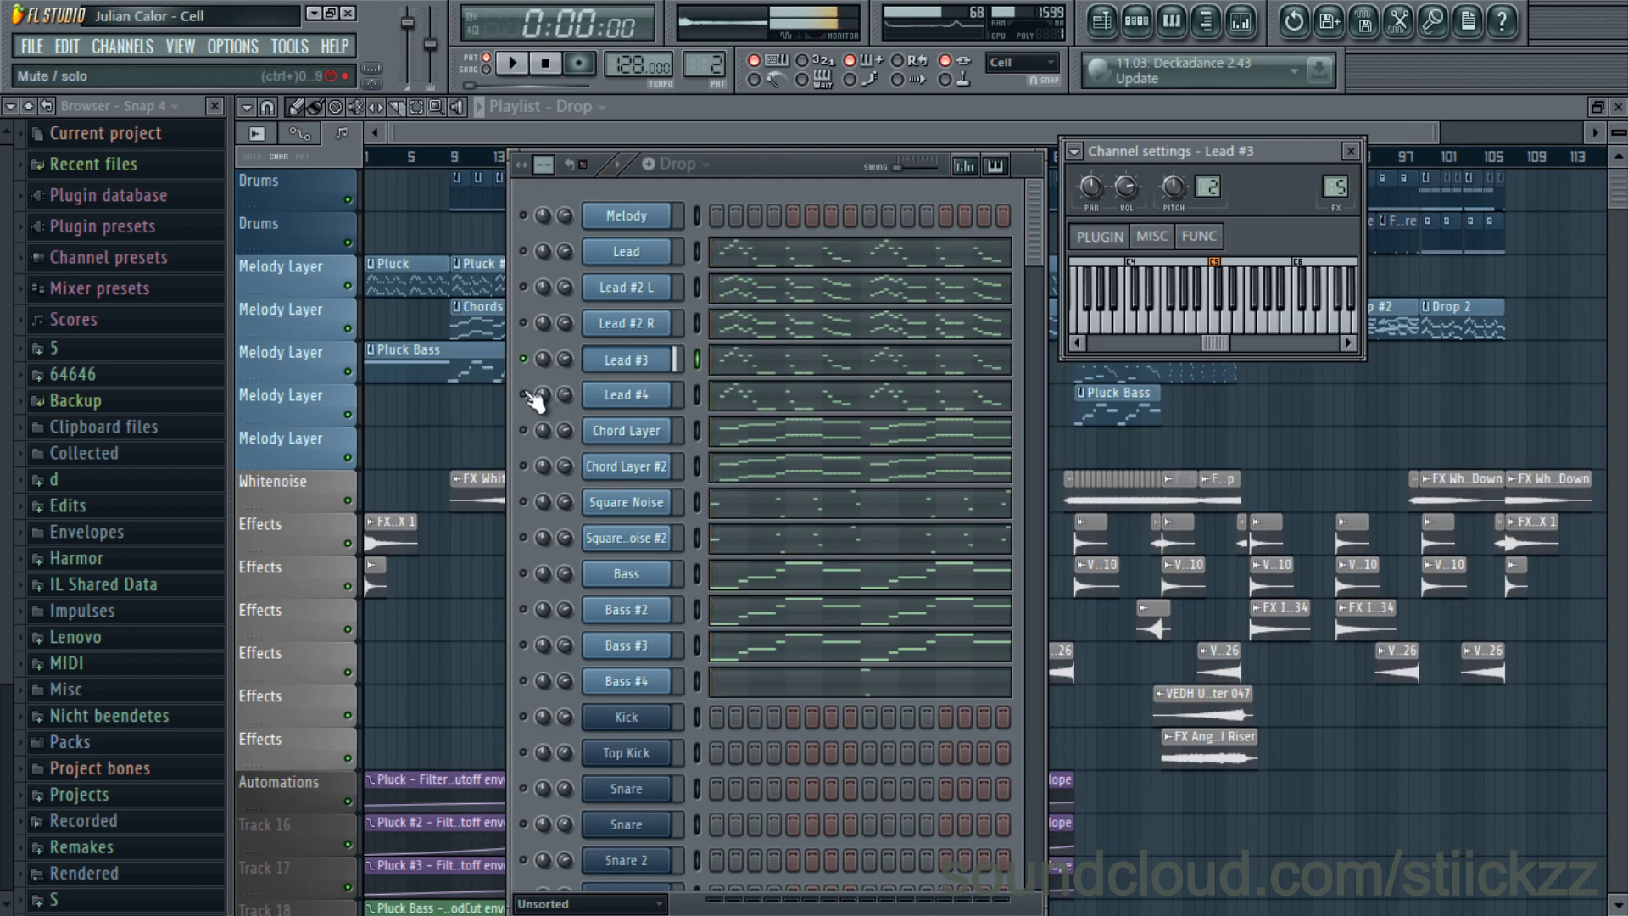
{"action": "left_click", "coordinate": [634, 396]}
{"action": "key", "text": "space"}
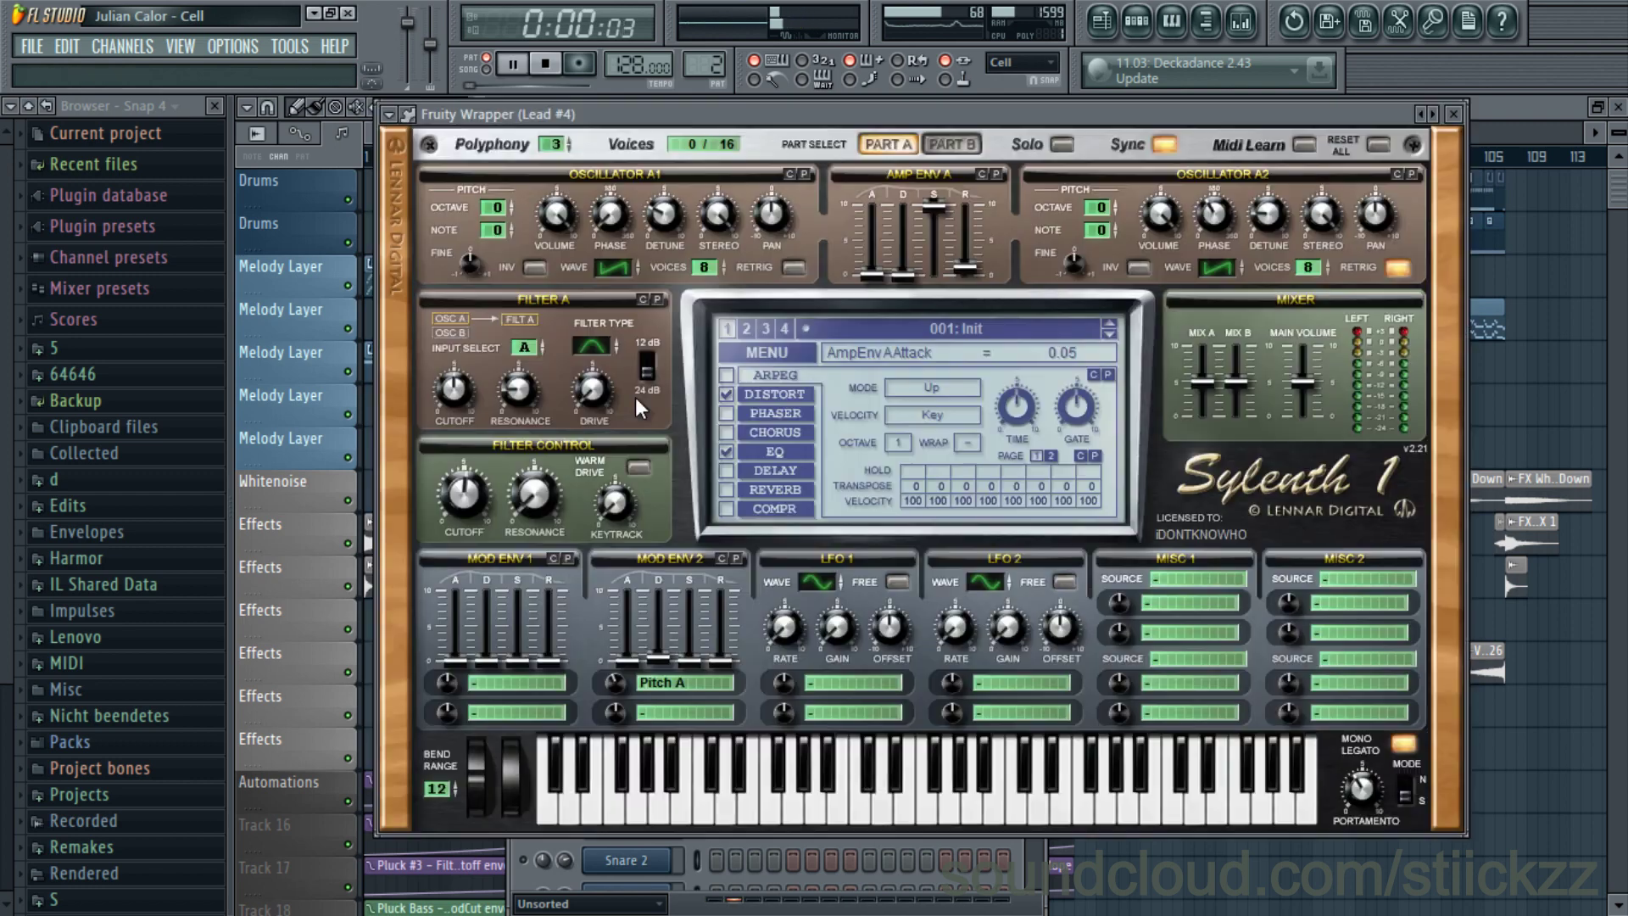
{"action": "left_click", "coordinate": [1452, 114]}
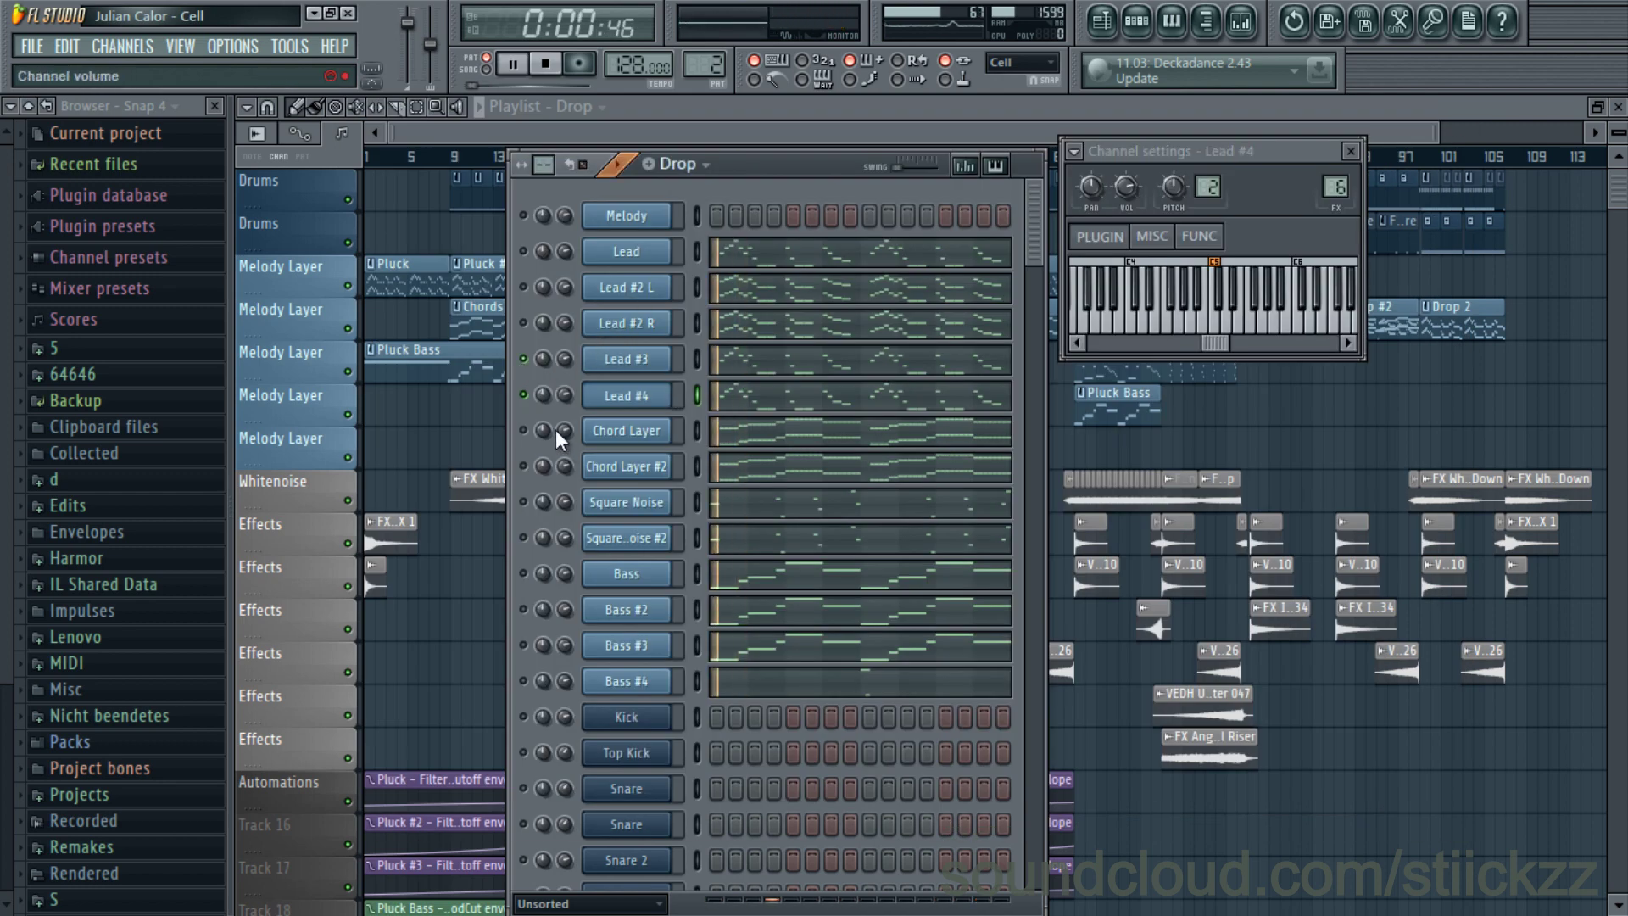
- Unmute Lead, Lead #2 L and Lead #2 R to hear all the lead layers together
{"action": "left_click", "coordinate": [524, 251]}
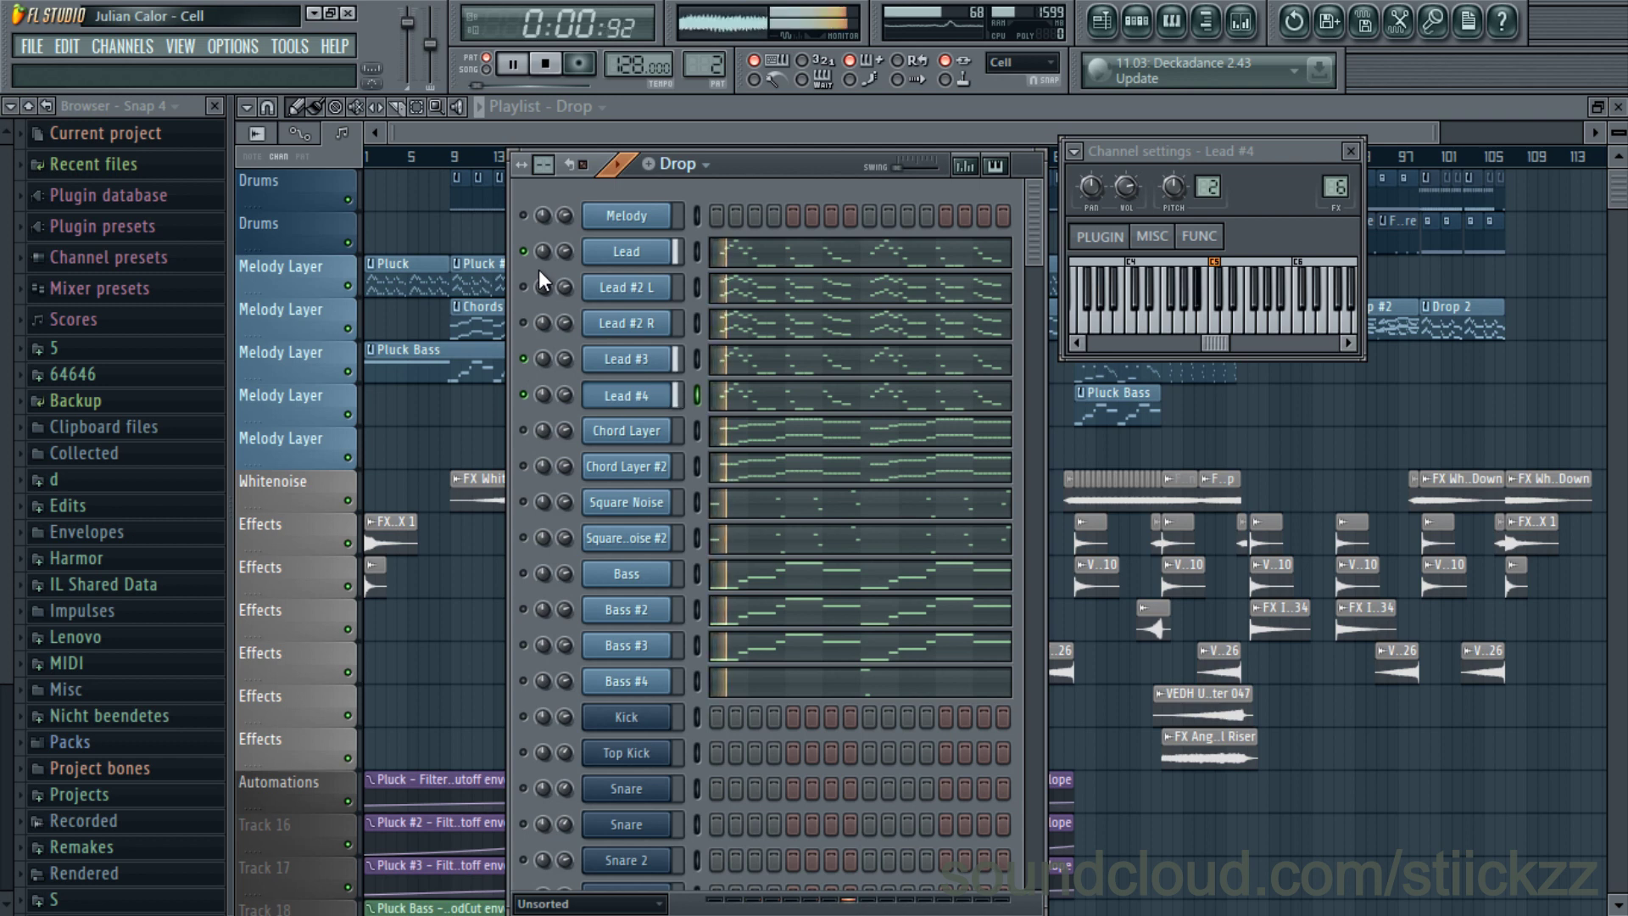
{"action": "left_click", "coordinate": [523, 287]}
{"action": "left_click", "coordinate": [523, 323]}
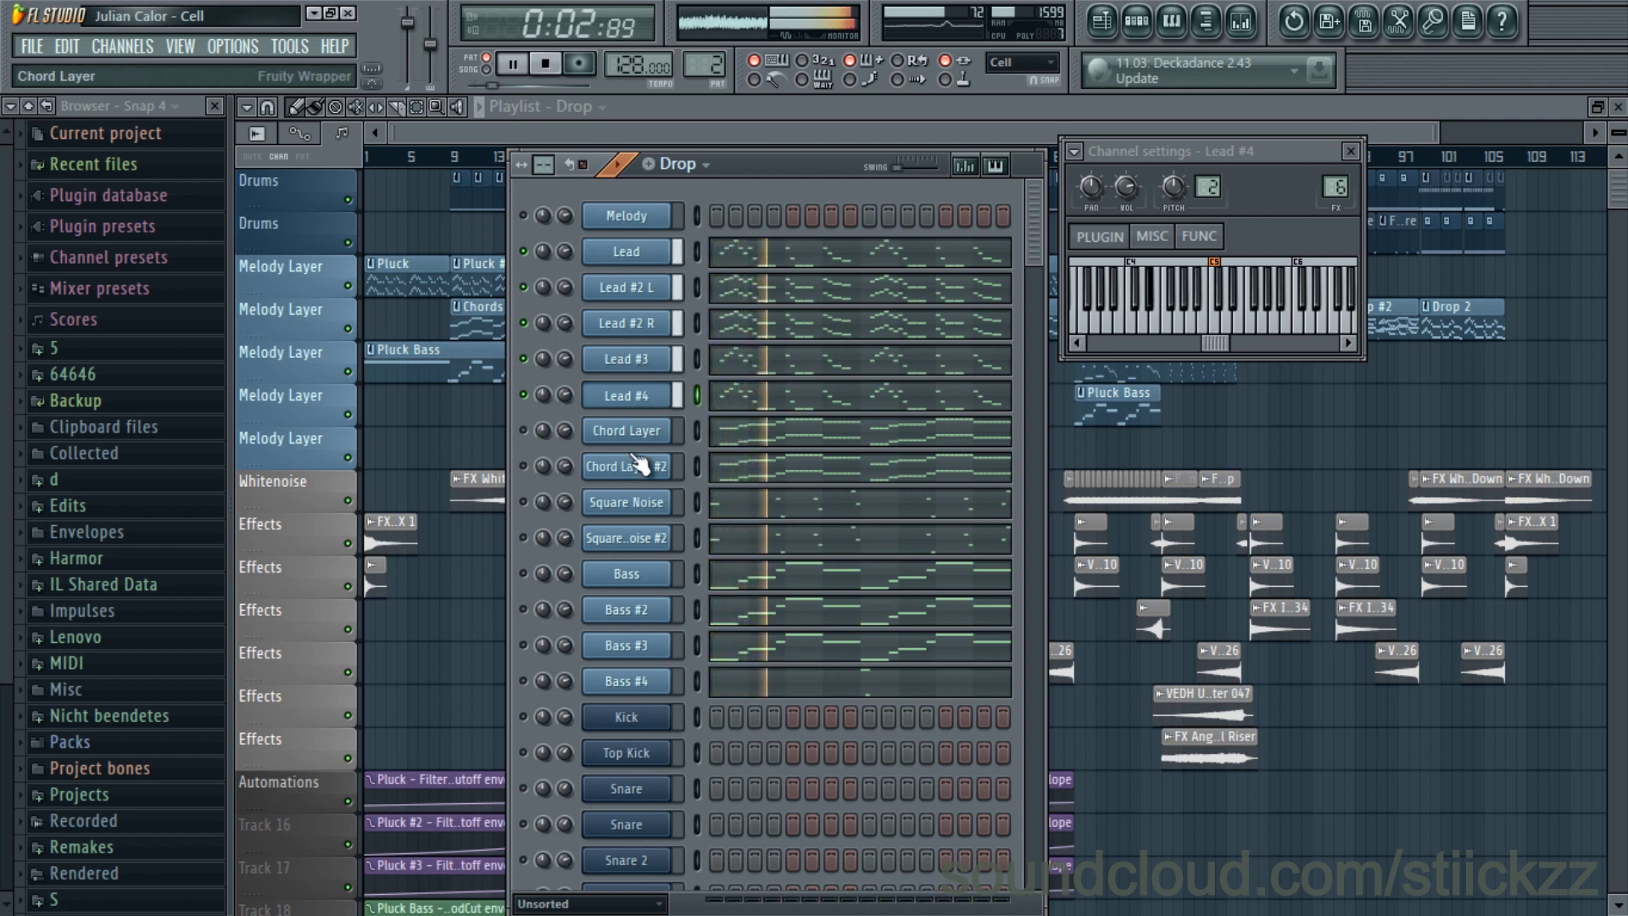
{"action": "key", "text": "space"}
- Solo the Chord Layer channel, play it and inspect its Sylenth1 settings
{"action": "left_click", "coordinate": [523, 430]}
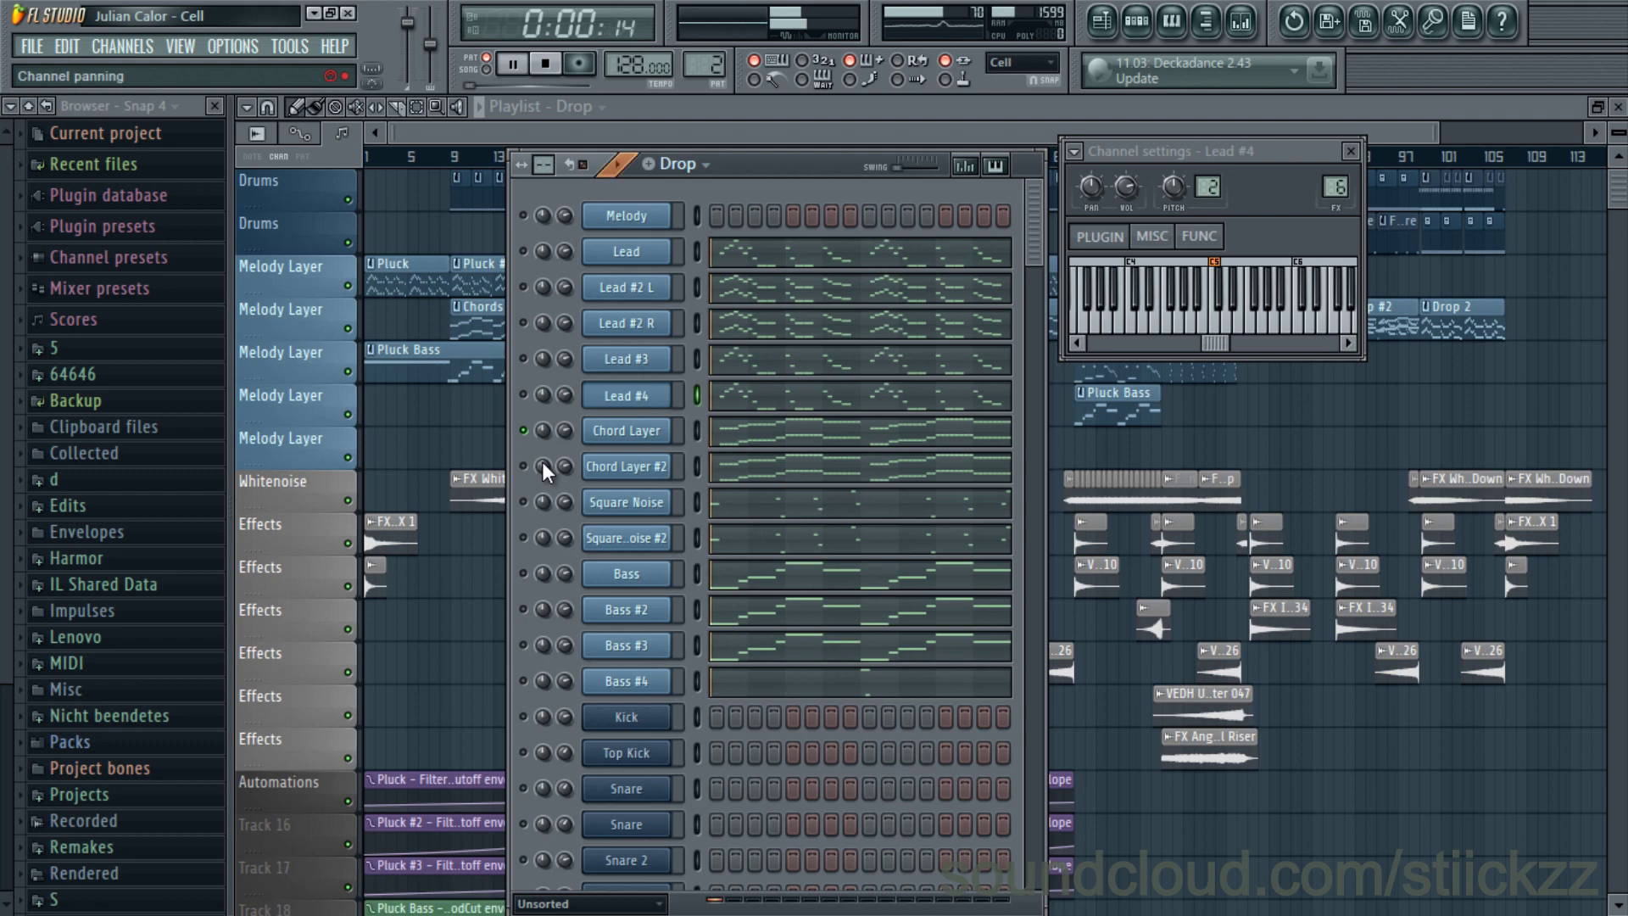
{"action": "left_click", "coordinate": [663, 434]}
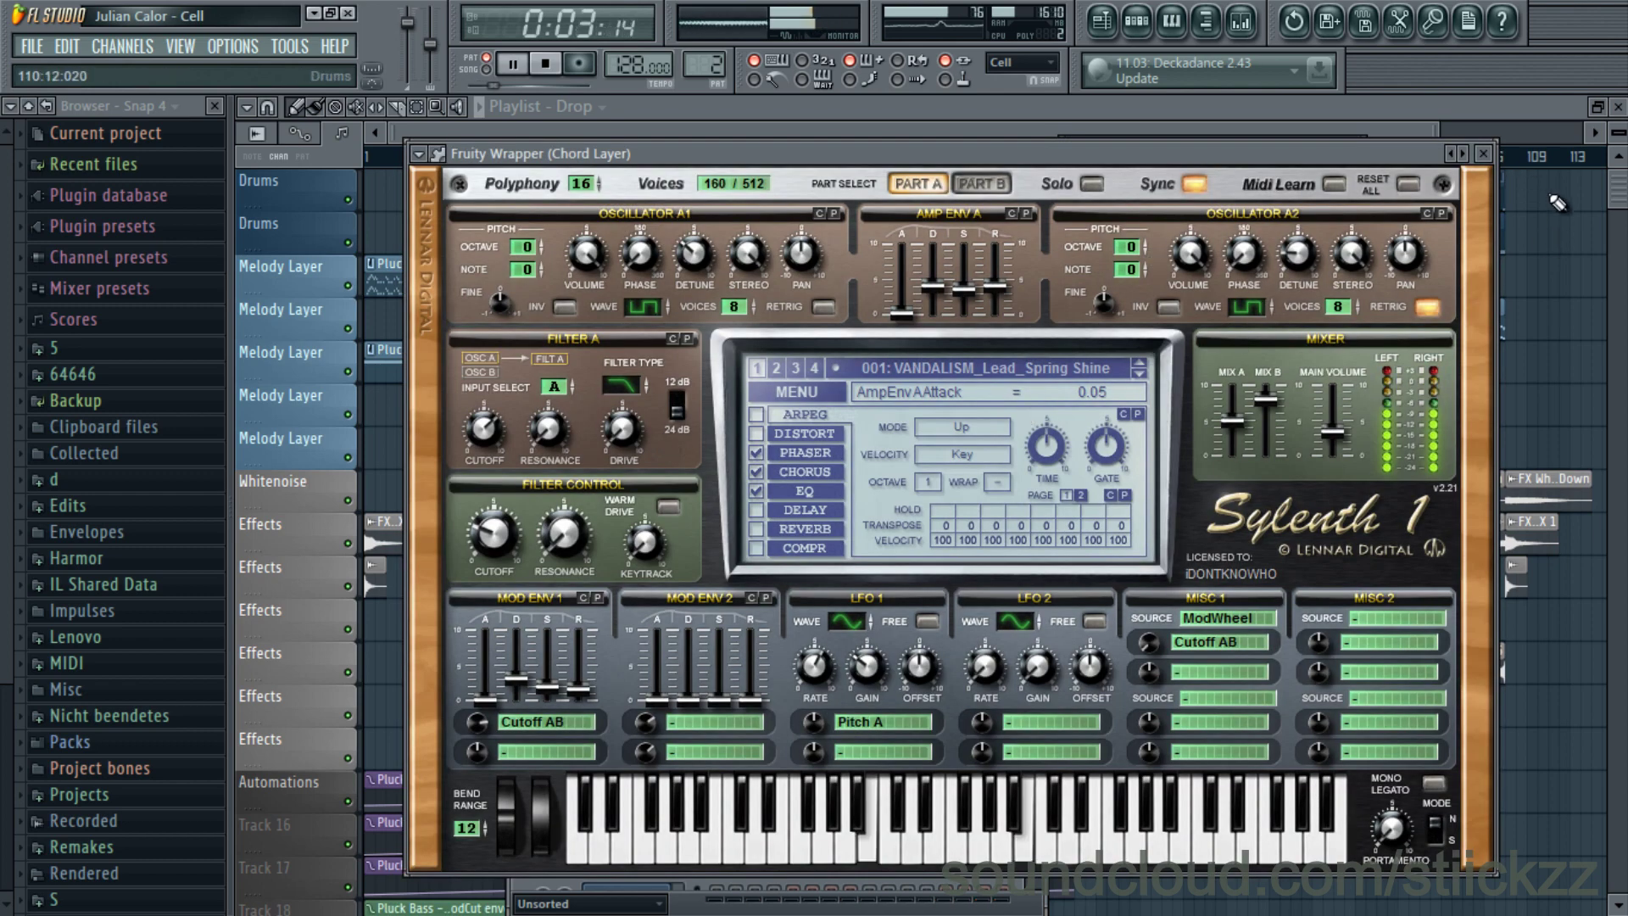
{"action": "left_click", "coordinate": [1484, 155]}
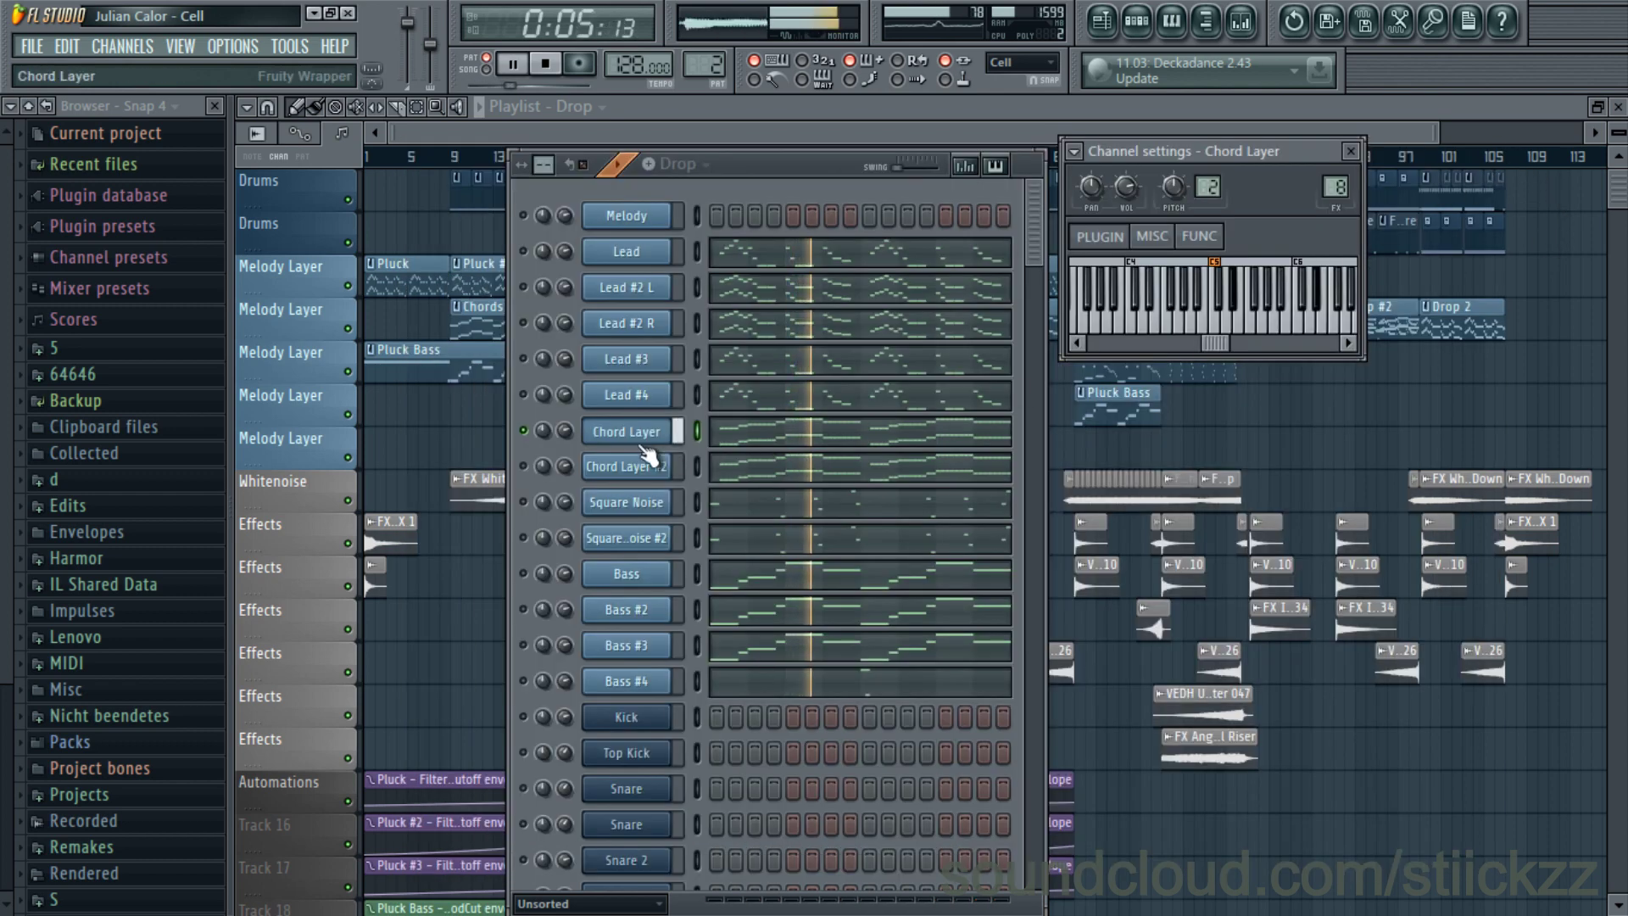
{"action": "key", "text": "space"}
- Solo Chord Layer #2, inspect its synth settings and play it together with Chord Layer
{"action": "right_click", "coordinate": [525, 466]}
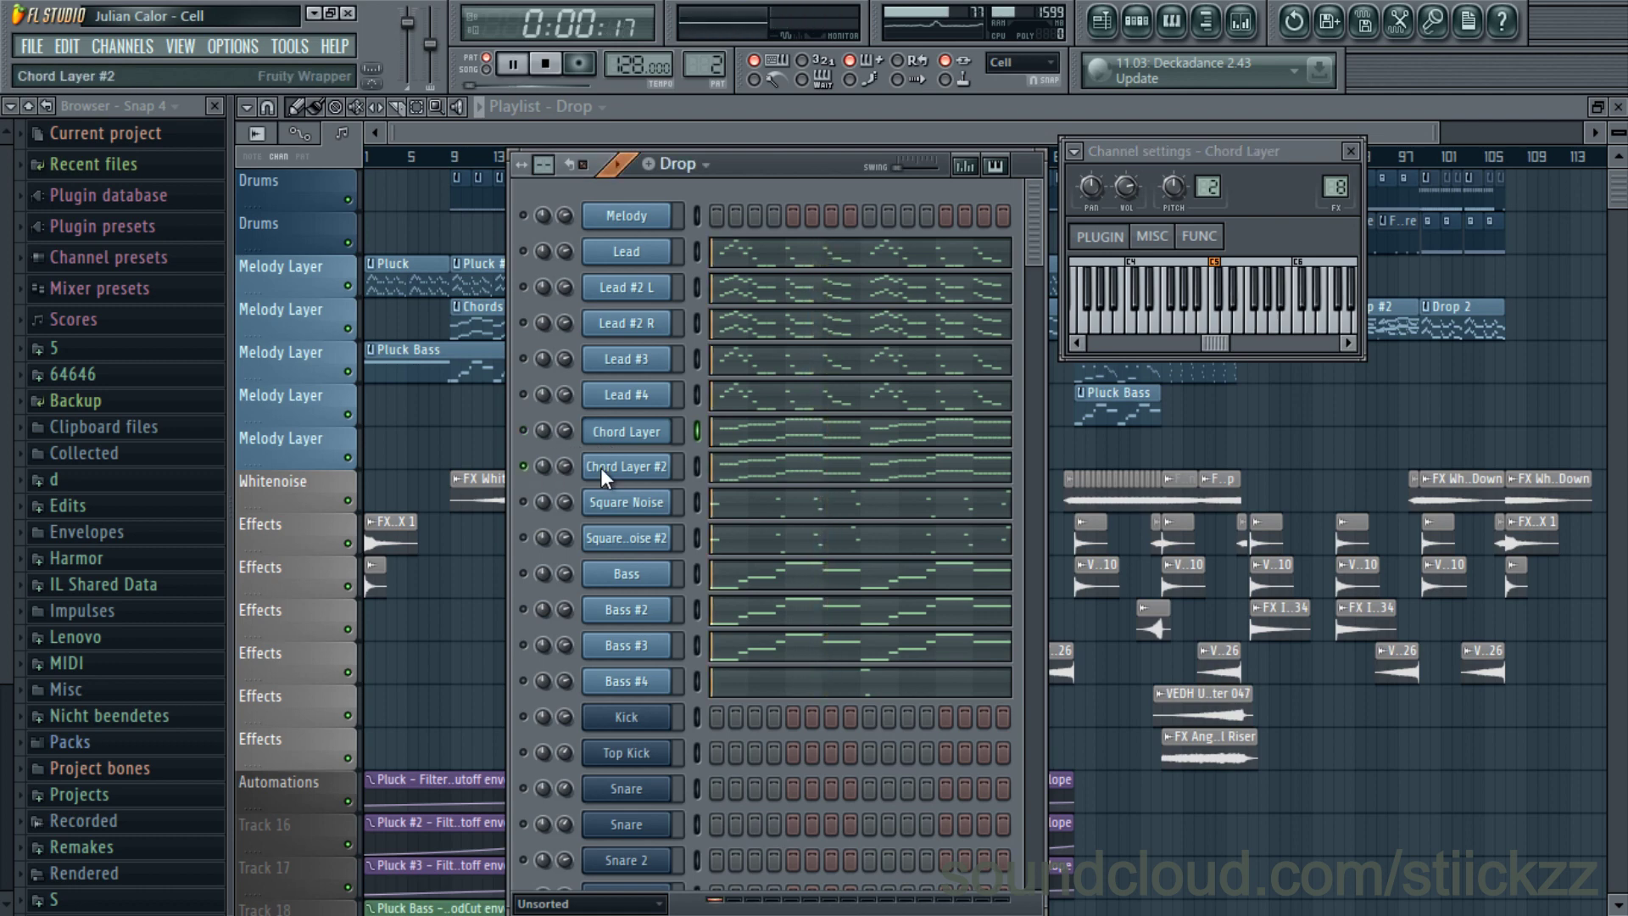
{"action": "left_click", "coordinate": [600, 466]}
{"action": "left_click", "coordinate": [1458, 160]}
{"action": "key", "text": "space"}
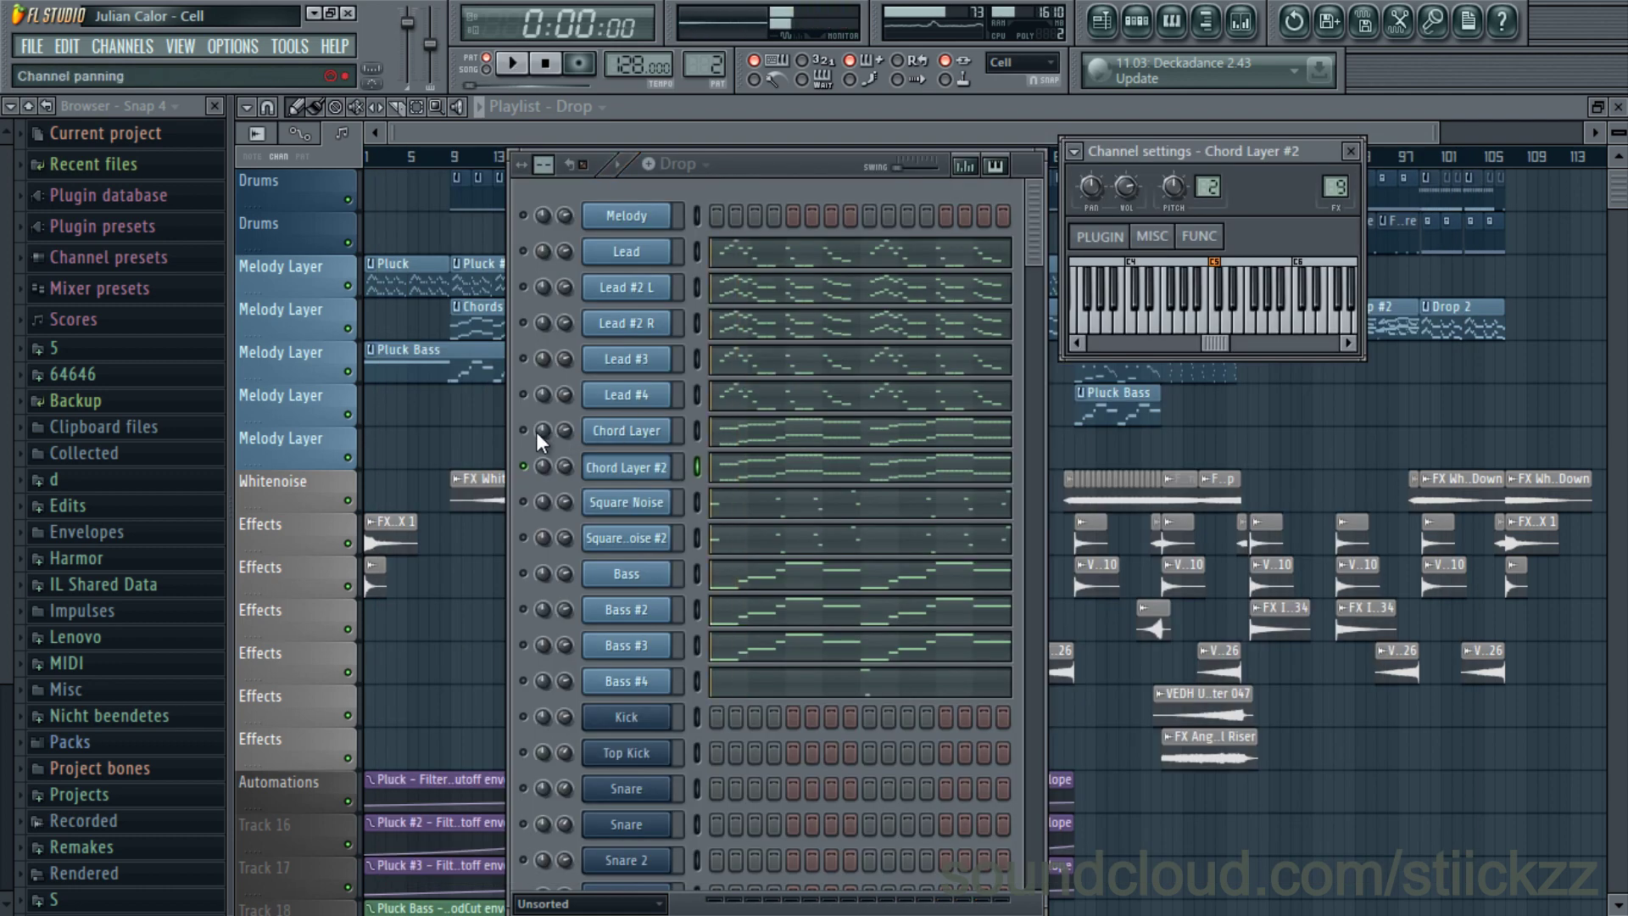
{"action": "key", "text": "space"}
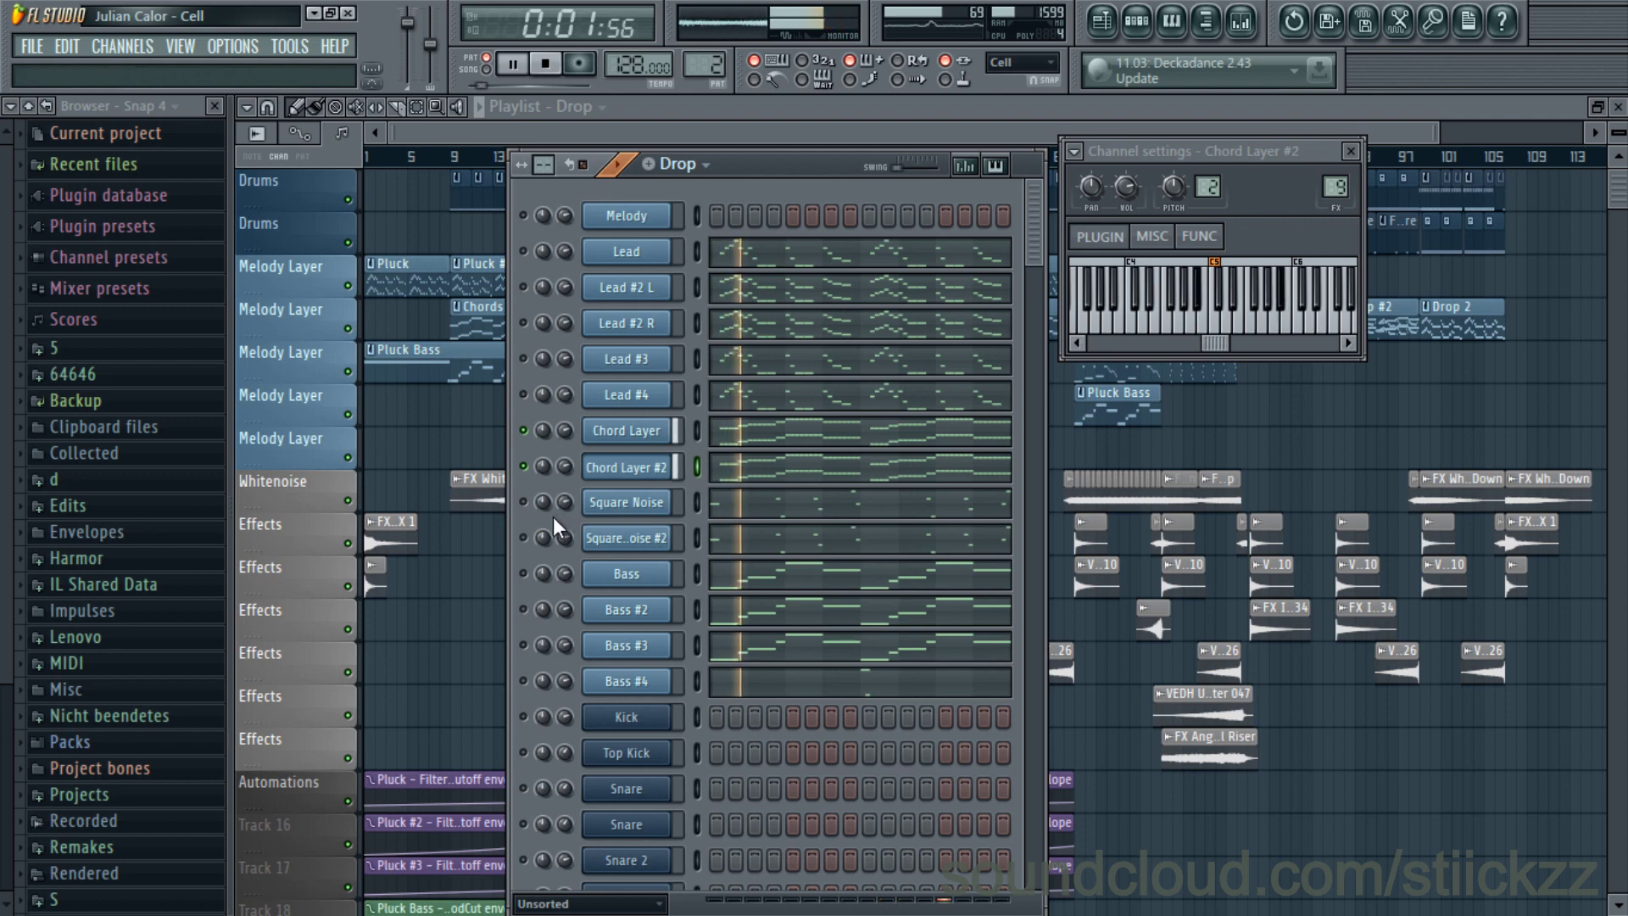
- Solo the Square Noise channel, inspect its Sylenth1 settings and play it on its own
{"action": "left_click", "coordinate": [523, 502]}
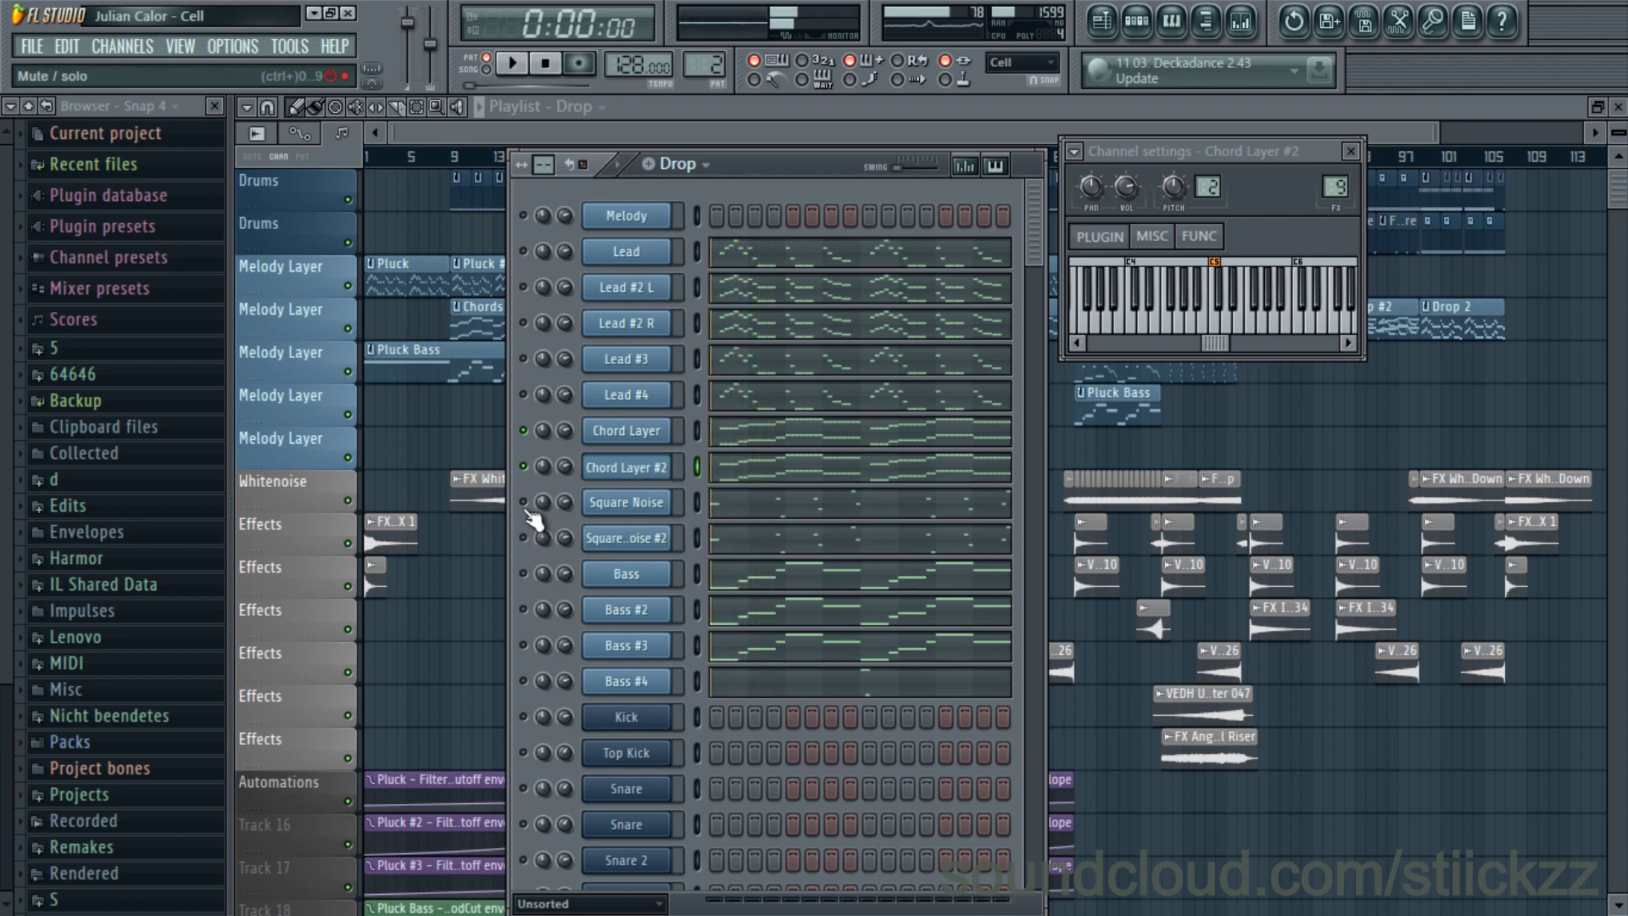
{"action": "left_click", "coordinate": [617, 509]}
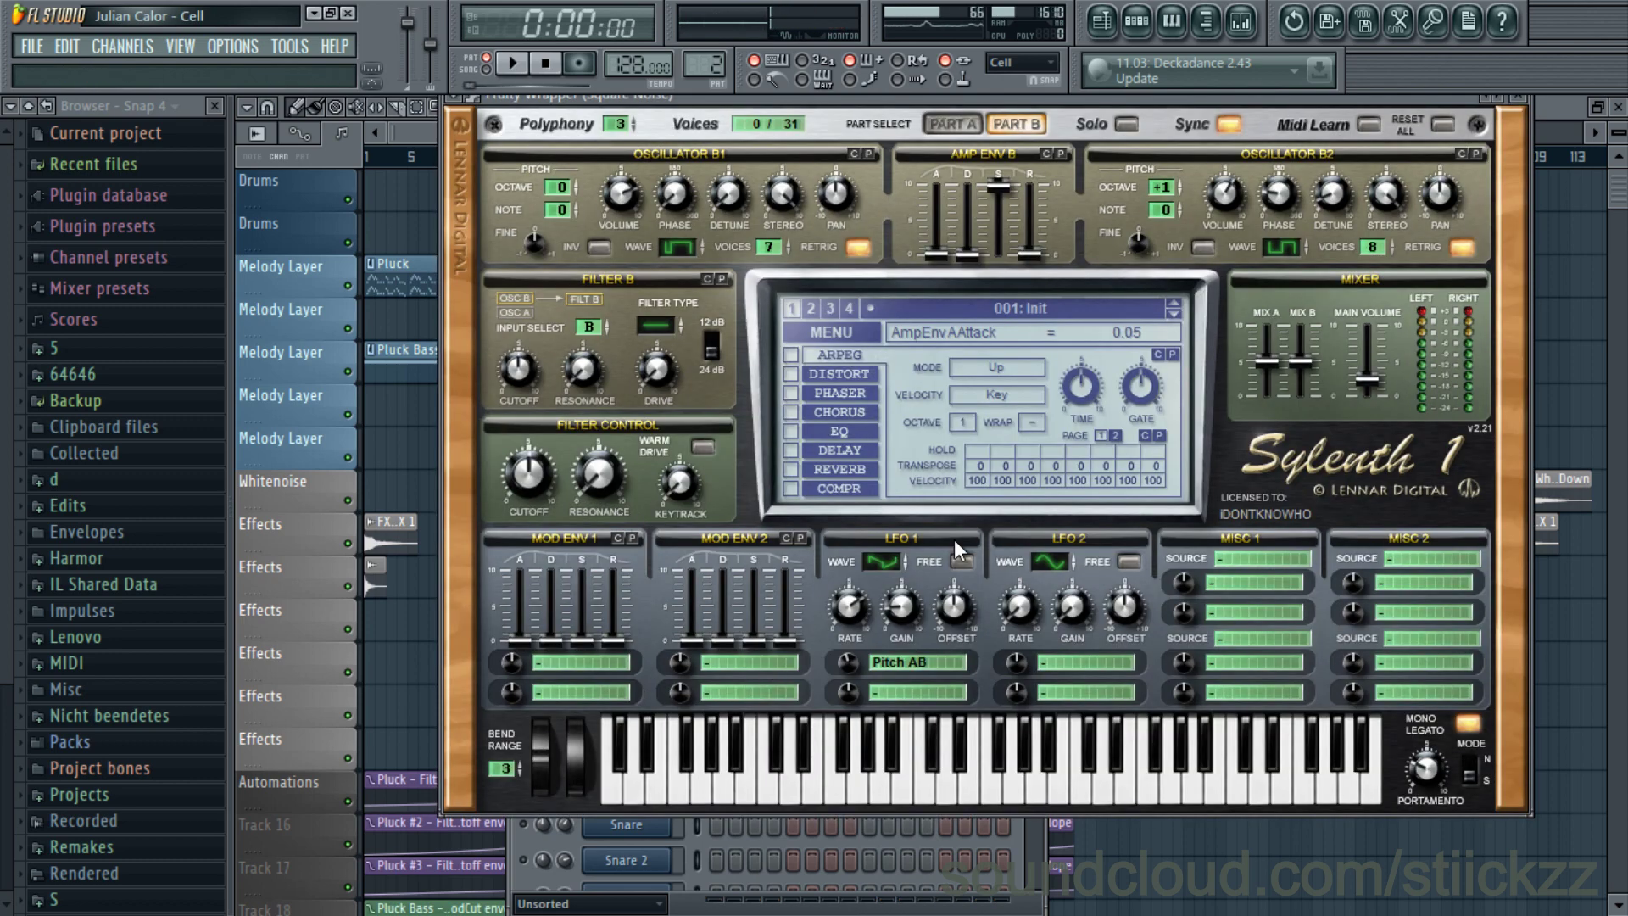
{"action": "key", "text": "space"}
{"action": "key", "text": "space"}
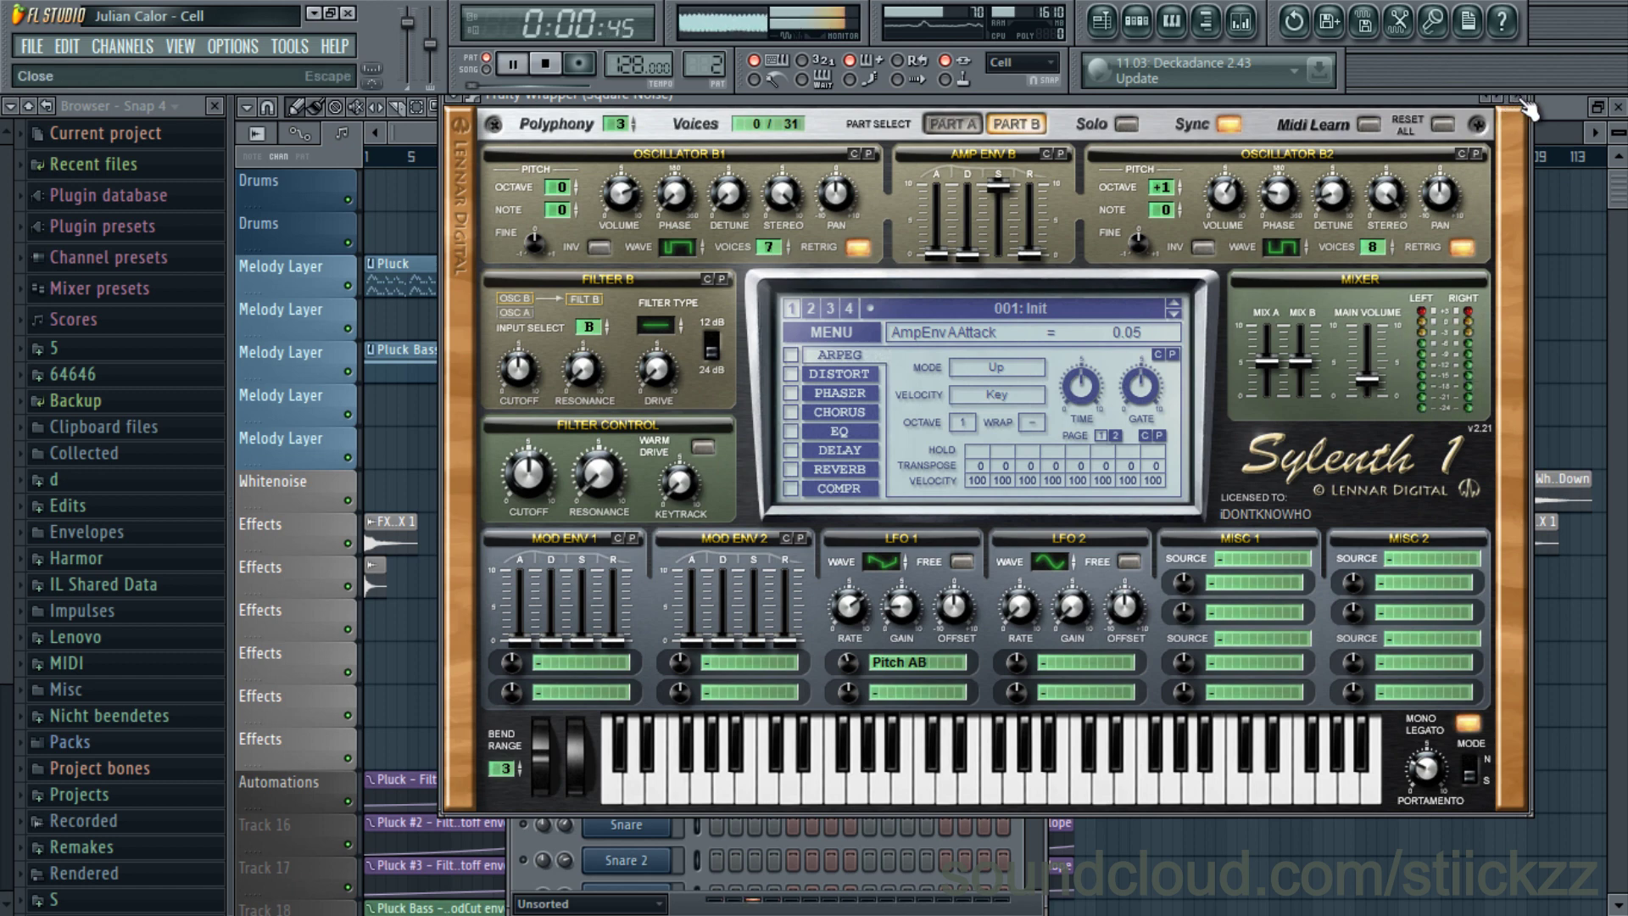
{"action": "key", "text": "space"}
{"action": "left_click", "coordinate": [1517, 98]}
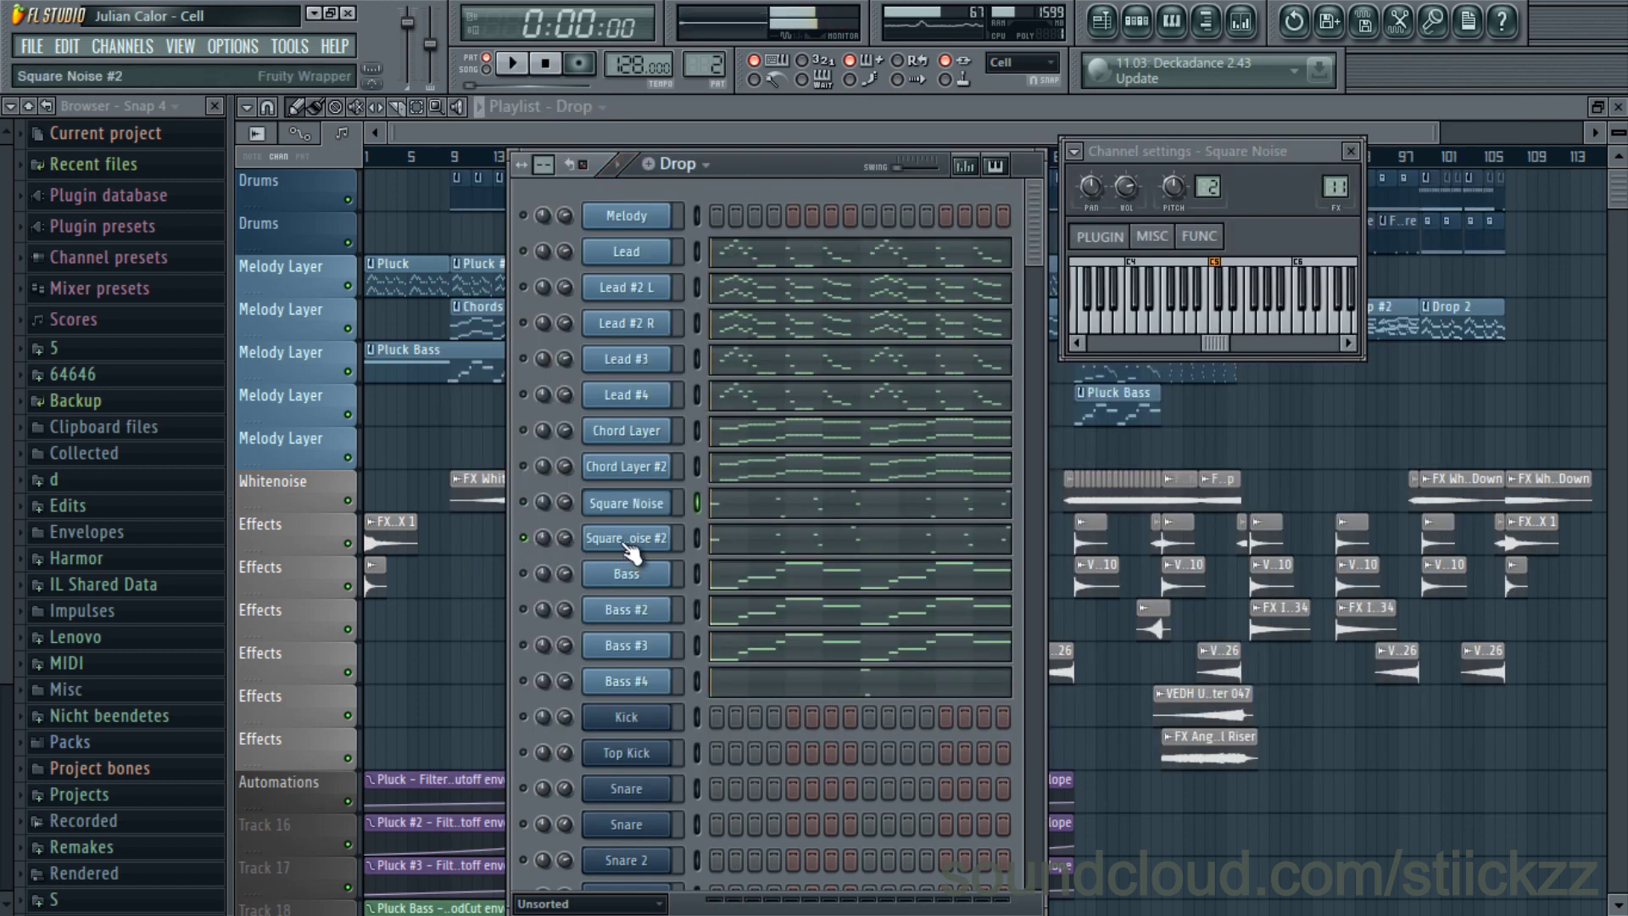
- Inspect the Sylenth1 settings of Square Noise #2 and play it alone and together with Square Noise
{"action": "left_click", "coordinate": [630, 538]}
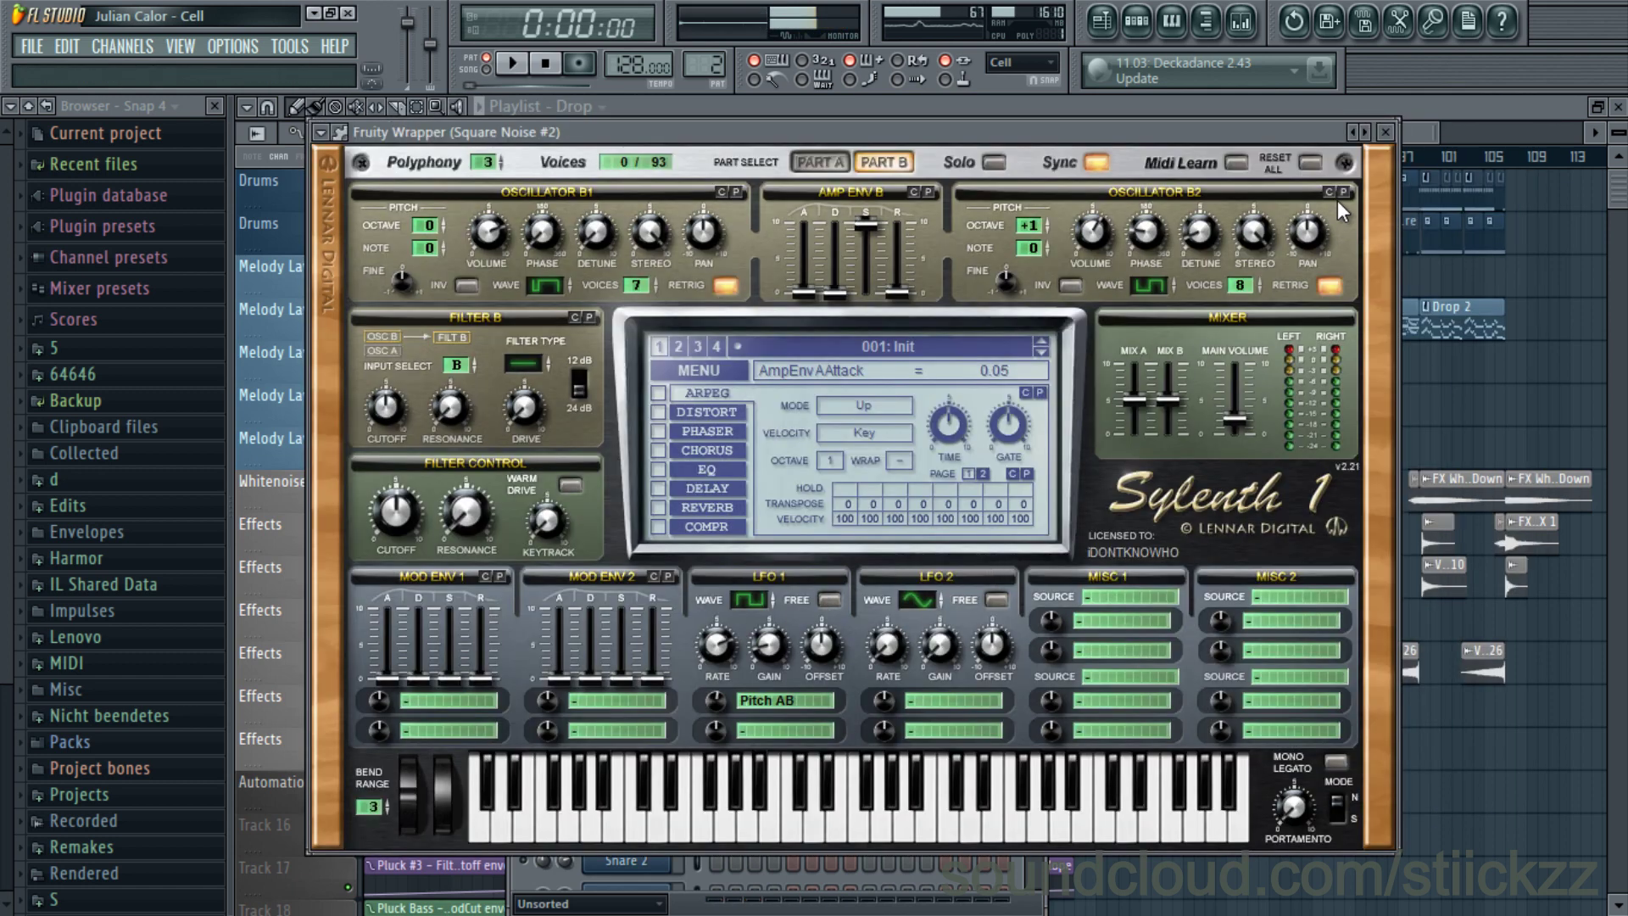
{"action": "left_click", "coordinate": [1385, 131]}
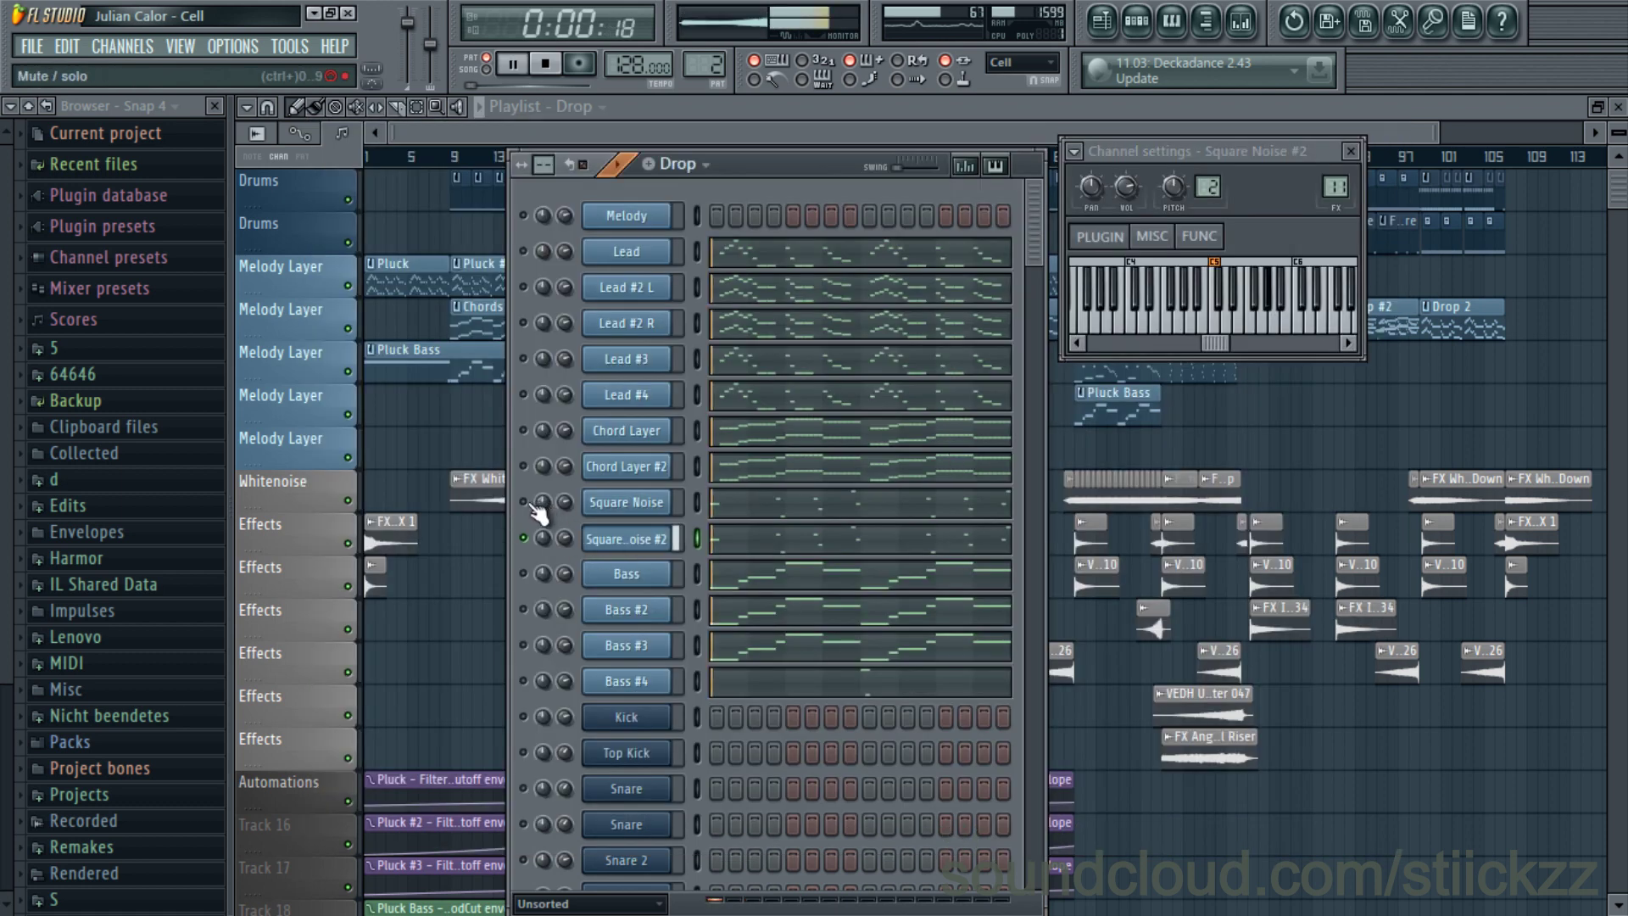
{"action": "right_click", "coordinate": [535, 500]}
{"action": "left_click", "coordinate": [556, 510]}
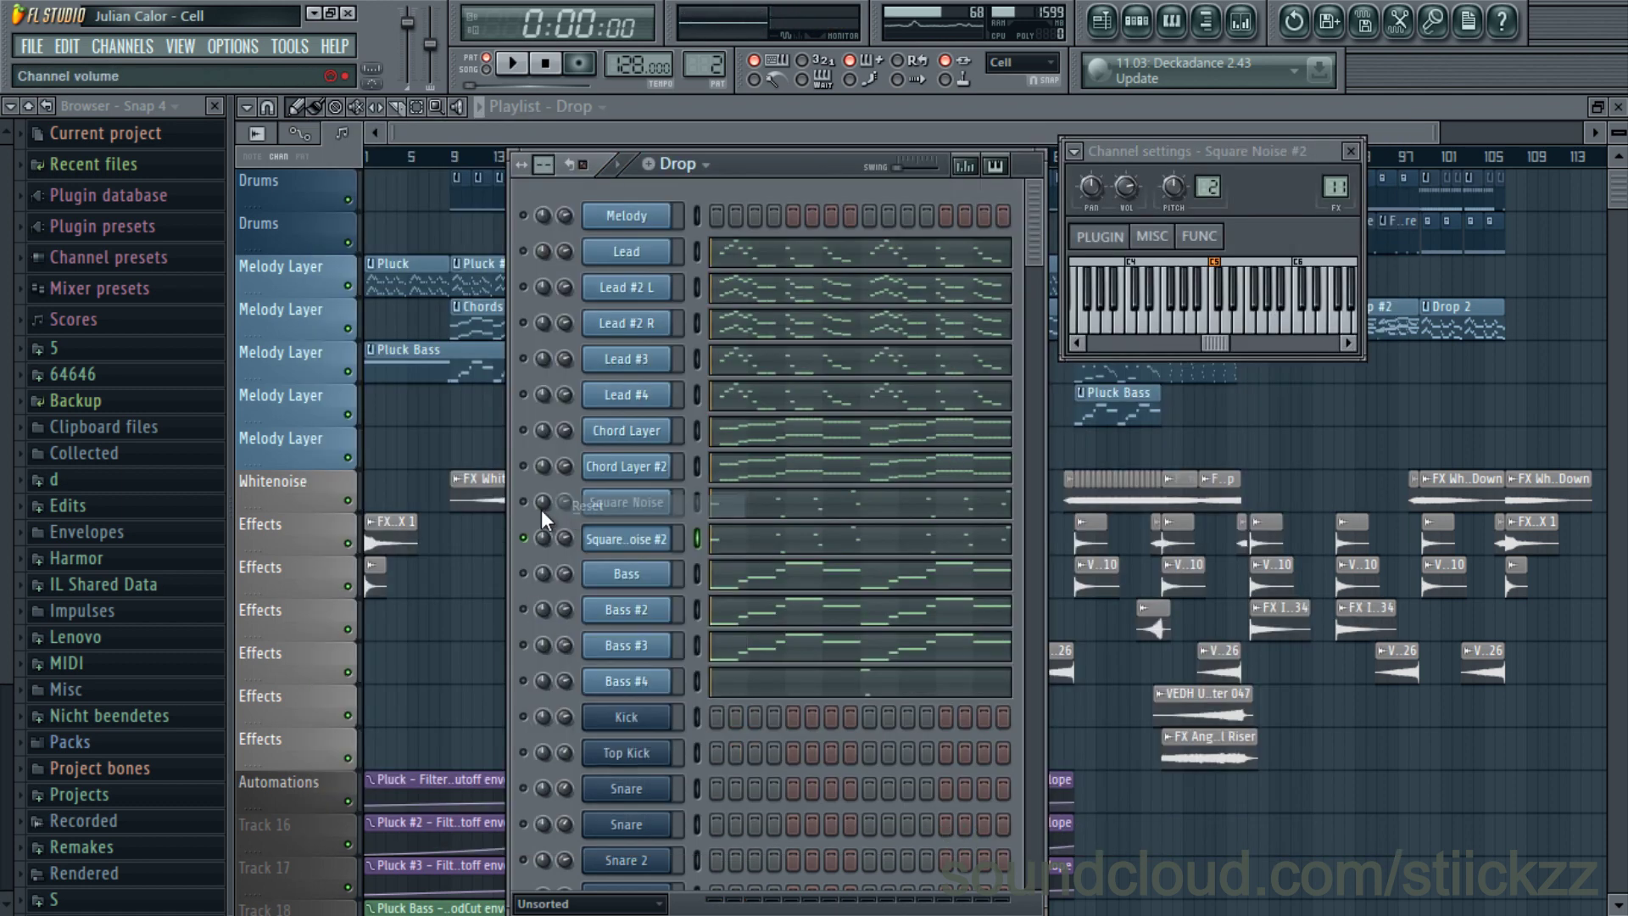
{"action": "key", "text": "space"}
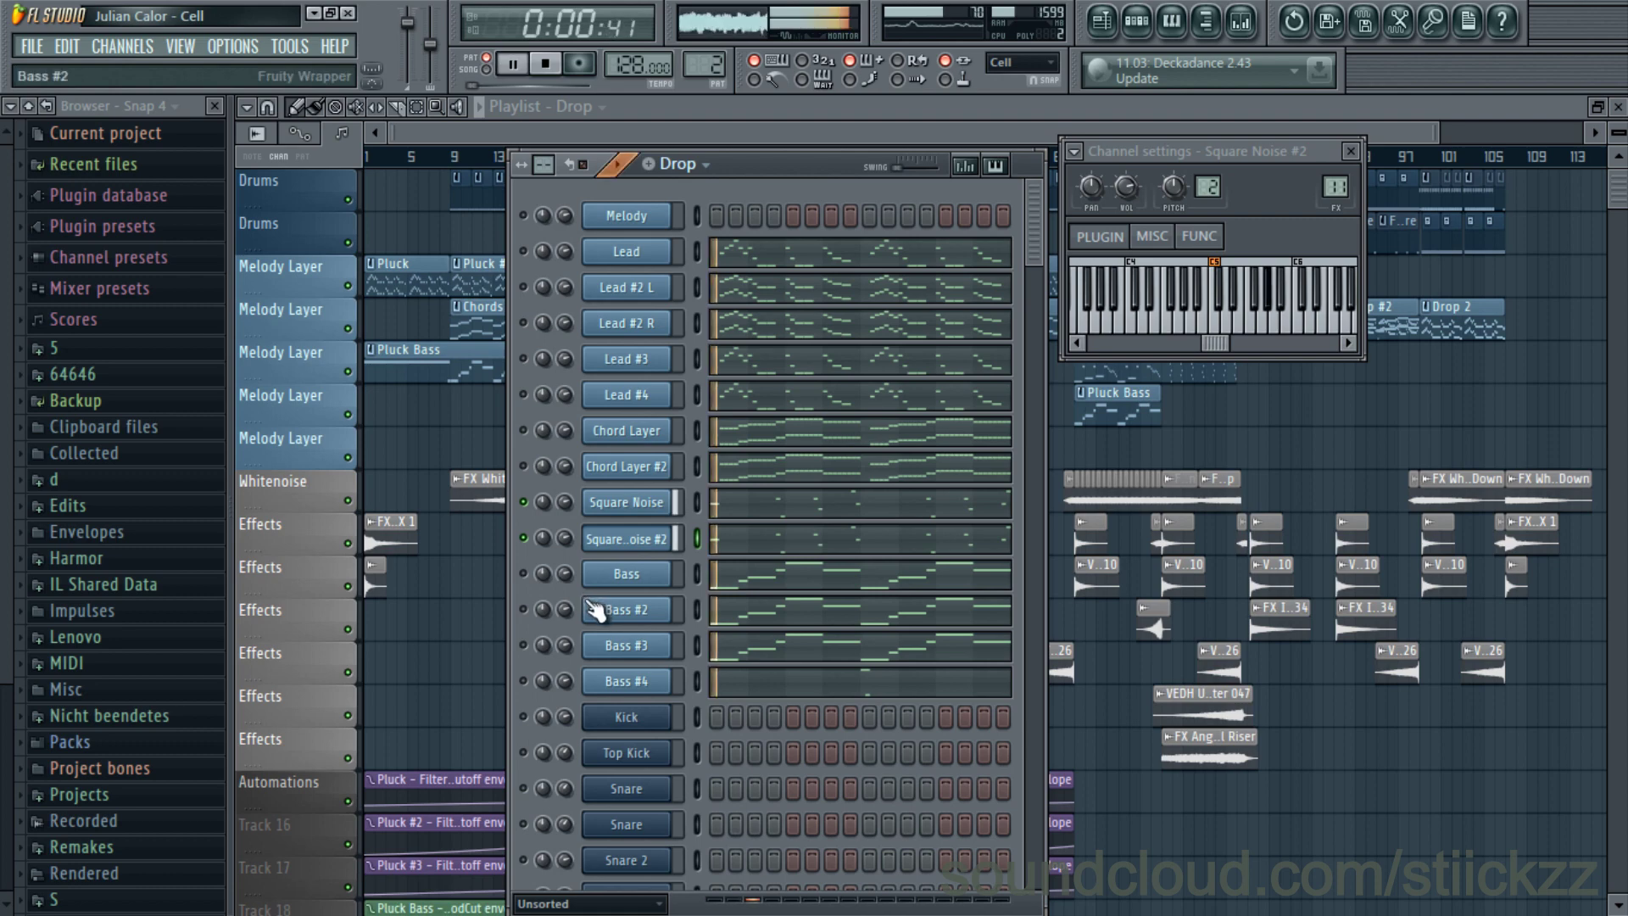
- Look at the Square Noise notes, and play the Bass channel soloed while inspecting its Nexus preset
{"action": "left_click", "coordinate": [801, 513]}
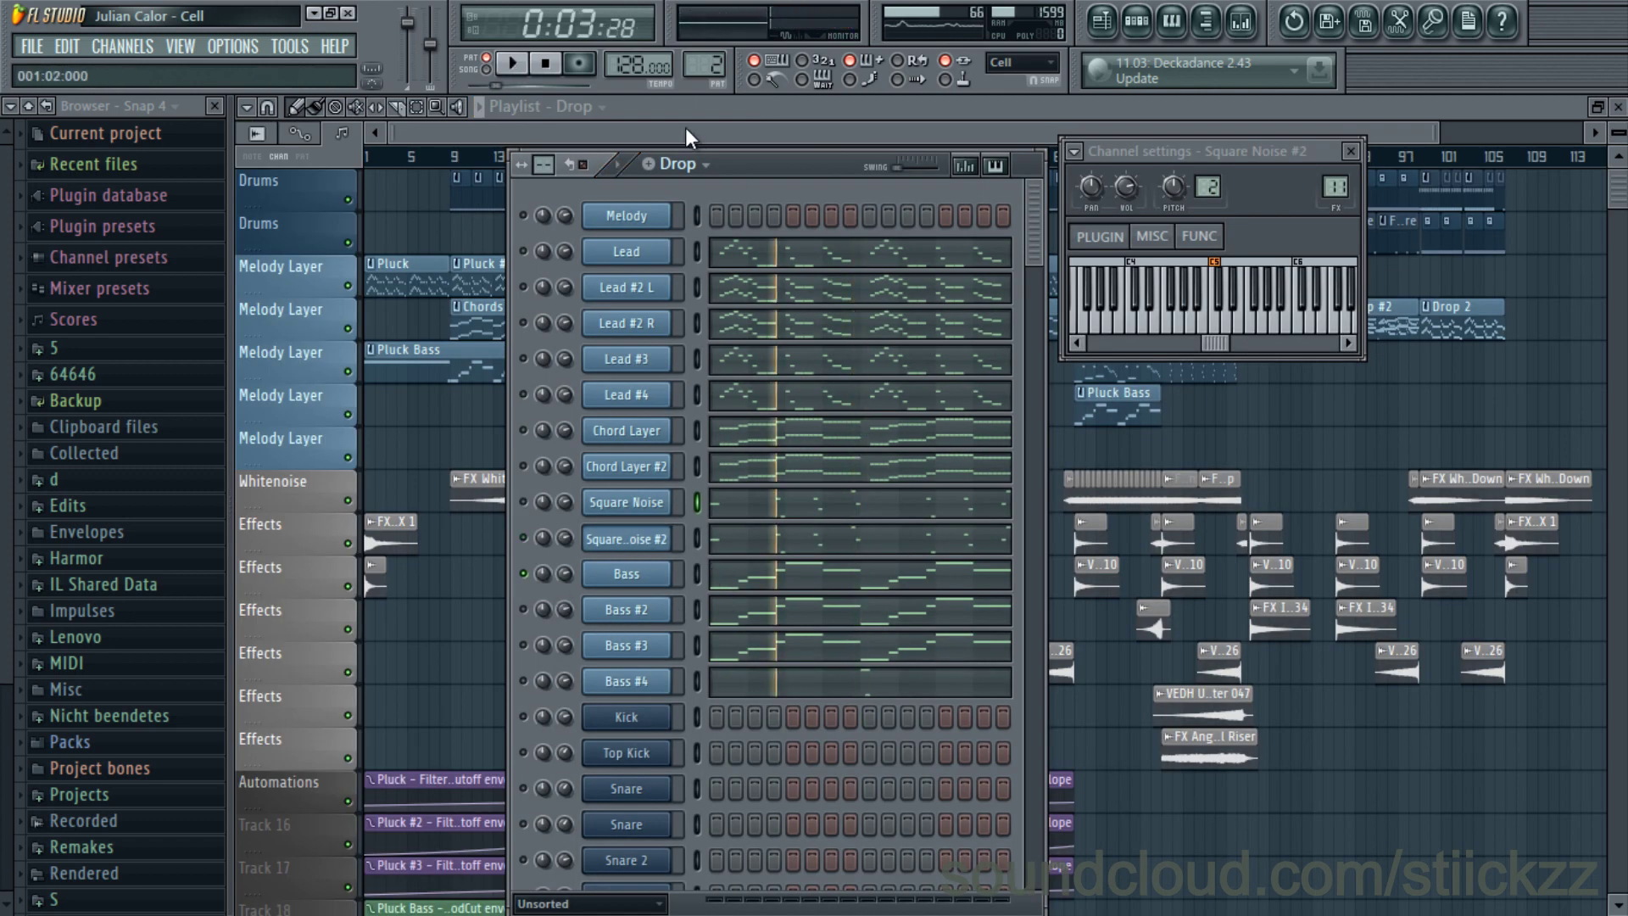
{"action": "key", "text": "space"}
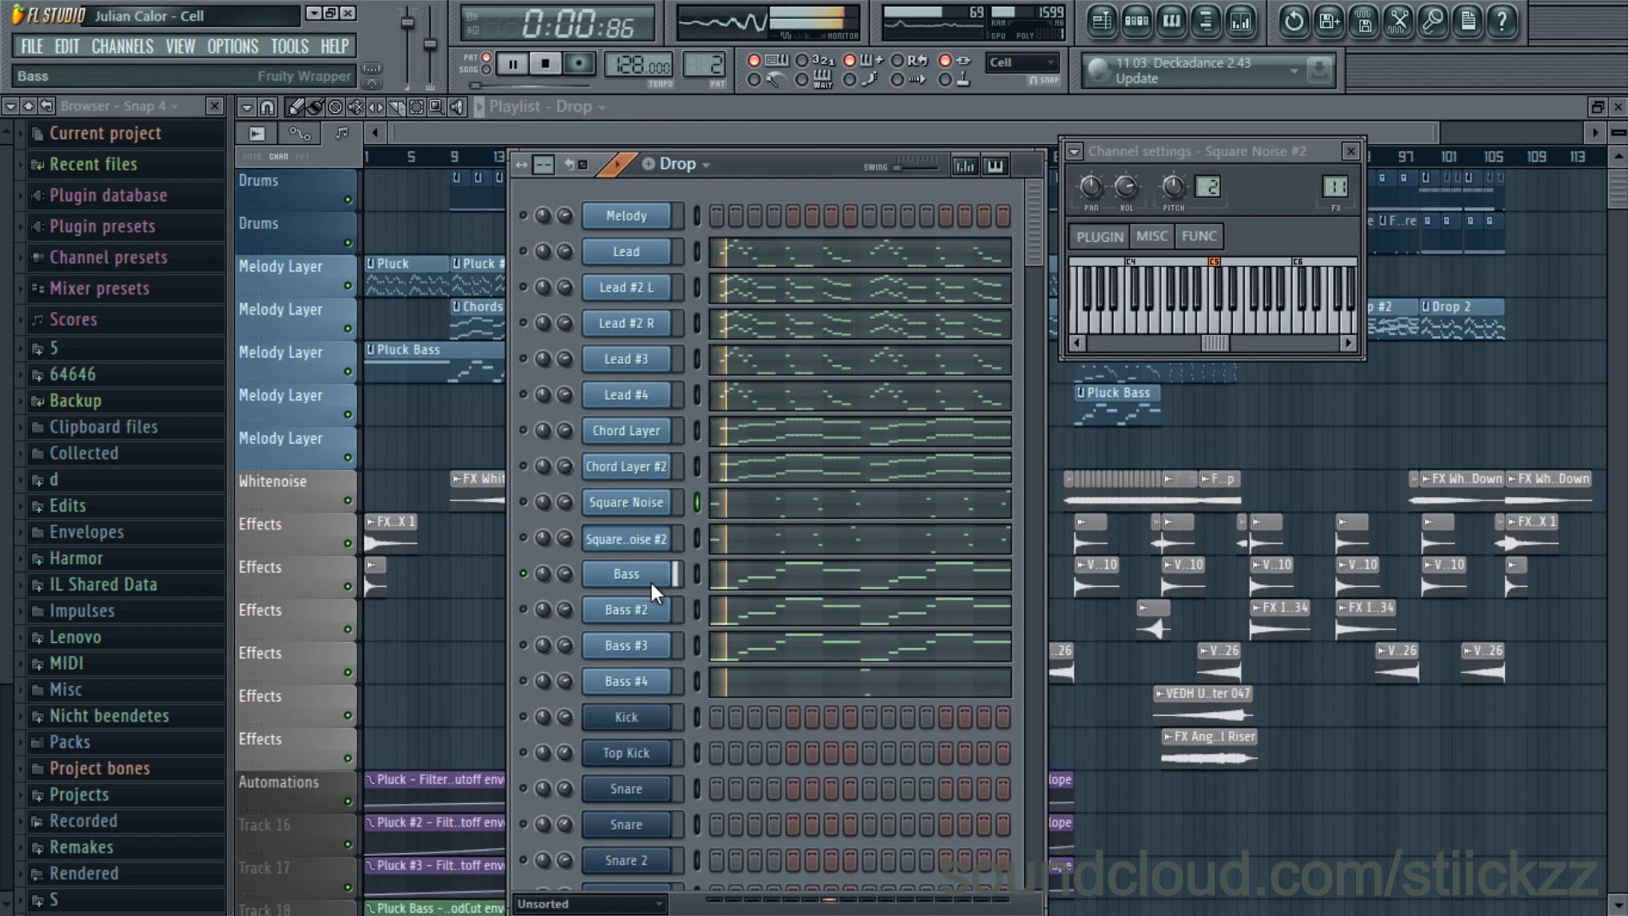
{"action": "left_click", "coordinate": [649, 577]}
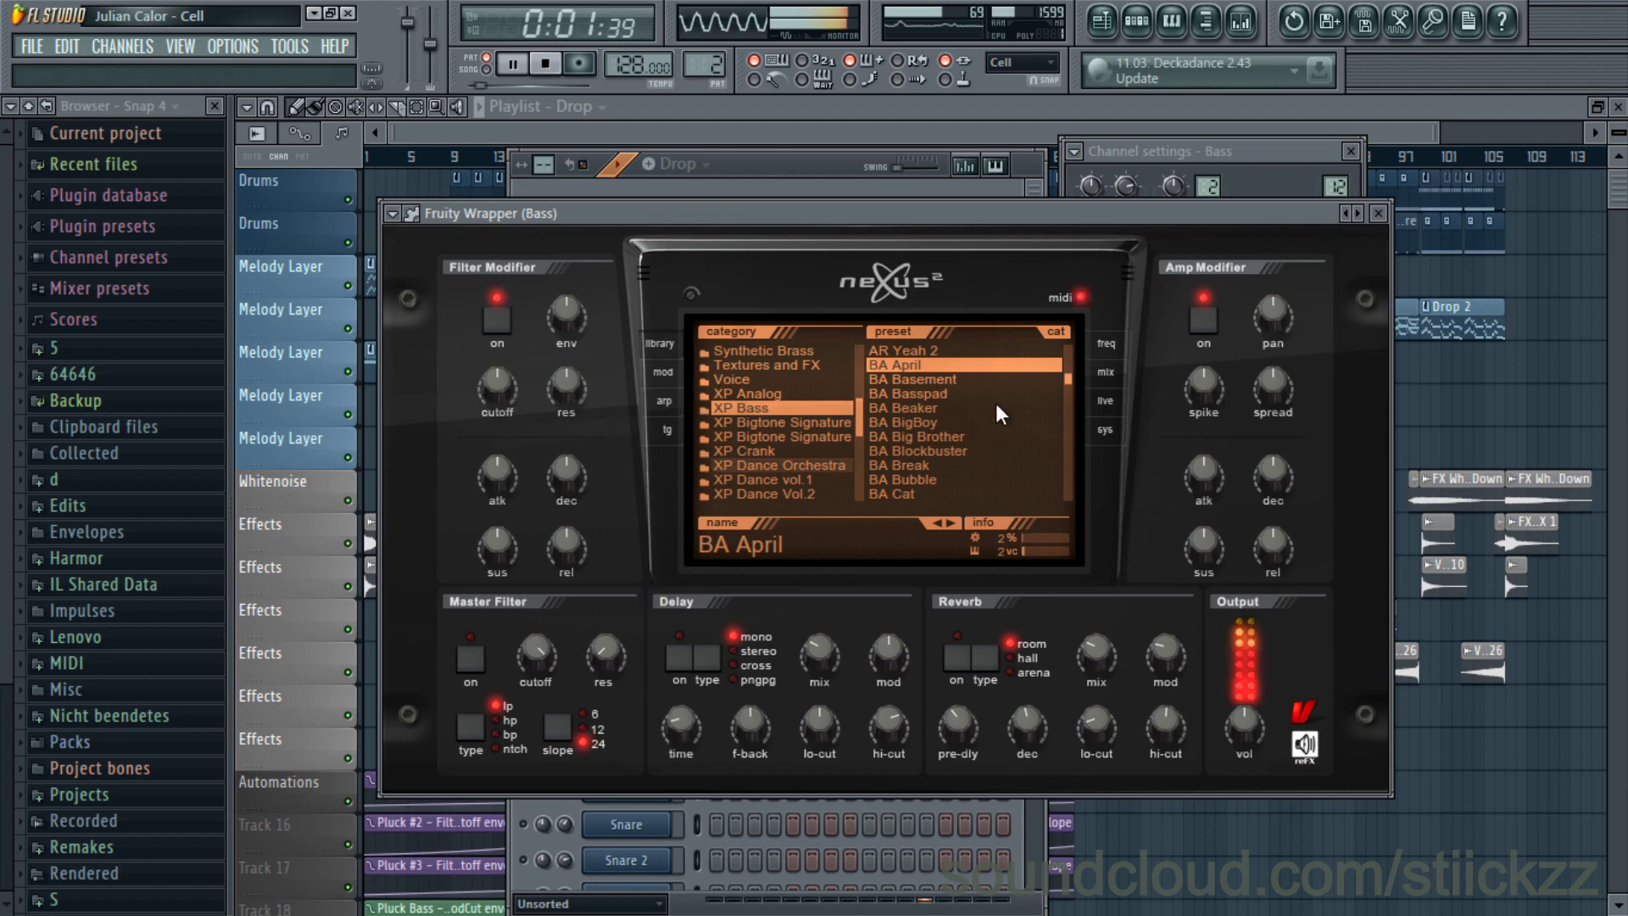
{"action": "left_click", "coordinate": [1379, 212]}
{"action": "key", "text": "space"}
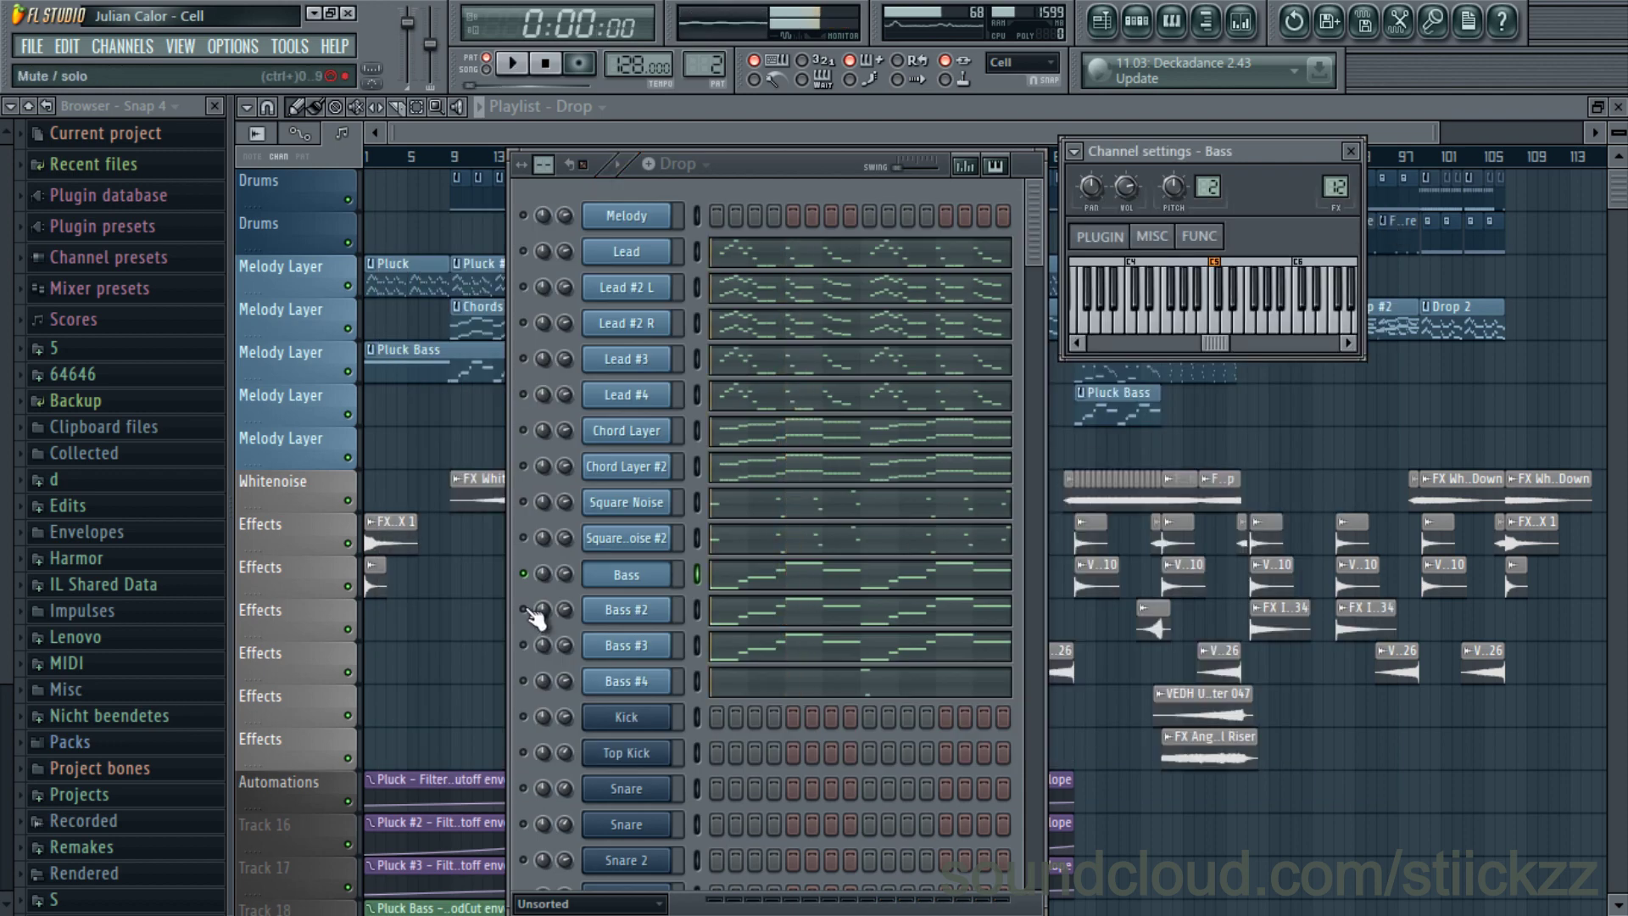
- Inspect the Nexus preset of Bass #2 and play that channel soloed
{"action": "left_click", "coordinate": [623, 604]}
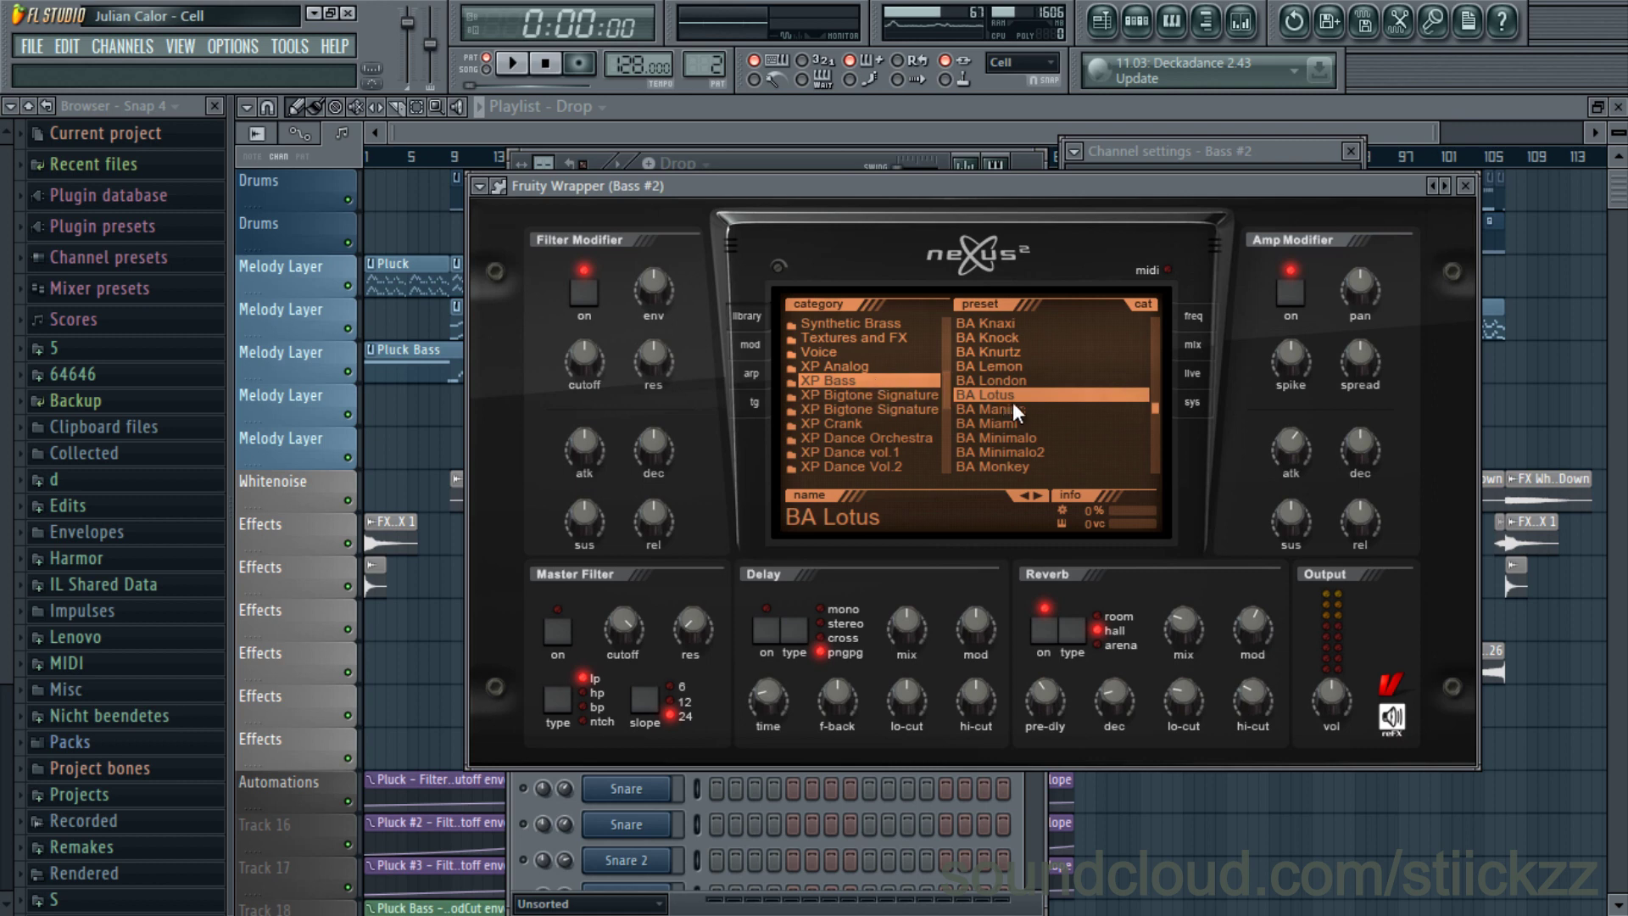
{"action": "left_click", "coordinate": [1466, 186]}
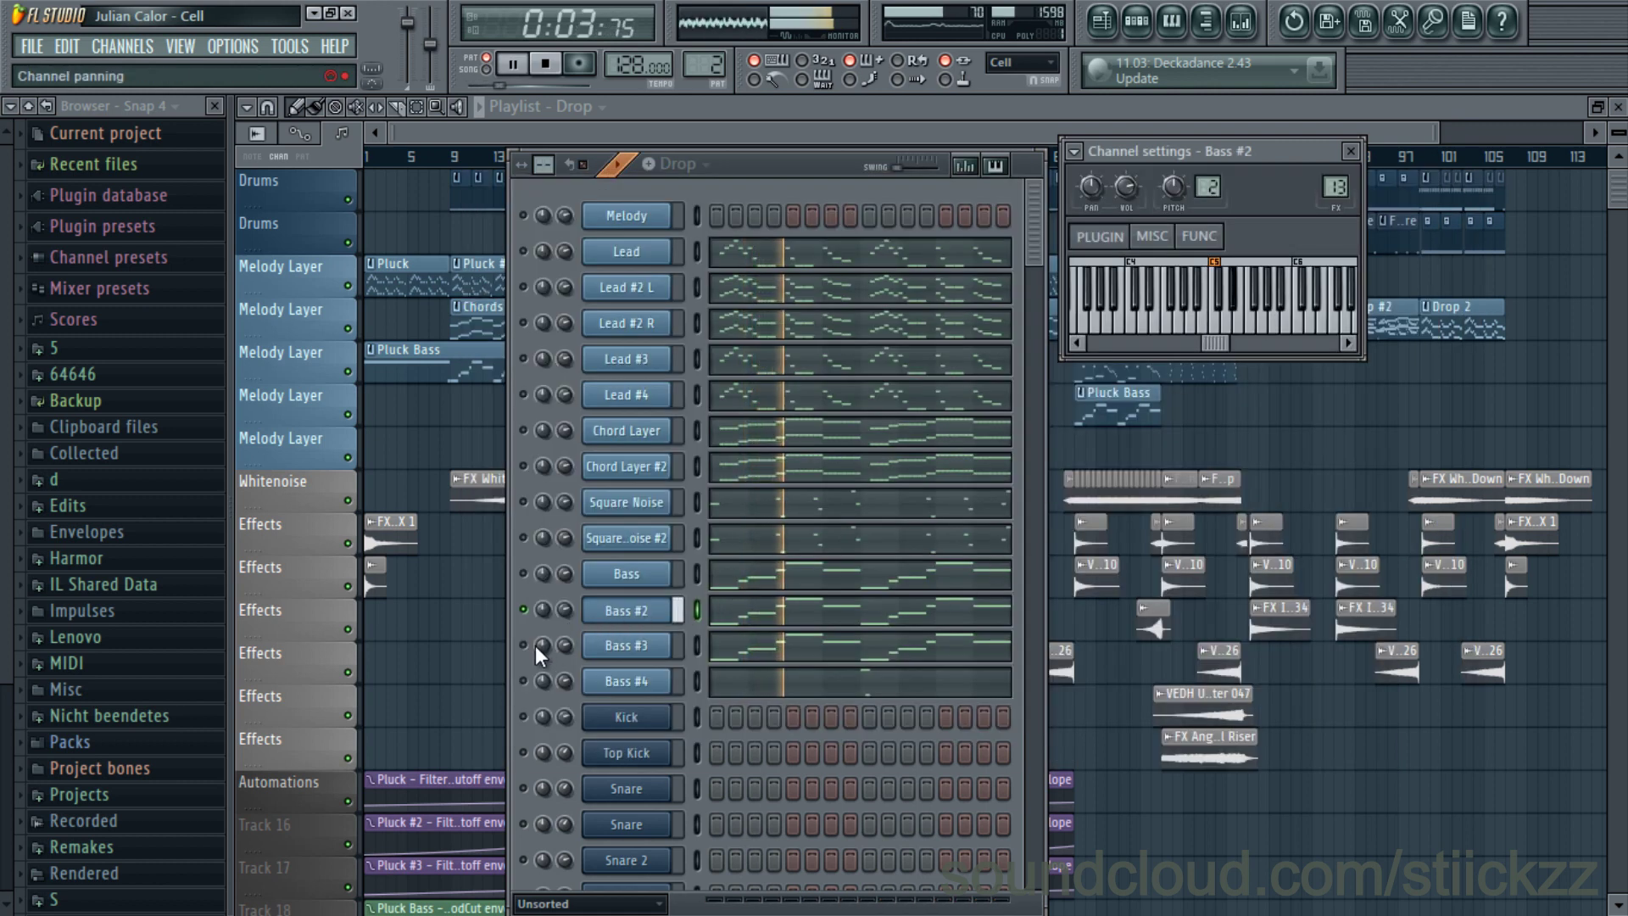
{"action": "key", "text": "space"}
- Inspect the Nexus modulation and preset pages of Bass #3, and play Bass, Bass #2 and Bass #3 together
{"action": "left_click", "coordinate": [626, 646]}
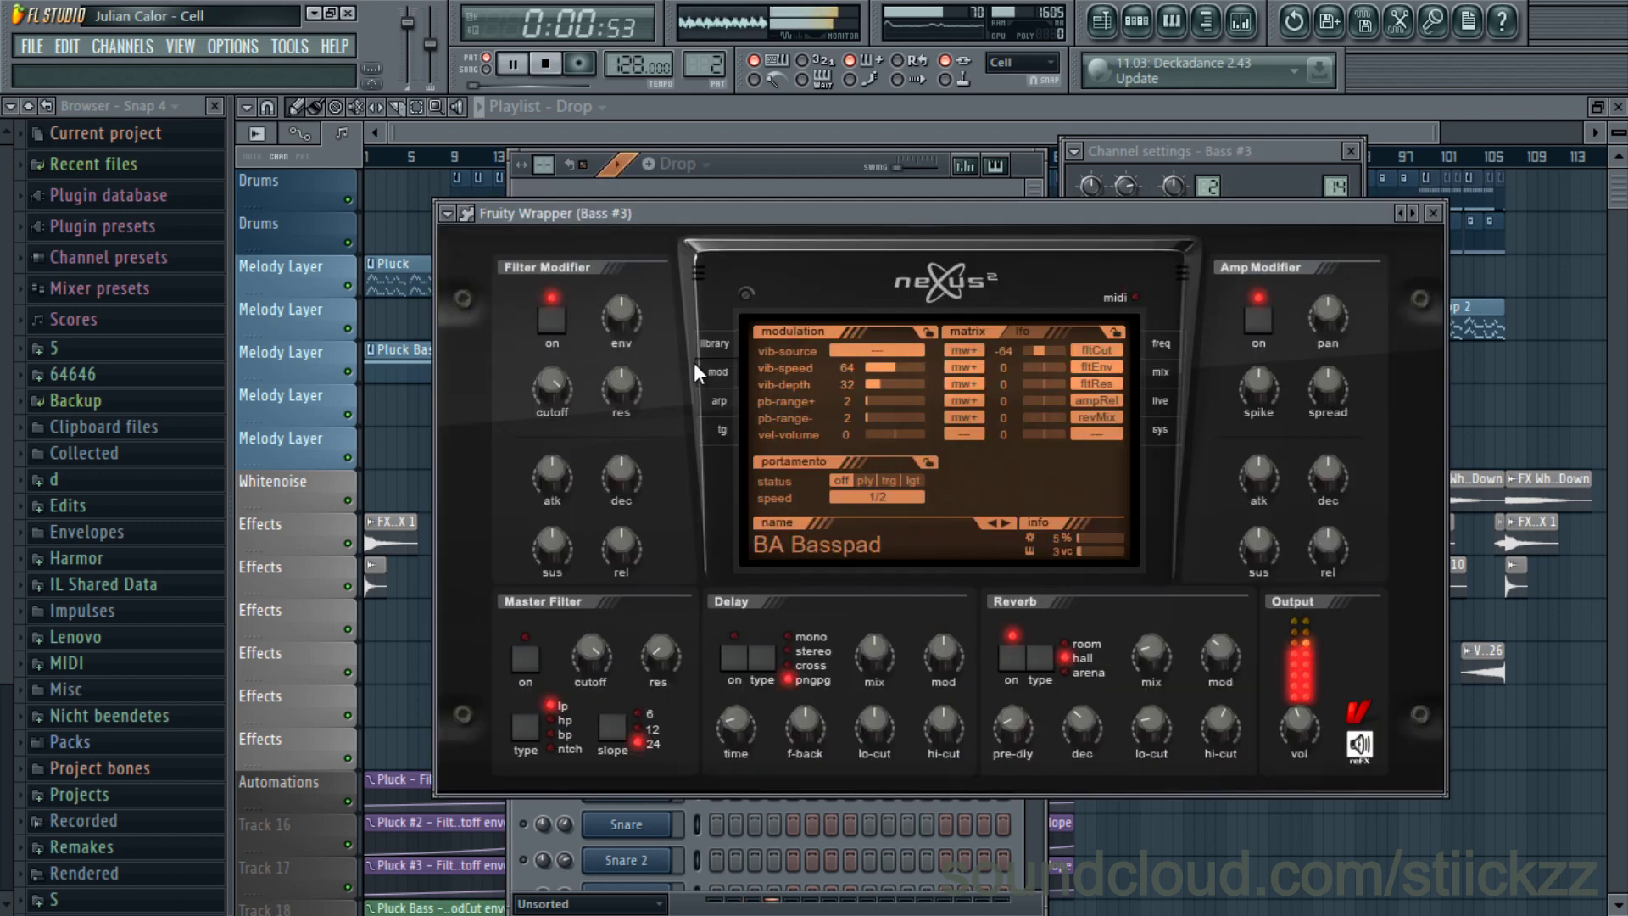
{"action": "key", "text": "space"}
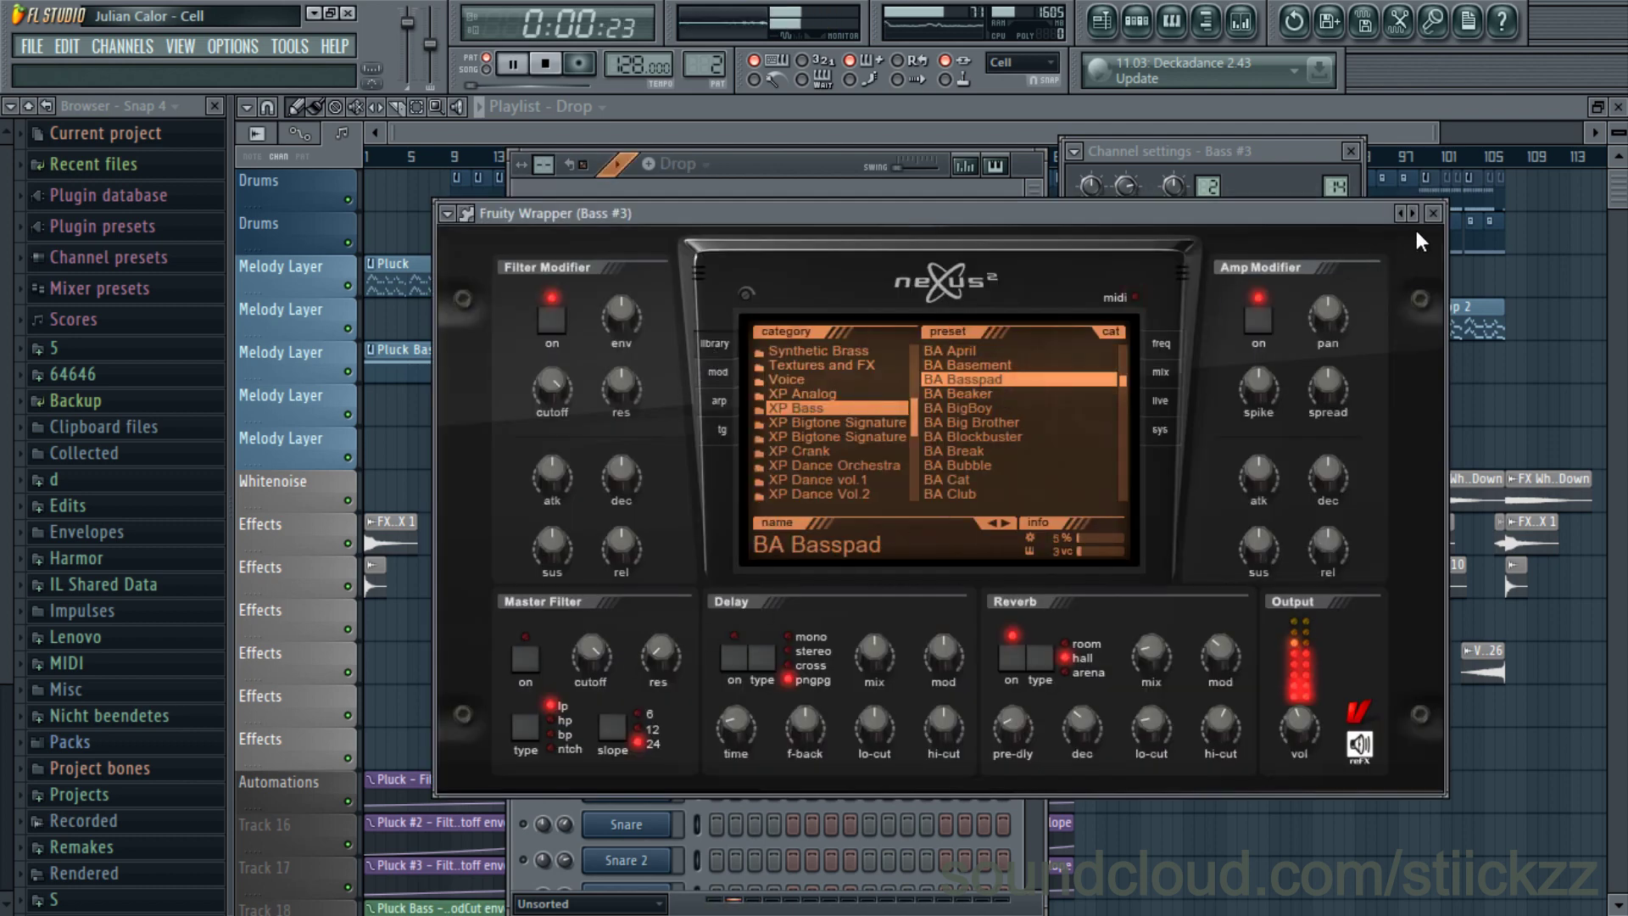
{"action": "left_click", "coordinate": [1433, 214]}
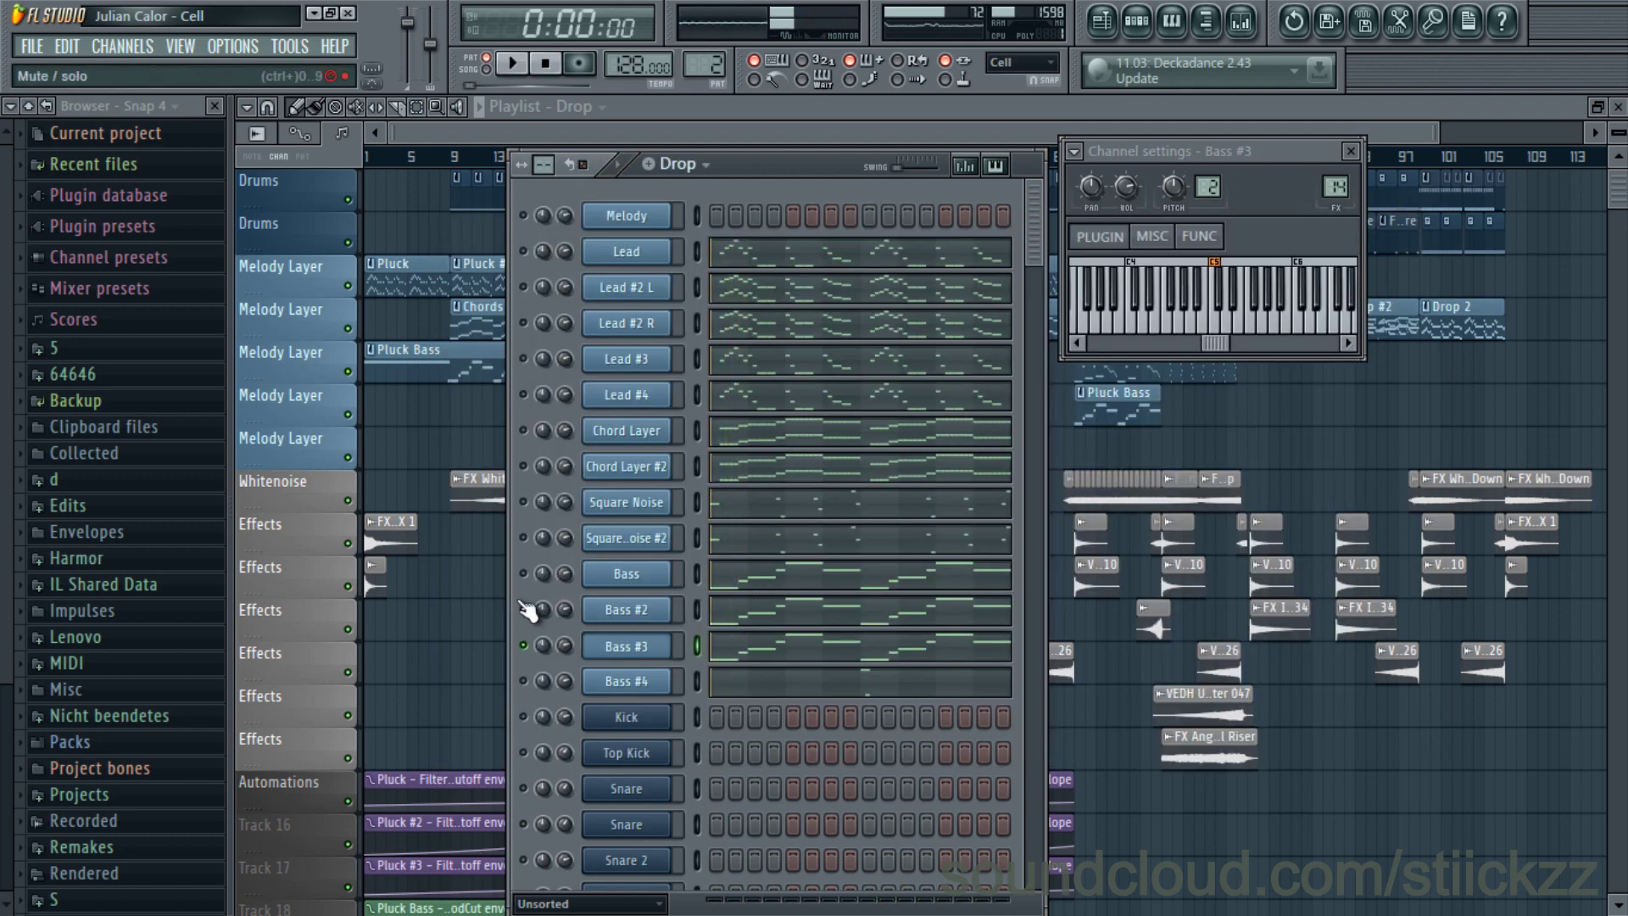
{"action": "key", "text": "space"}
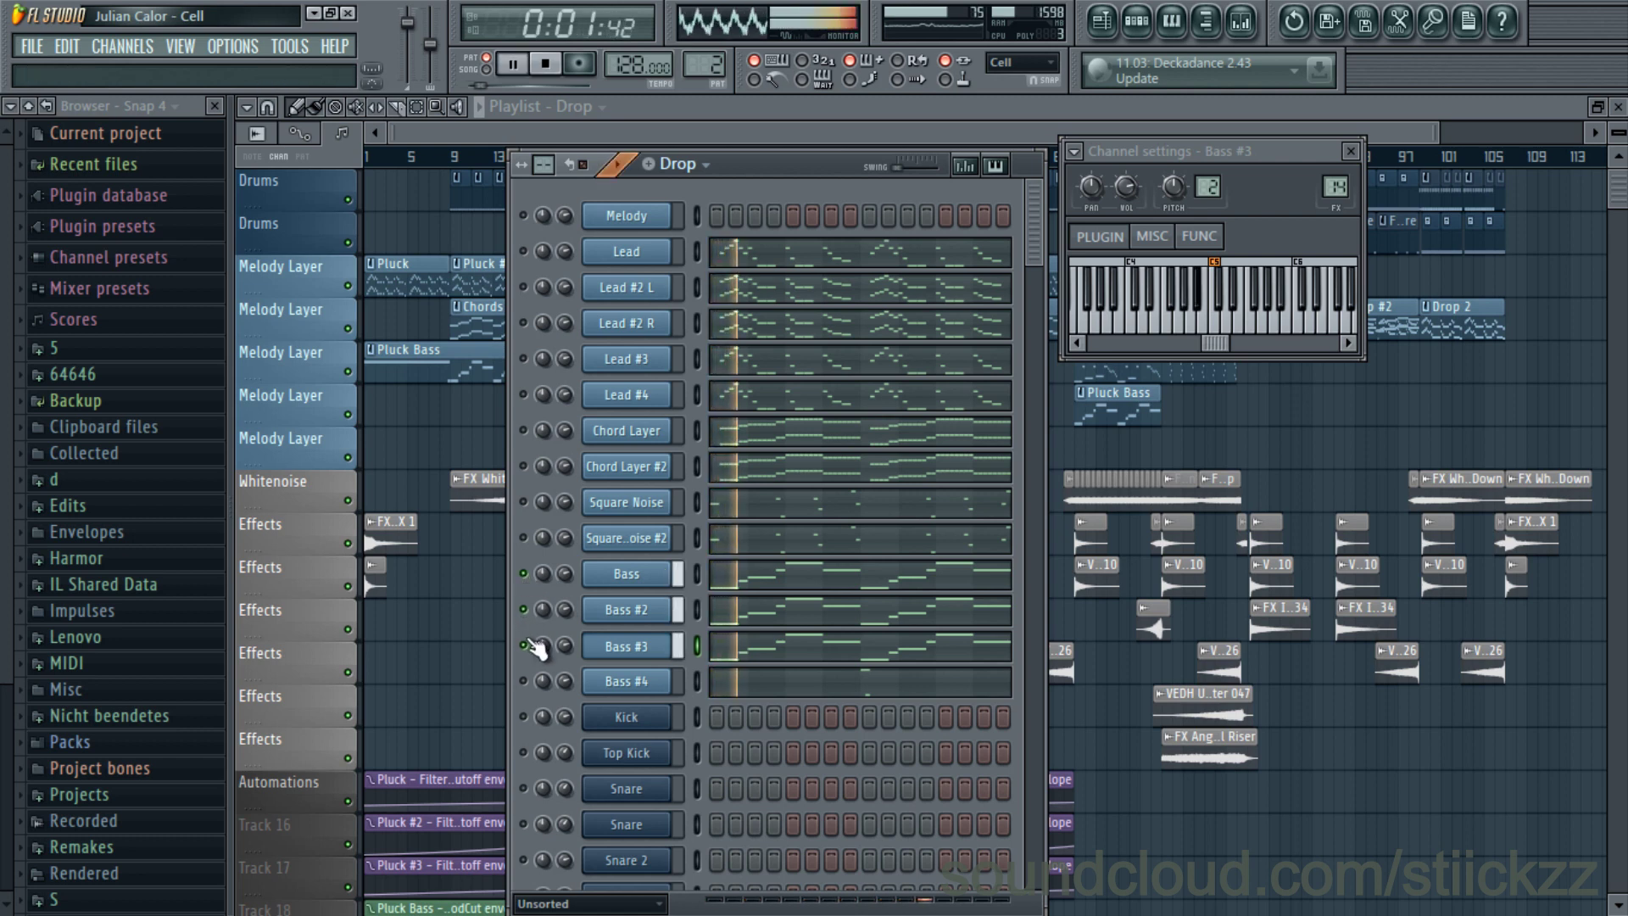
{"action": "key", "text": "space"}
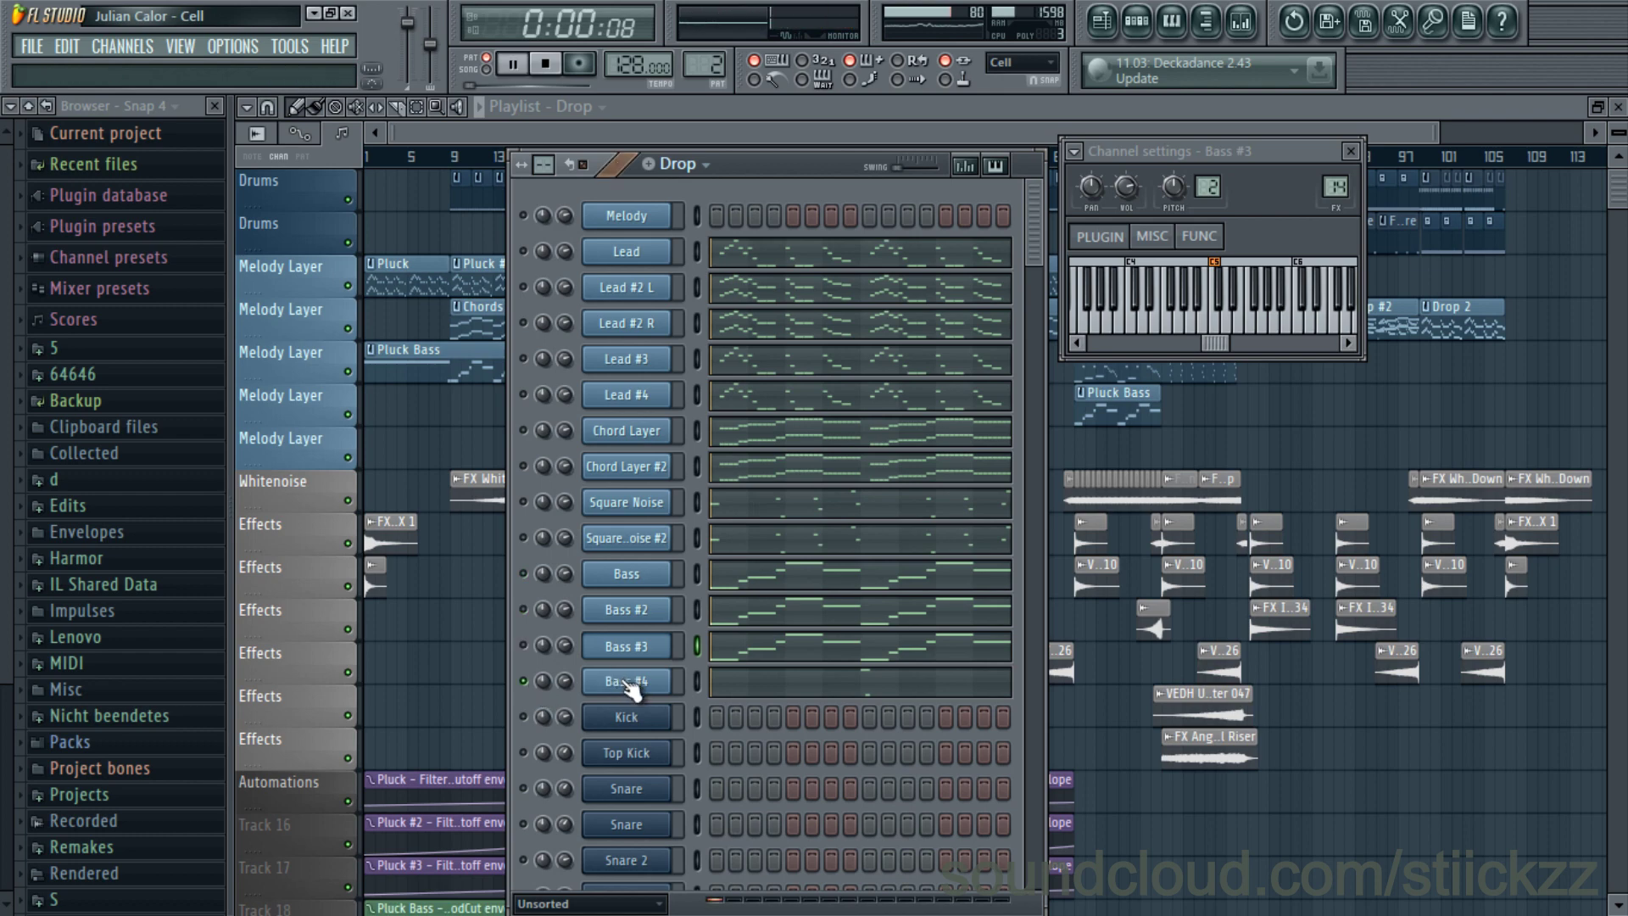
- Solo the Bass #4 channel, play it and inspect its Sylenth1 settings
{"action": "key", "text": "space"}
{"action": "left_click", "coordinate": [631, 683]}
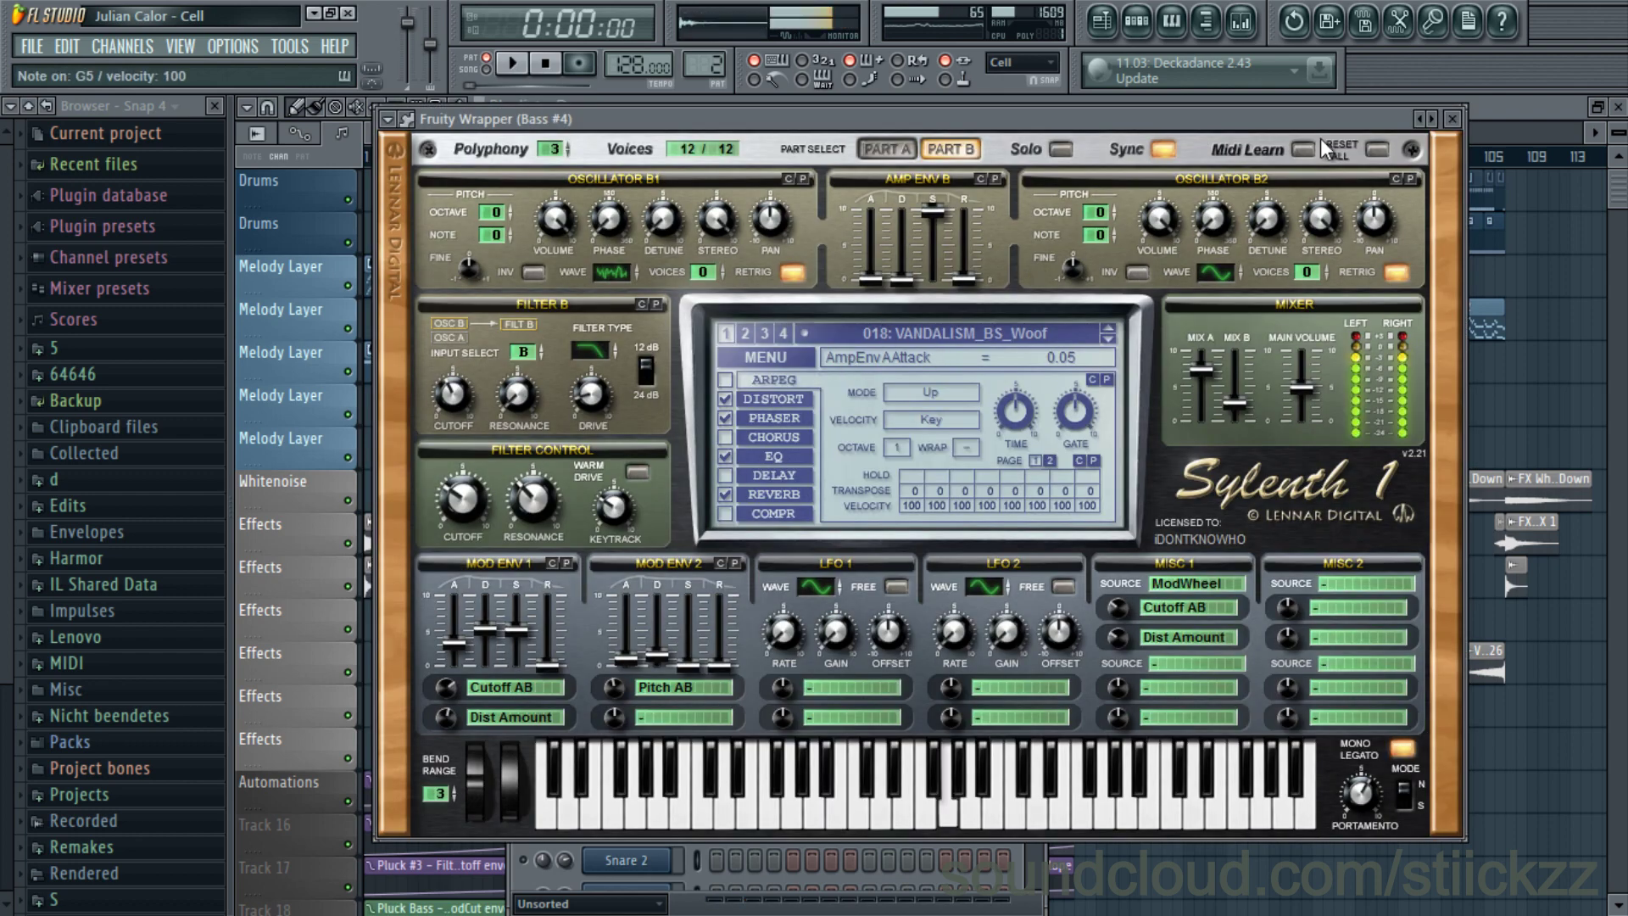
{"action": "left_click", "coordinate": [1452, 119]}
{"action": "left_click", "coordinate": [844, 653]}
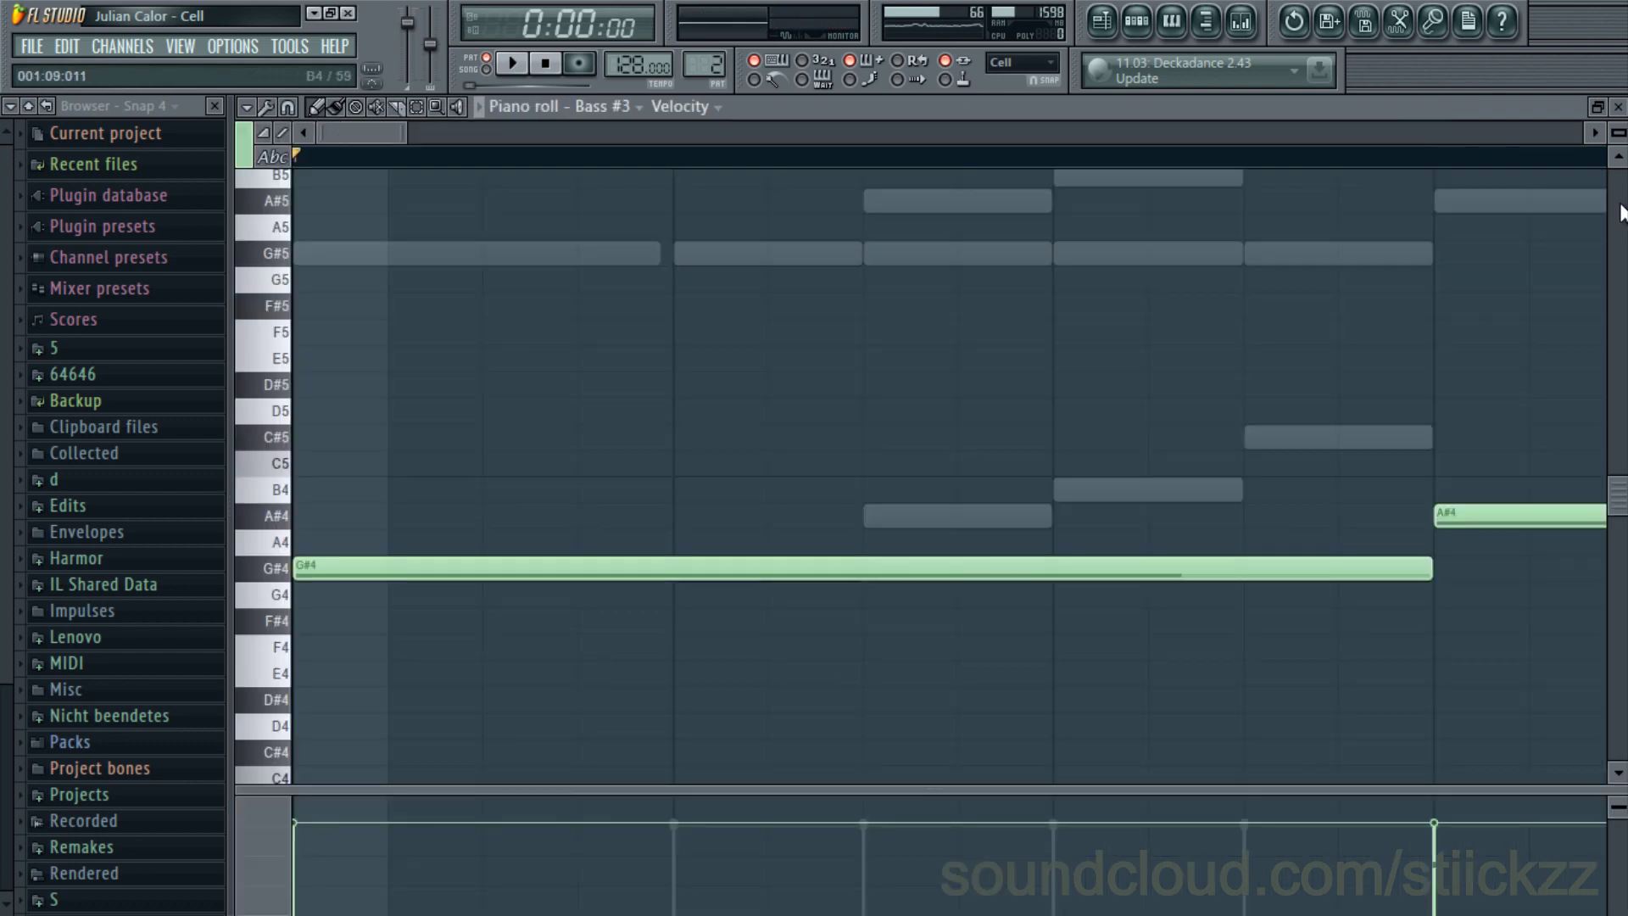
{"action": "key", "text": "space"}
{"action": "key", "text": "space"}
{"action": "left_click", "coordinate": [1617, 106]}
- View the Bass #4 notes in the piano roll and play them from bar 5
{"action": "left_click", "coordinate": [907, 692]}
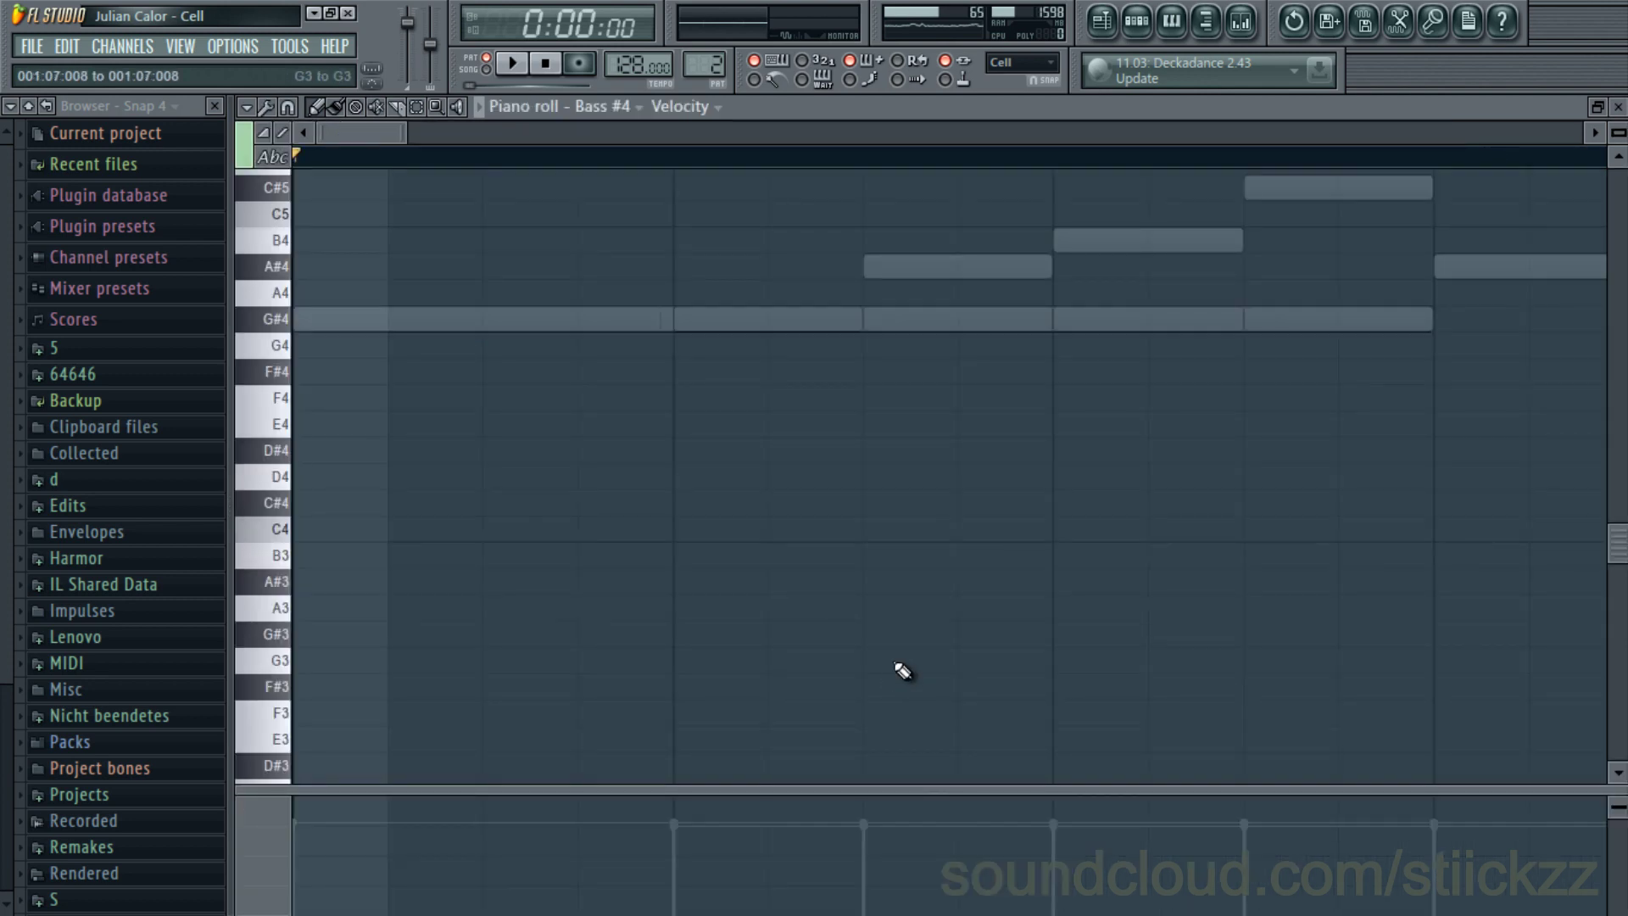
{"action": "scroll", "coordinate": [900, 664], "scroll_direction": "down", "scroll_amount": 8}
{"action": "scroll", "coordinate": [985, 251], "scroll_direction": "up", "scroll_amount": 1}
{"action": "left_click", "coordinate": [910, 159]}
{"action": "key", "text": "space"}
{"action": "scroll", "coordinate": [1029, 349], "scroll_direction": "up", "scroll_amount": 1}
{"action": "scroll", "coordinate": [1028, 373], "scroll_direction": "up", "scroll_amount": 1}
{"action": "key", "text": "space"}
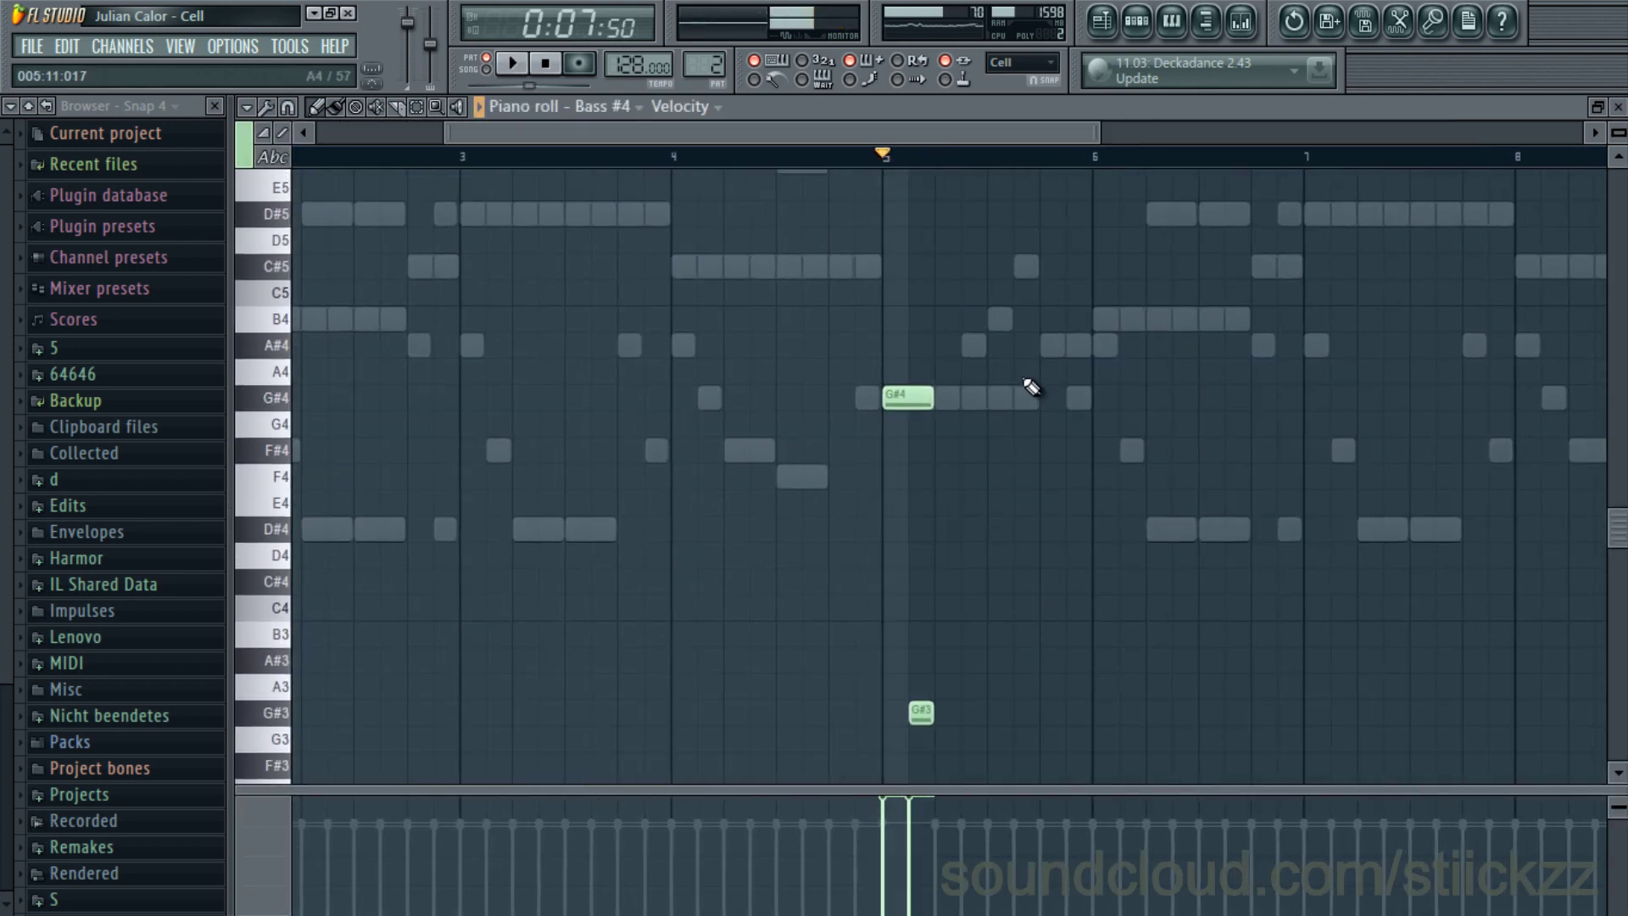
{"action": "key", "text": "space"}
{"action": "key", "text": "space"}
{"action": "left_click", "coordinate": [1617, 106]}
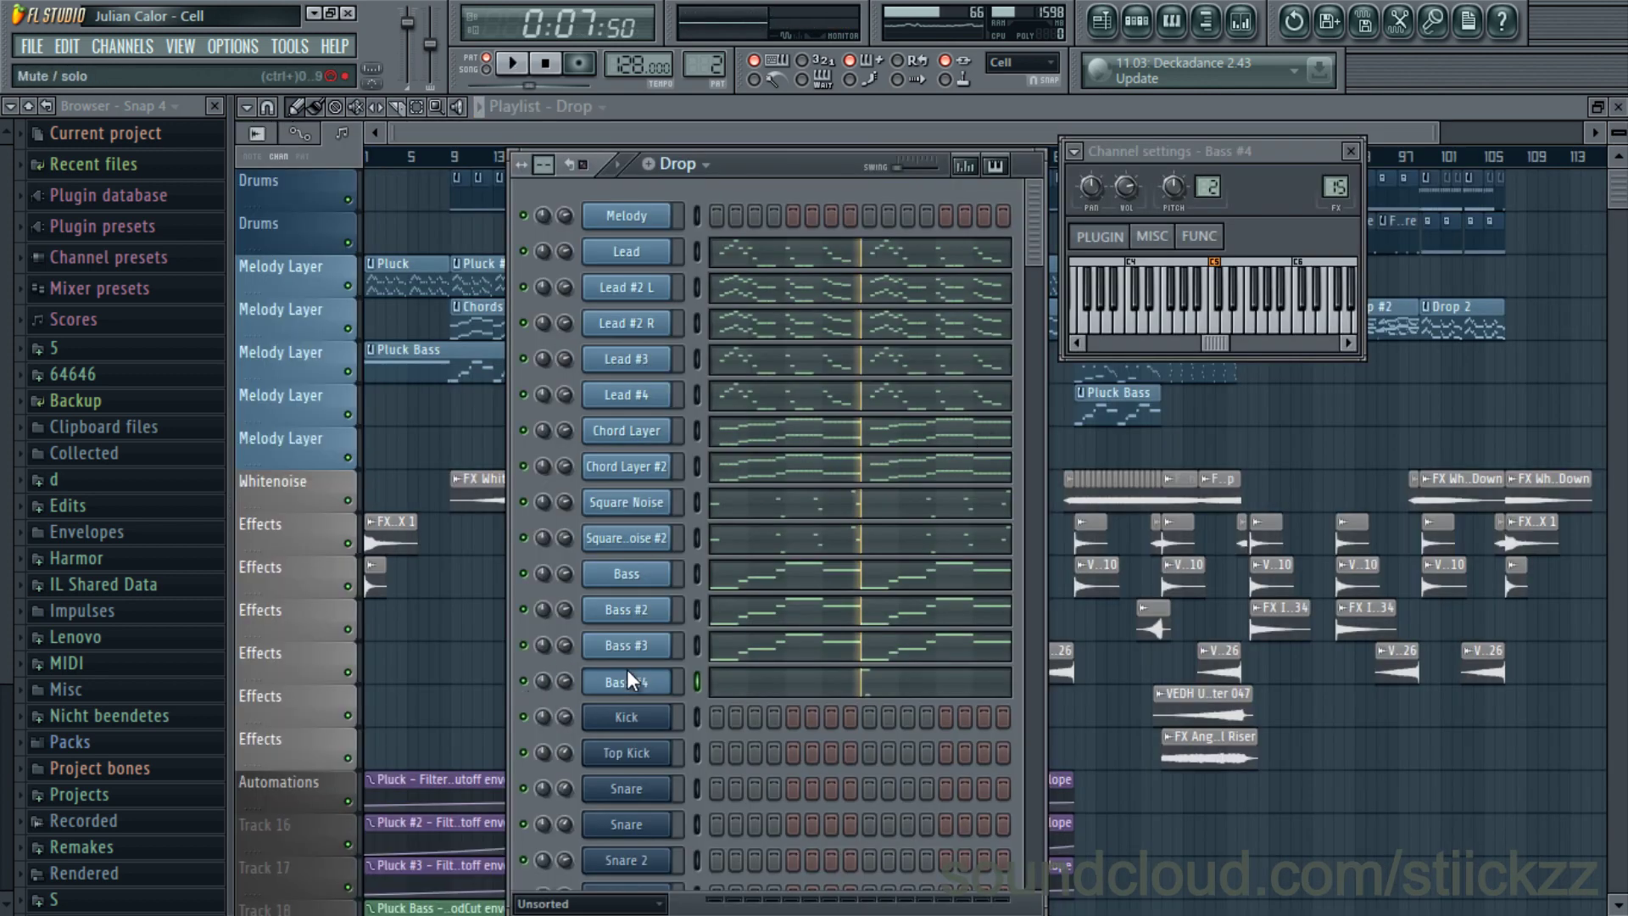
- Play the Drop pattern with all channels enabled, and play Drop 2 from the start while viewing its Lead notes
{"action": "key", "text": "space"}
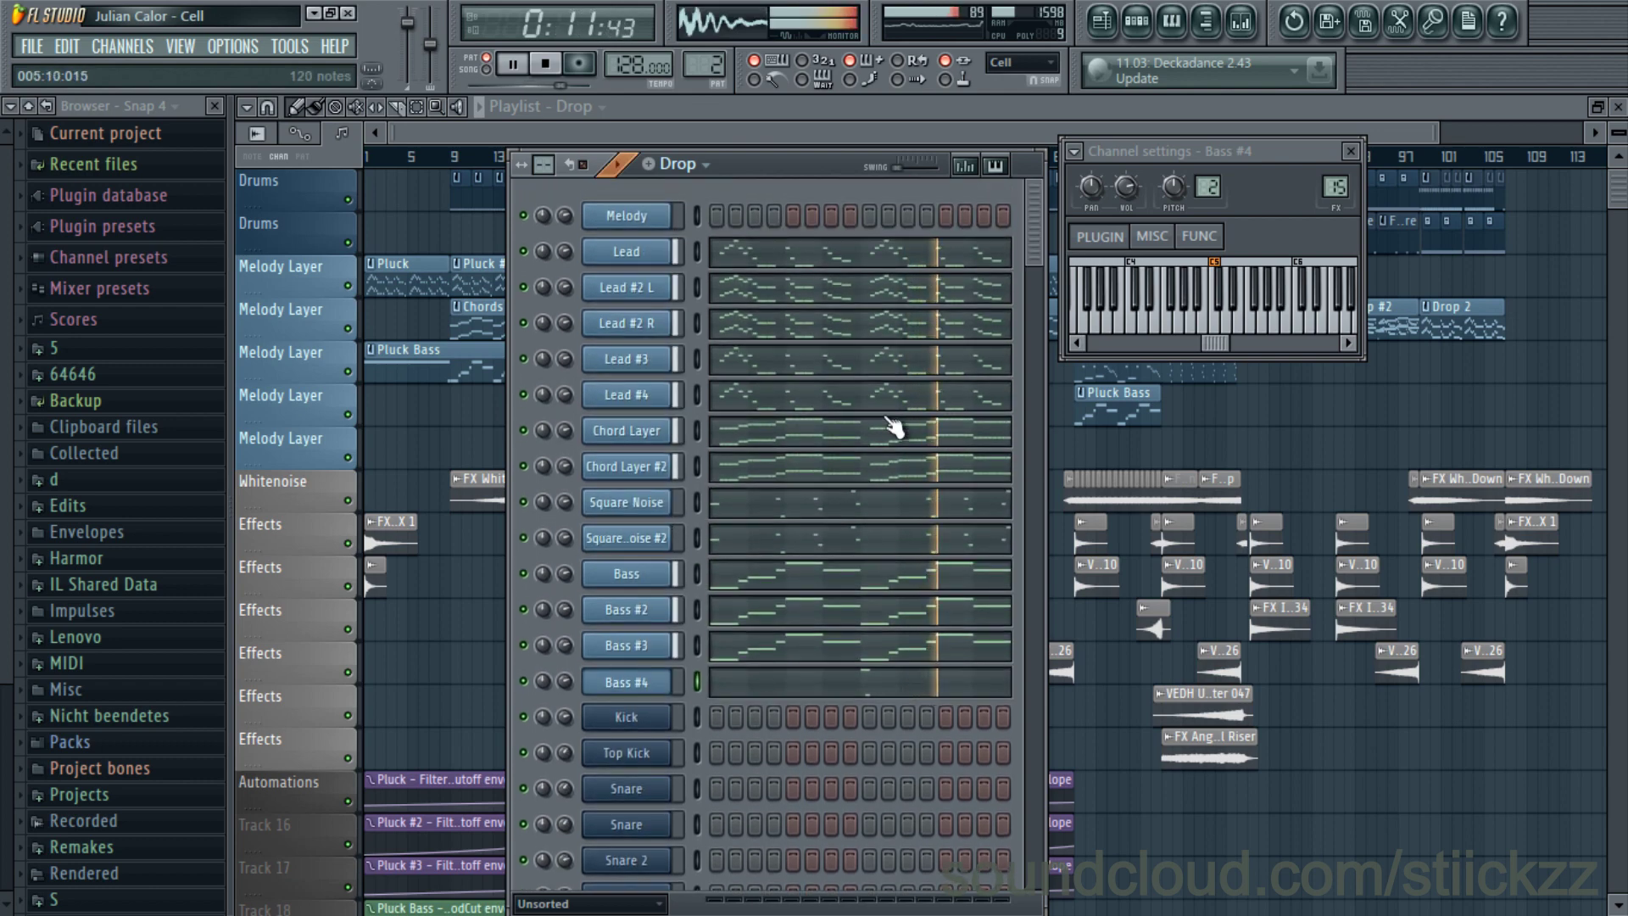
{"action": "key", "text": "space"}
{"action": "scroll", "coordinate": [713, 58], "scroll_direction": "up", "scroll_amount": 1}
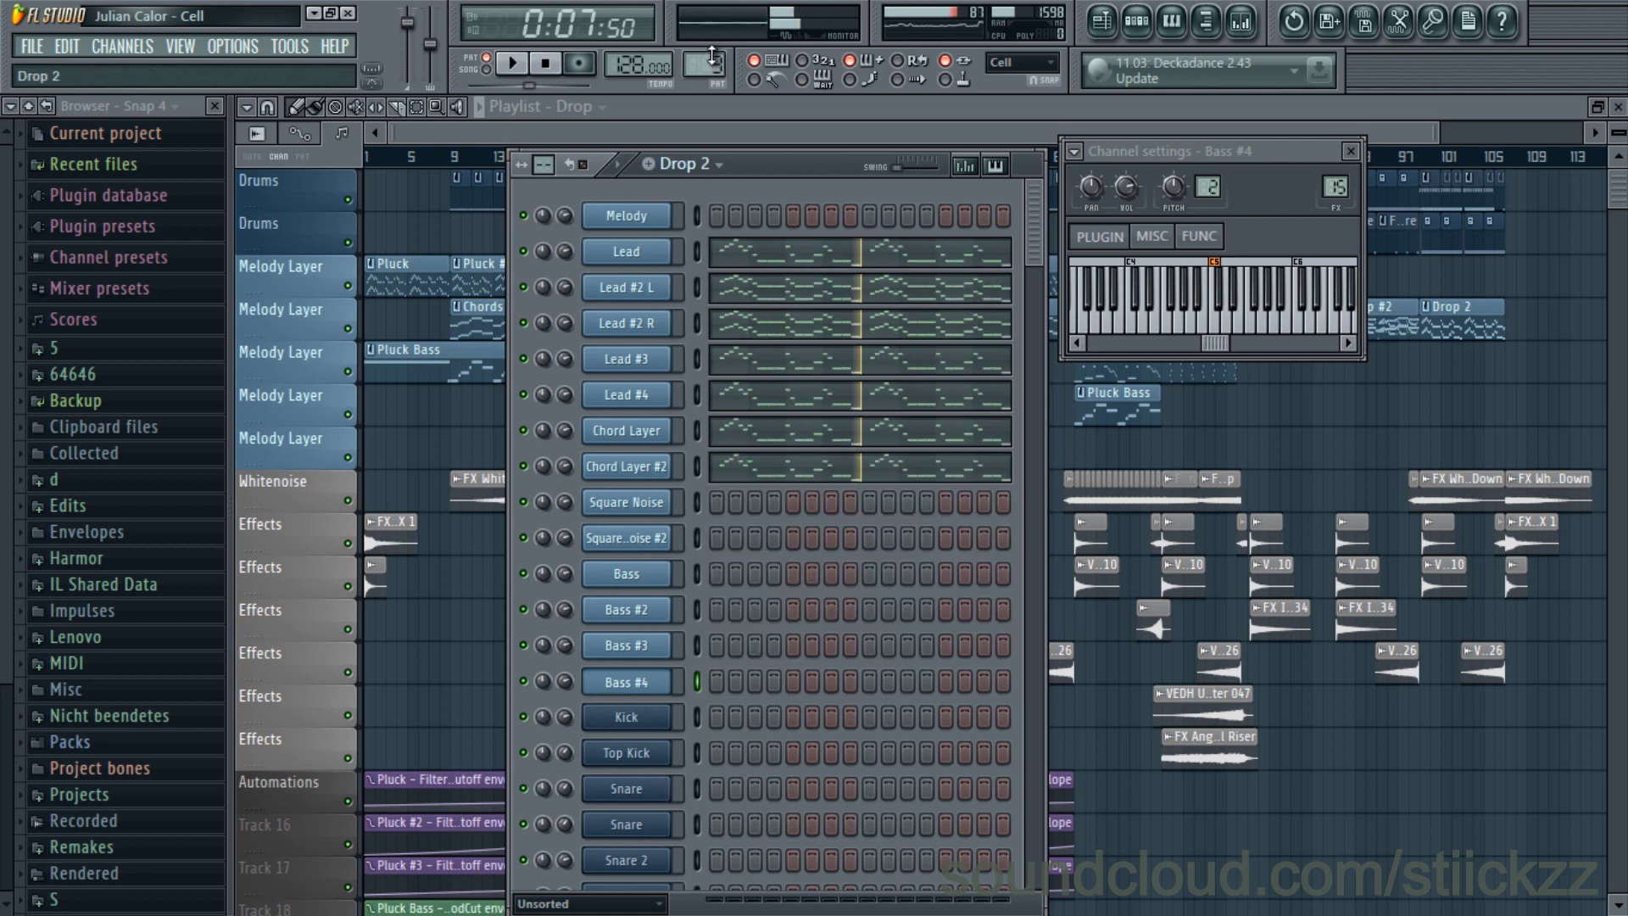
{"action": "left_click_drag", "start_coordinate": [539, 87], "coordinate": [317, 123]}
{"action": "key", "text": "space"}
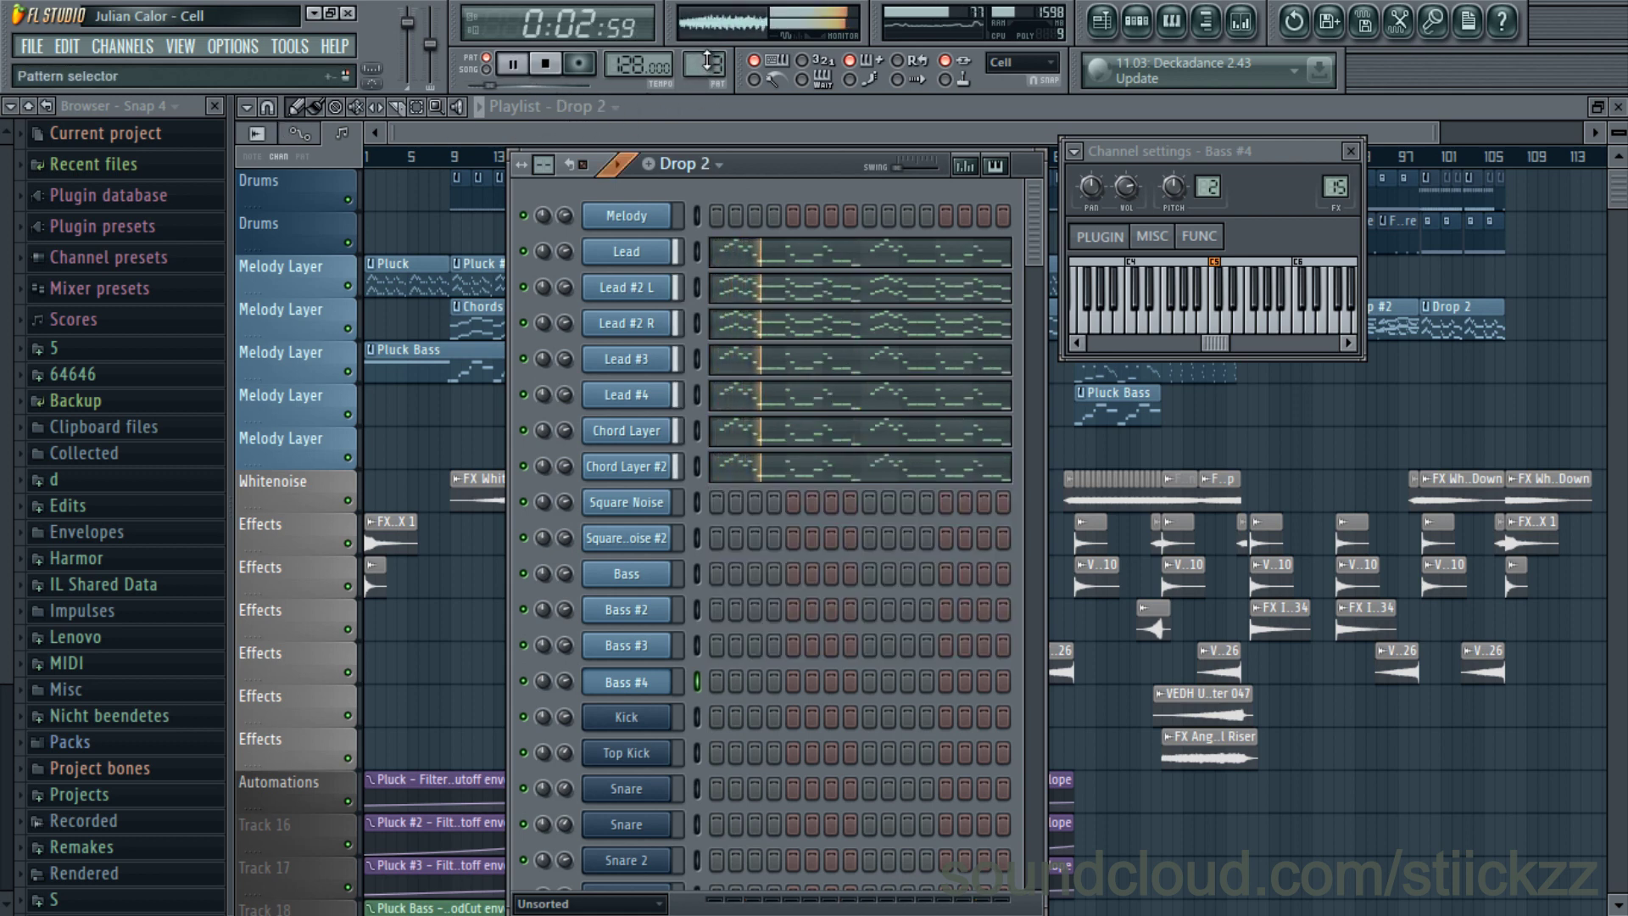
{"action": "left_click", "coordinate": [816, 255]}
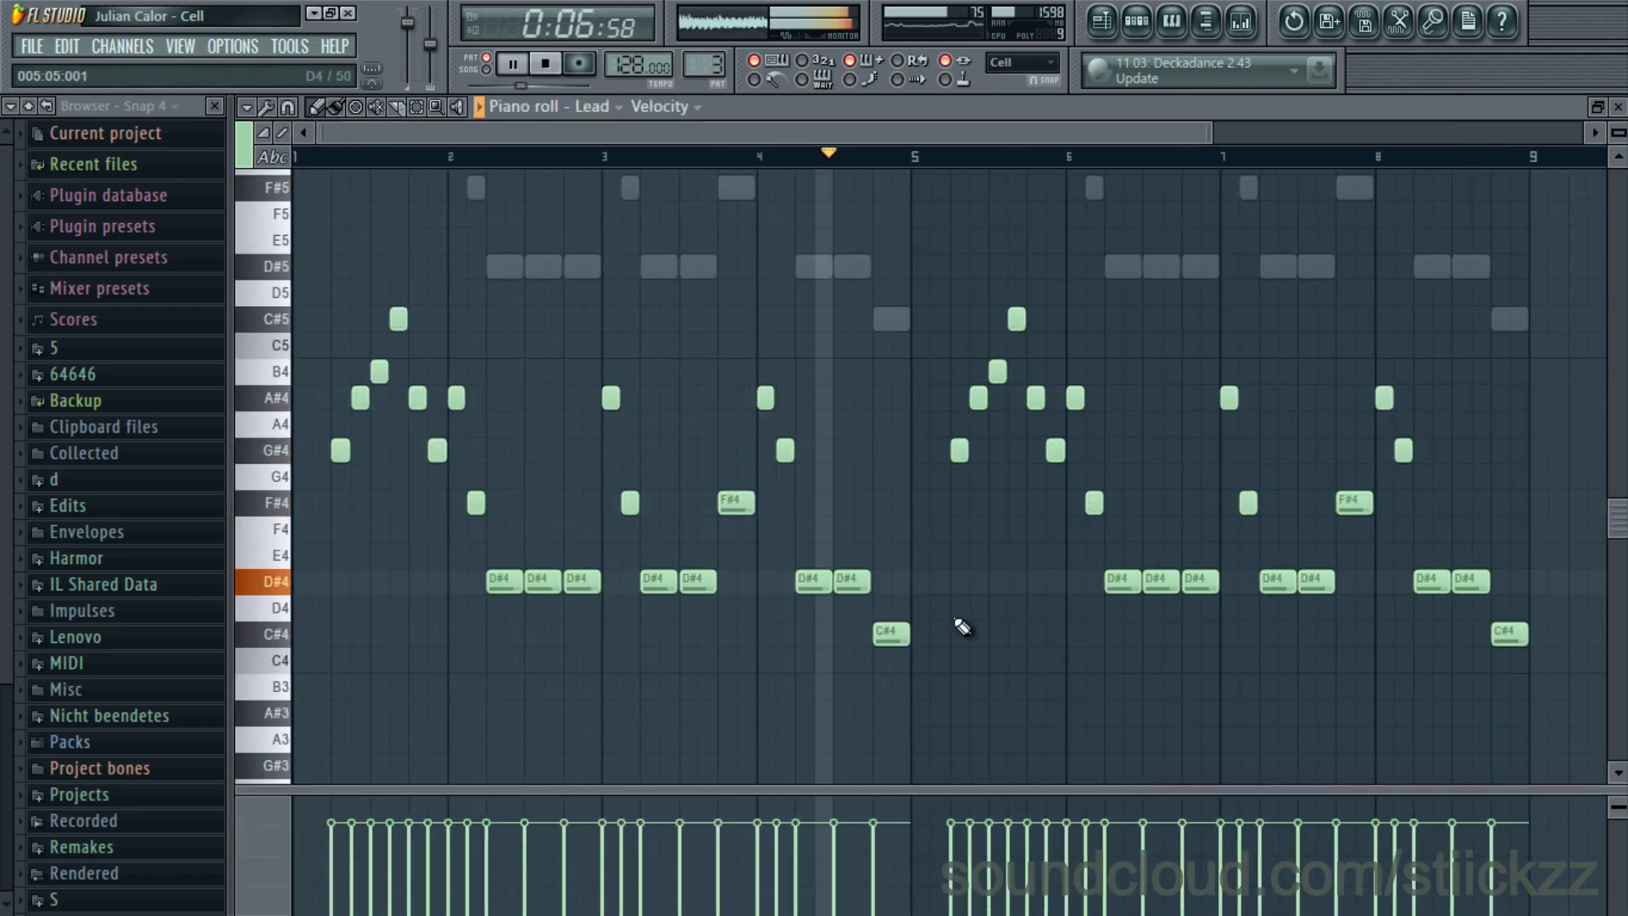
{"action": "left_click", "coordinate": [1616, 107]}
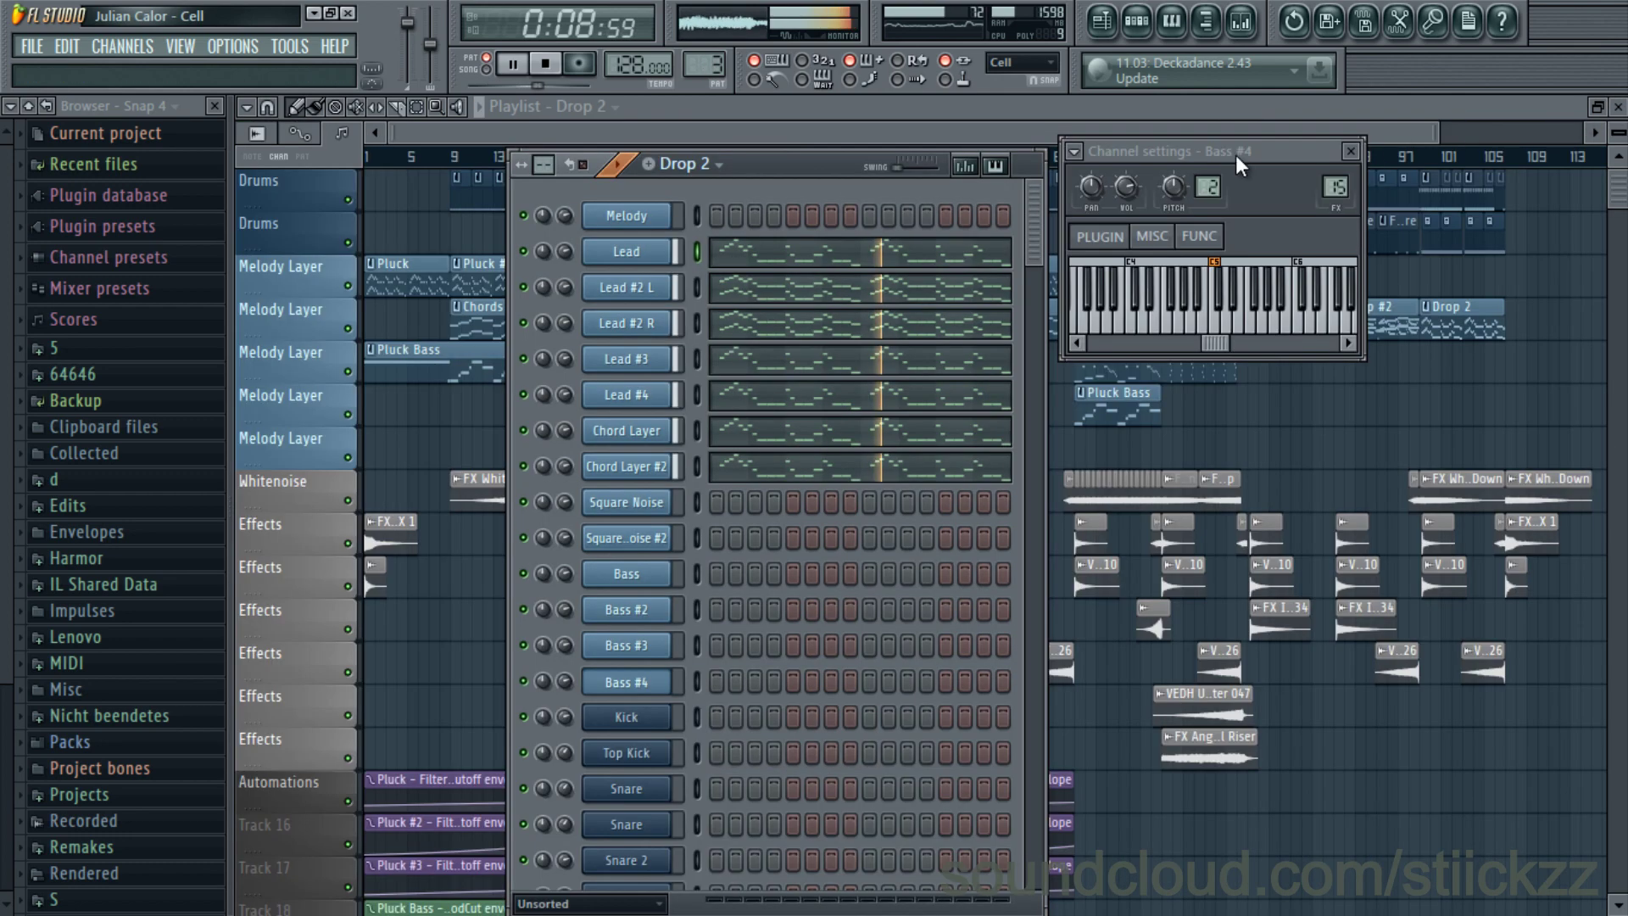
- Switch past Drop #2 to the Drum Loop pattern, play it and view its drum channels
{"action": "scroll", "coordinate": [710, 65], "scroll_direction": "up", "scroll_amount": 1}
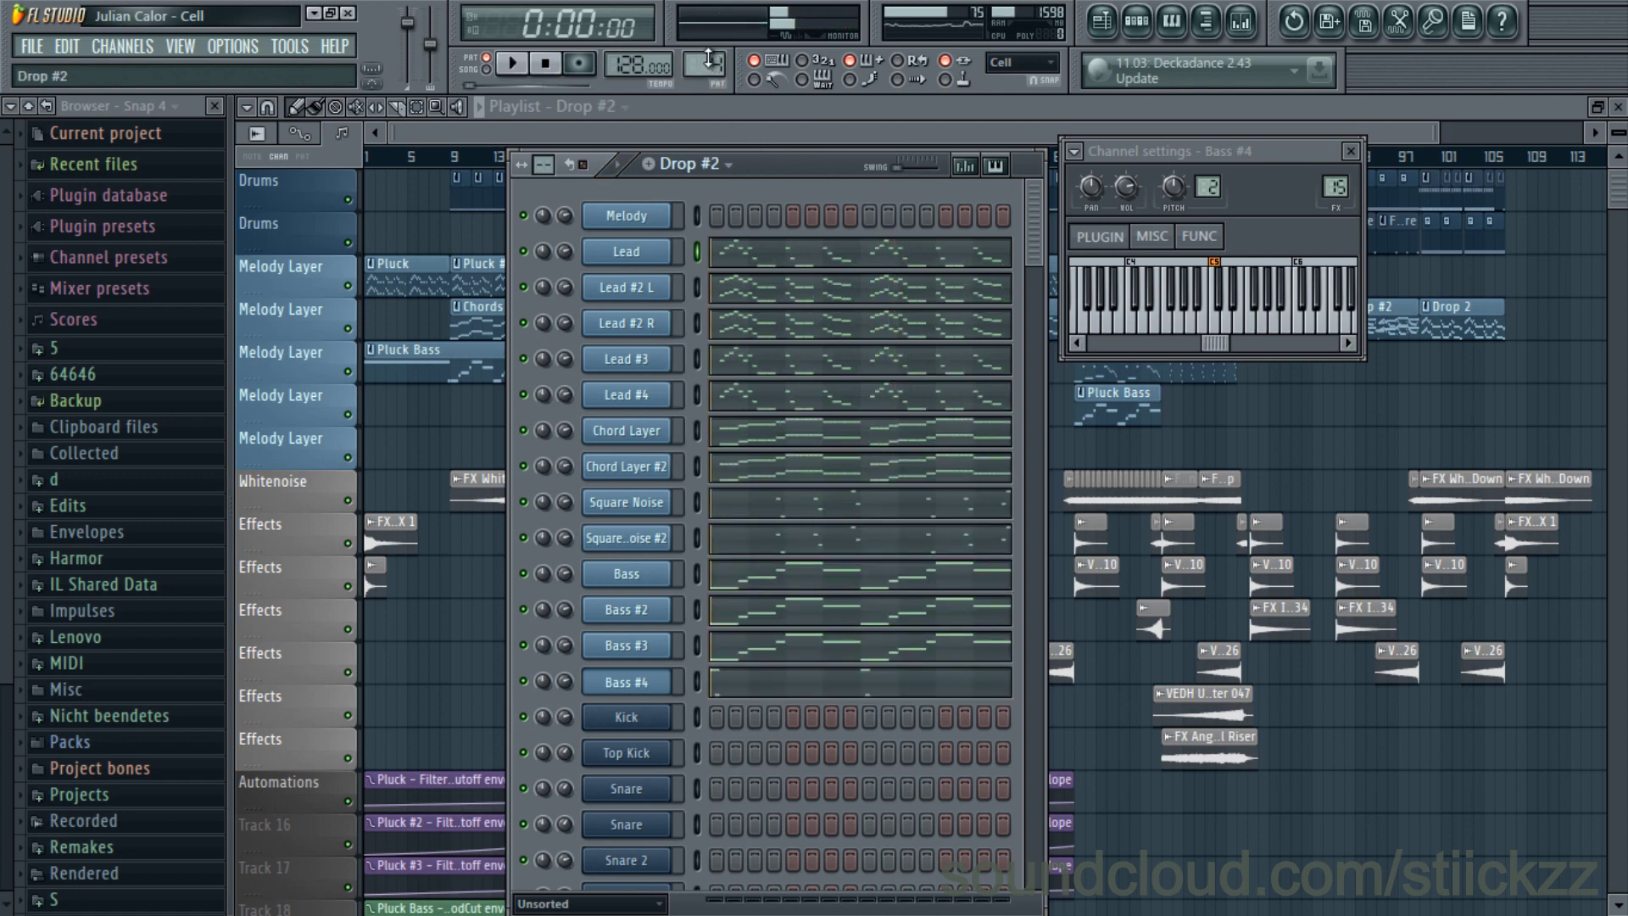
{"action": "scroll", "coordinate": [711, 66], "scroll_direction": "up", "scroll_amount": 1}
{"action": "key", "text": "space"}
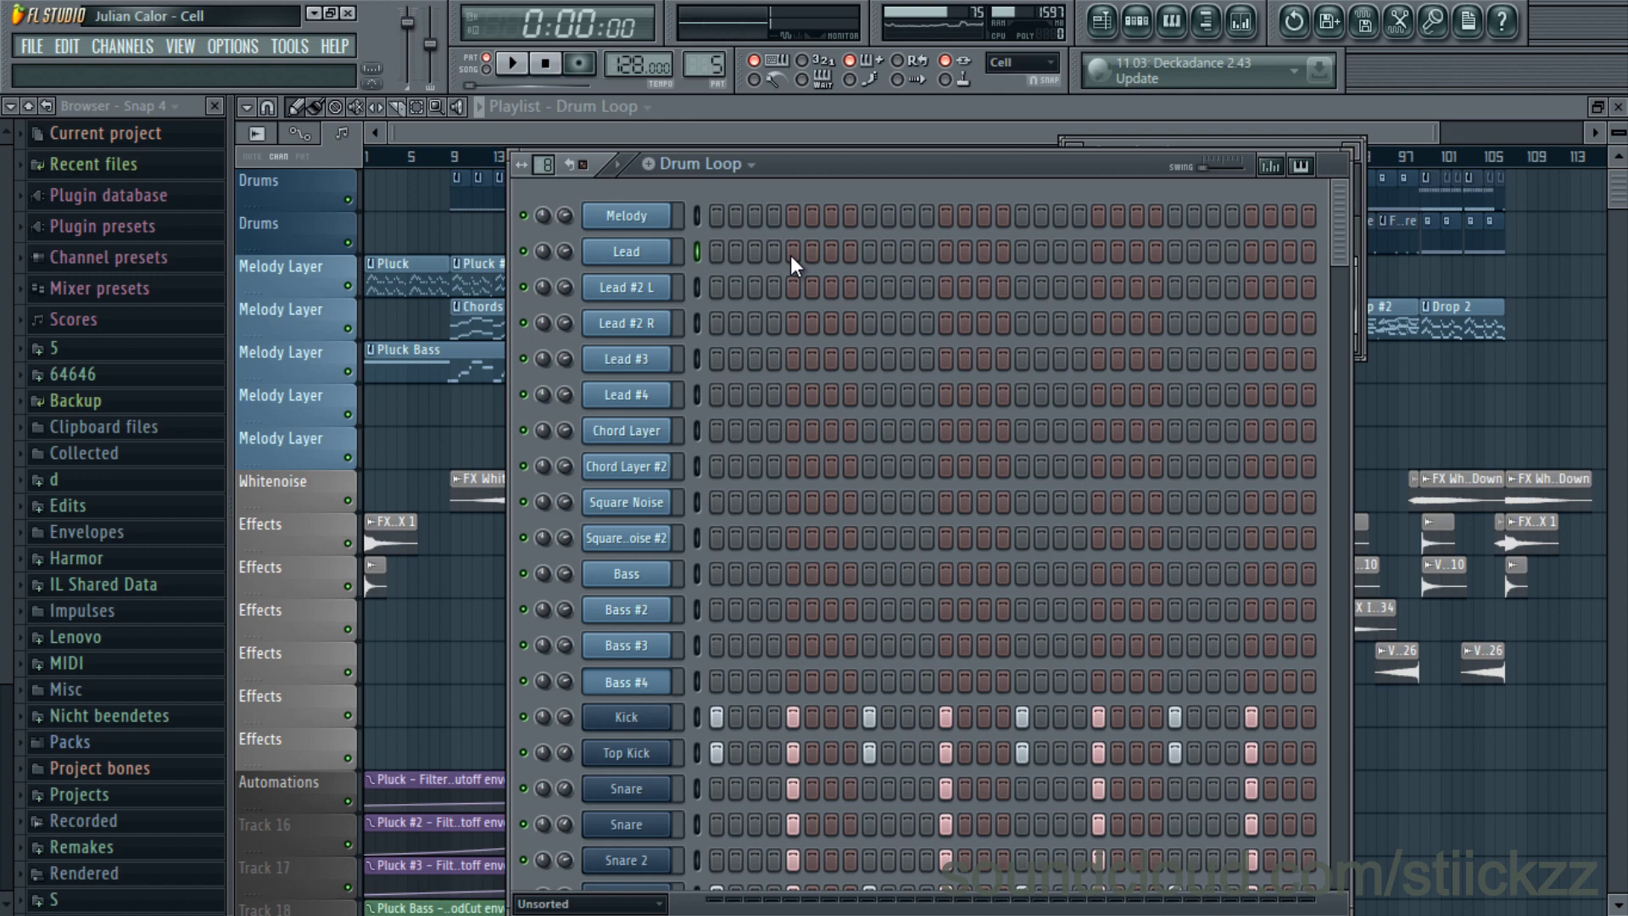
{"action": "key", "text": "space"}
{"action": "scroll", "coordinate": [805, 390], "scroll_direction": "down", "scroll_amount": 6}
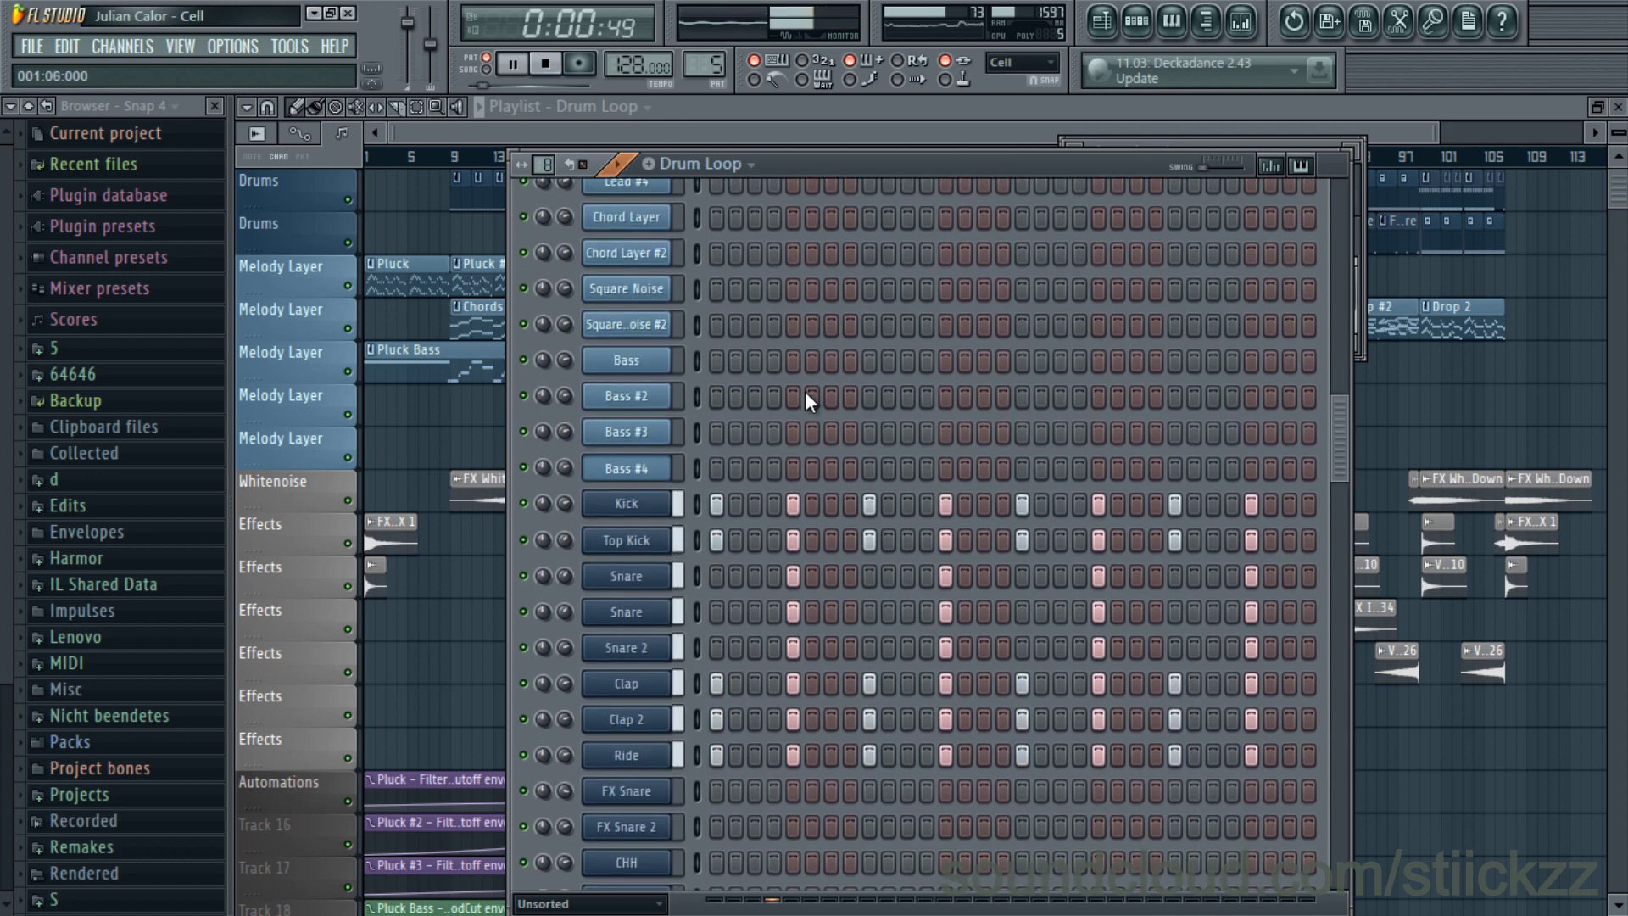
{"action": "scroll", "coordinate": [792, 271], "scroll_direction": "up", "scroll_amount": 3}
{"action": "key", "text": "space"}
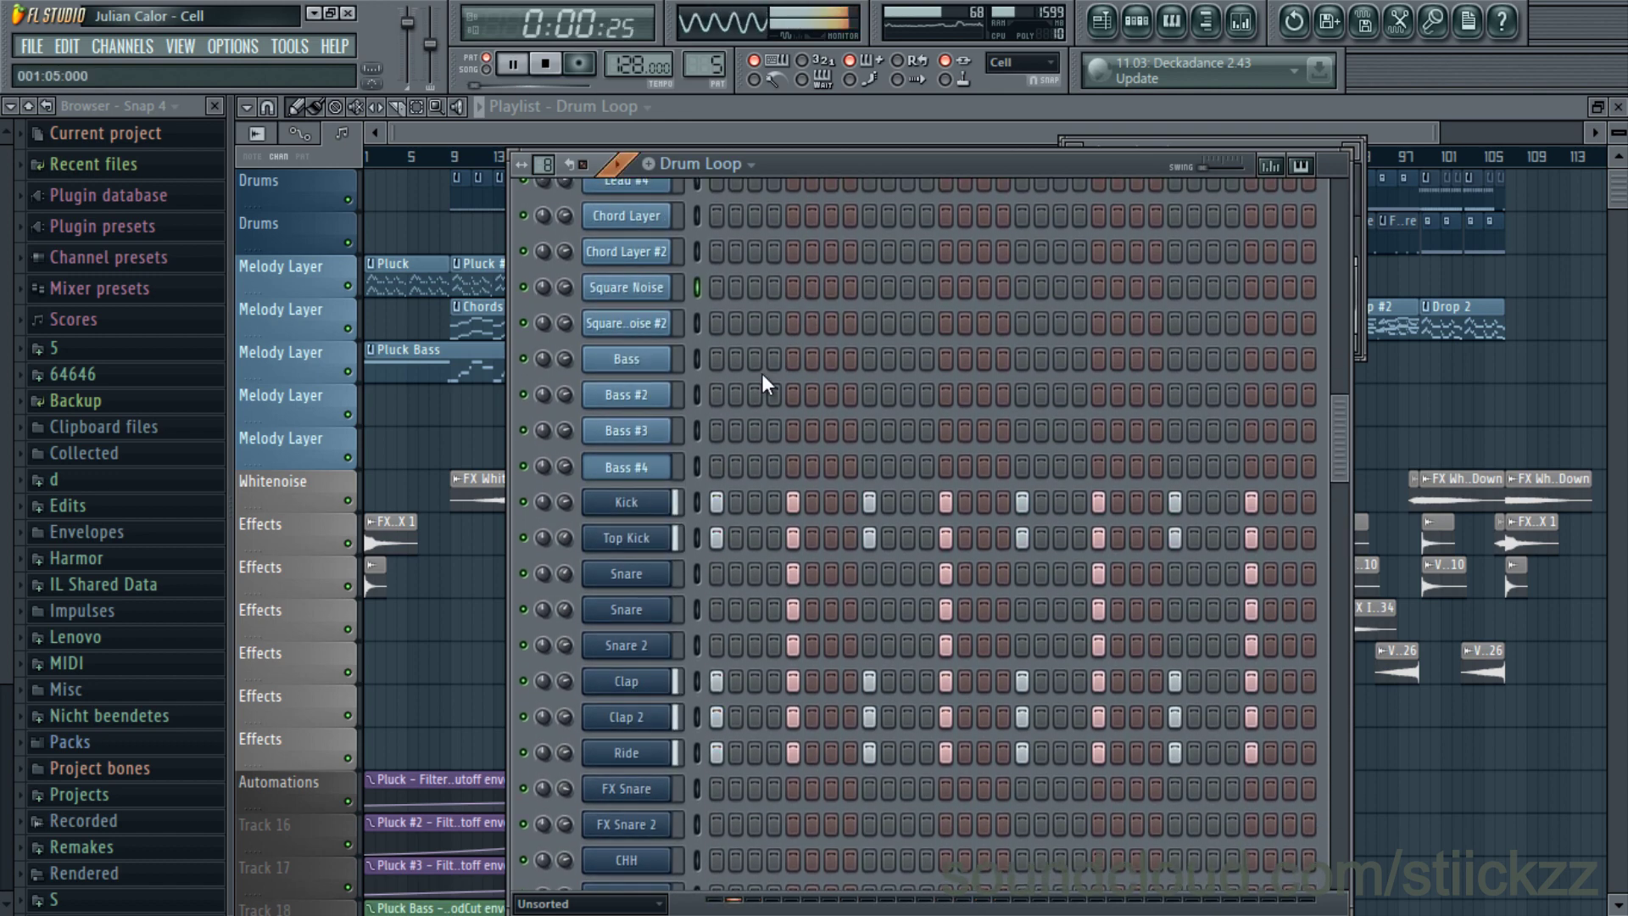
- Inspect the Kick and Top Kick samples, and play the Kick soloed and together with the Top Kick
{"action": "left_click", "coordinate": [634, 508]}
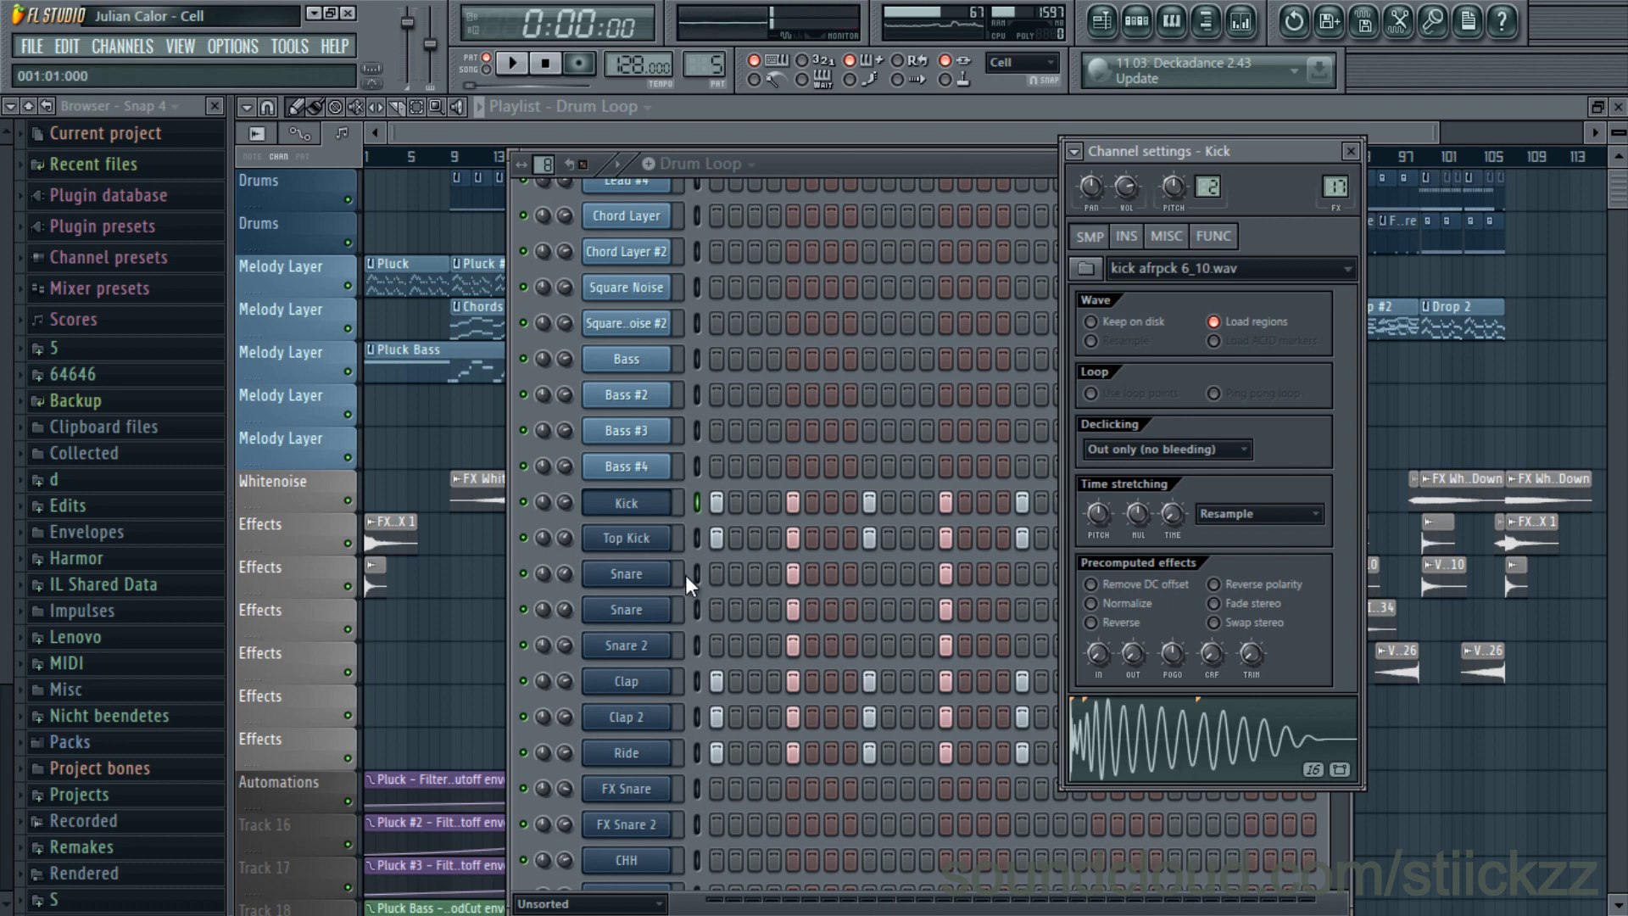
{"action": "left_click", "coordinate": [657, 547]}
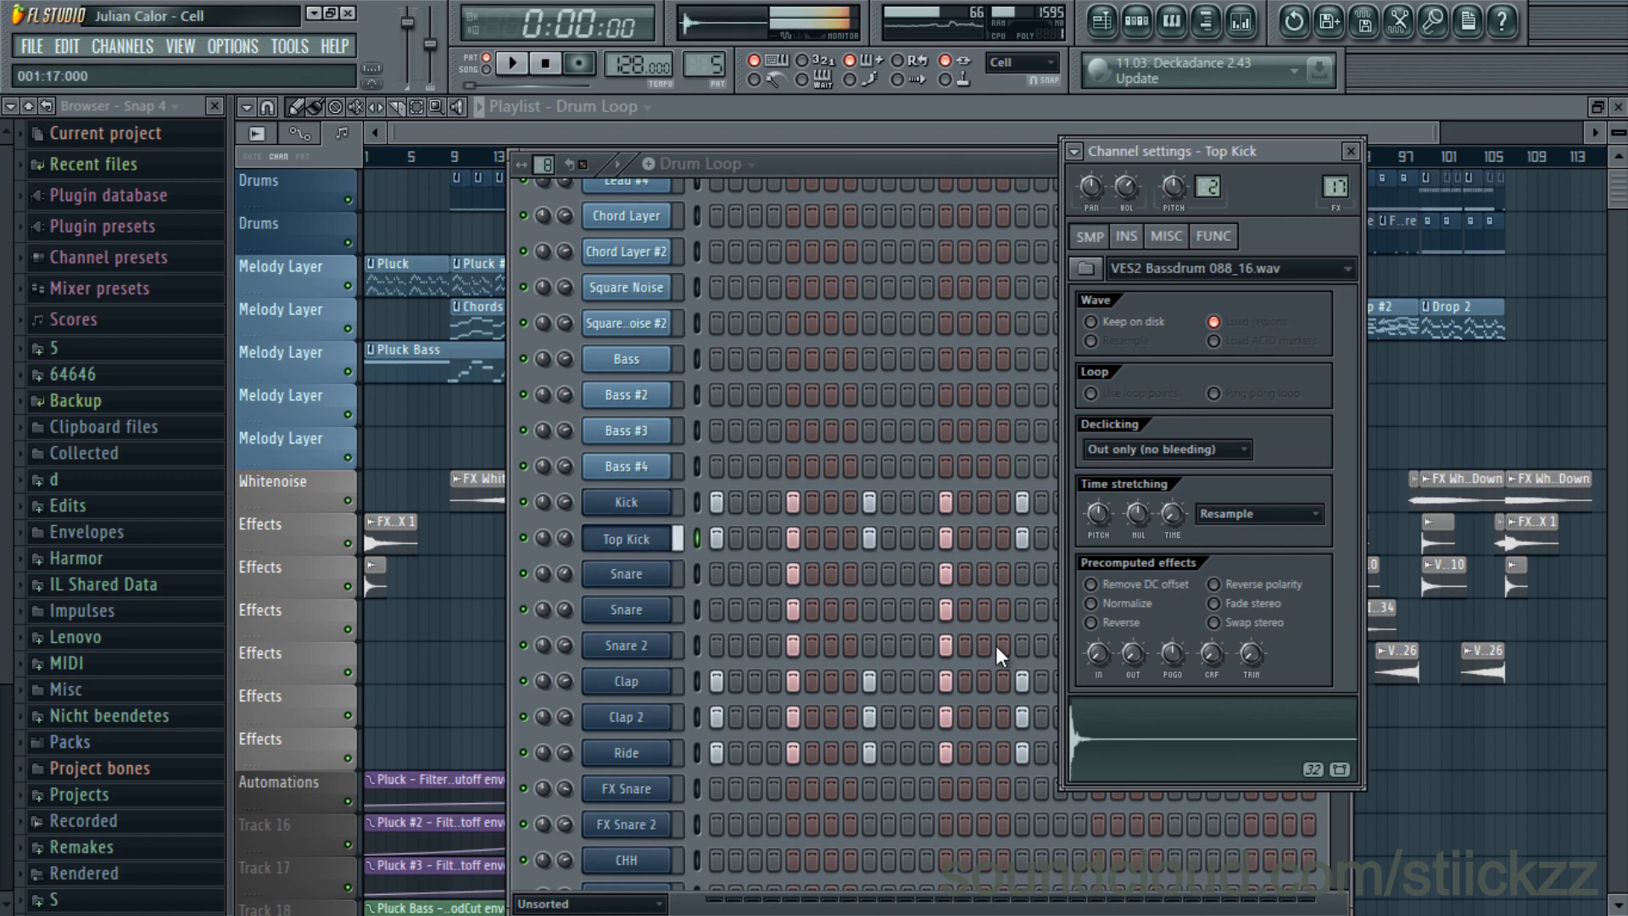
{"action": "right_click", "coordinate": [524, 502]}
{"action": "key", "text": "space"}
{"action": "key", "text": "space"}
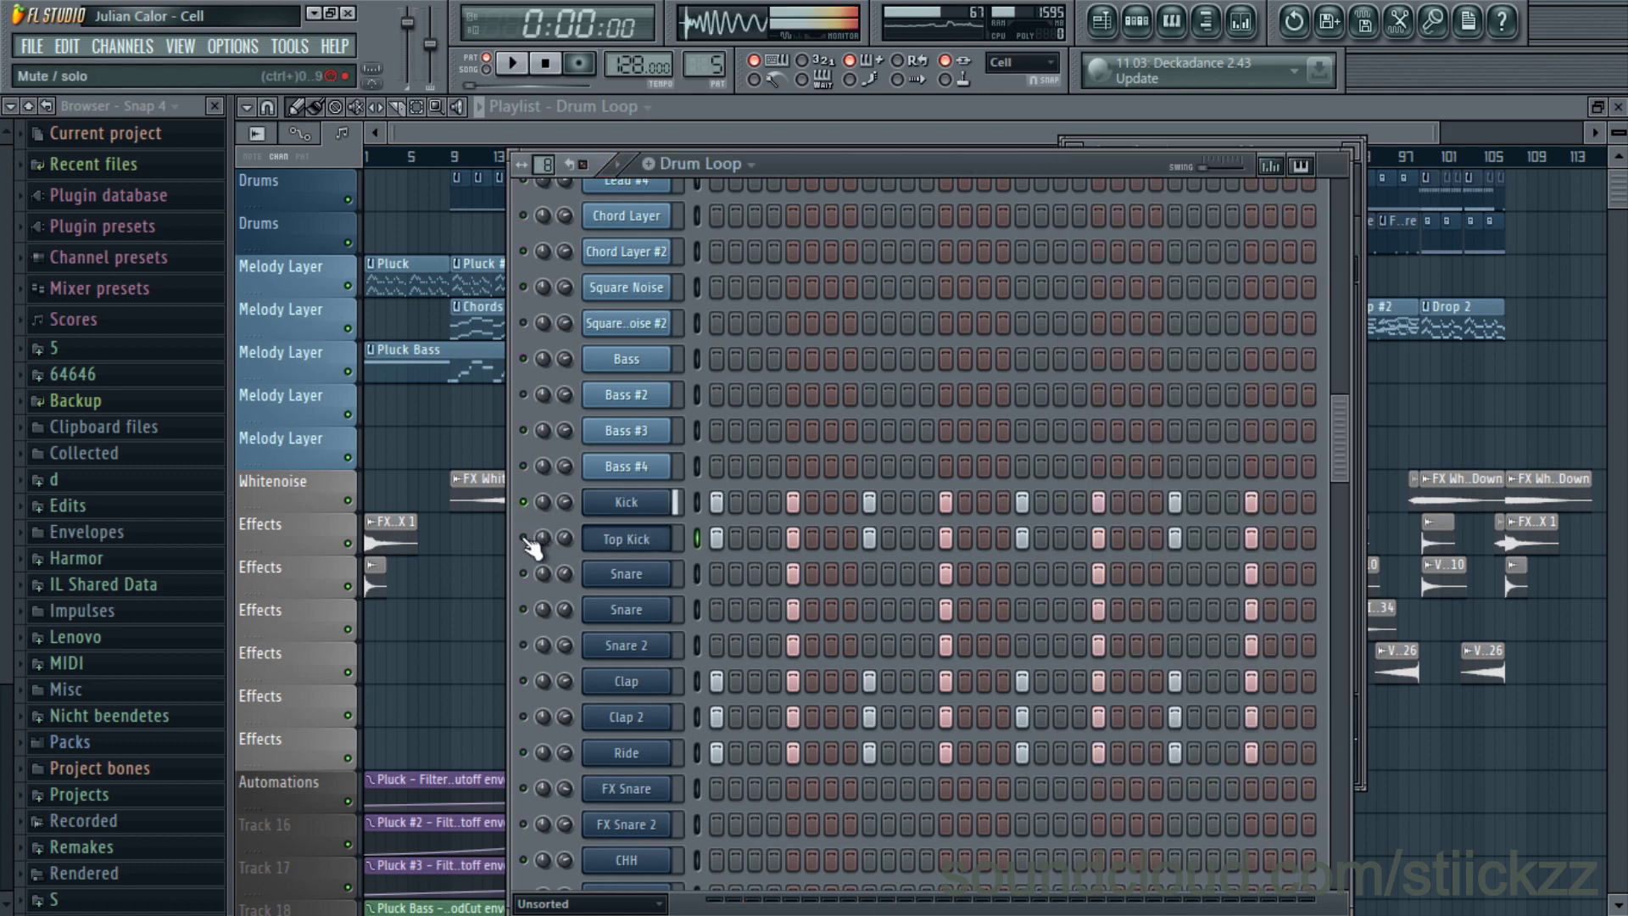
{"action": "right_click", "coordinate": [524, 537]}
{"action": "key", "text": "space"}
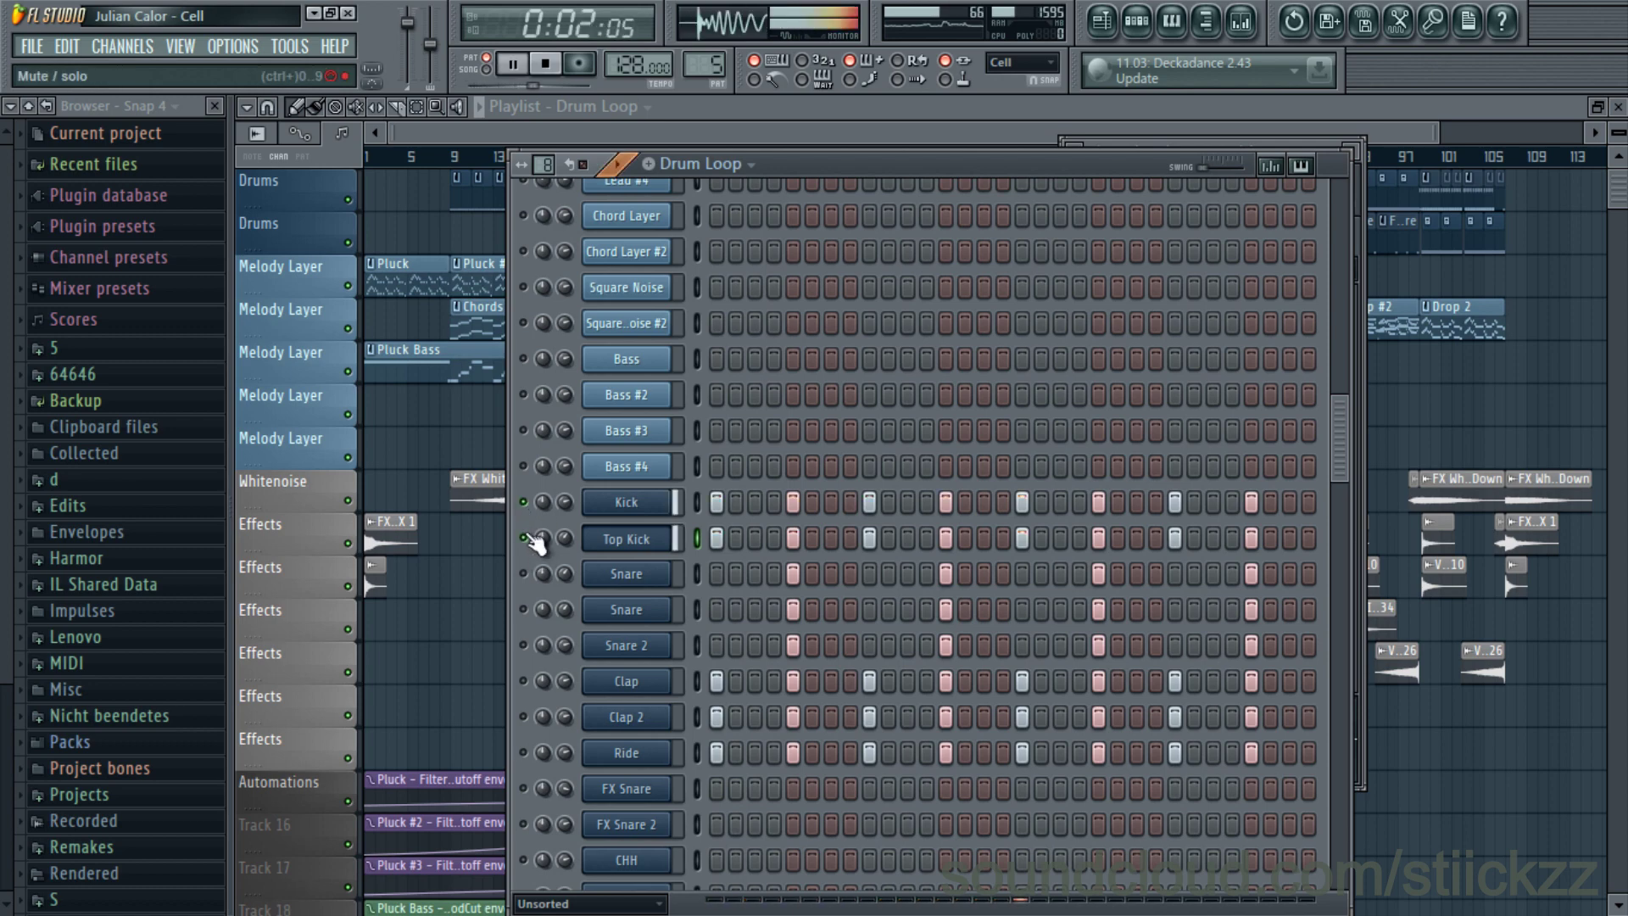
- Inspect the first Snare channel and play both Snare channels together with Snare 2
{"action": "left_click", "coordinate": [651, 585]}
{"action": "right_click", "coordinate": [523, 609]}
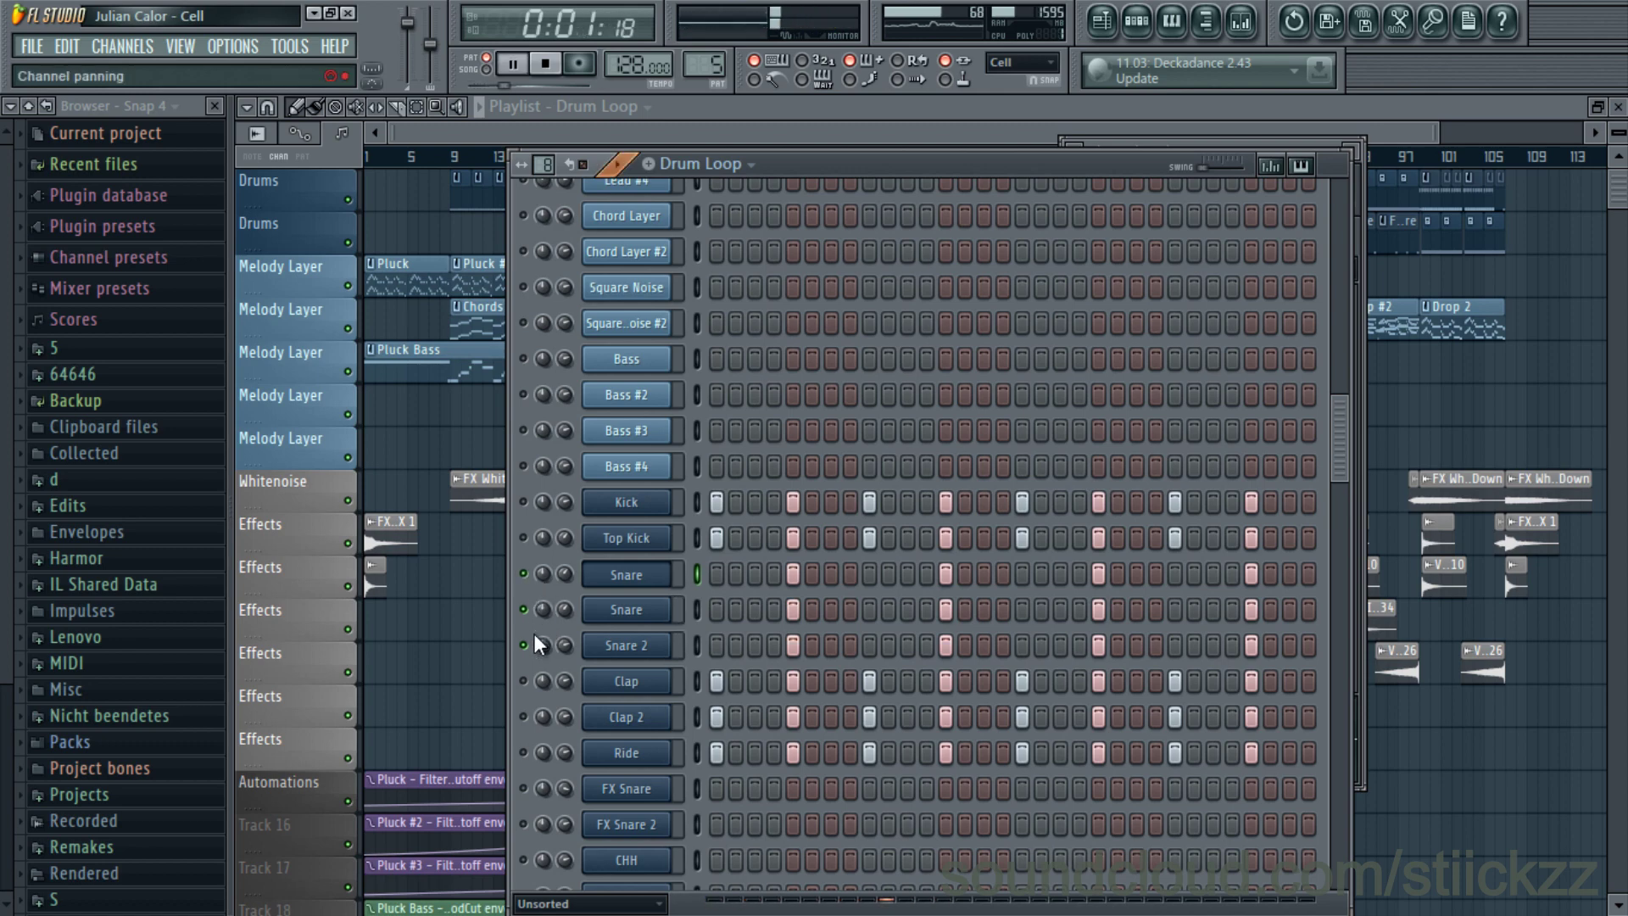
{"action": "key", "text": "space"}
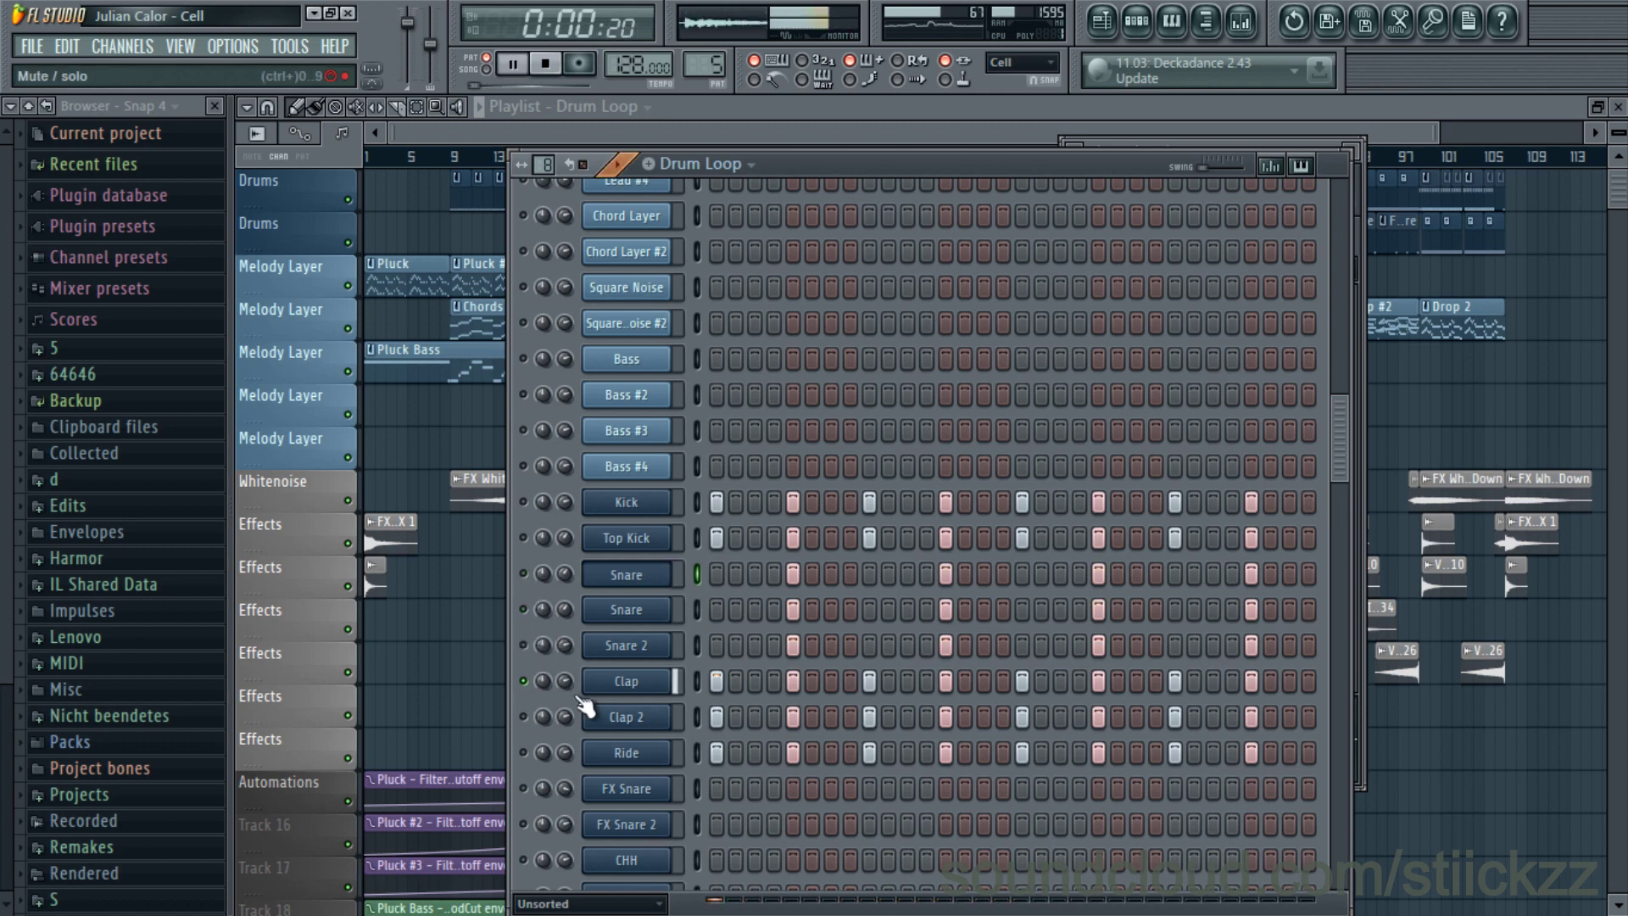
- Inspect the Clap and Clap 2 samples, and play the two clap channels soloed and together
{"action": "left_click", "coordinate": [635, 685]}
{"action": "left_click", "coordinate": [658, 719]}
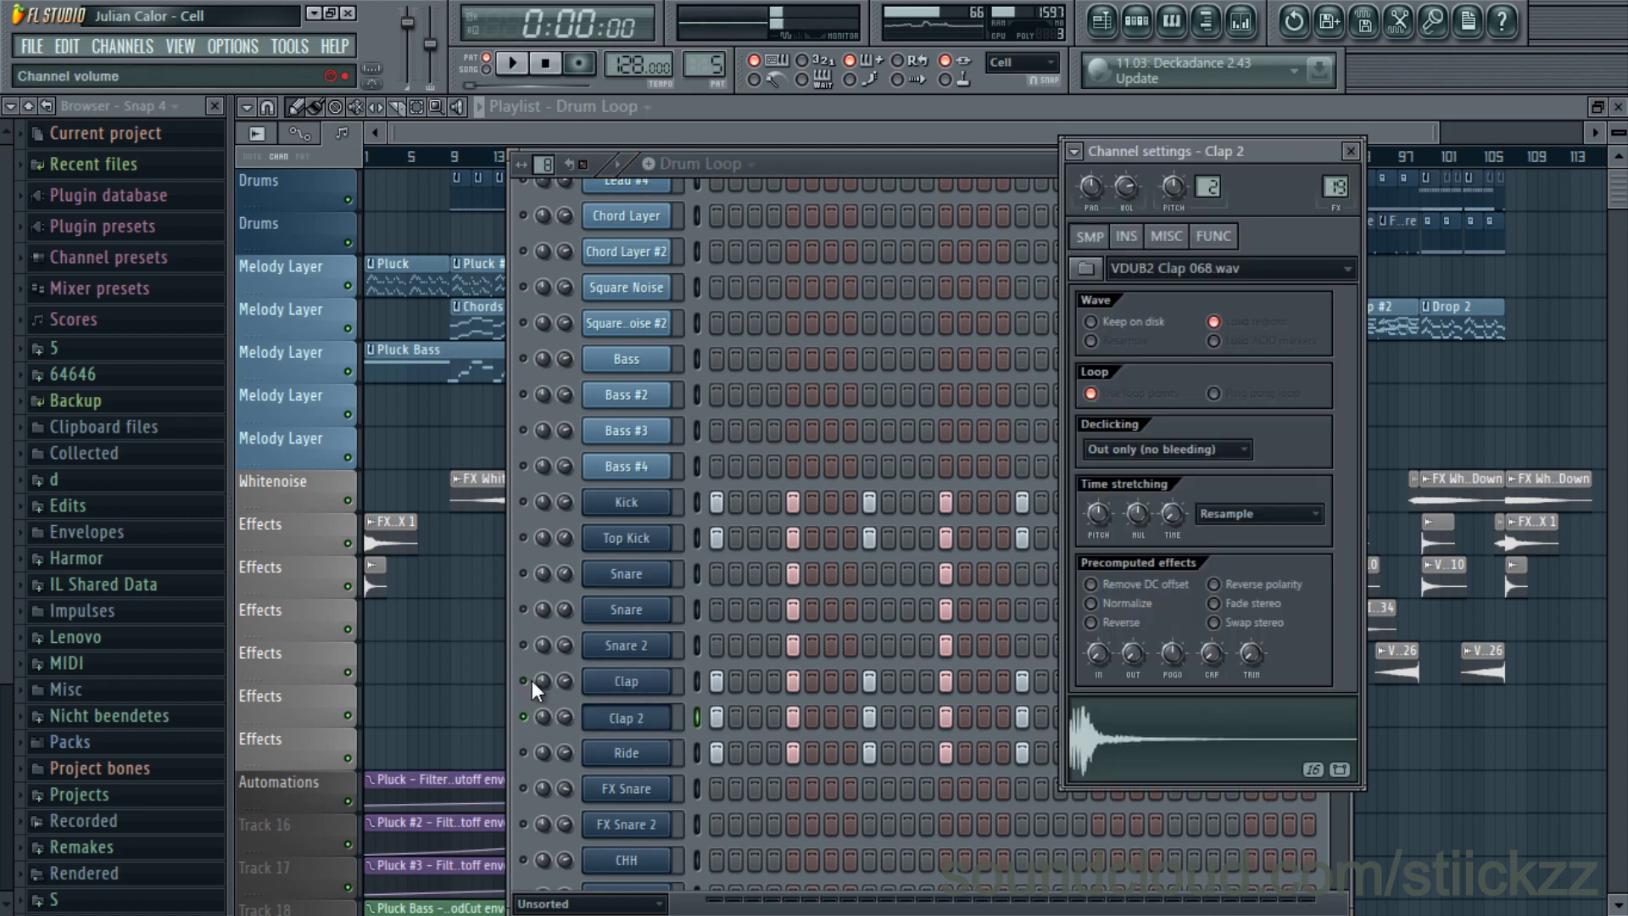
{"action": "key", "text": "space"}
{"action": "left_click", "coordinate": [528, 681]}
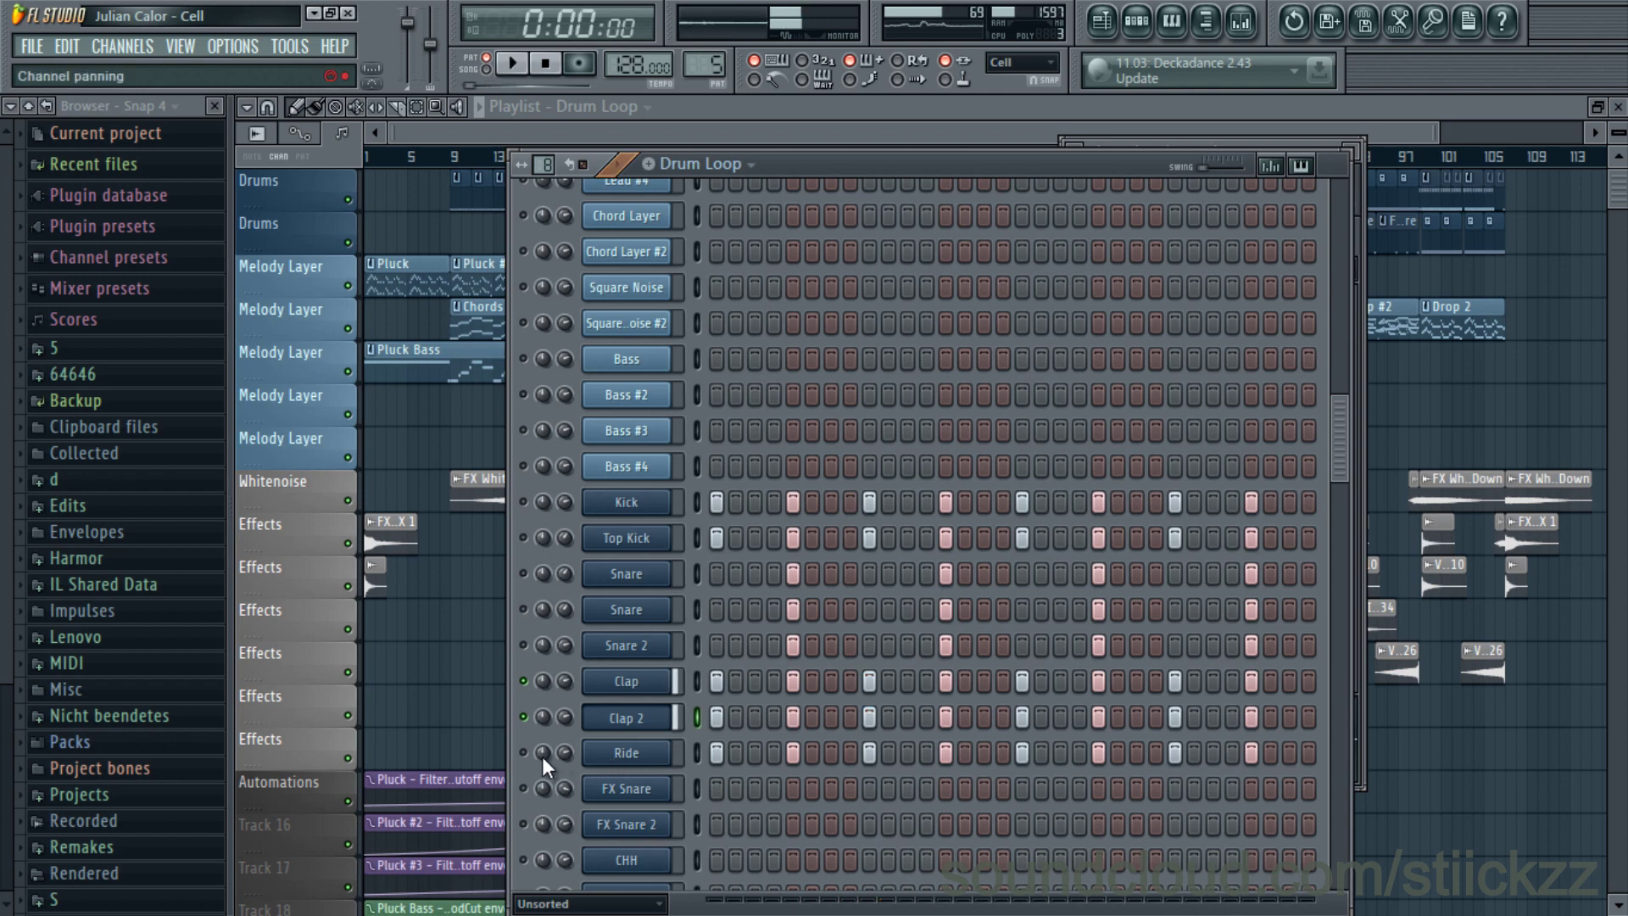
- Inspect the Ride sample and play it soloed, and play the Drum Loop with all channels enabled
{"action": "left_click", "coordinate": [617, 758]}
{"action": "key", "text": "space"}
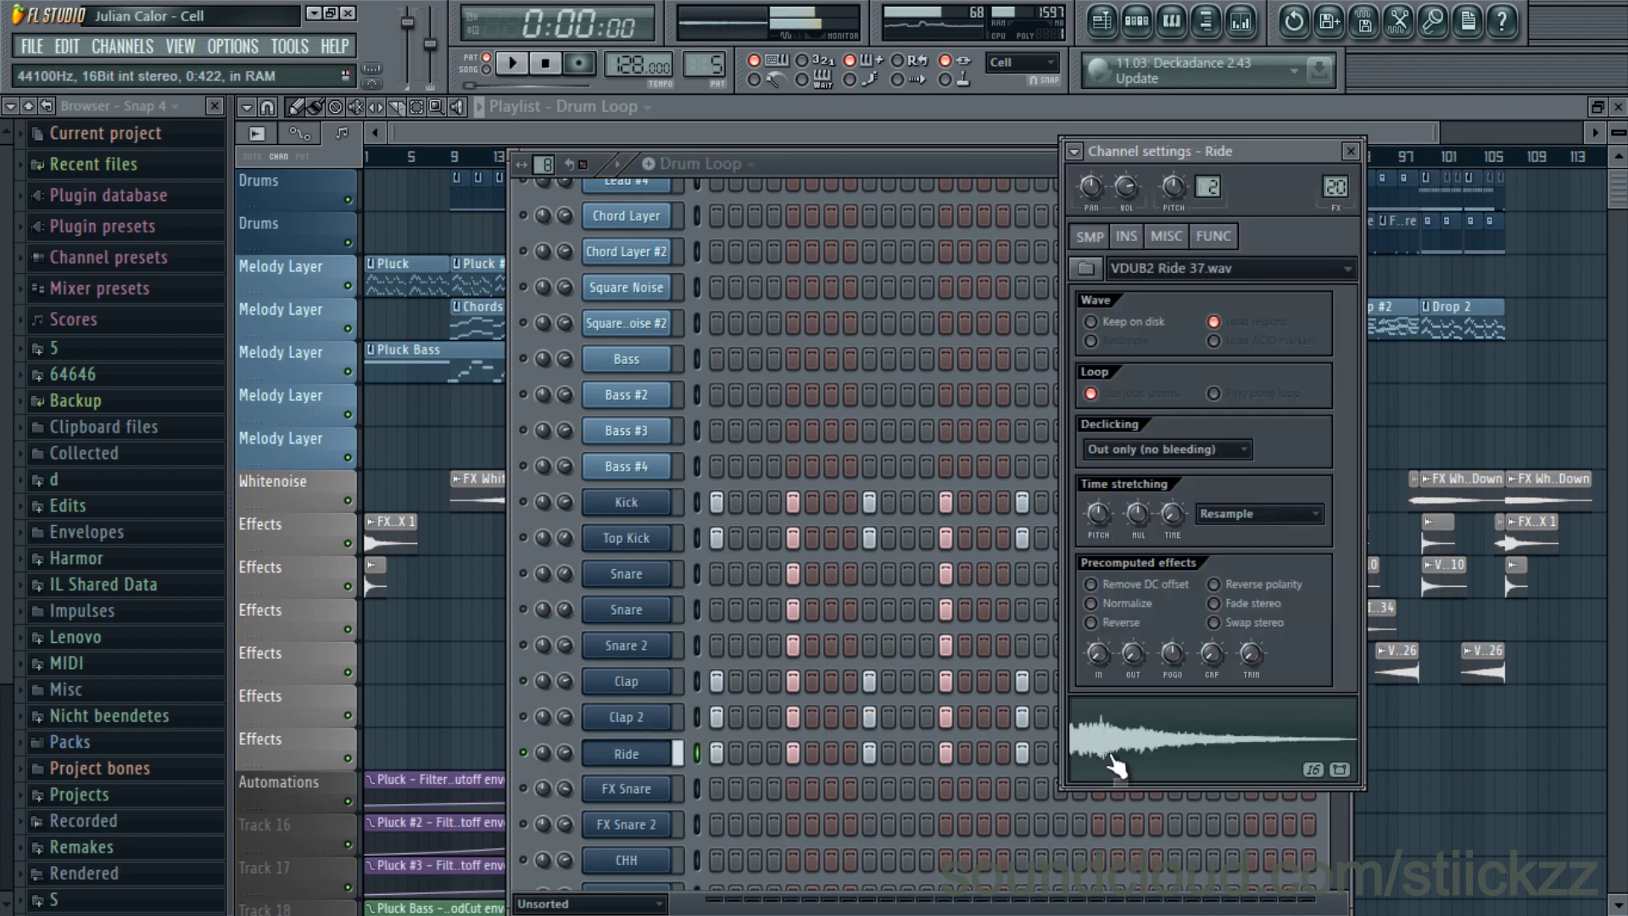
{"action": "right_click", "coordinate": [524, 753]}
{"action": "key", "text": "space"}
{"action": "scroll", "coordinate": [890, 407], "scroll_direction": "down", "scroll_amount": 6}
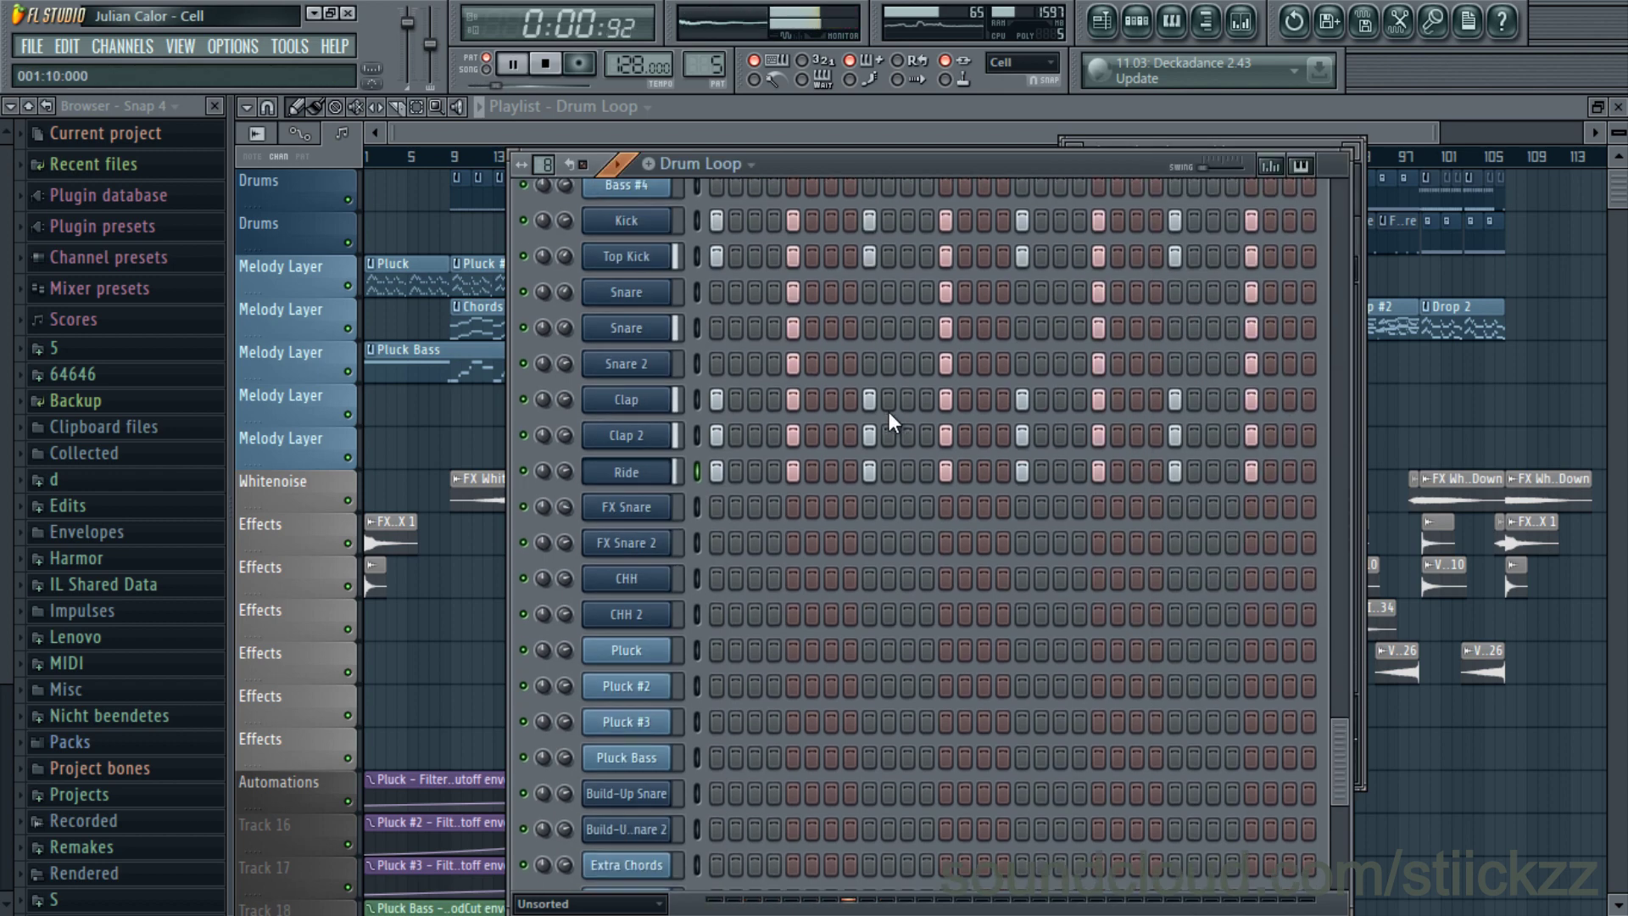
- Switch to the Drum Loop 2 pattern and play it with all channels enabled
{"action": "scroll", "coordinate": [888, 492], "scroll_direction": "up", "scroll_amount": 4}
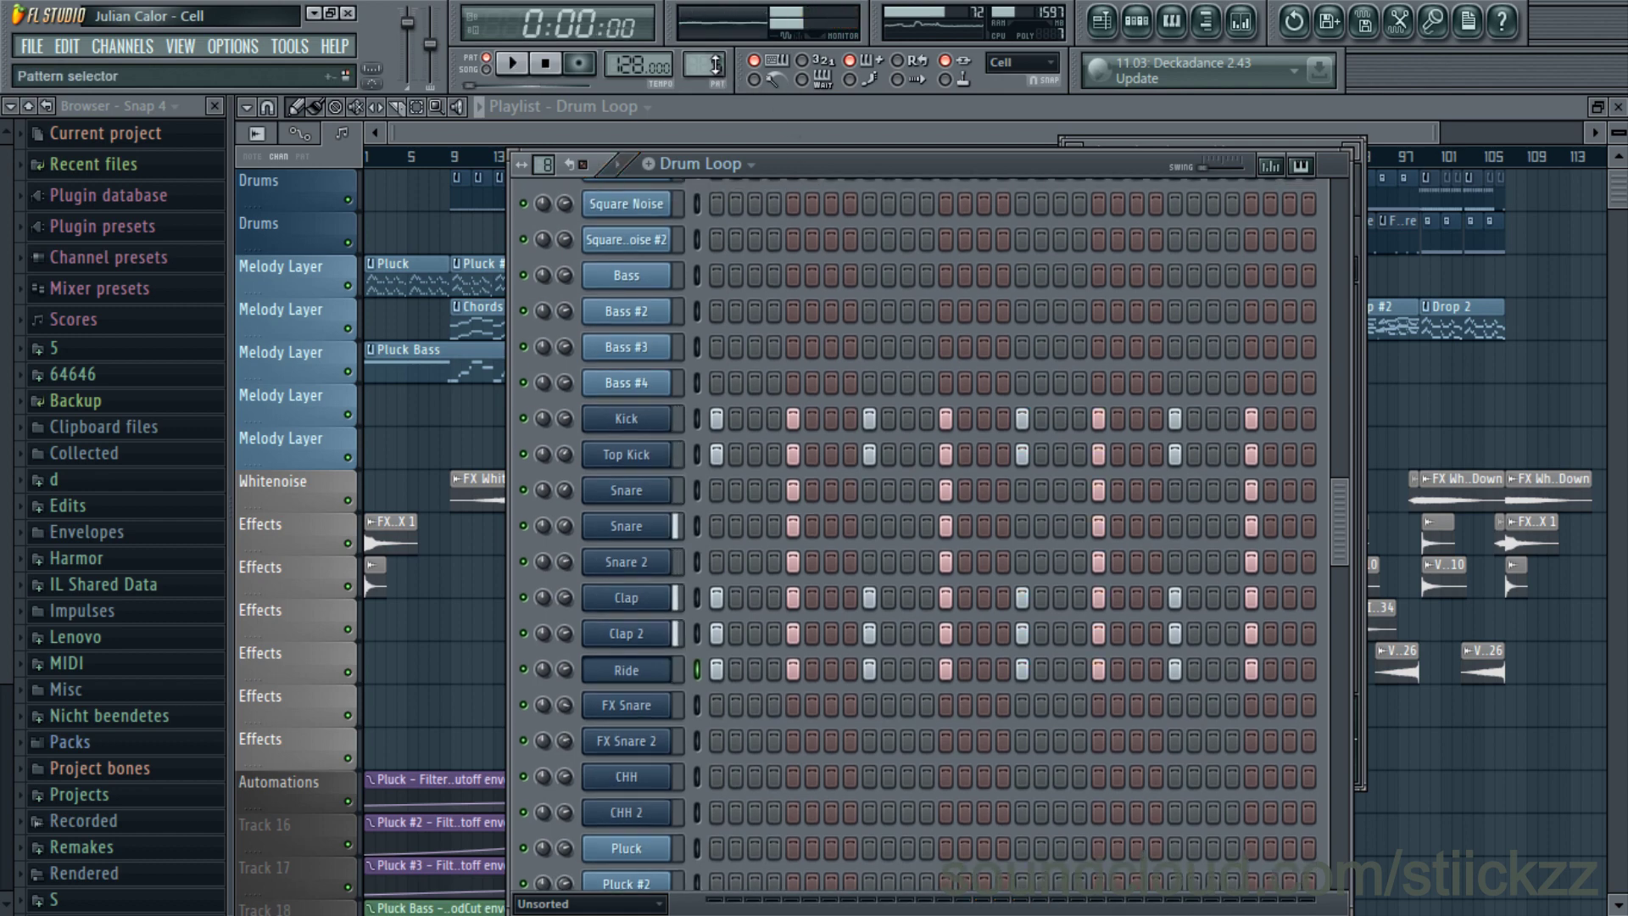
{"action": "scroll", "coordinate": [716, 64], "scroll_direction": "up", "scroll_amount": 1}
{"action": "key", "text": "space"}
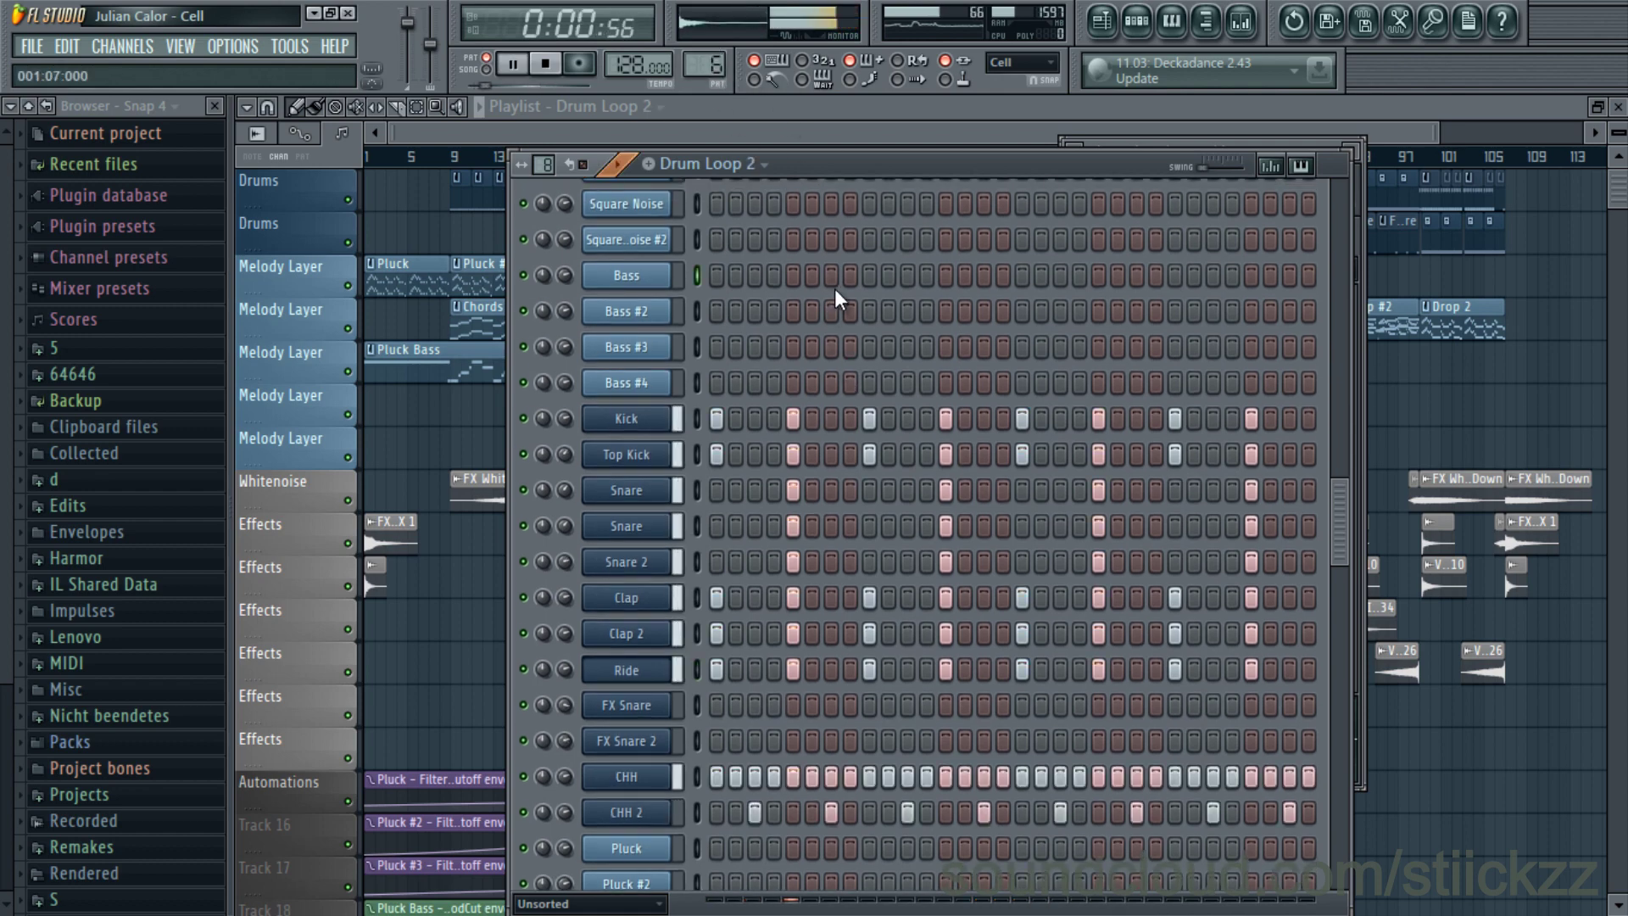
- Play the CHH channel soloed, and inspect its sample and the Kickstart effect on its mixer track
{"action": "scroll", "coordinate": [835, 305], "scroll_direction": "down", "scroll_amount": 6}
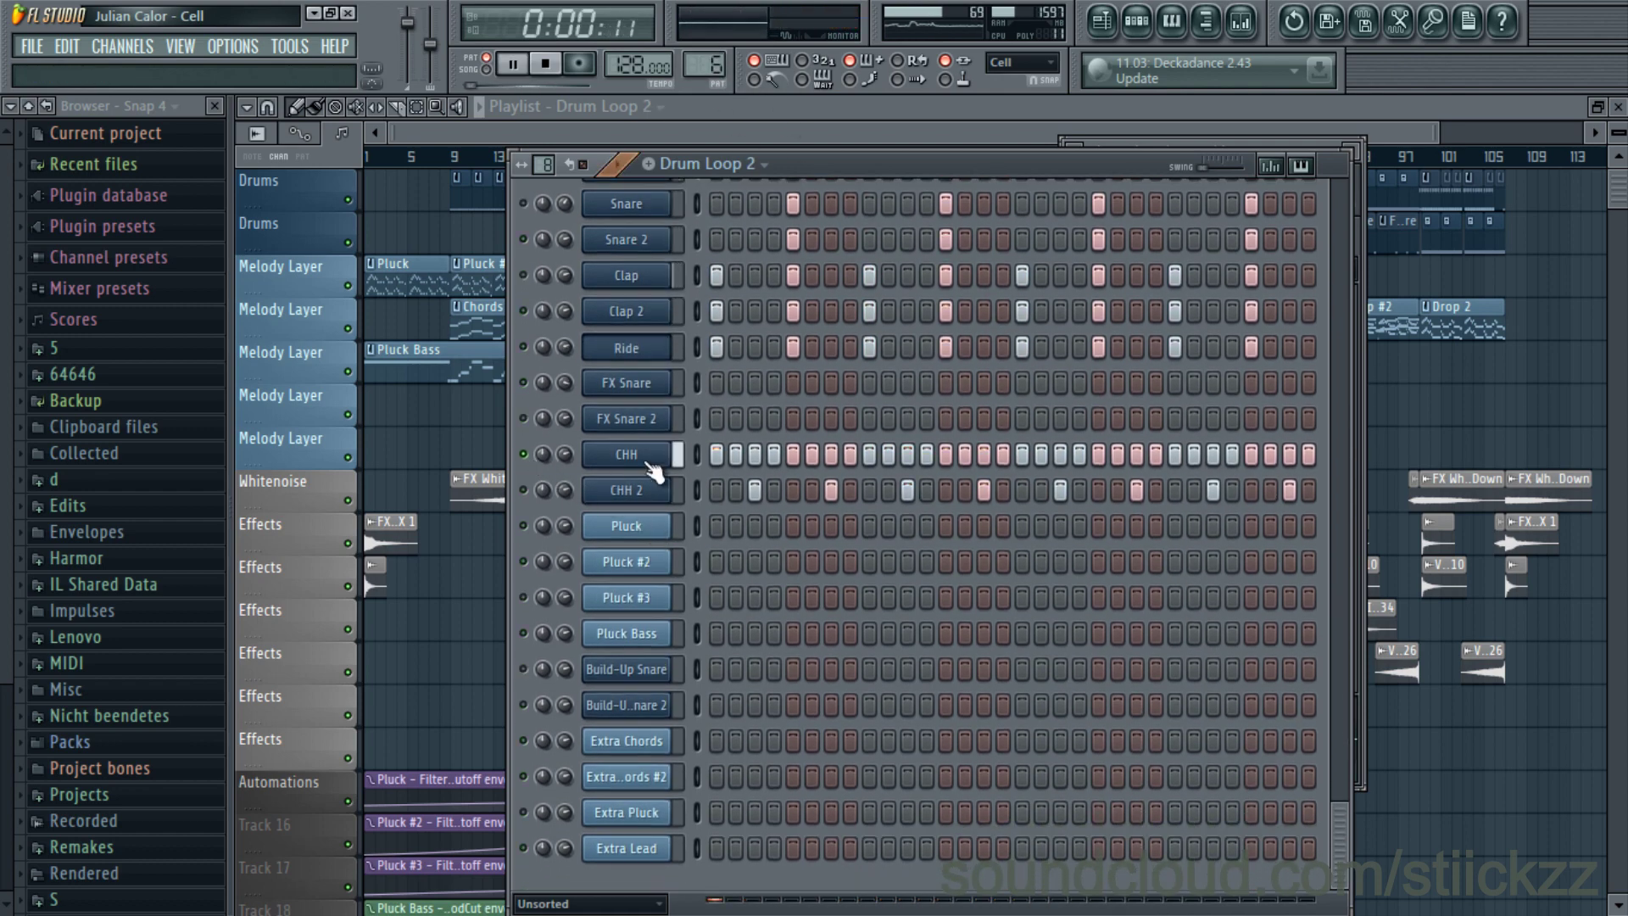
{"action": "left_click", "coordinate": [648, 463]}
{"action": "double_click", "coordinate": [1337, 182]}
{"action": "left_click", "coordinate": [1469, 464]}
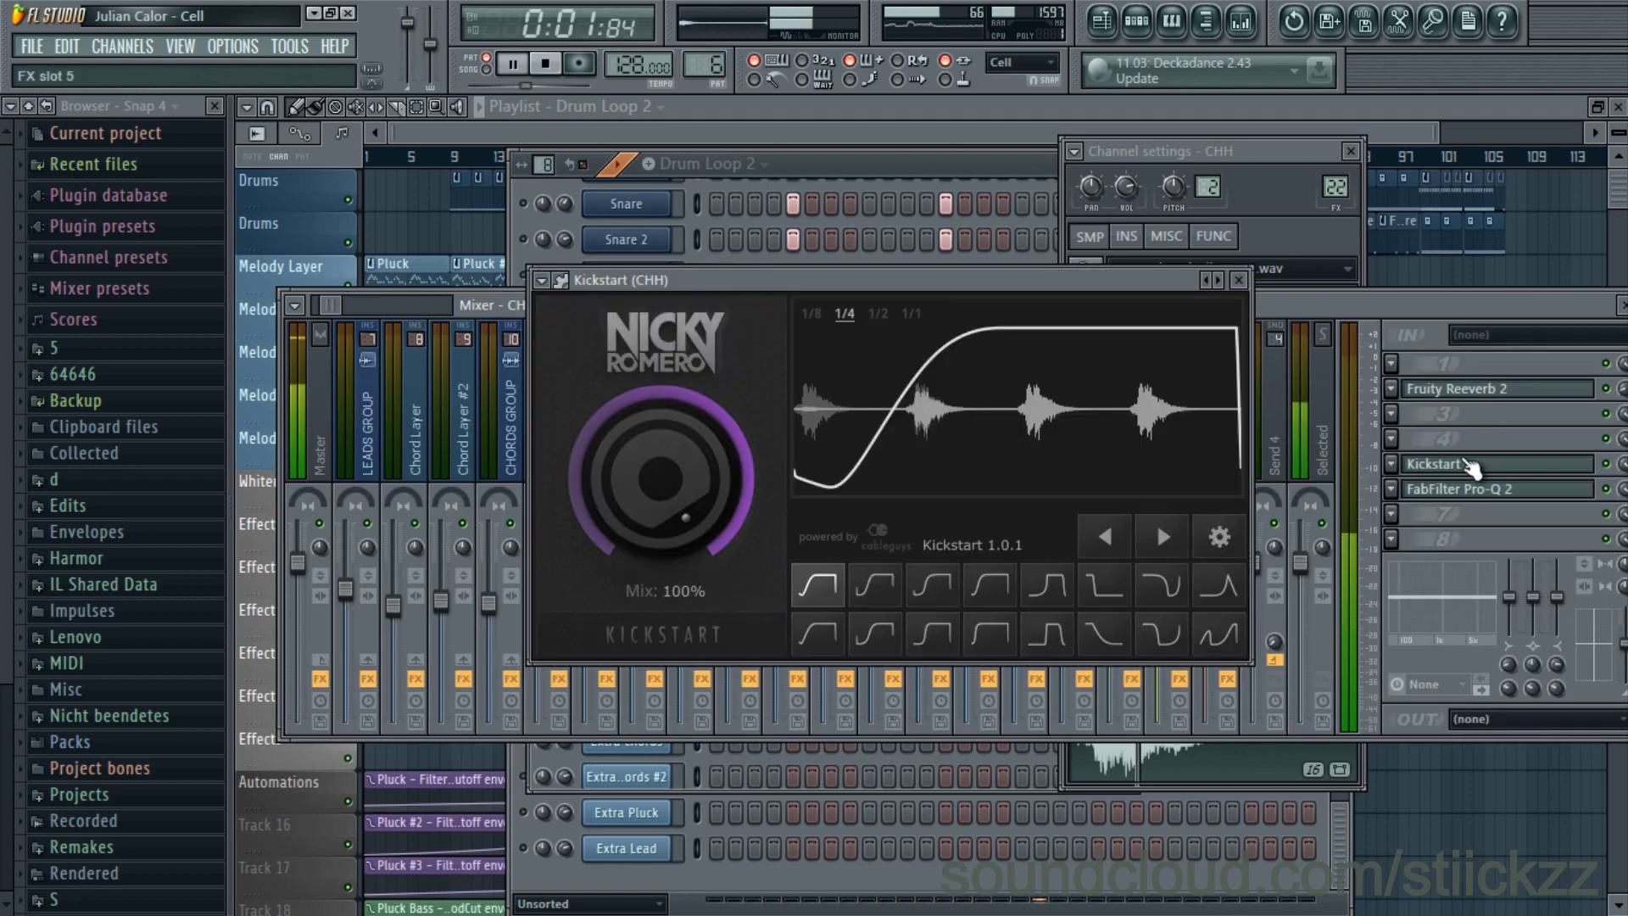
{"action": "left_click", "coordinate": [1238, 280]}
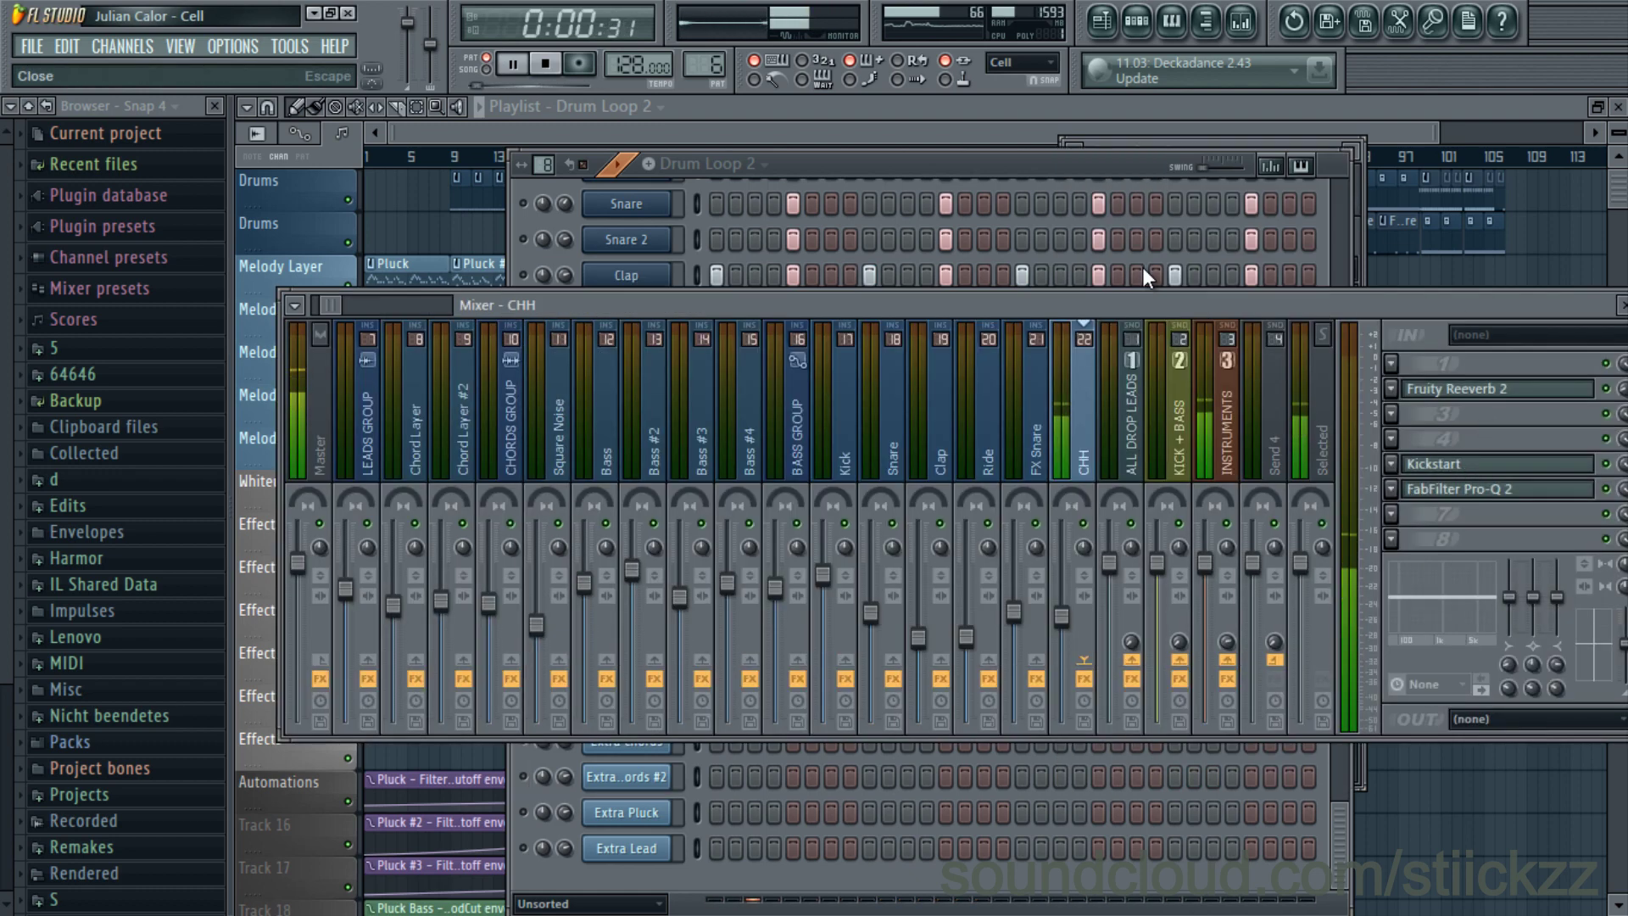
{"action": "left_click", "coordinate": [907, 222]}
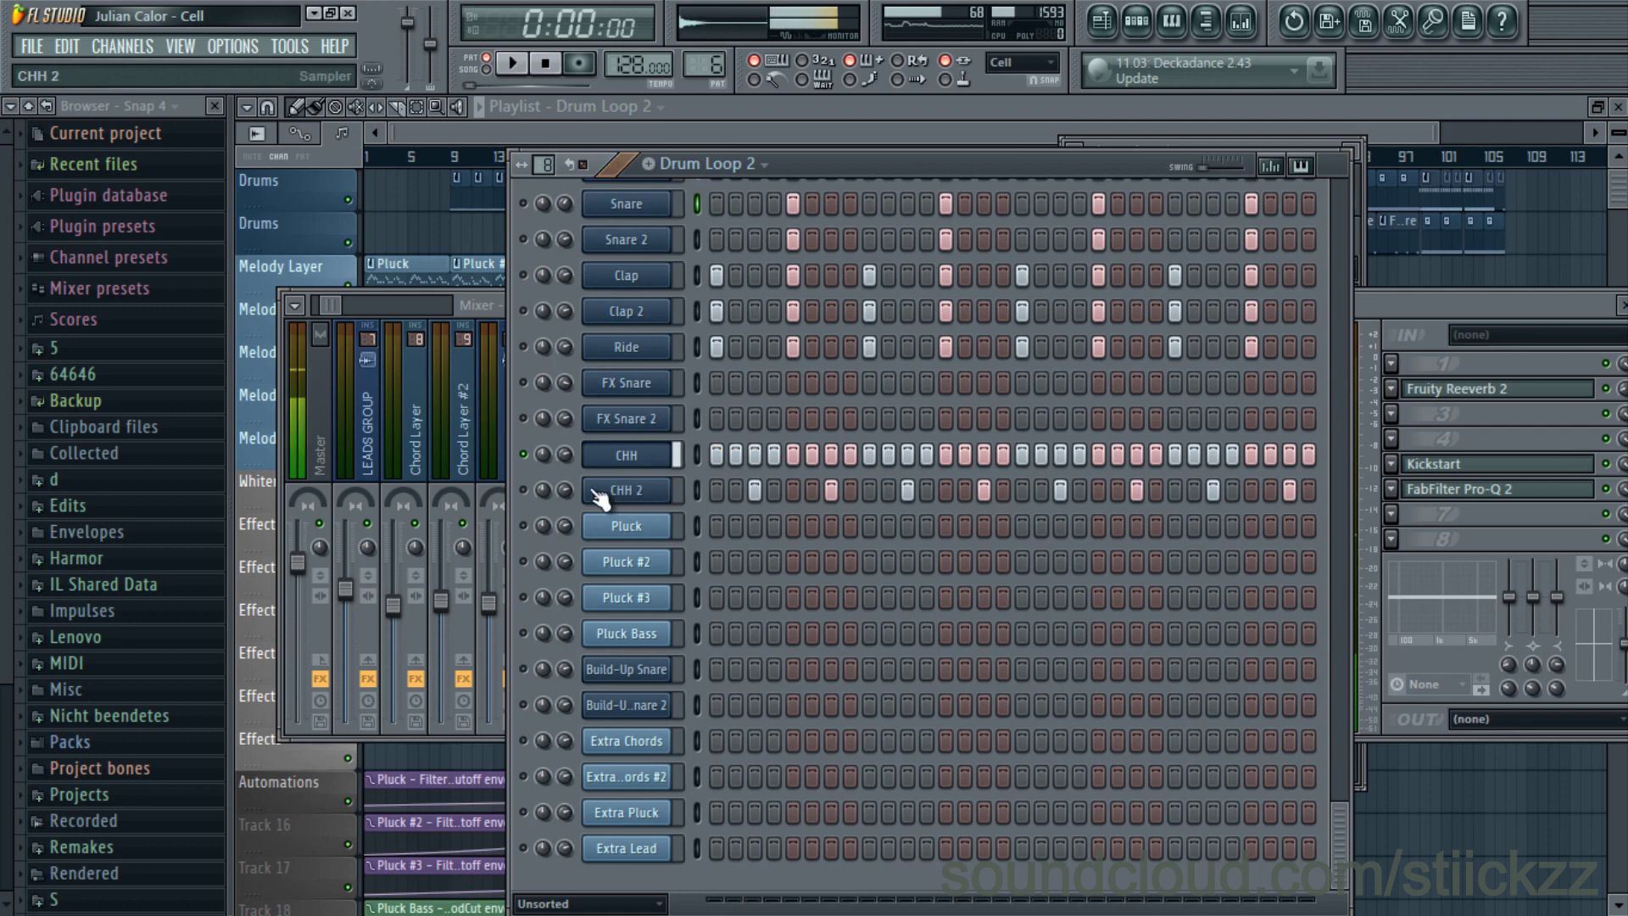
- Inspect the CHH 2 sample, play it soloed, and play it together with CHH
{"action": "left_click", "coordinate": [654, 507]}
{"action": "key", "text": "space"}
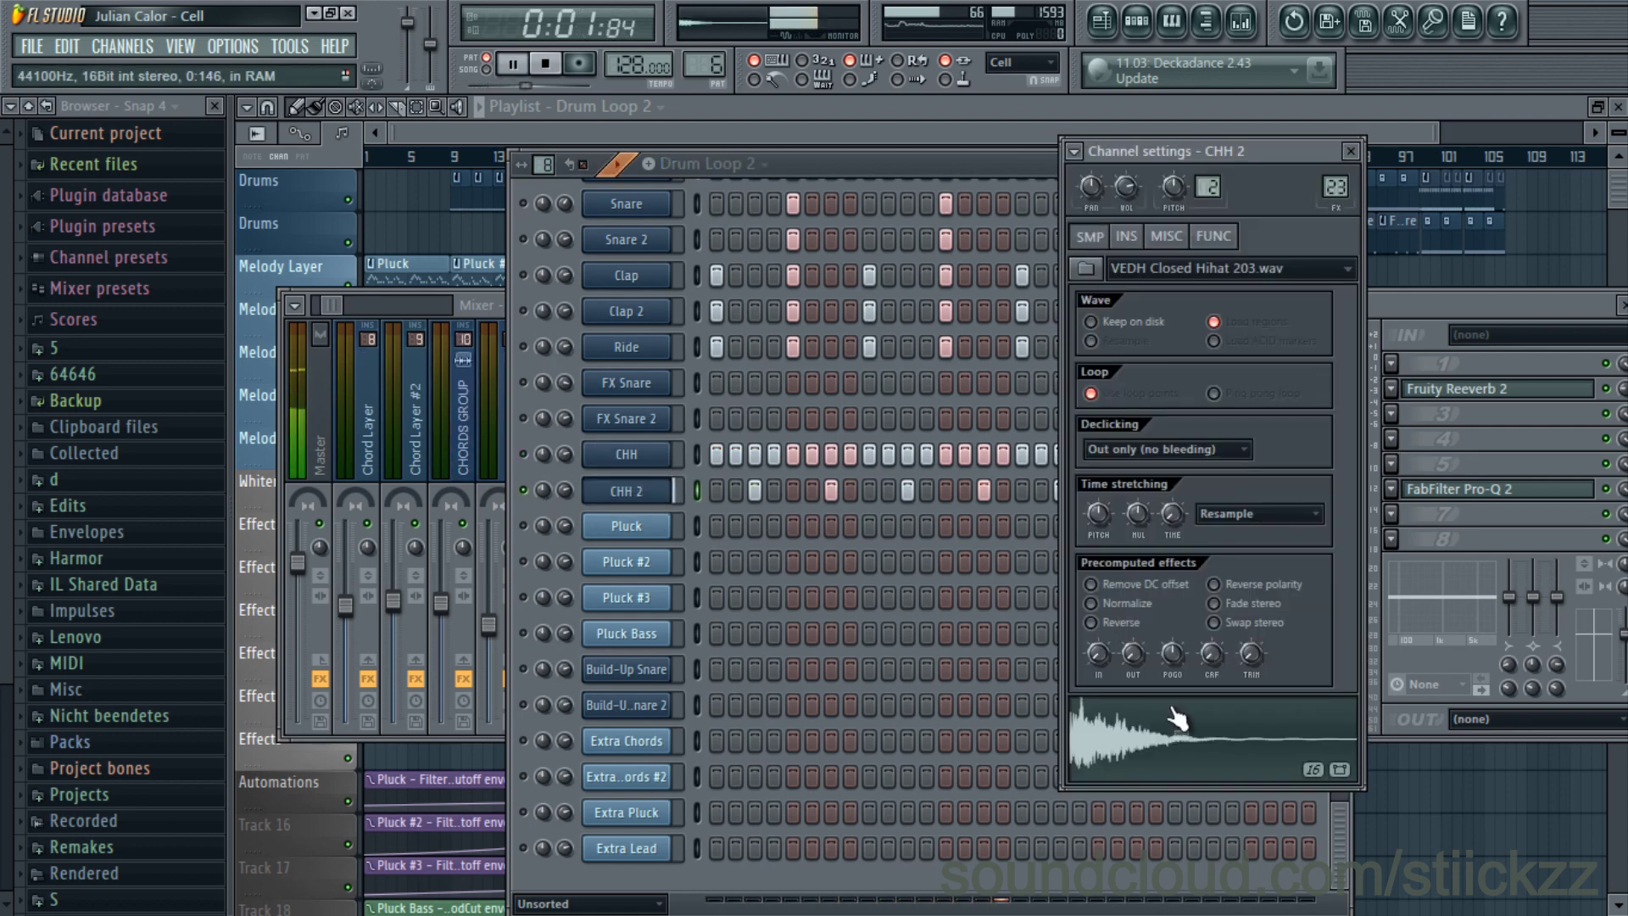
{"action": "left_click", "coordinate": [535, 460]}
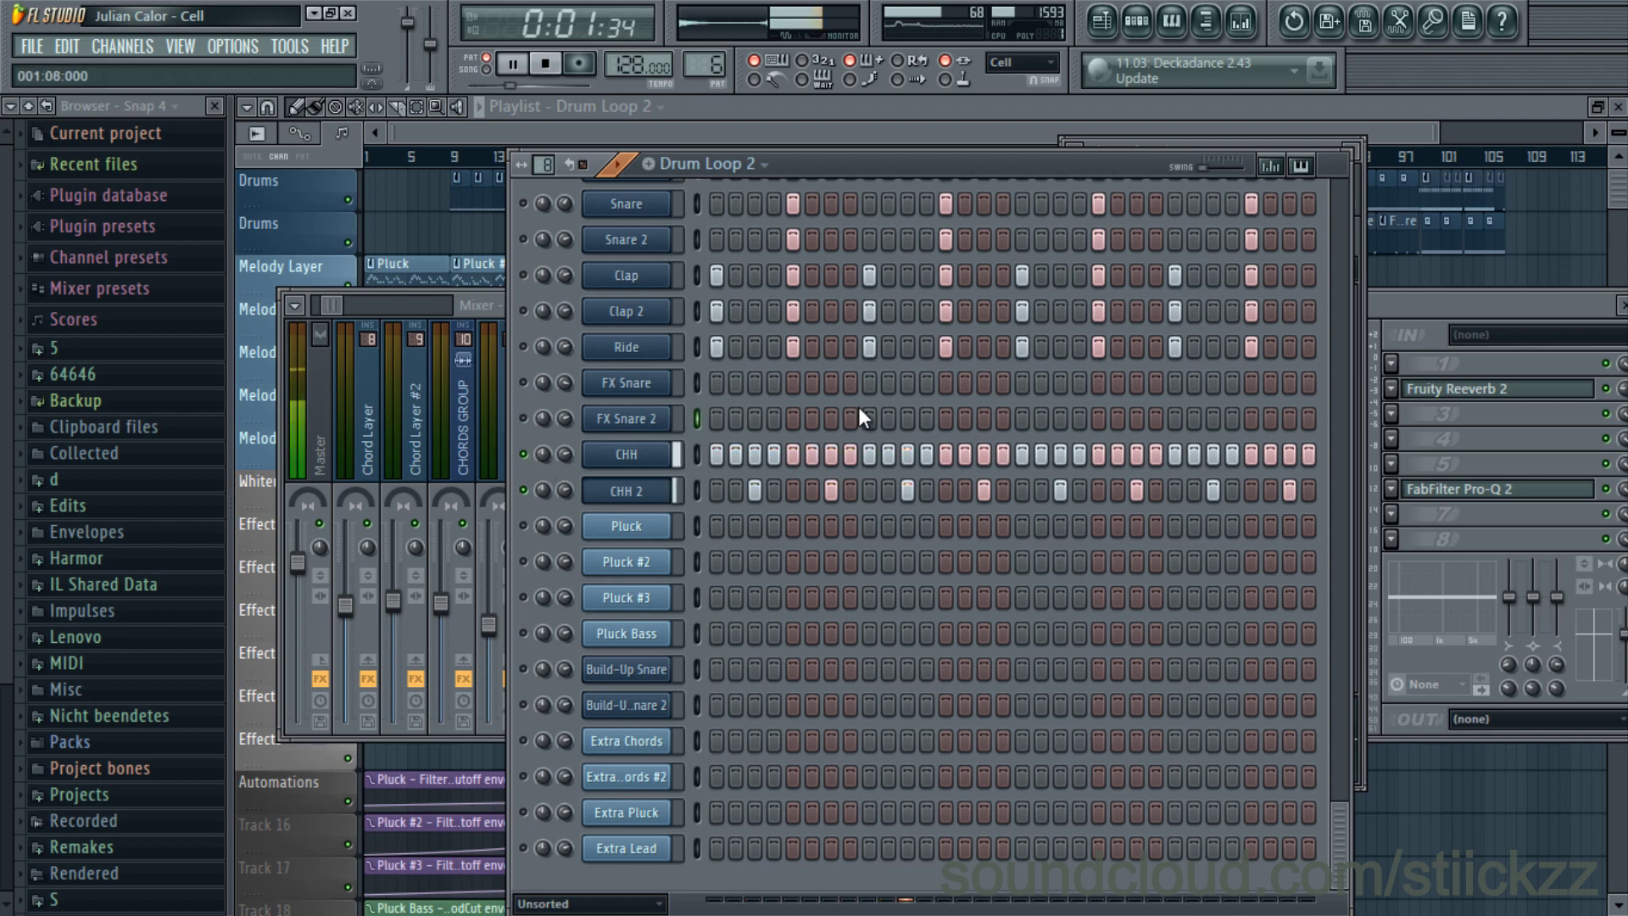
- Play Drum Loop 2 with all channels enabled, followed by the Drum Loop 3 and Drum Loop 2 #2 patterns
{"action": "scroll", "coordinate": [695, 429], "scroll_direction": "up", "scroll_amount": 9}
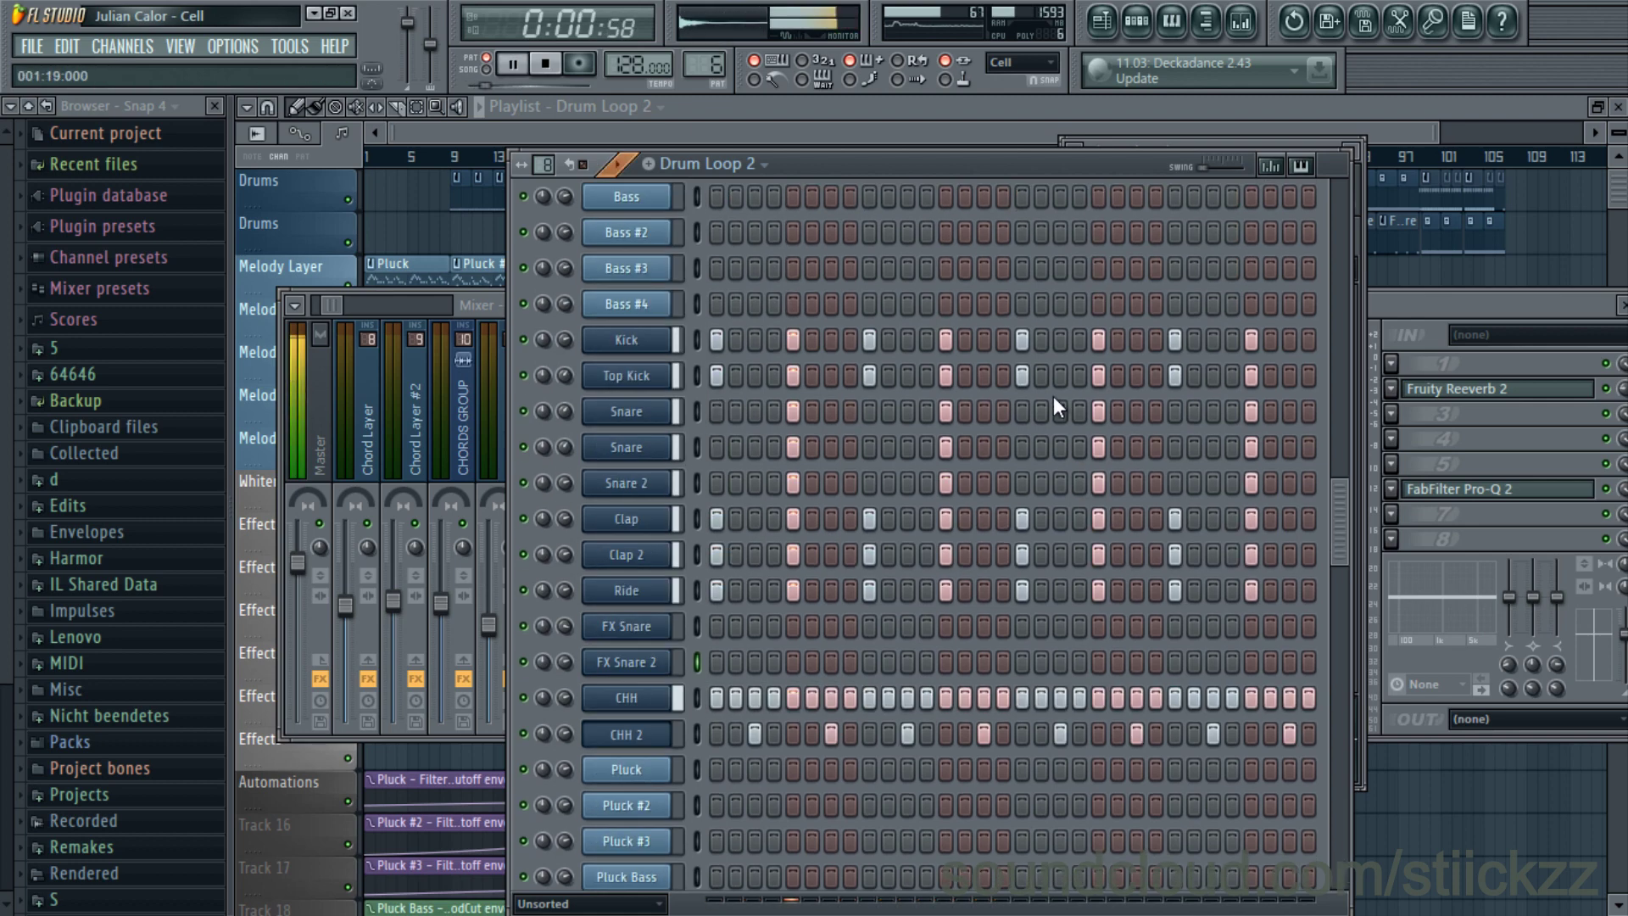
{"action": "scroll", "coordinate": [709, 55], "scroll_direction": "up", "scroll_amount": 1}
{"action": "key", "text": "space"}
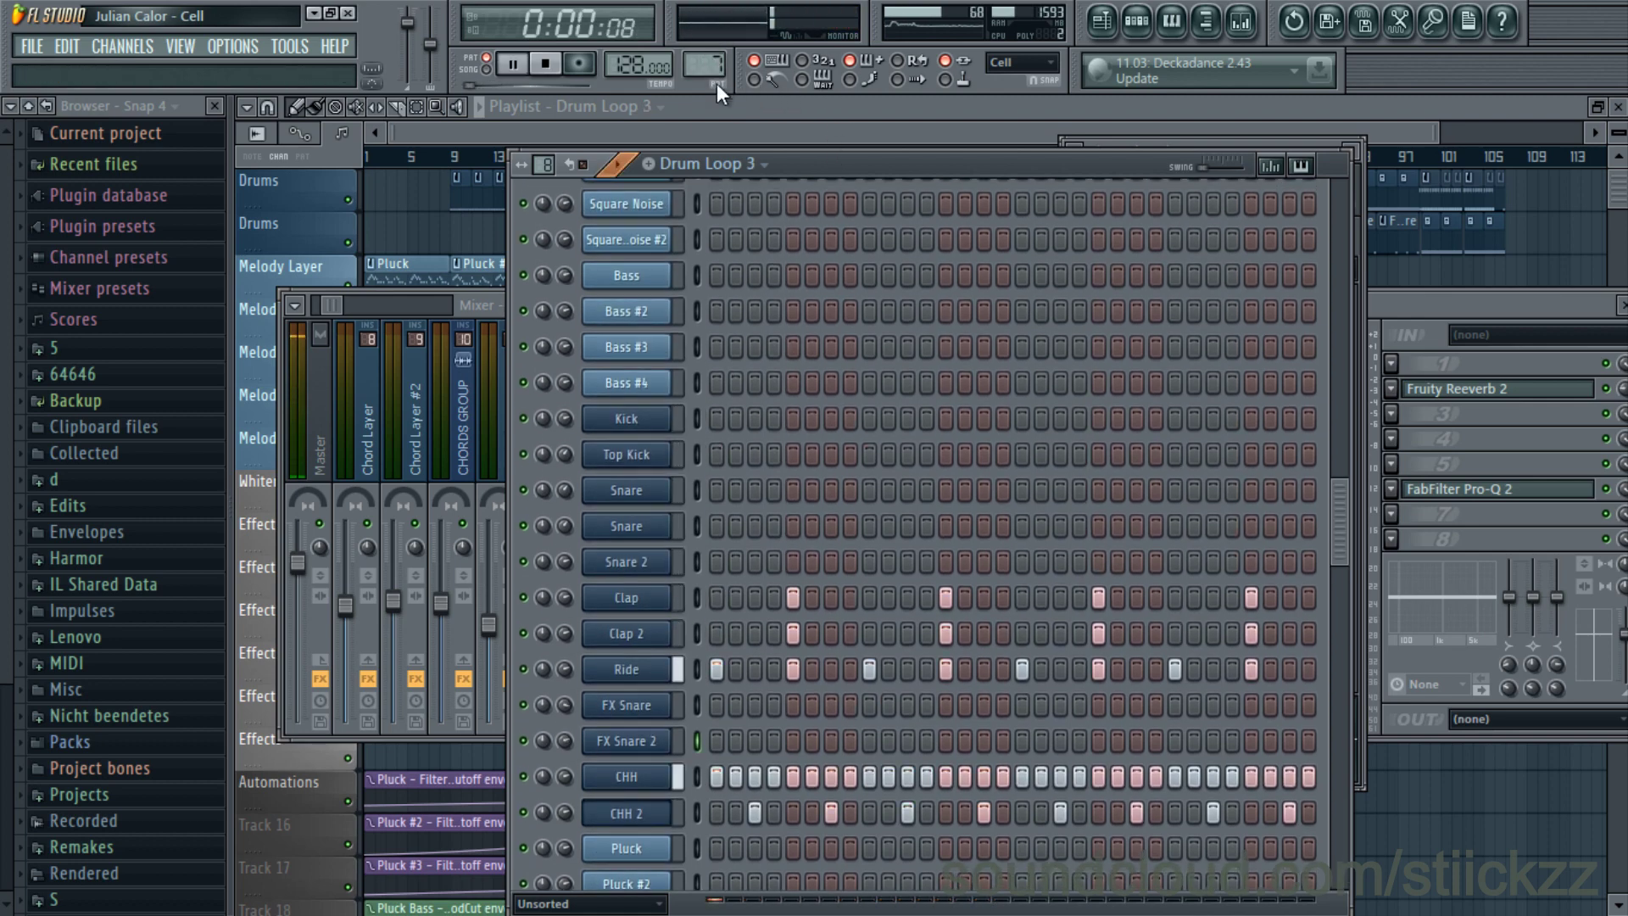
{"action": "scroll", "coordinate": [715, 64], "scroll_direction": "up", "scroll_amount": 1}
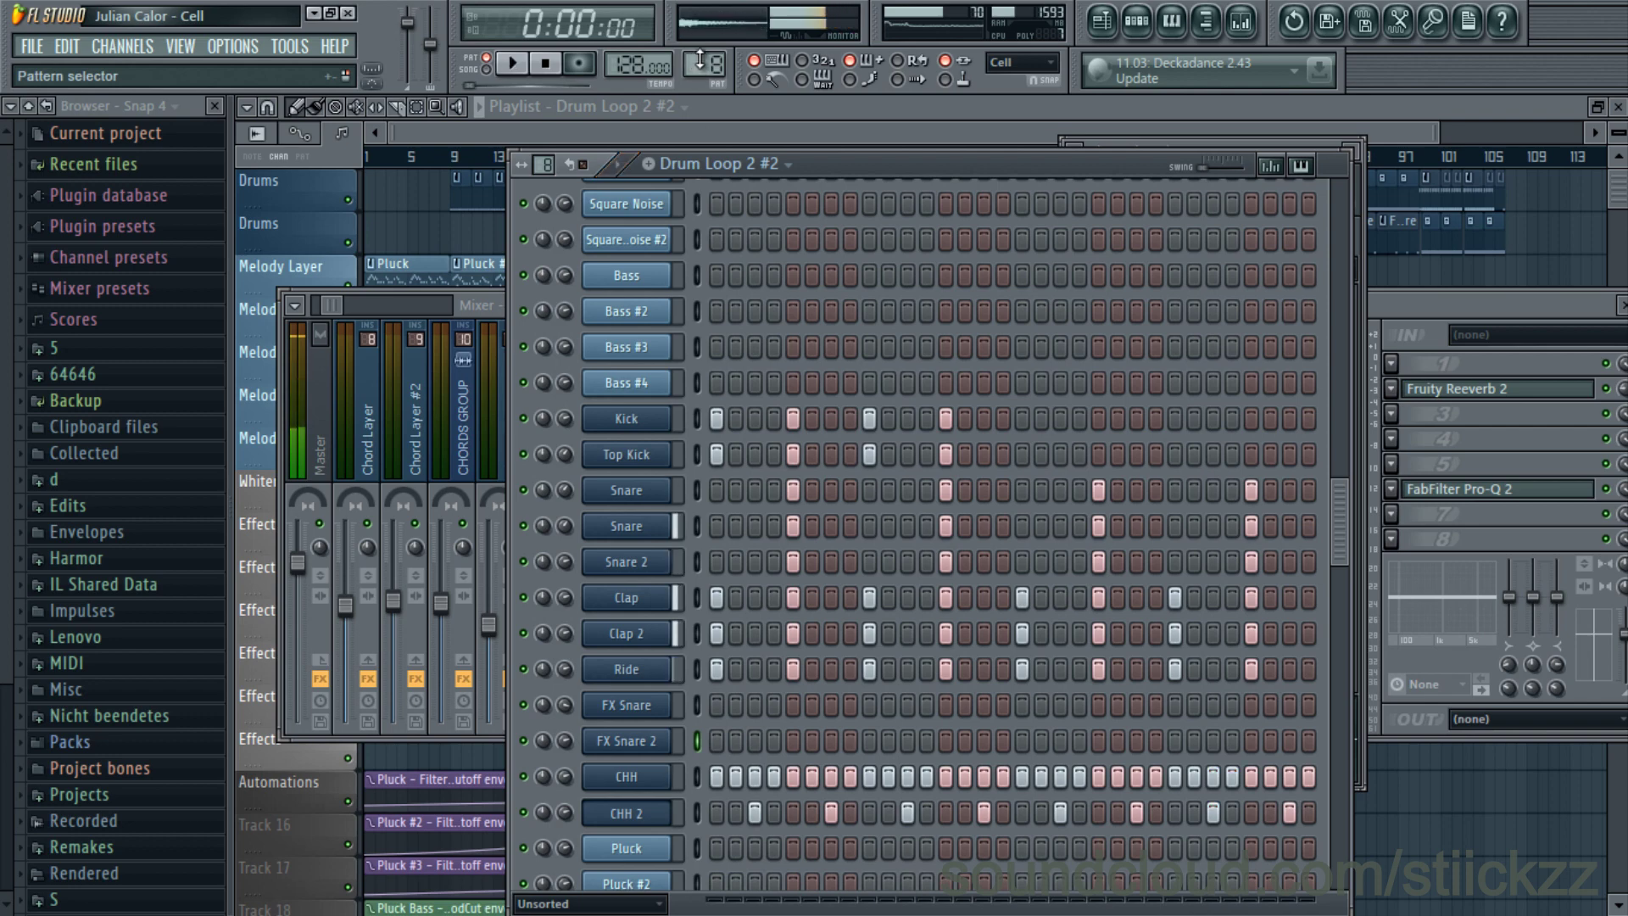
{"action": "key", "text": "space"}
- Switch to the FX Snare pattern and inspect the FX Snare 2 and FX Snare samples
{"action": "scroll", "coordinate": [704, 42], "scroll_direction": "up", "scroll_amount": 1}
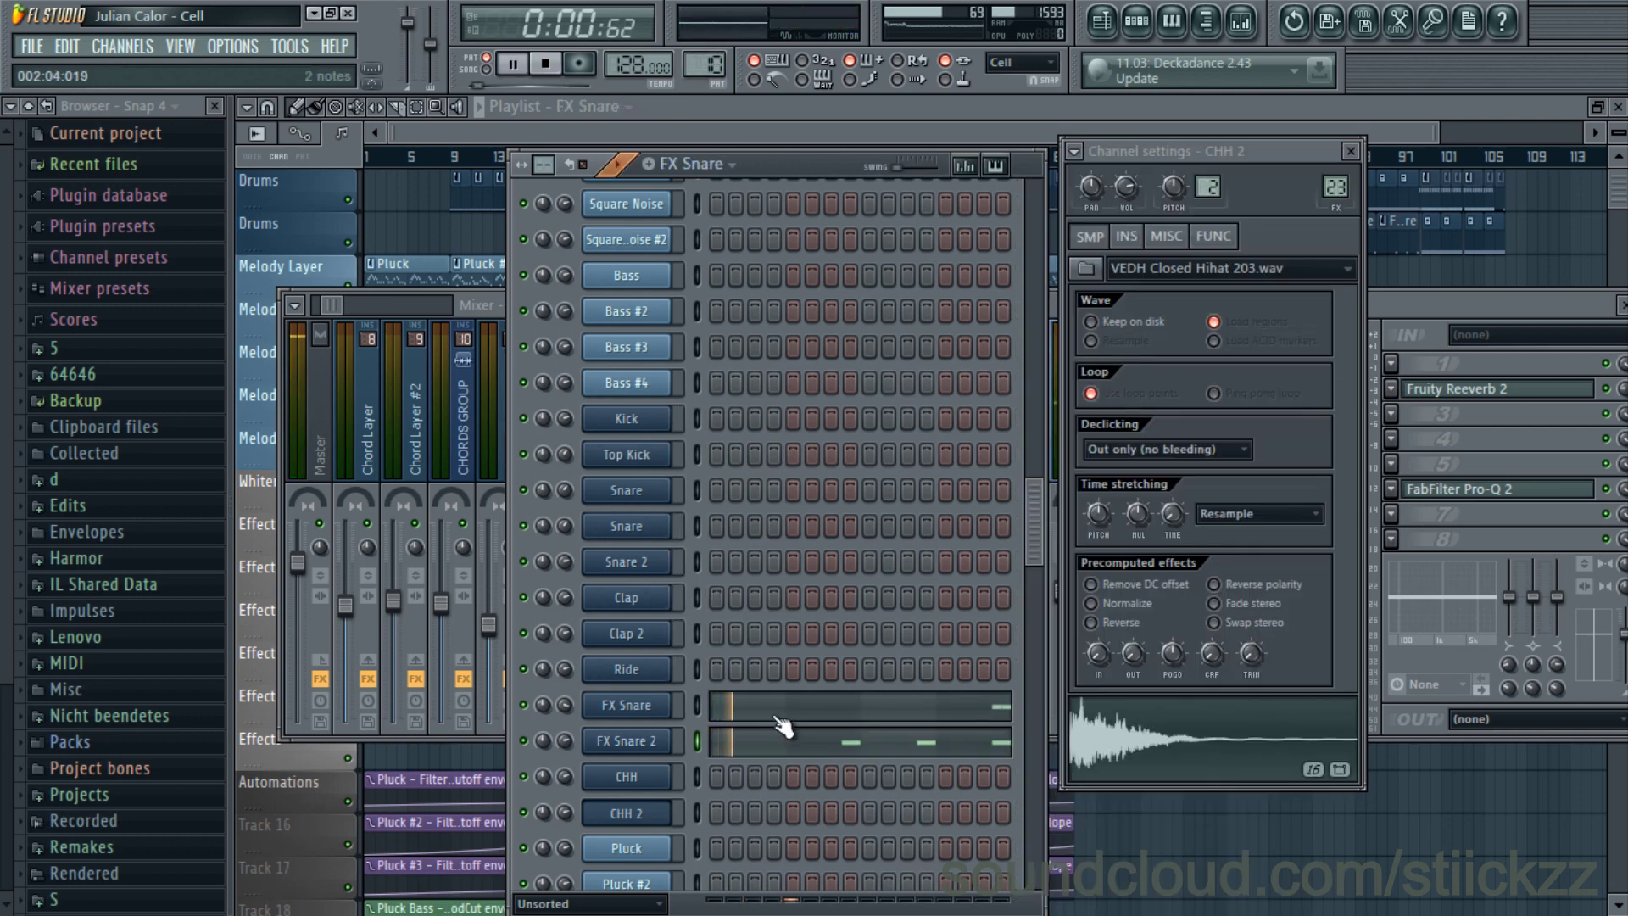
{"action": "key", "text": "space"}
{"action": "scroll", "coordinate": [729, 674], "scroll_direction": "down", "scroll_amount": 3}
{"action": "left_click", "coordinate": [631, 530]}
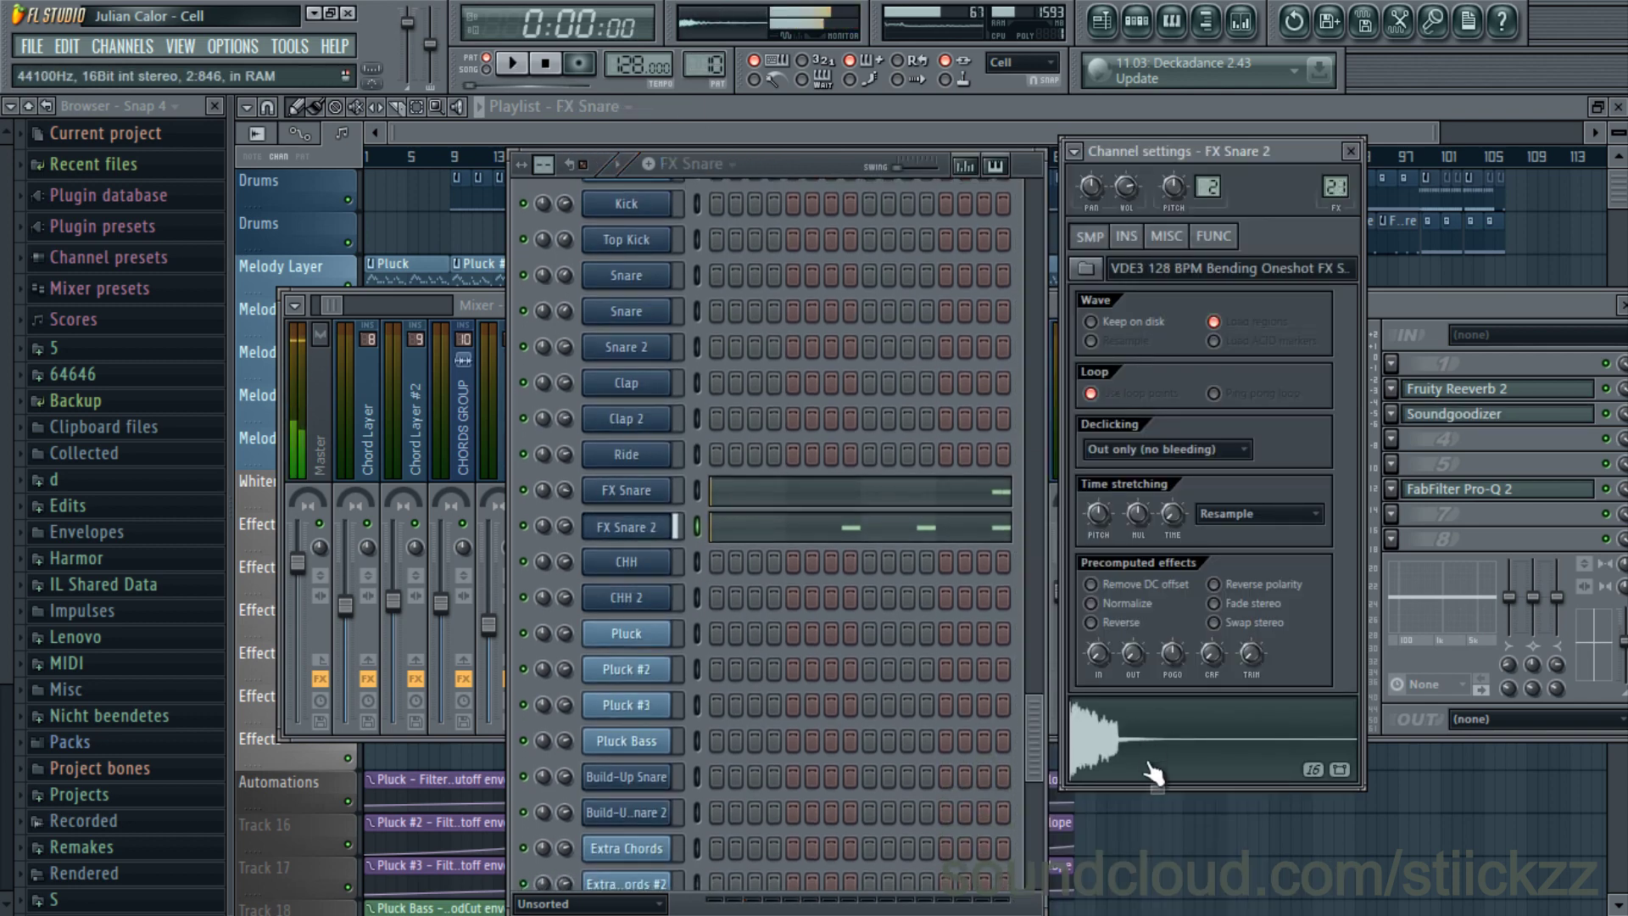
{"action": "left_click", "coordinate": [650, 500]}
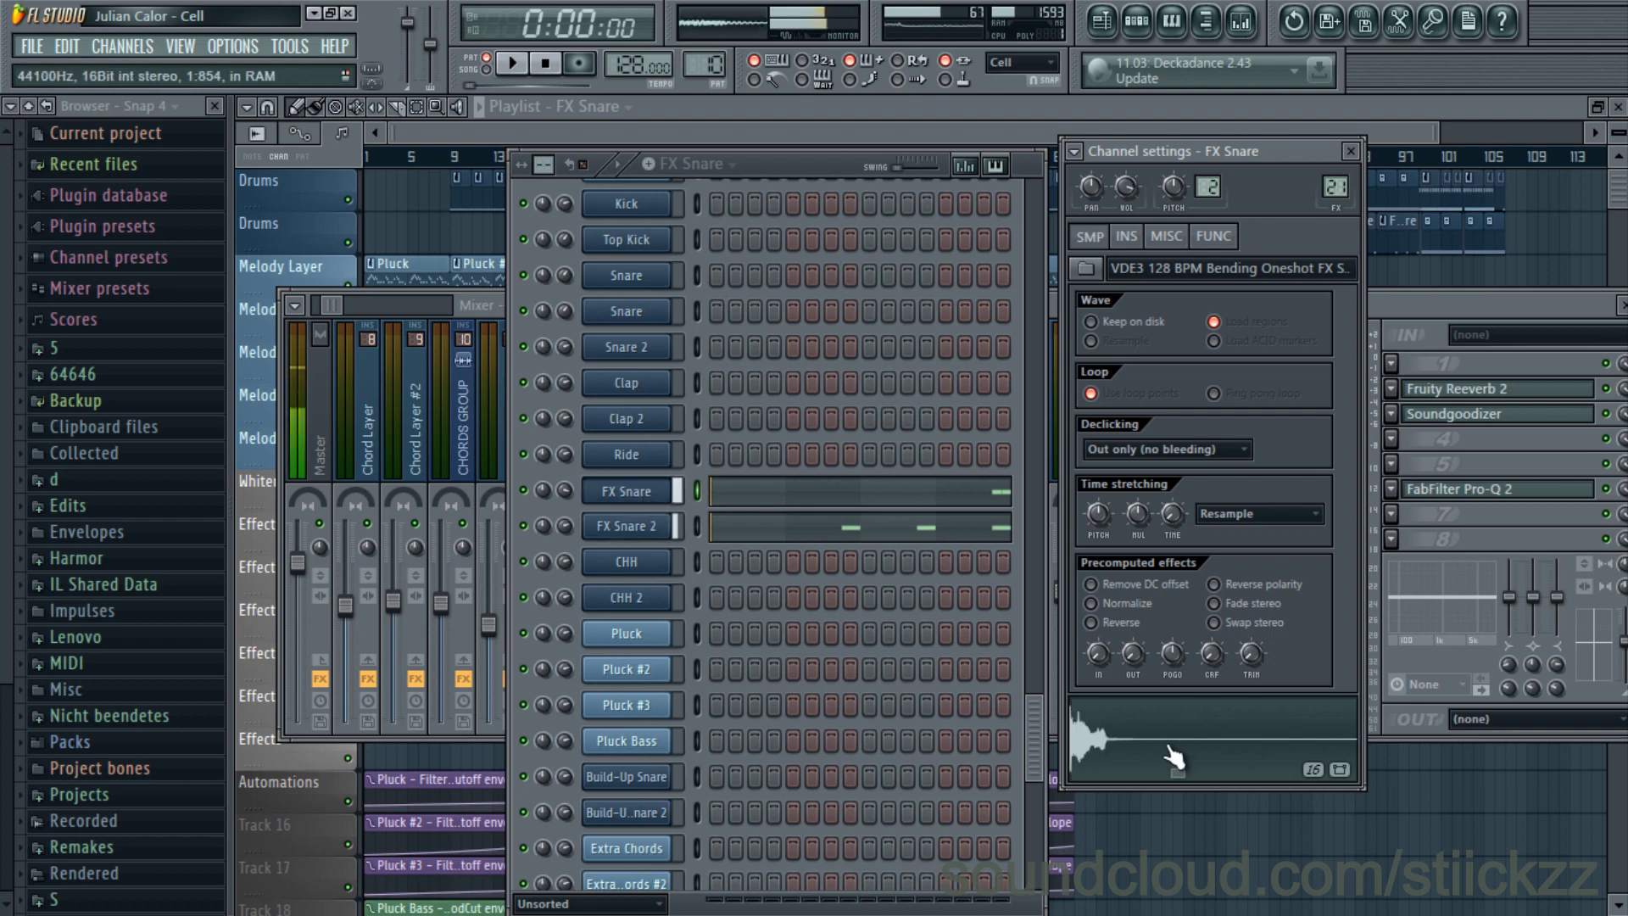
- Examine the FX Snare 2 notes in the piano roll while playing the pattern
{"action": "left_click", "coordinate": [657, 536]}
{"action": "left_click", "coordinate": [857, 543]}
{"action": "key", "text": "space"}
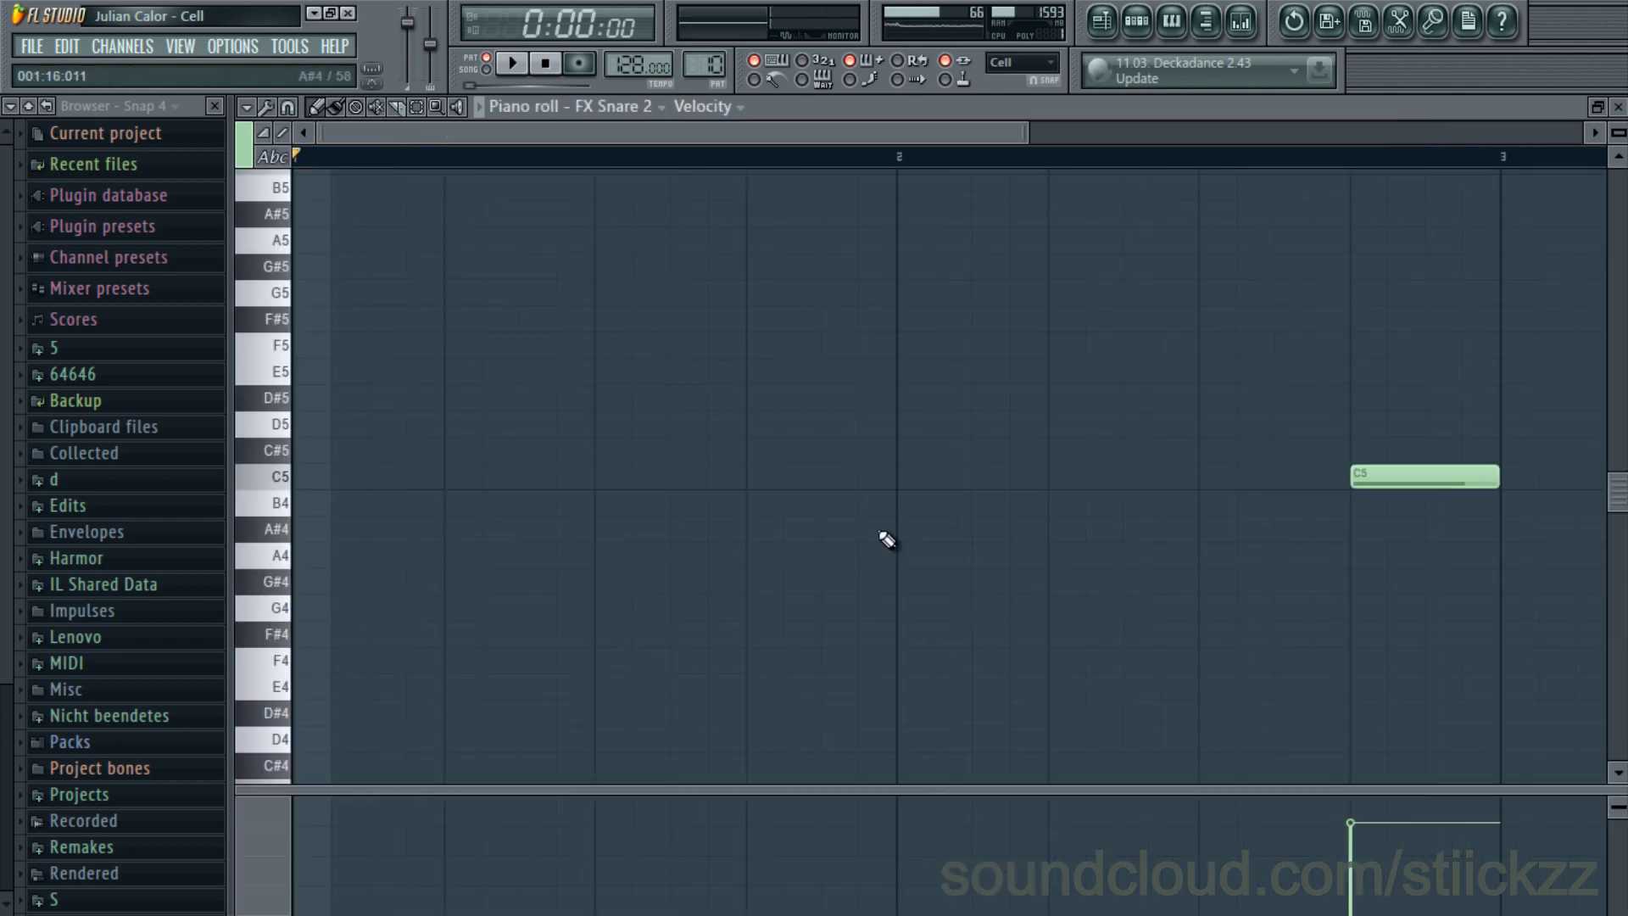
{"action": "scroll", "coordinate": [815, 212], "scroll_direction": "down", "scroll_amount": 1}
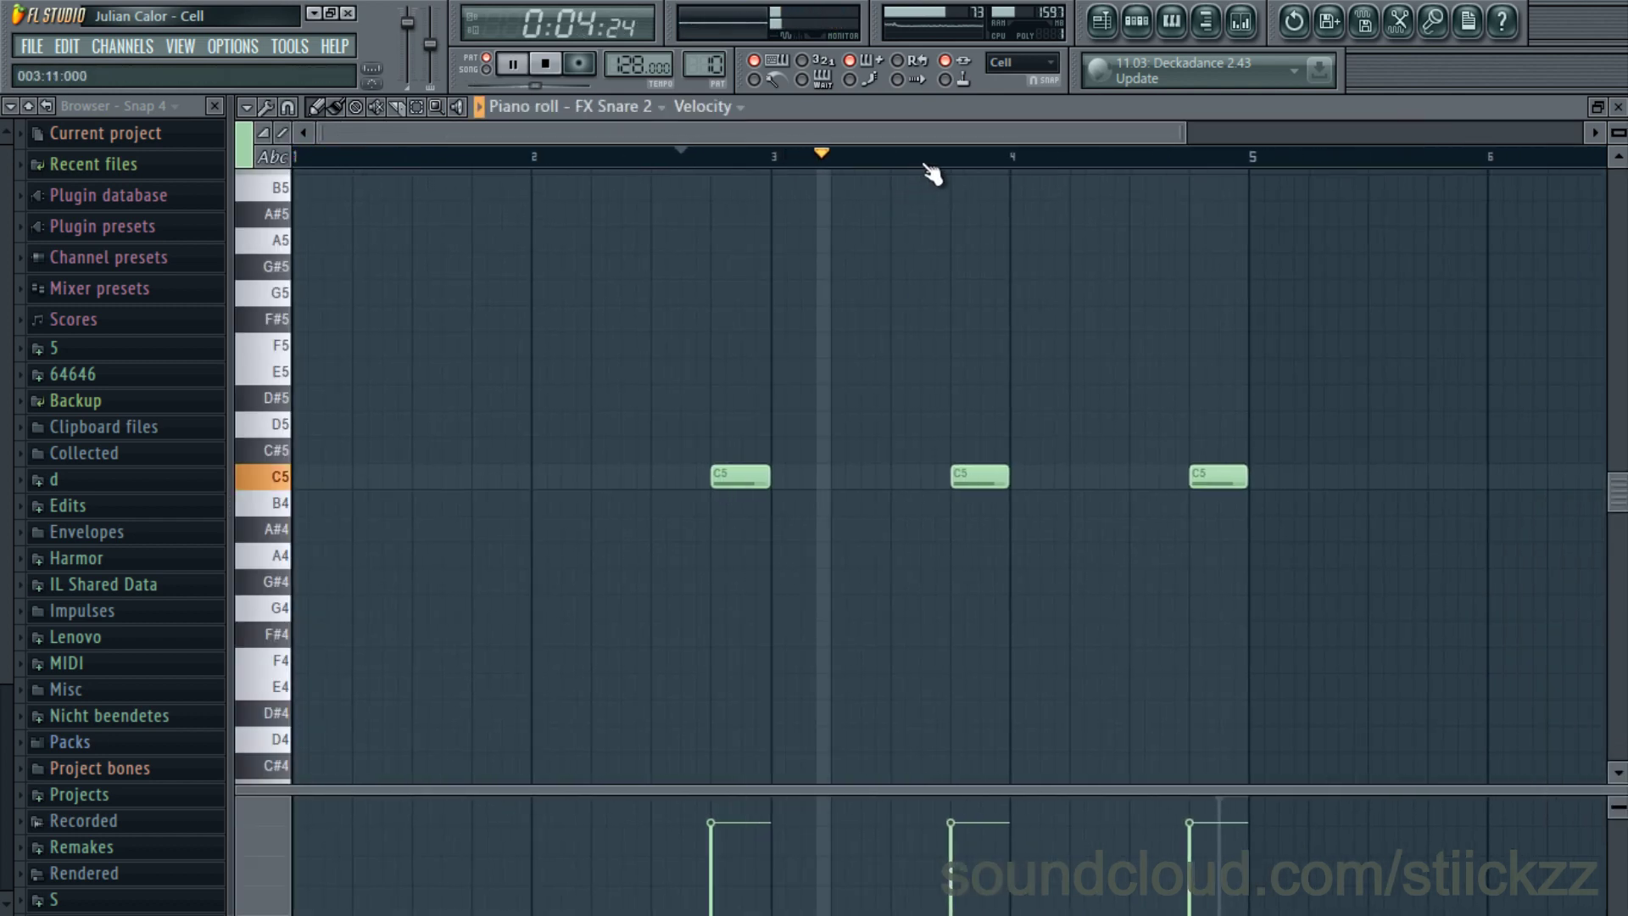
{"action": "scroll", "coordinate": [1184, 175], "scroll_direction": "up", "scroll_amount": 1}
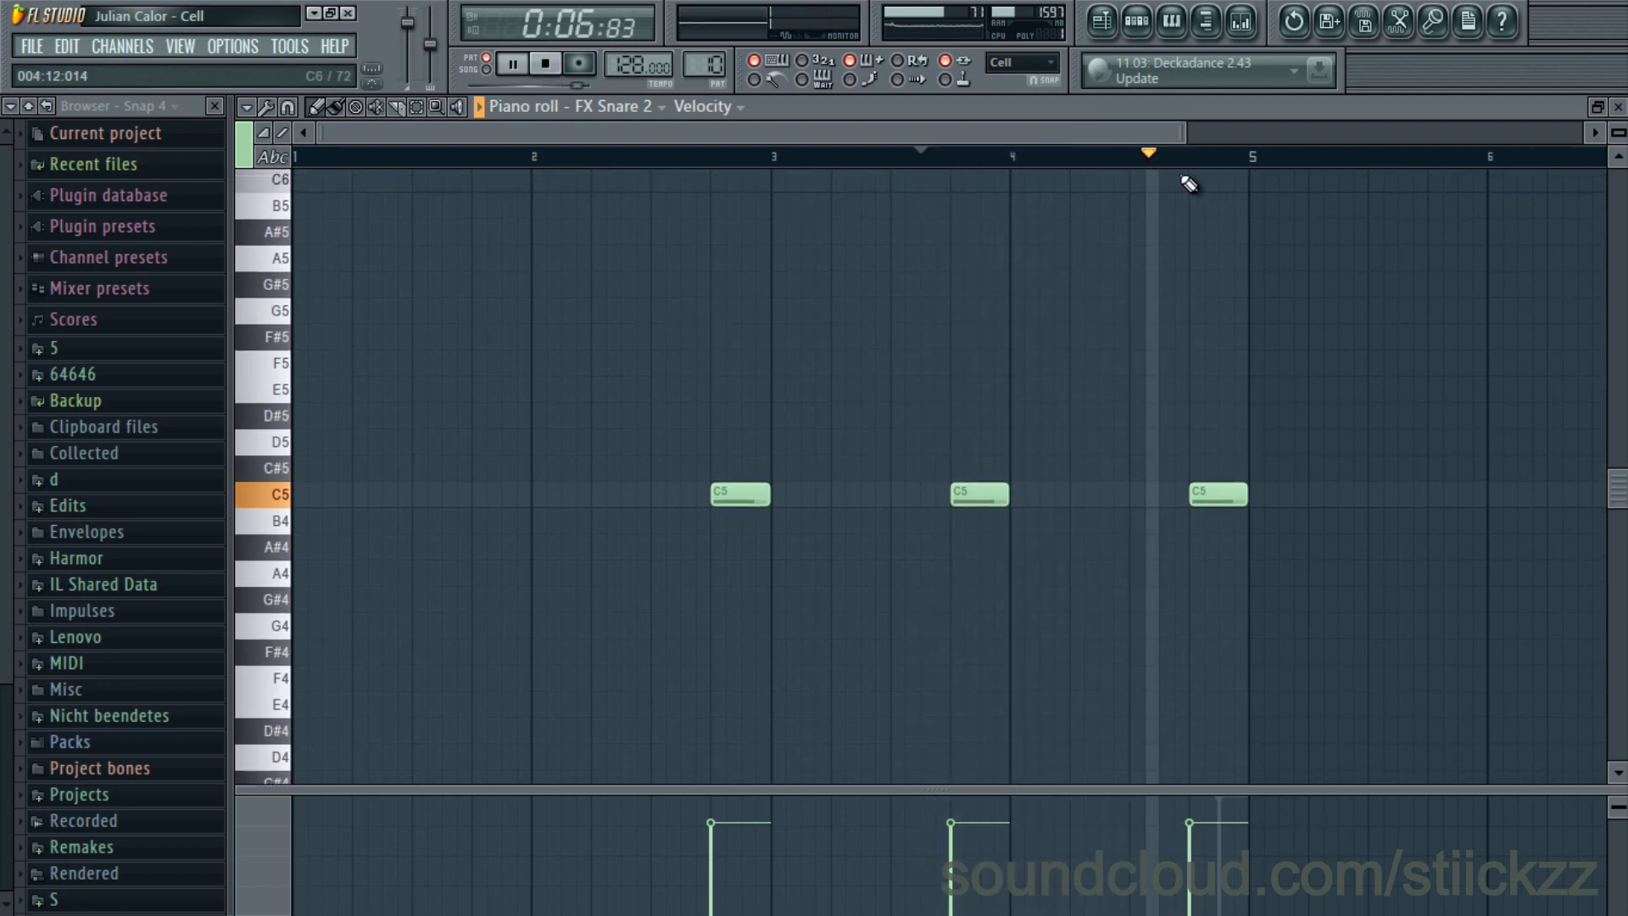
{"action": "key", "text": "space"}
- Examine the FX Snare notes and their velocities in the piano roll while playing the pattern
{"action": "left_click", "coordinate": [1620, 107]}
{"action": "key", "text": "space"}
{"action": "left_click", "coordinate": [998, 496]}
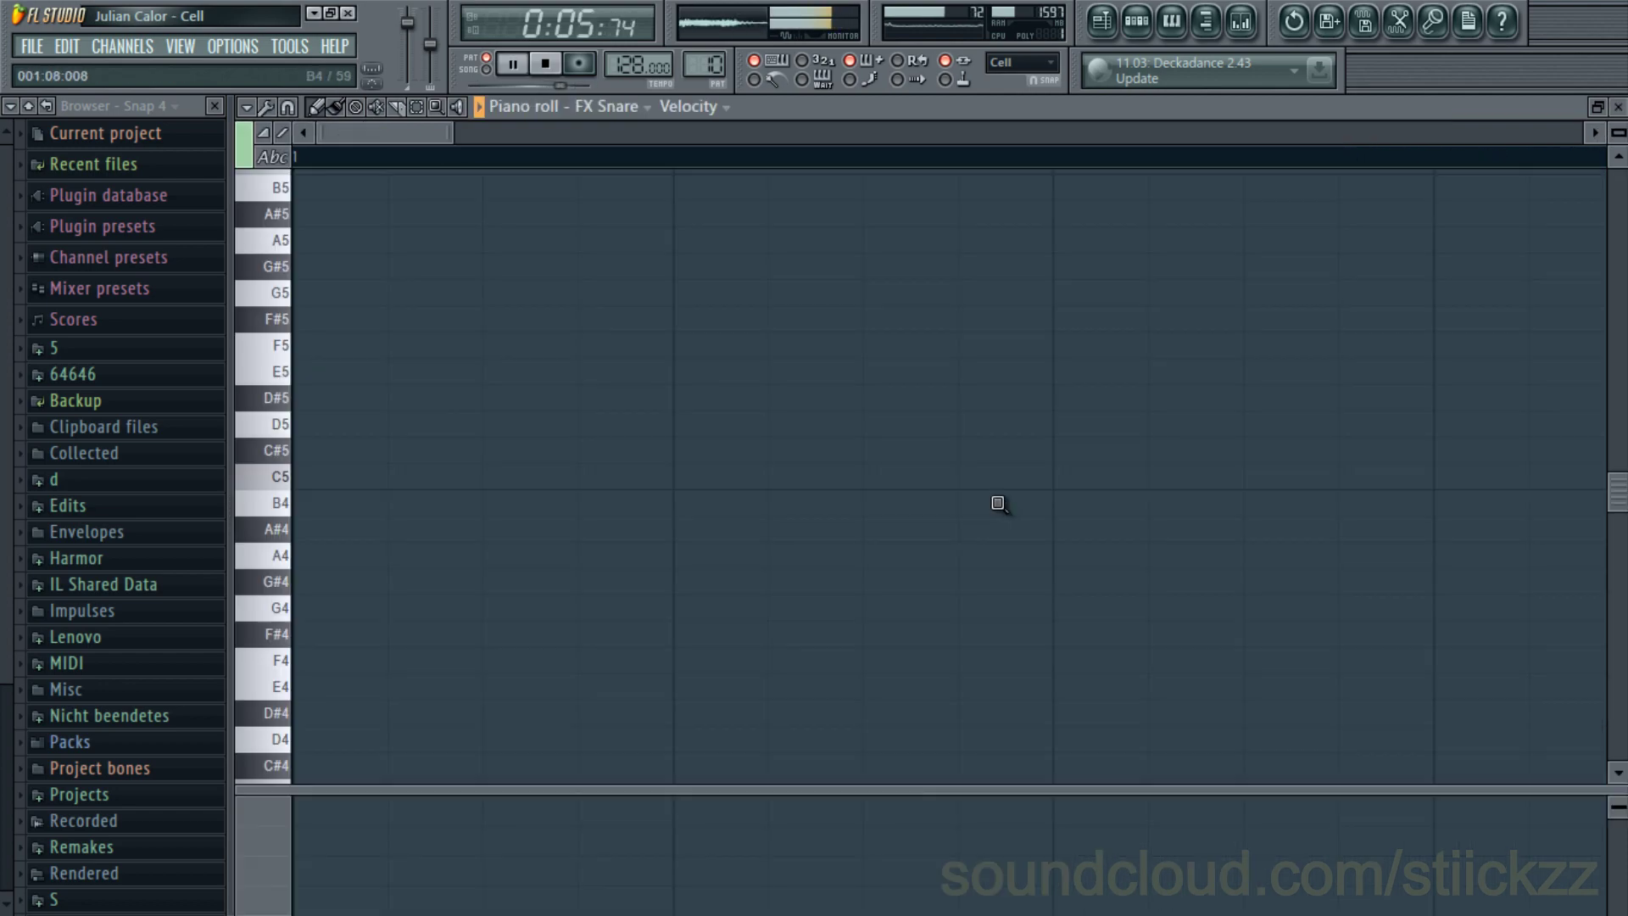
{"action": "scroll", "coordinate": [1001, 501], "scroll_direction": "down", "scroll_amount": 4}
{"action": "key", "text": "space"}
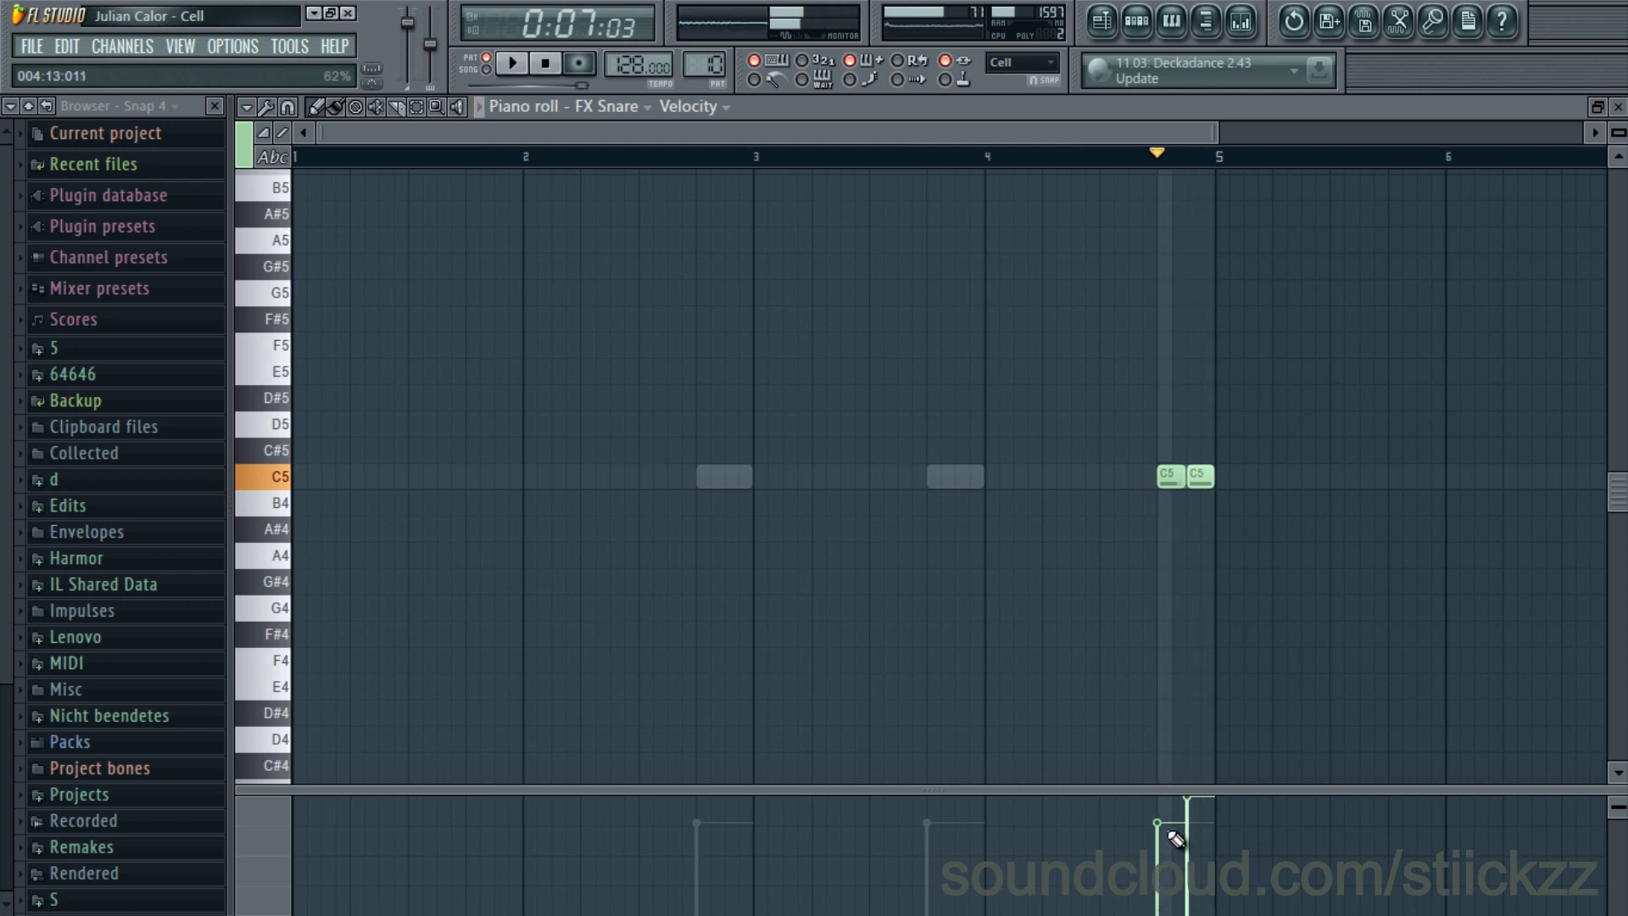
{"action": "left_click_drag", "start_coordinate": [1166, 792], "coordinate": [1174, 750]}
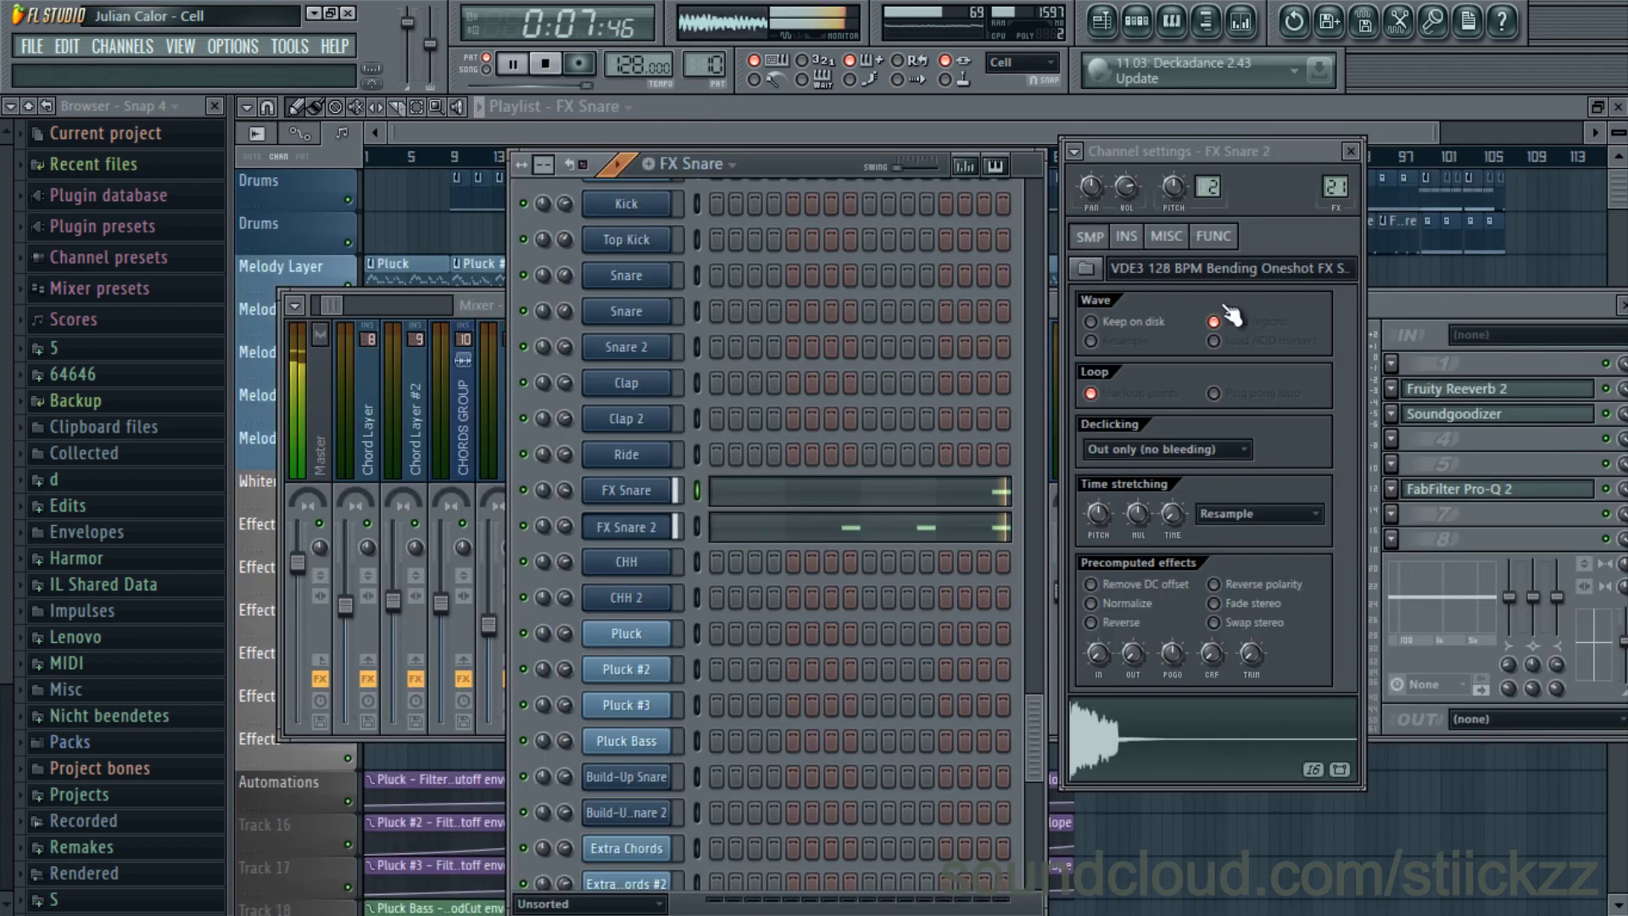
- Play the FX Snare channel soloed and together with FX Snare 2
{"action": "key", "text": "space"}
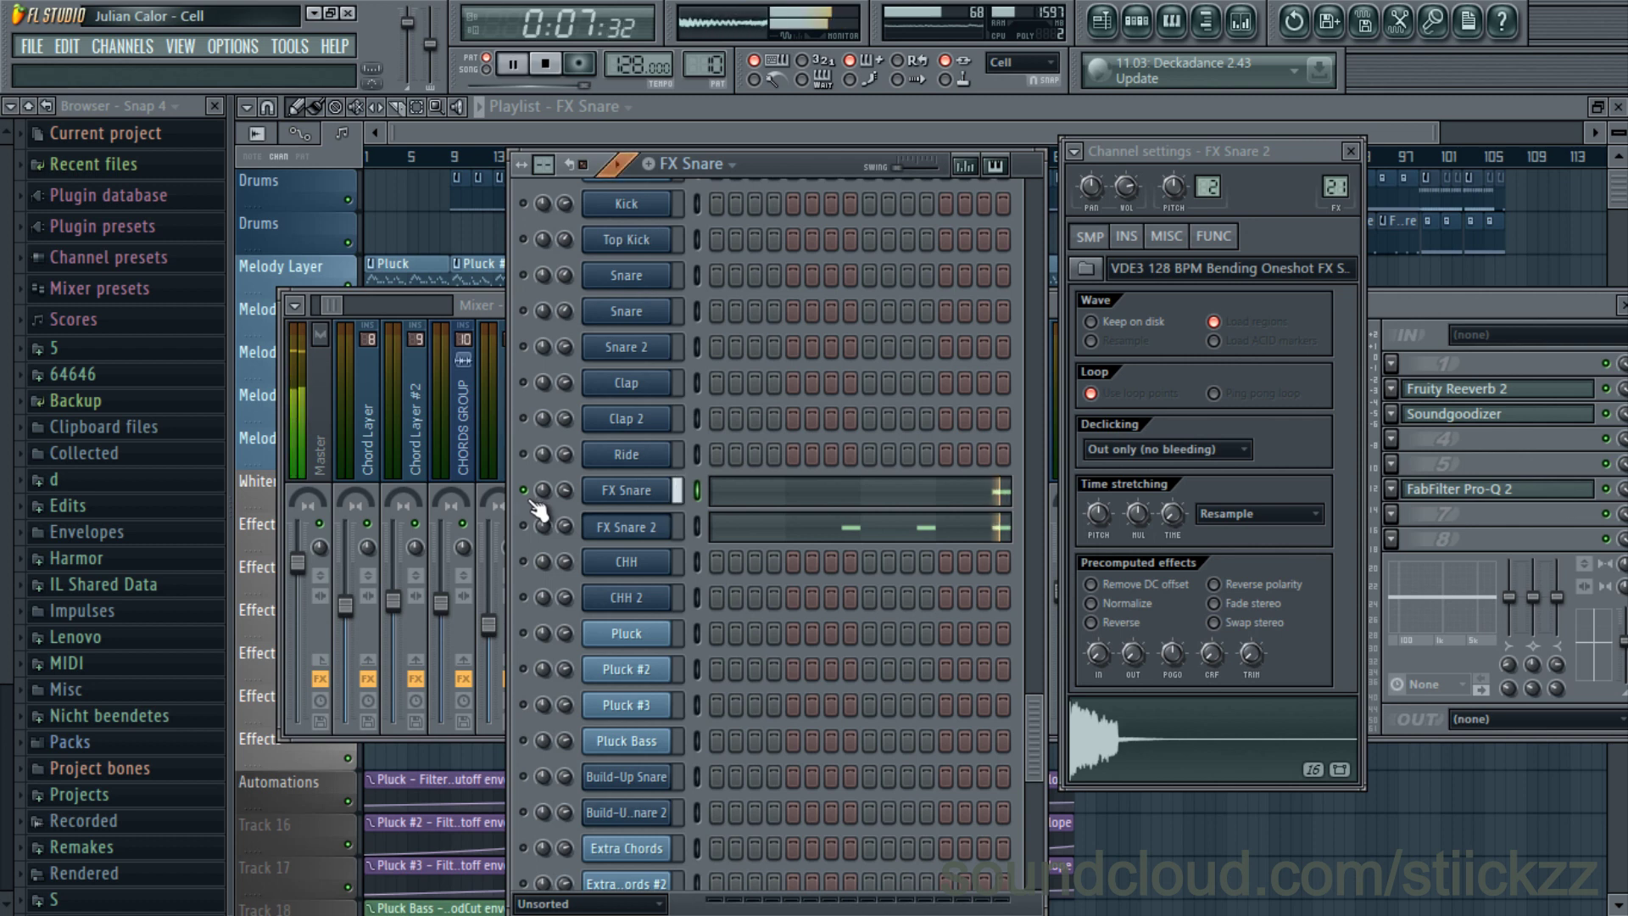
{"action": "key", "text": "space"}
{"action": "left_click", "coordinate": [523, 527]}
{"action": "key", "text": "space"}
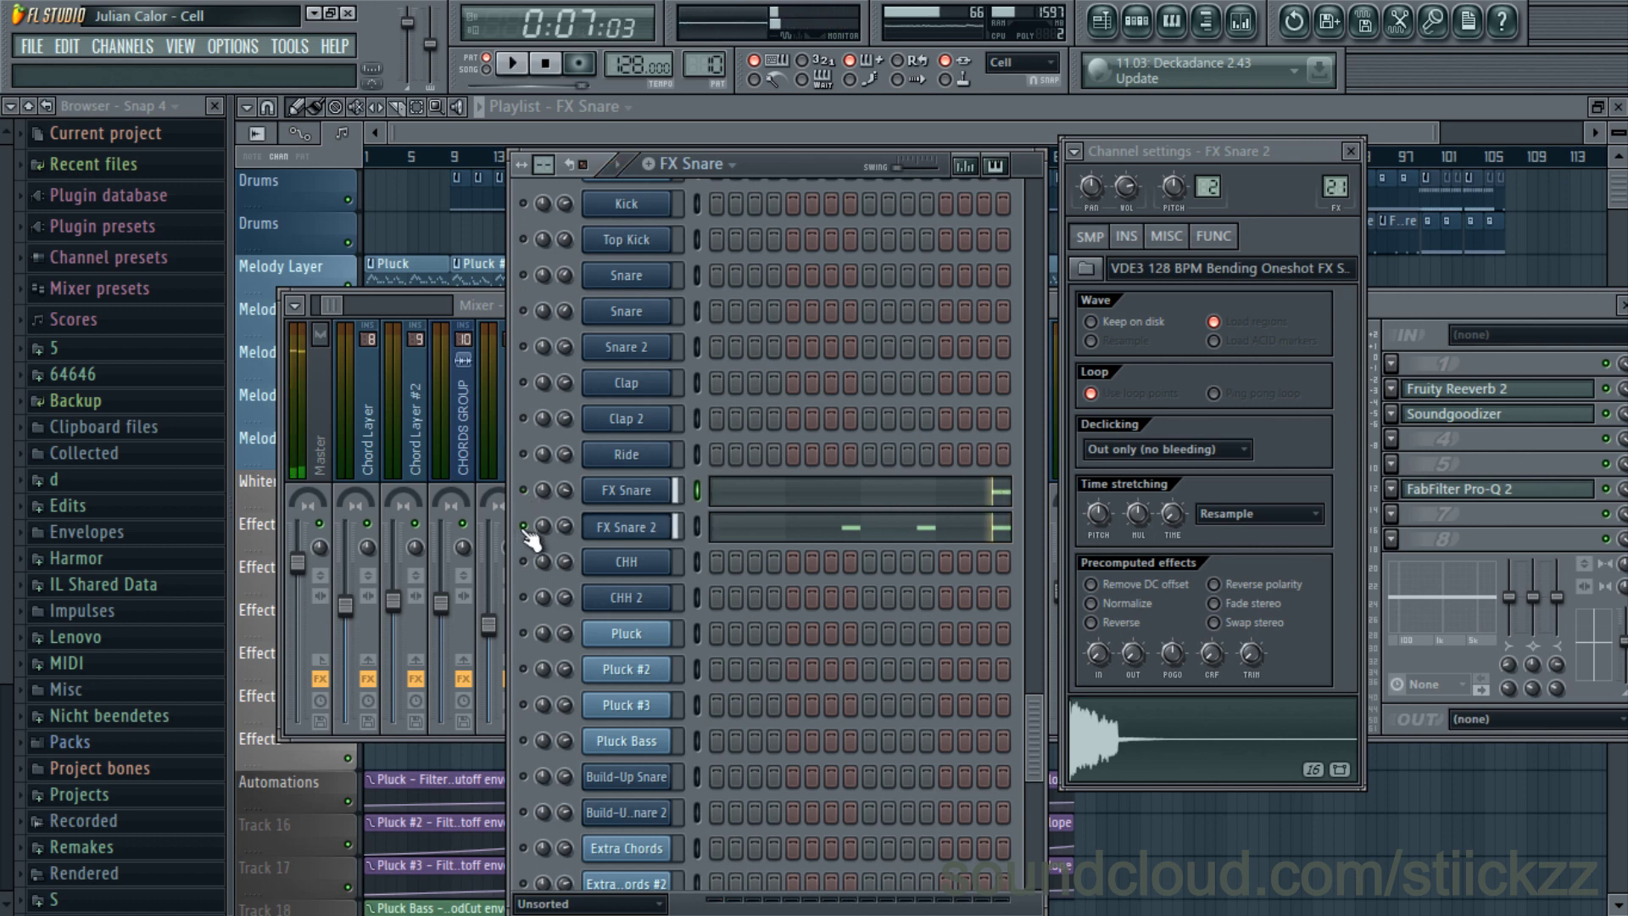
{"action": "key", "text": "space"}
{"action": "key", "text": "space"}
- Switch to the Pluck pattern and play it, and play the arrangement from about bar 5 in the playlist
{"action": "scroll", "coordinate": [714, 64], "scroll_direction": "up", "scroll_amount": 1}
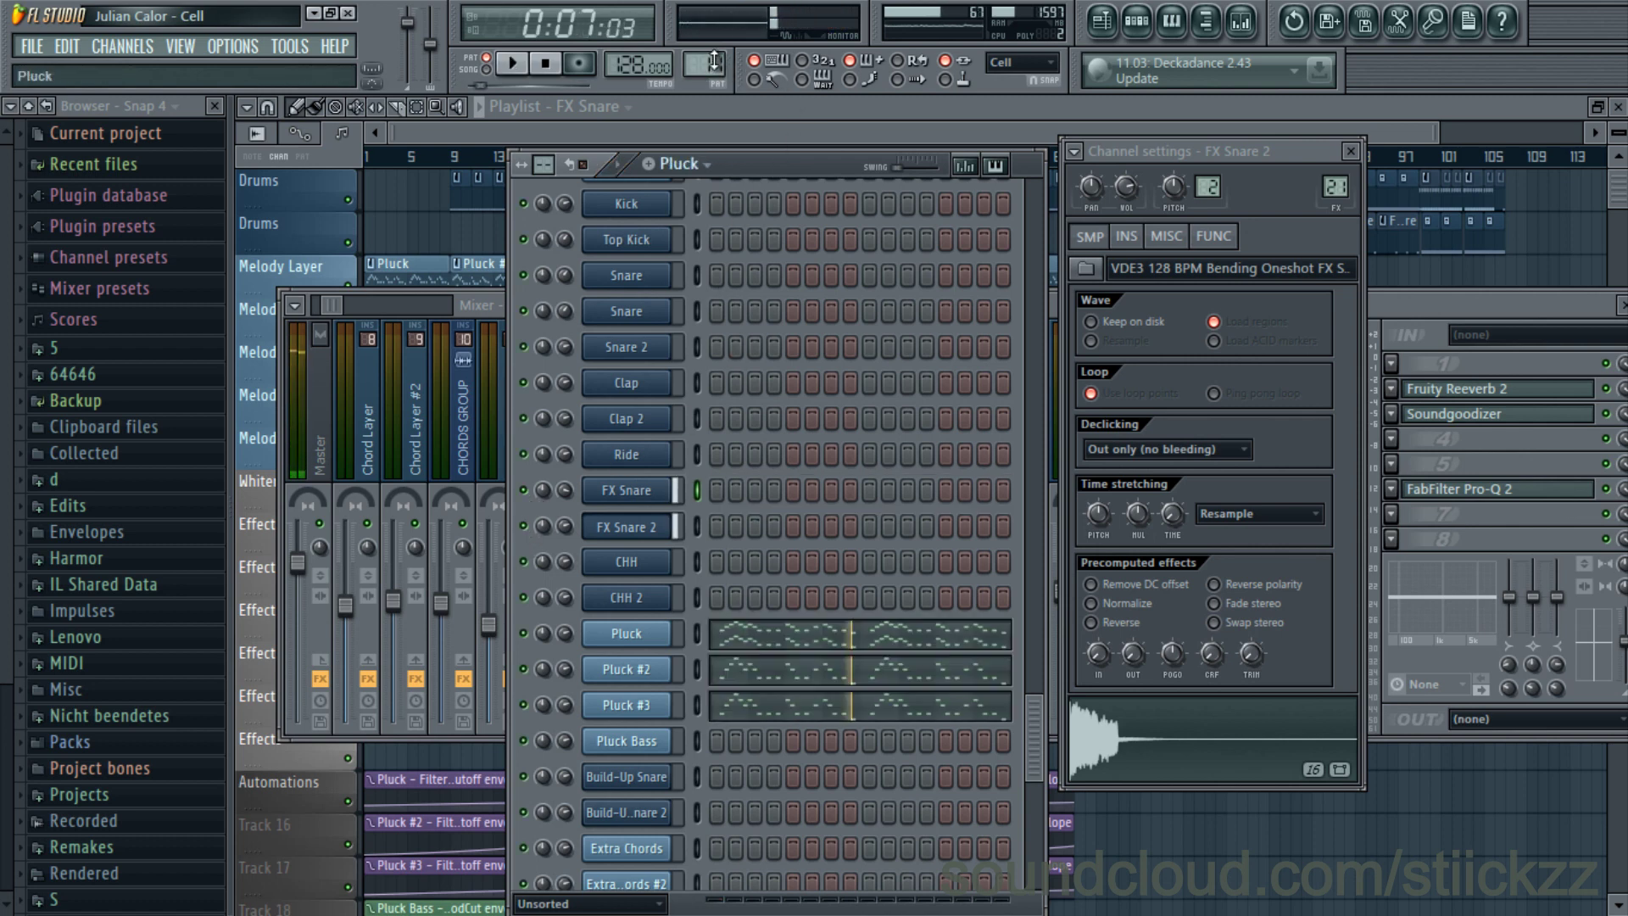
{"action": "key", "text": "space"}
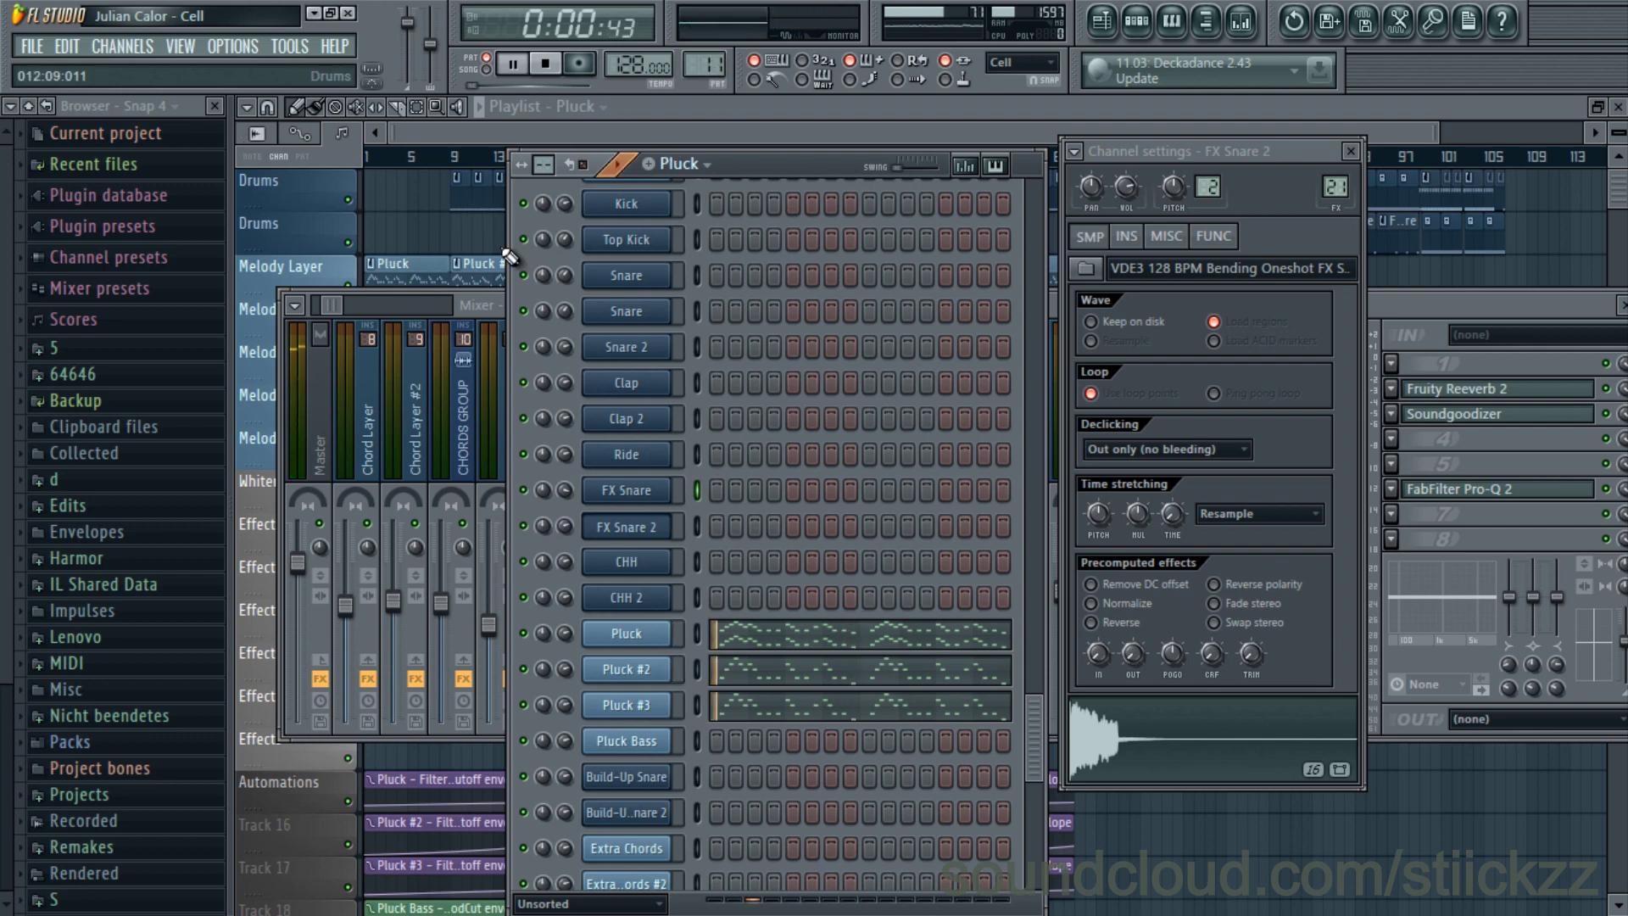
{"action": "left_click", "coordinate": [855, 116]}
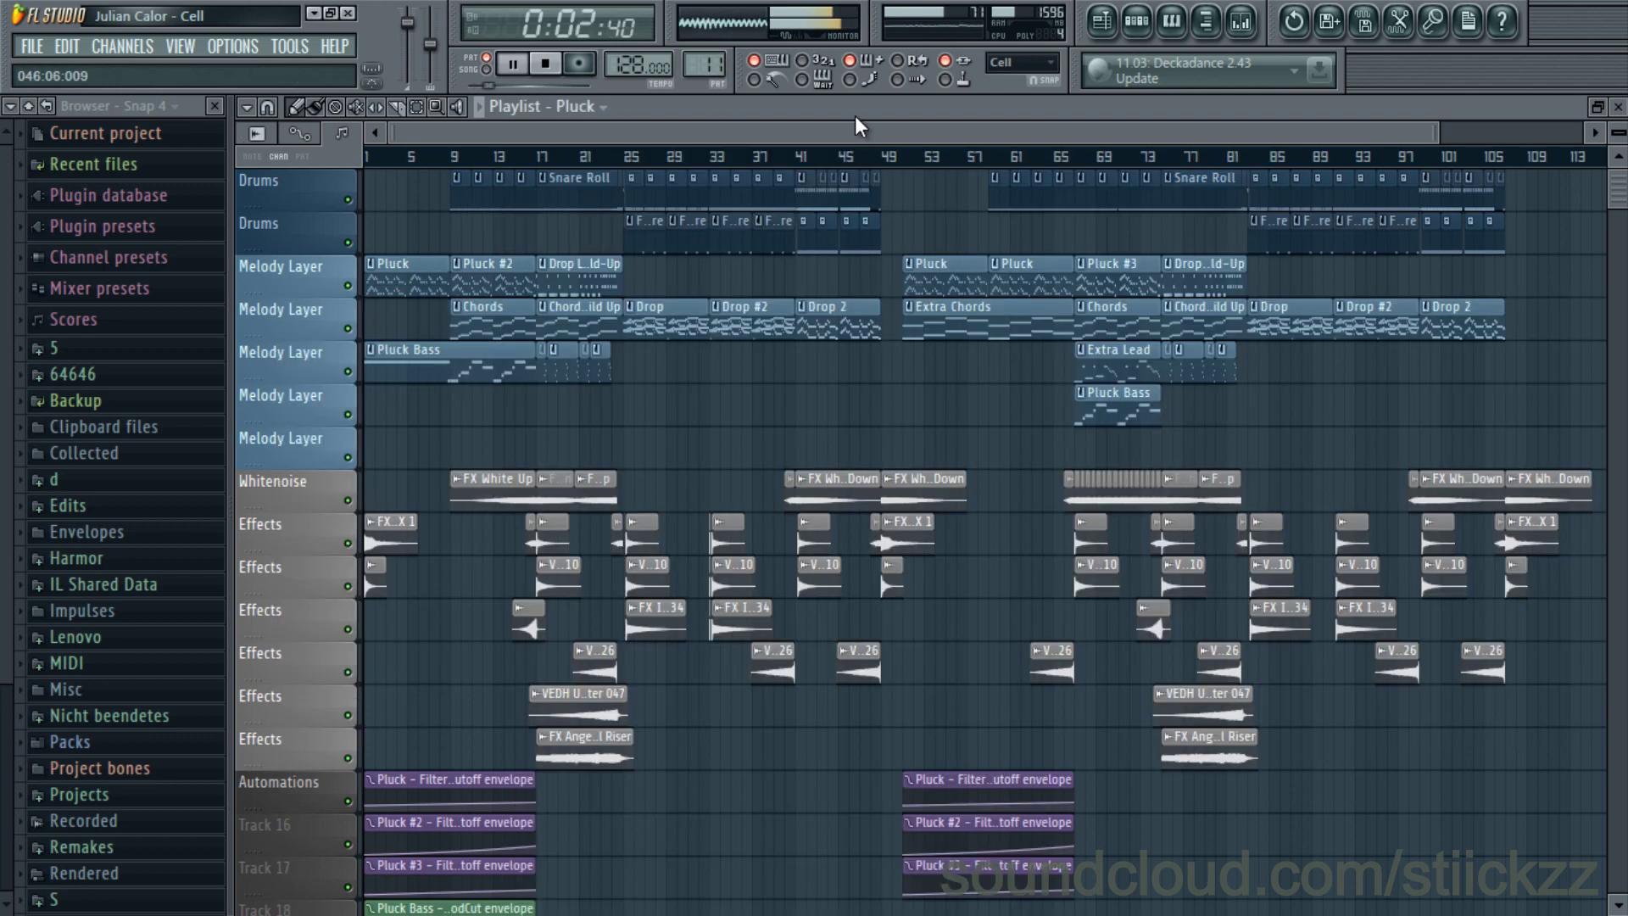
{"action": "left_click", "coordinate": [426, 161]}
{"action": "scroll", "coordinate": [429, 139], "scroll_direction": "up", "scroll_amount": 2}
{"action": "key", "text": "space"}
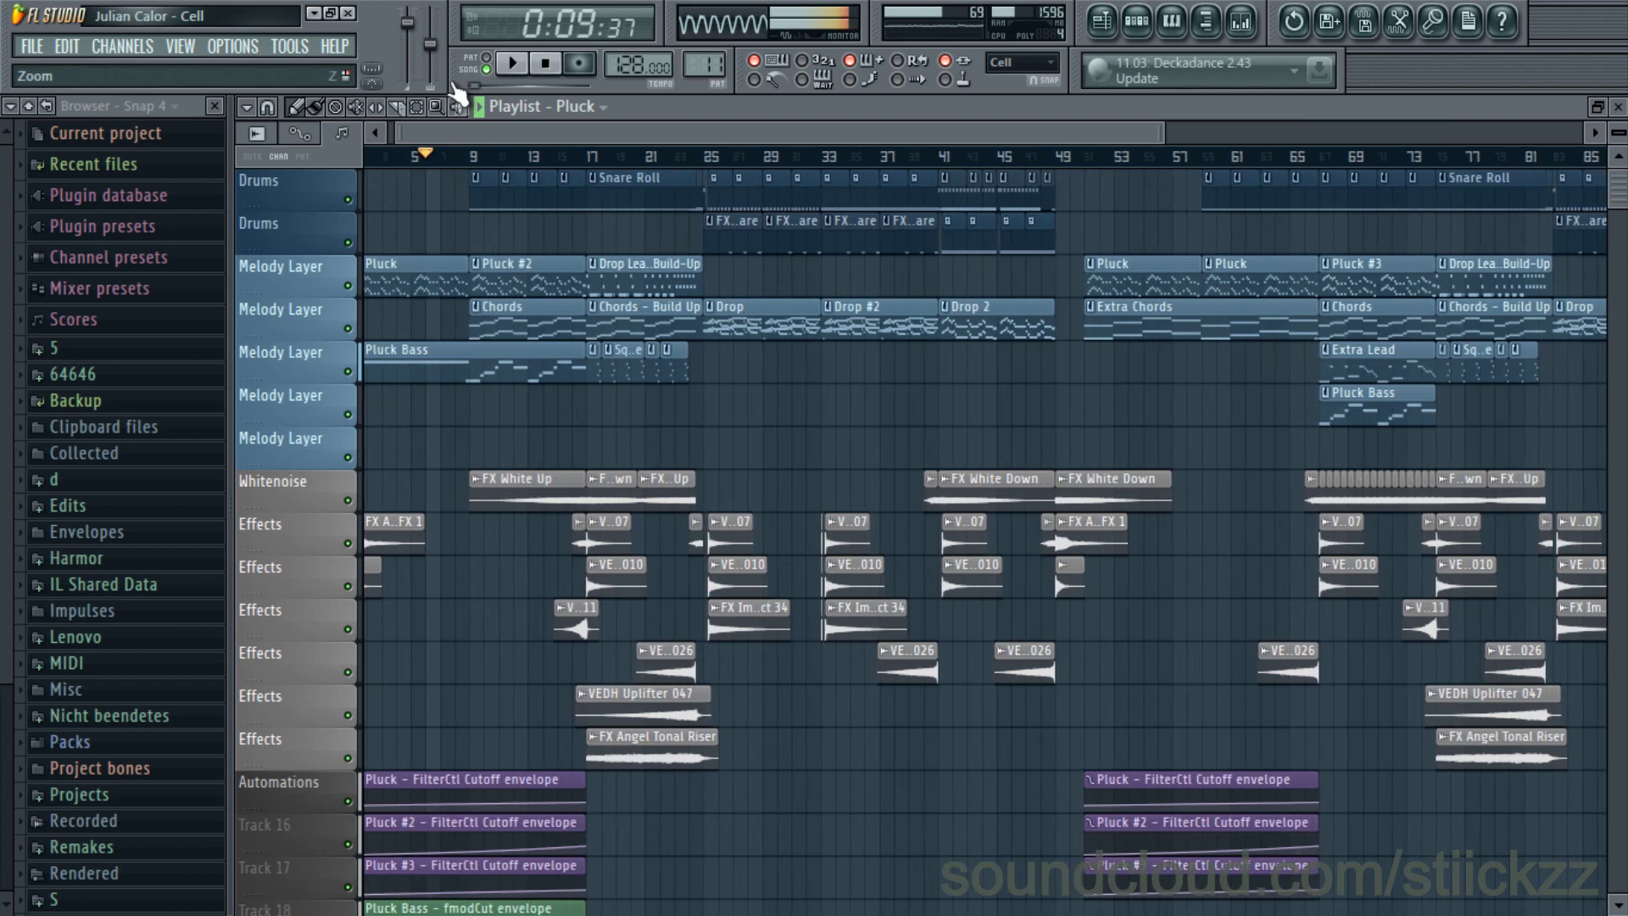
- Play the Pluck channel soloed in the step sequencer and inspect its synth settings
{"action": "left_click", "coordinate": [1237, 36]}
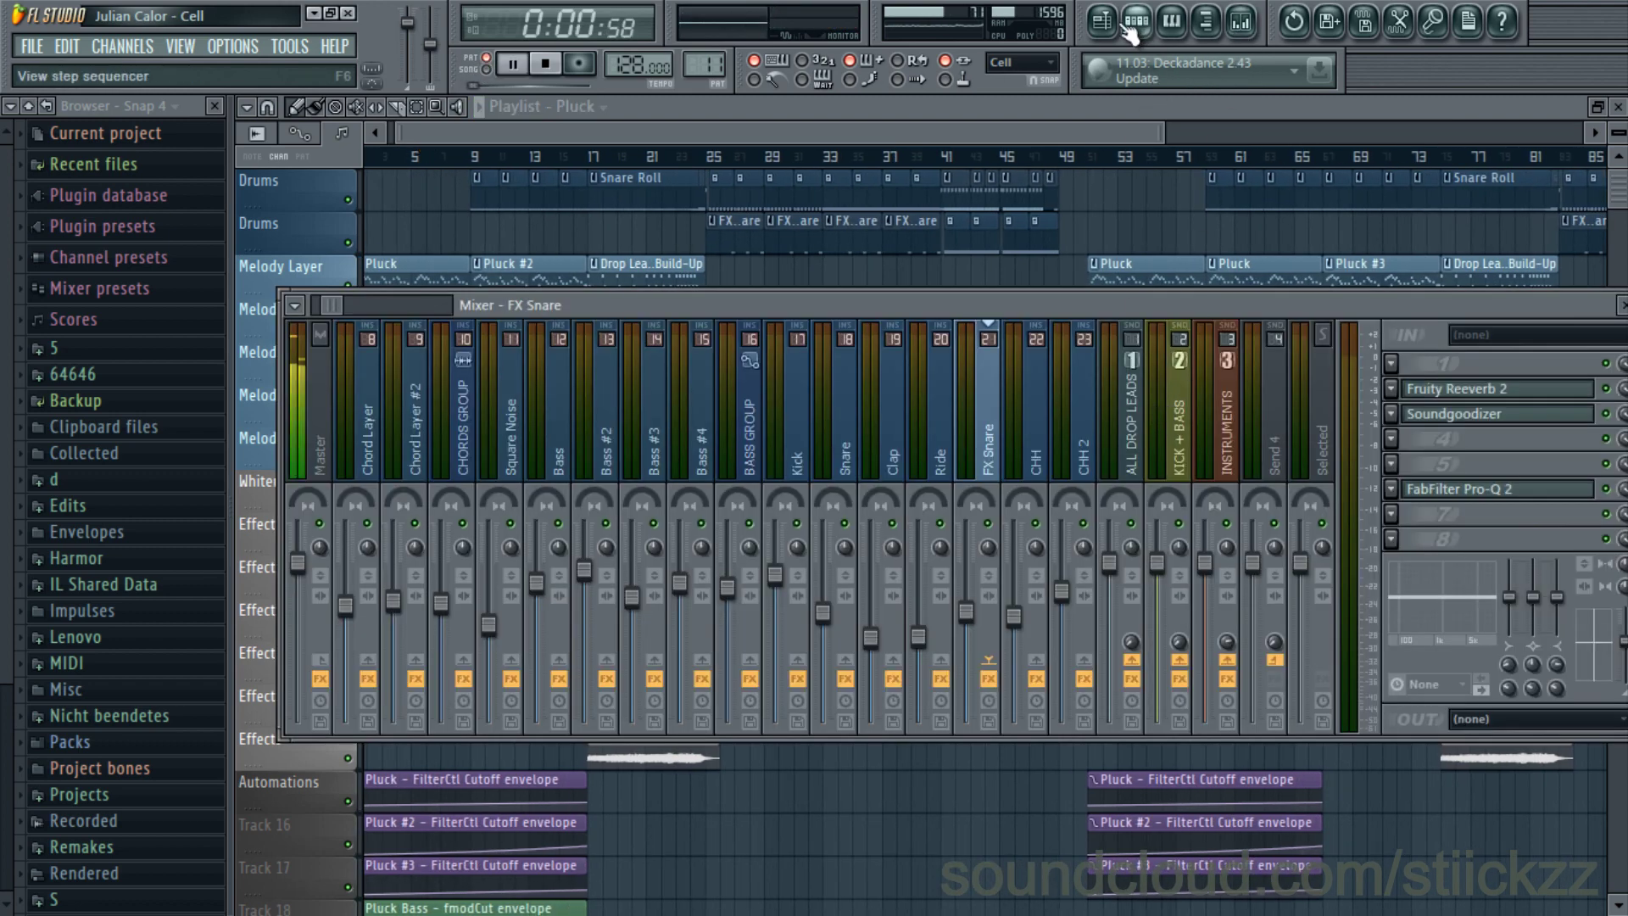
{"action": "left_click", "coordinate": [1128, 31]}
{"action": "left_click", "coordinate": [1137, 31]}
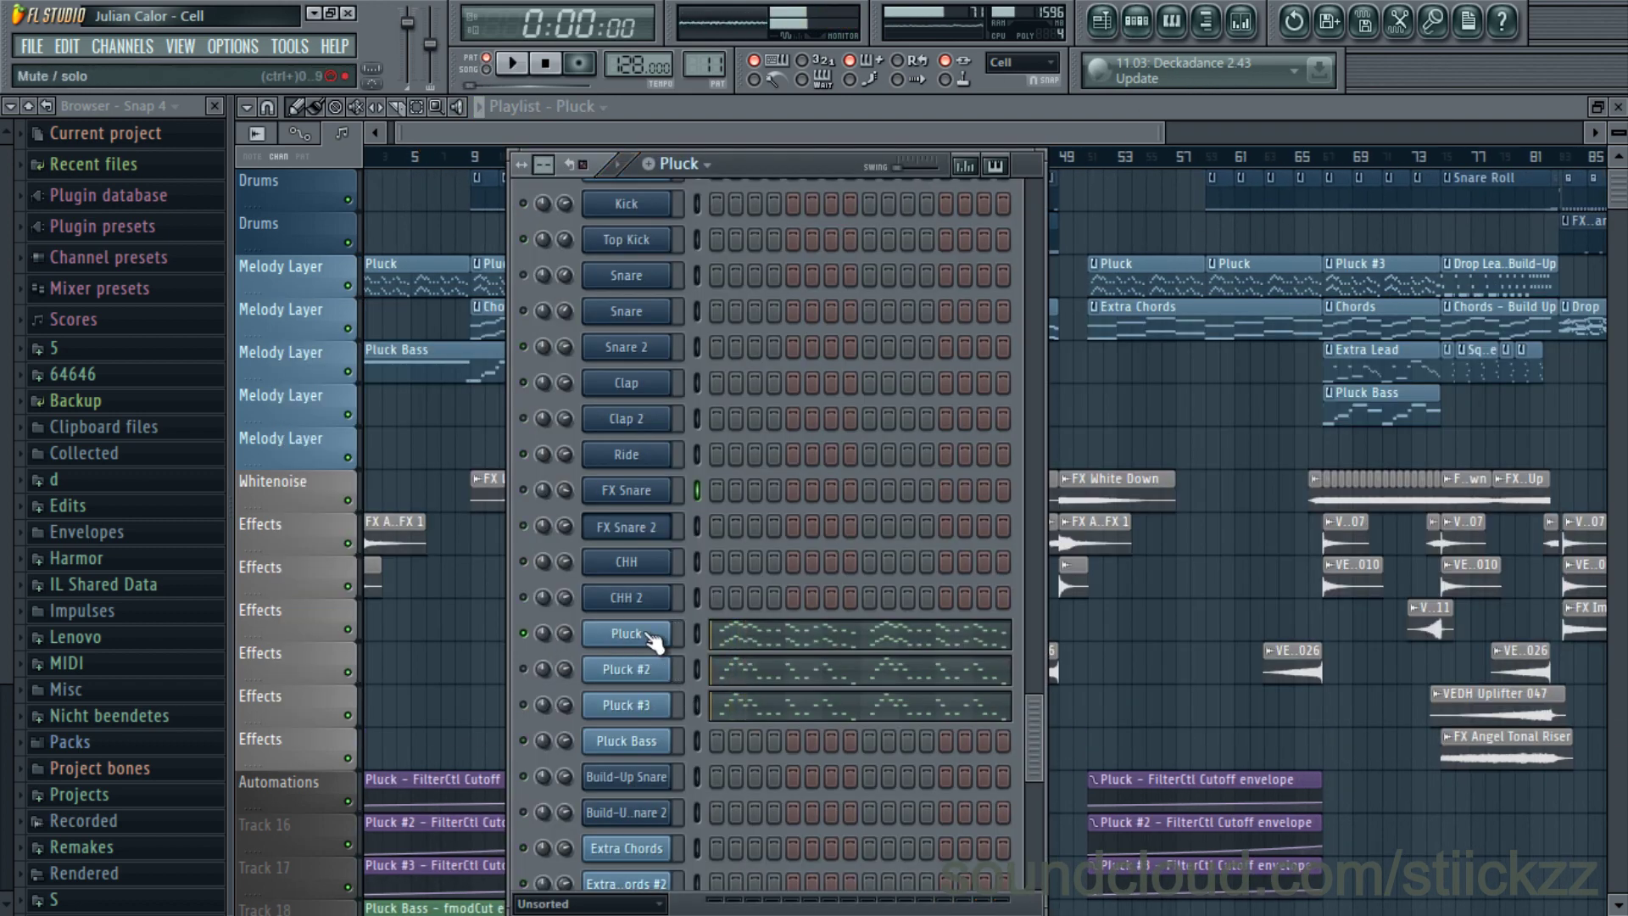
{"action": "key", "text": "space"}
{"action": "left_click", "coordinate": [646, 632]}
{"action": "left_click", "coordinate": [1496, 108]}
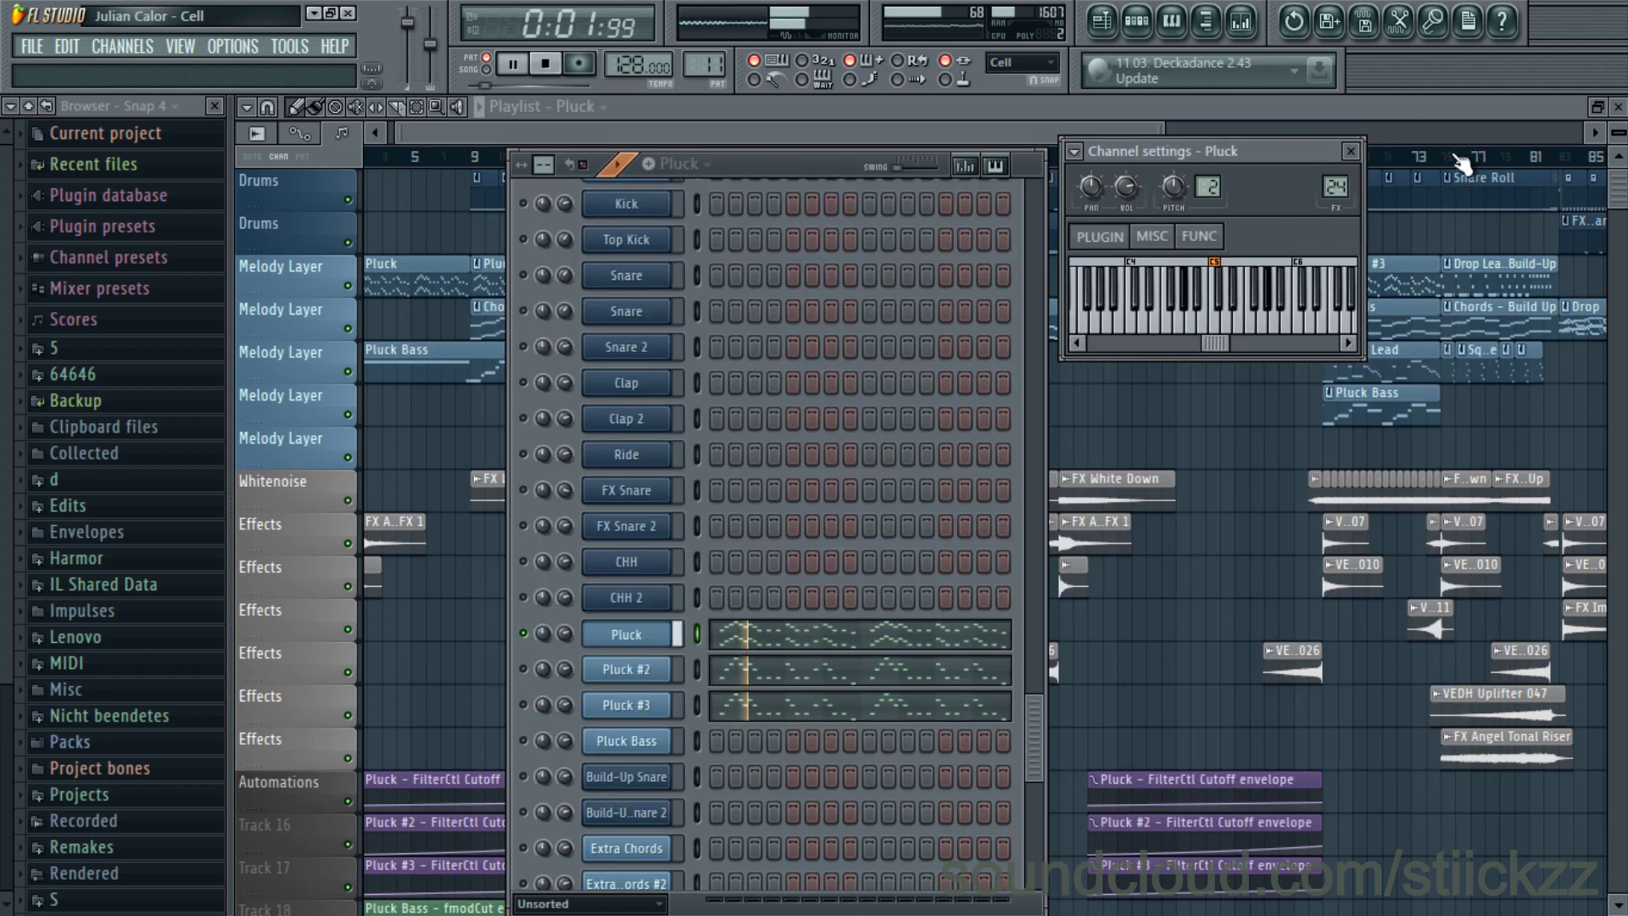
- Inspect the Sylenth1 settings of Pluck #2 and Pluck #3 while playing each channel soloed
{"action": "key", "text": "space"}
{"action": "key", "text": "space"}
{"action": "left_click", "coordinate": [629, 678]}
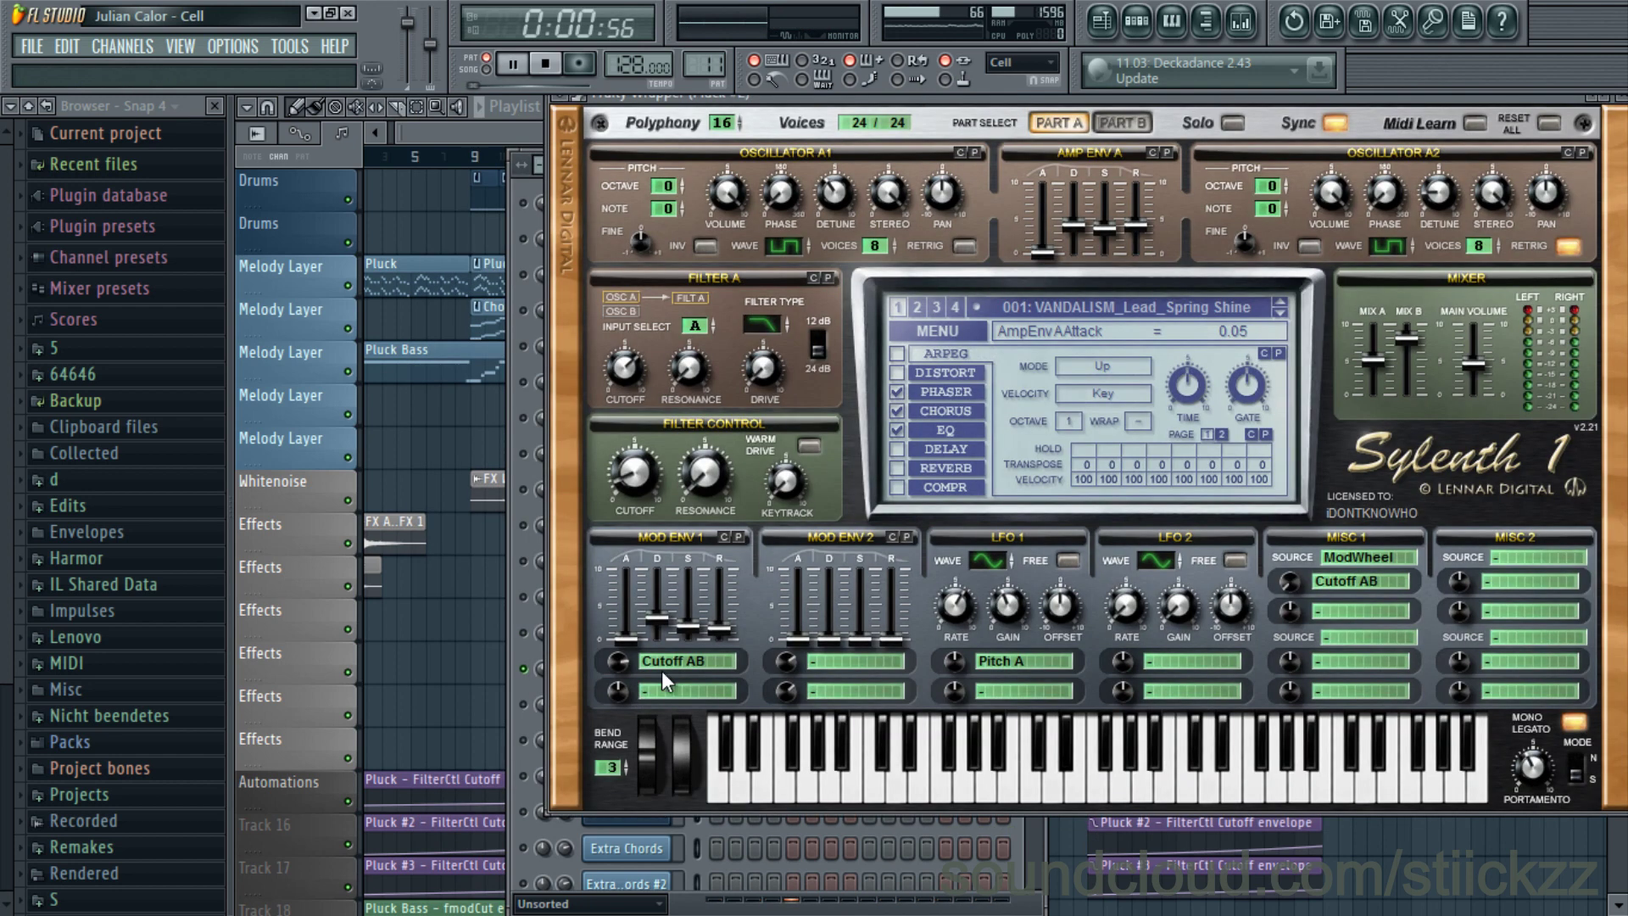
{"action": "left_click", "coordinate": [1621, 109]}
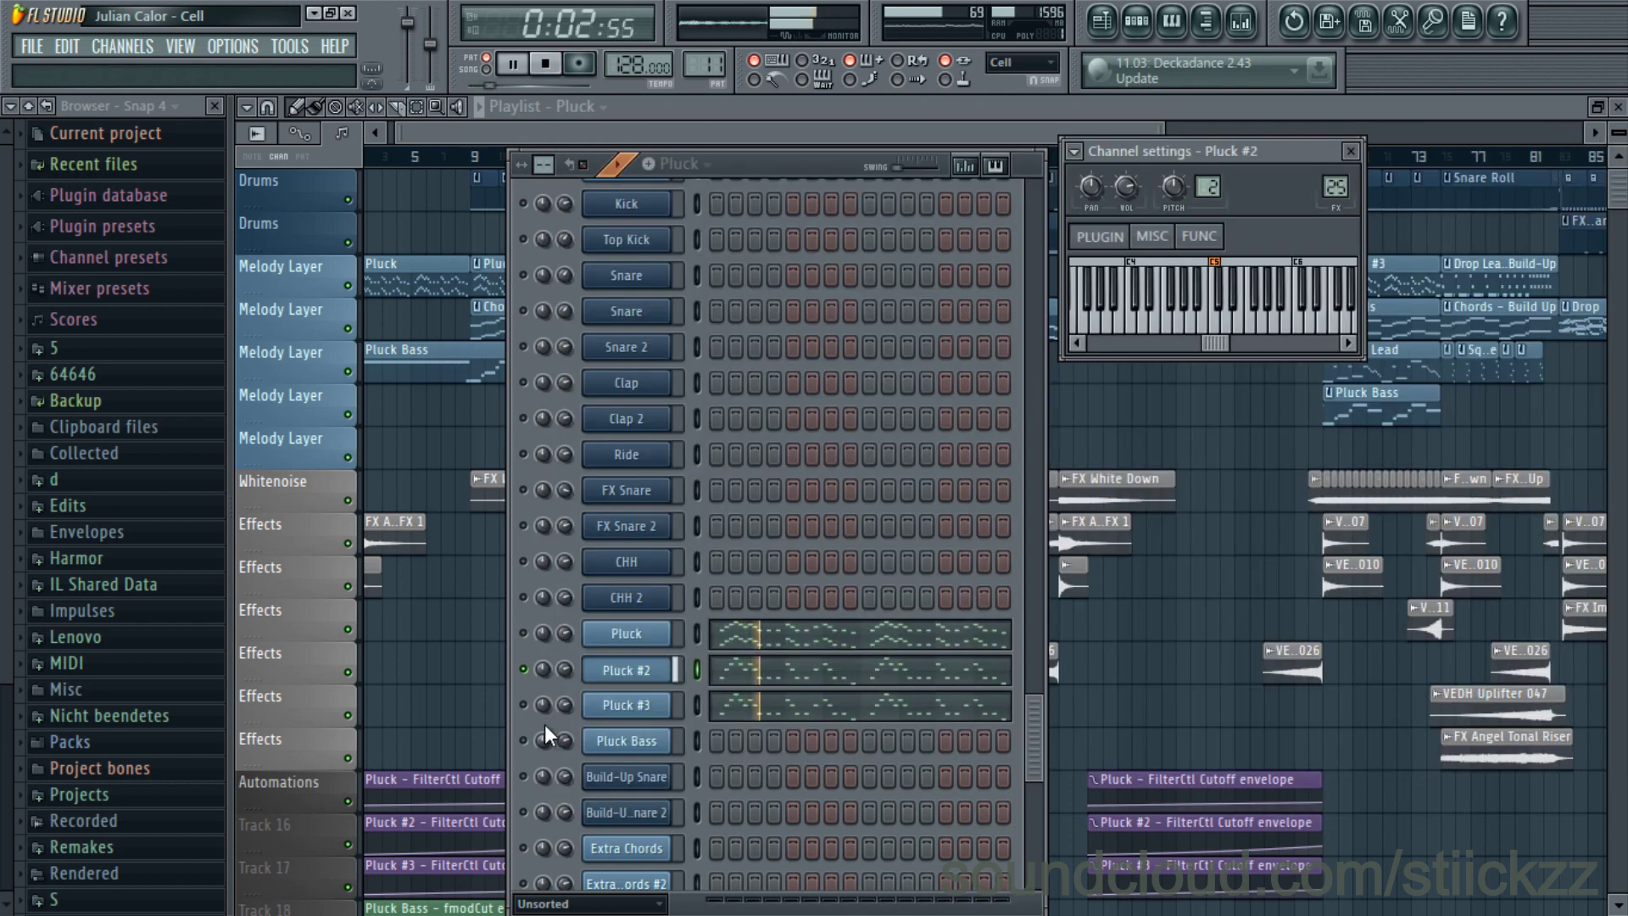
{"action": "left_click", "coordinate": [640, 707]}
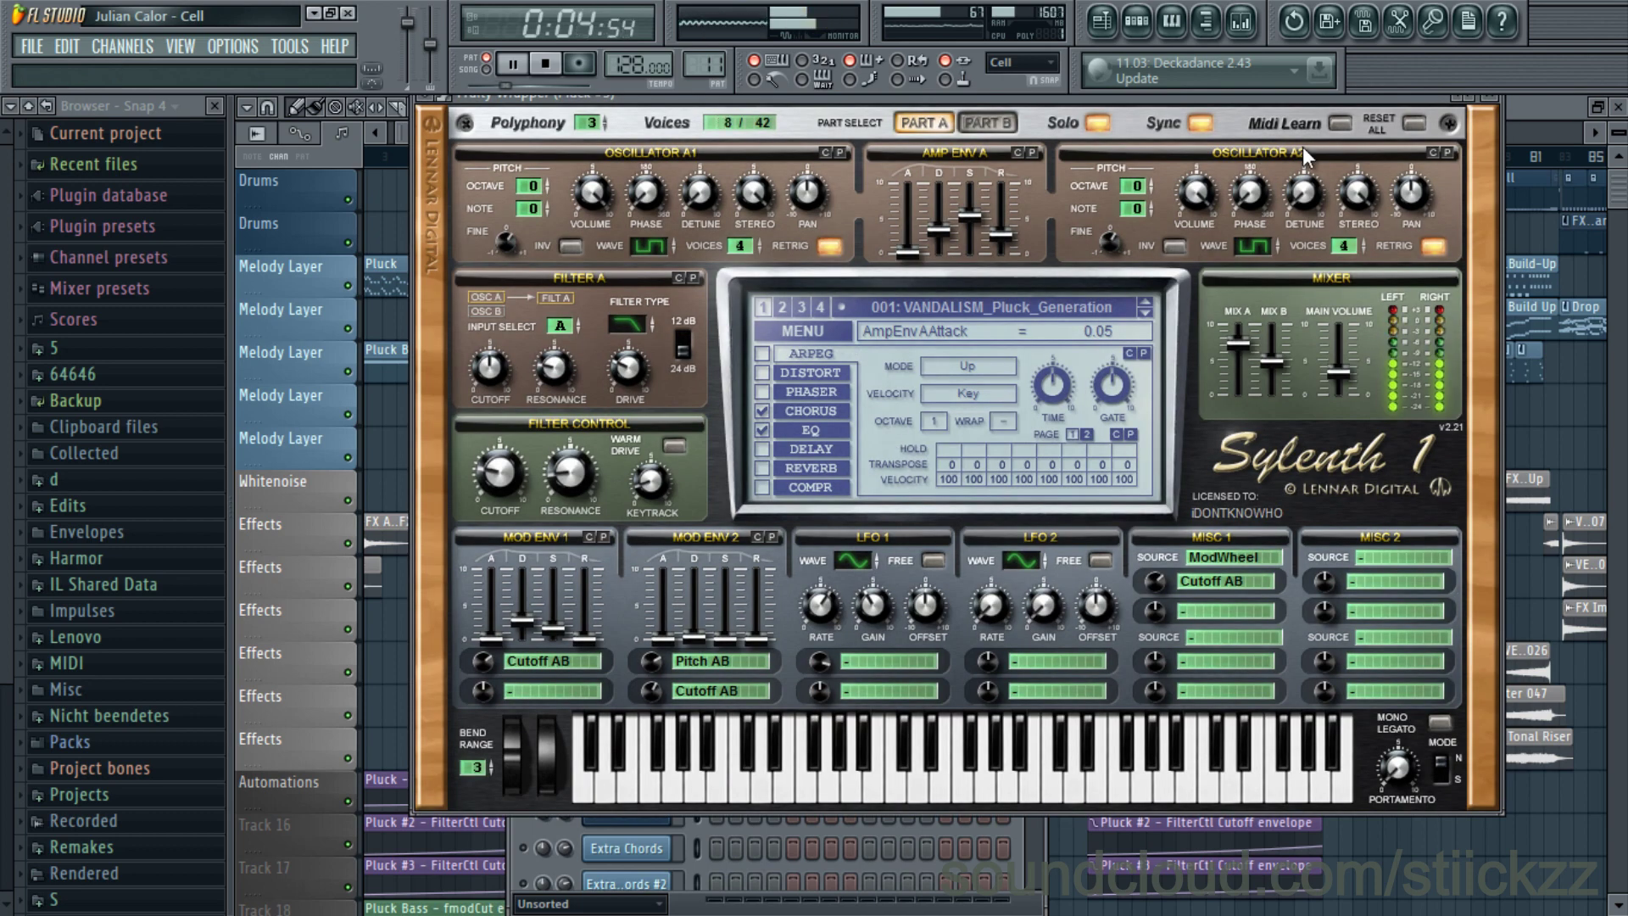
{"action": "left_click", "coordinate": [1492, 99]}
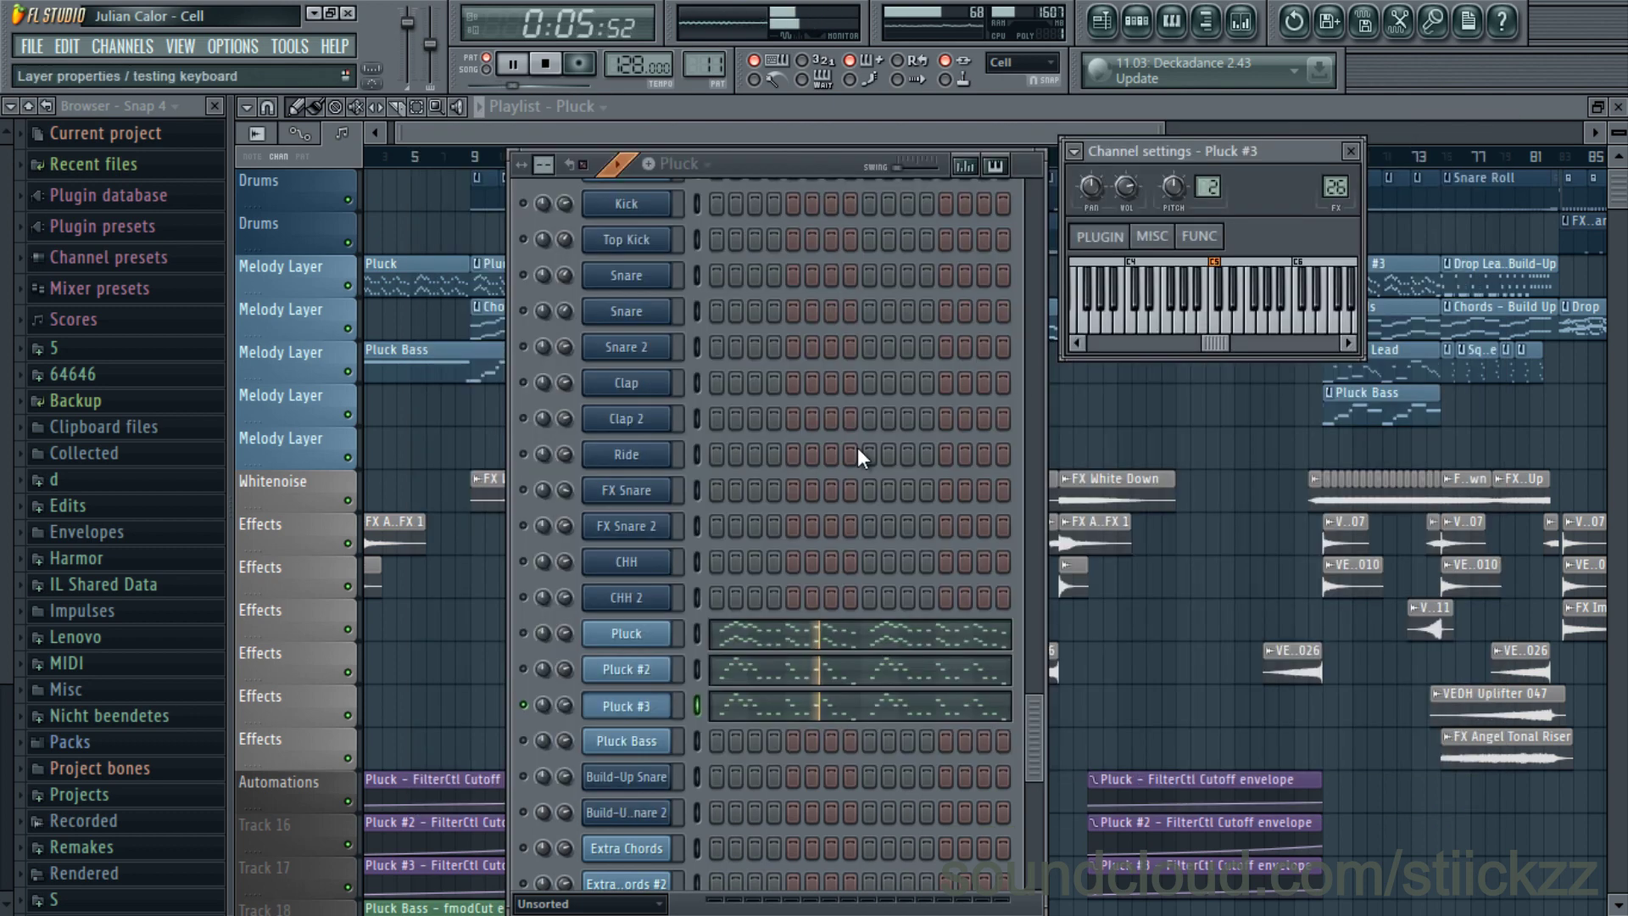
- Play the arrangement from about bar 15, and play the Pluck pattern with all channels enabled while viewing the mixer
{"action": "right_click", "coordinate": [524, 705]}
{"action": "right_click", "coordinate": [453, 644]}
{"action": "left_click", "coordinate": [563, 156]}
{"action": "left_click", "coordinate": [479, 66]}
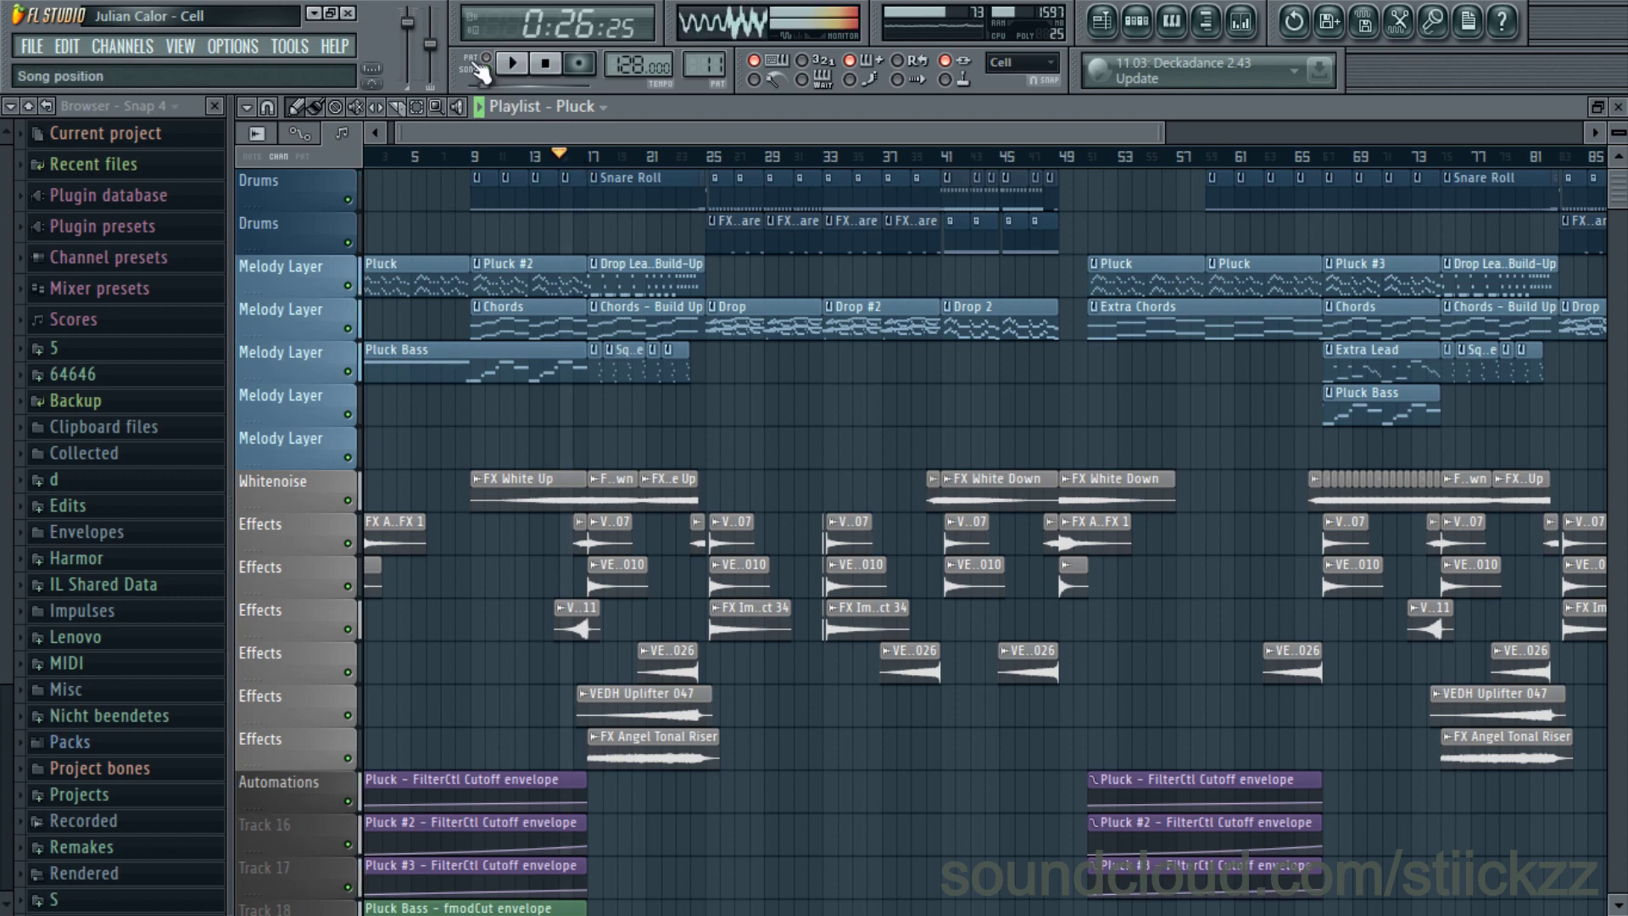
{"action": "key", "text": "space"}
{"action": "left_click", "coordinate": [1226, 34]}
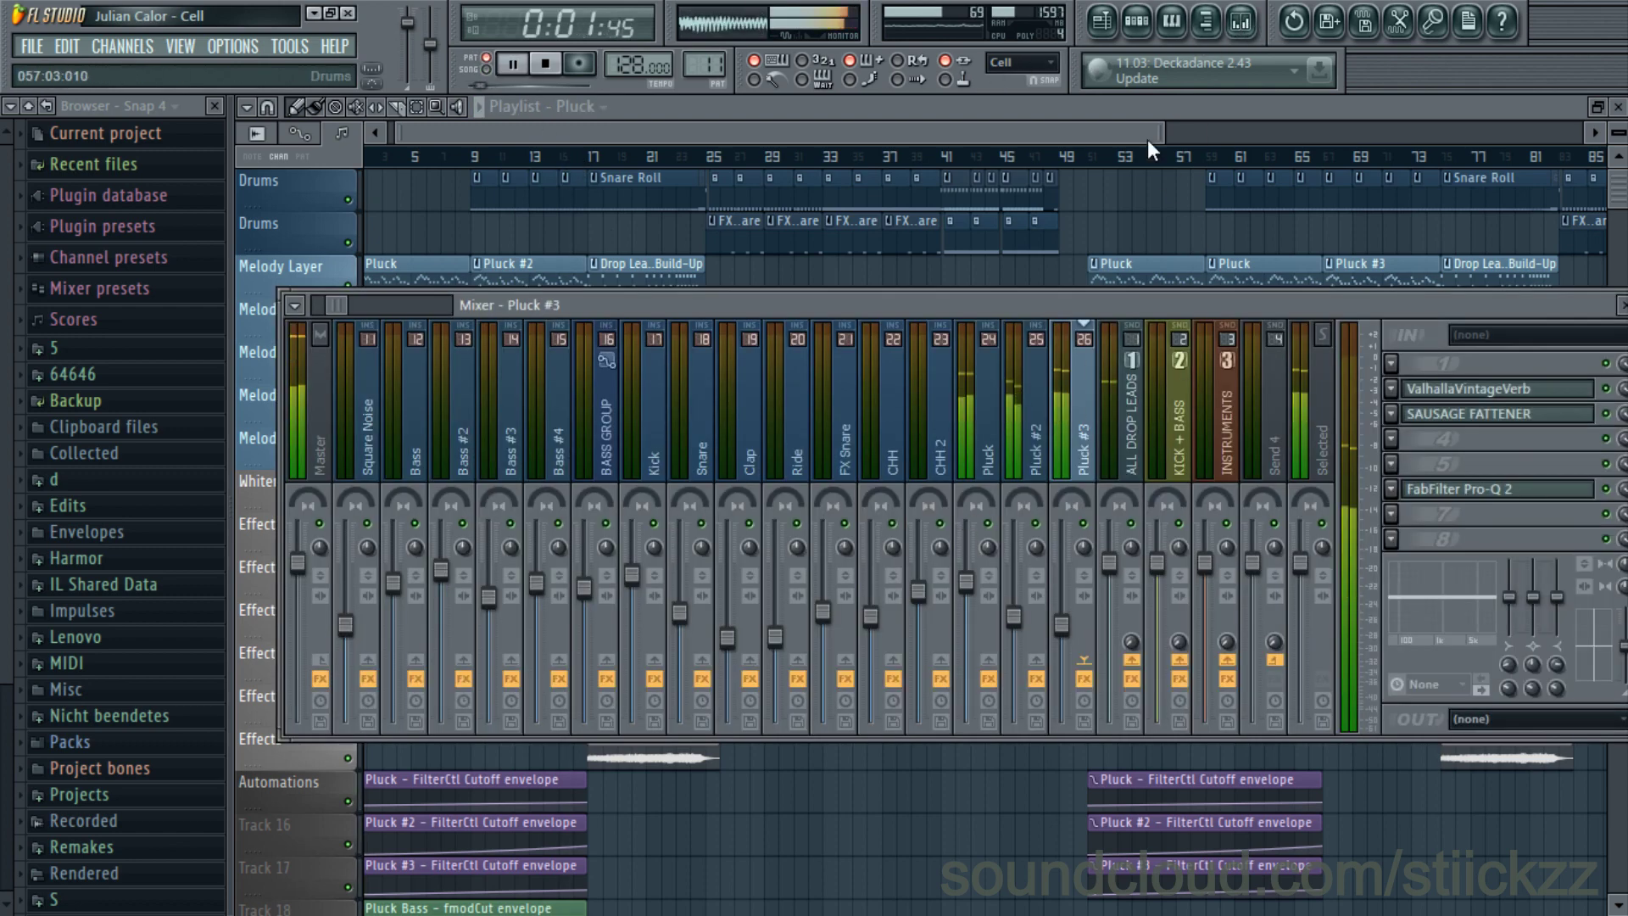
- Switch to the Pluck #2 pattern in the step sequencer and view the Pluck channel's notes in the piano roll
{"action": "left_click", "coordinate": [1136, 26]}
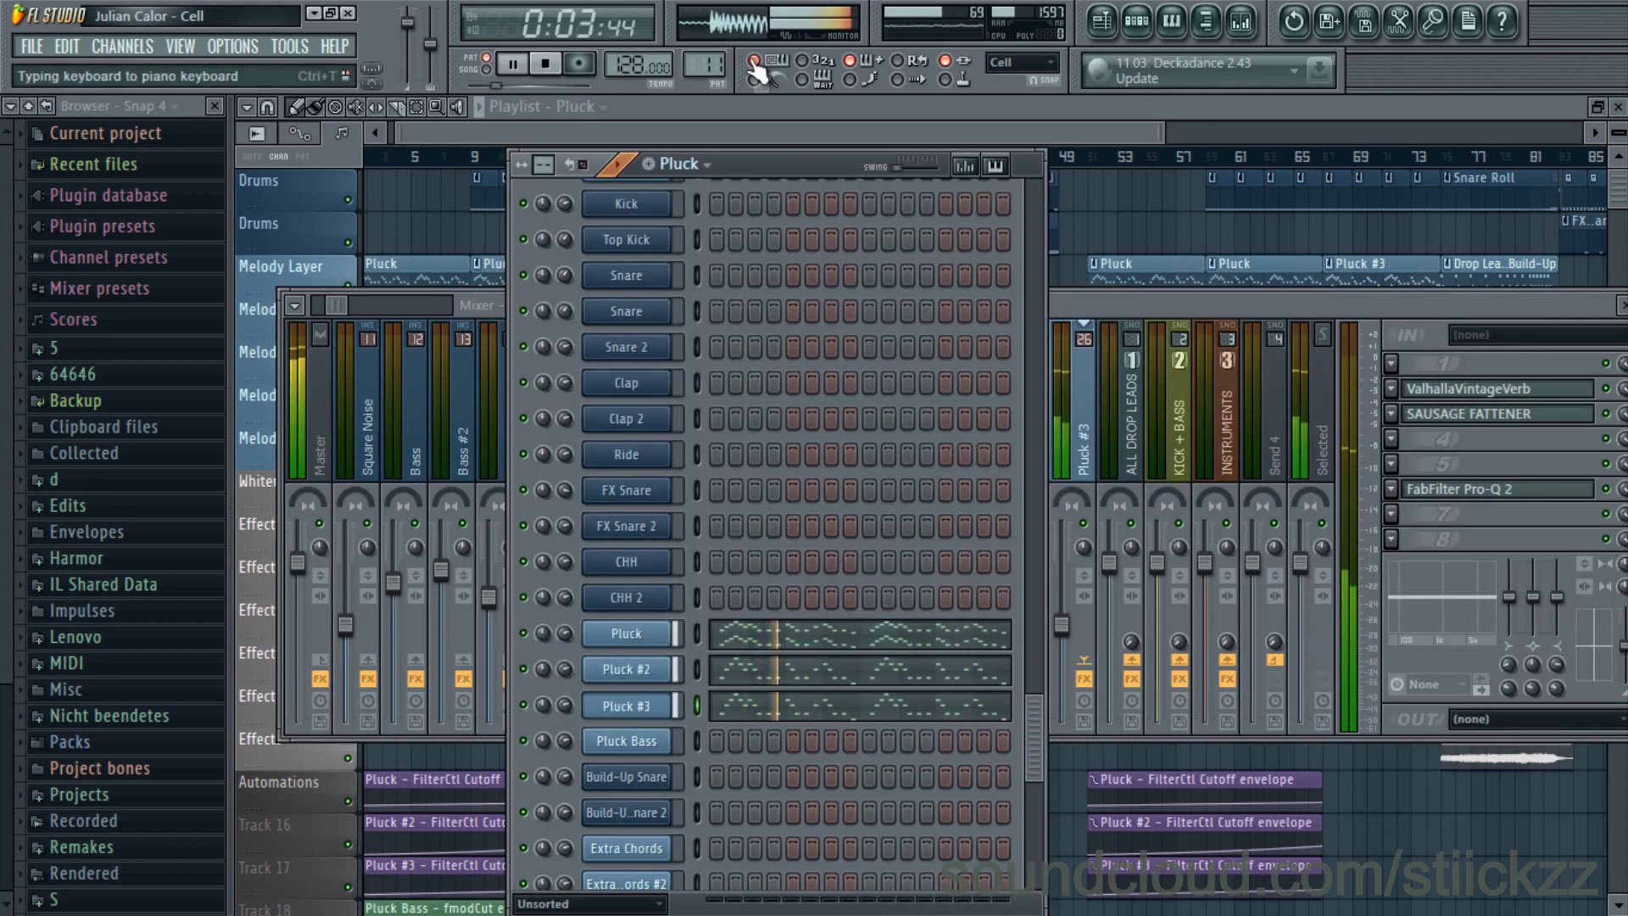
{"action": "key", "text": "space"}
{"action": "left_click_drag", "start_coordinate": [801, 168], "coordinate": [690, 96]}
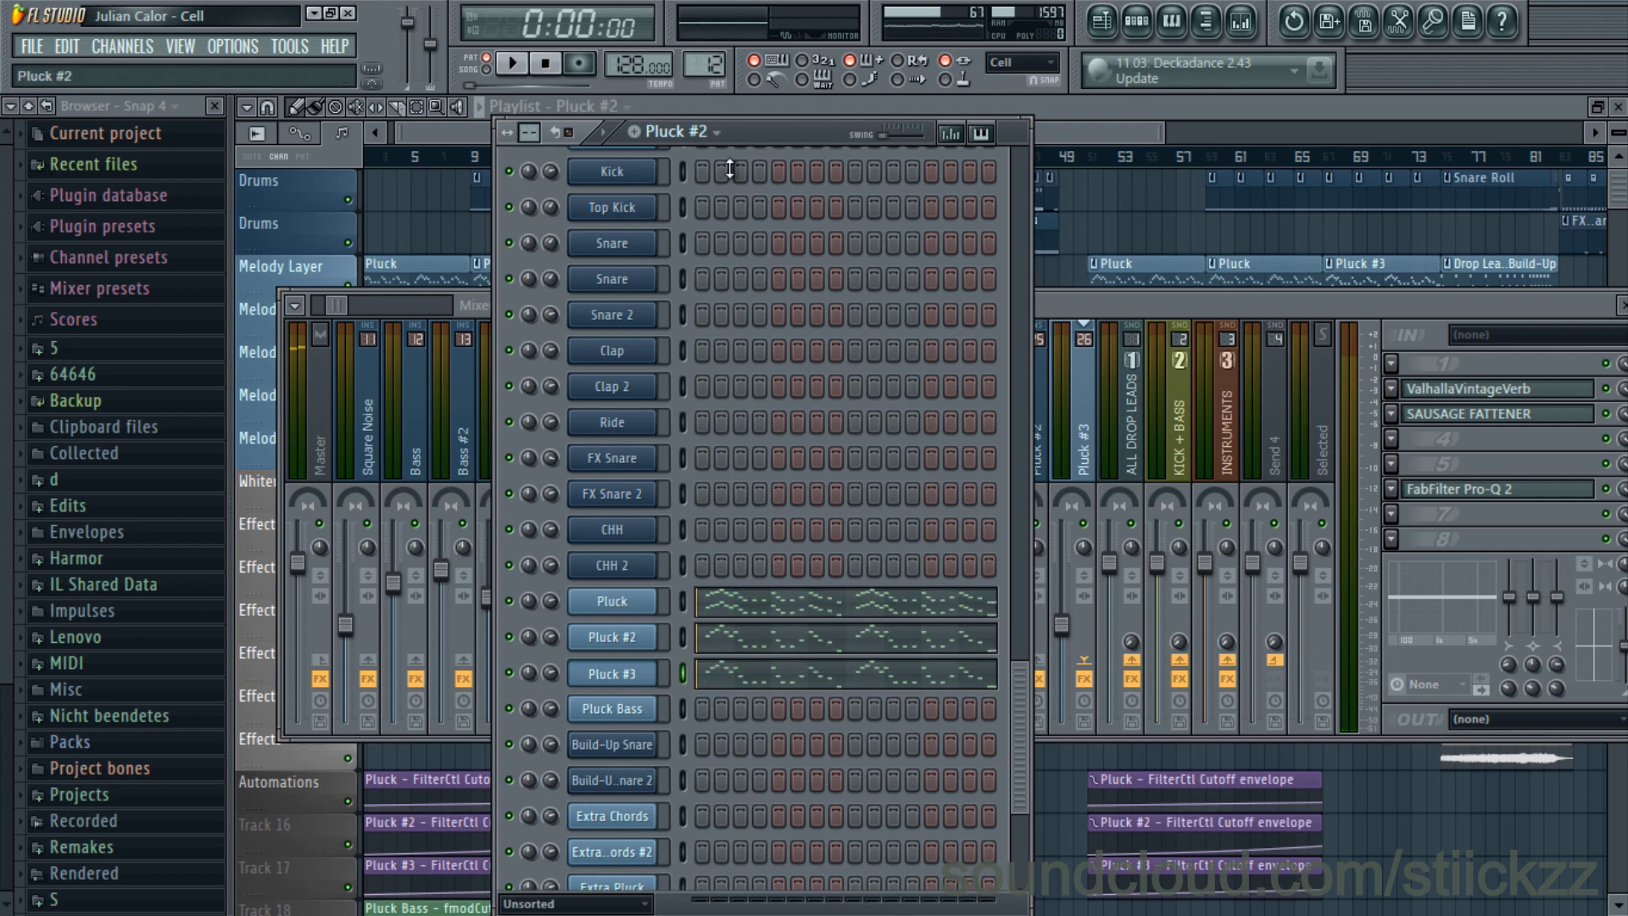
{"action": "left_click", "coordinate": [729, 607]}
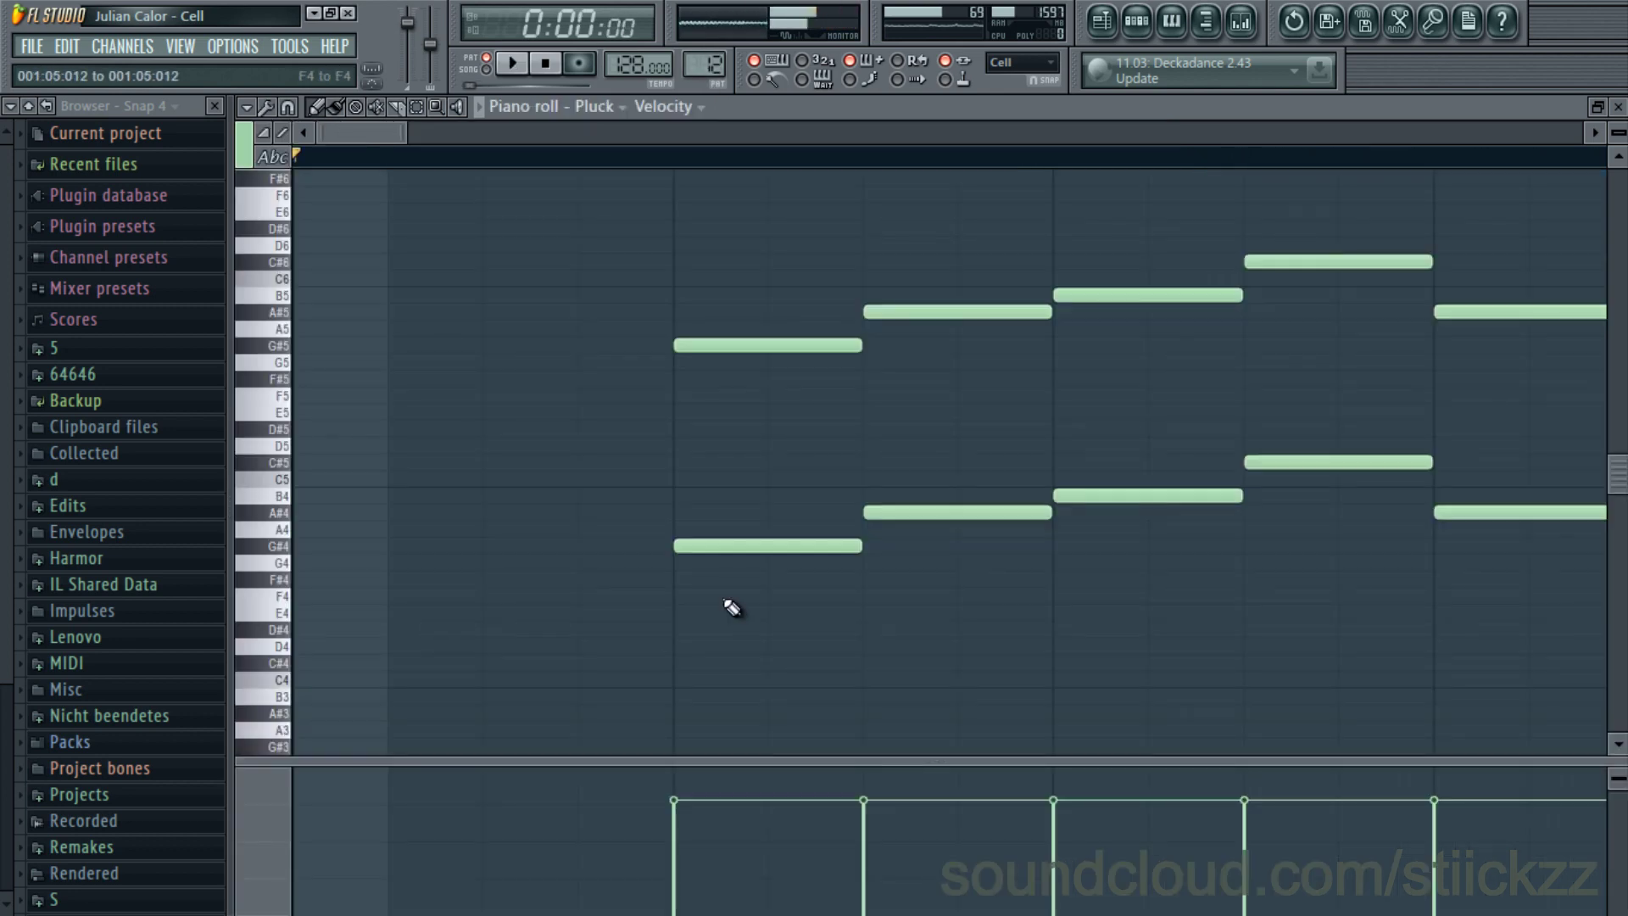
{"action": "key", "text": "space"}
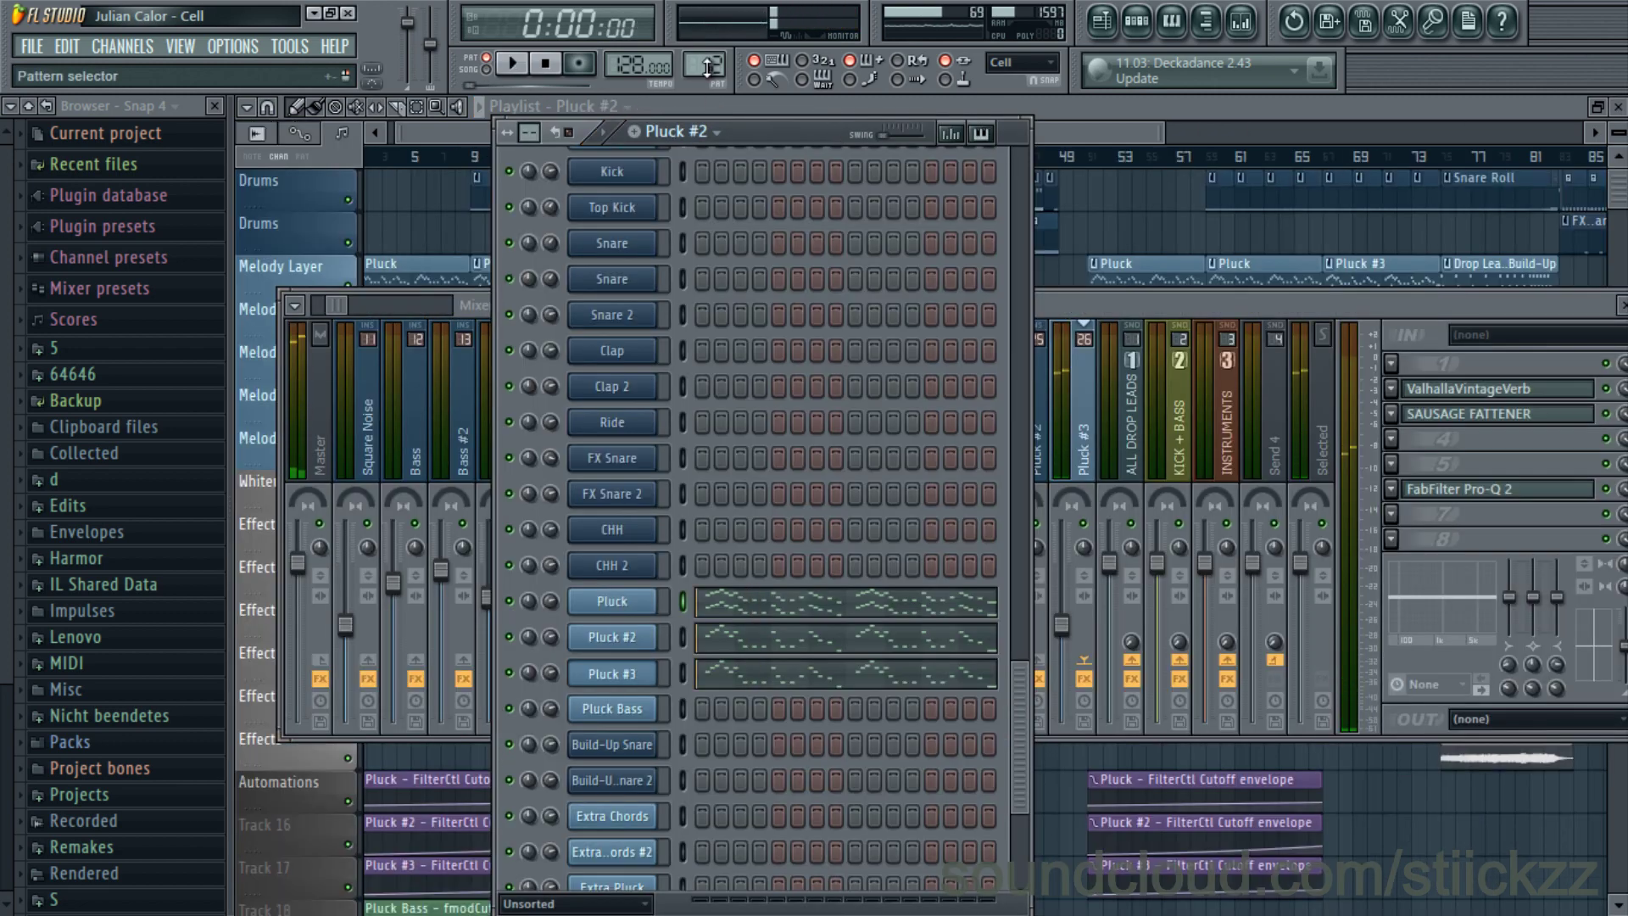
- Play the Pluck pattern and then the Pluck #2 pattern to compare them
{"action": "scroll", "coordinate": [708, 65], "scroll_direction": "down", "scroll_amount": 1}
{"action": "key", "text": "space"}
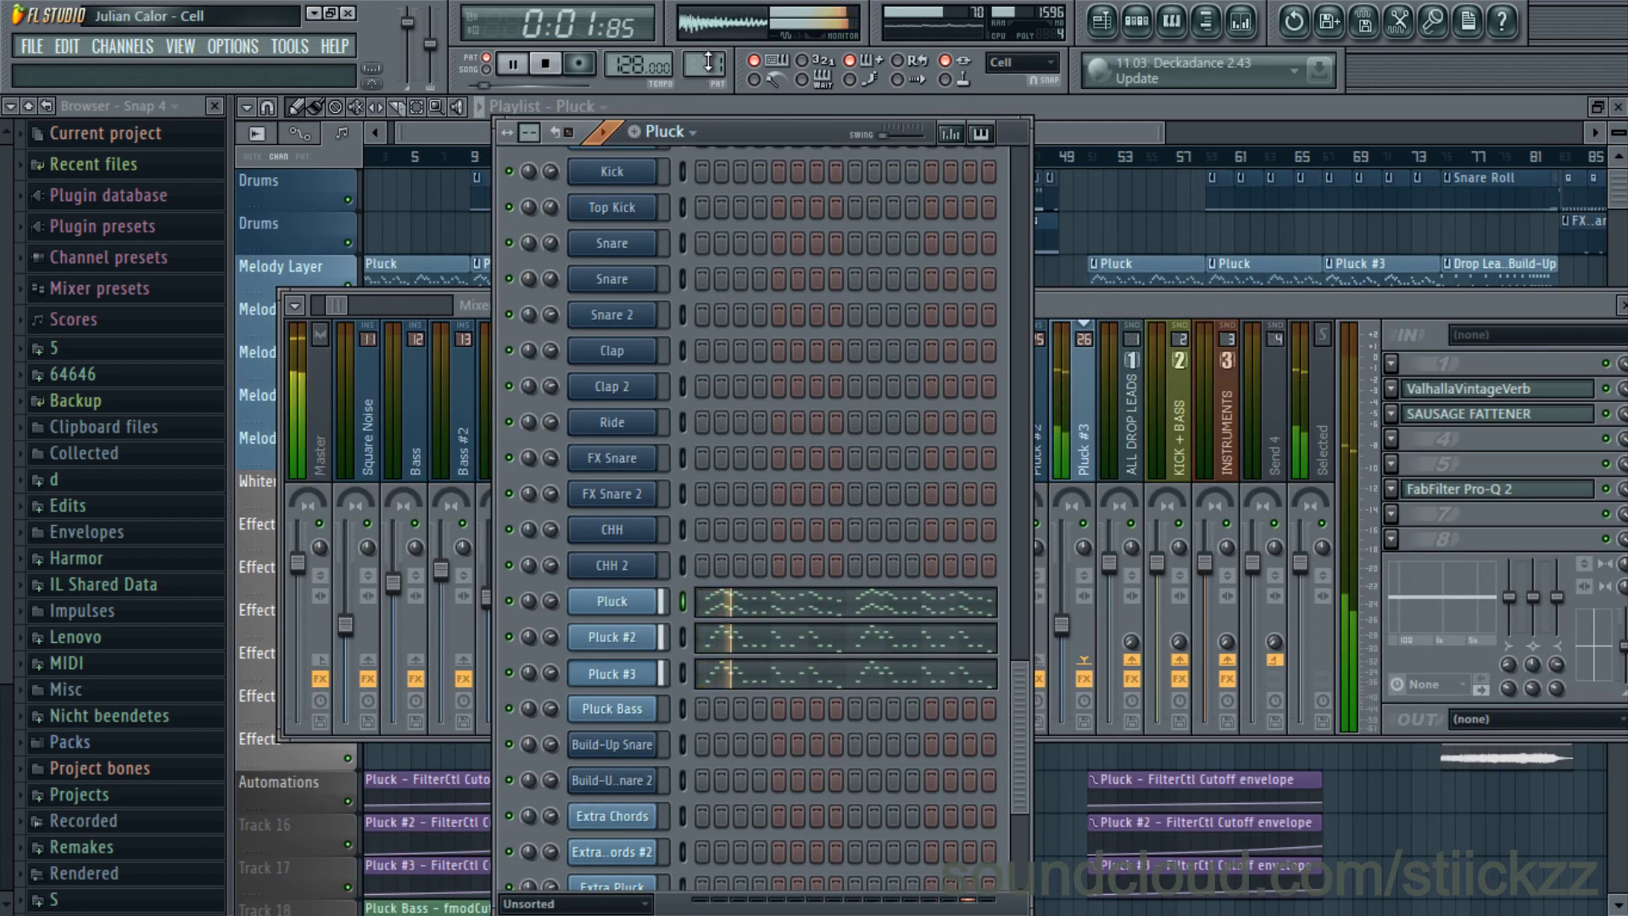
{"action": "scroll", "coordinate": [710, 64], "scroll_direction": "up", "scroll_amount": 1}
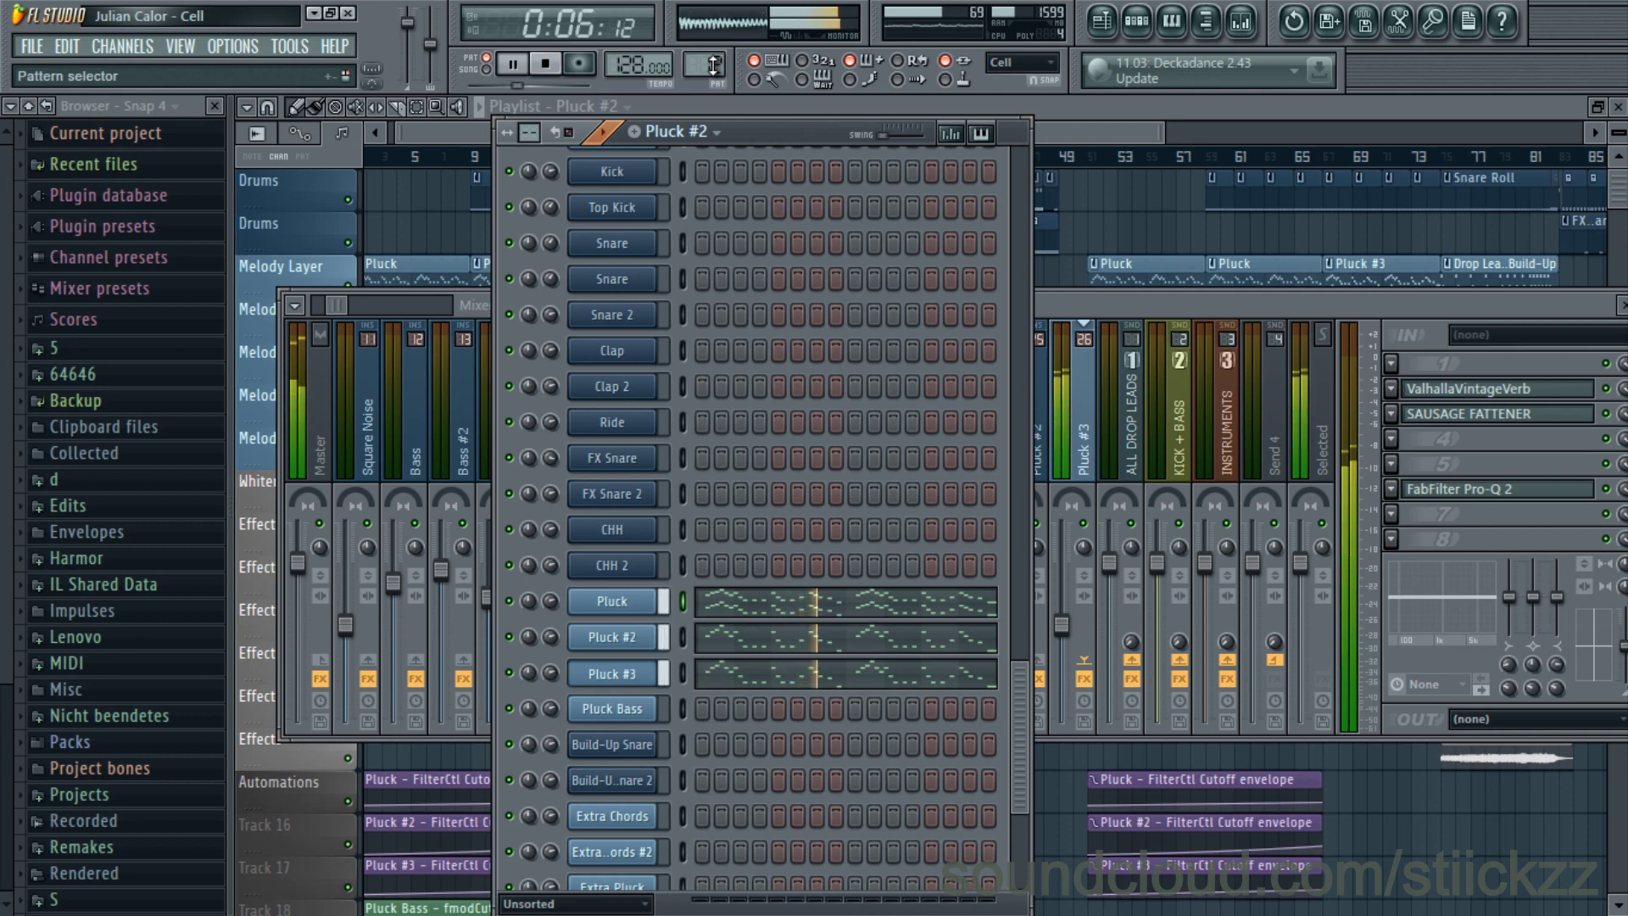
{"action": "key", "text": "space"}
- Switch to the Pluck #3 pattern, play it, and inspect the Extra Pluck channel's Sylenth1 settings and notes
{"action": "left_click_drag", "start_coordinate": [713, 65], "coordinate": [717, 55]}
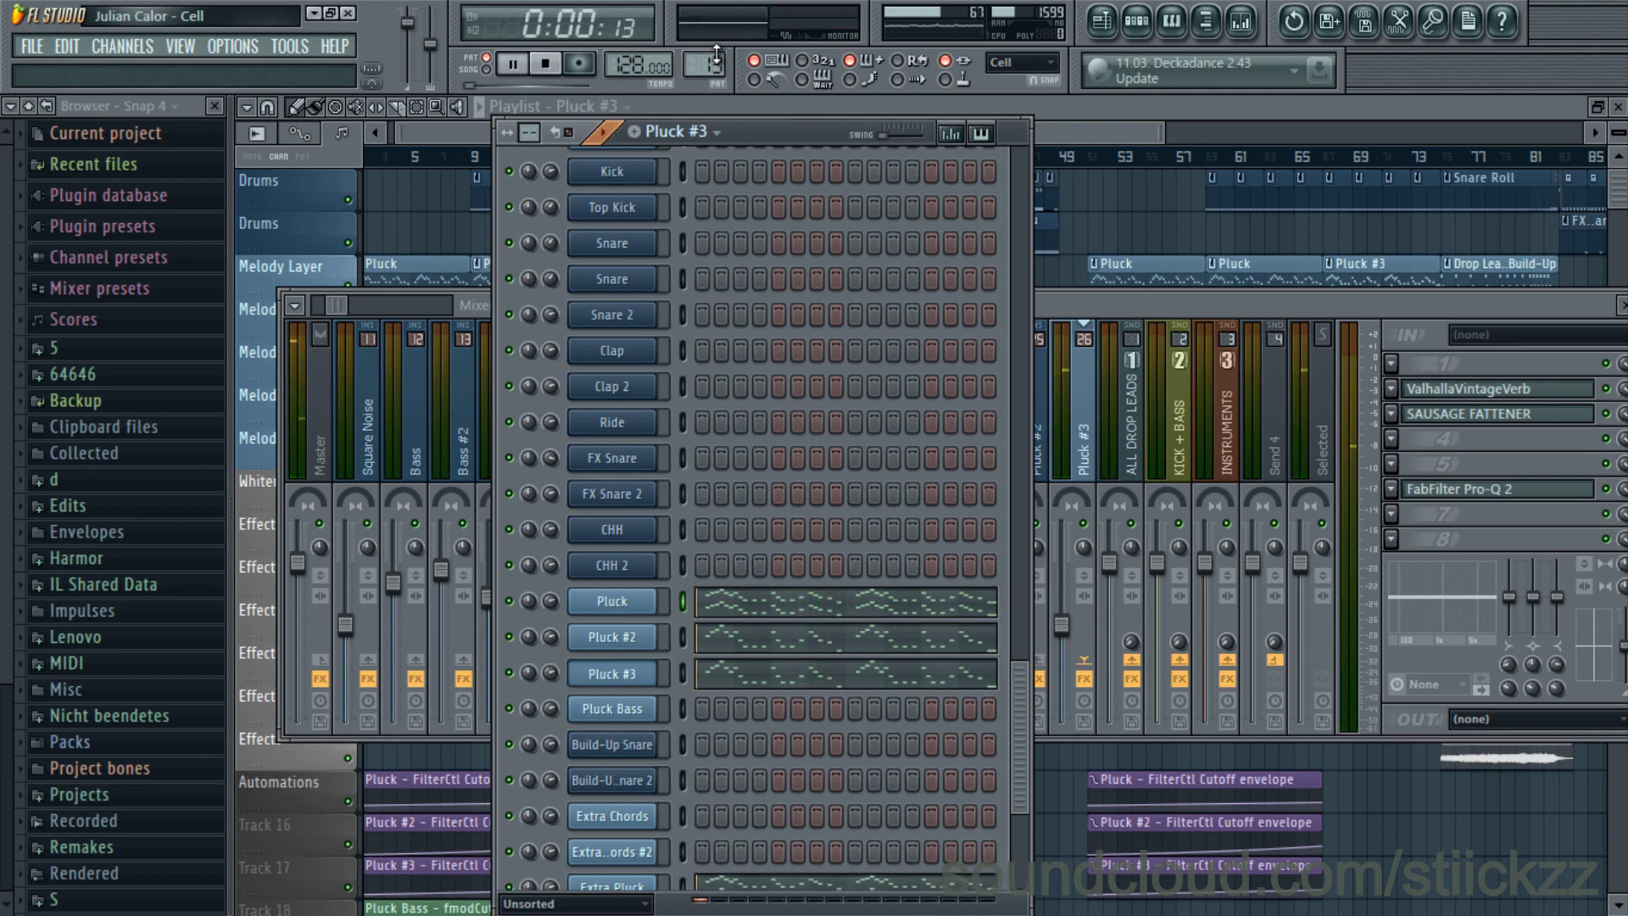
{"action": "scroll", "coordinate": [680, 669], "scroll_direction": "down", "scroll_amount": 2}
{"action": "key", "text": "space"}
{"action": "left_click", "coordinate": [615, 816]}
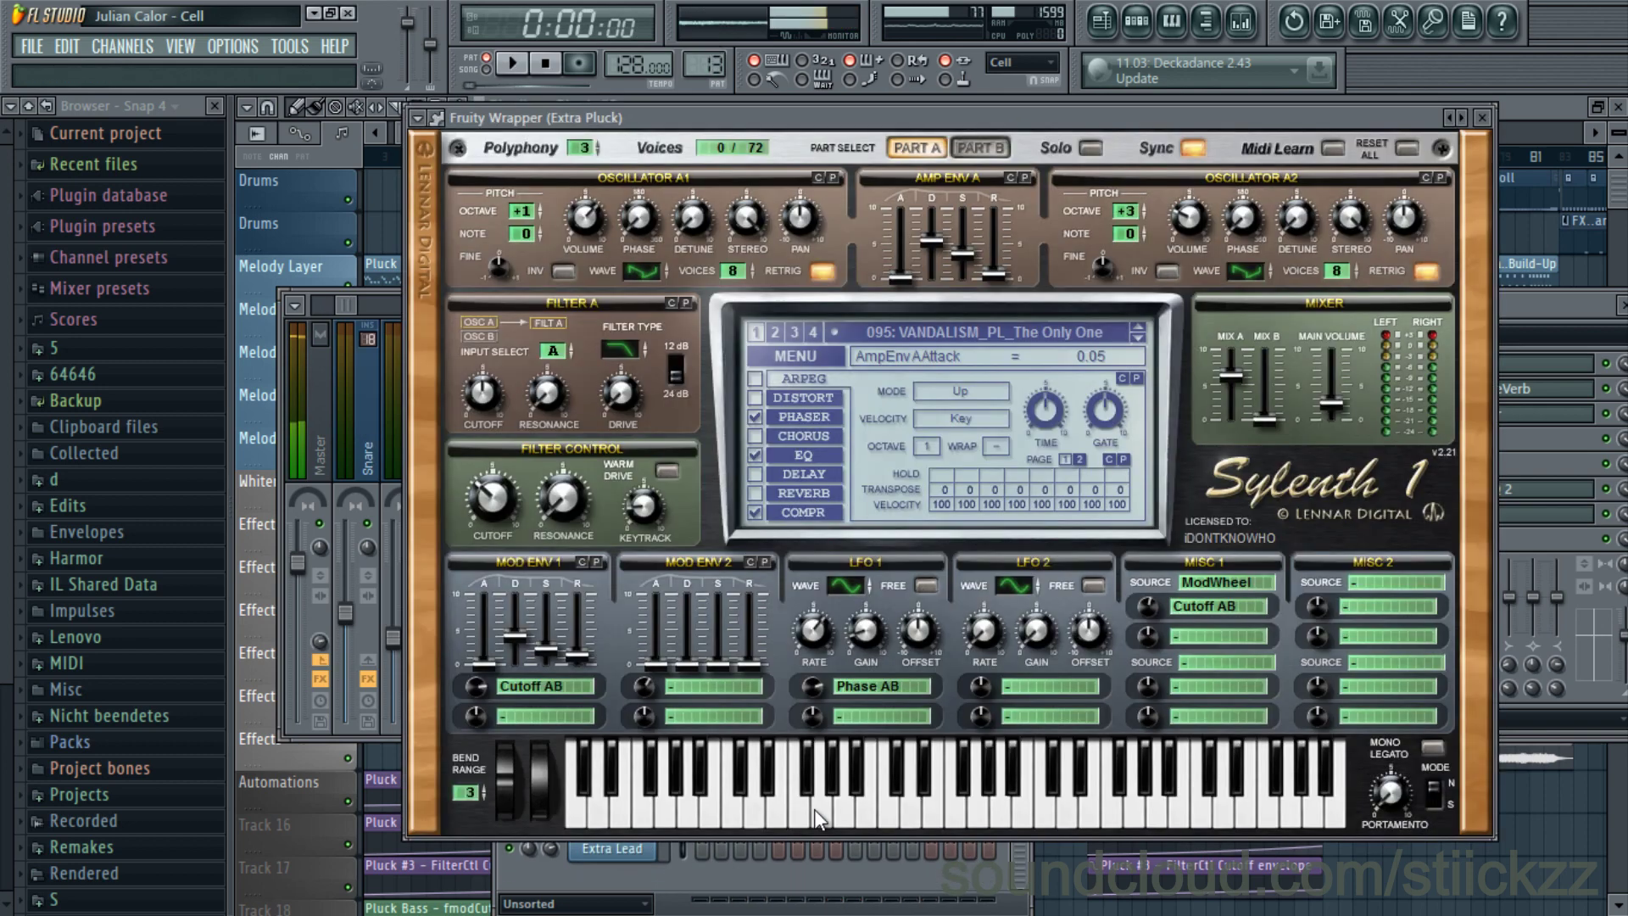
{"action": "key", "text": "space"}
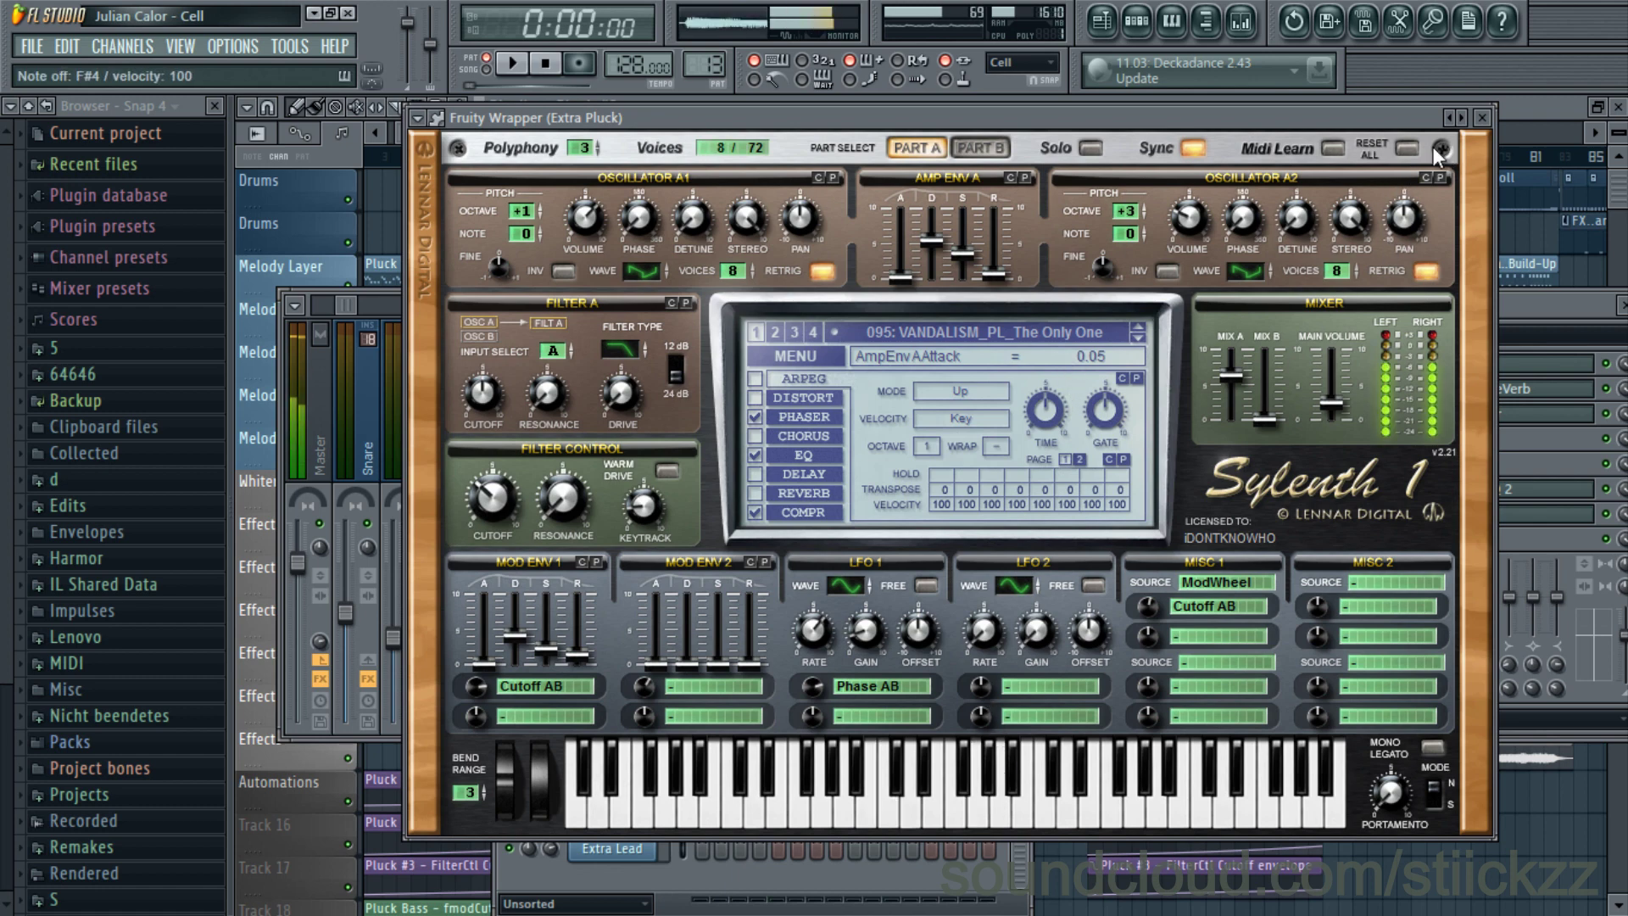
{"action": "left_click", "coordinate": [1480, 123]}
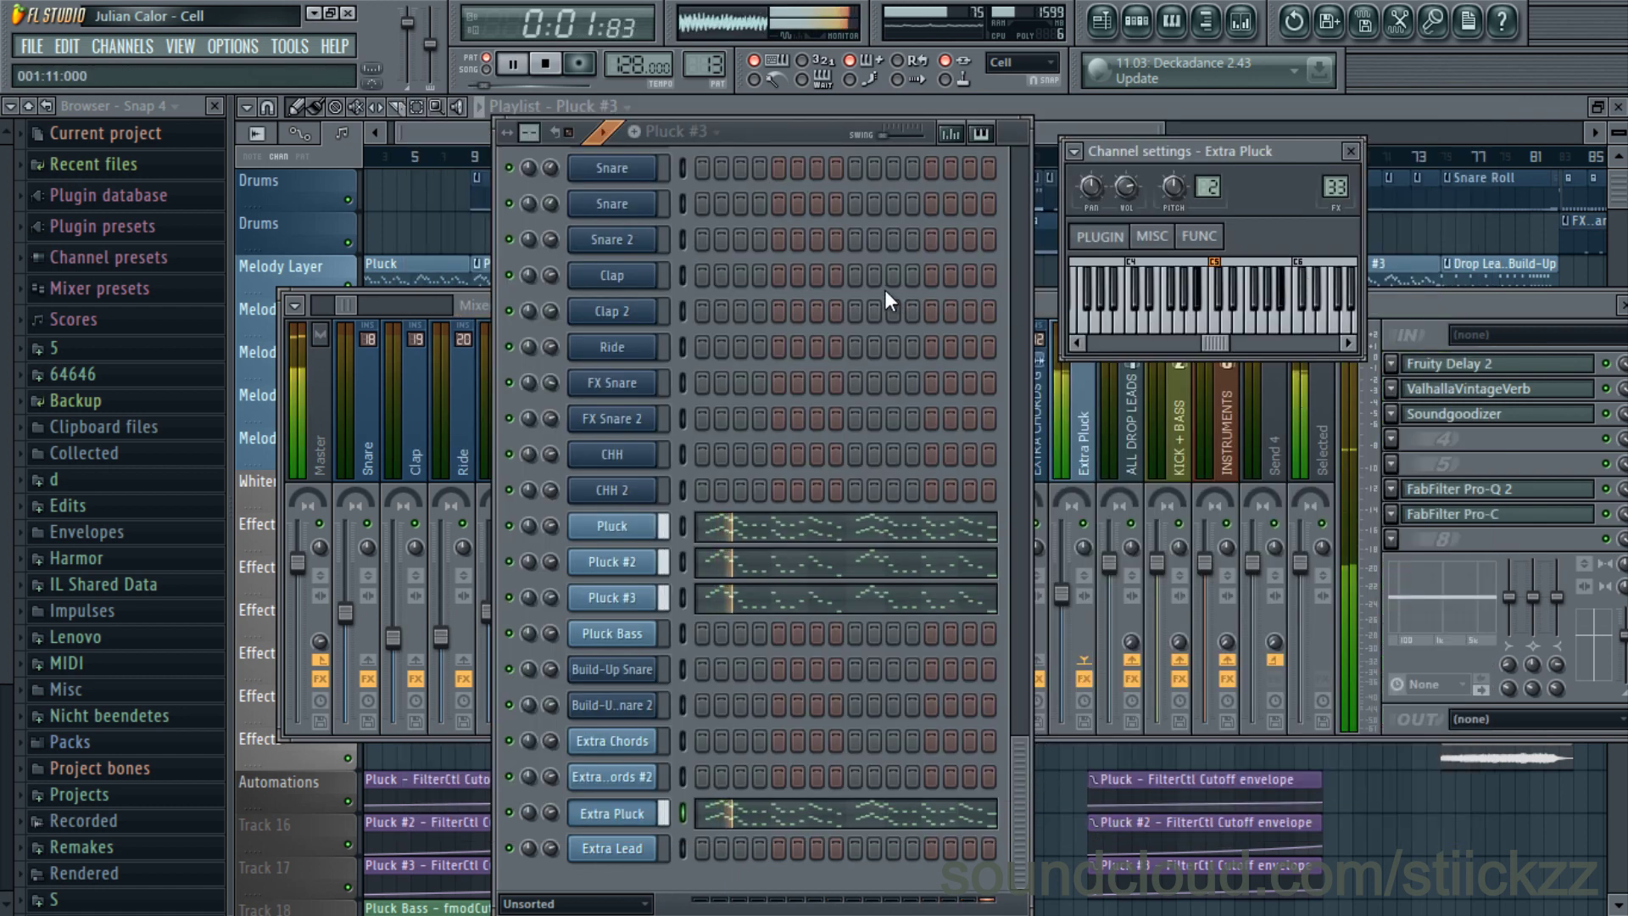
{"action": "left_click", "coordinate": [745, 816]}
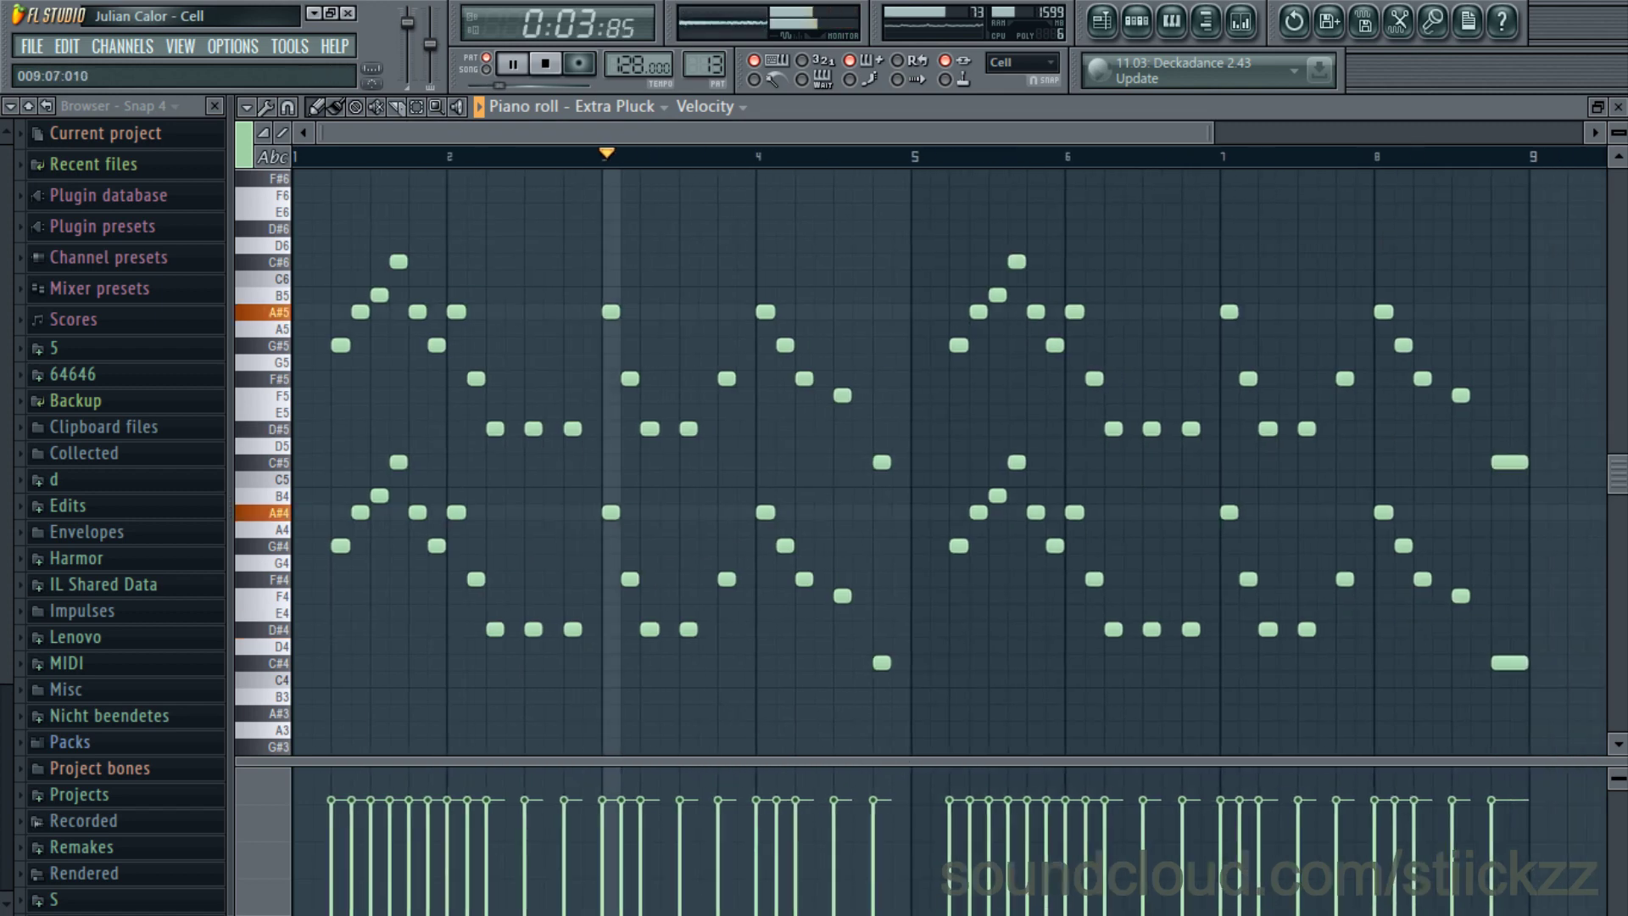
{"action": "left_click", "coordinate": [1616, 112]}
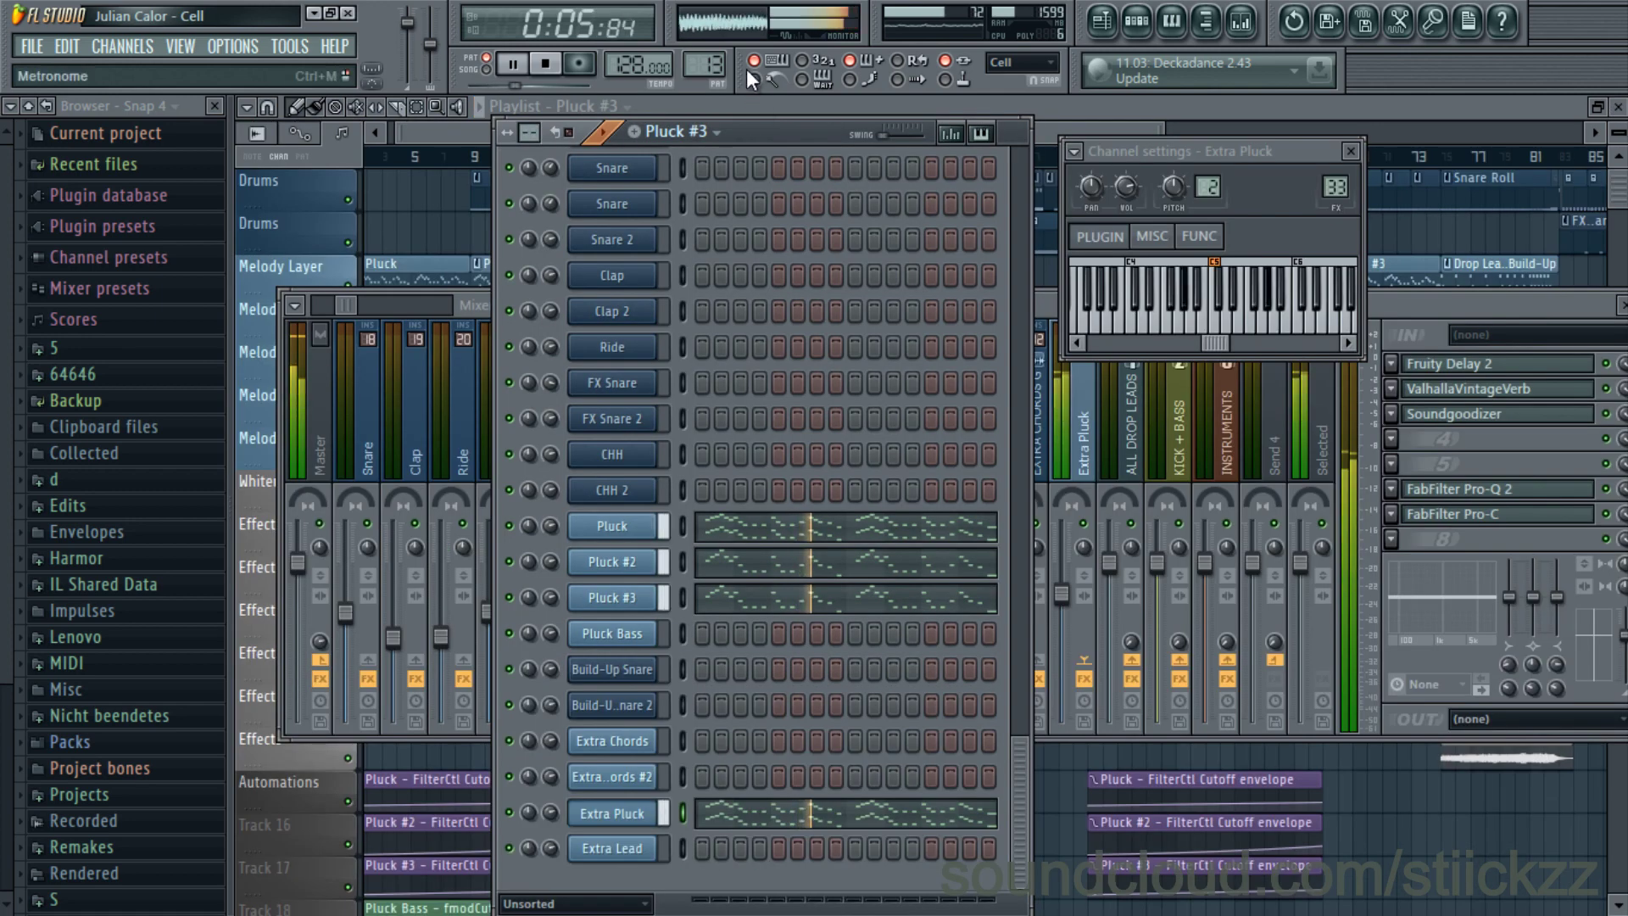
- Play the Pluck Bass pattern, inspect its Nexus preset and sweep the filter modifier cutoff upward
{"action": "key", "text": "space"}
{"action": "left_click_drag", "start_coordinate": [722, 55], "coordinate": [721, 49]}
{"action": "key", "text": "space"}
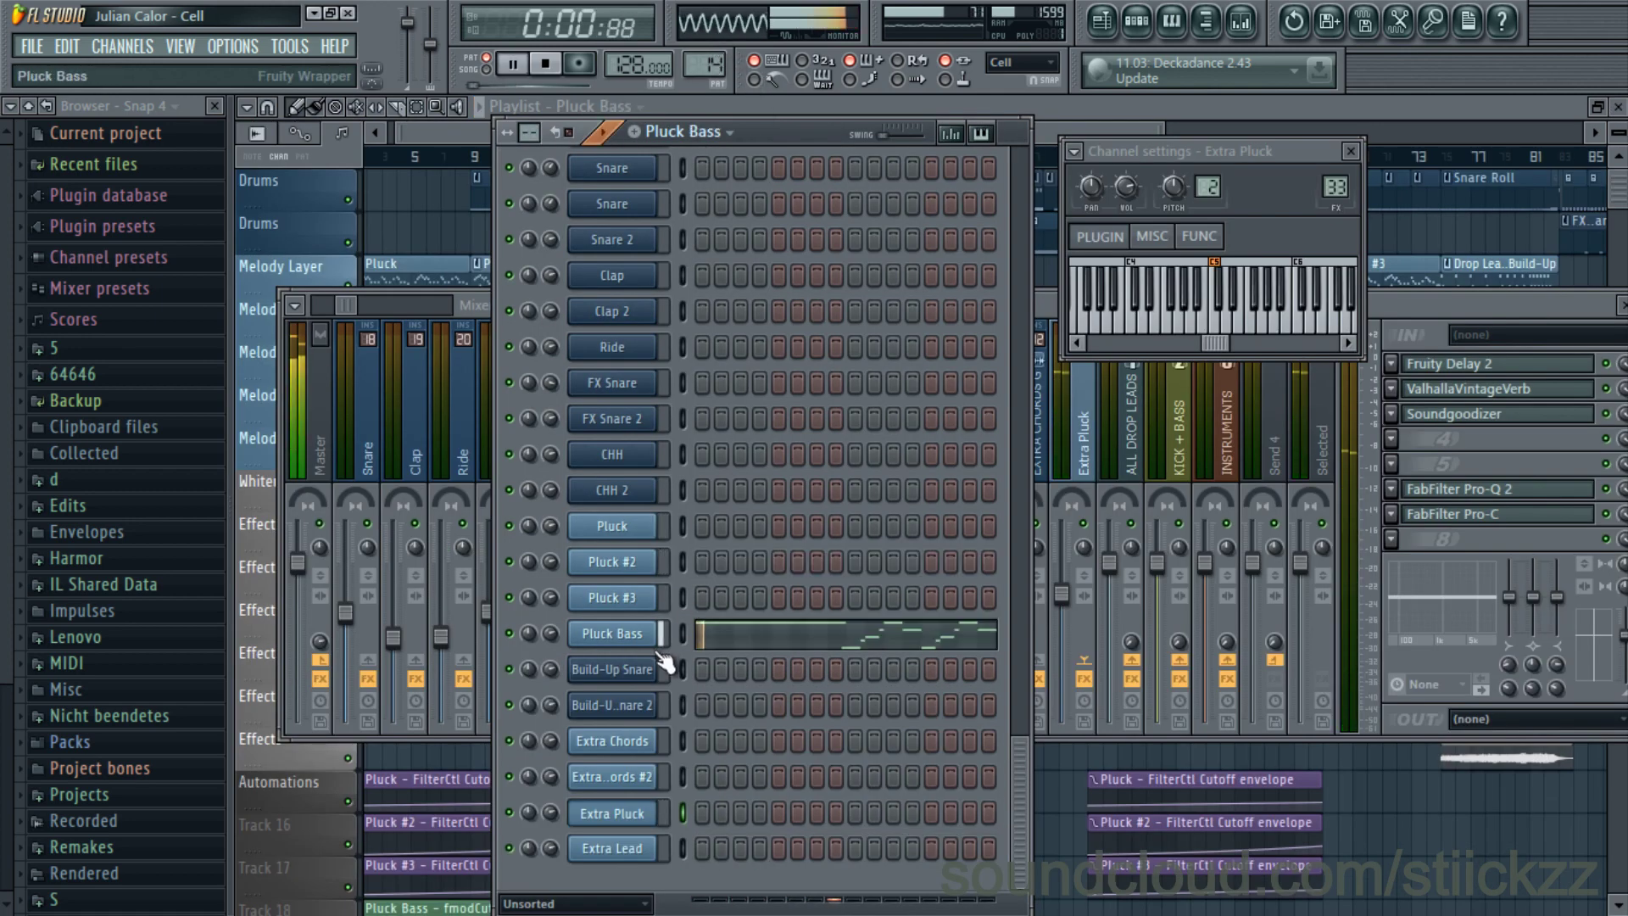
{"action": "left_click", "coordinate": [621, 640]}
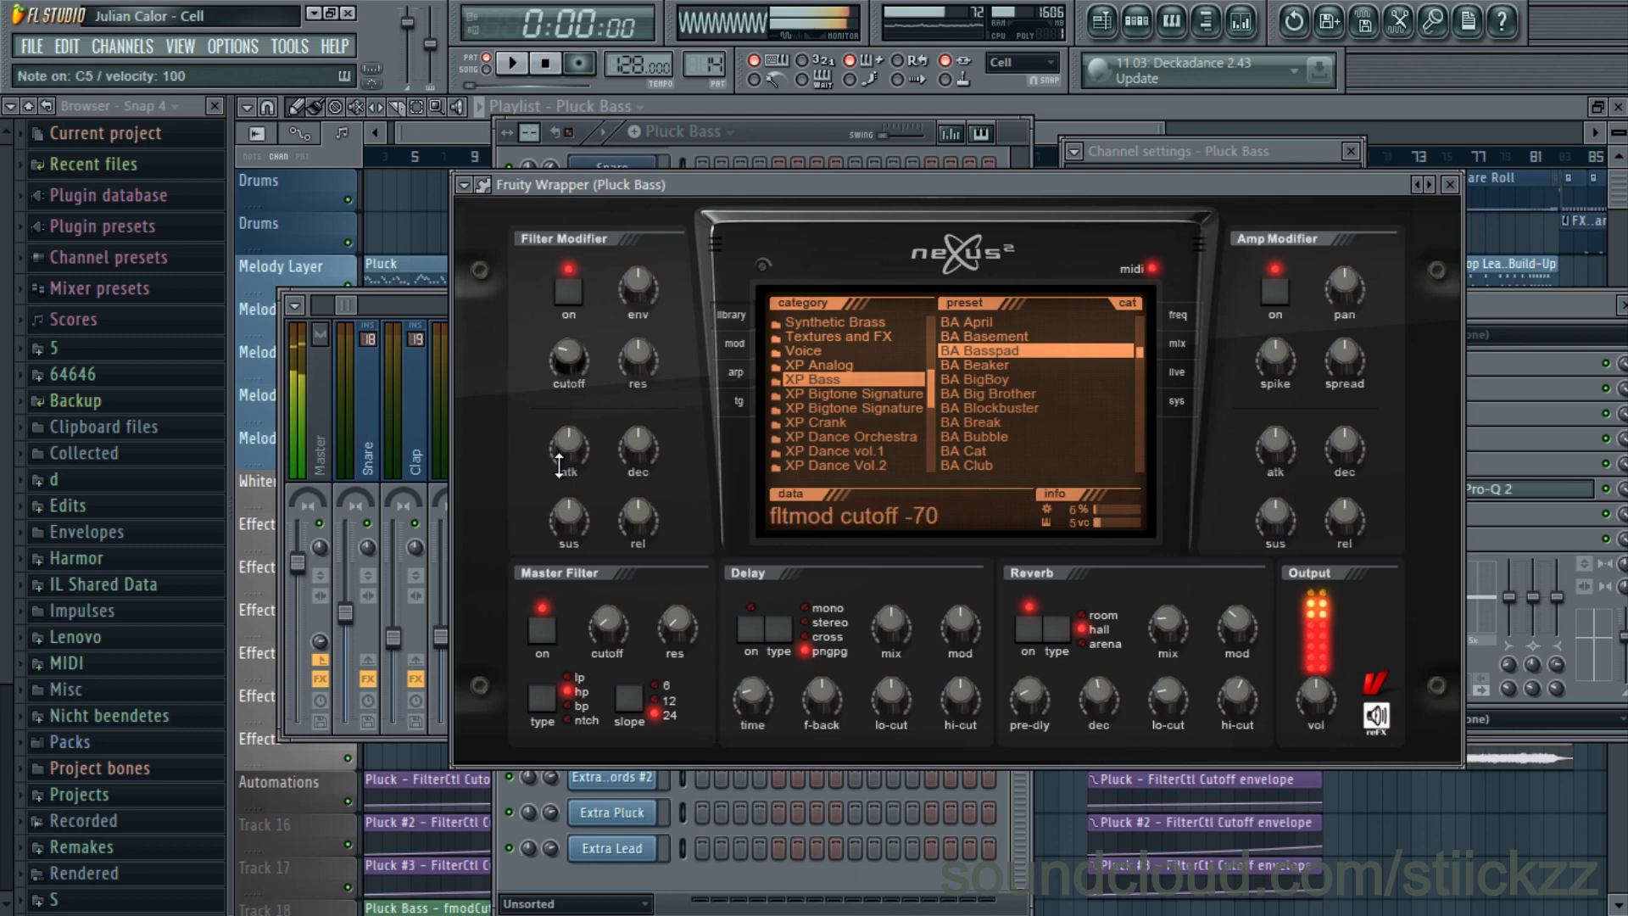
{"action": "key", "text": "space"}
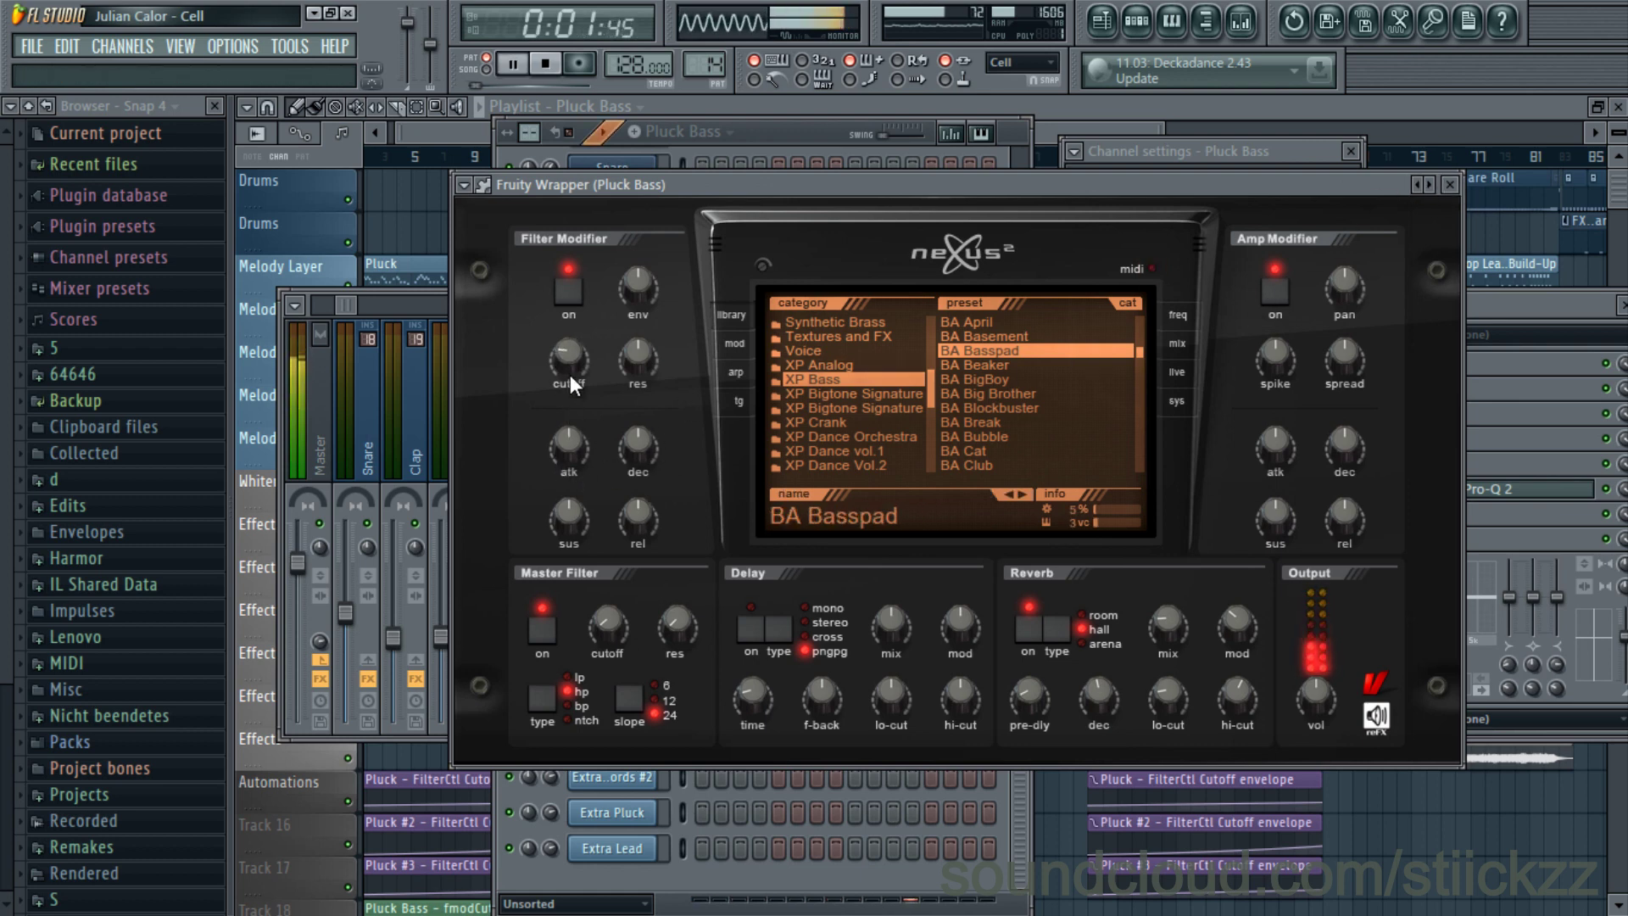
{"action": "left_click_drag", "start_coordinate": [571, 378], "coordinate": [573, 346]}
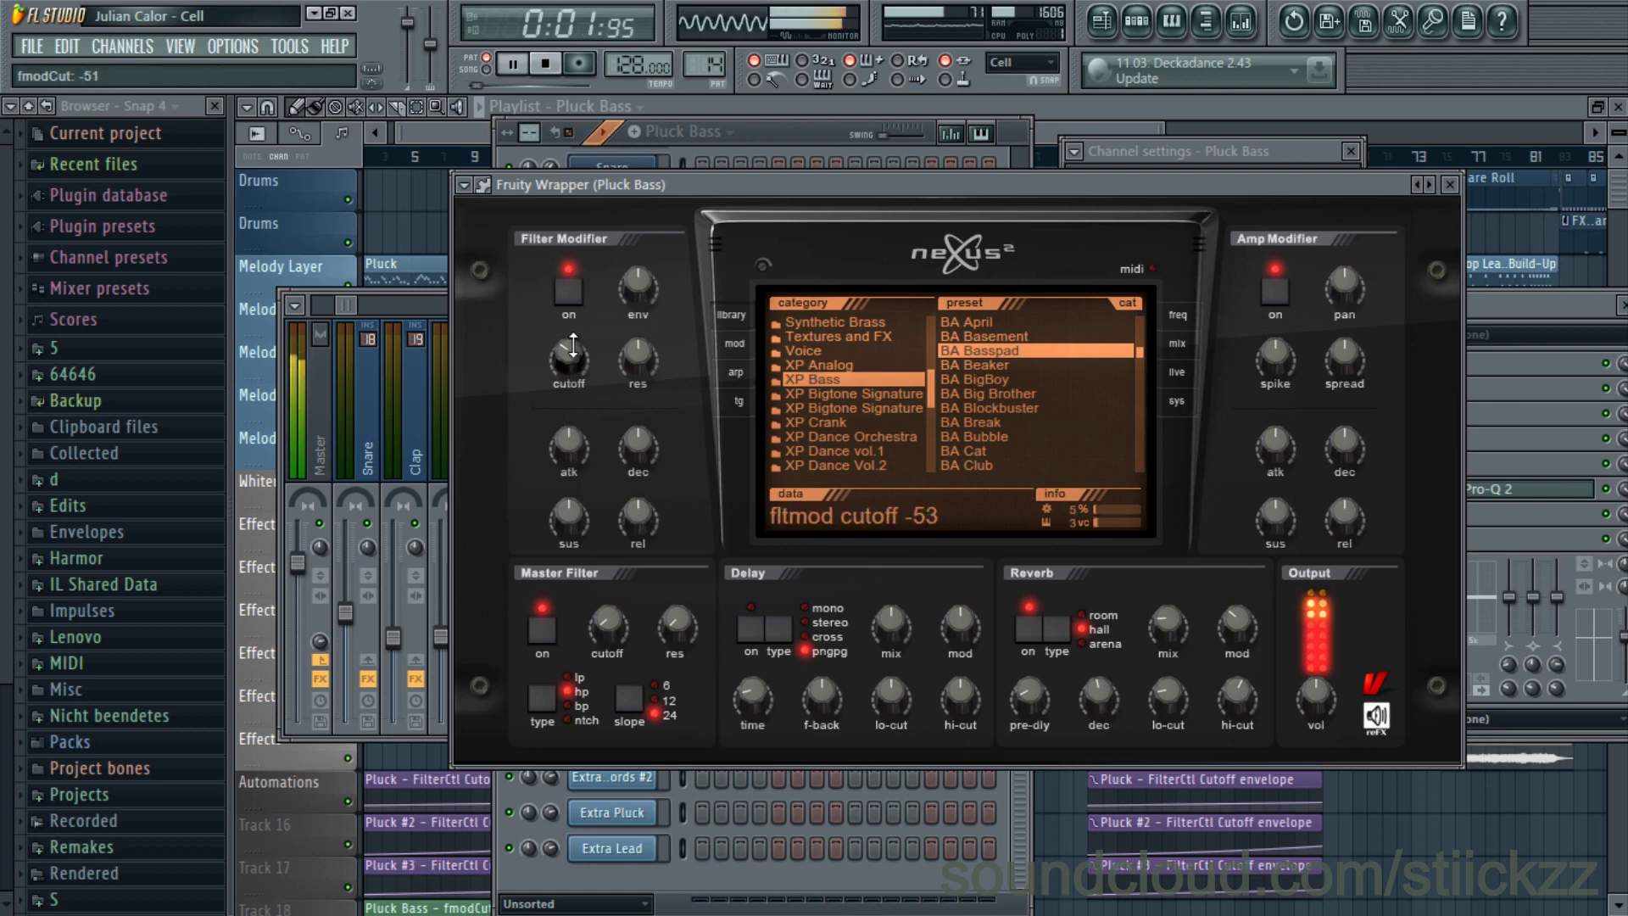
{"action": "left_click", "coordinate": [1449, 185]}
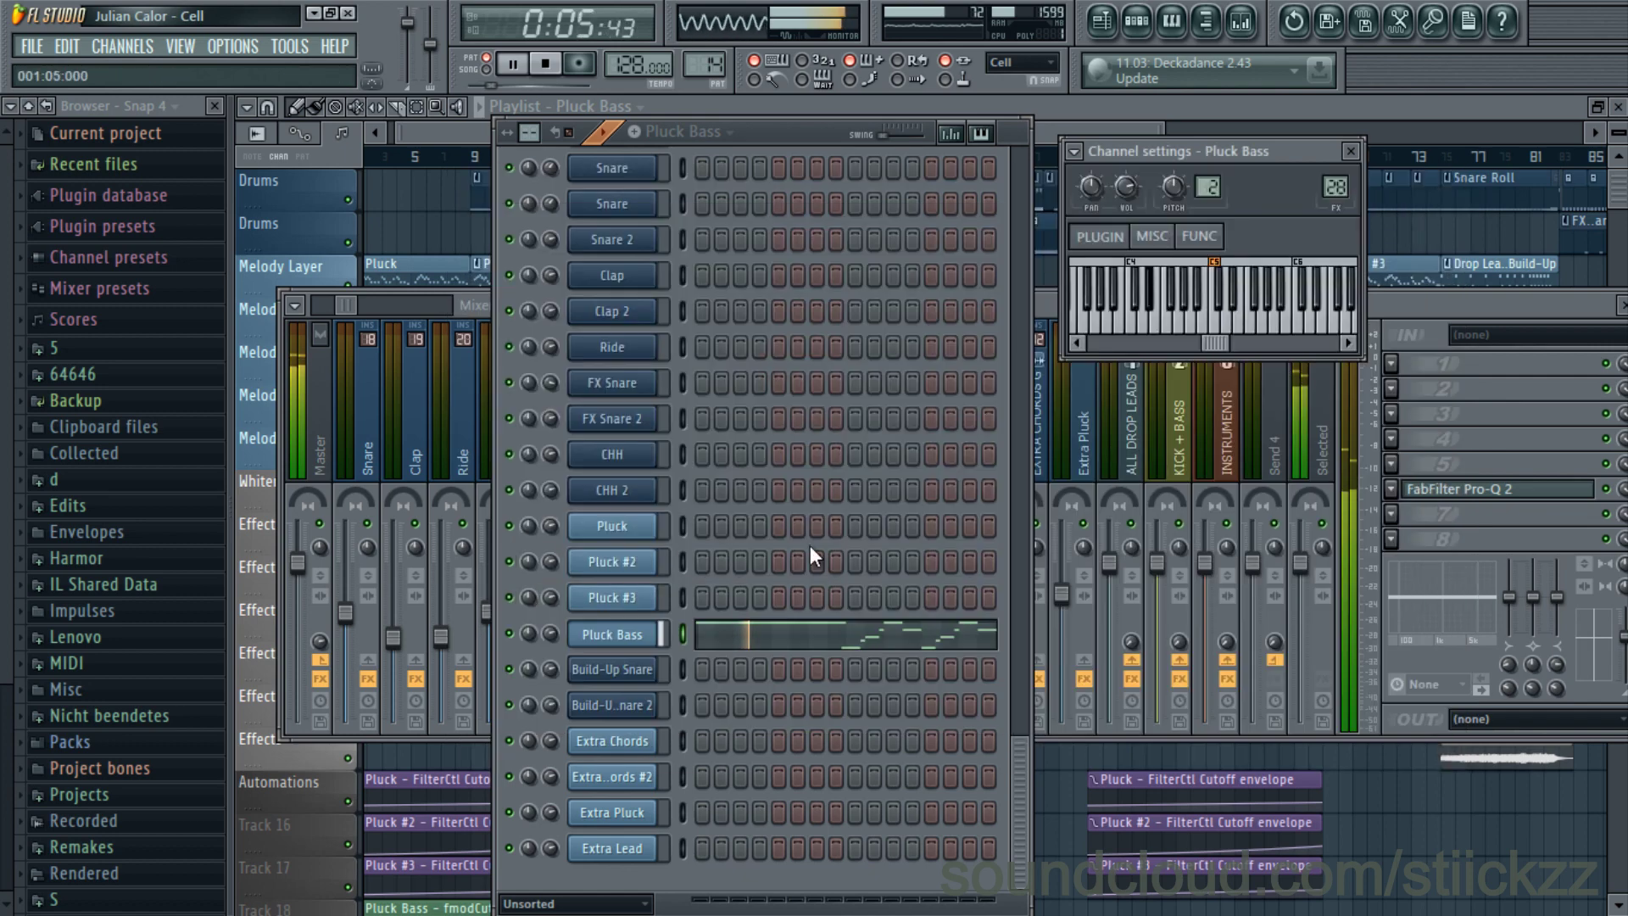
- Play Pluck Bass from about bar 8 and examine its notes in the piano roll
{"action": "left_click", "coordinate": [814, 638]}
{"action": "left_click", "coordinate": [855, 161]}
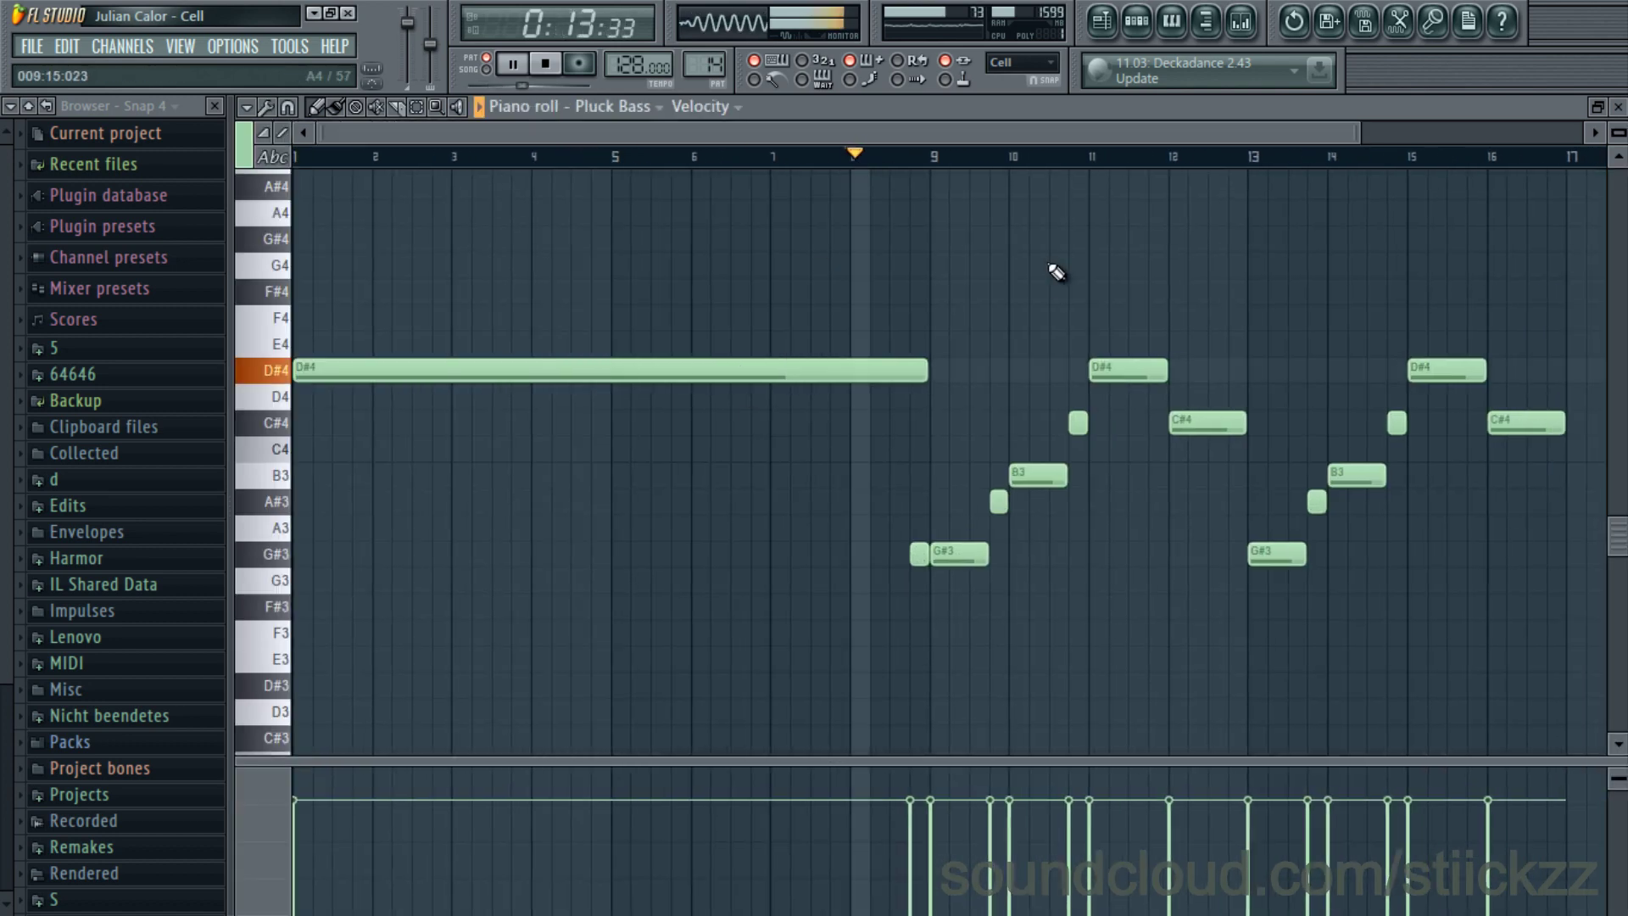
{"action": "scroll", "coordinate": [956, 364], "scroll_direction": "up", "scroll_amount": 4}
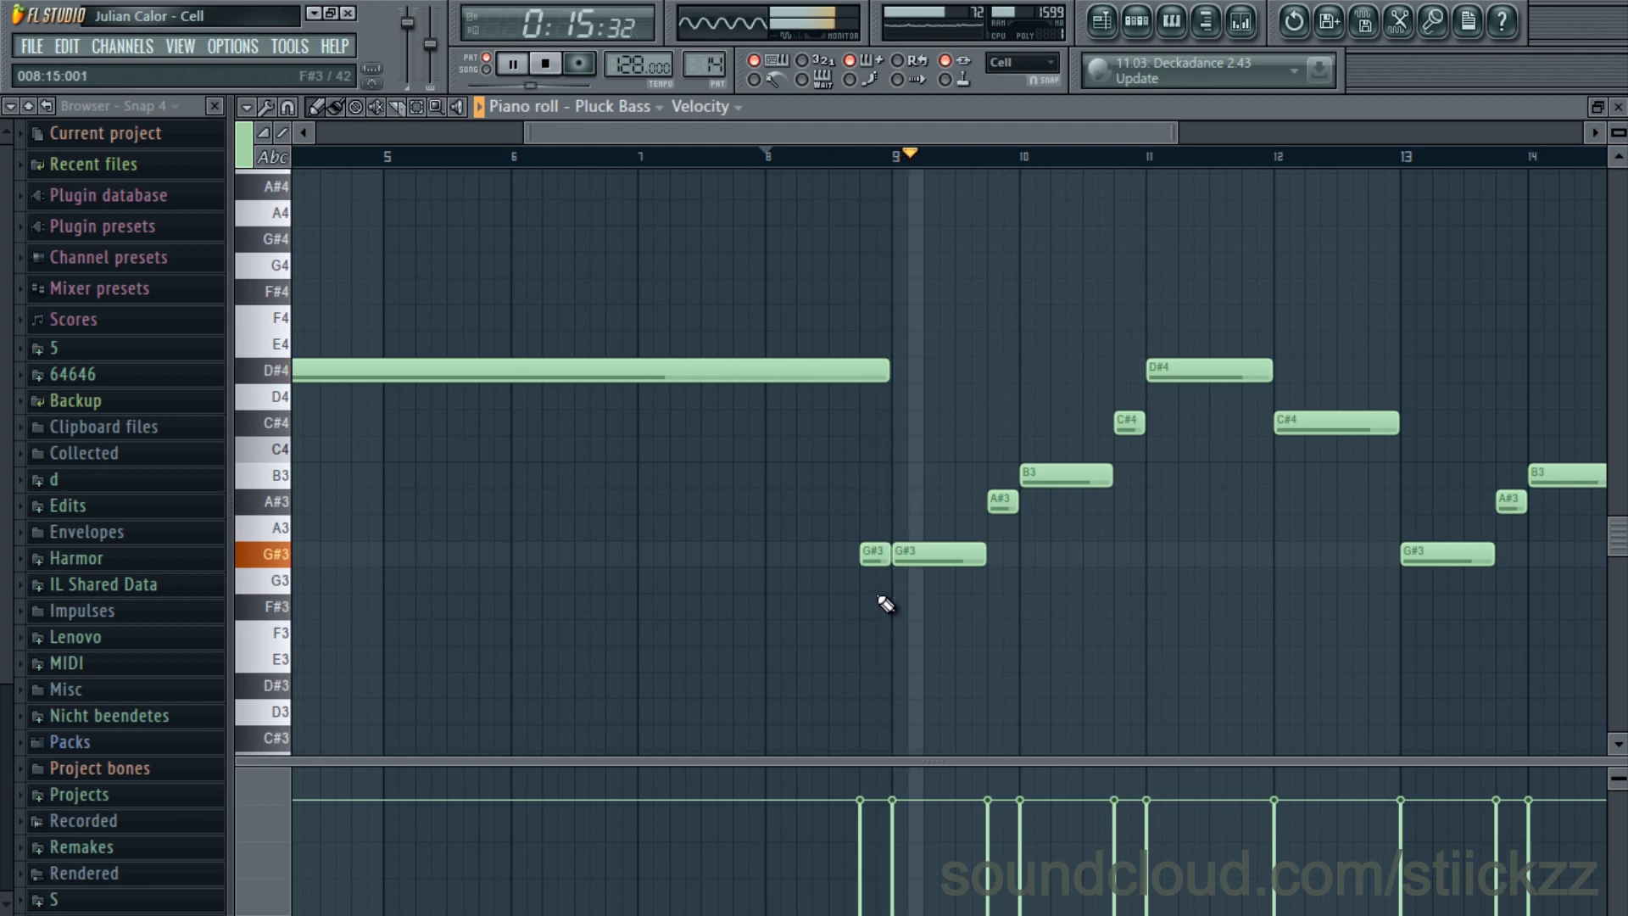
{"action": "scroll", "coordinate": [835, 593], "scroll_direction": "down", "scroll_amount": 4}
{"action": "scroll", "coordinate": [1166, 415], "scroll_direction": "up", "scroll_amount": 2}
{"action": "left_click", "coordinate": [1618, 107]}
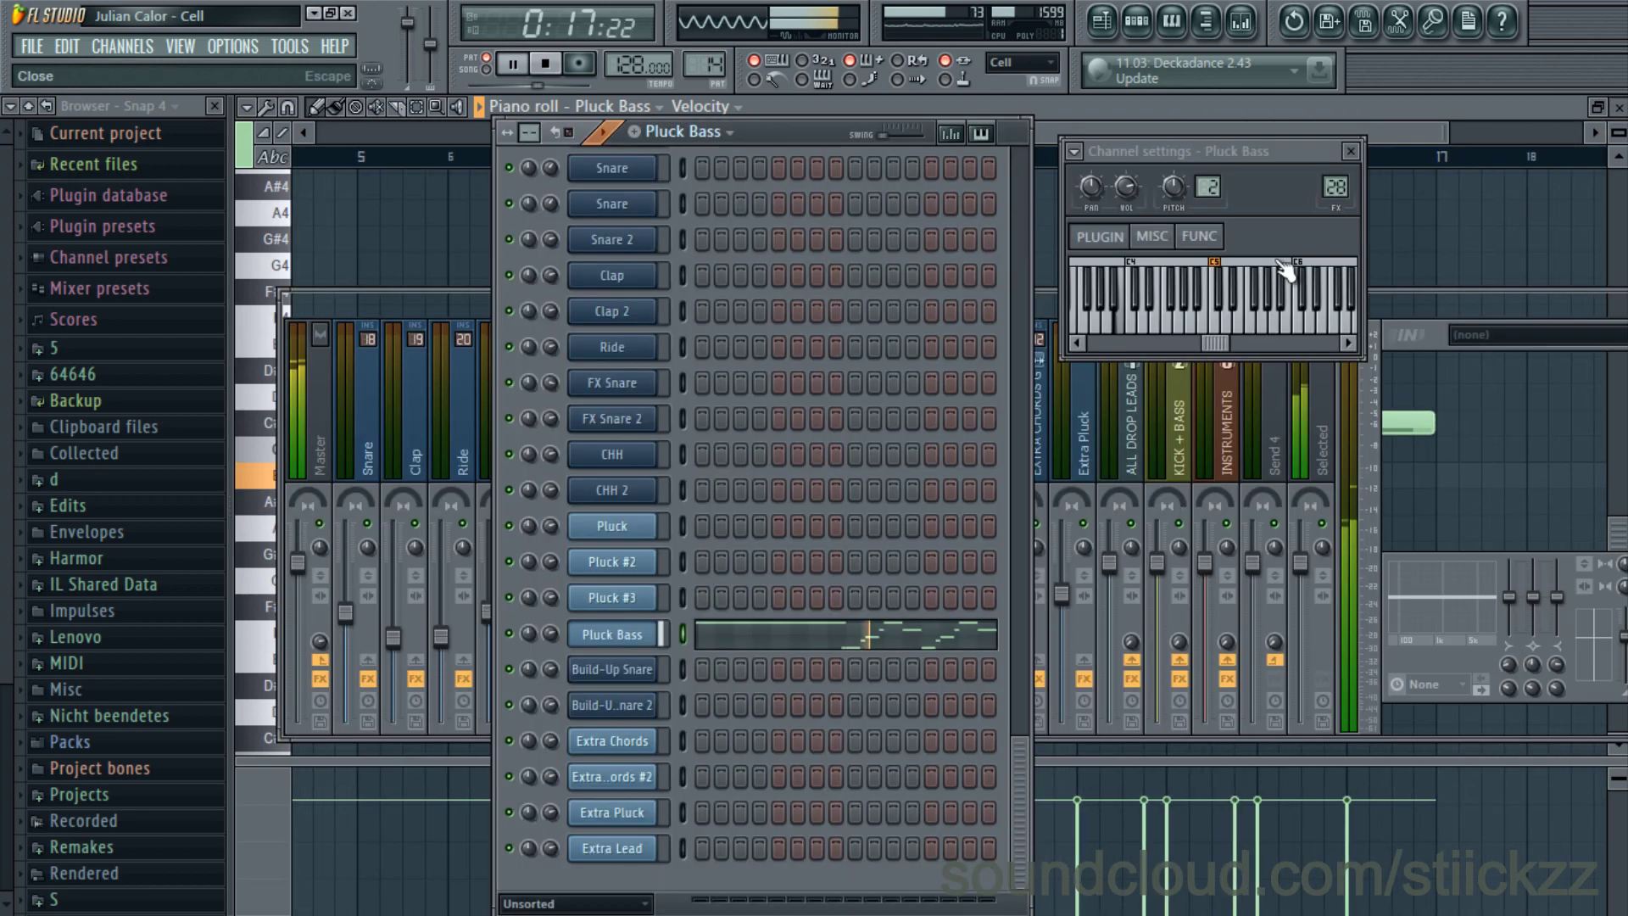
- Raise the filter modifier cutoff in the Pluck Bass channel's Nexus settings during playback
{"action": "left_click", "coordinate": [613, 634]}
{"action": "left_click_drag", "start_coordinate": [575, 360], "coordinate": [582, 322]}
{"action": "left_click", "coordinate": [1449, 184]}
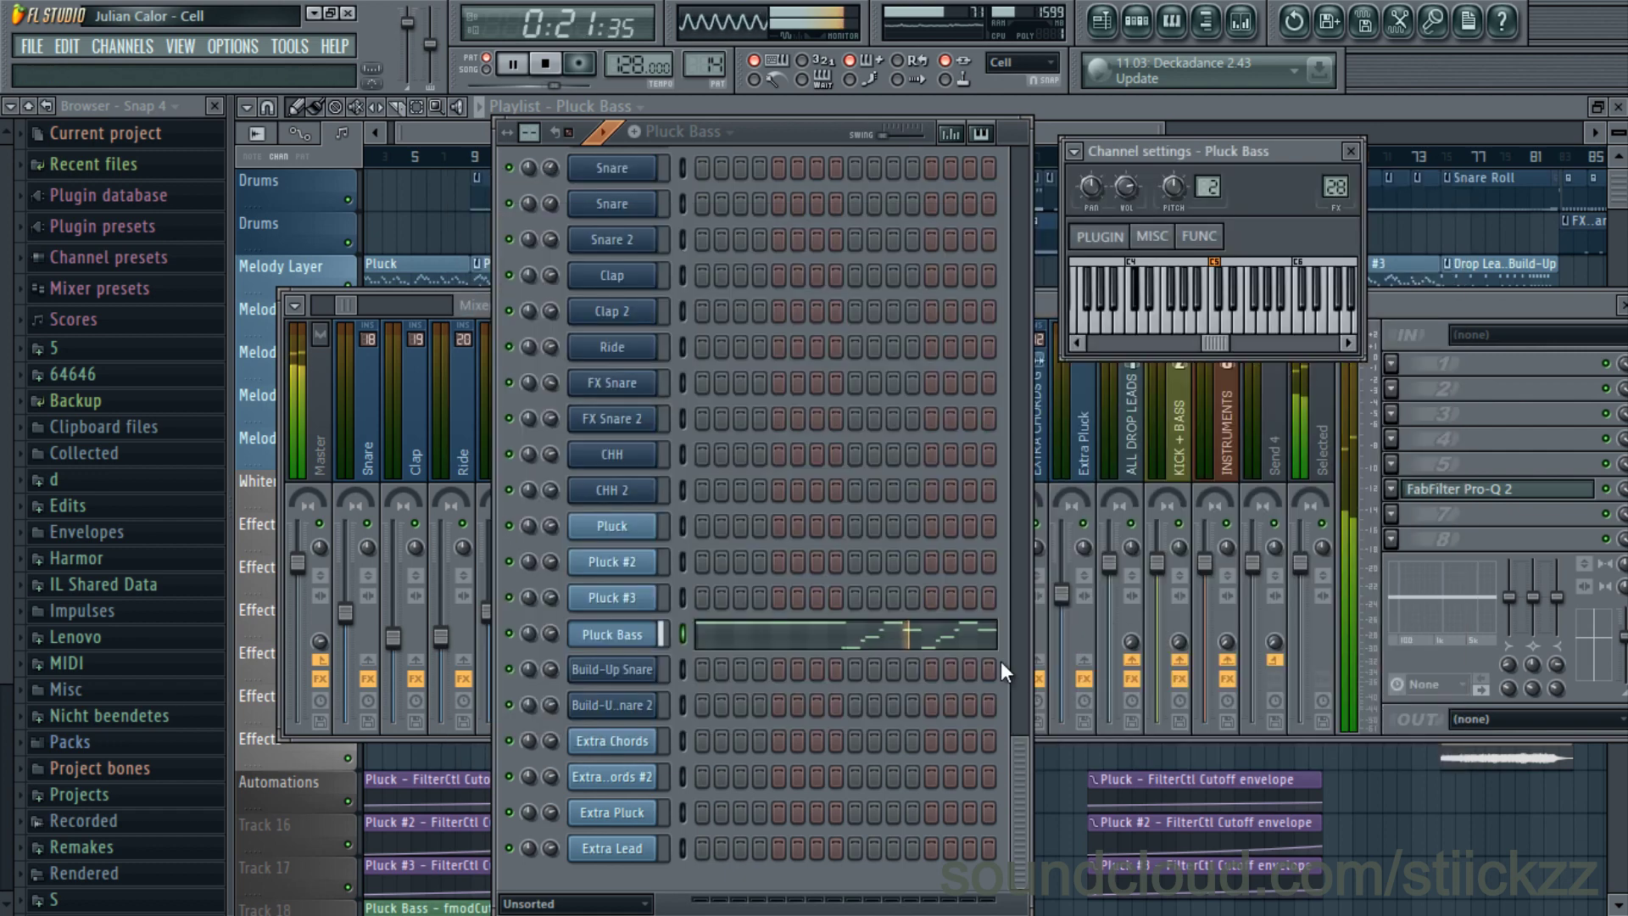
- Examine the Pluck Bass notes between bars 9 and 17 in the piano roll while the pattern plays
{"action": "left_click", "coordinate": [1000, 653]}
{"action": "scroll", "coordinate": [932, 551], "scroll_direction": "down", "scroll_amount": 4}
{"action": "scroll", "coordinate": [1071, 472], "scroll_direction": "up", "scroll_amount": 2}
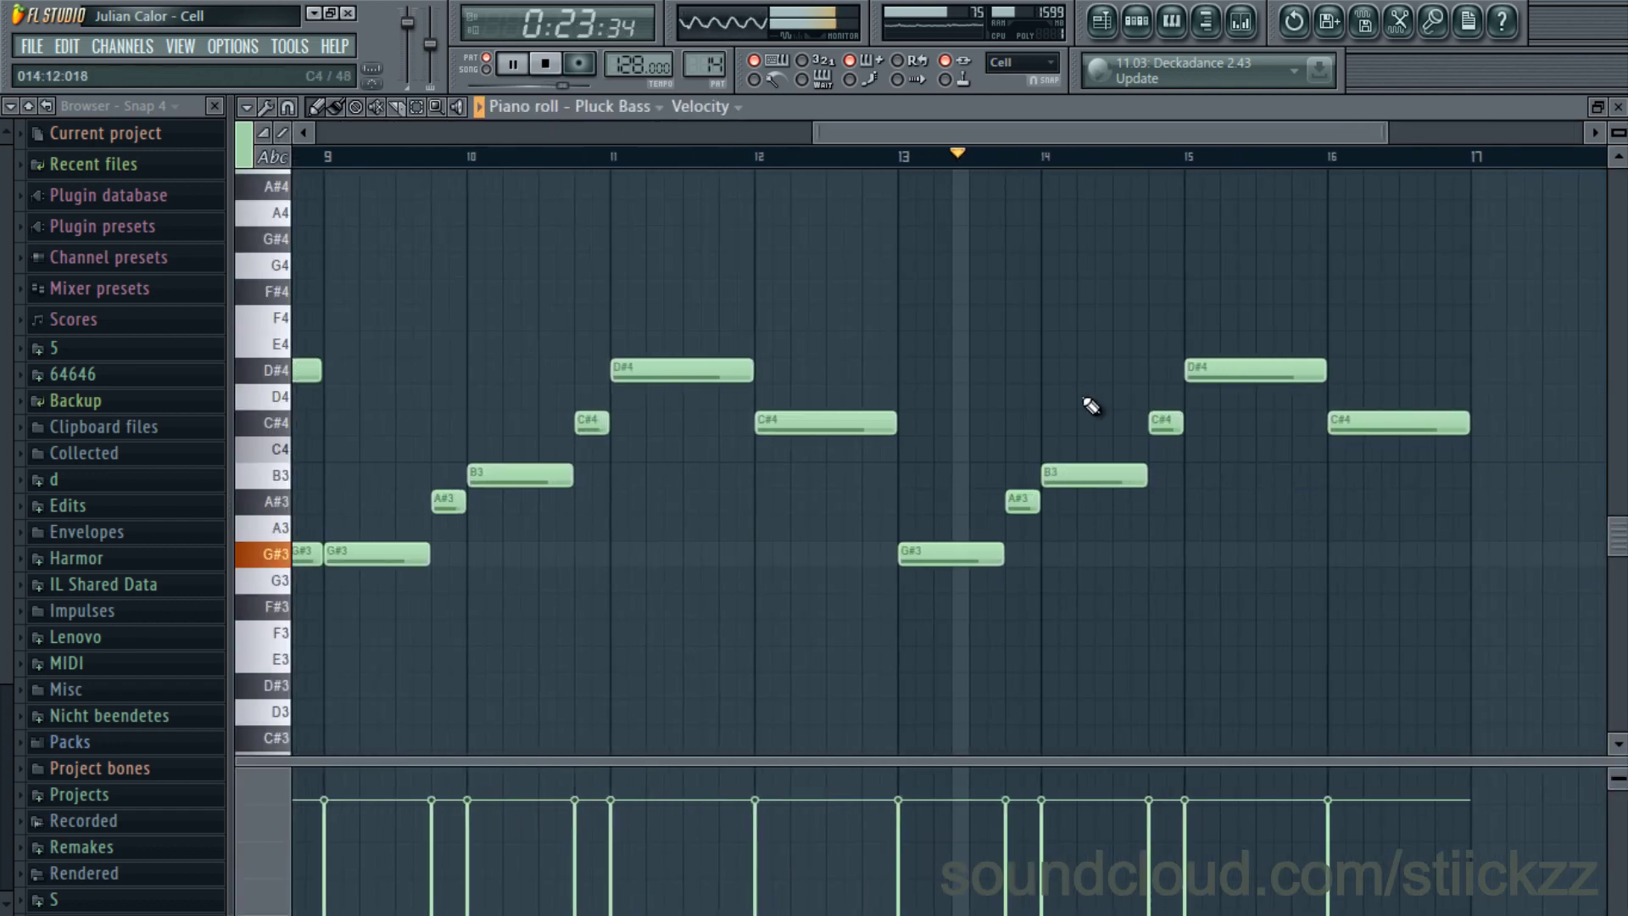
{"action": "scroll", "coordinate": [1115, 352], "scroll_direction": "right", "scroll_amount": 2}
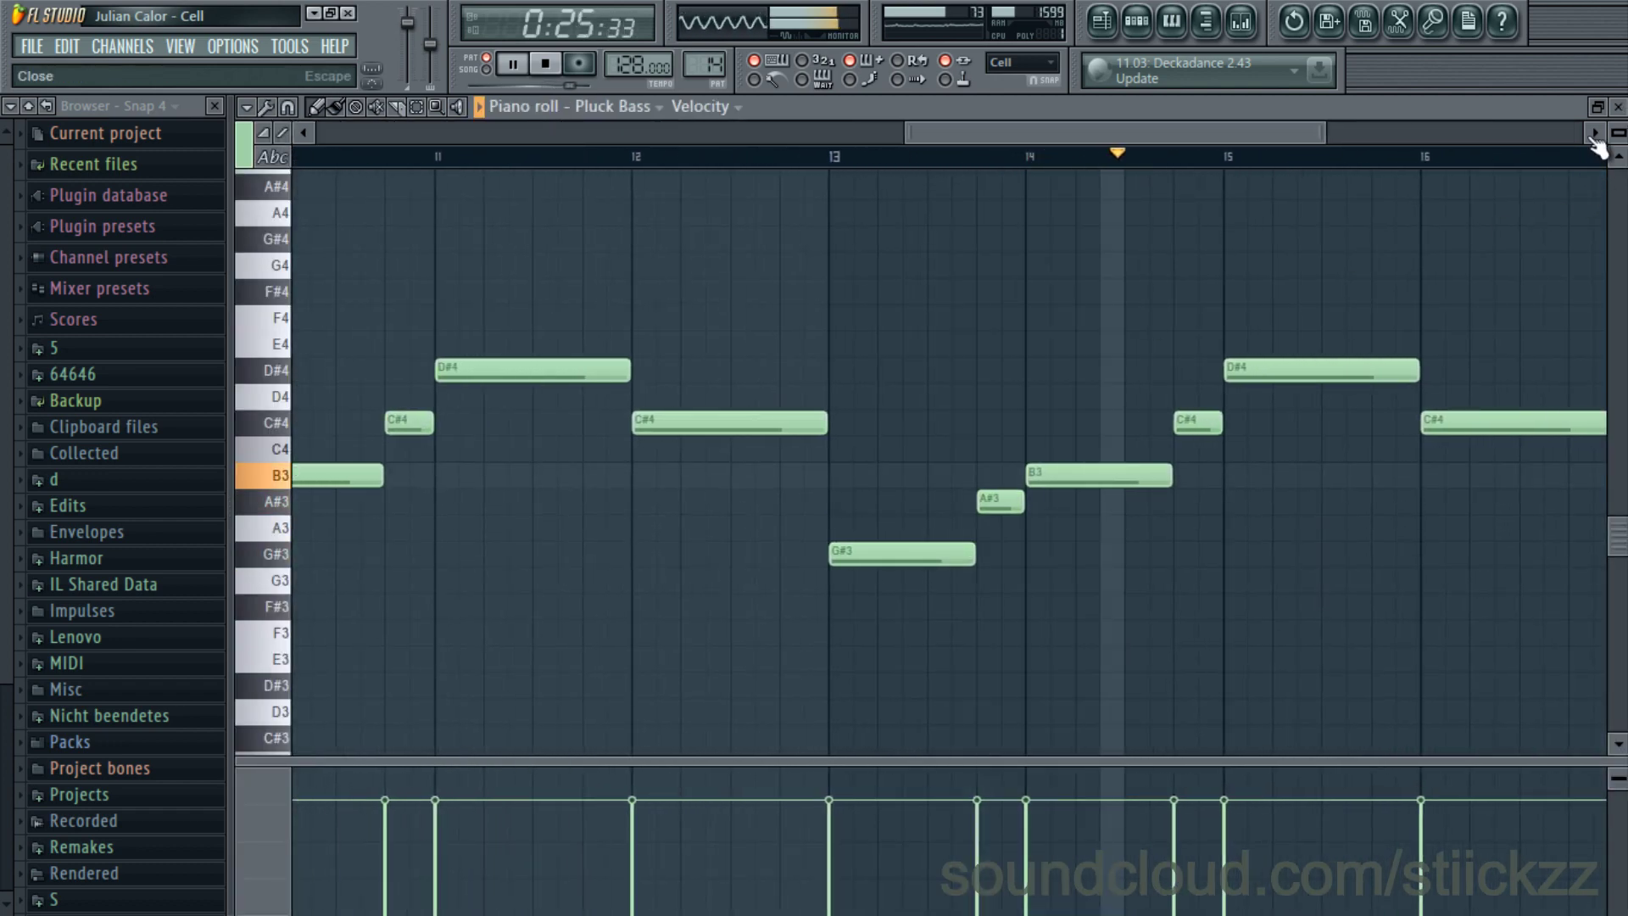
{"action": "scroll", "coordinate": [1299, 225], "scroll_direction": "down", "scroll_amount": 2}
{"action": "left_click", "coordinate": [1617, 107]}
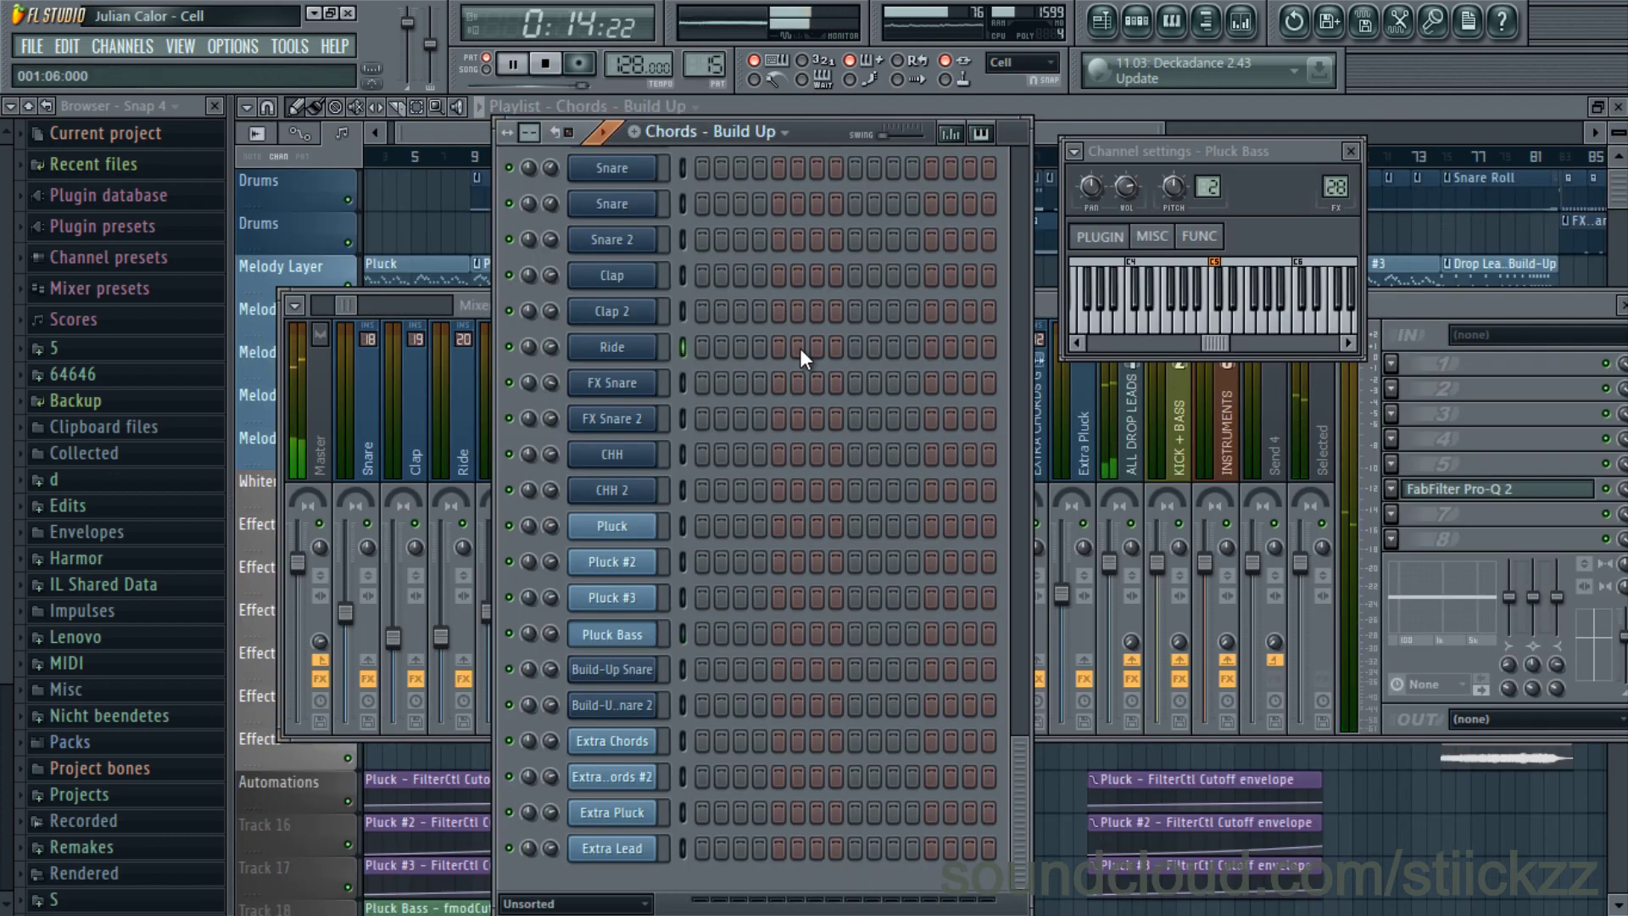
- View the Chord Layer notes of the Chords - Build Up pattern in the piano roll and play from about bar 7
{"action": "scroll", "coordinate": [800, 348], "scroll_direction": "up", "scroll_amount": 6}
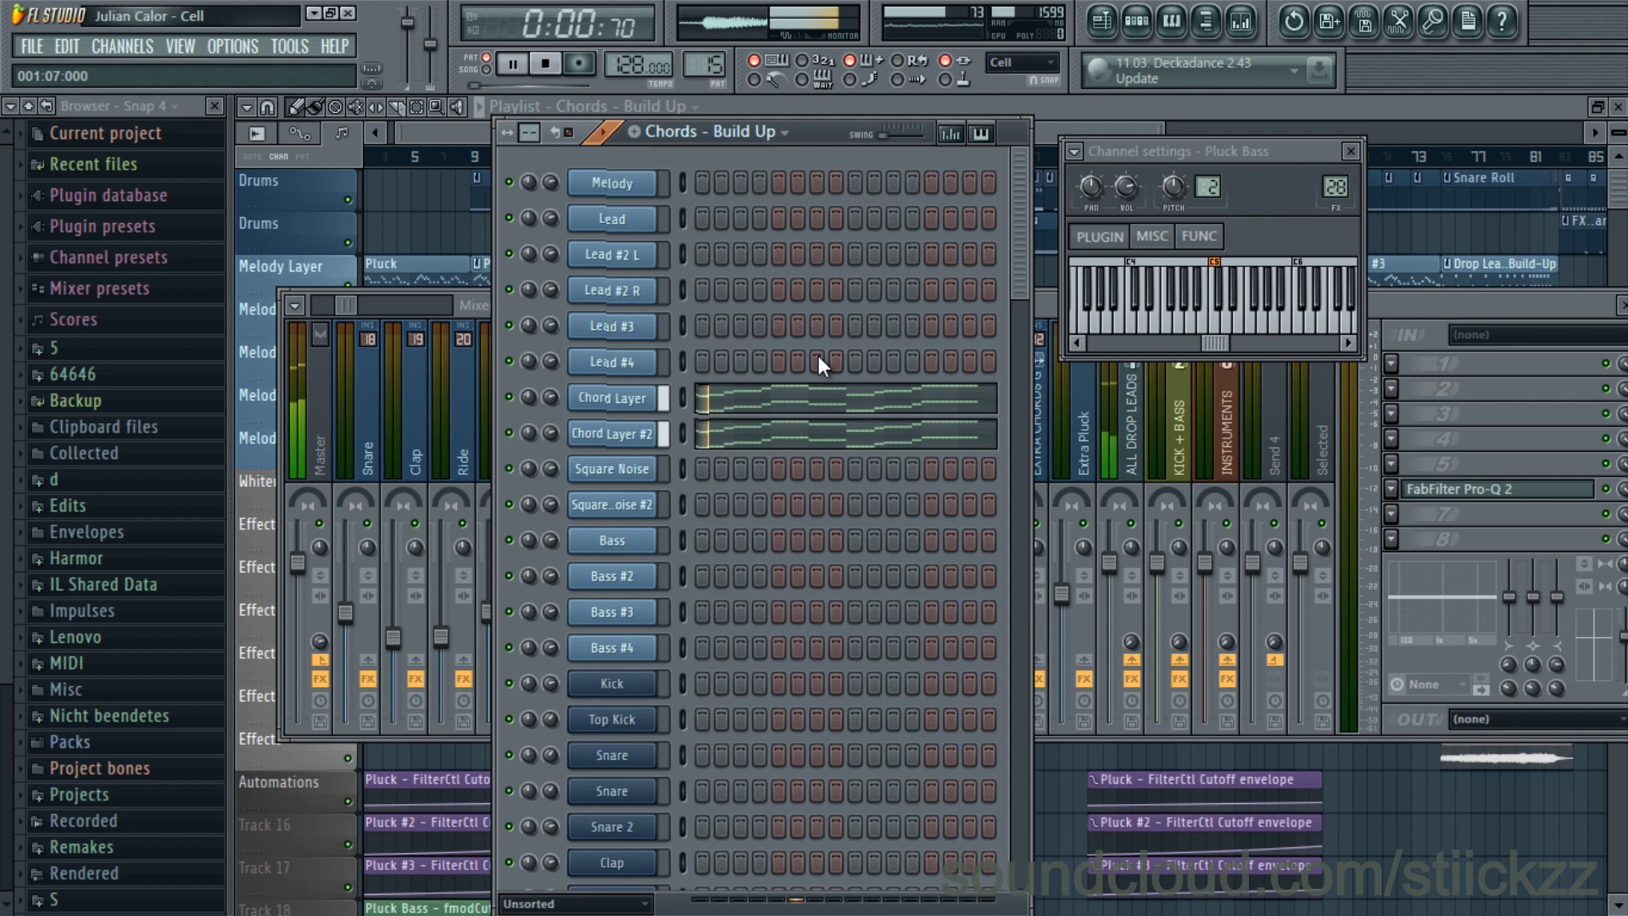
{"action": "left_click", "coordinate": [874, 410]}
{"action": "left_click", "coordinate": [1283, 156]}
{"action": "key", "text": "space"}
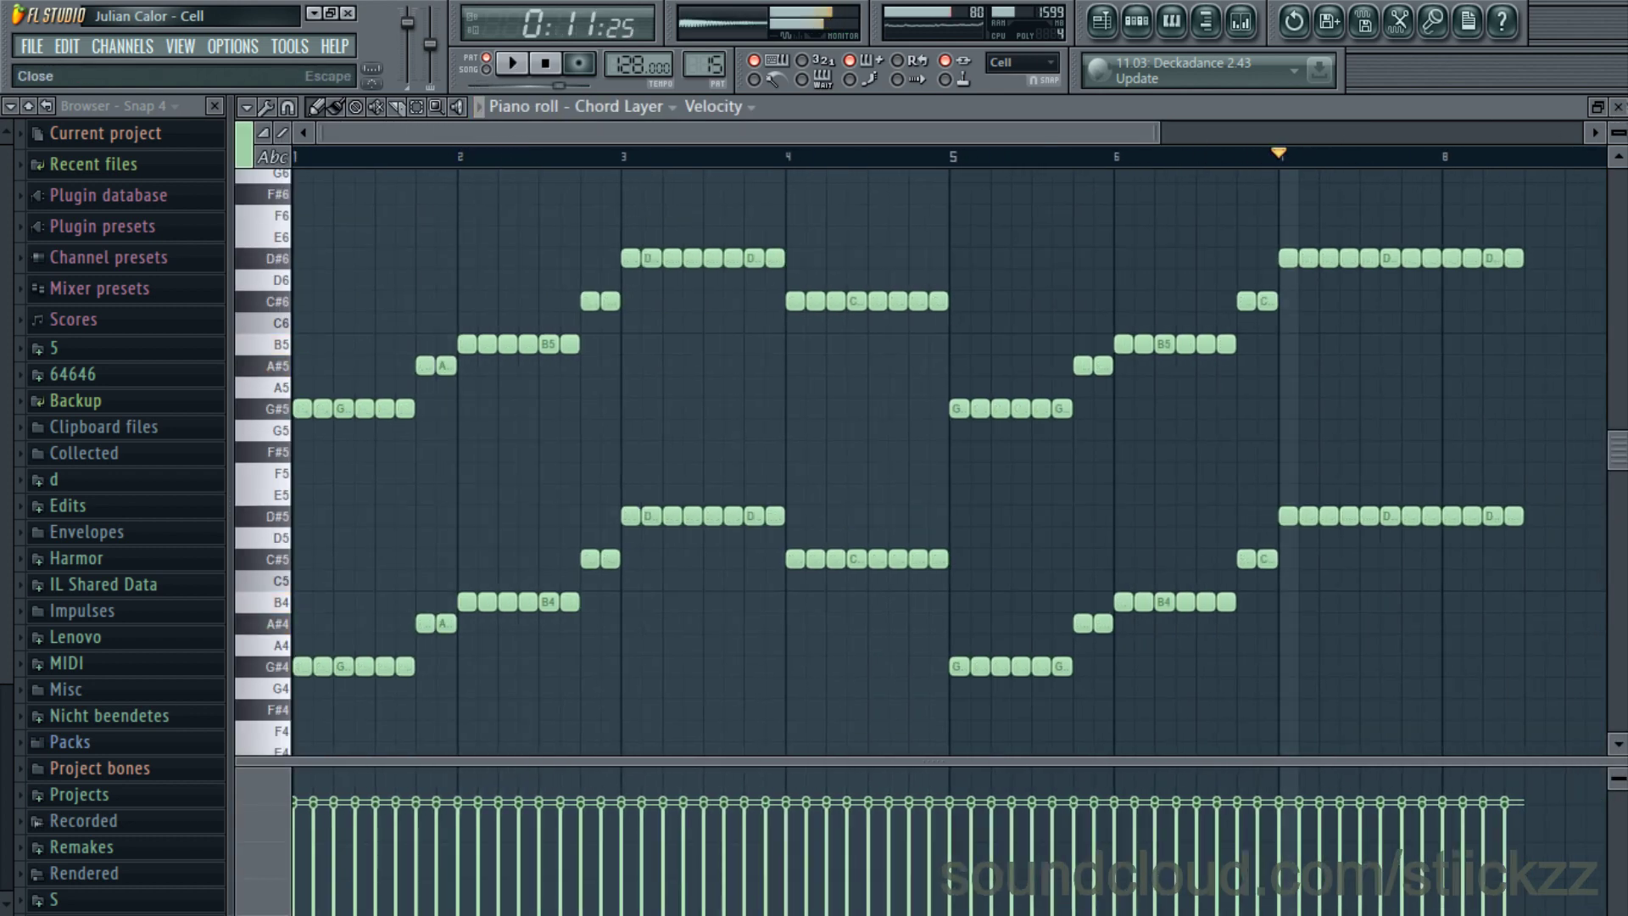
{"action": "left_click", "coordinate": [1617, 107]}
- Inspect the Chord Layer channel's Sylenth1 settings and sweep its pitch bend upward
{"action": "left_click", "coordinate": [598, 401]}
{"action": "key", "text": "space"}
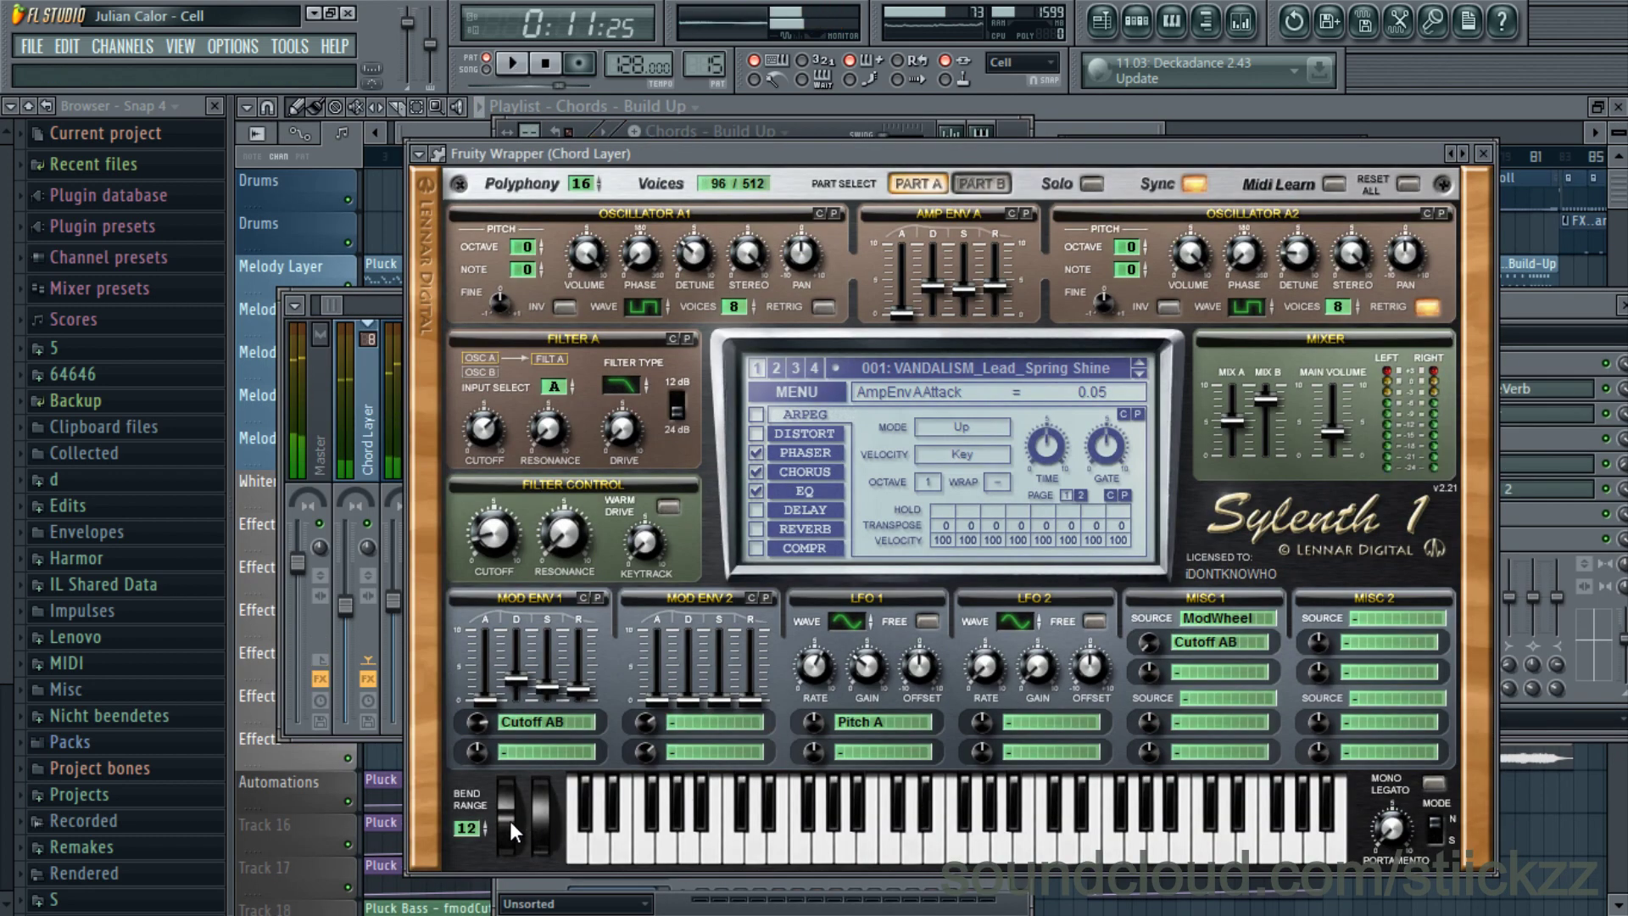
{"action": "left_click_drag", "start_coordinate": [510, 820], "coordinate": [512, 695]}
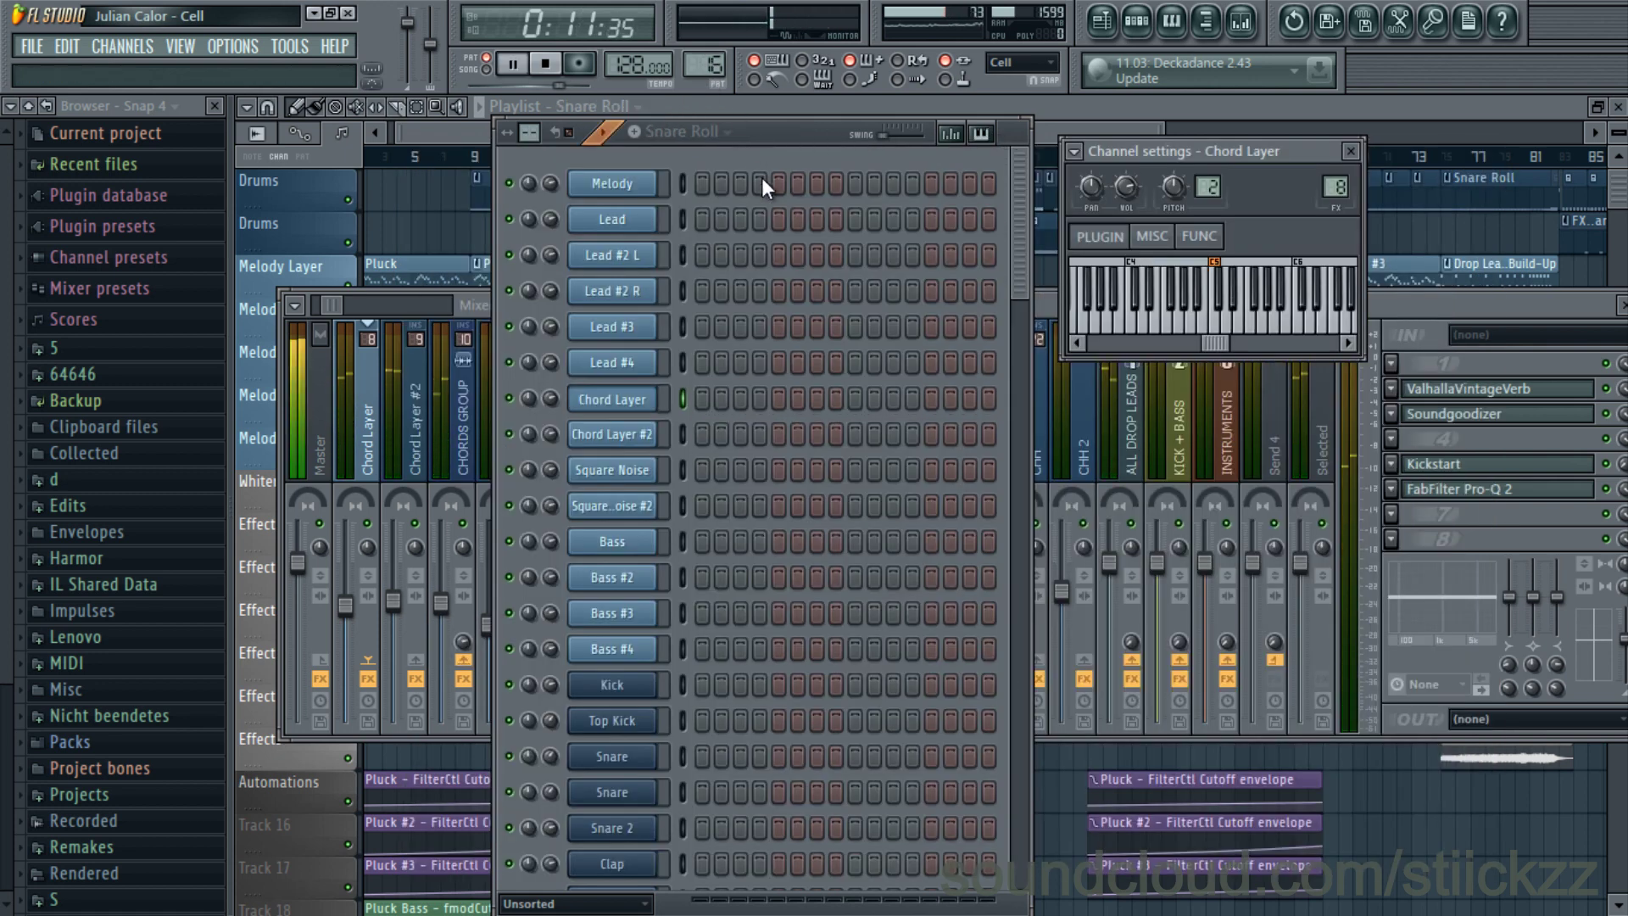
- Play the Snare Roll pattern and view the Build-Up Snare notes, playing from the start and from about bar 5
{"action": "scroll", "coordinate": [819, 328], "scroll_direction": "down", "scroll_amount": 10}
{"action": "key", "text": "space"}
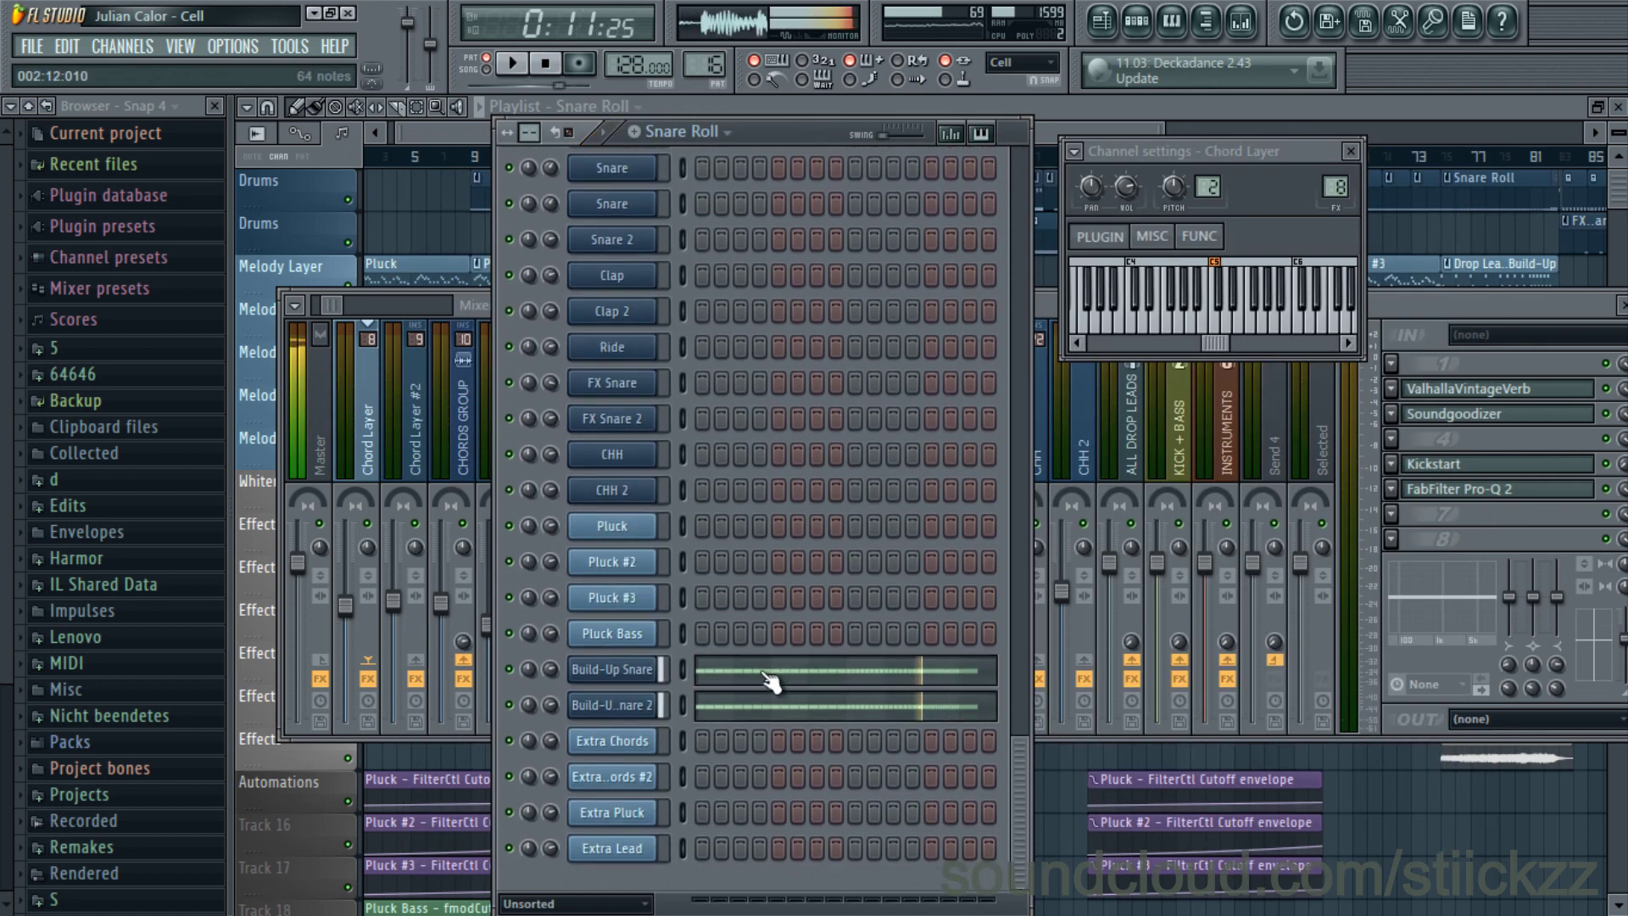
{"action": "left_click", "coordinate": [772, 678]}
{"action": "scroll", "coordinate": [644, 564], "scroll_direction": "down", "scroll_amount": 1}
{"action": "left_click", "coordinate": [312, 156]}
{"action": "key", "text": "space"}
{"action": "scroll", "coordinate": [537, 172], "scroll_direction": "down", "scroll_amount": 1}
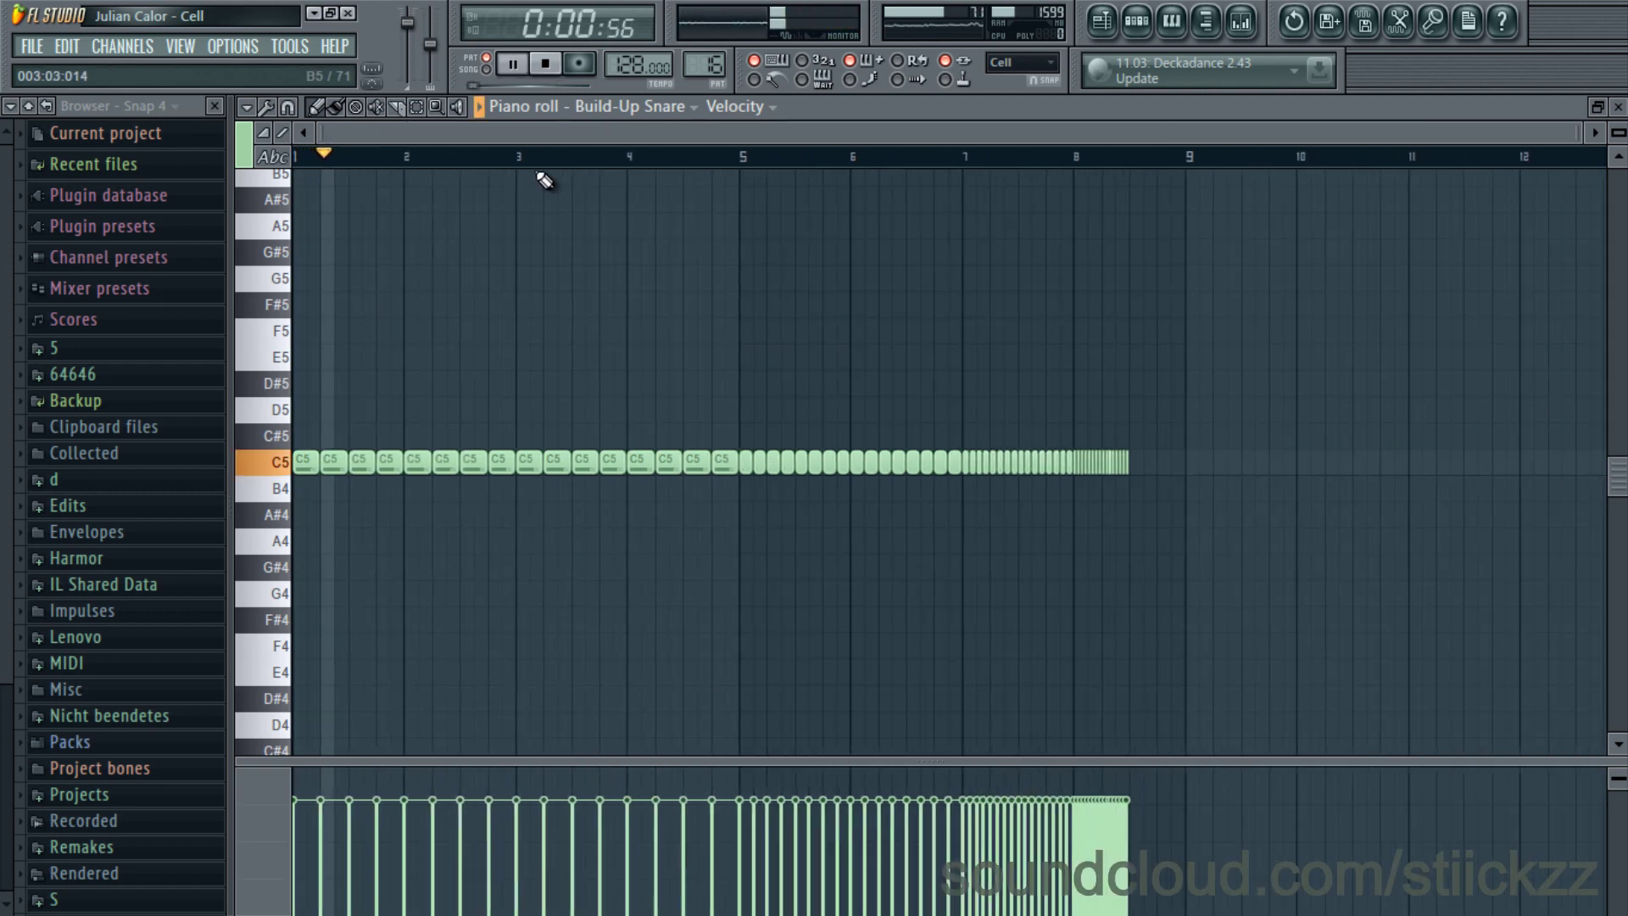
{"action": "left_click", "coordinate": [730, 156]}
{"action": "left_click", "coordinate": [1617, 106]}
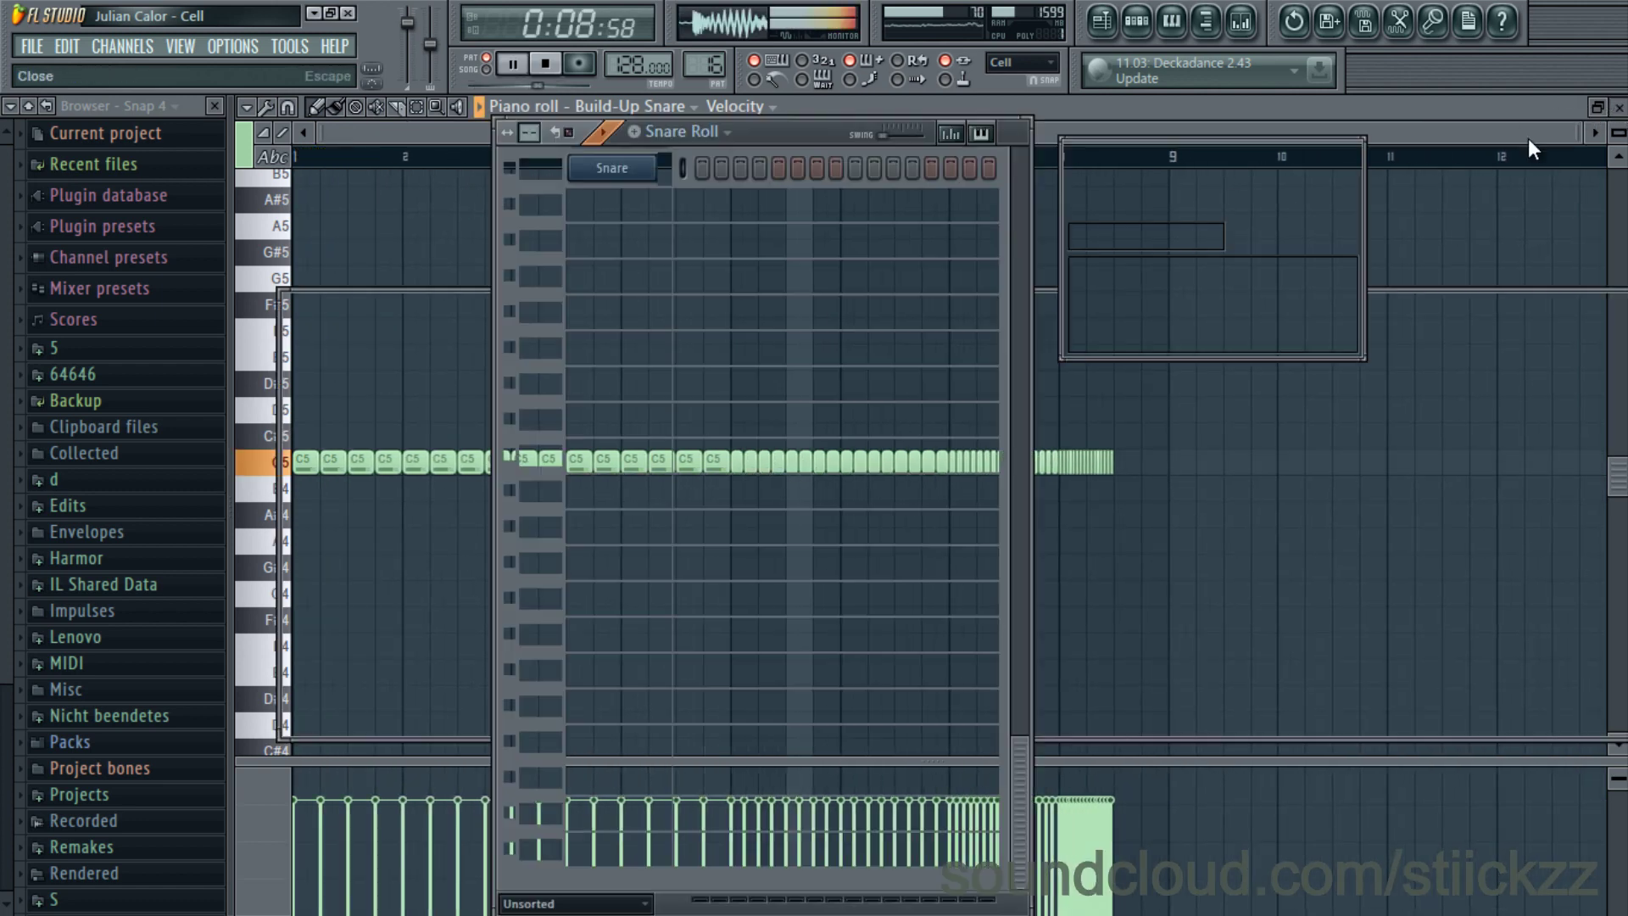
- Inspect the samples of Build-Up Snare and Build-Up Snare 2 while each is soloed, and re-enable all channels
{"action": "left_click", "coordinate": [612, 669]}
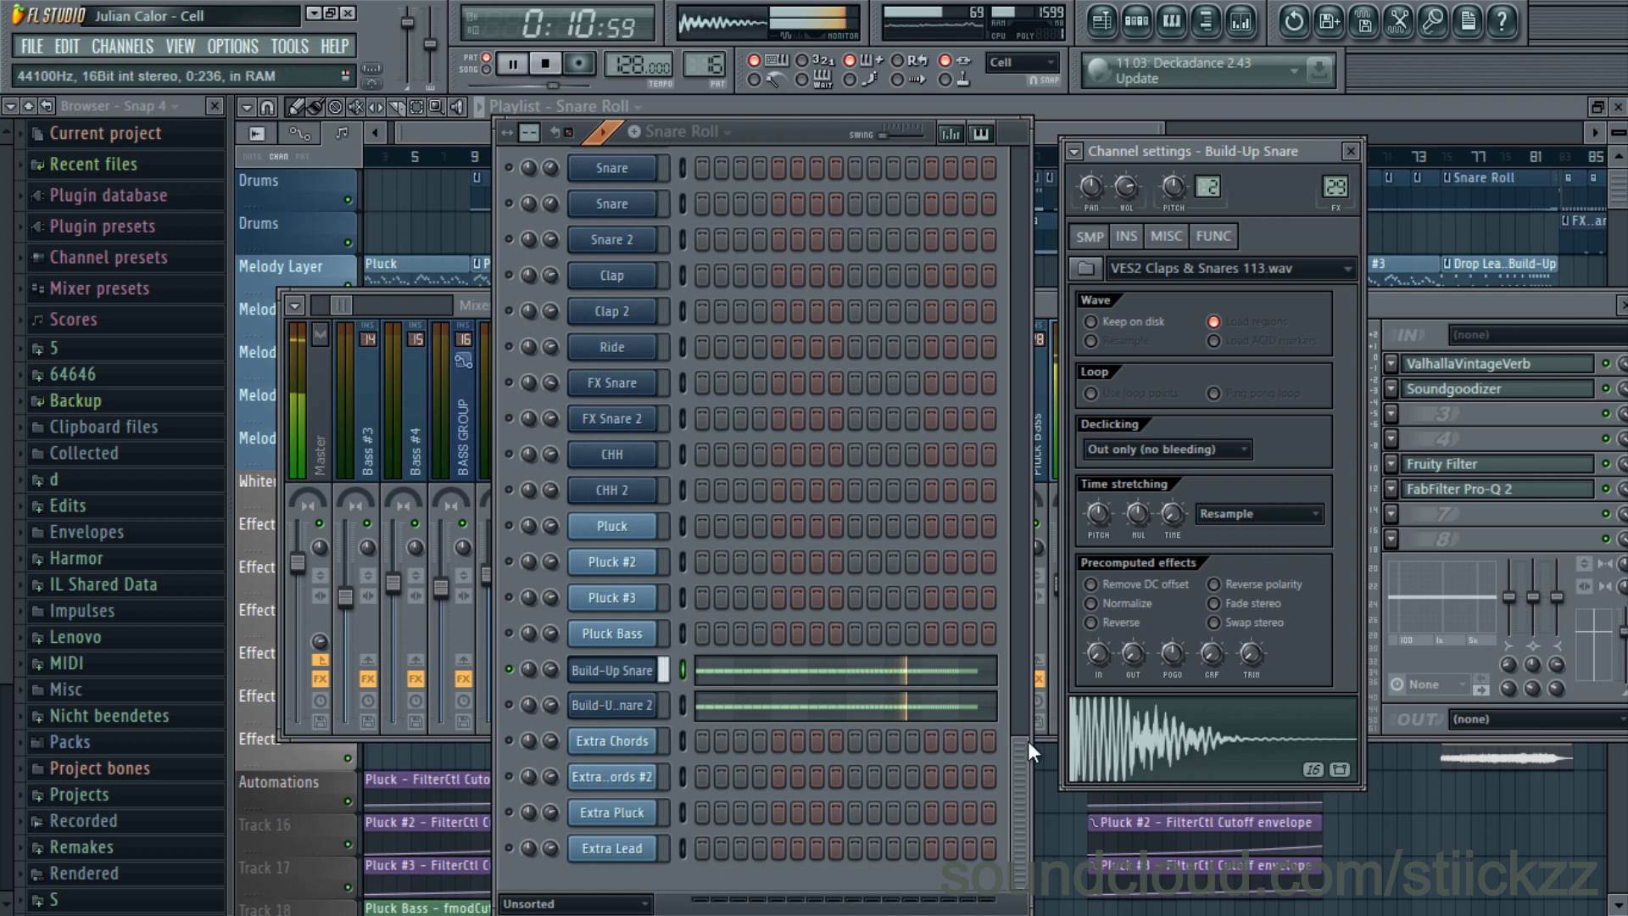
{"action": "left_click", "coordinate": [648, 705]}
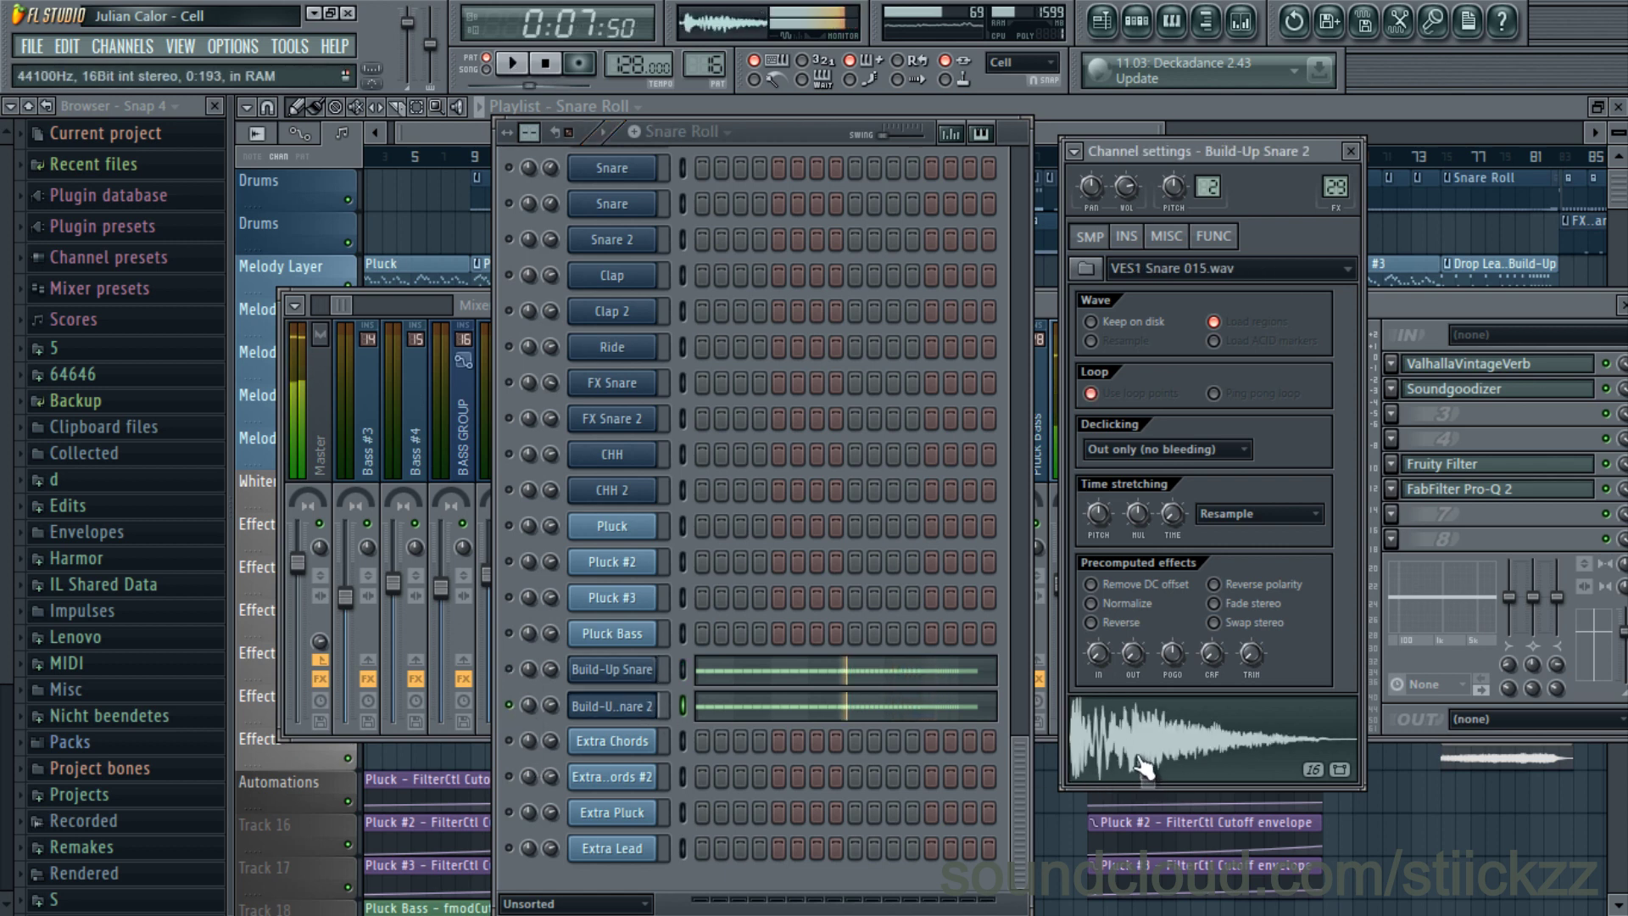
{"action": "left_click", "coordinate": [509, 670]}
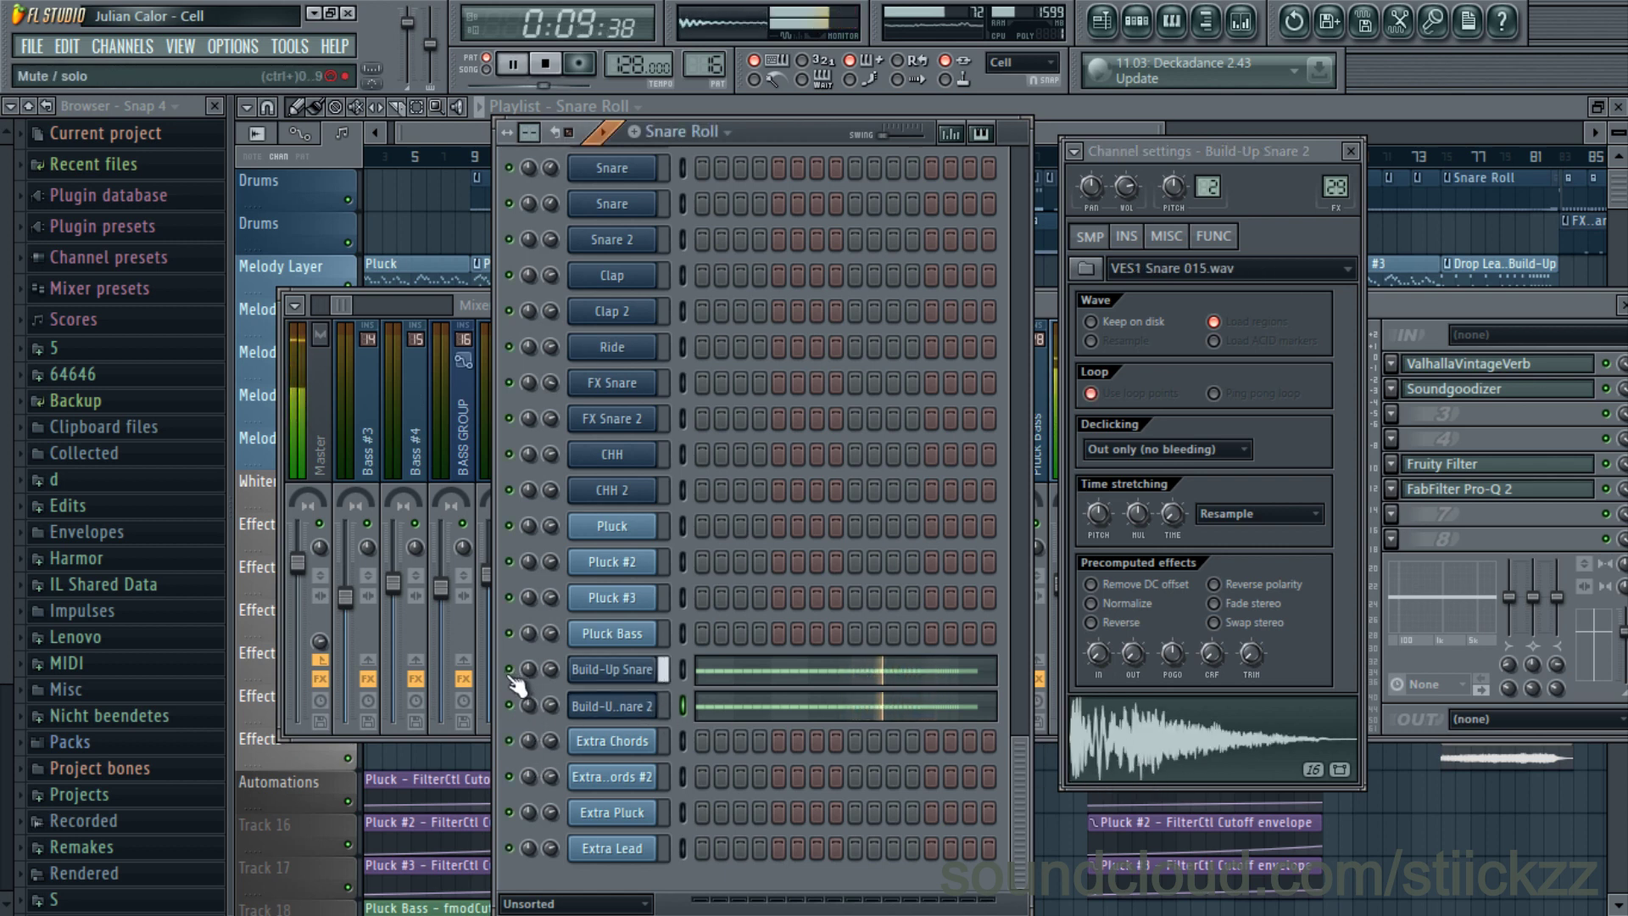
- Play the Chords and Square Noise patterns from the step sequencer
{"action": "scroll", "coordinate": [711, 122], "scroll_direction": "down", "scroll_amount": 1}
{"action": "scroll", "coordinate": [807, 261], "scroll_direction": "up", "scroll_amount": 5}
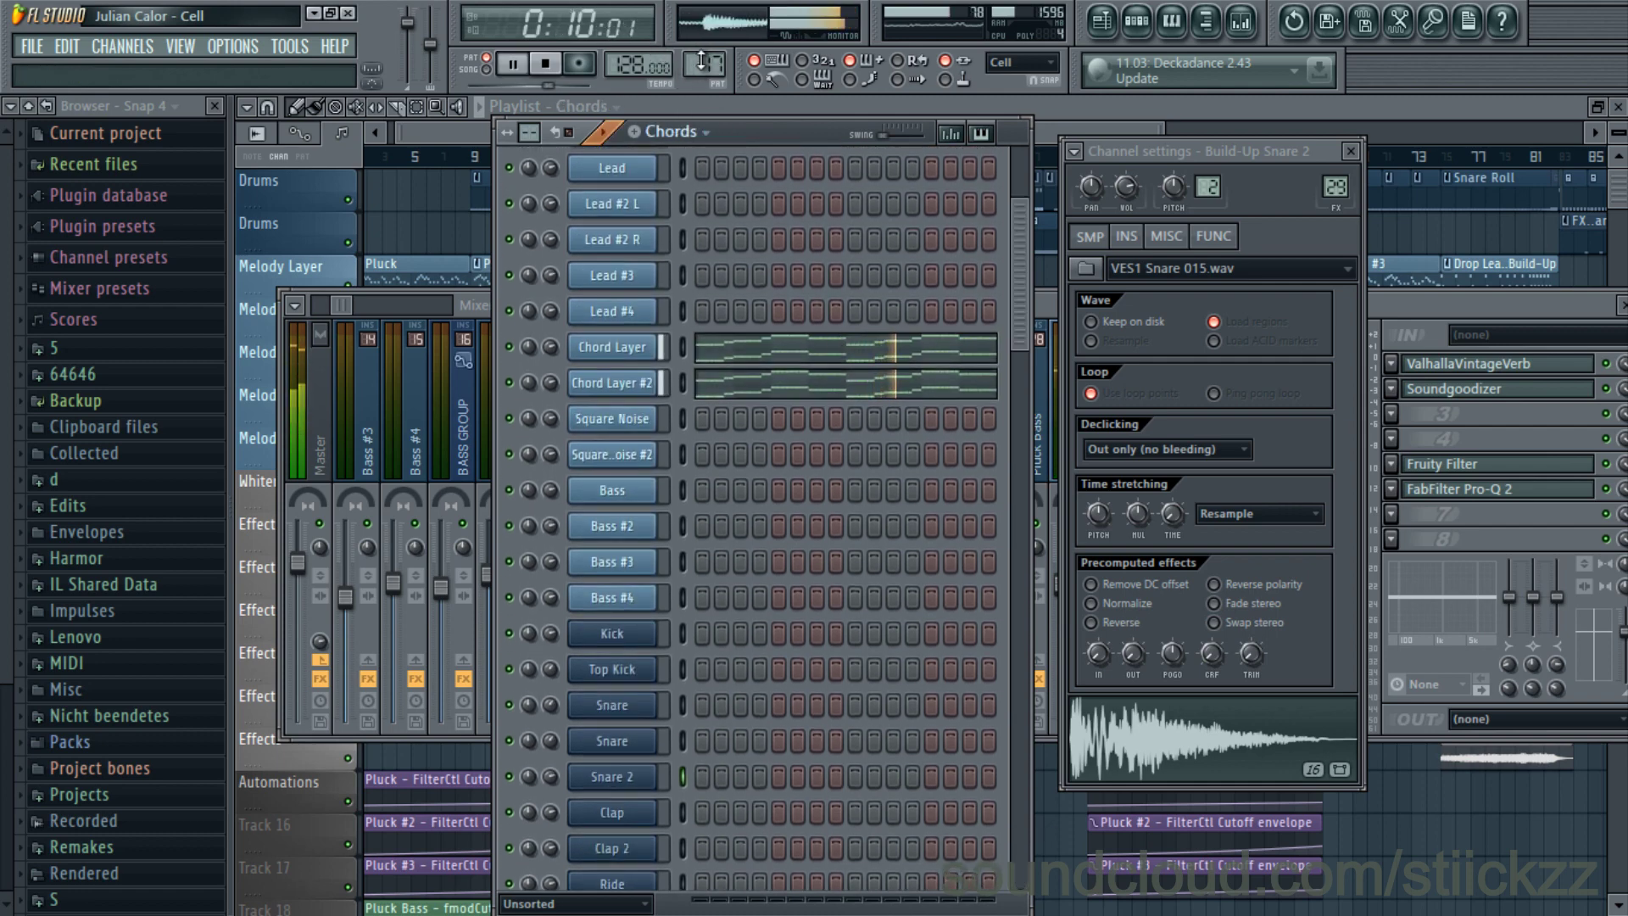
{"action": "scroll", "coordinate": [703, 61], "scroll_direction": "down", "scroll_amount": 1}
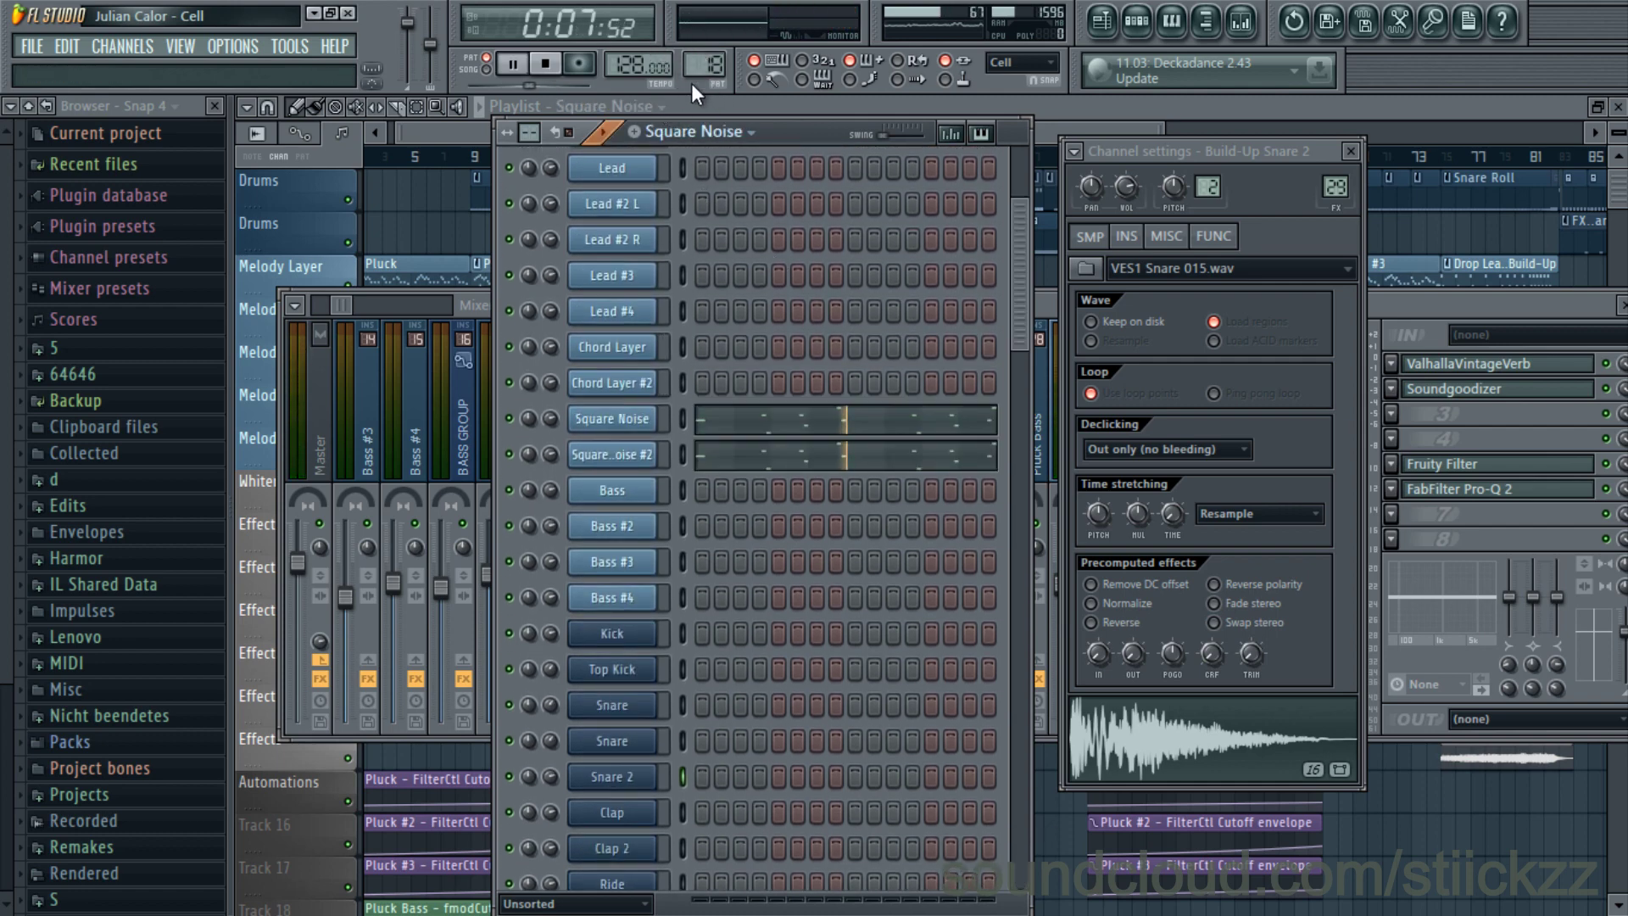
{"action": "key", "text": "space"}
{"action": "key", "text": "space"}
- Play the Drop Leads Build-Up pattern and view its Lead notes in the piano roll
{"action": "scroll", "coordinate": [719, 63], "scroll_direction": "down", "scroll_amount": 1}
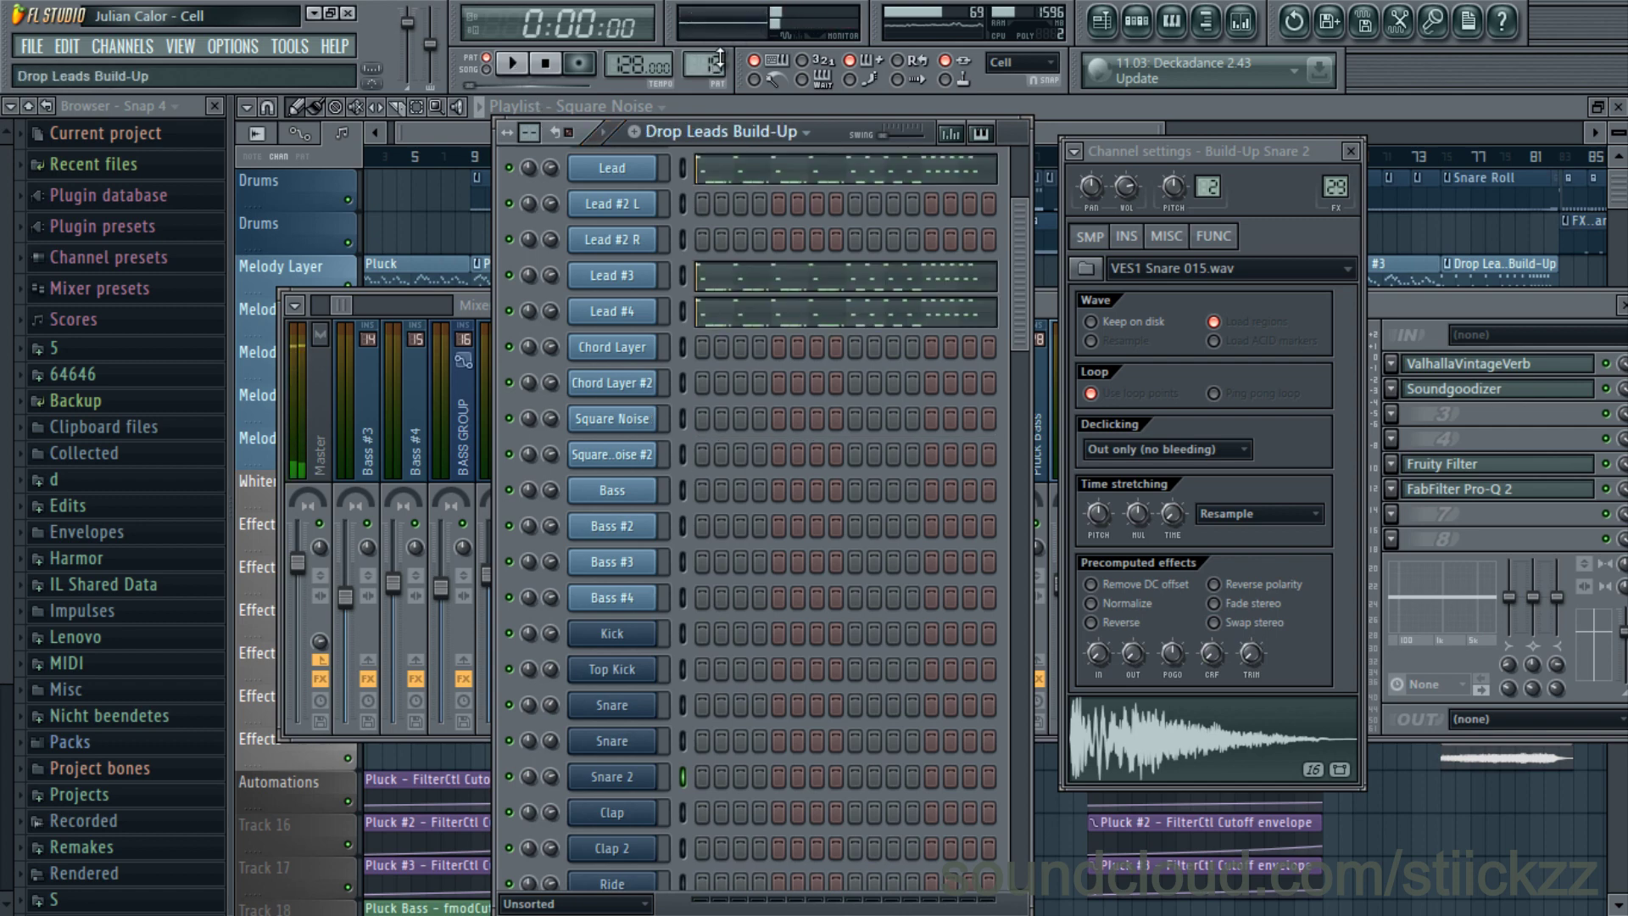
{"action": "key", "text": "space"}
{"action": "scroll", "coordinate": [770, 410], "scroll_direction": "up", "scroll_amount": 2}
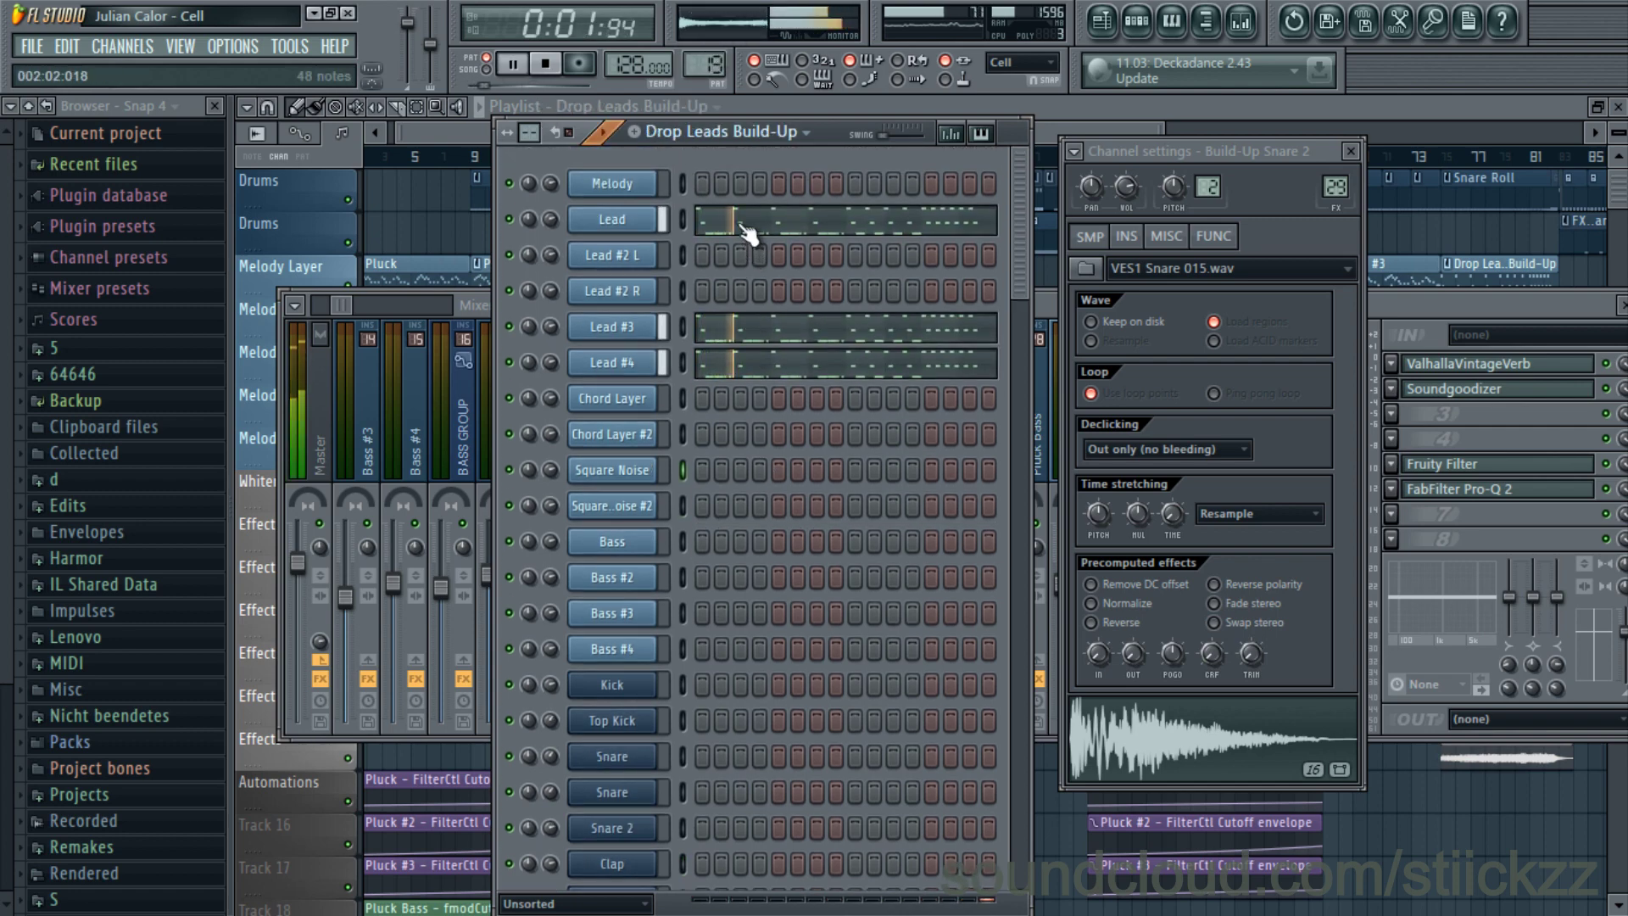
{"action": "left_click", "coordinate": [746, 222]}
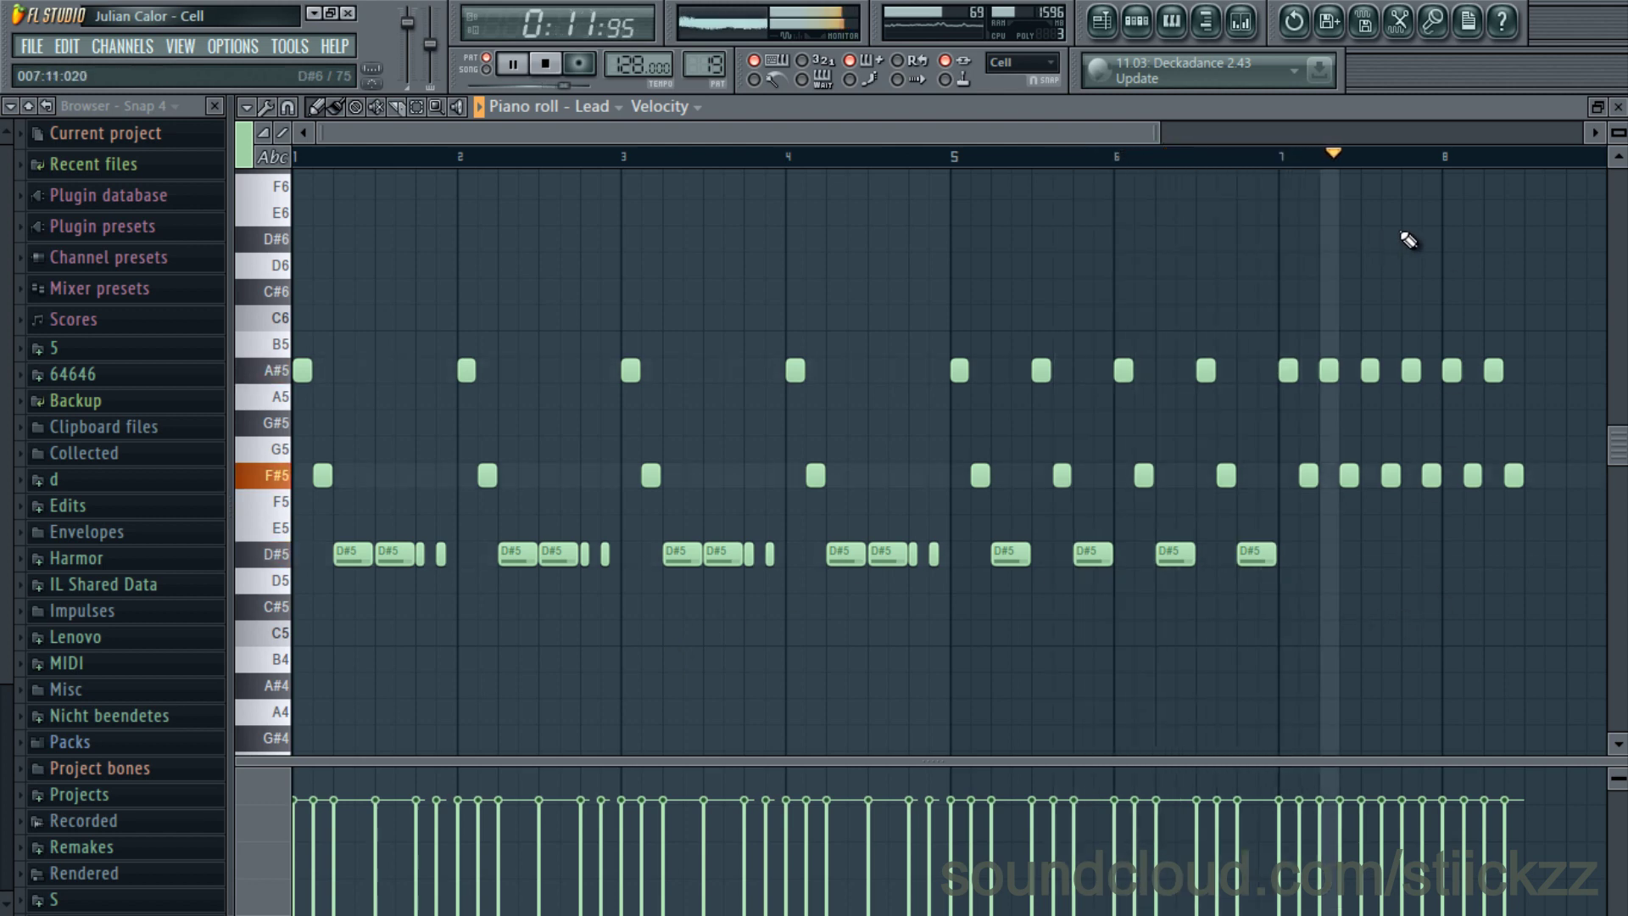
{"action": "left_click", "coordinate": [1618, 107]}
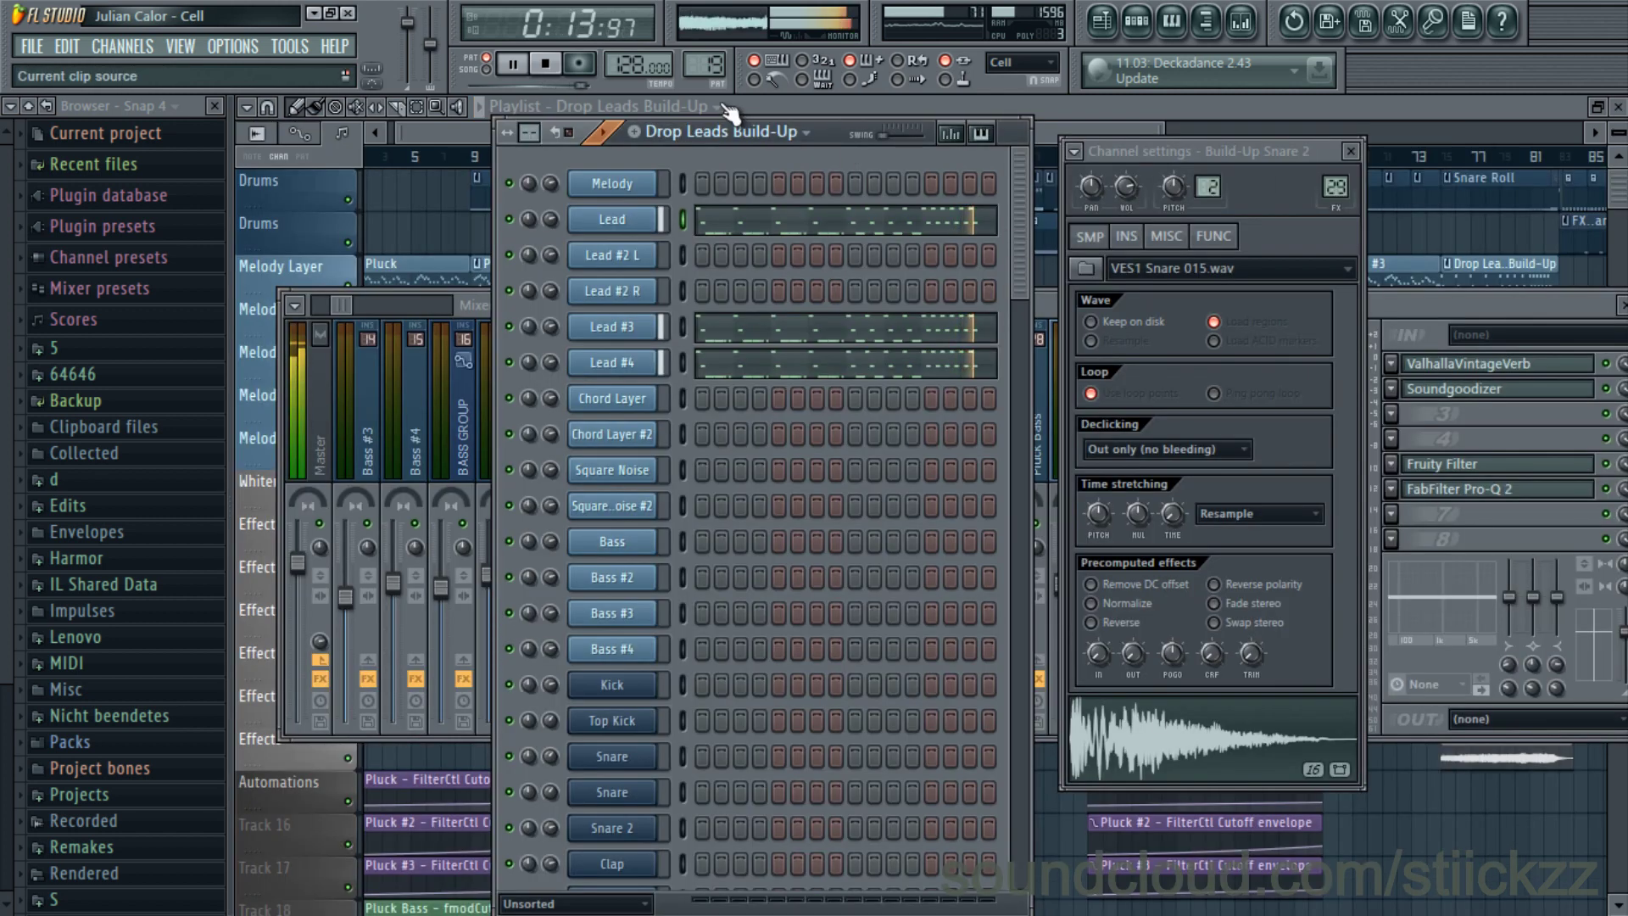
{"action": "key", "text": "space"}
- Play the Drum Fill pattern and view its kick, snare and clap steps
{"action": "scroll", "coordinate": [715, 64], "scroll_direction": "up", "scroll_amount": 1}
{"action": "key", "text": "space"}
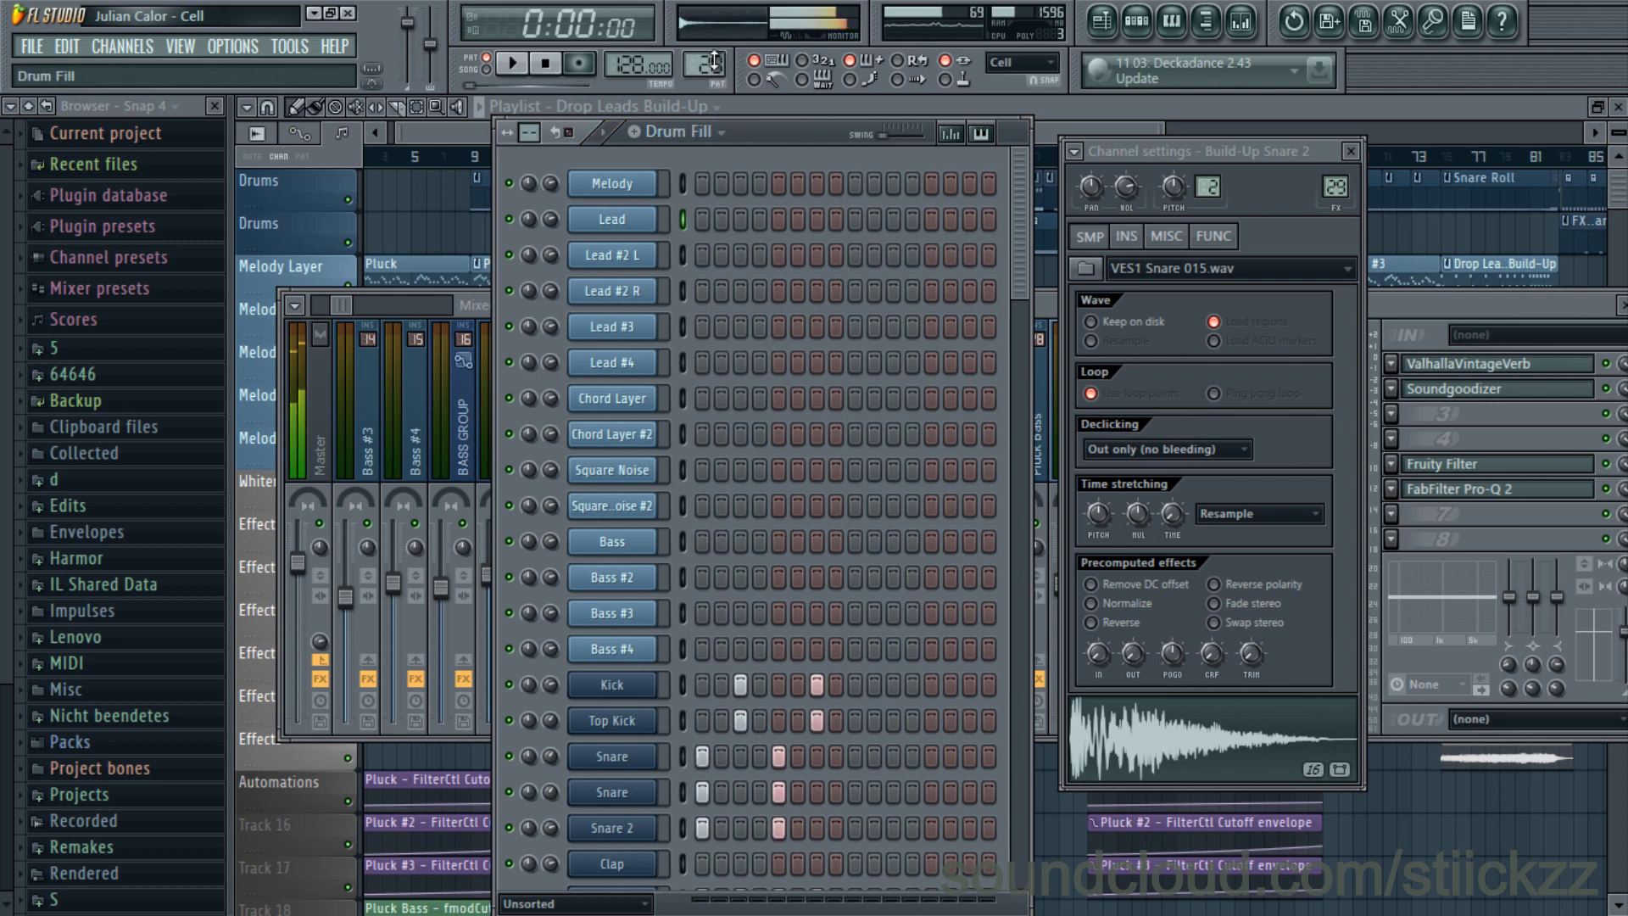
{"action": "key", "text": "space"}
{"action": "scroll", "coordinate": [812, 481], "scroll_direction": "down", "scroll_amount": 5}
{"action": "key", "text": "space"}
{"action": "scroll", "coordinate": [811, 482], "scroll_direction": "down", "scroll_amount": 1}
- Inspect the samples of the Clap 2, Snare 2, Snare, Top Kick and Kick channels used in the drum fill
{"action": "left_click", "coordinate": [629, 686]}
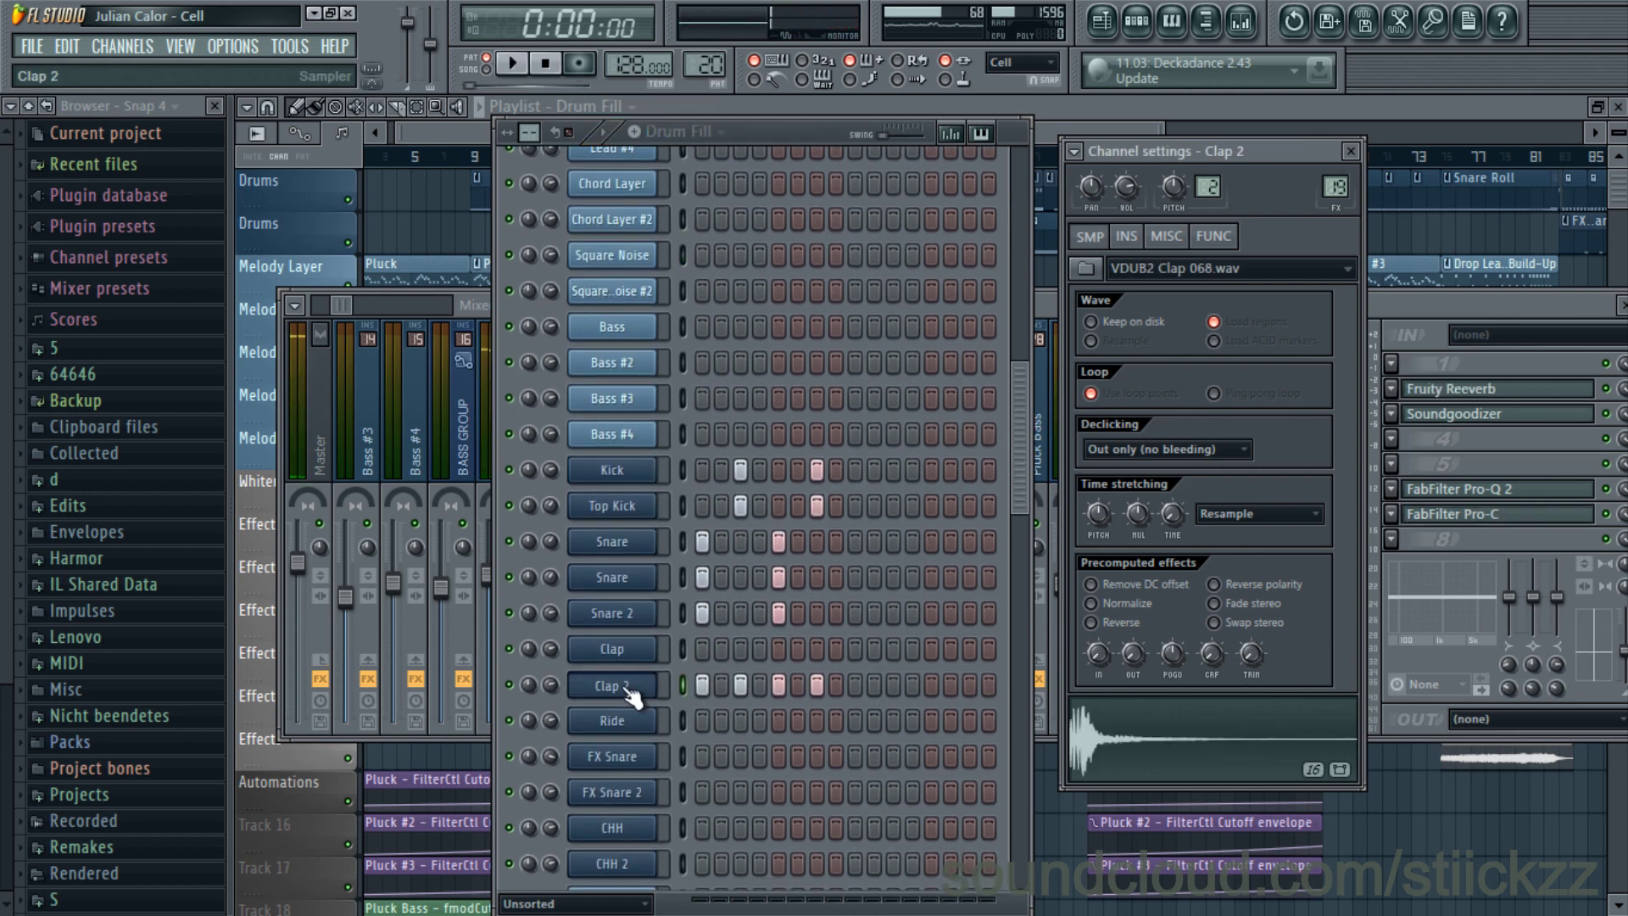
{"action": "key", "text": "q"}
{"action": "left_click", "coordinate": [624, 620]}
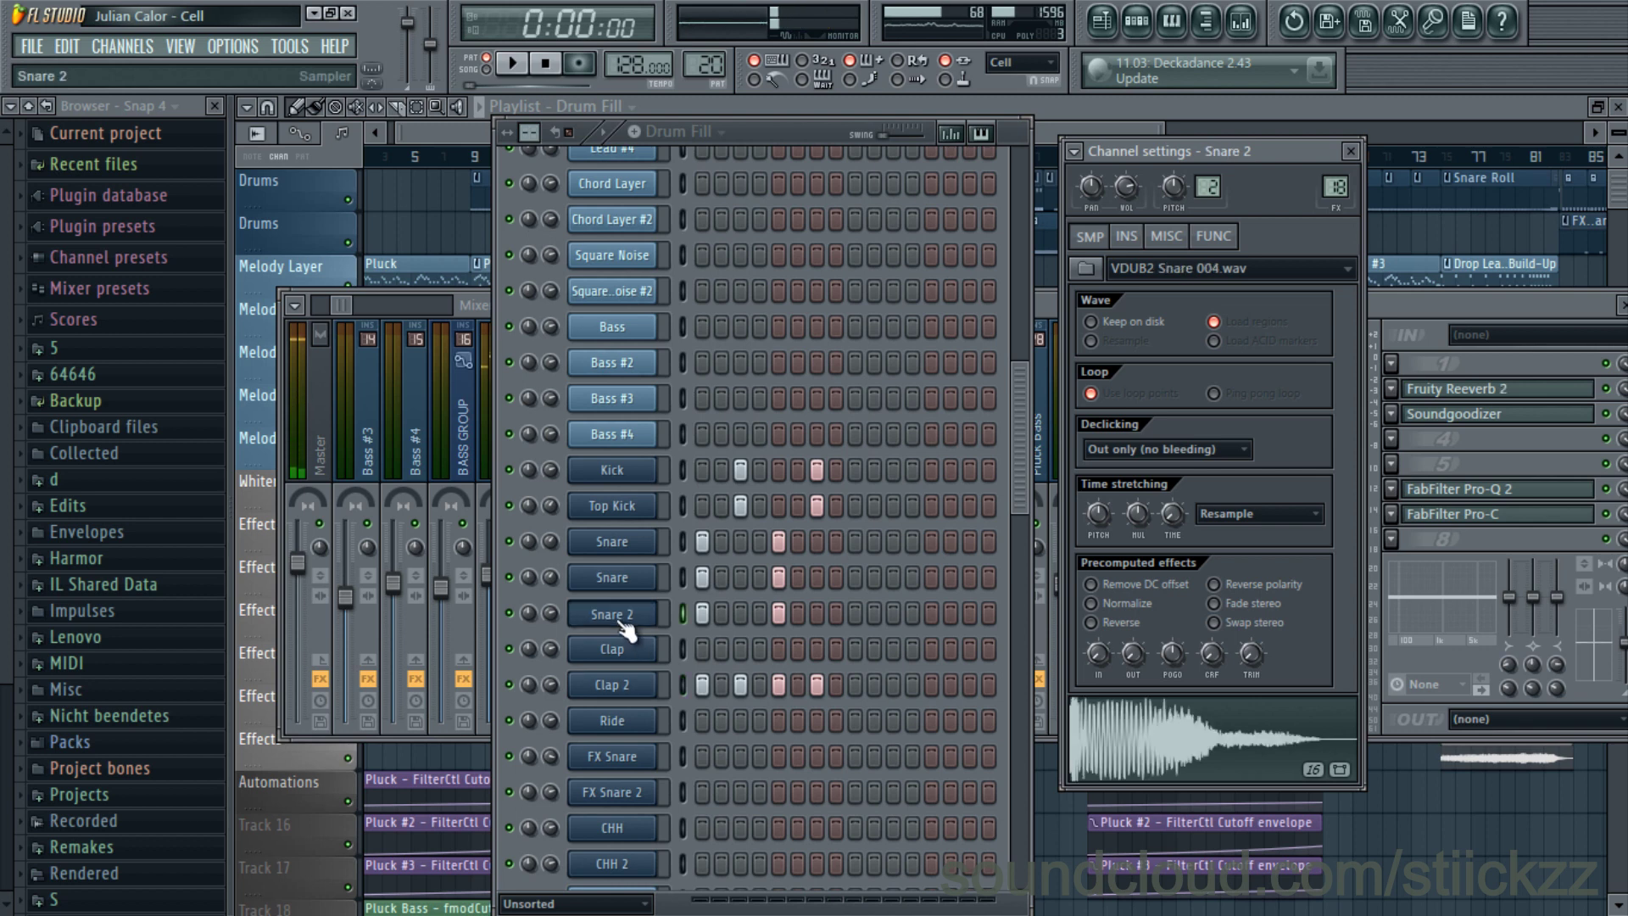
{"action": "left_click", "coordinate": [624, 549]}
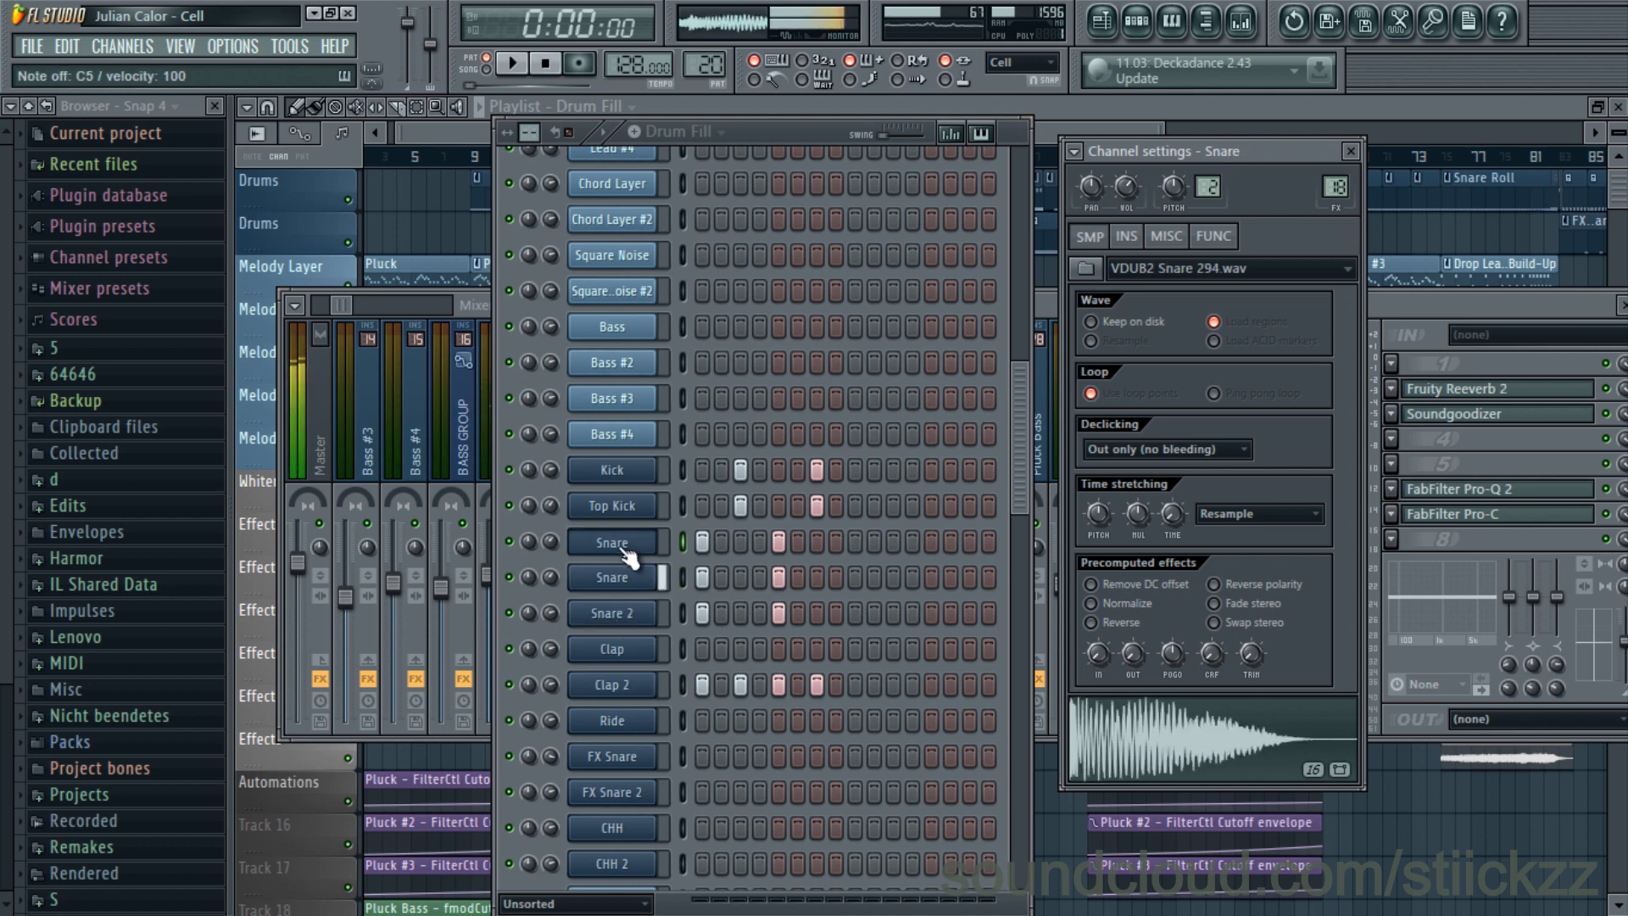
{"action": "left_click", "coordinate": [618, 506]}
{"action": "left_click", "coordinate": [625, 470]}
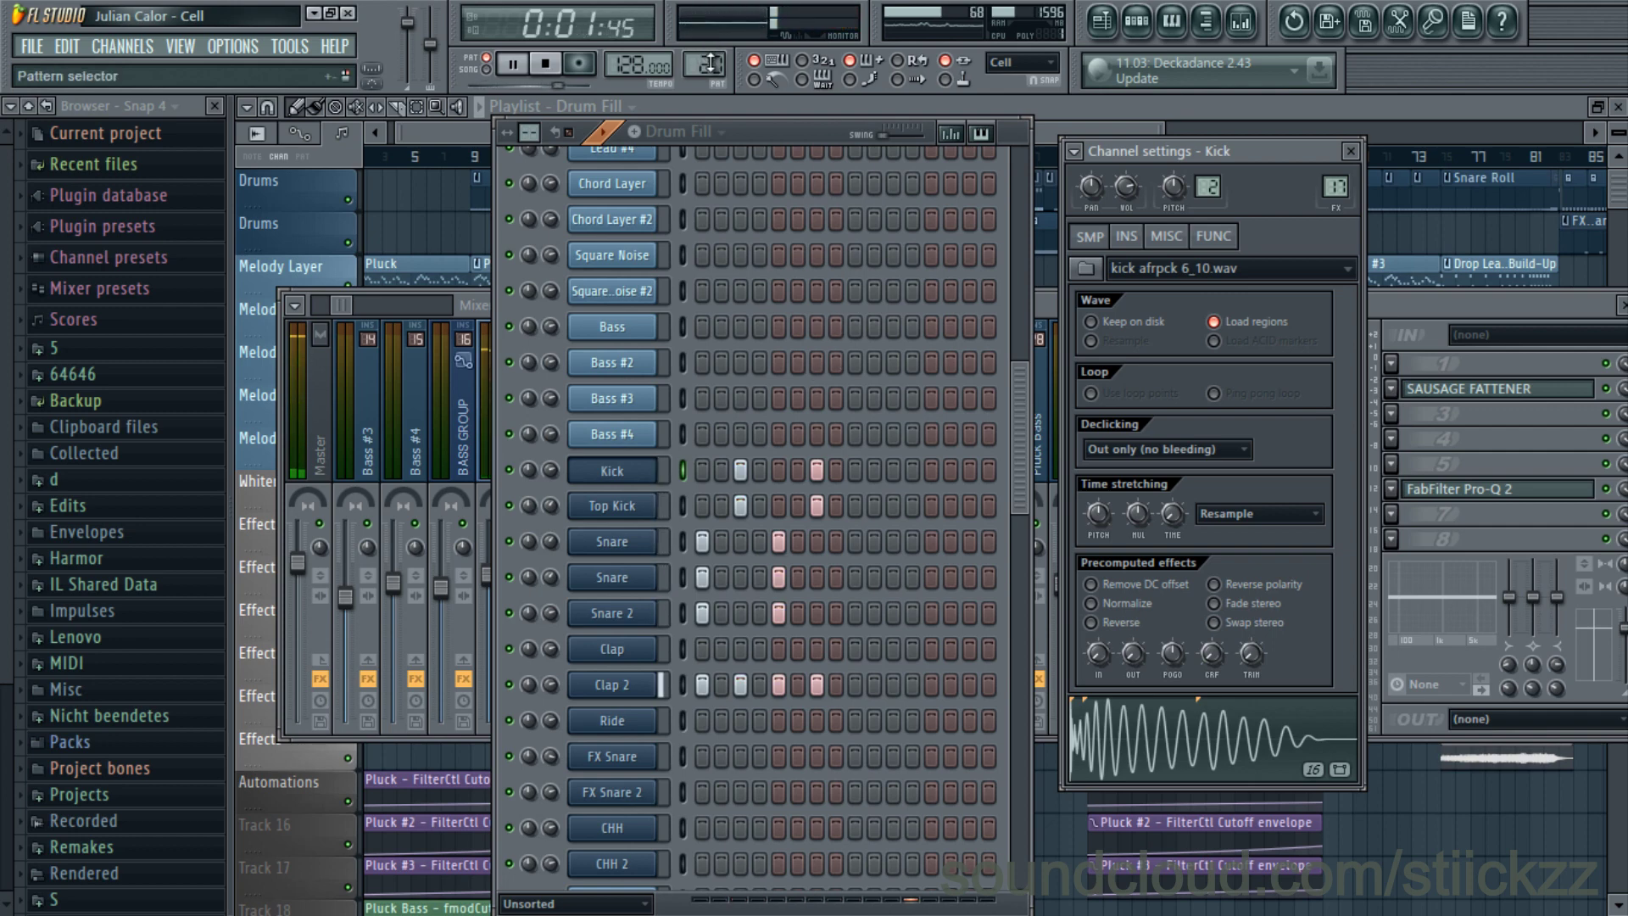
- Switch to the Big Kick pattern and inspect the Nexus presets of Bass and Bass #2
{"action": "scroll", "coordinate": [711, 63], "scroll_direction": "up", "scroll_amount": 1}
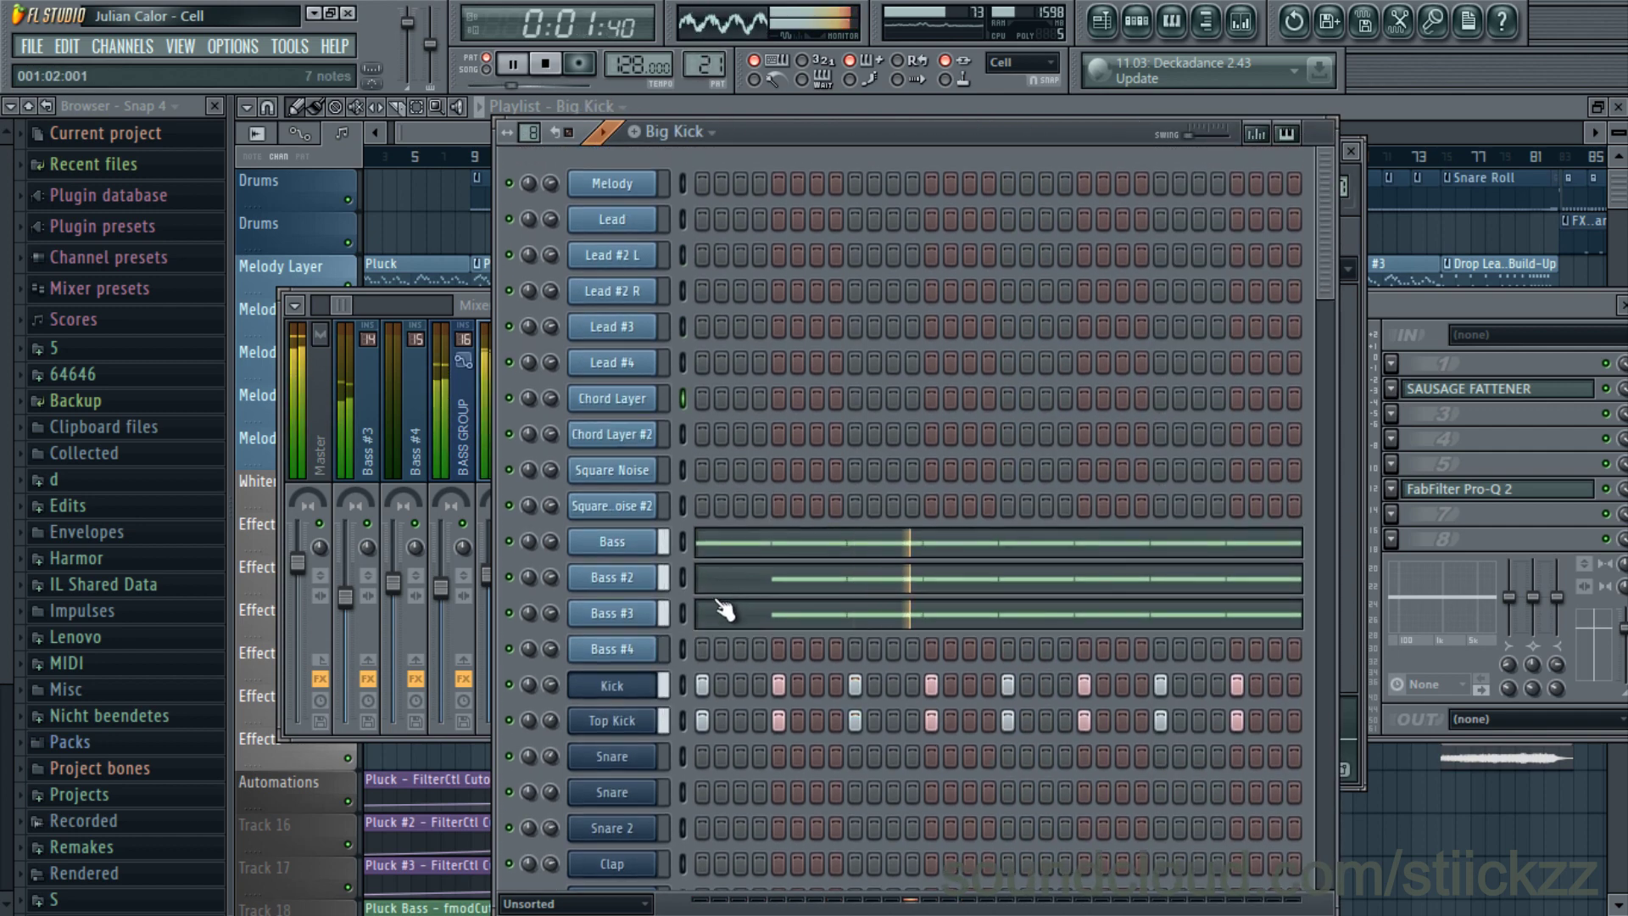
{"action": "left_click", "coordinate": [623, 562]}
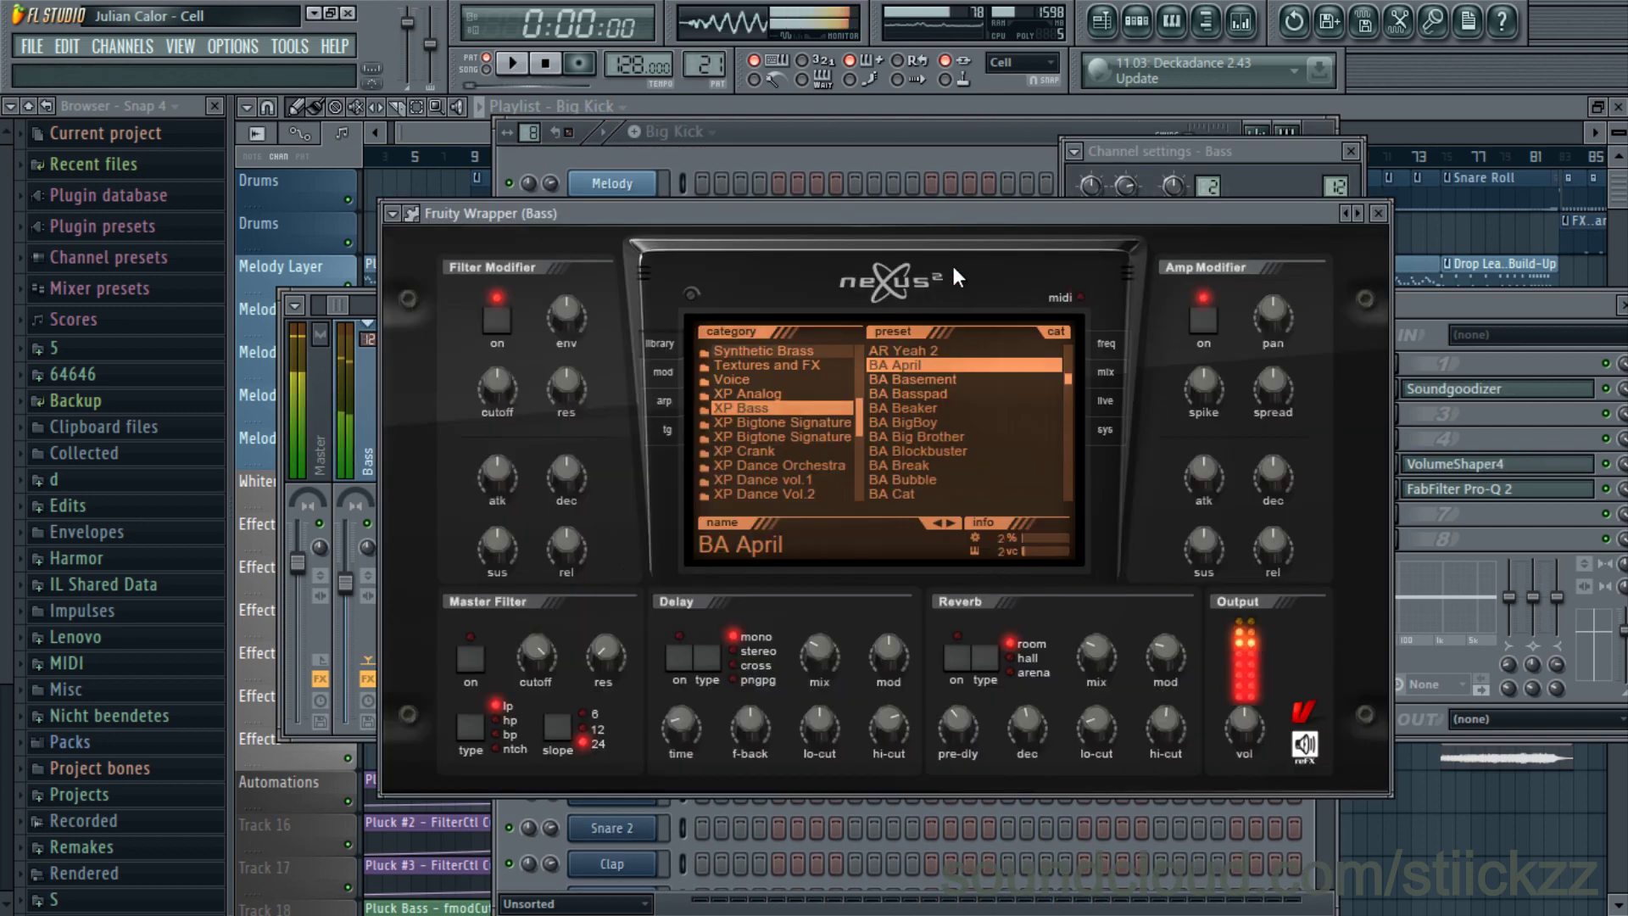
{"action": "left_click", "coordinate": [1356, 208]}
{"action": "left_click", "coordinate": [589, 589]}
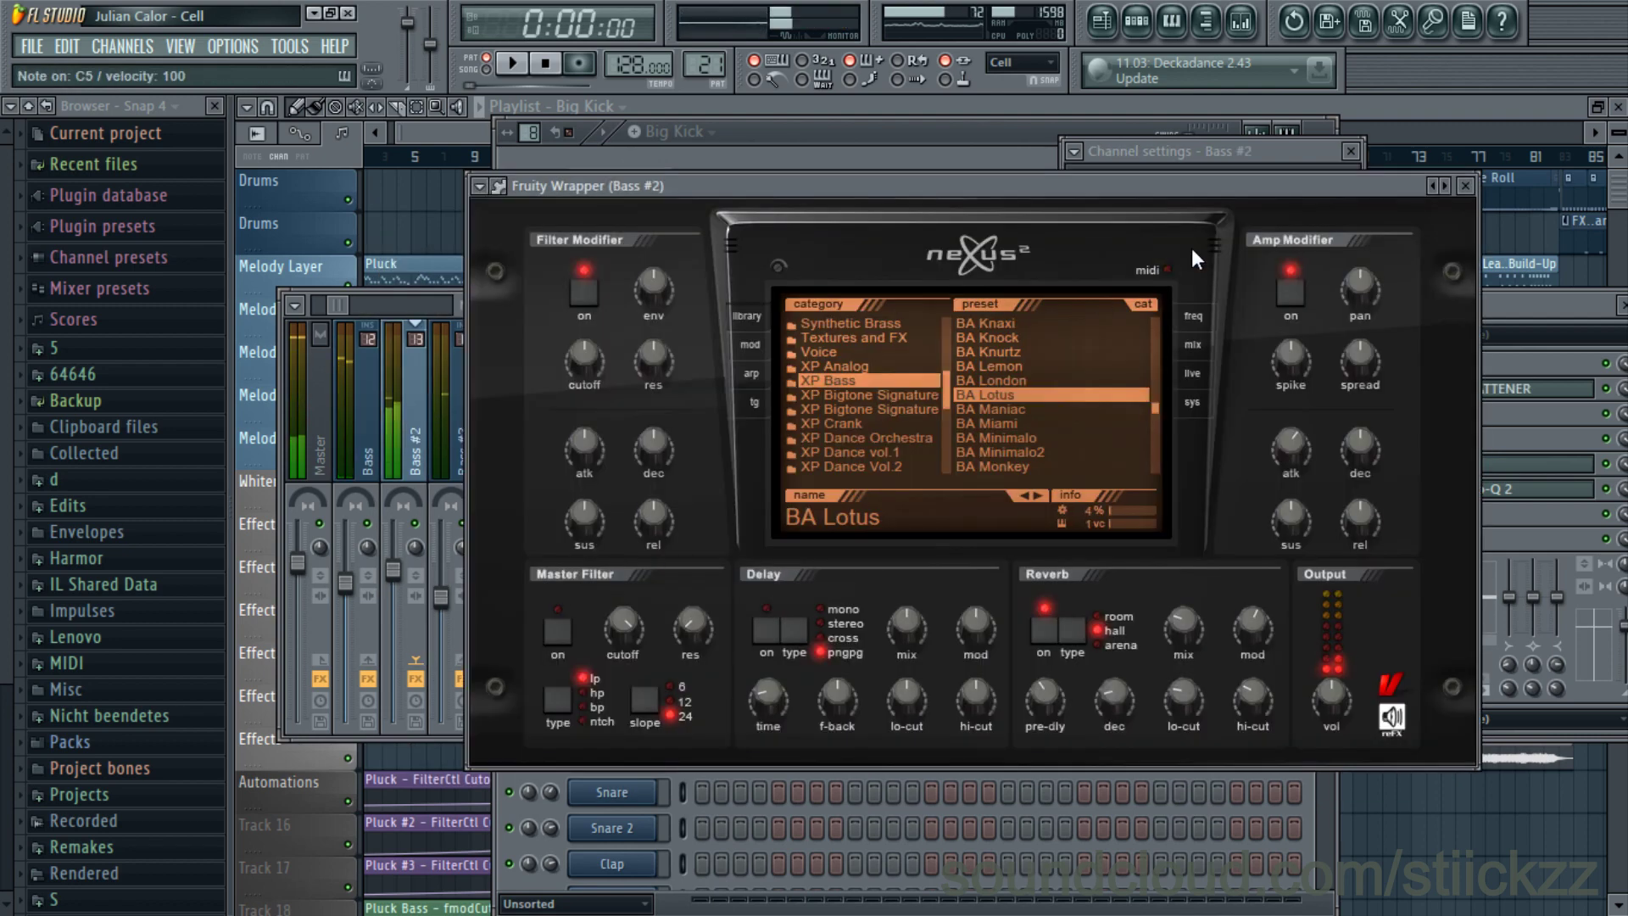
{"action": "key", "text": "Escape"}
- Play the Big Kick pattern and view its Bass #2 notes in the piano roll
{"action": "left_click", "coordinate": [679, 614]}
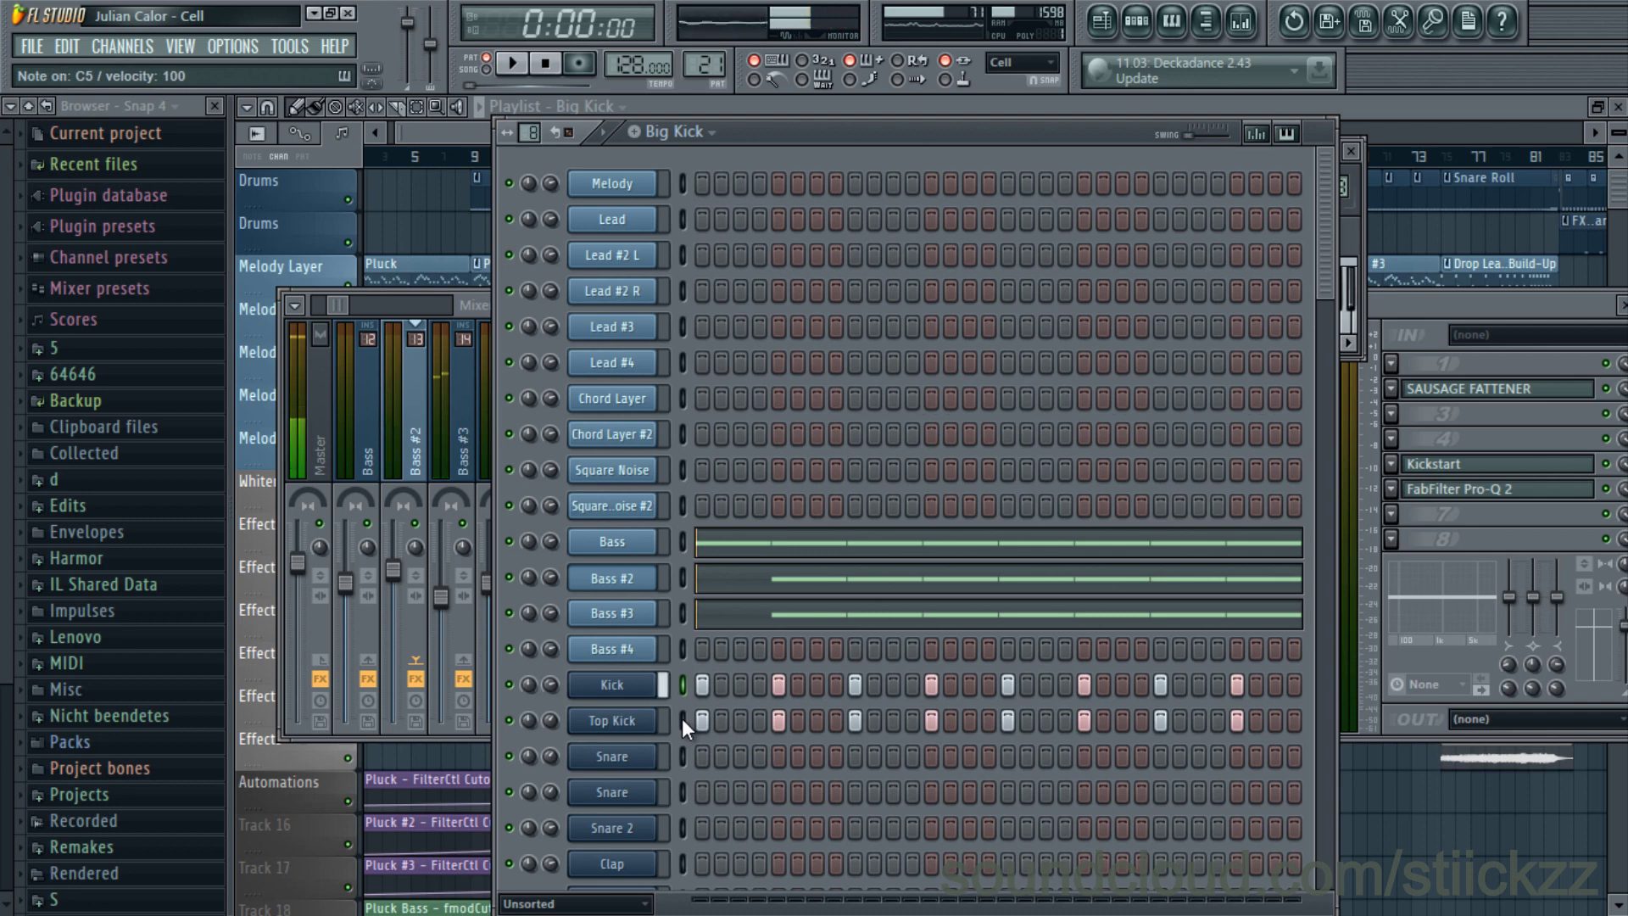
{"action": "key", "text": "space"}
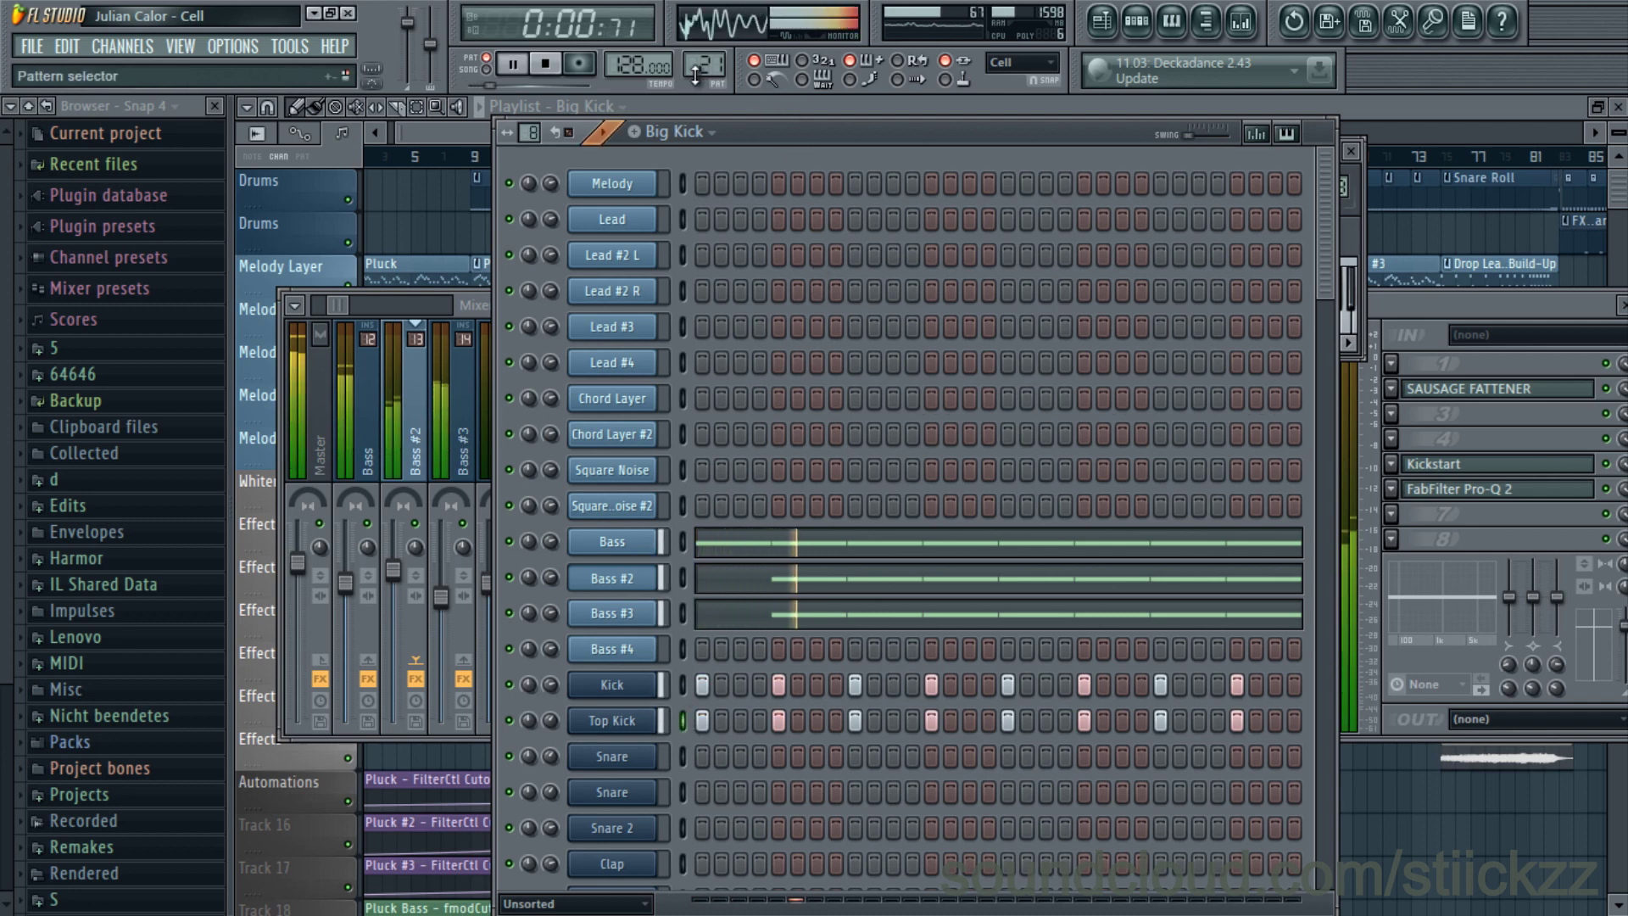
{"action": "left_click", "coordinate": [844, 578]}
{"action": "key", "text": "space"}
{"action": "key", "text": "space"}
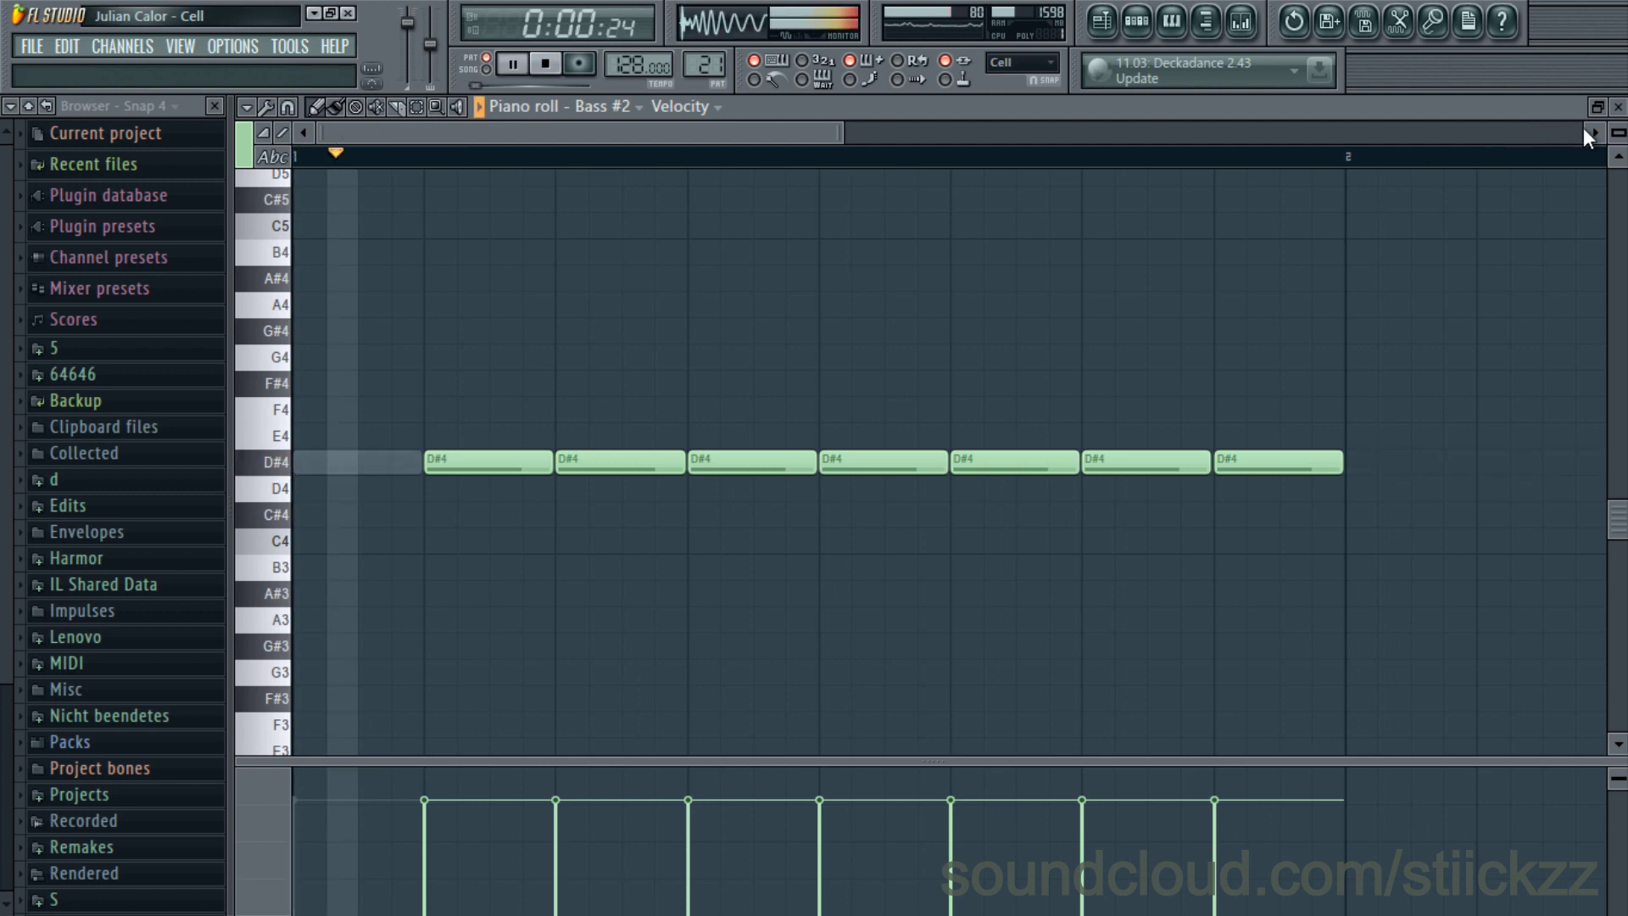
{"action": "left_click", "coordinate": [1617, 107]}
- Stop the Big Kick pattern and audition the Big Kick #2 pattern
{"action": "key", "text": "space"}
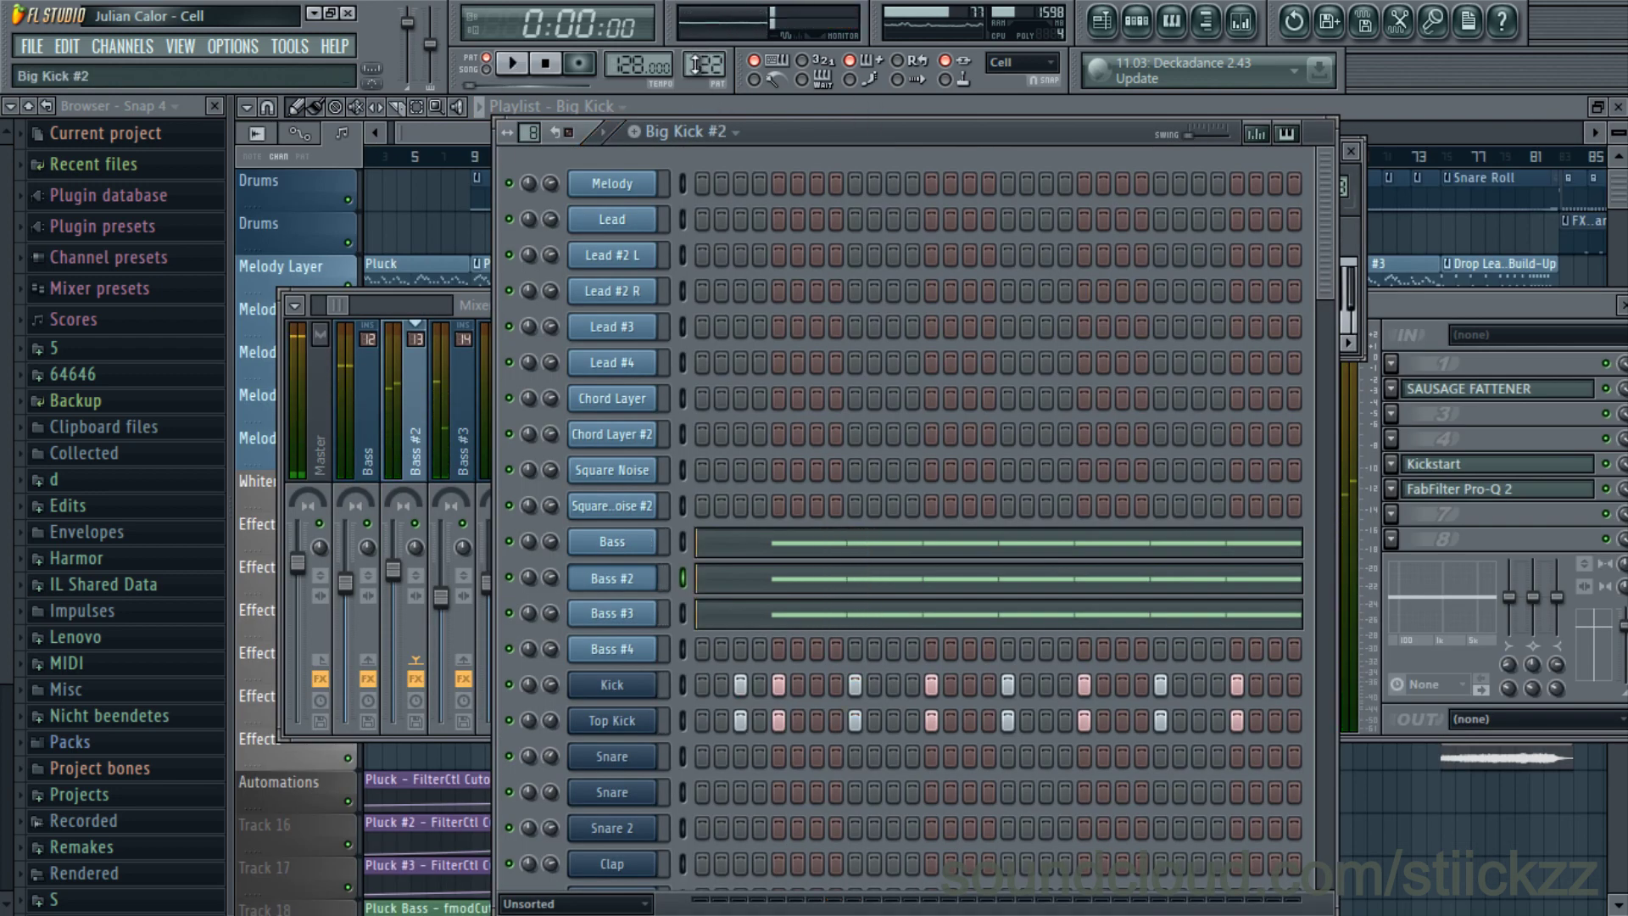
{"action": "key", "text": "space"}
{"action": "key", "text": "space"}
- Play the Extra Chords pattern and inspect the Sylenth1 settings of Extra Chords and Extra Chords #2, each soloed
{"action": "left_click_drag", "start_coordinate": [706, 64], "coordinate": [705, 48]}
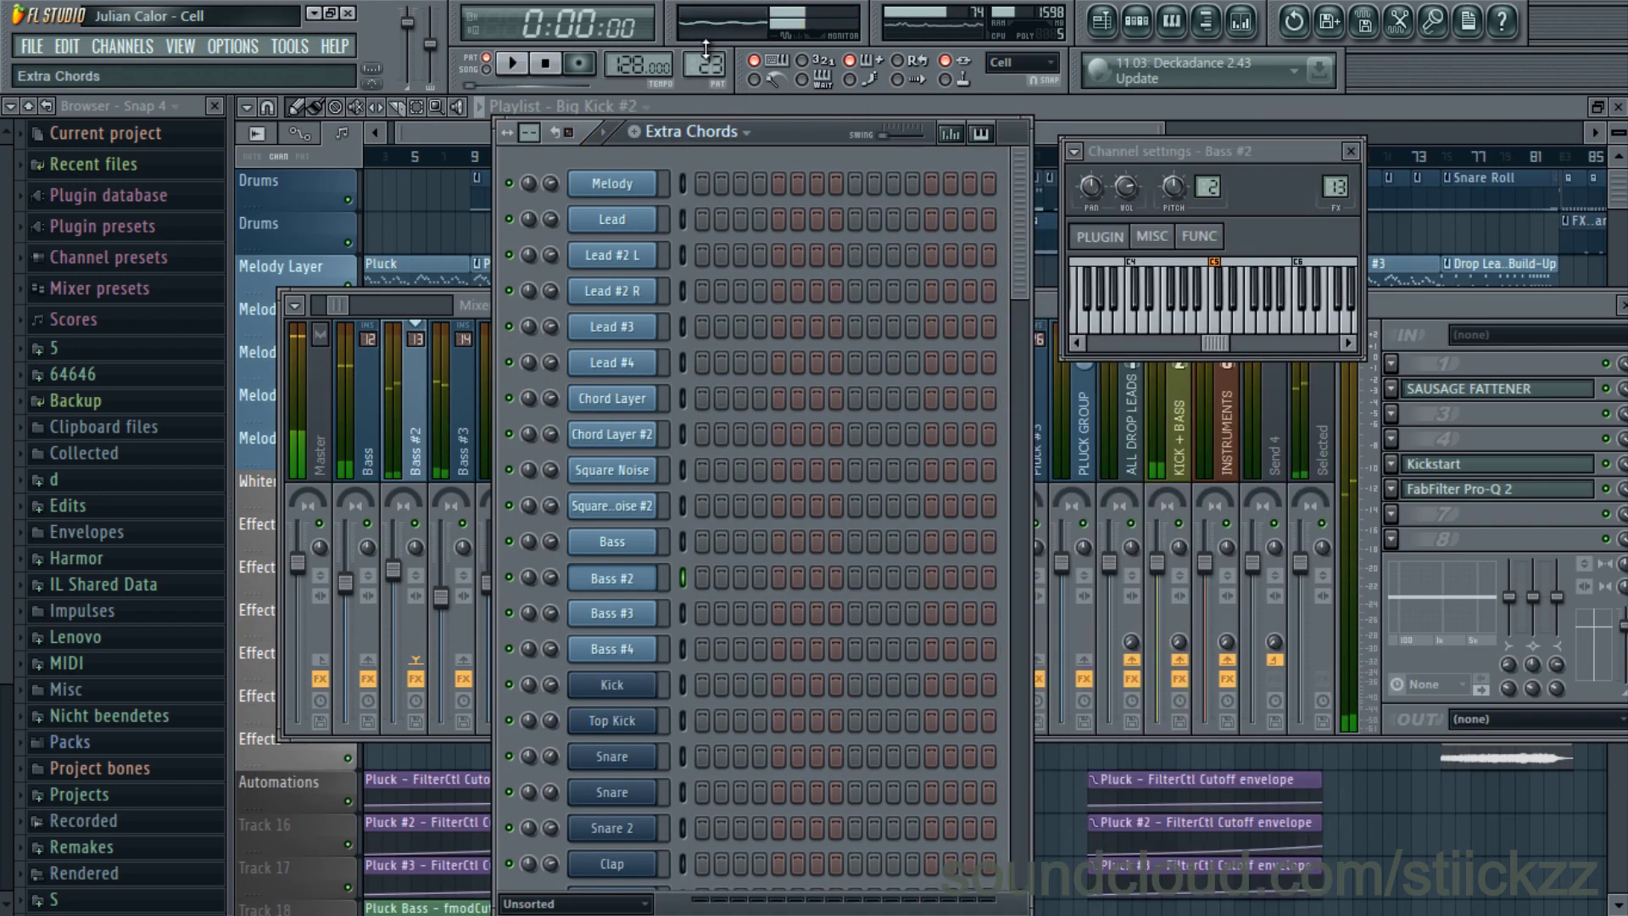
{"action": "key", "text": "space"}
{"action": "scroll", "coordinate": [776, 309], "scroll_direction": "down", "scroll_amount": 6}
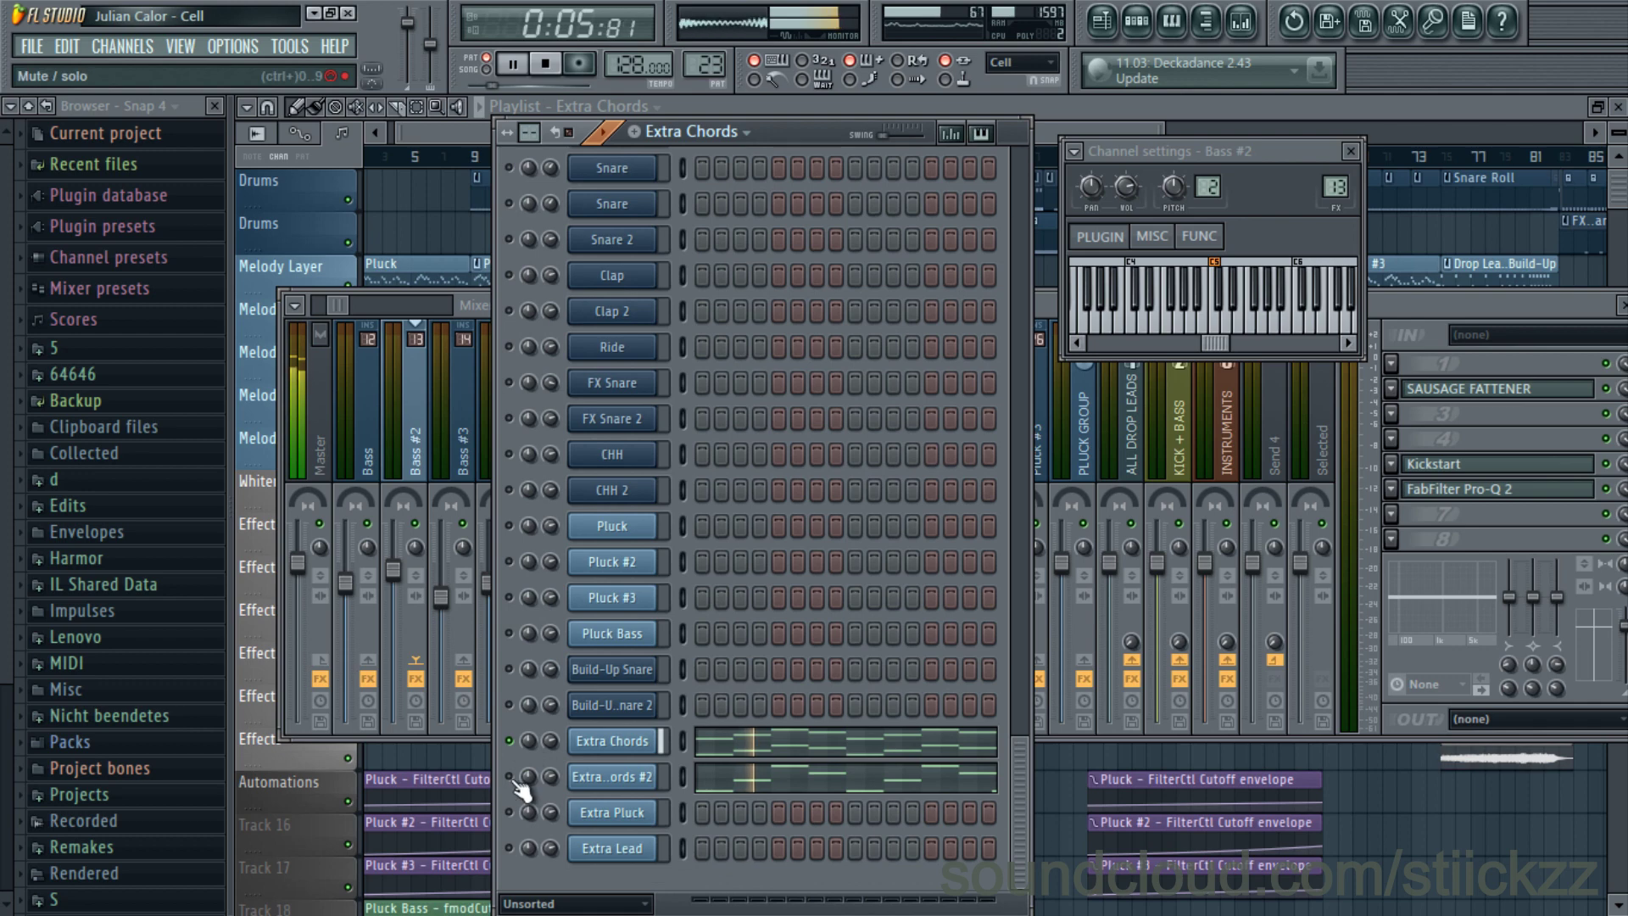
{"action": "left_click", "coordinate": [613, 741]}
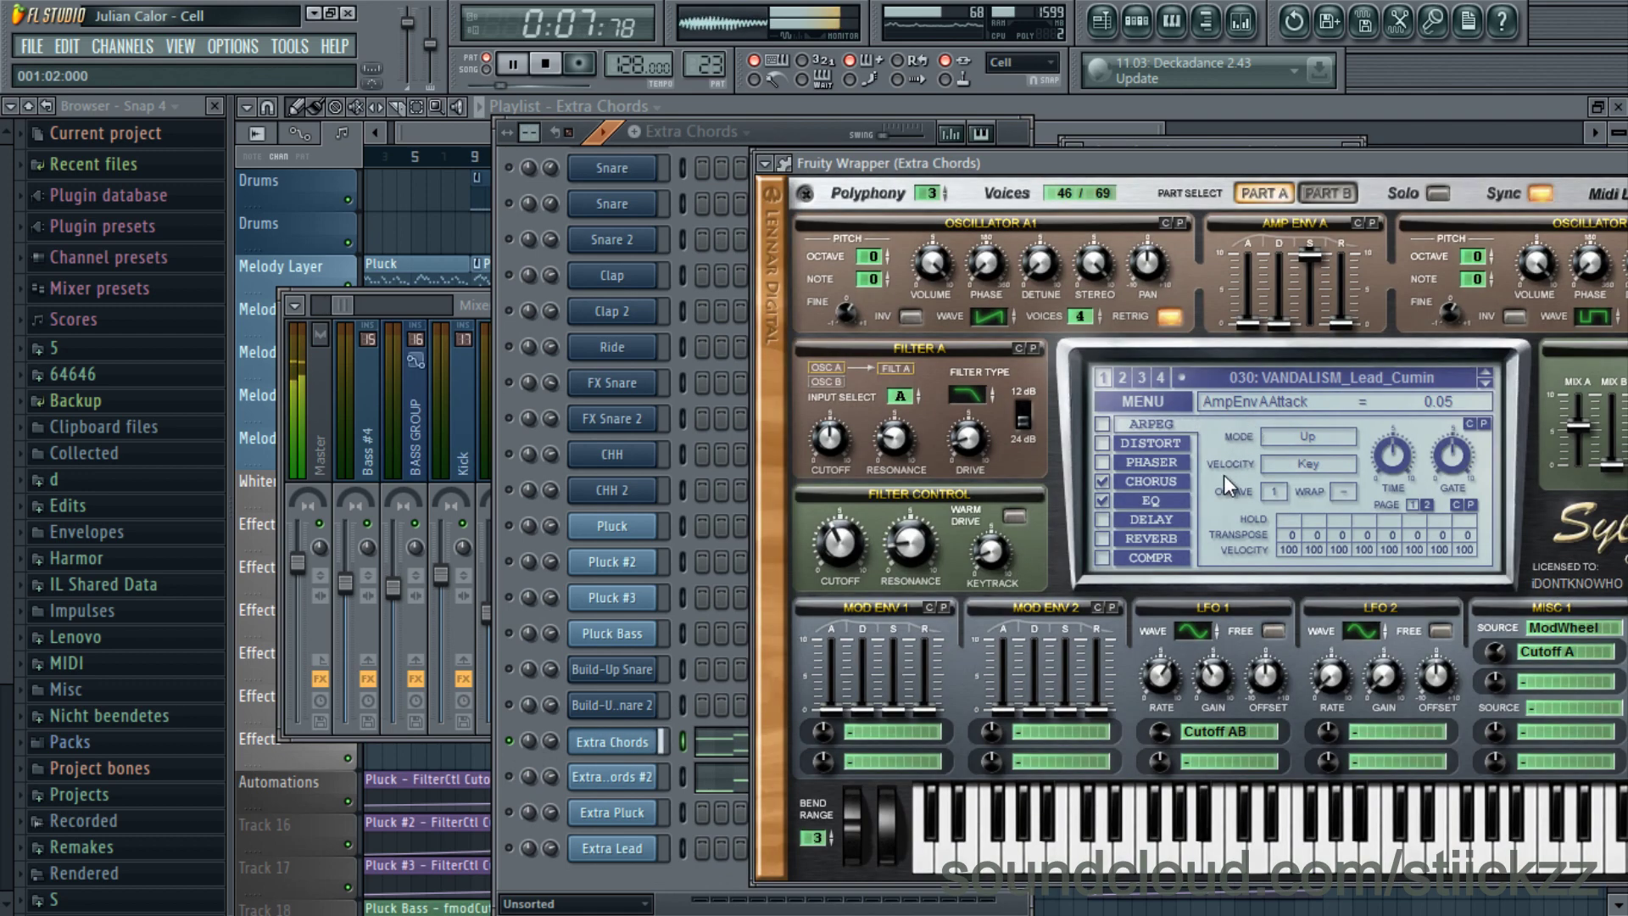
{"action": "left_click", "coordinate": [612, 776]}
{"action": "key", "text": "space"}
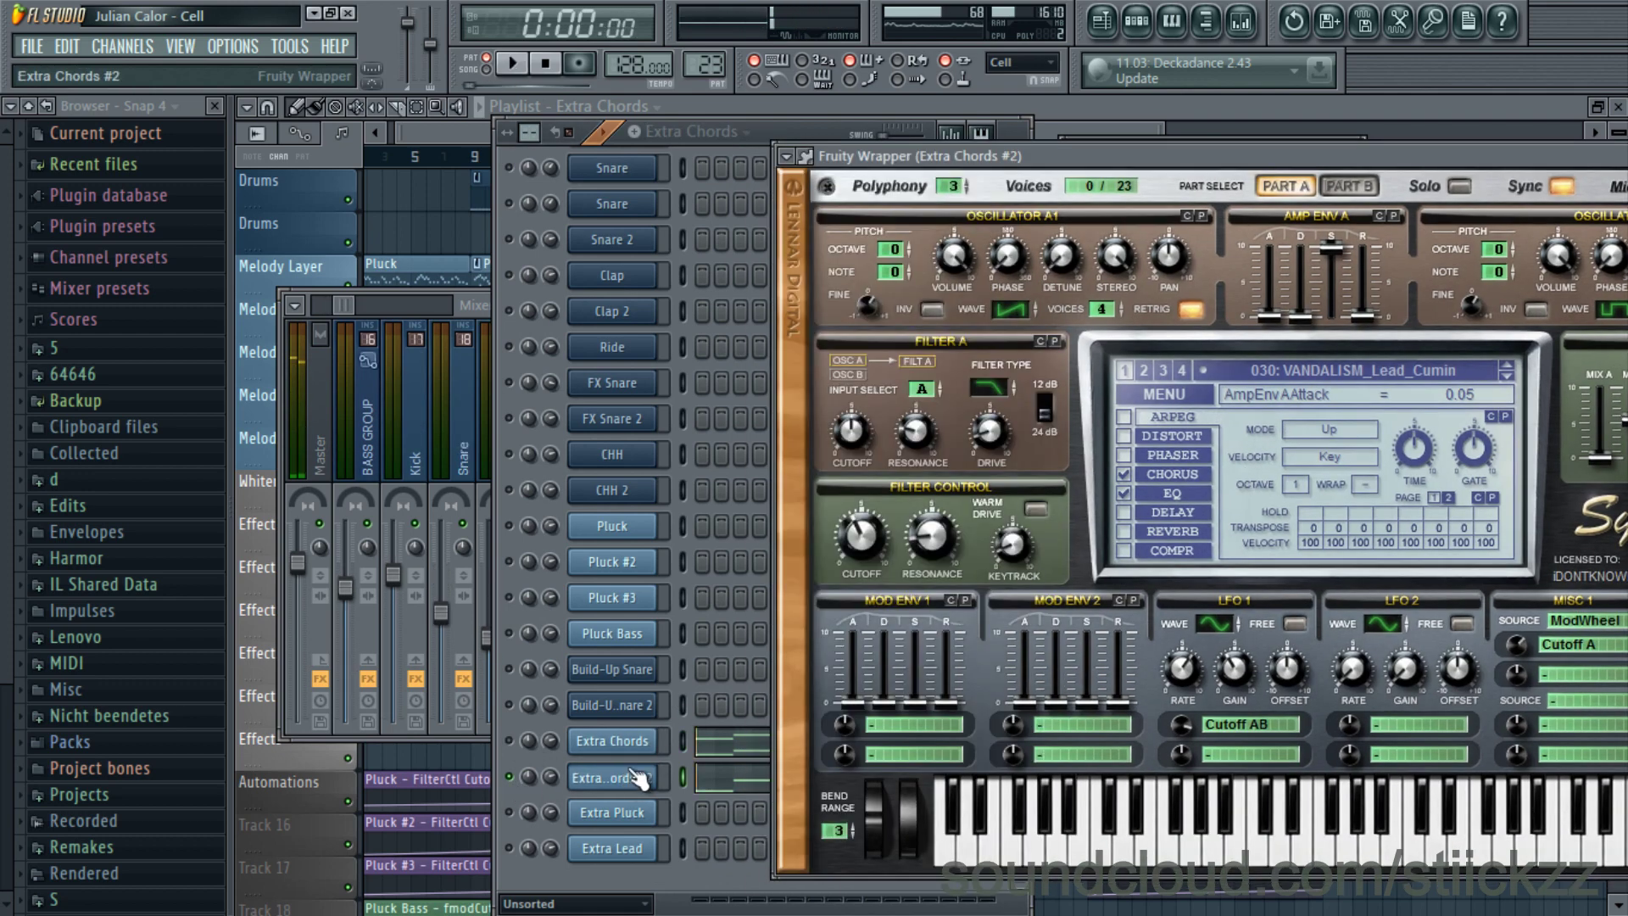
{"action": "key", "text": "space"}
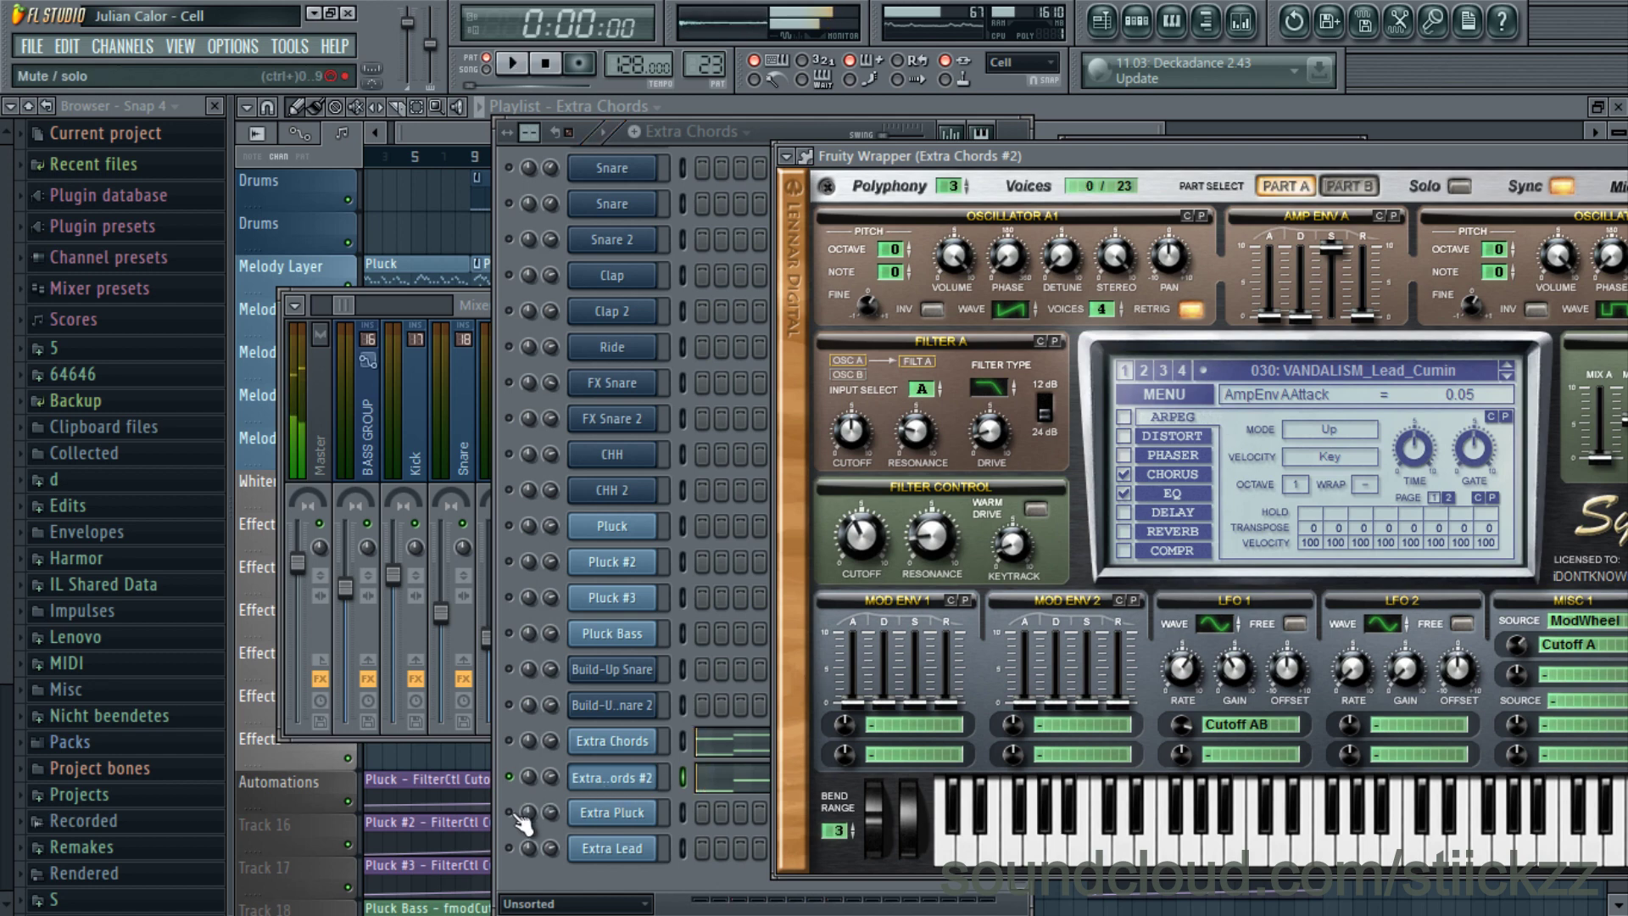
- Play the Extra Lead pattern with its channel soloed, inspecting its Sylenth1 settings and its piano roll notes
{"action": "right_click", "coordinate": [514, 812]}
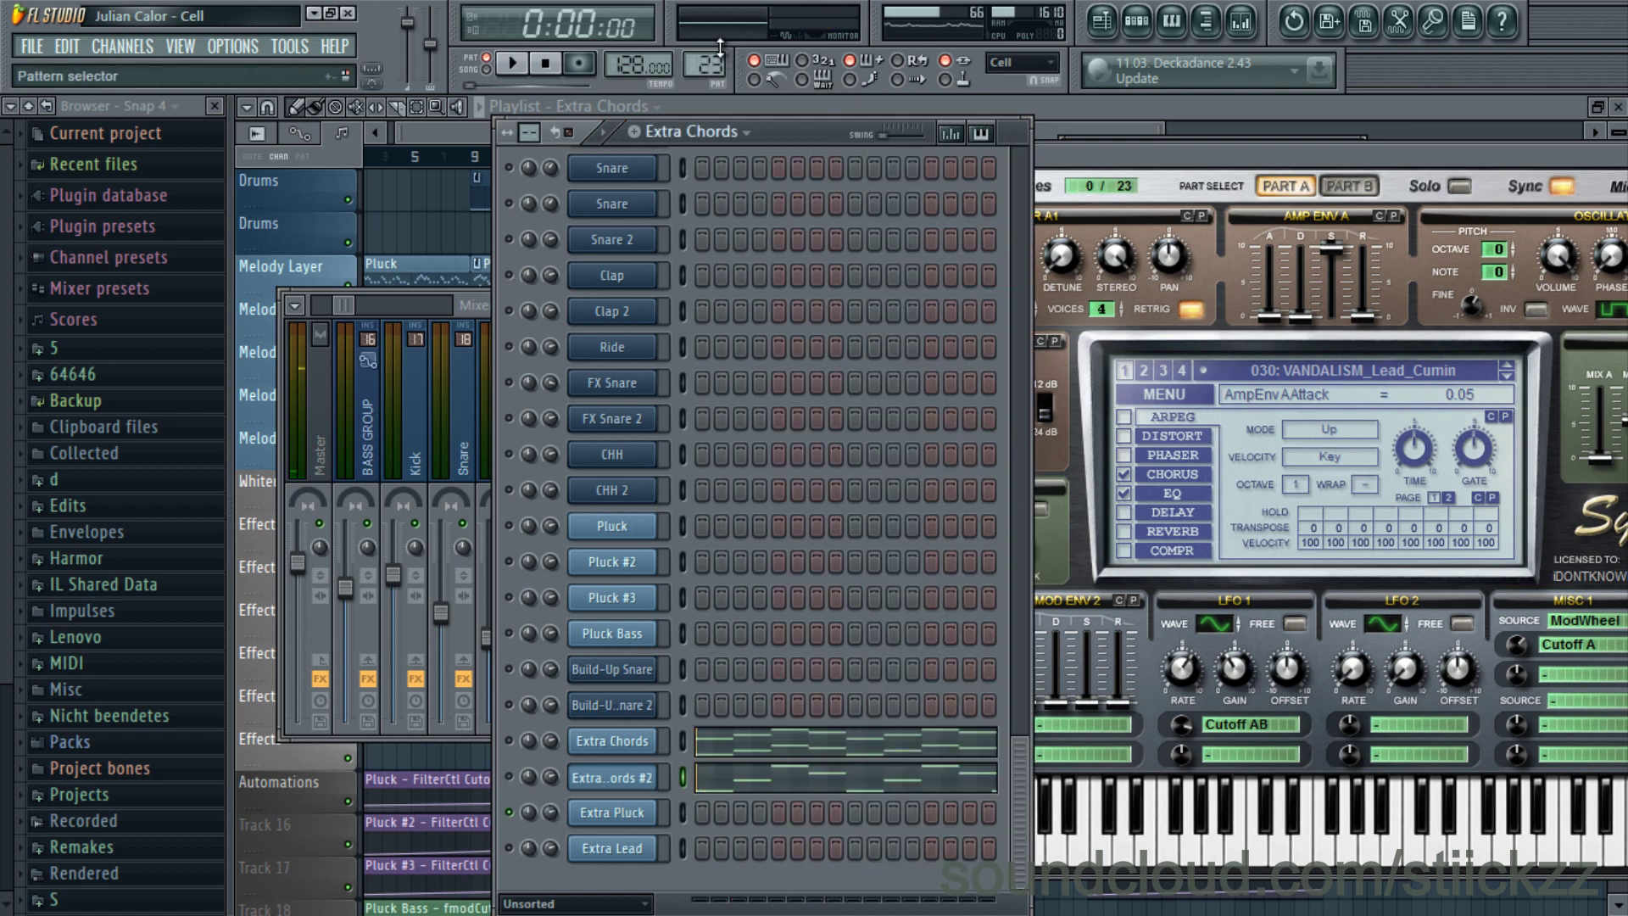
{"action": "scroll", "coordinate": [719, 47], "scroll_direction": "up", "scroll_amount": 1}
{"action": "key", "text": "space"}
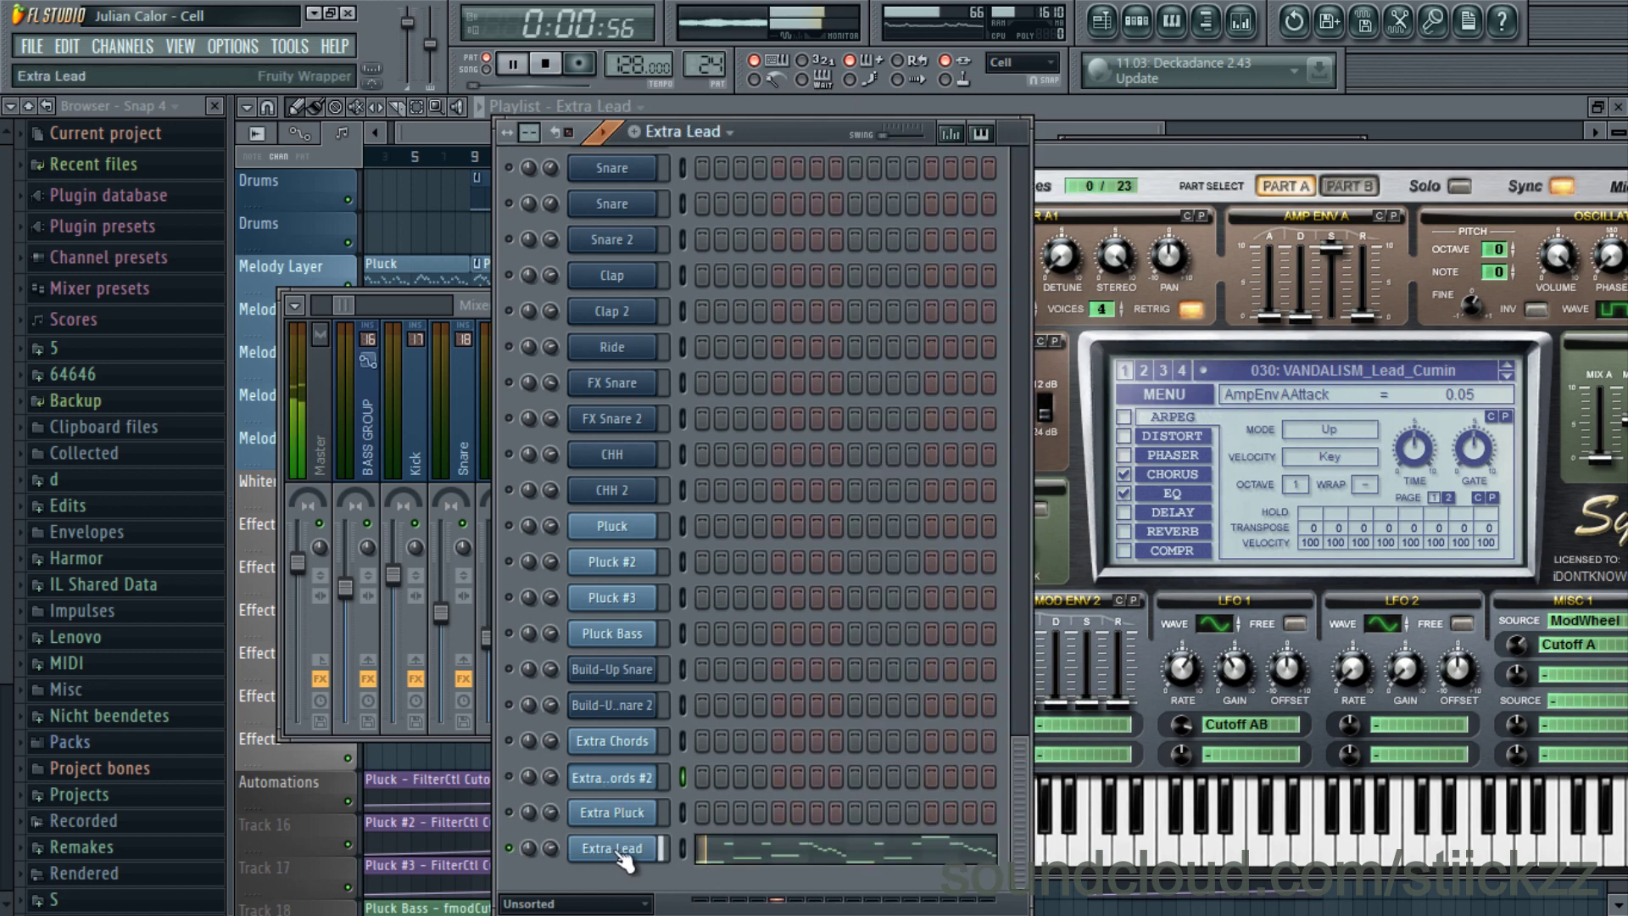
{"action": "left_click", "coordinate": [610, 847]}
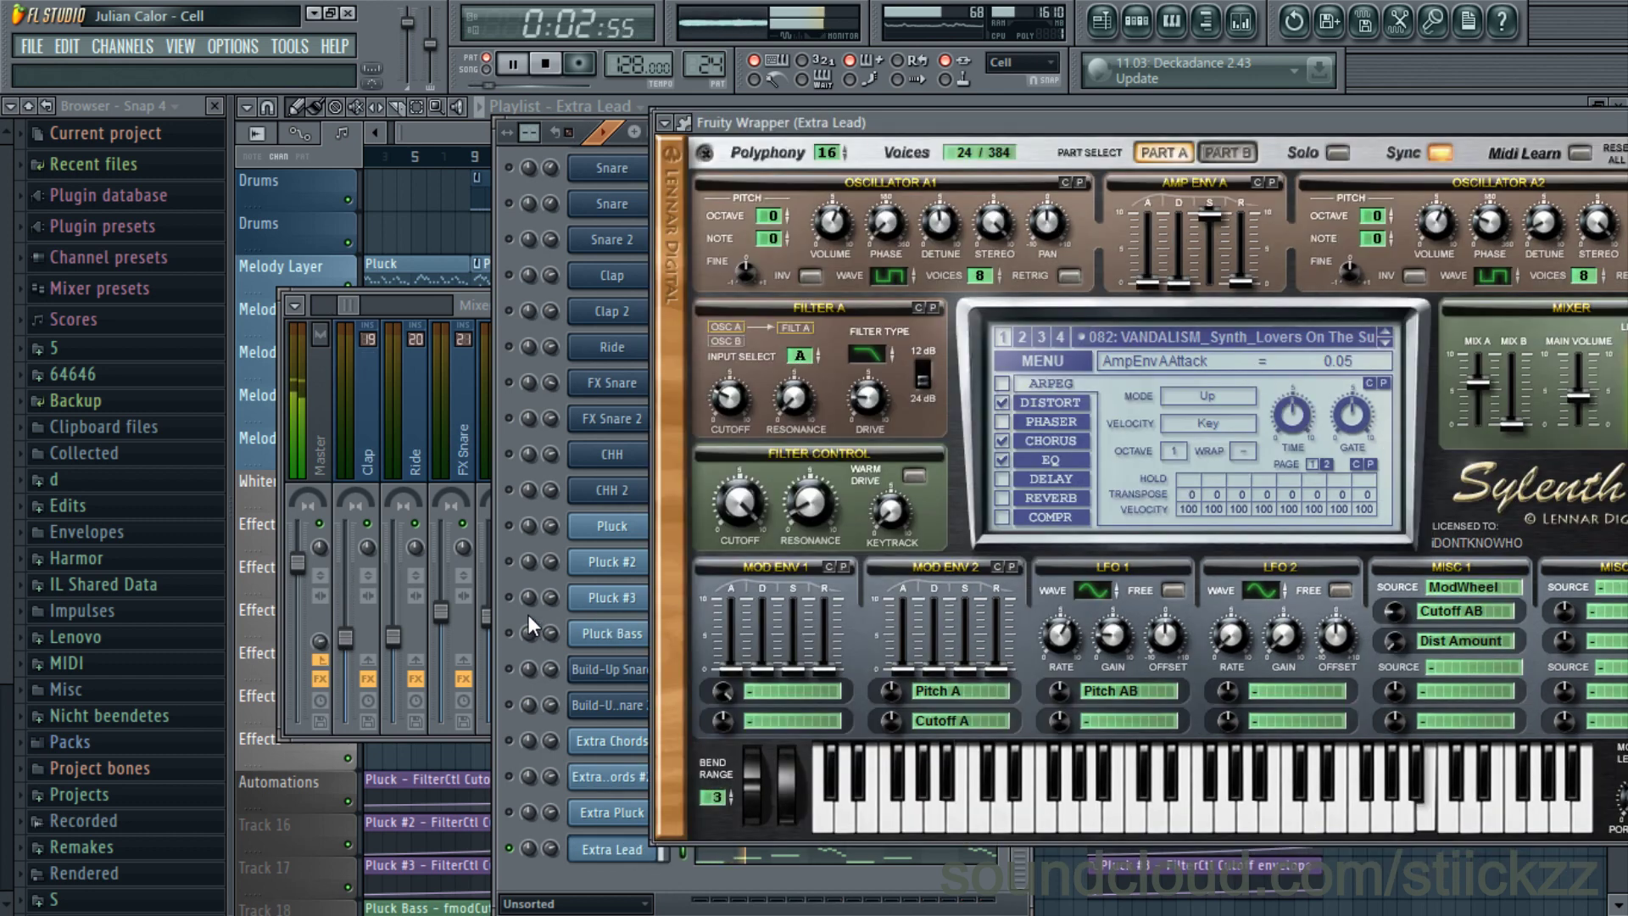
{"action": "left_click", "coordinate": [807, 858]}
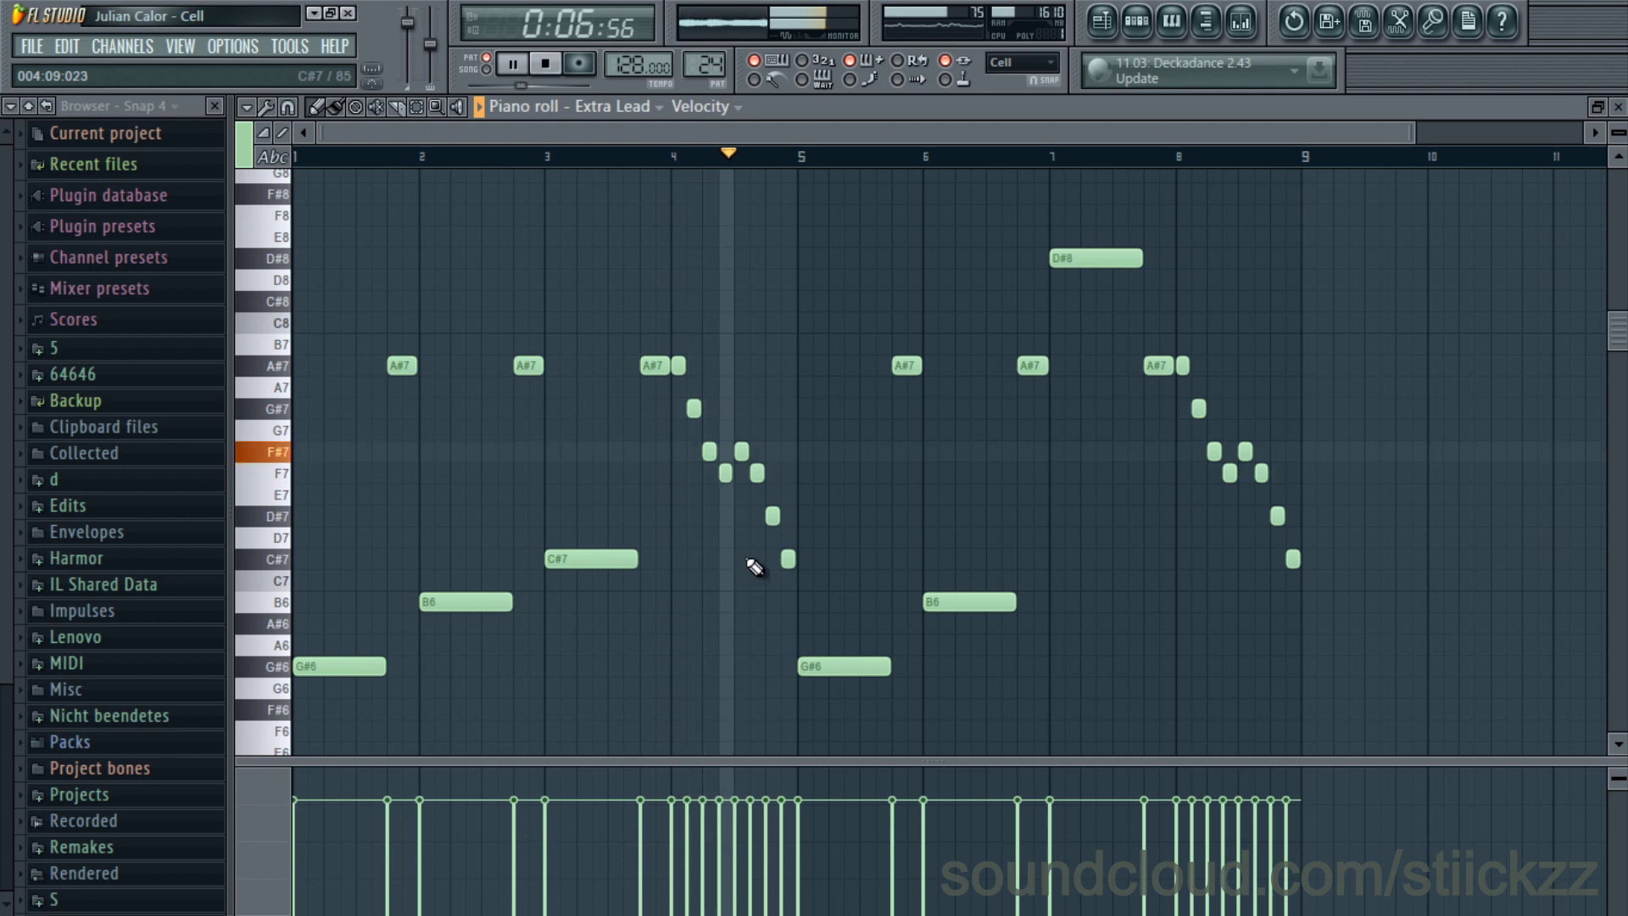
{"action": "left_click", "coordinate": [1619, 107]}
- Stop the Extra Lead playback and return to the Melody pattern
{"action": "scroll", "coordinate": [703, 74], "scroll_direction": "up", "scroll_amount": 1}
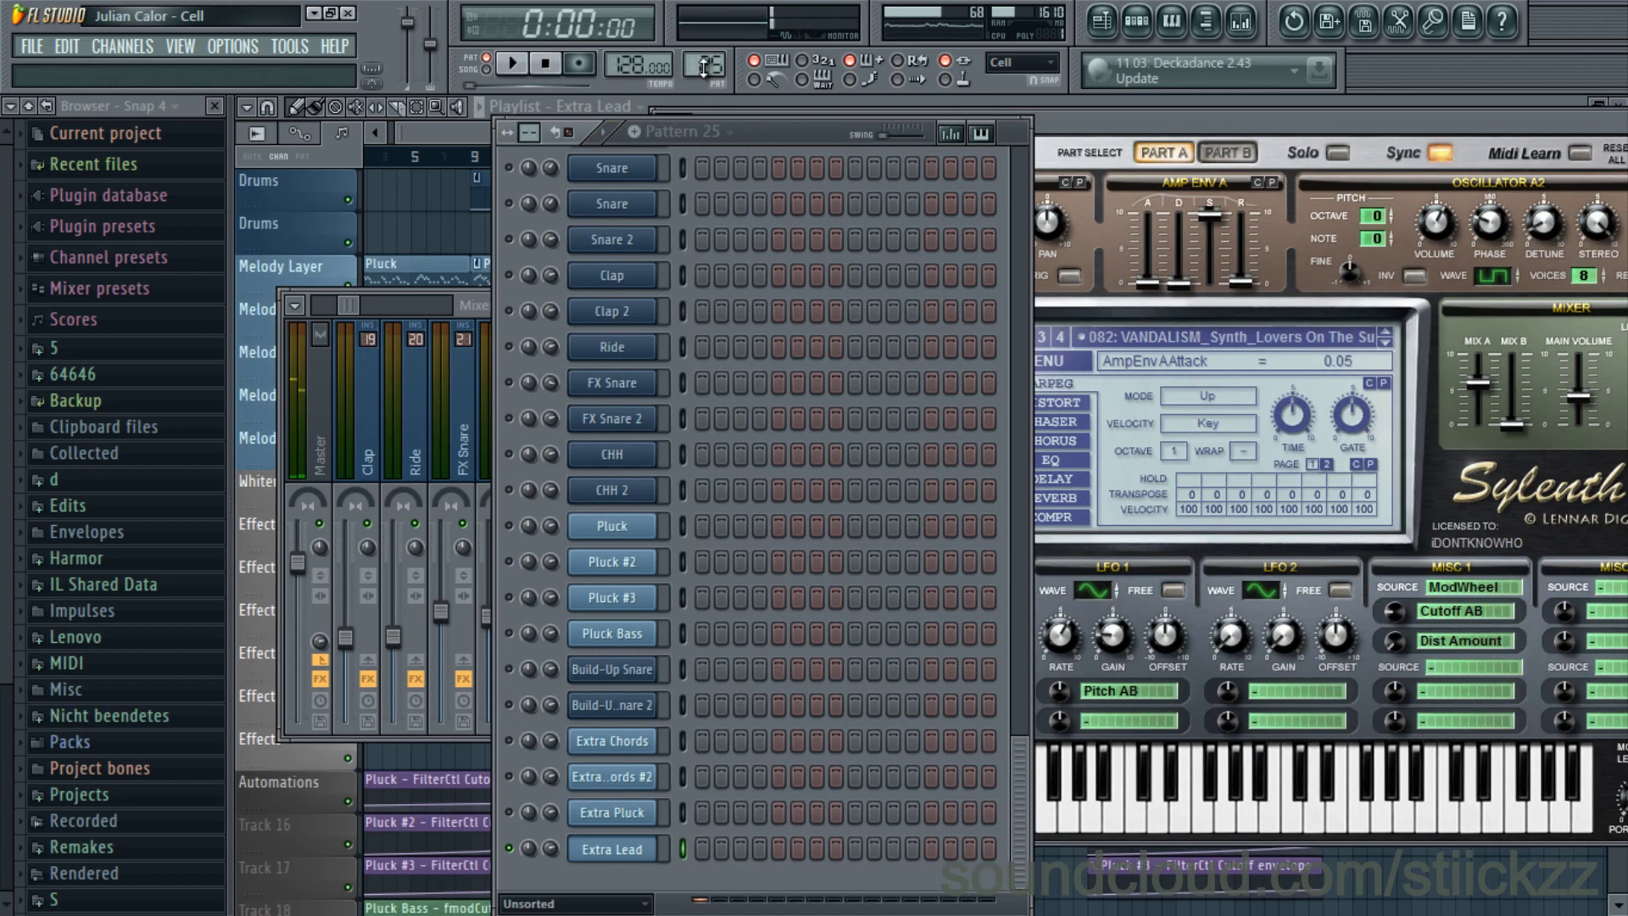
{"action": "key", "text": "space"}
{"action": "left_click_drag", "start_coordinate": [704, 68], "coordinate": [792, 844]}
{"action": "key", "text": "space"}
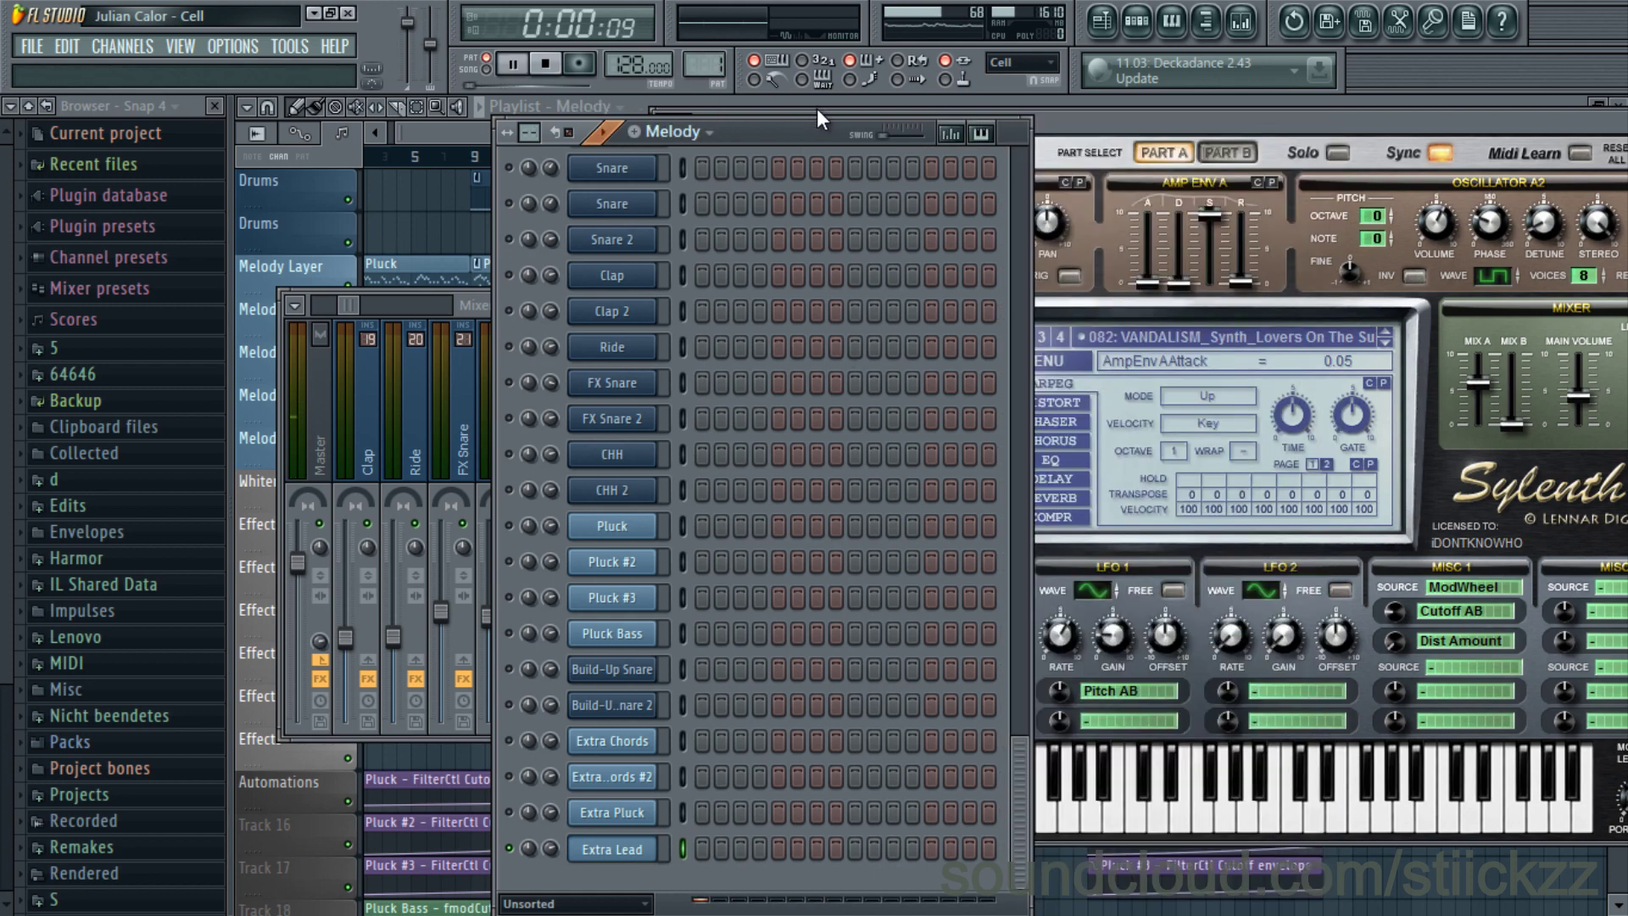
- Bring up the playlist, view the full arrangement and start song playback from the beginning
{"action": "left_click", "coordinate": [824, 101]}
{"action": "key", "text": "space"}
{"action": "left_click_drag", "start_coordinate": [540, 138], "coordinate": [450, 138]}
{"action": "scroll", "coordinate": [442, 212], "scroll_direction": "down", "scroll_amount": 5}
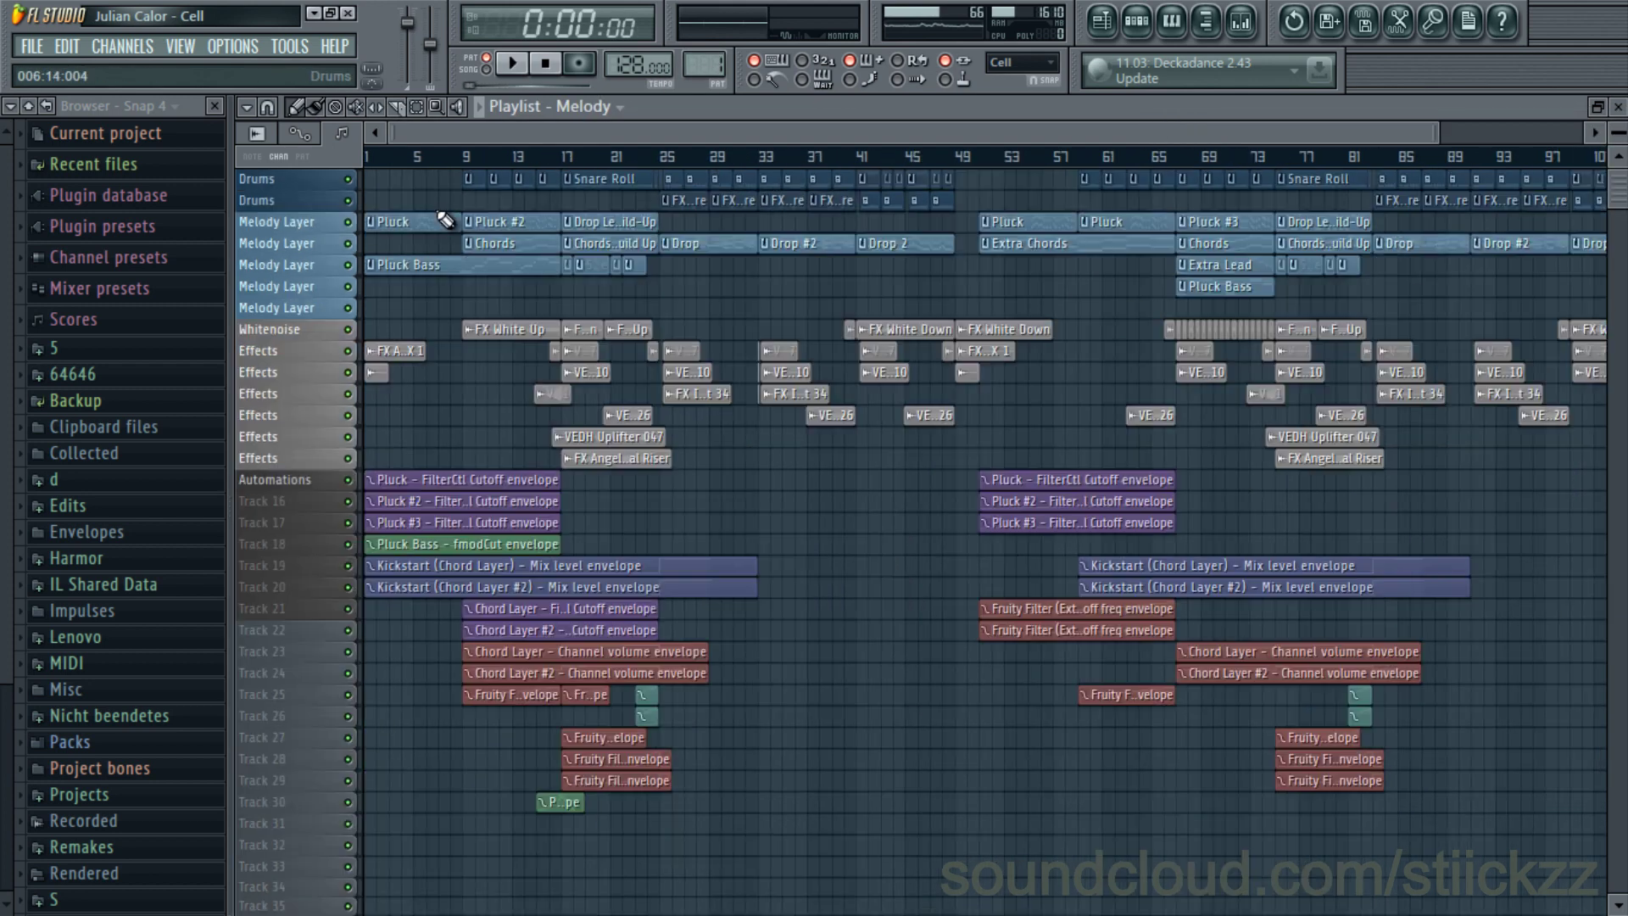
{"action": "scroll", "coordinate": [644, 176], "scroll_direction": "up", "scroll_amount": 2}
{"action": "scroll", "coordinate": [644, 177], "scroll_direction": "up", "scroll_amount": 2}
{"action": "key", "text": "space"}
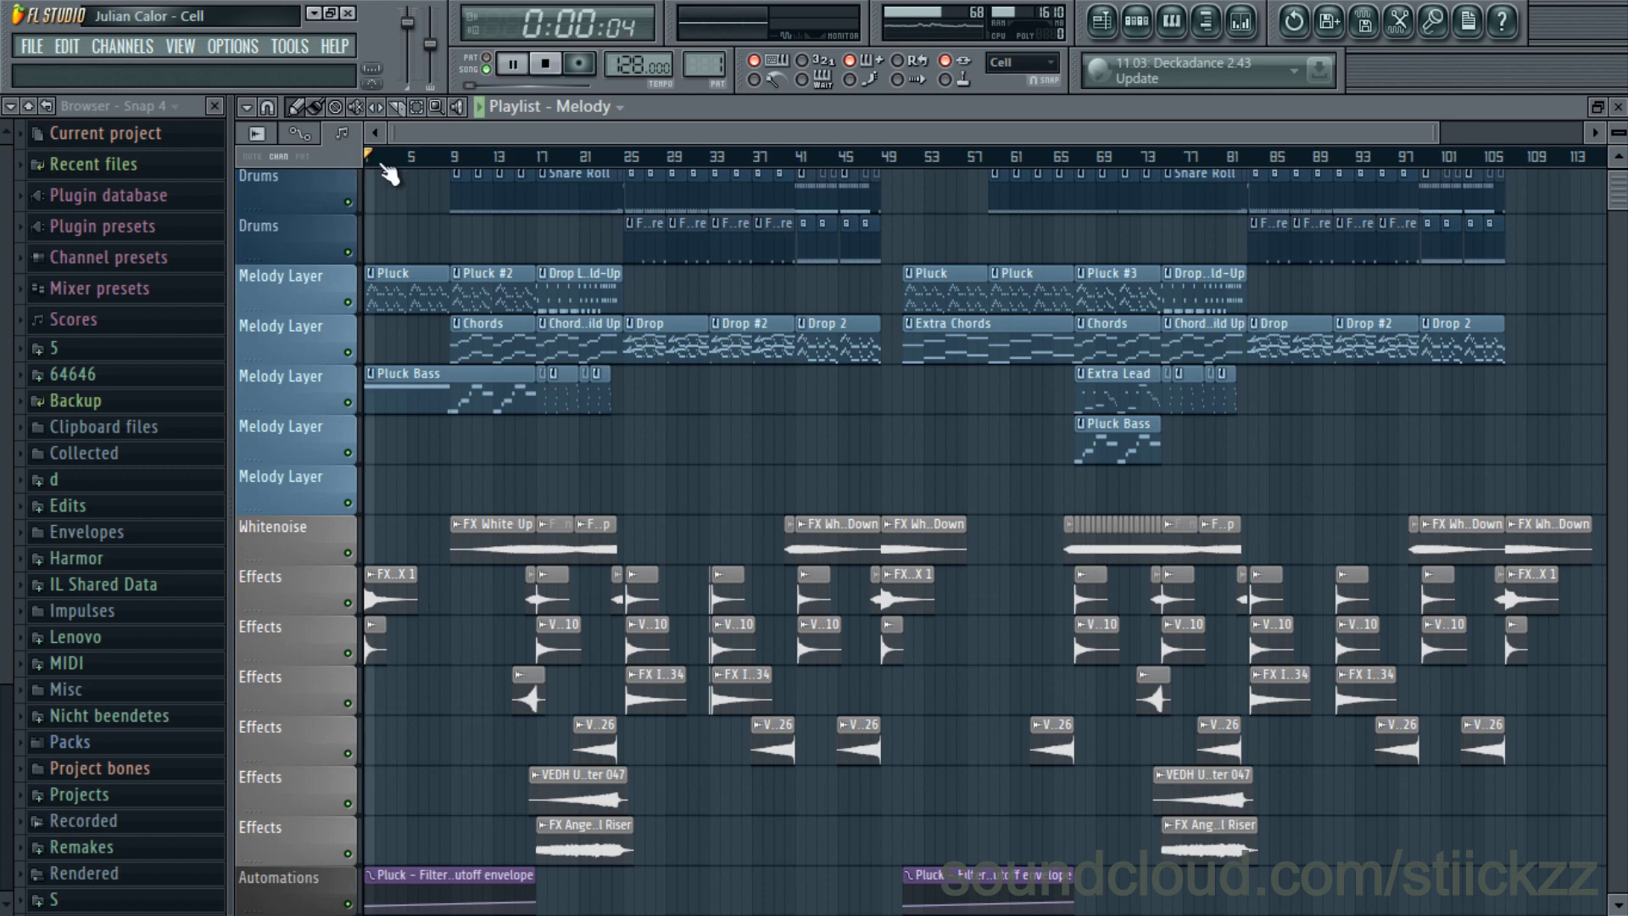
- Set the song position to bar 9, re-enable all channels in the step sequencer and play the song
{"action": "left_click", "coordinate": [462, 168]}
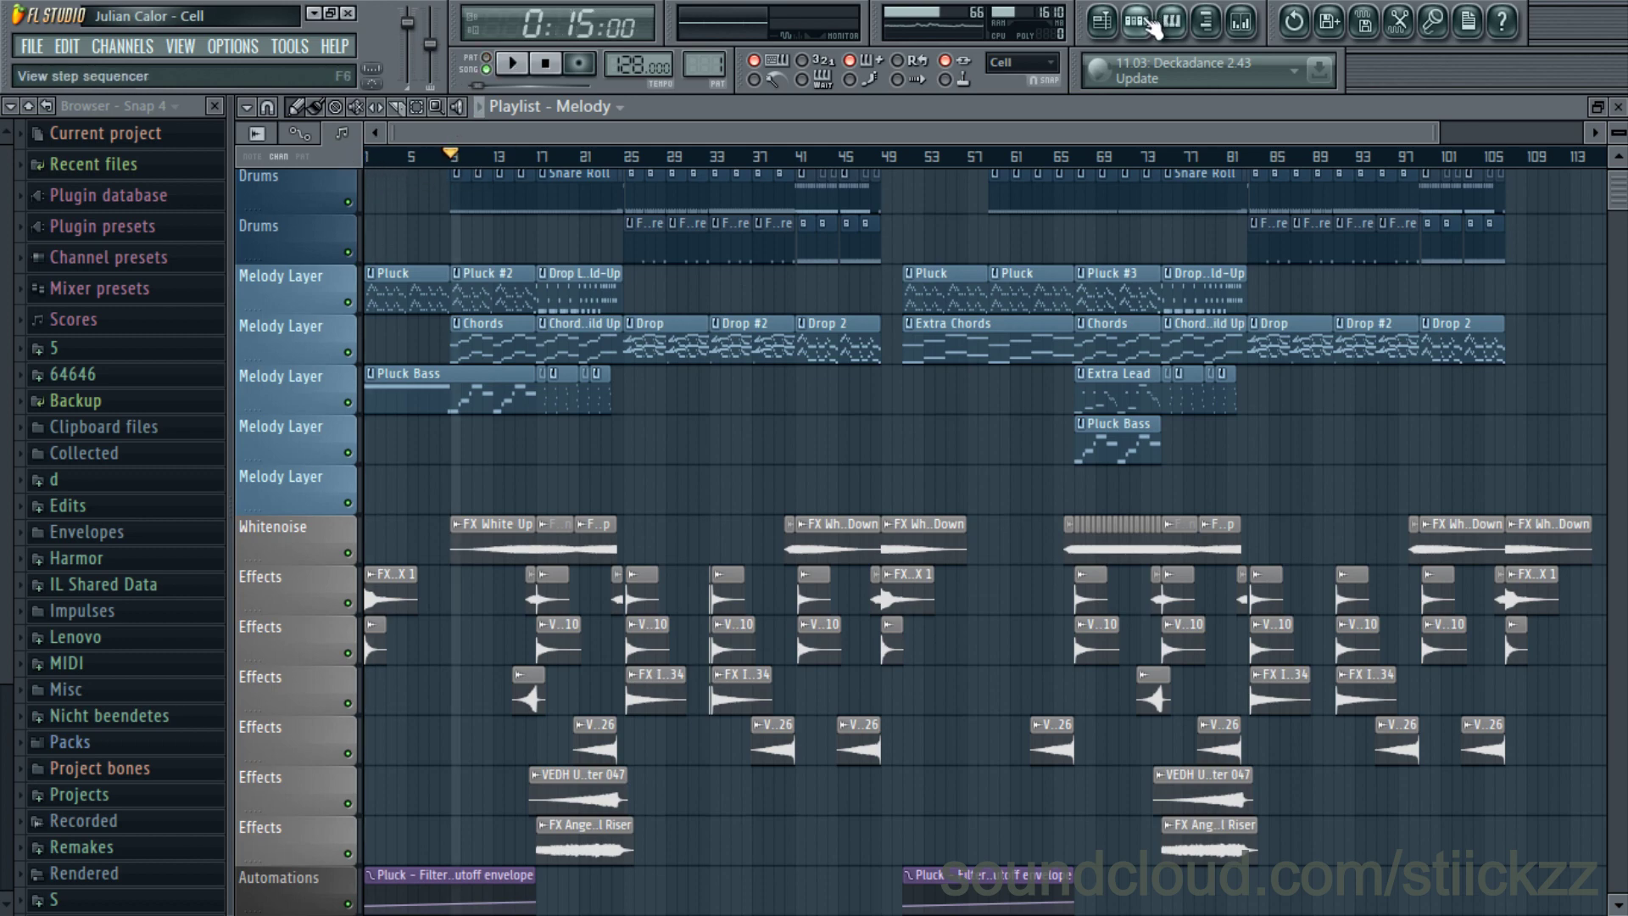
{"action": "left_click", "coordinate": [1140, 22]}
{"action": "right_click", "coordinate": [426, 494]}
{"action": "key", "text": "space"}
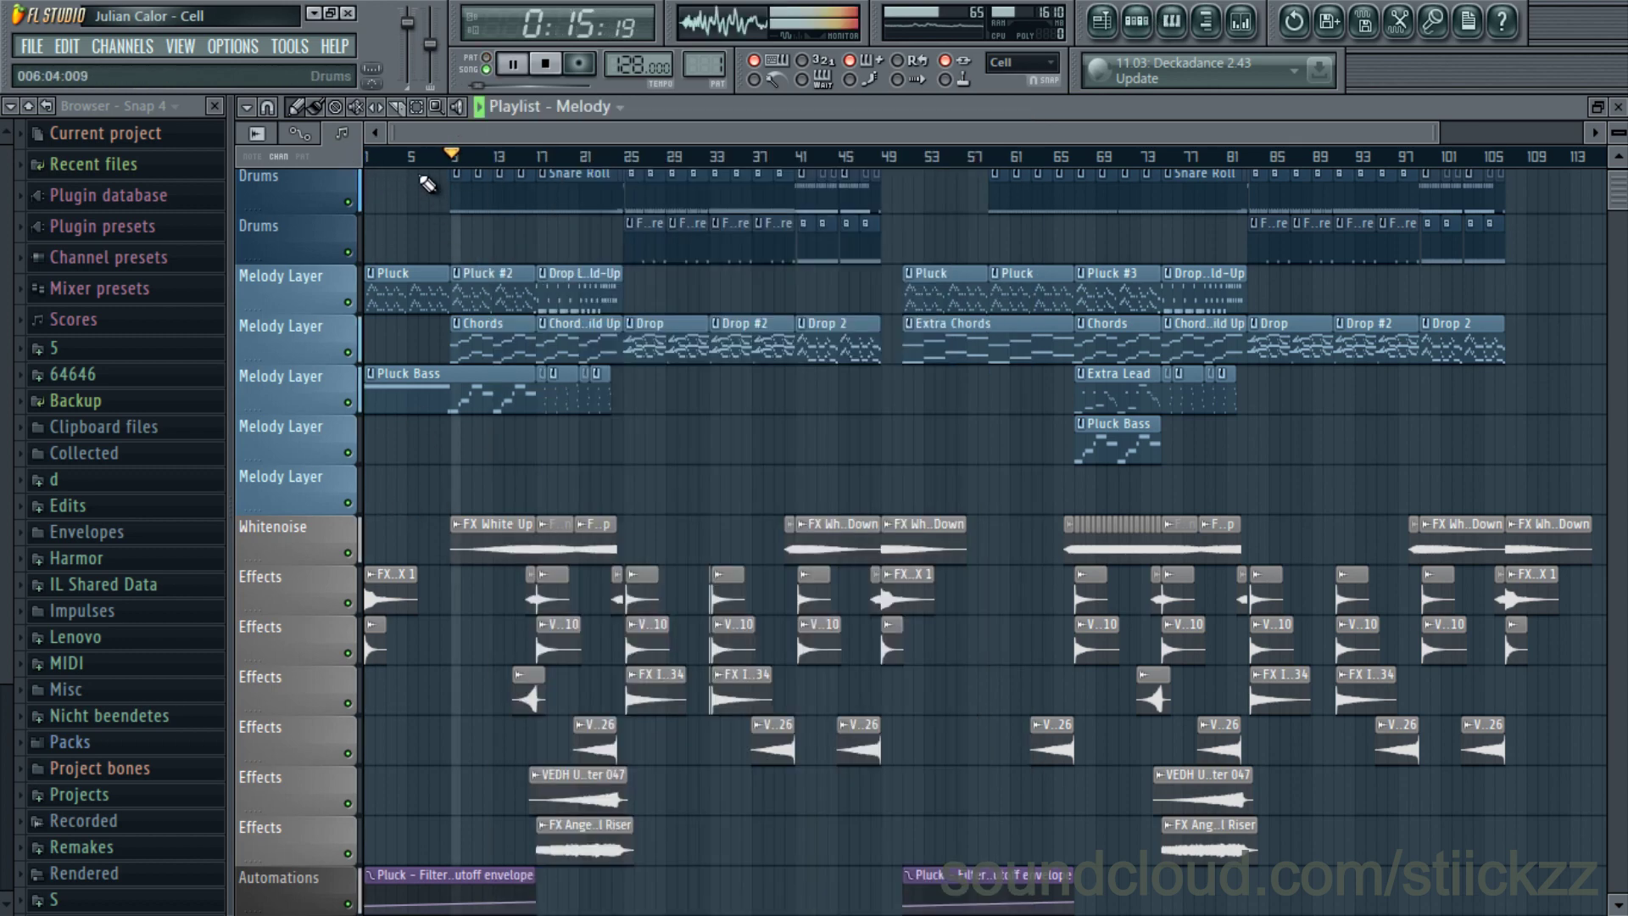
- Stop playback, set the song position to bar 25 and open the mixer with the Master track selected
{"action": "left_click", "coordinate": [367, 159]}
{"action": "key", "text": "space"}
{"action": "left_click", "coordinate": [634, 166]}
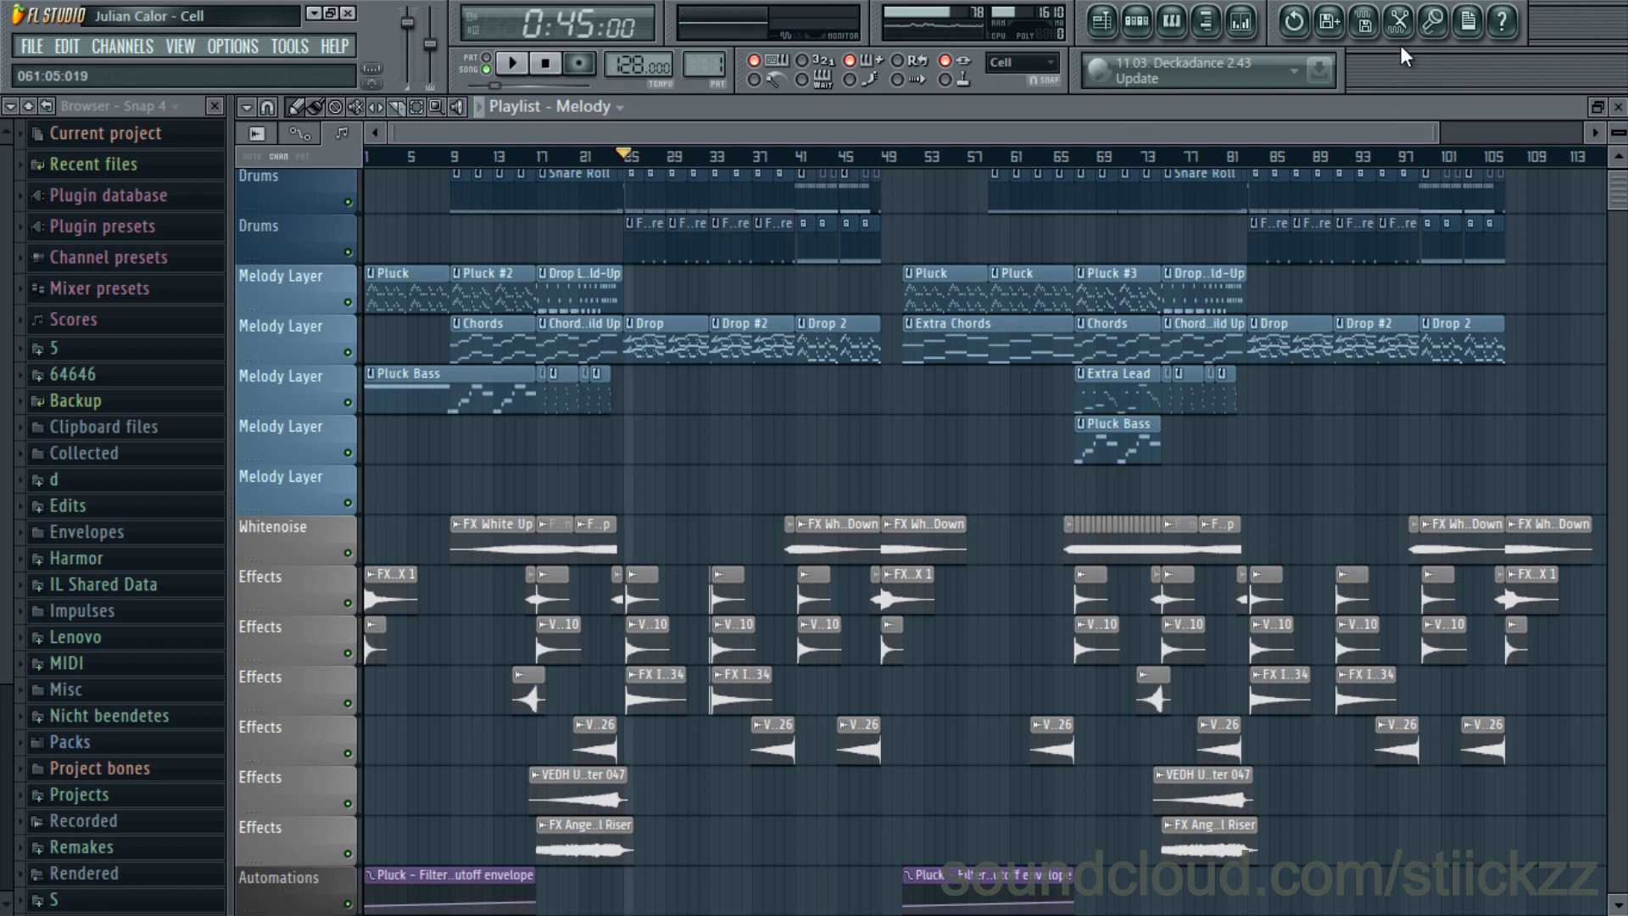
{"action": "left_click", "coordinate": [1240, 23]}
{"action": "left_click", "coordinate": [321, 471]}
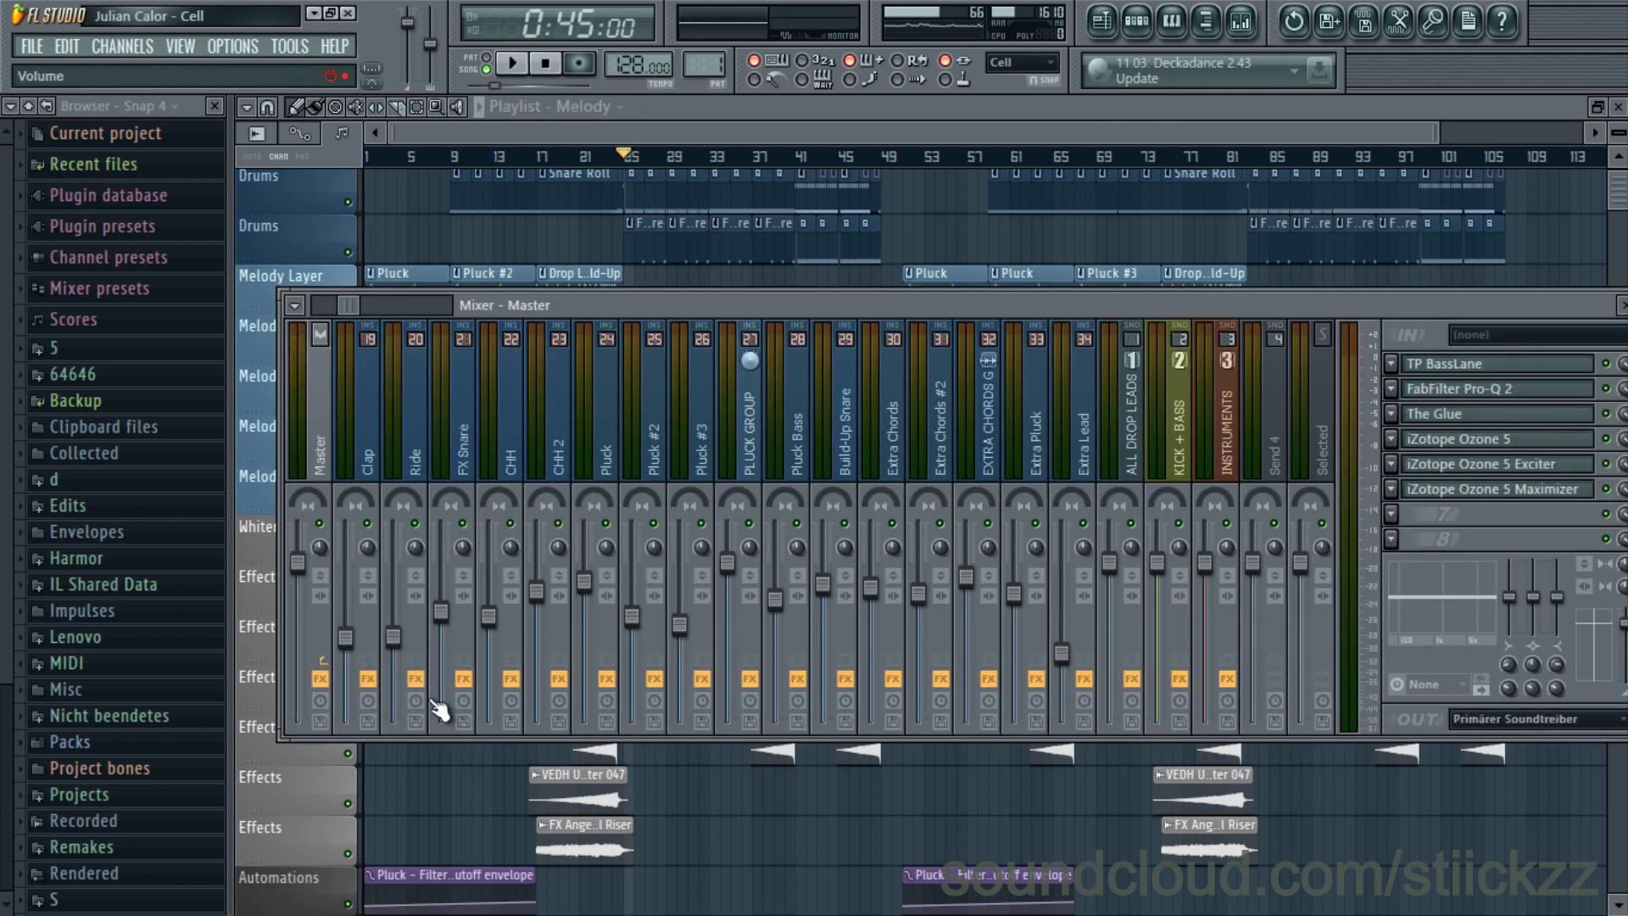
- Play the song from bar 25 and compare the mix with the Master track's effects bypassed and enabled
{"action": "key", "text": "space"}
{"action": "key", "text": "F9"}
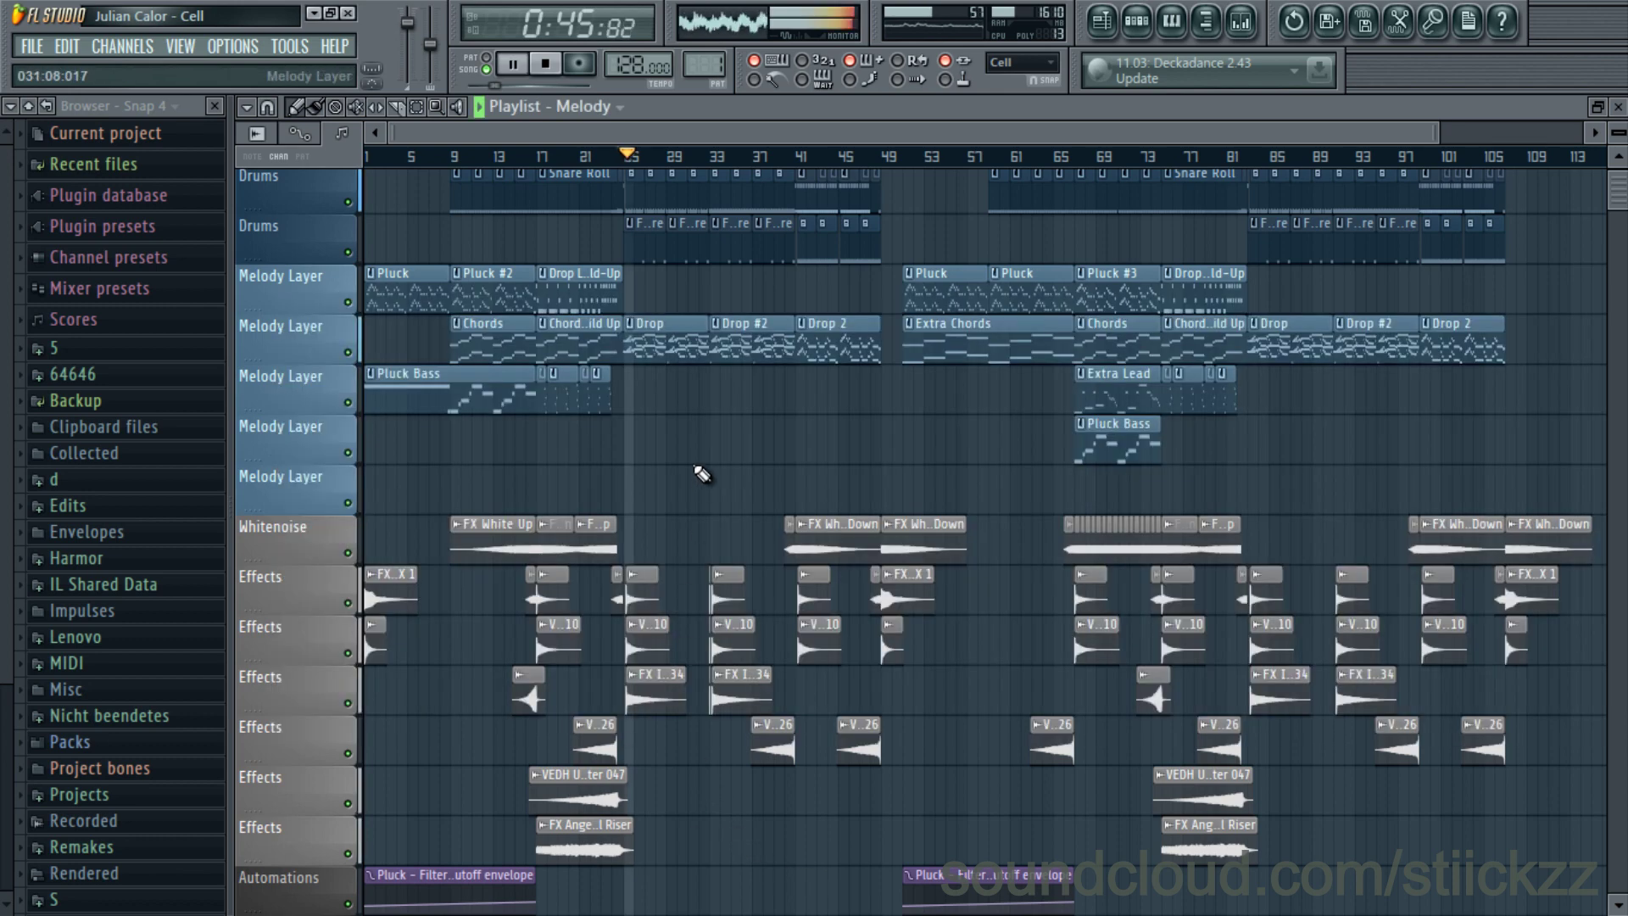
{"action": "scroll", "coordinate": [642, 466], "scroll_direction": "up", "scroll_amount": 1}
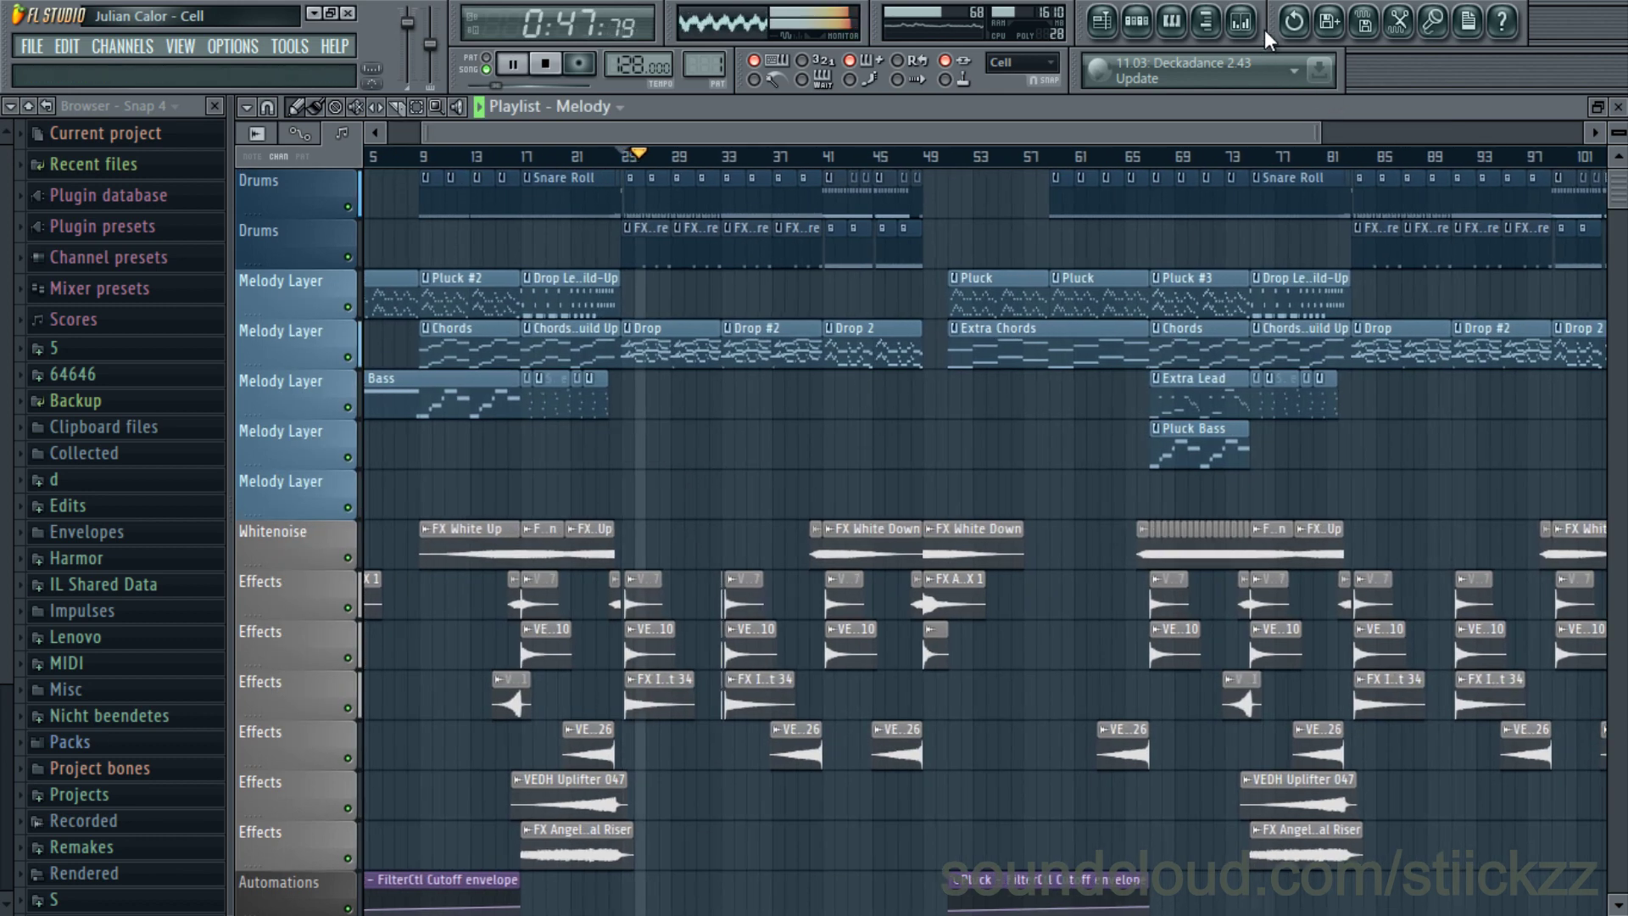
{"action": "left_click", "coordinate": [1240, 21]}
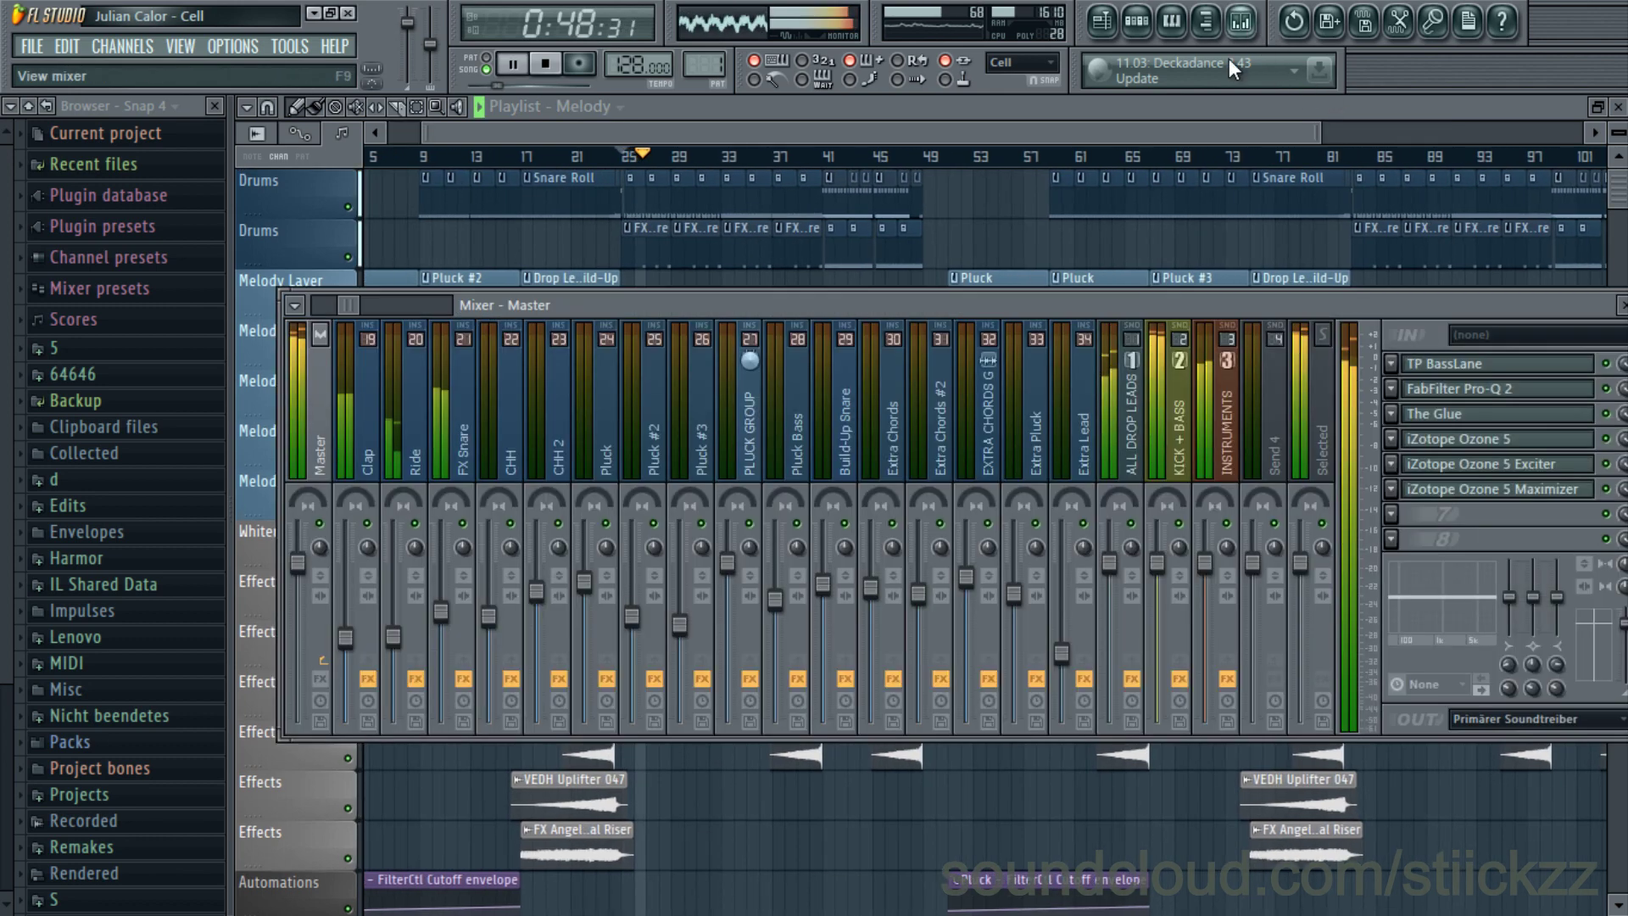
{"action": "left_click", "coordinate": [321, 679]}
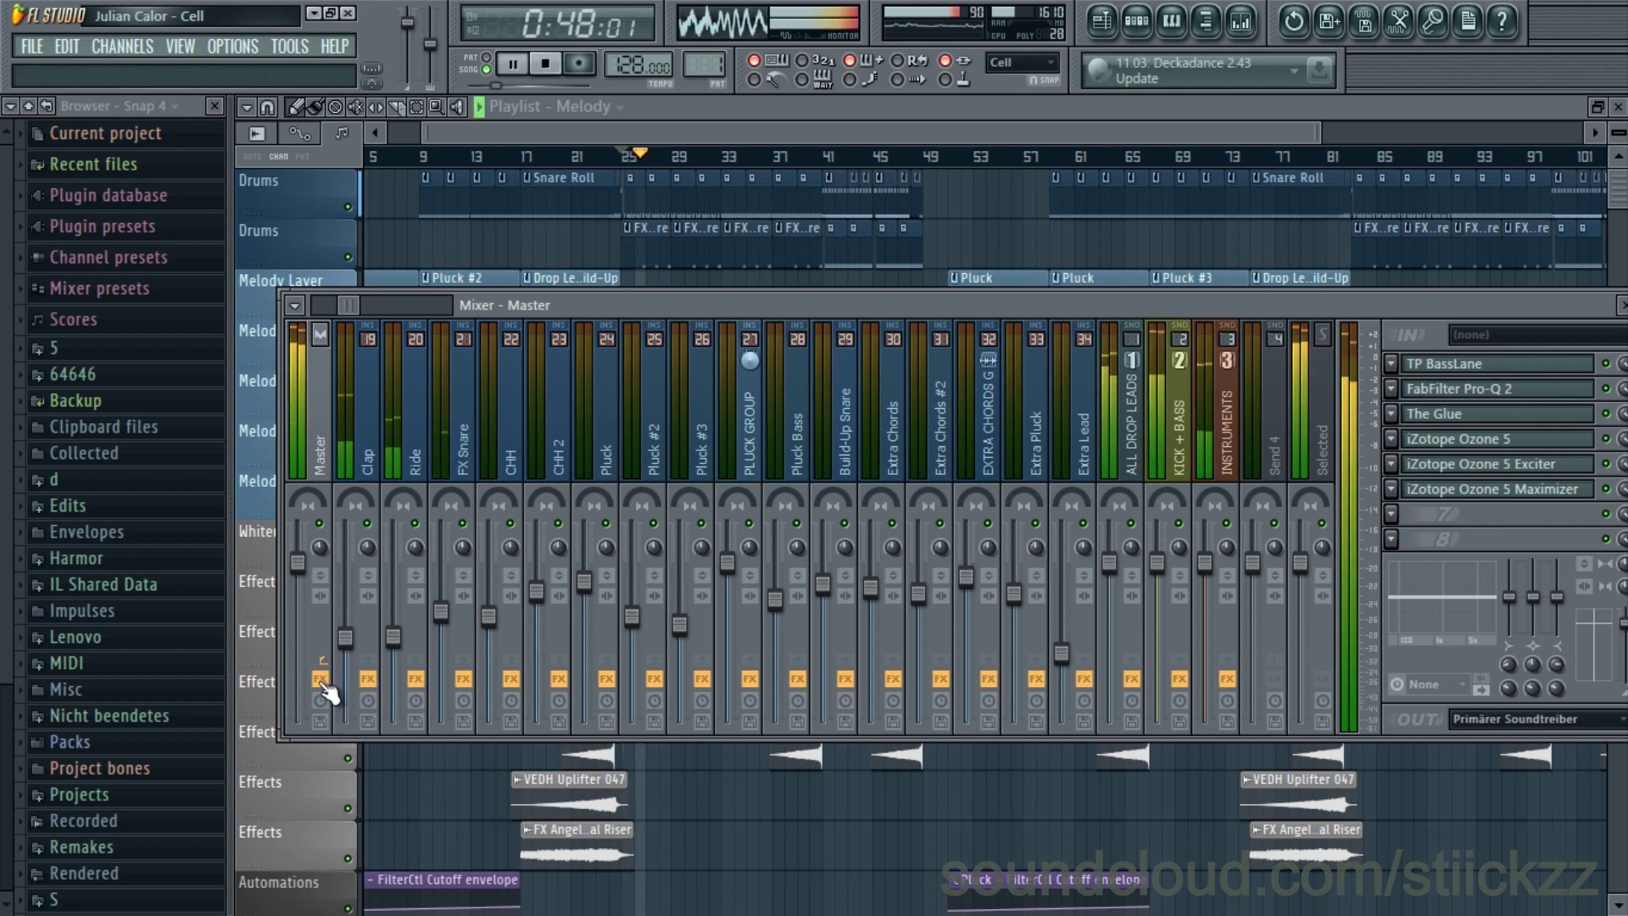
{"action": "left_click", "coordinate": [746, 833]}
{"action": "key", "text": "space"}
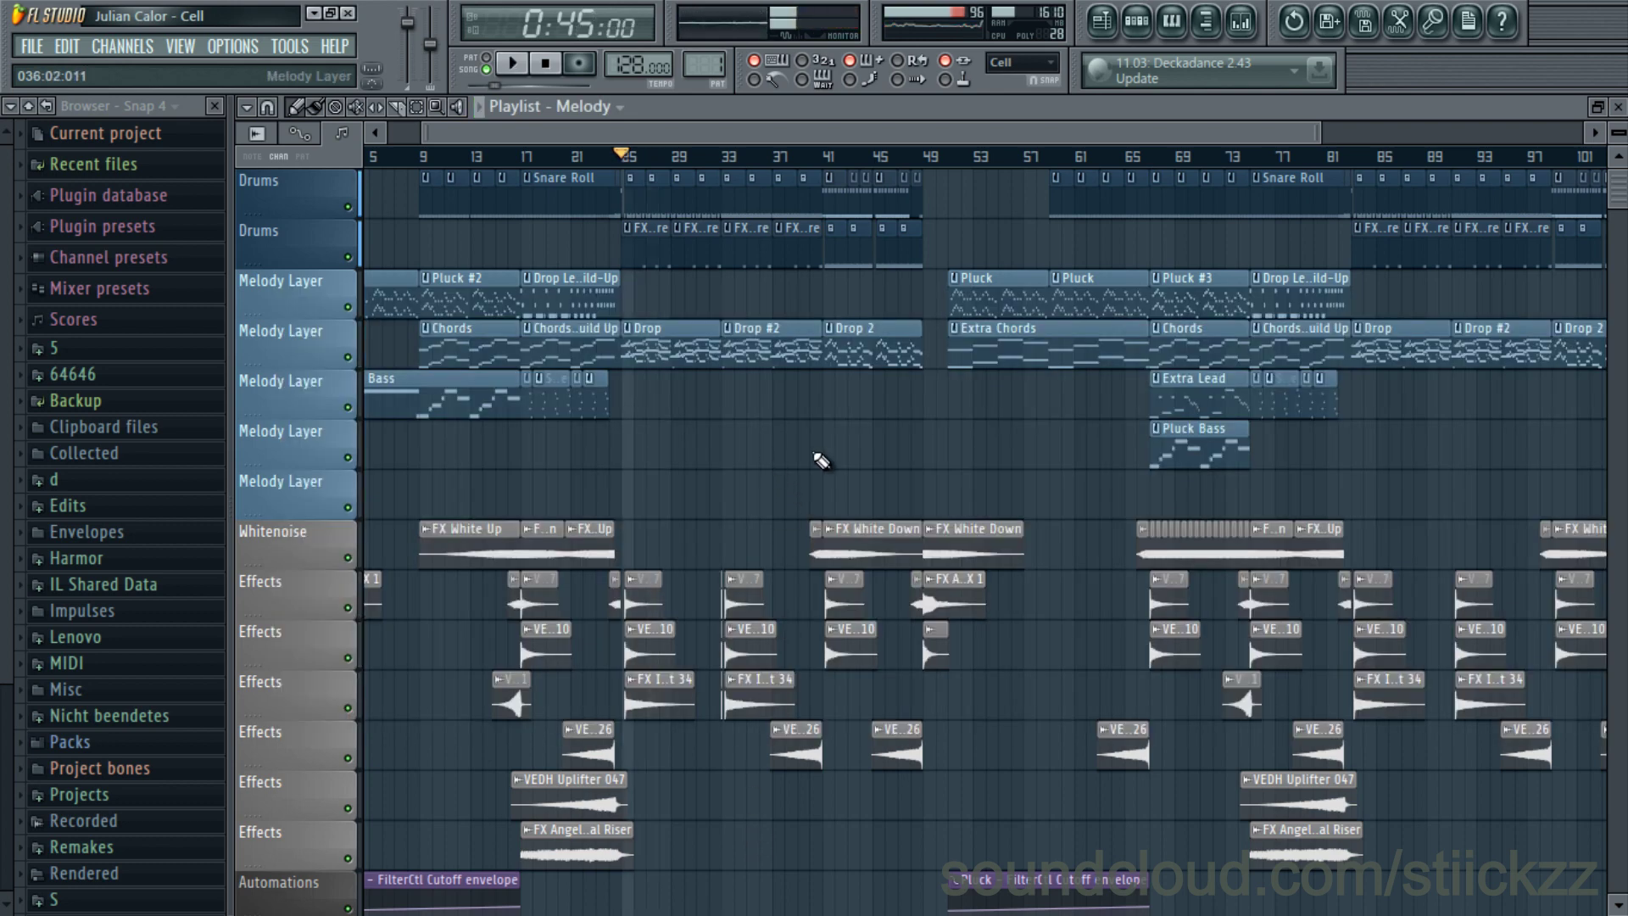
- Audition later sections of the arrangement, settle the song position on the second drop at bar 83 and stop playback
{"action": "left_click", "coordinate": [1093, 159]}
{"action": "key", "text": "space"}
{"action": "left_click", "coordinate": [1217, 159]}
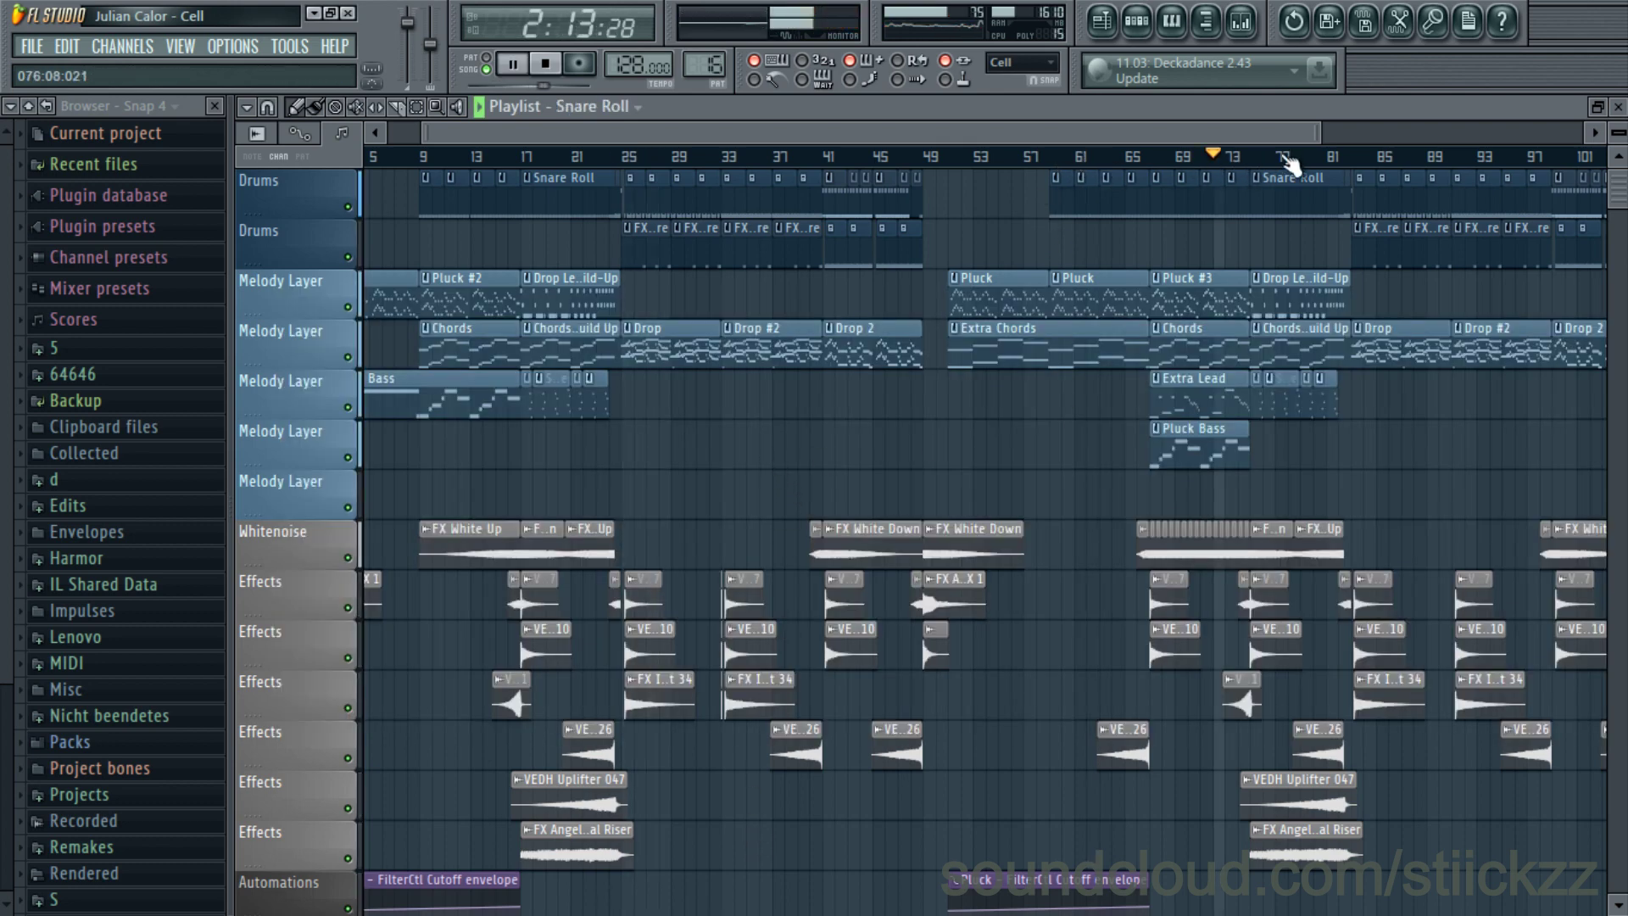
{"action": "left_click", "coordinate": [1357, 161]}
{"action": "scroll", "coordinate": [1540, 323], "scroll_direction": "down", "scroll_amount": 2}
{"action": "scroll", "coordinate": [1163, 257], "scroll_direction": "up", "scroll_amount": 4}
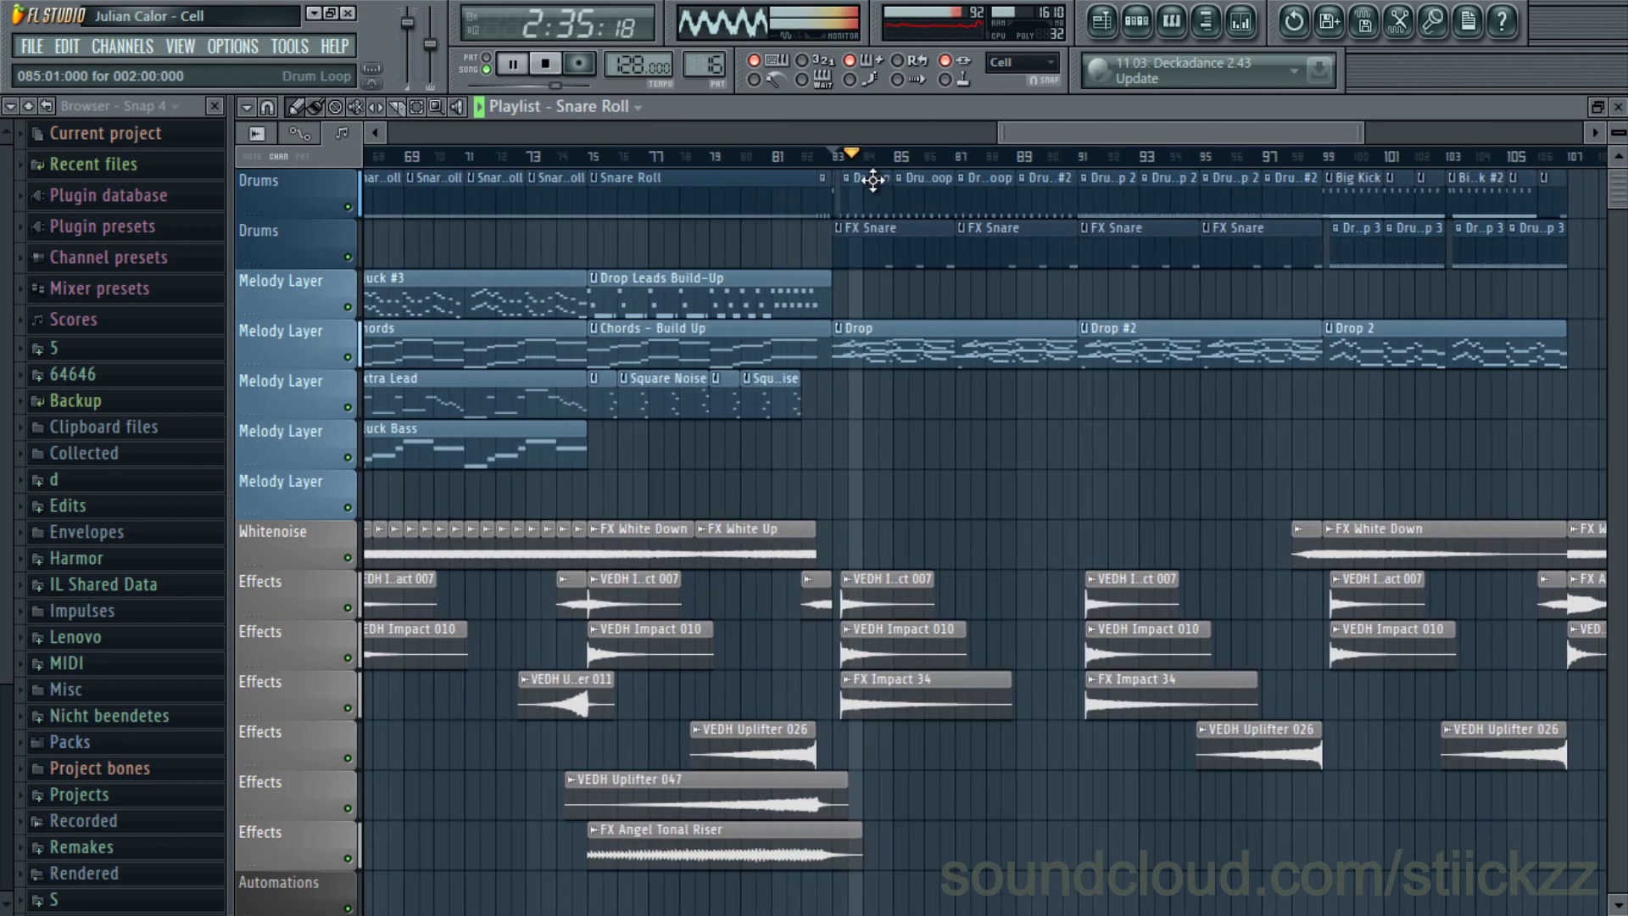
{"action": "left_click", "coordinate": [816, 160]}
{"action": "scroll", "coordinate": [883, 309], "scroll_direction": "up", "scroll_amount": 3}
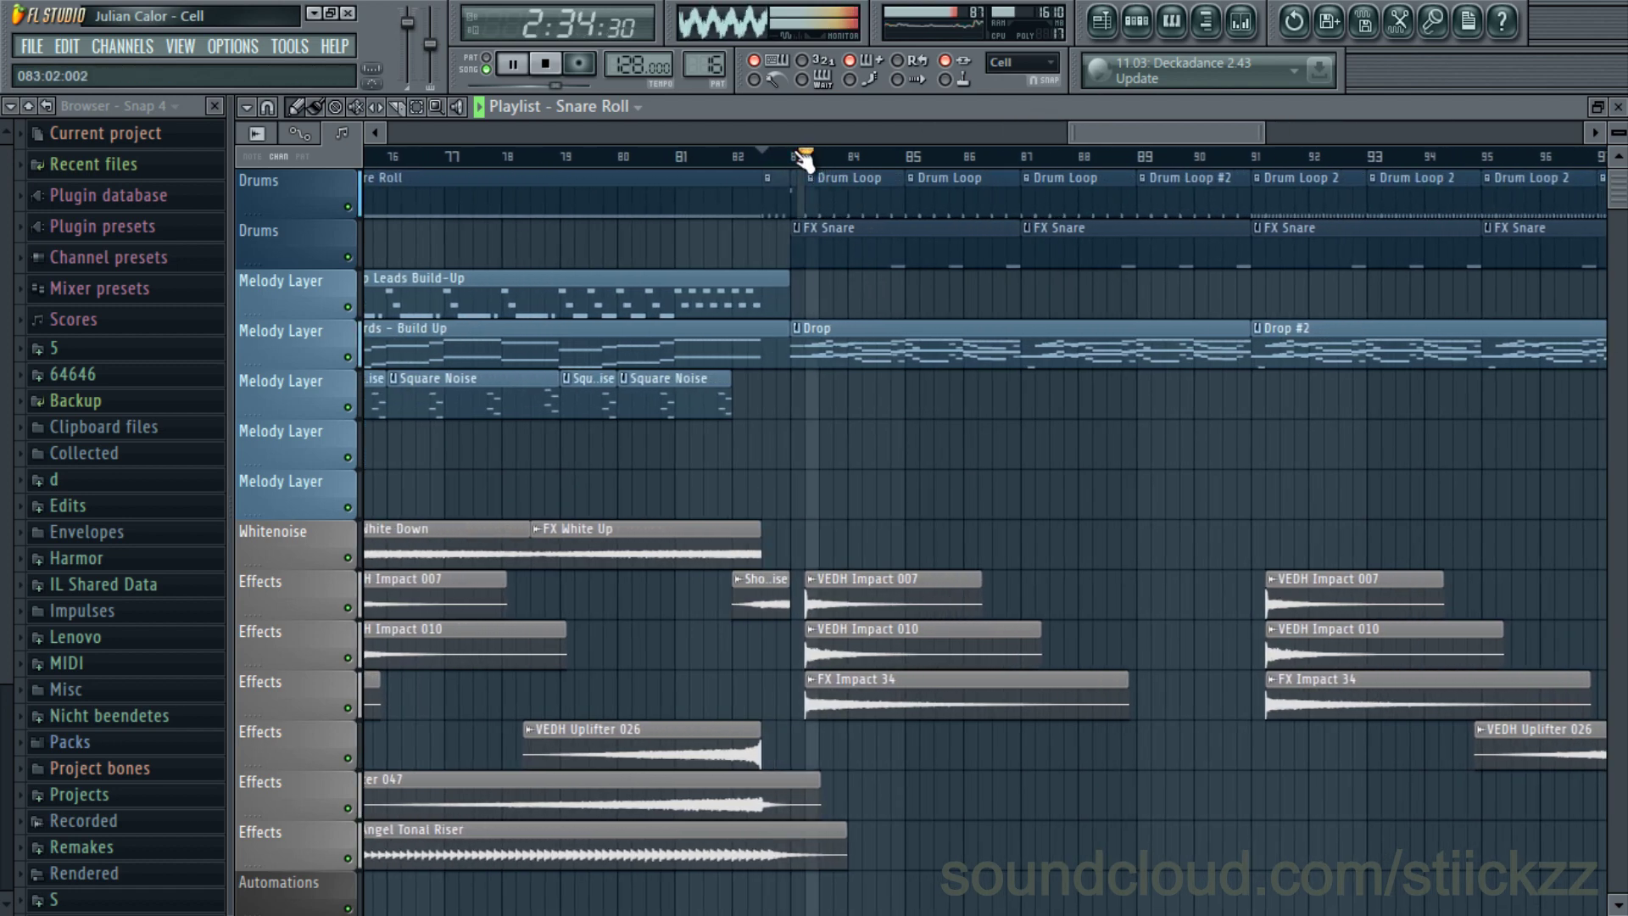
{"action": "key", "text": "space"}
- Bring the mixer back up, disable the Master track's effects and play the song from bar 83
{"action": "left_click", "coordinate": [1246, 23]}
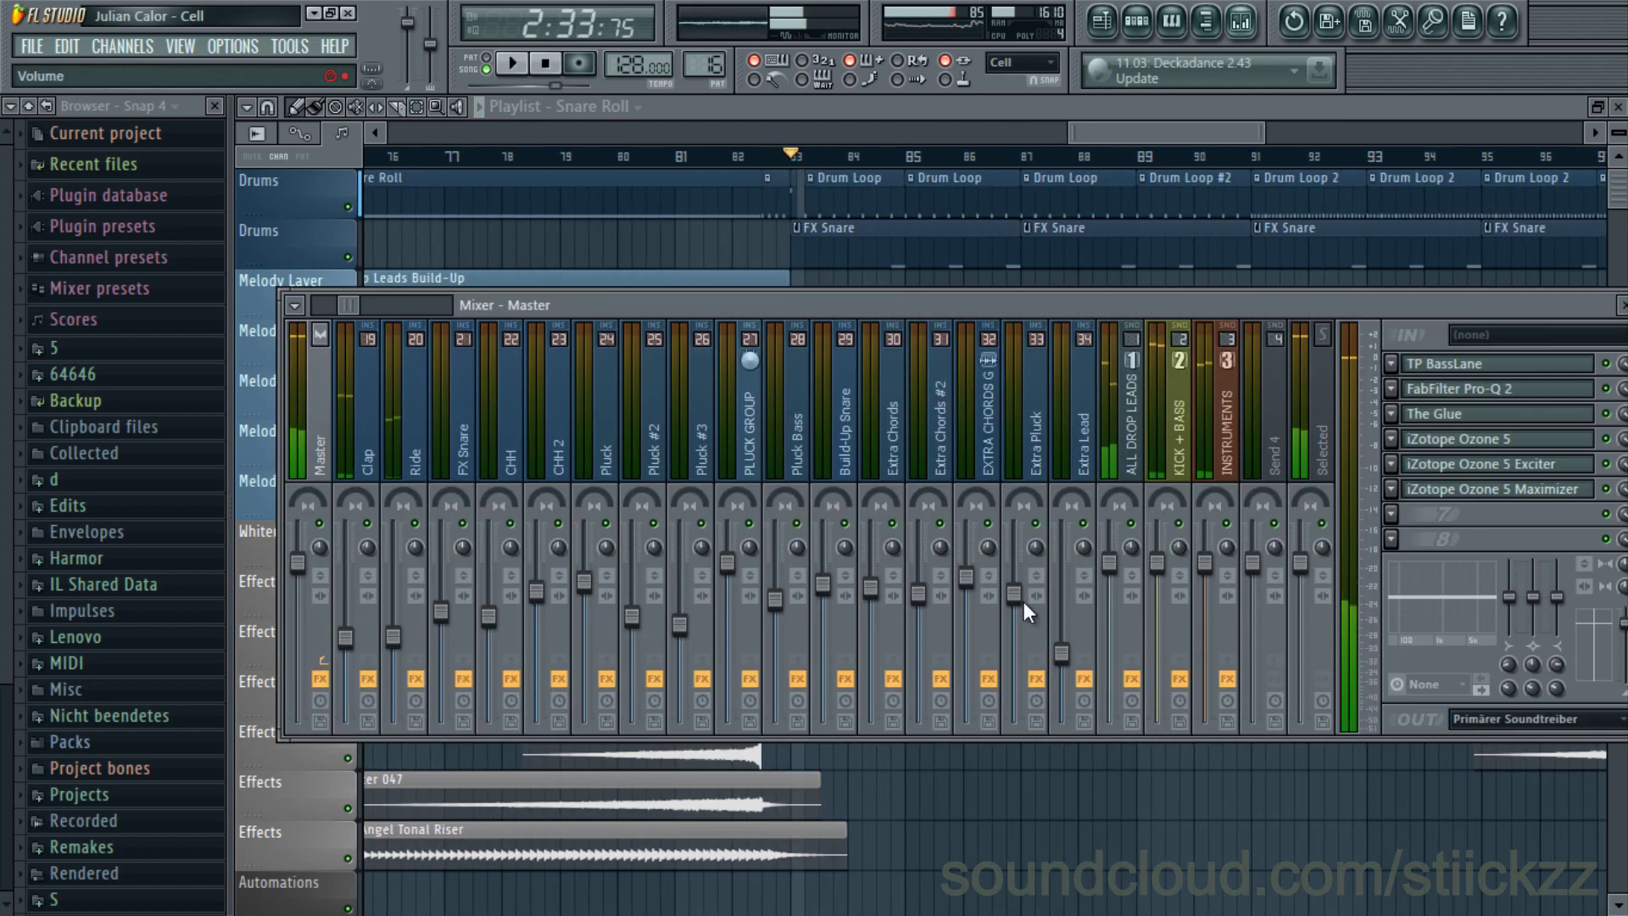
{"action": "left_click", "coordinate": [320, 681]}
{"action": "key", "text": "space"}
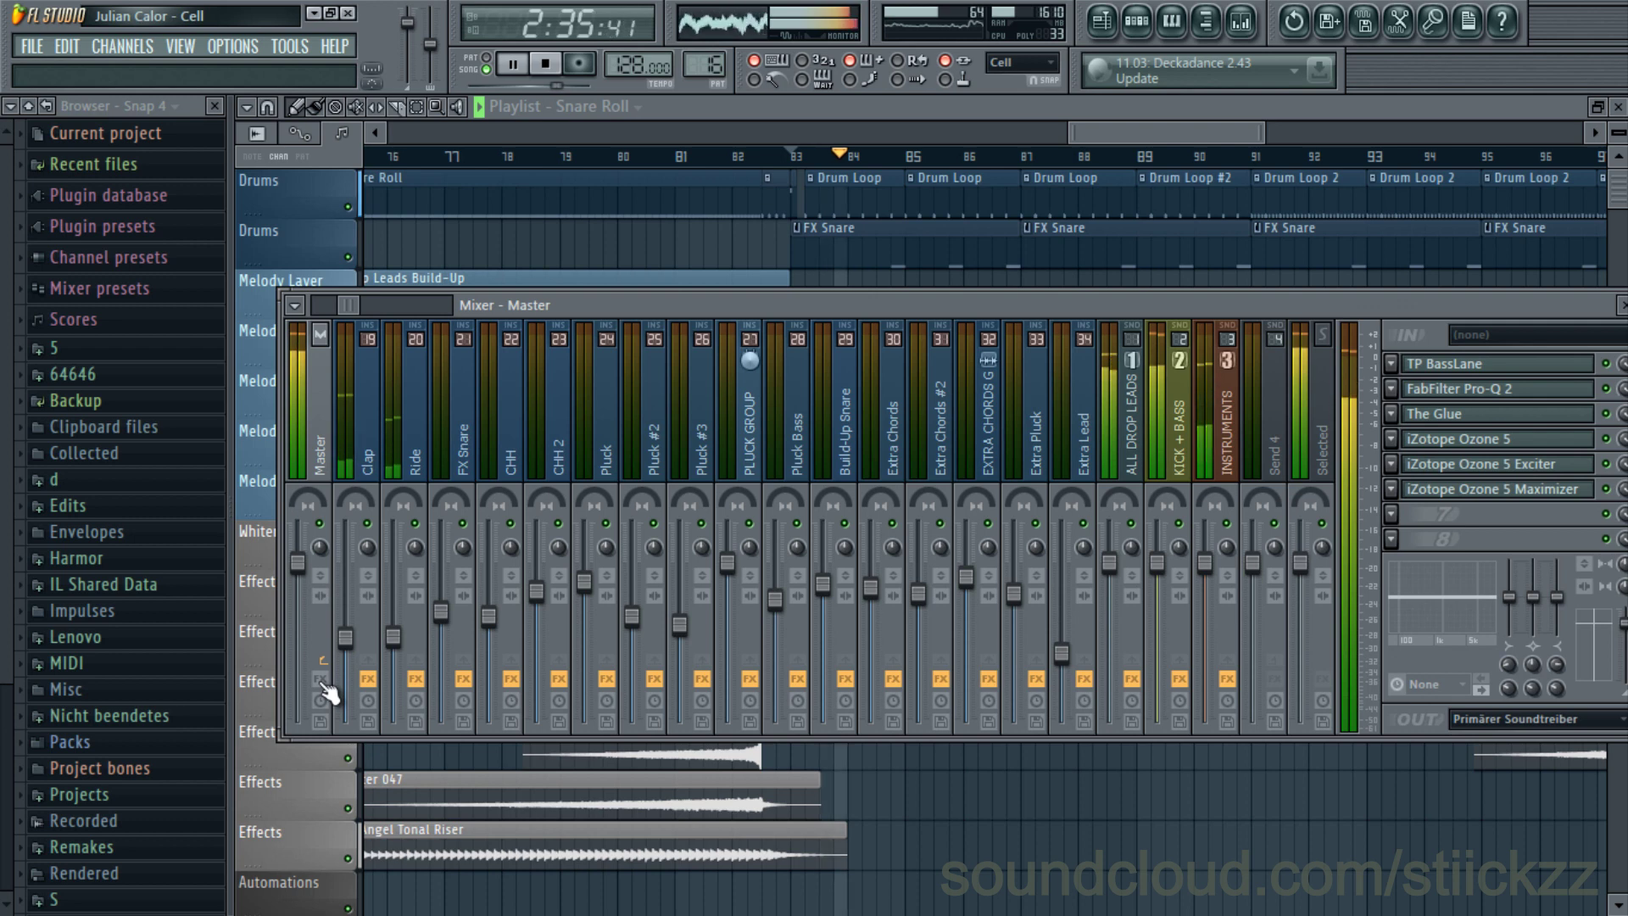
- Select the INSTRUMENTS track, disable the effects on KICK + BASS and INSTRUMENTS, and check both tracks' volume faders
{"action": "left_click", "coordinate": [1132, 680]}
{"action": "left_click", "coordinate": [1202, 680]}
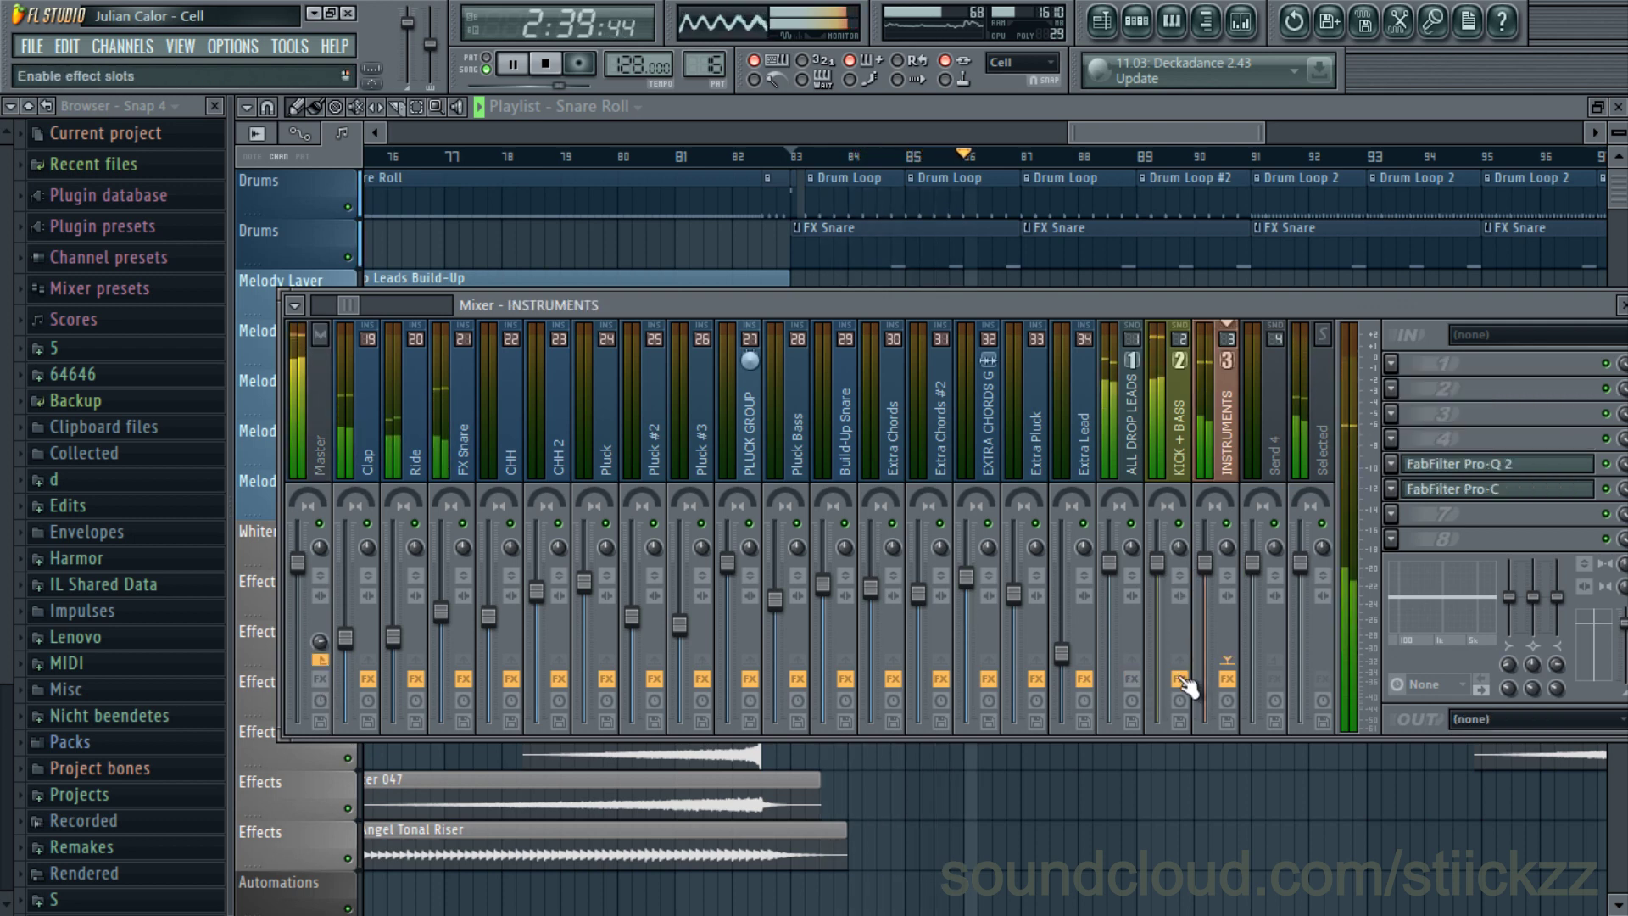
{"action": "left_click", "coordinate": [1181, 679]}
{"action": "left_click", "coordinate": [1227, 680]}
{"action": "right_click", "coordinate": [1203, 562]}
{"action": "left_click", "coordinate": [1230, 576]}
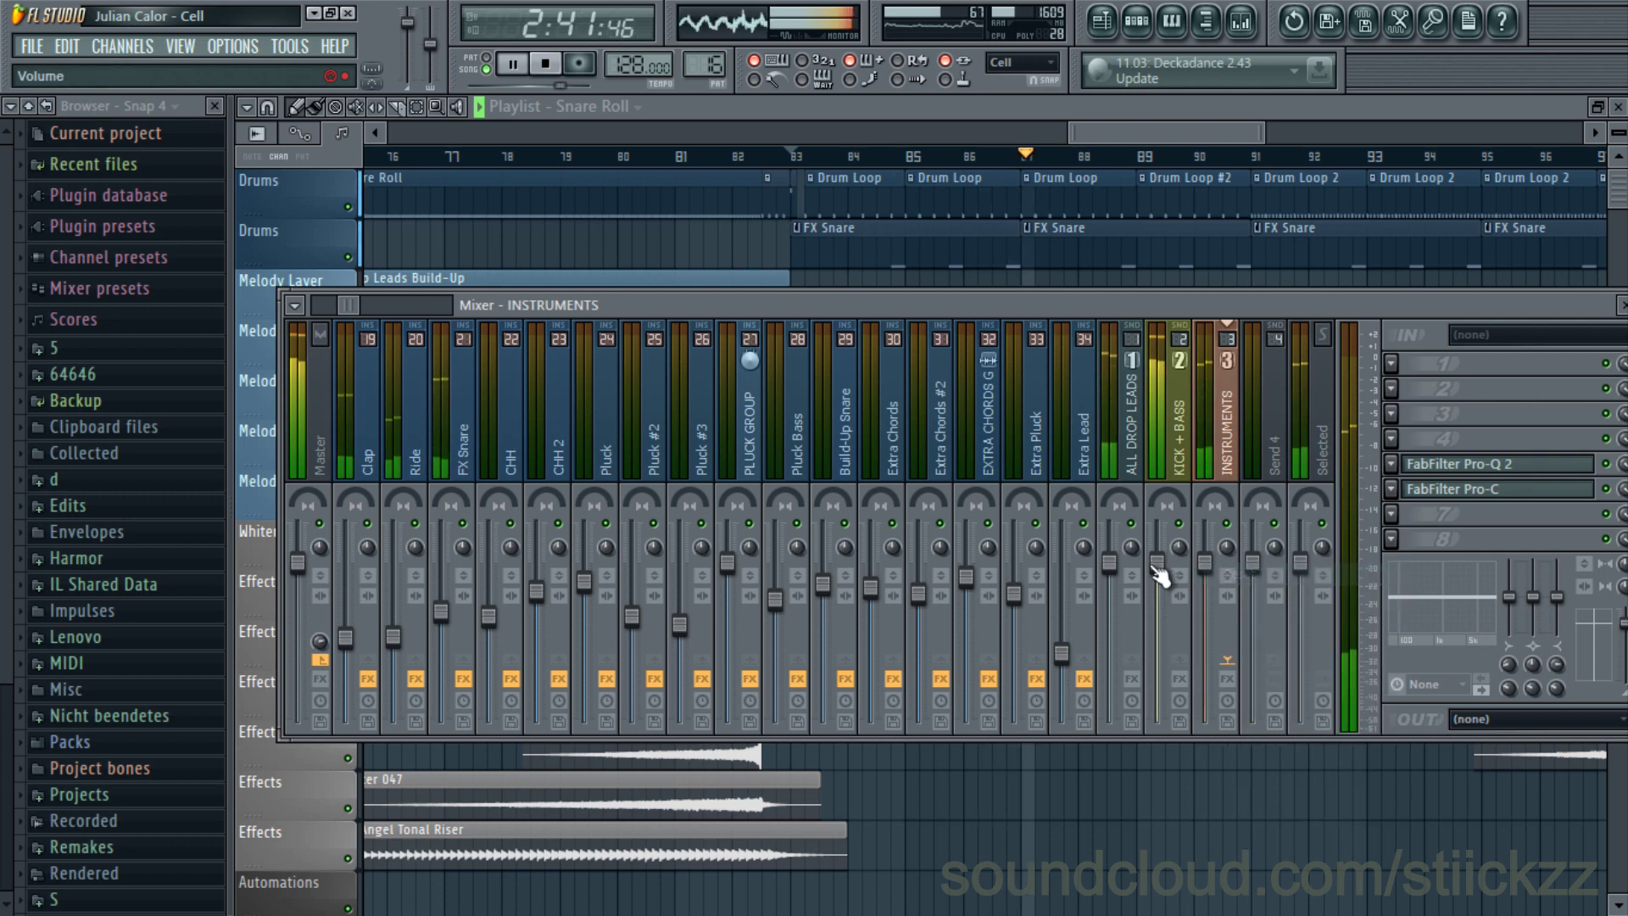
{"action": "right_click", "coordinate": [1153, 566]}
{"action": "left_click", "coordinate": [1181, 575]}
- Re-enable the effects on the INSTRUMENTS, KICK + BASS and Master tracks while the song plays
{"action": "left_click", "coordinate": [1227, 679]}
{"action": "left_click", "coordinate": [1179, 681]}
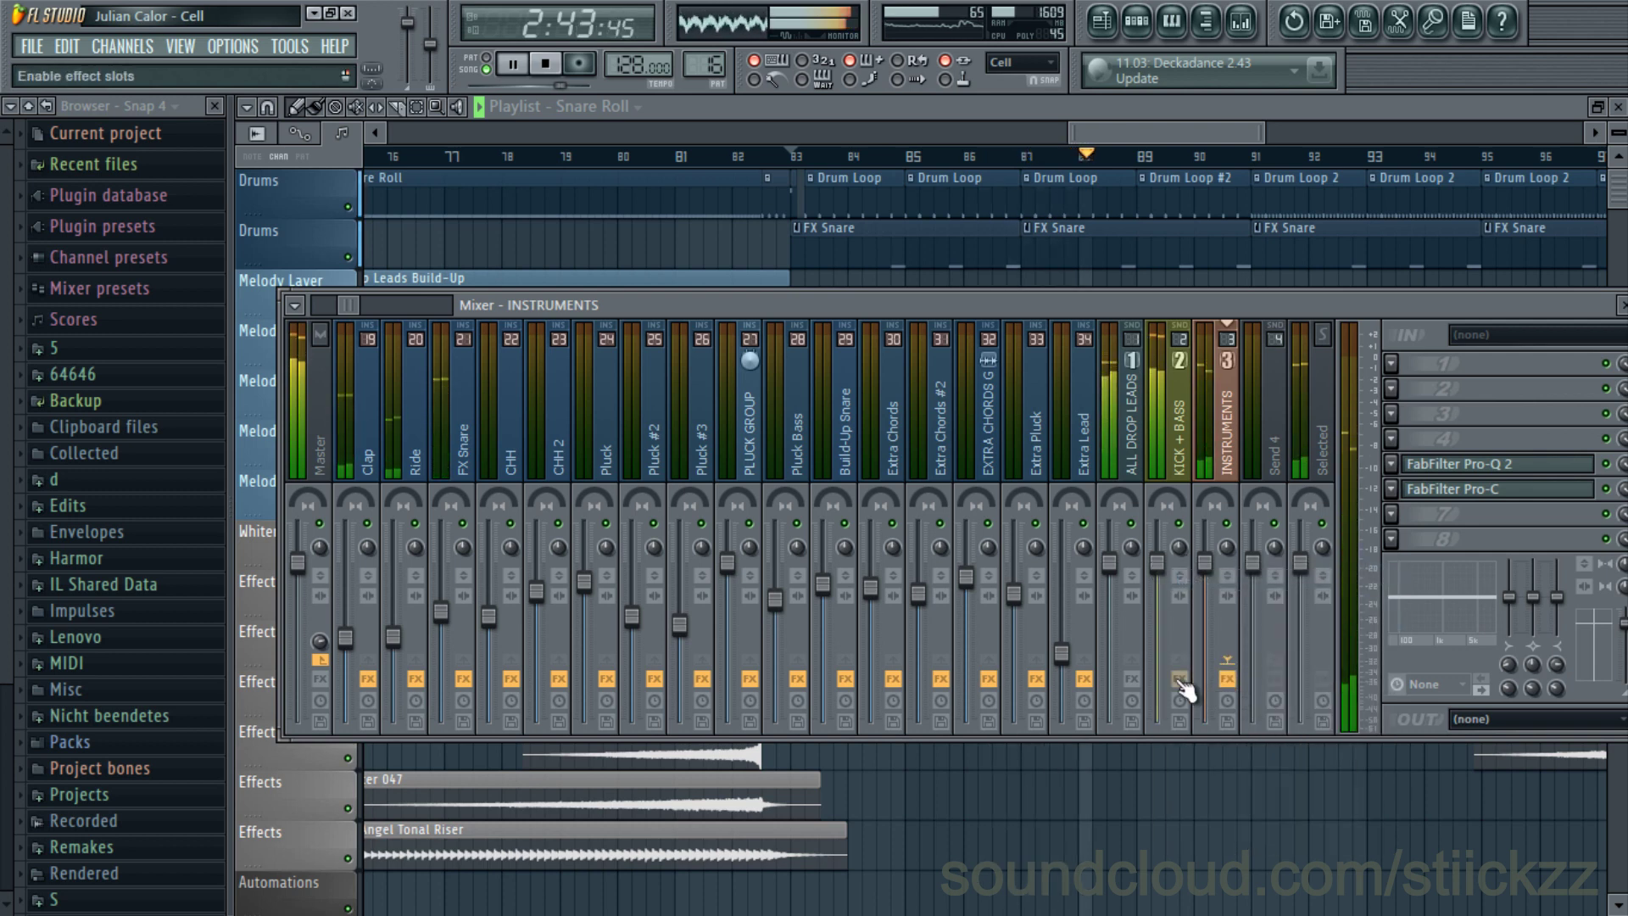
{"action": "left_click", "coordinate": [1132, 679]}
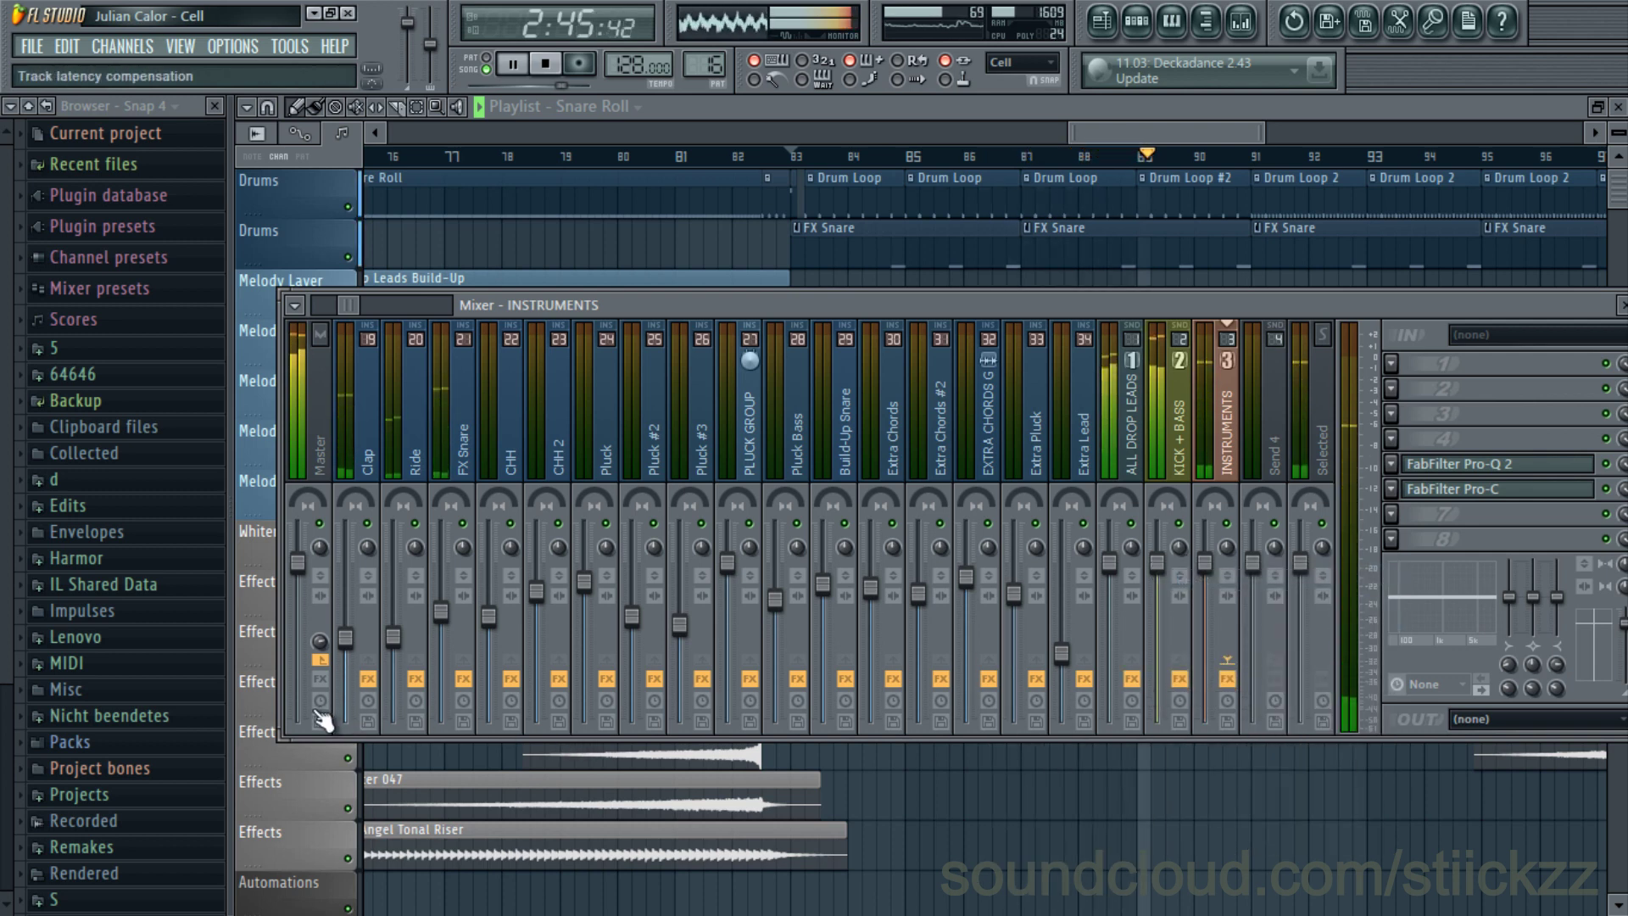
{"action": "left_click", "coordinate": [320, 679]}
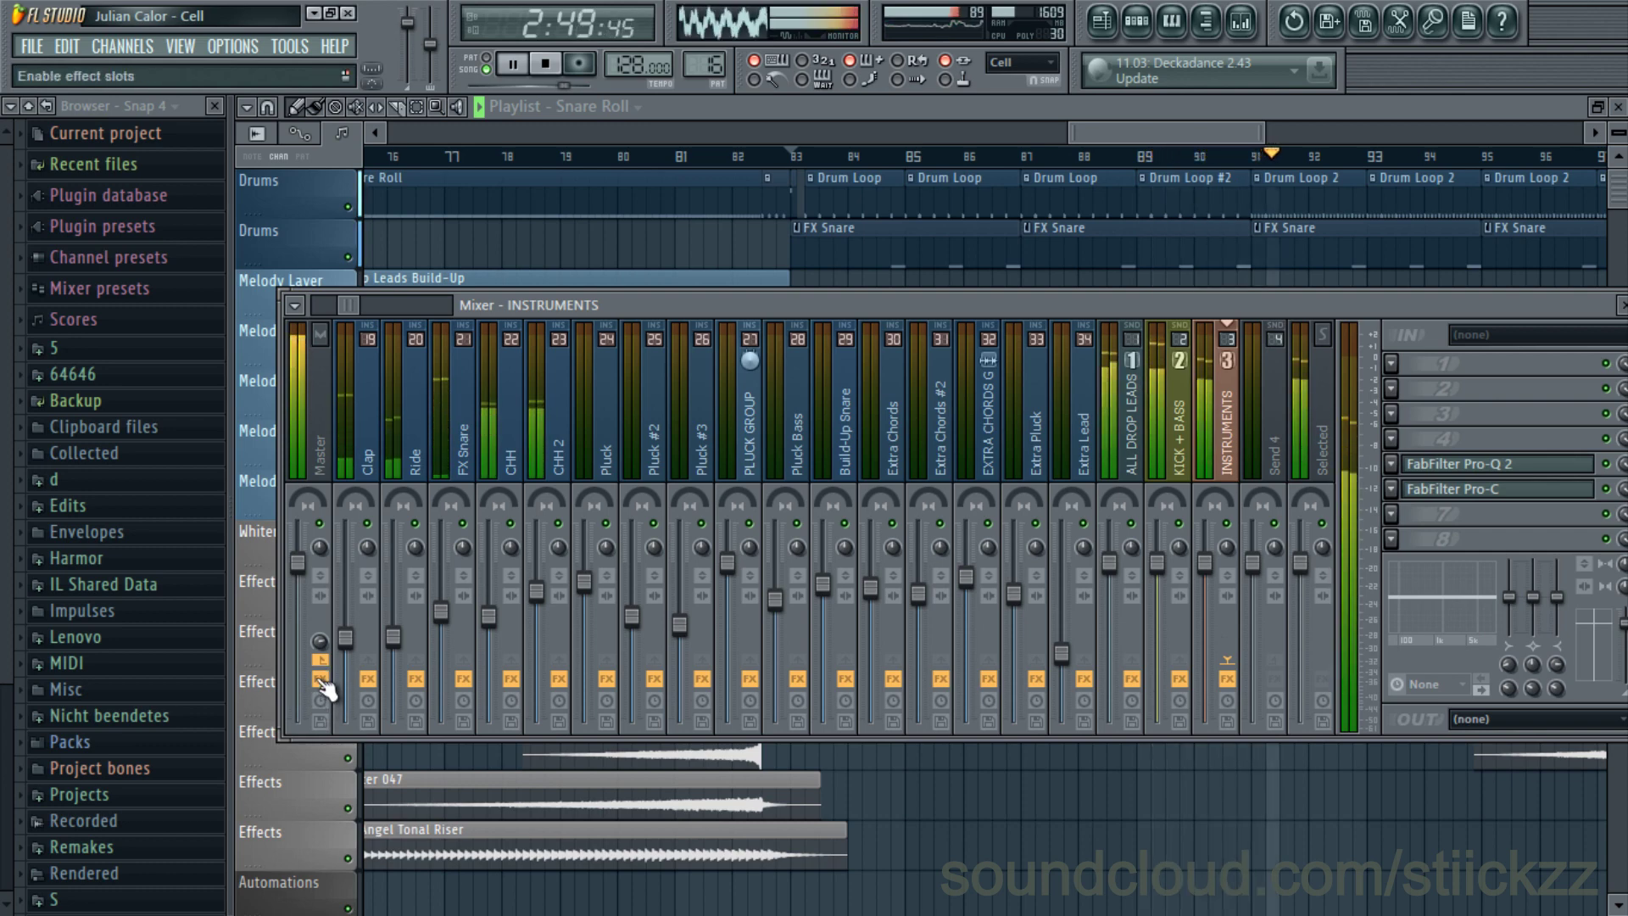
- Close the mixer and view the full playlist arrangement, including the automation tracks
{"action": "key", "text": "F9"}
{"action": "scroll", "coordinate": [1187, 644], "scroll_direction": "down", "scroll_amount": 8}
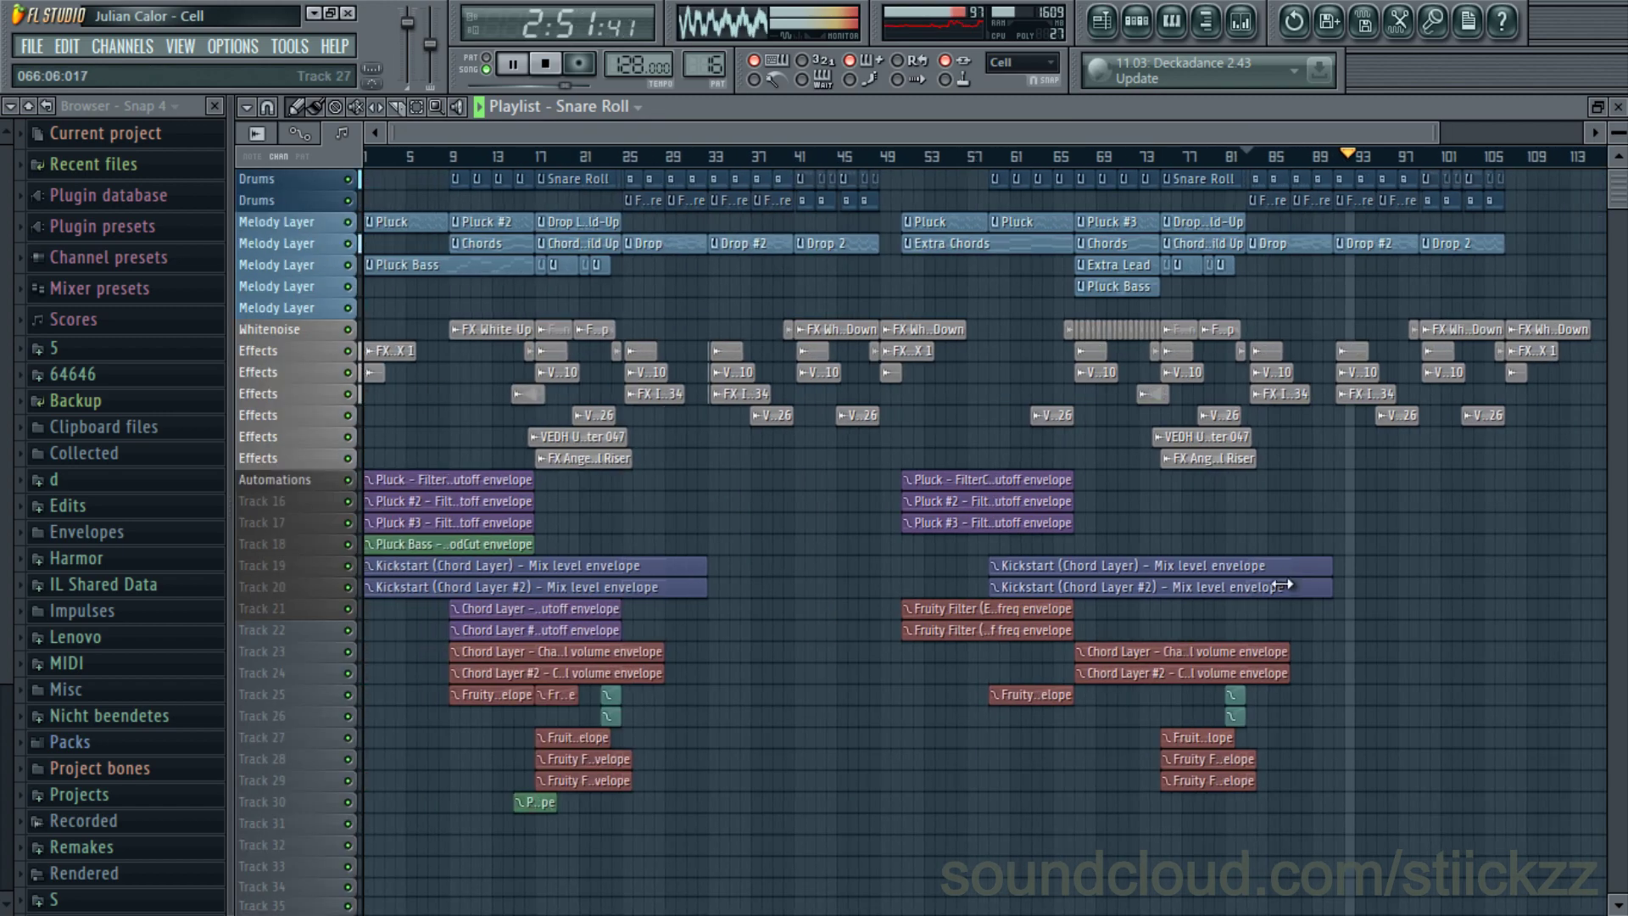
{"action": "scroll", "coordinate": [1350, 553], "scroll_direction": "up", "scroll_amount": 3}
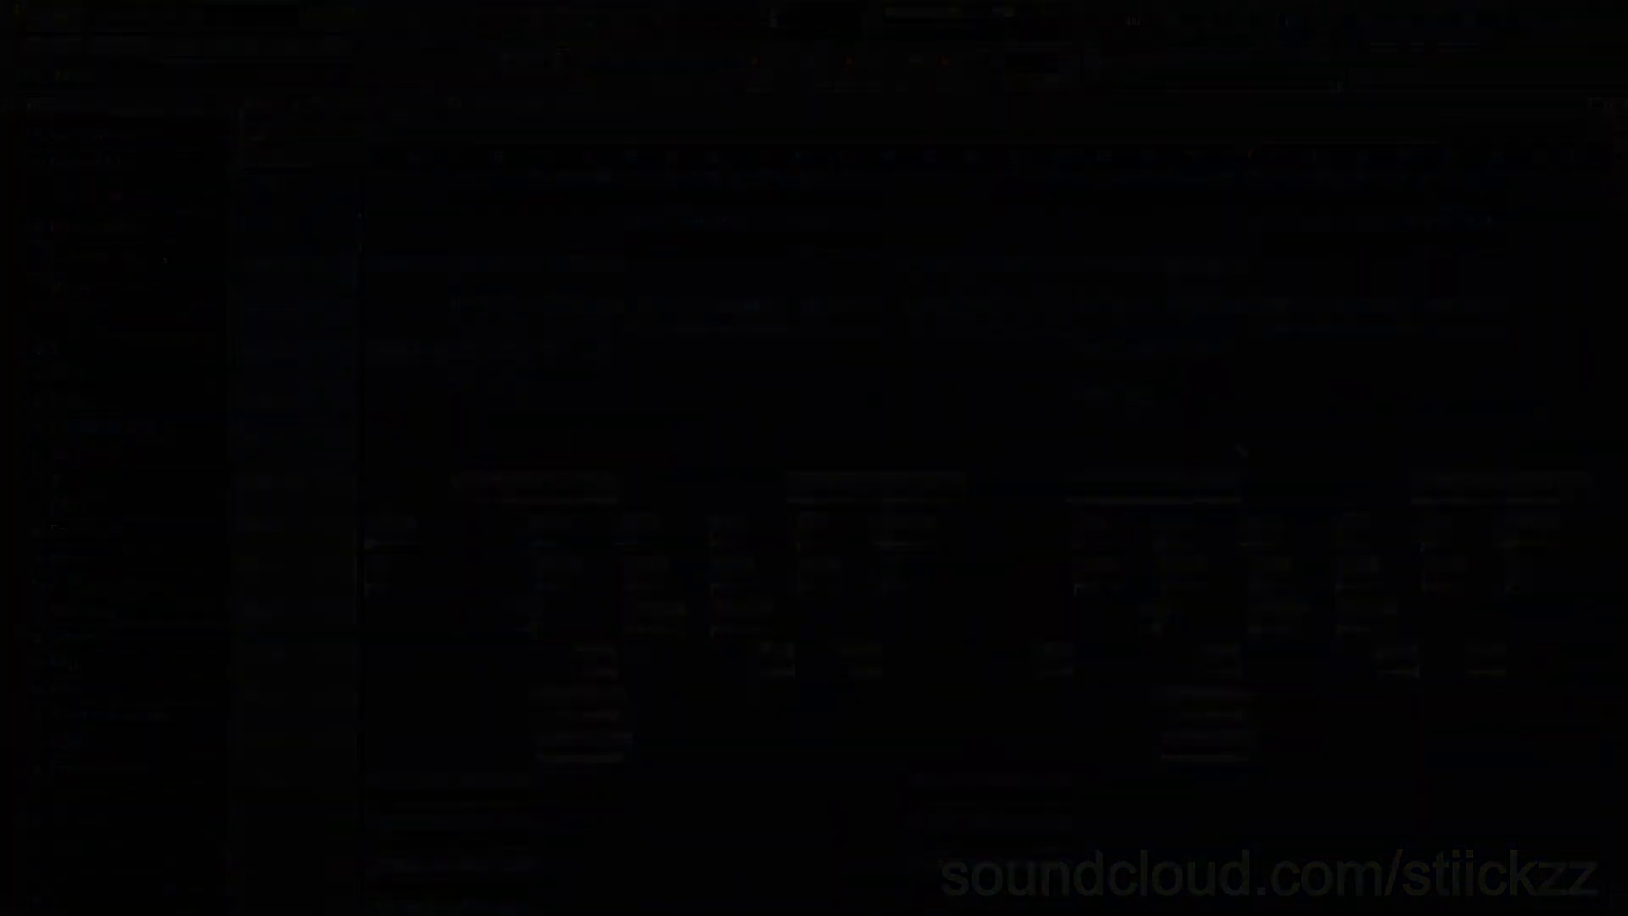